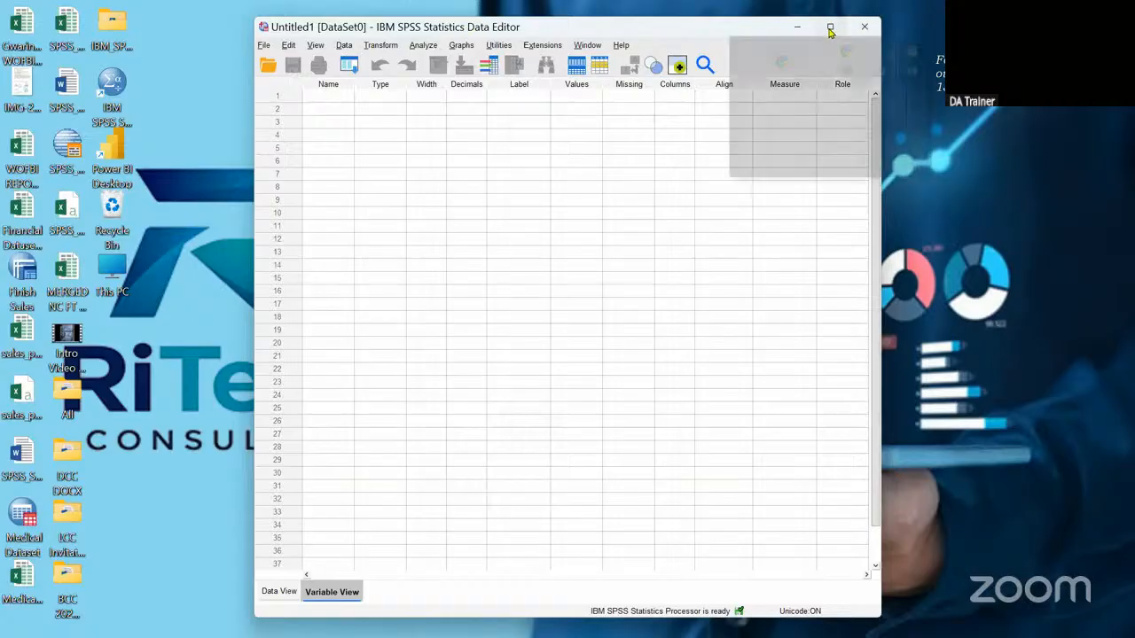
Step: Maximize the Data Editor window and check the help search dialog, leaving it closed
{"action": "left_click", "coordinate": [830, 32]}
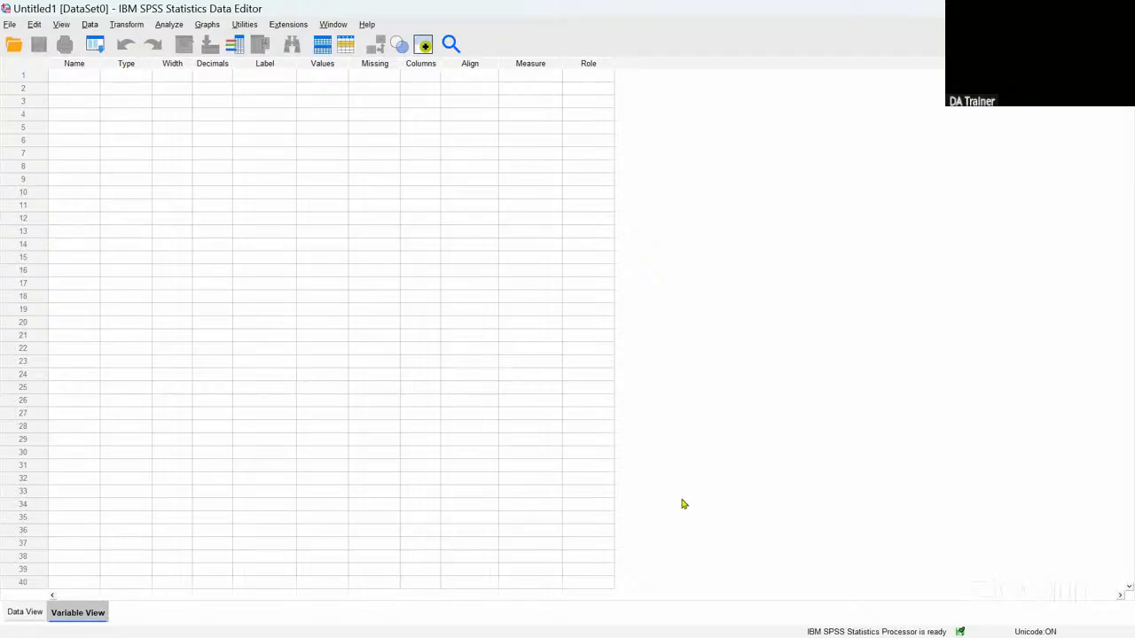
{"action": "left_click", "coordinate": [451, 44]}
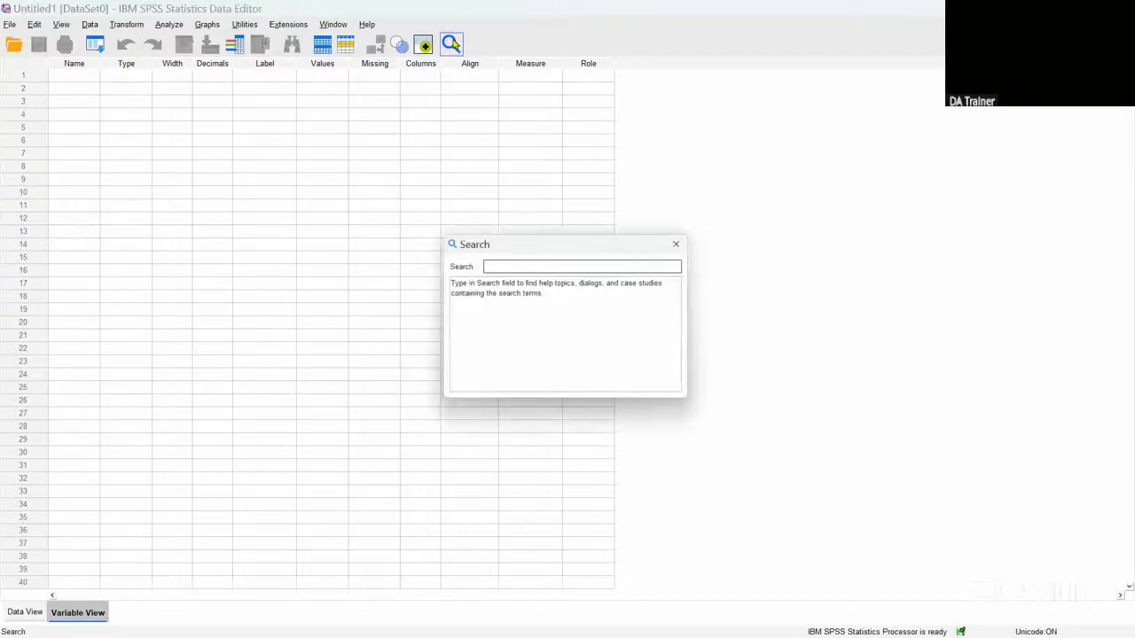
{"action": "left_click", "coordinate": [677, 246]}
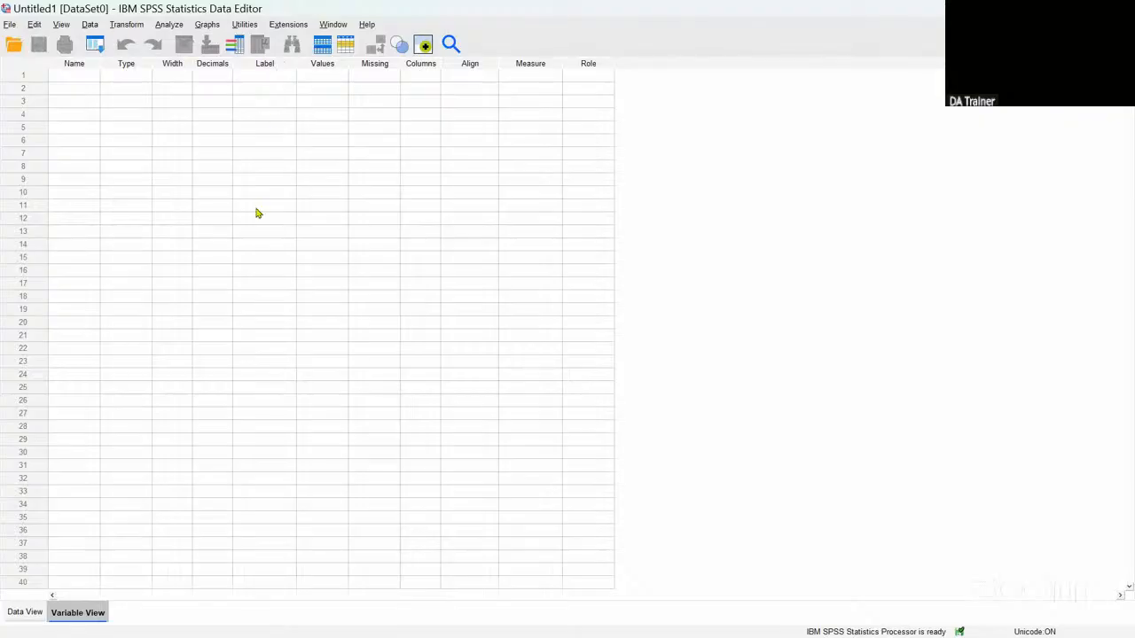
Step: Switch to Windows Settings, increase the accessibility text size and apply it, then return to the Data Editor
{"action": "mouse_move", "coordinate": [733, 624]}
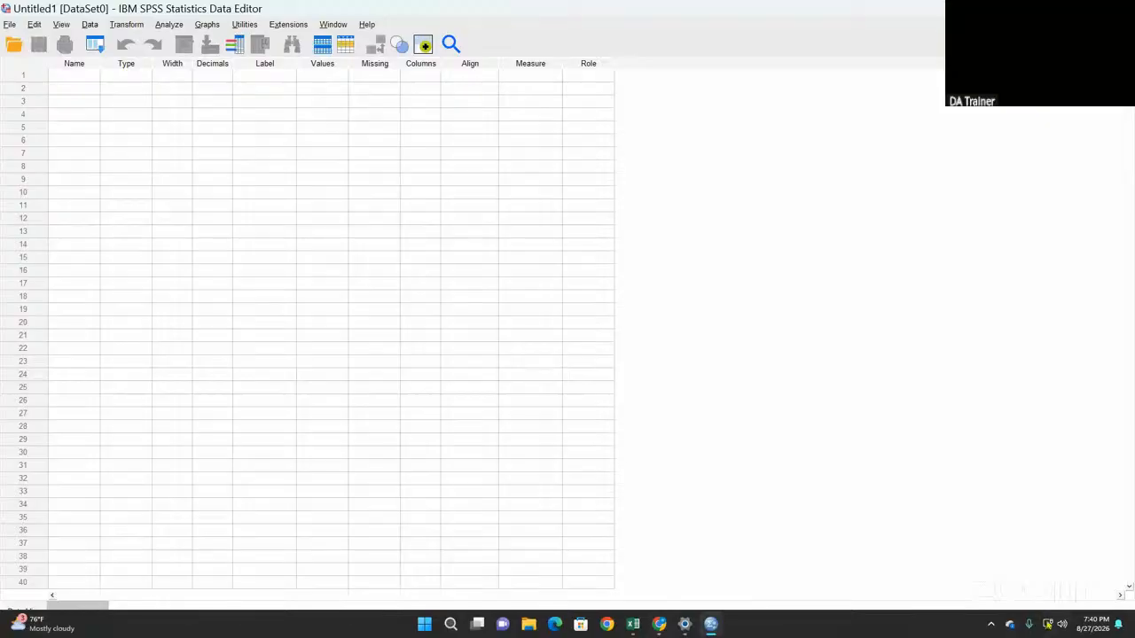
{"action": "left_click", "coordinate": [687, 626]}
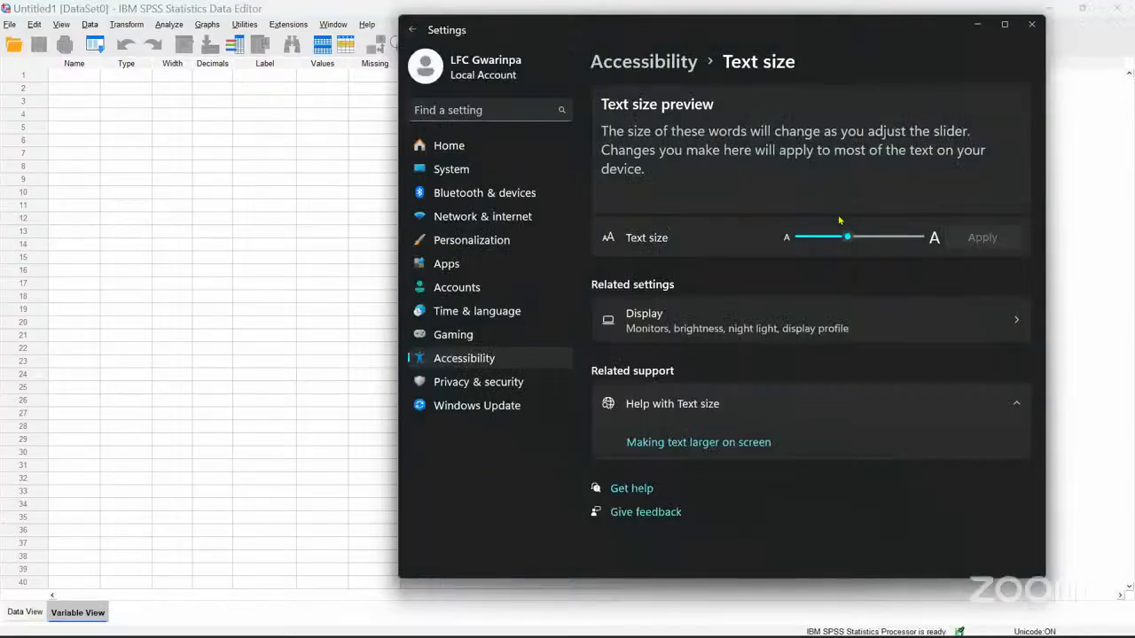
{"action": "left_click_drag", "start_coordinate": [846, 235], "coordinate": [877, 238]}
{"action": "left_click", "coordinate": [990, 237]}
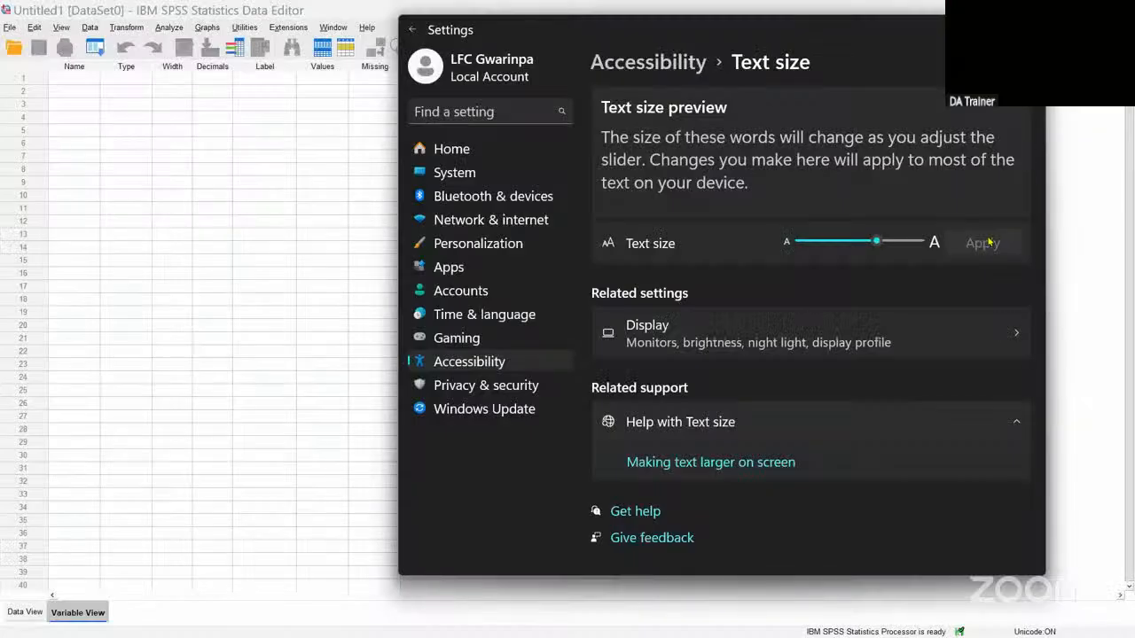
{"action": "left_click", "coordinate": [1025, 30]}
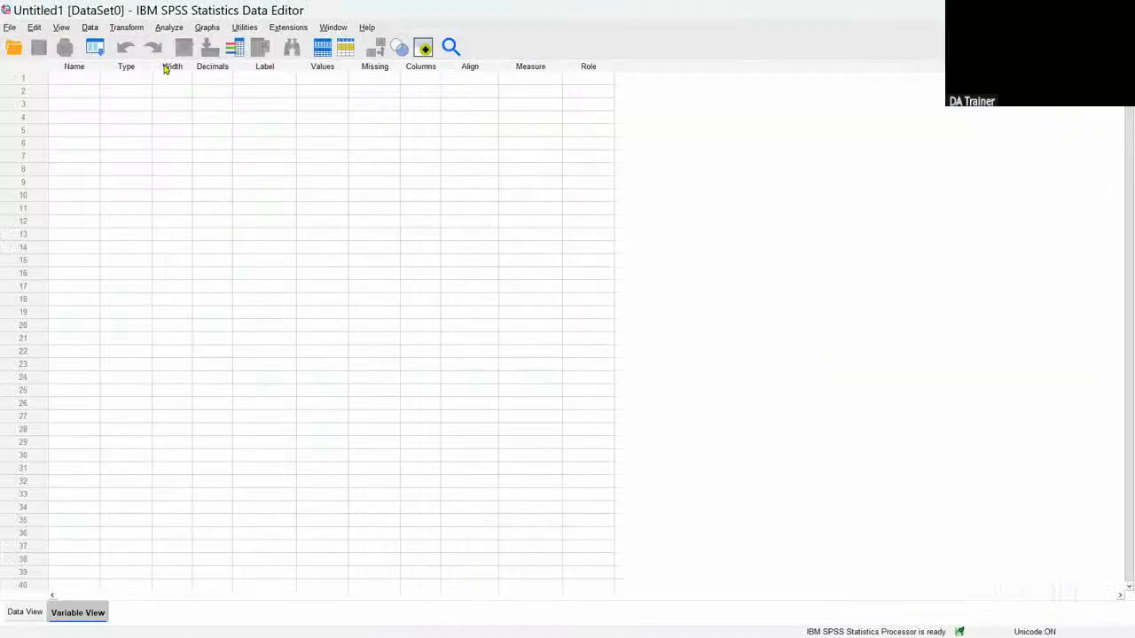
{"action": "left_click", "coordinate": [11, 31]}
{"action": "left_click", "coordinate": [41, 32]}
{"action": "left_click", "coordinate": [66, 31]}
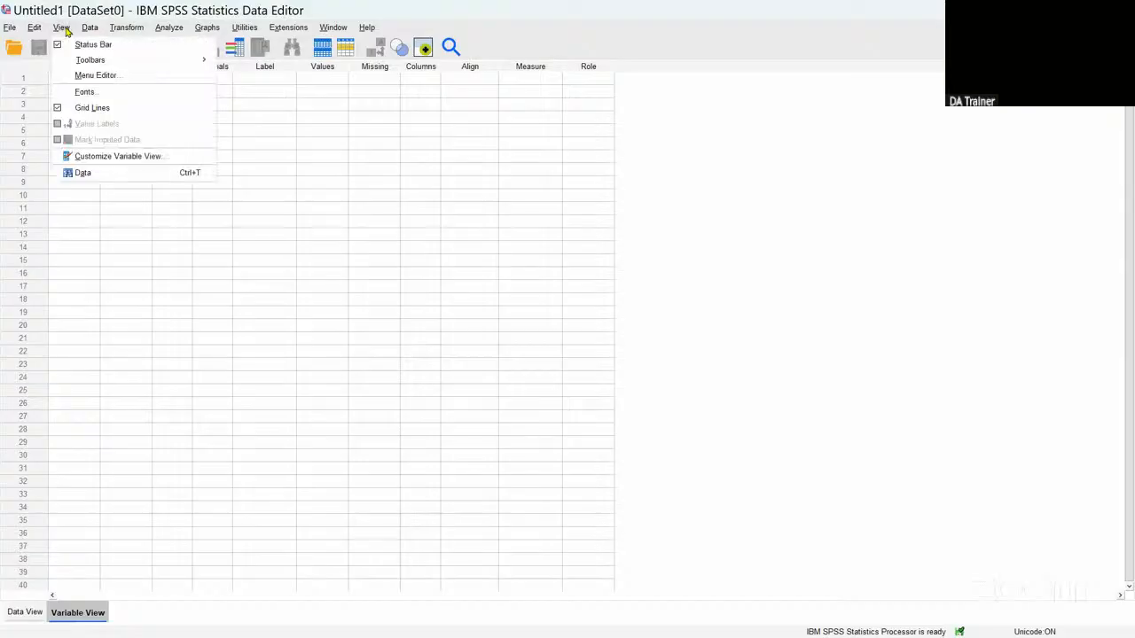
{"action": "left_click", "coordinate": [91, 30]}
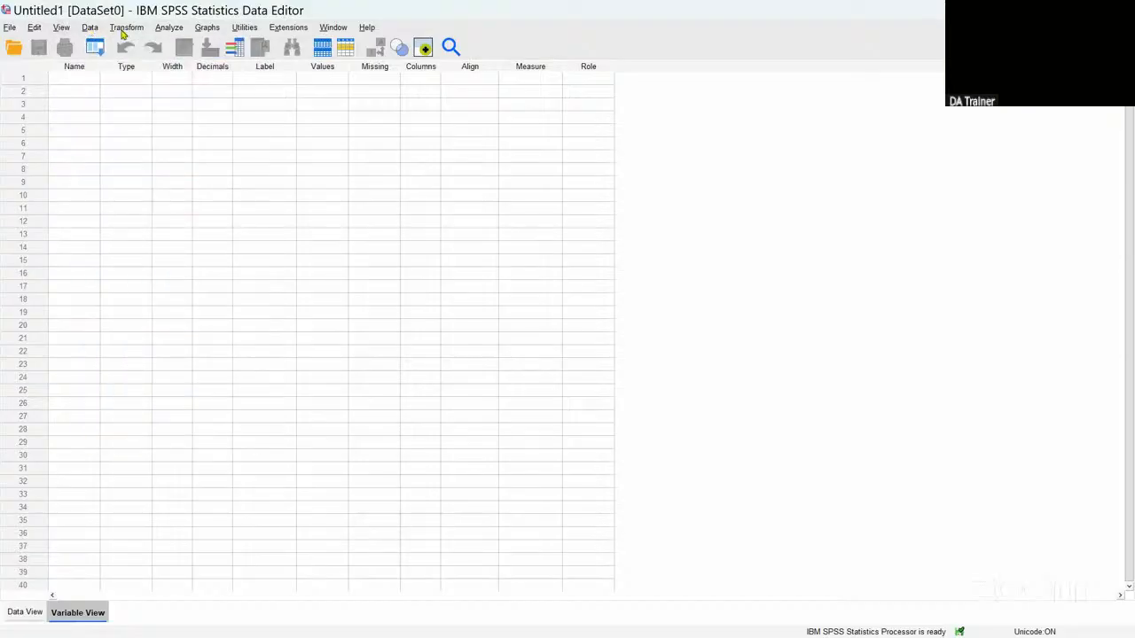
{"action": "left_click", "coordinate": [127, 28]}
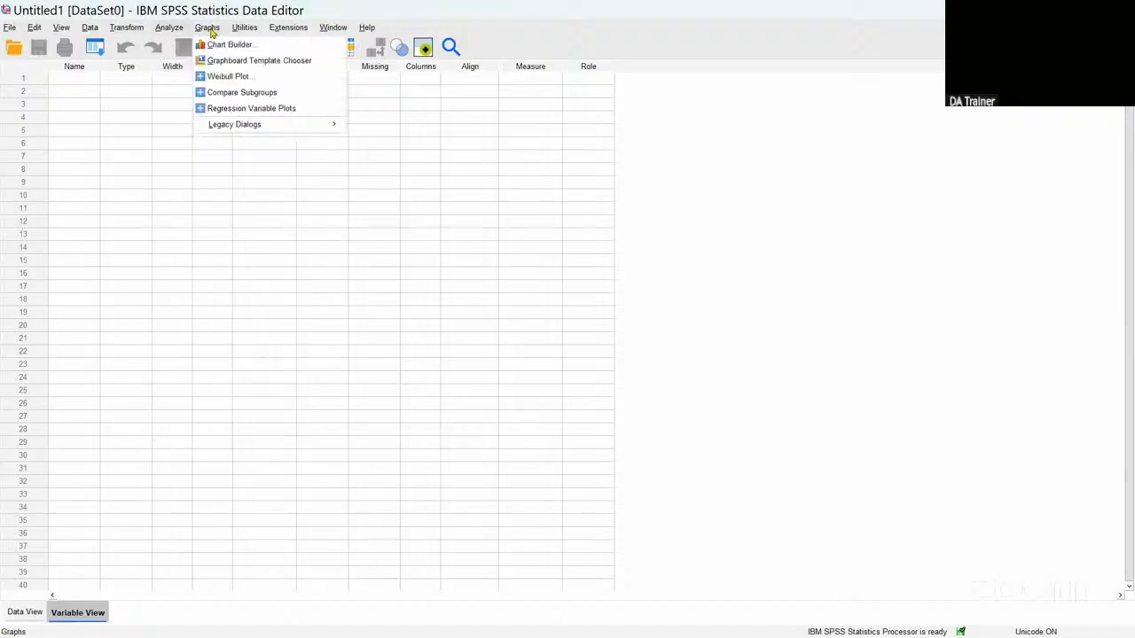
{"action": "mouse_move", "coordinate": [253, 31]}
{"action": "mouse_move", "coordinate": [341, 34]}
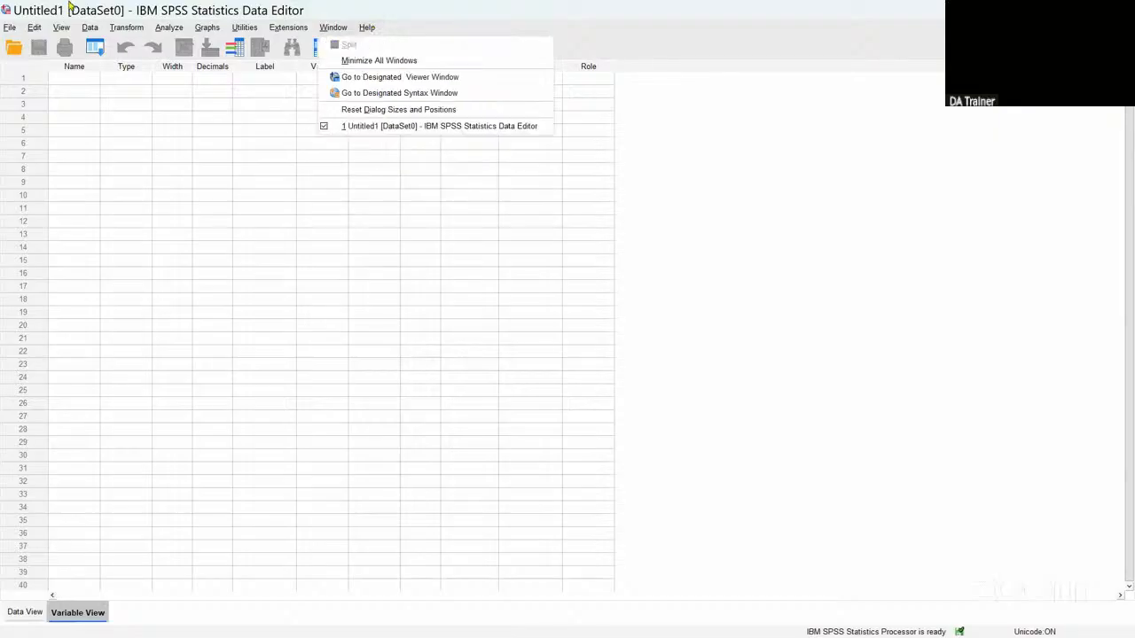
{"action": "mouse_move", "coordinate": [9, 27]}
{"action": "mouse_move", "coordinate": [34, 42]}
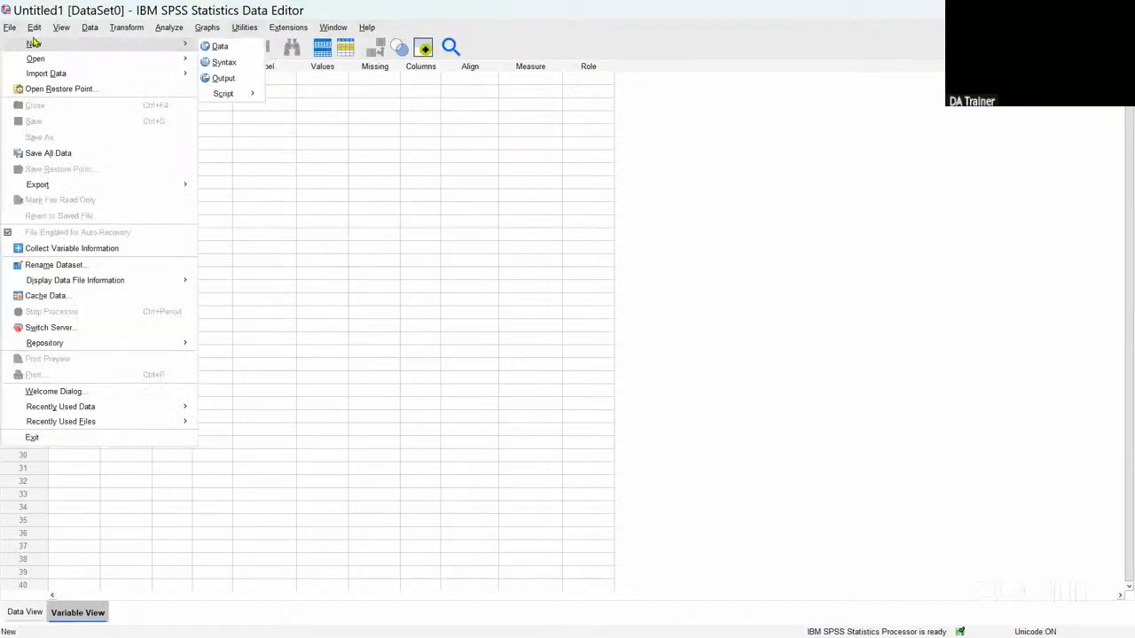
{"action": "left_click", "coordinate": [373, 209]}
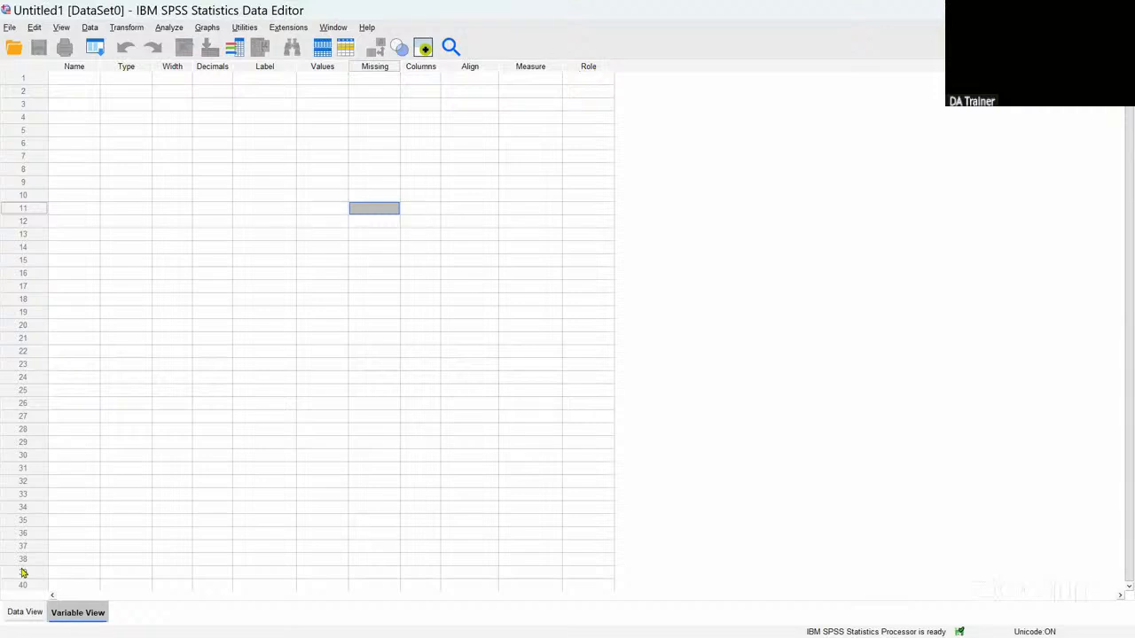
Step: Compare the layouts of the empty dataset's Data View and Variable View, finishing in Variable View
{"action": "left_click", "coordinate": [22, 612]}
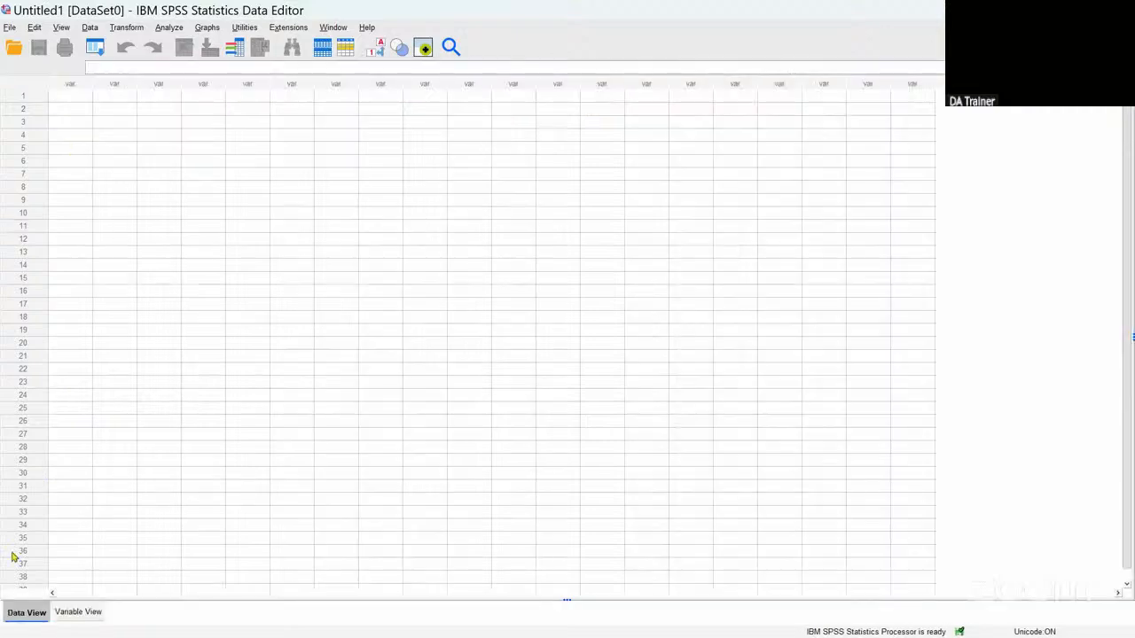
{"action": "left_click", "coordinate": [83, 614]}
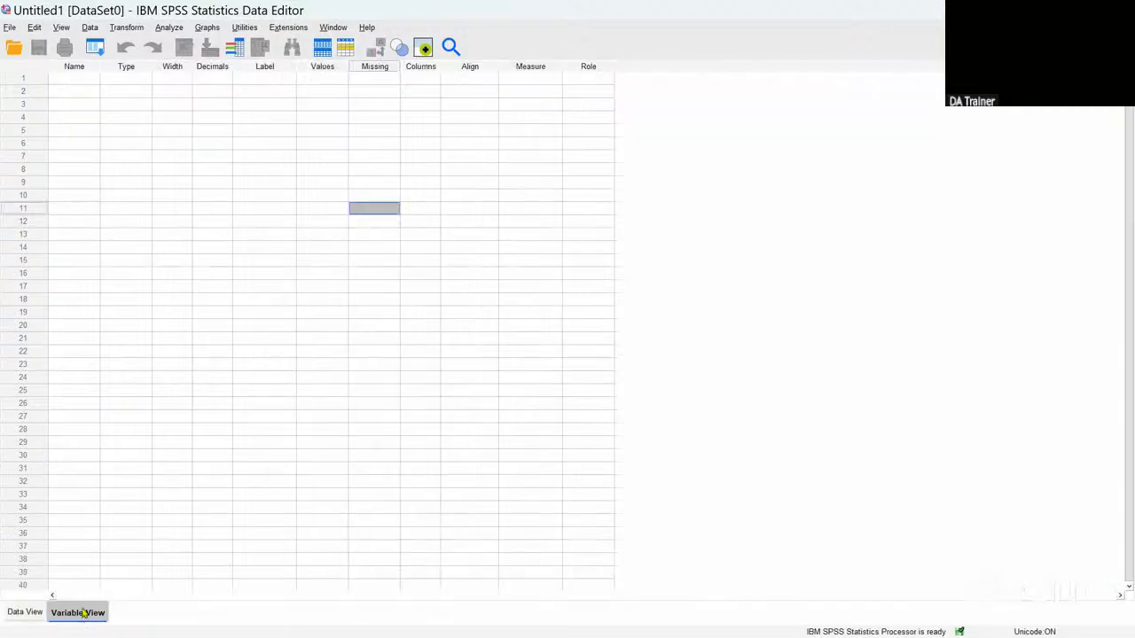
{"action": "left_click", "coordinate": [20, 613]}
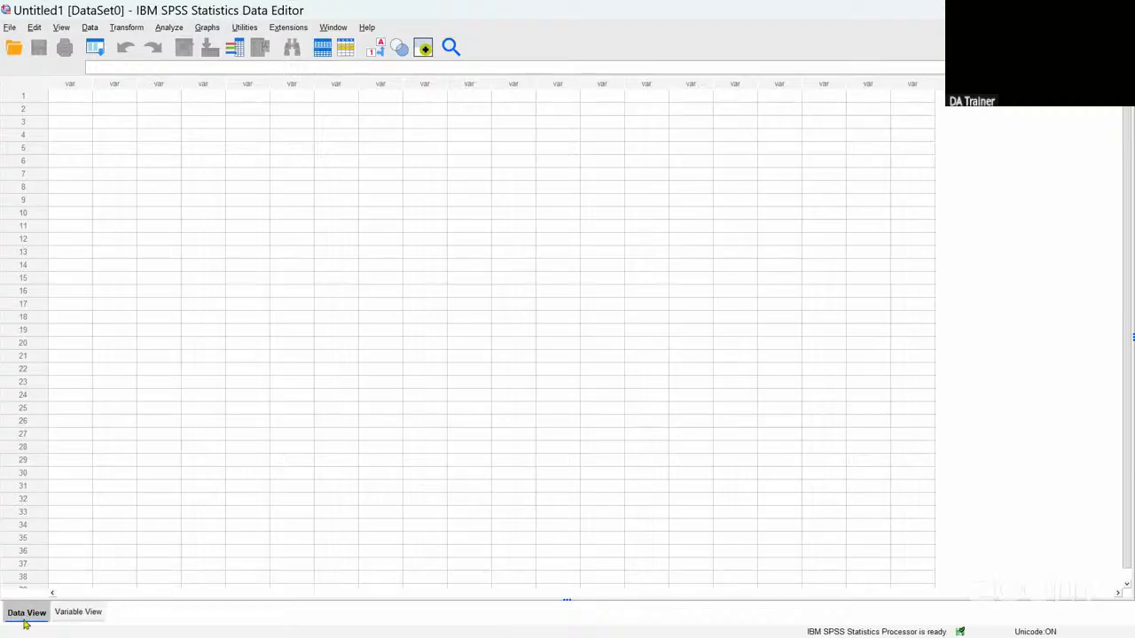
{"action": "left_click", "coordinate": [84, 613]}
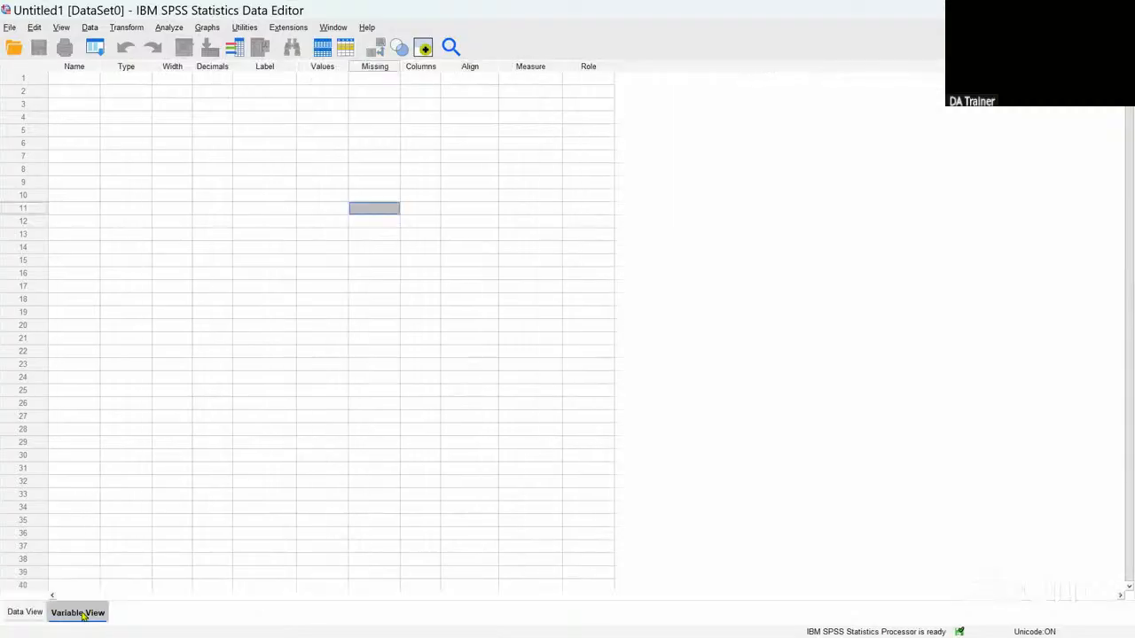
{"action": "left_click", "coordinate": [23, 612]}
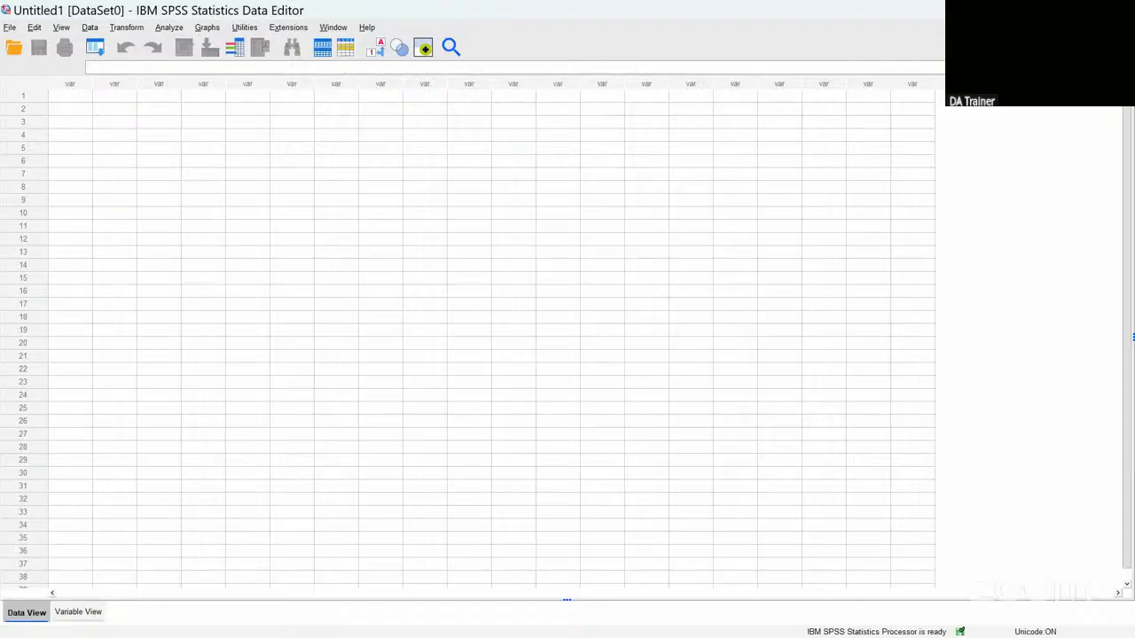
{"action": "left_click", "coordinate": [80, 612]}
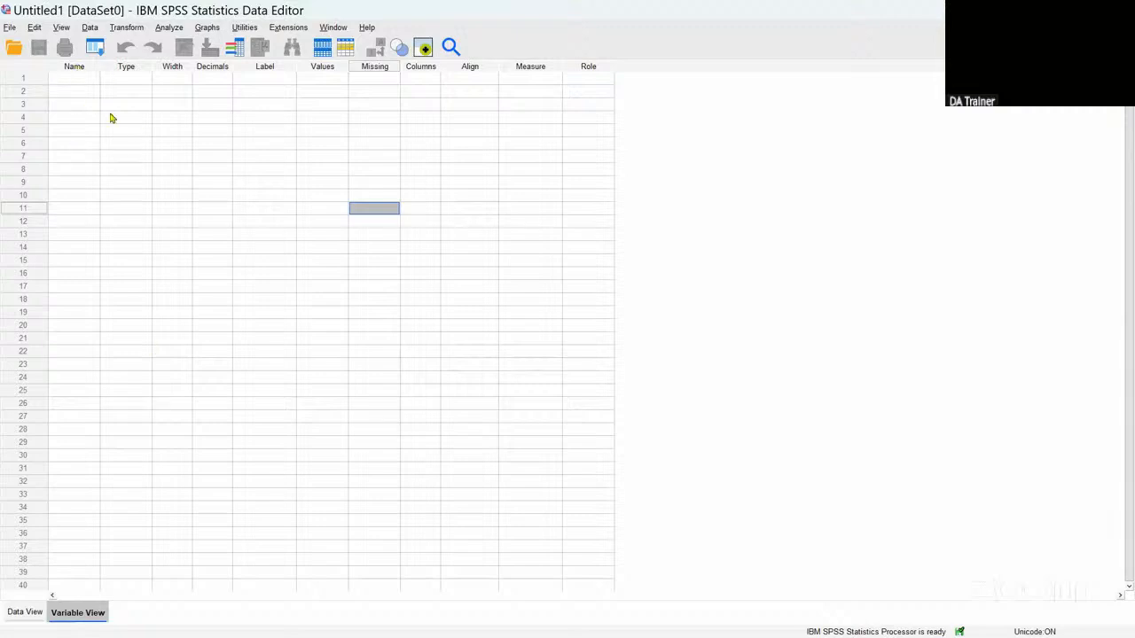
{"action": "left_click", "coordinate": [24, 614]}
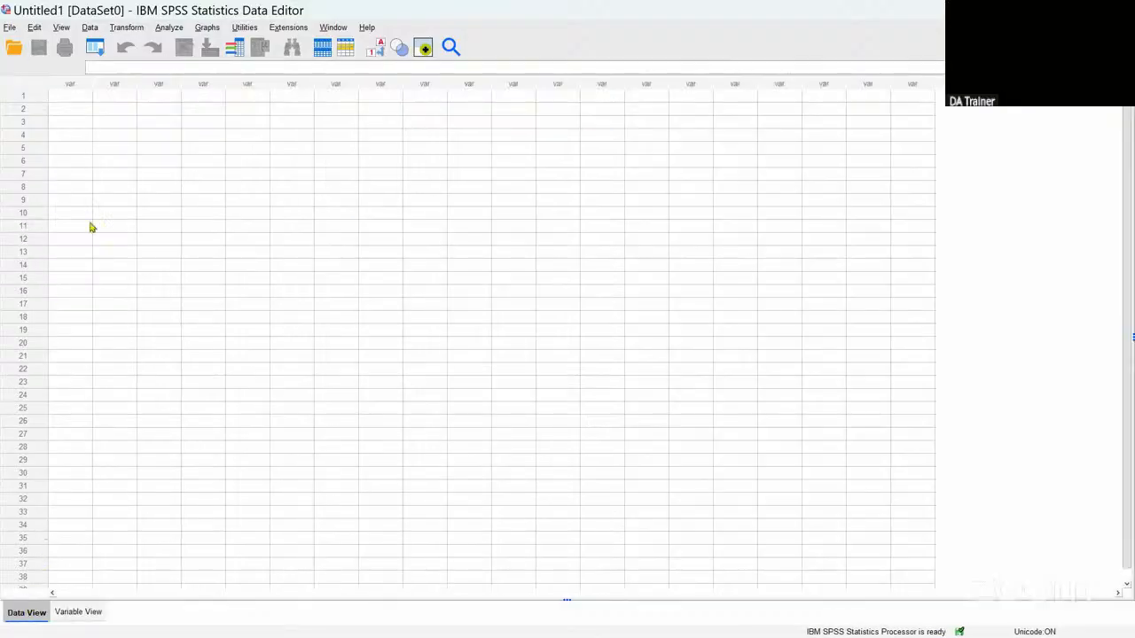
{"action": "left_click", "coordinate": [81, 612]}
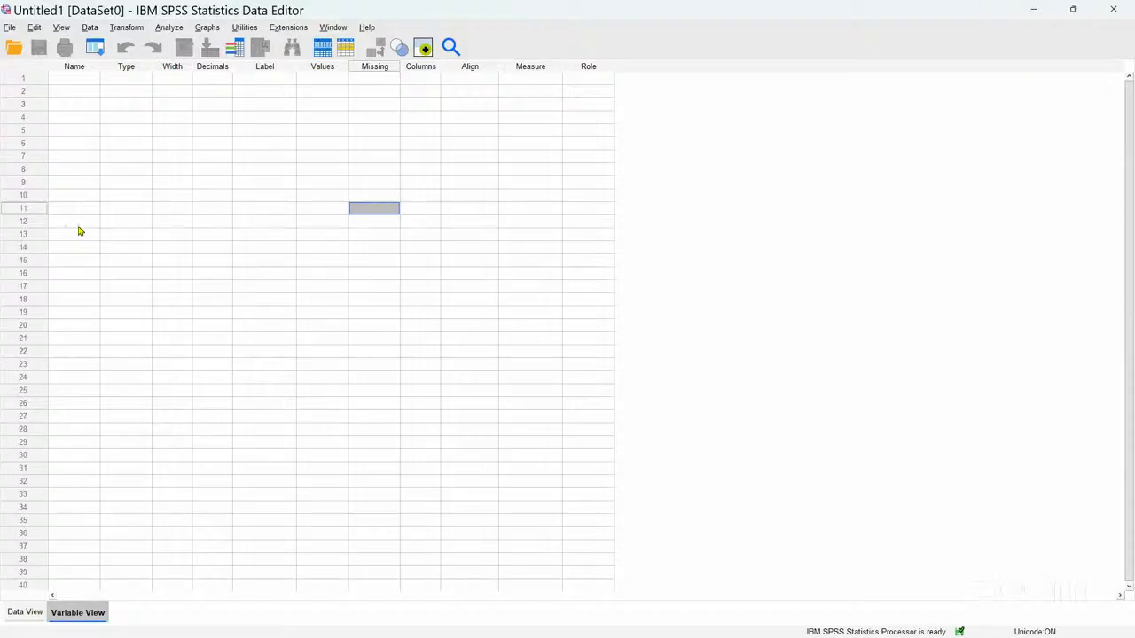
{"action": "left_click", "coordinate": [74, 82]}
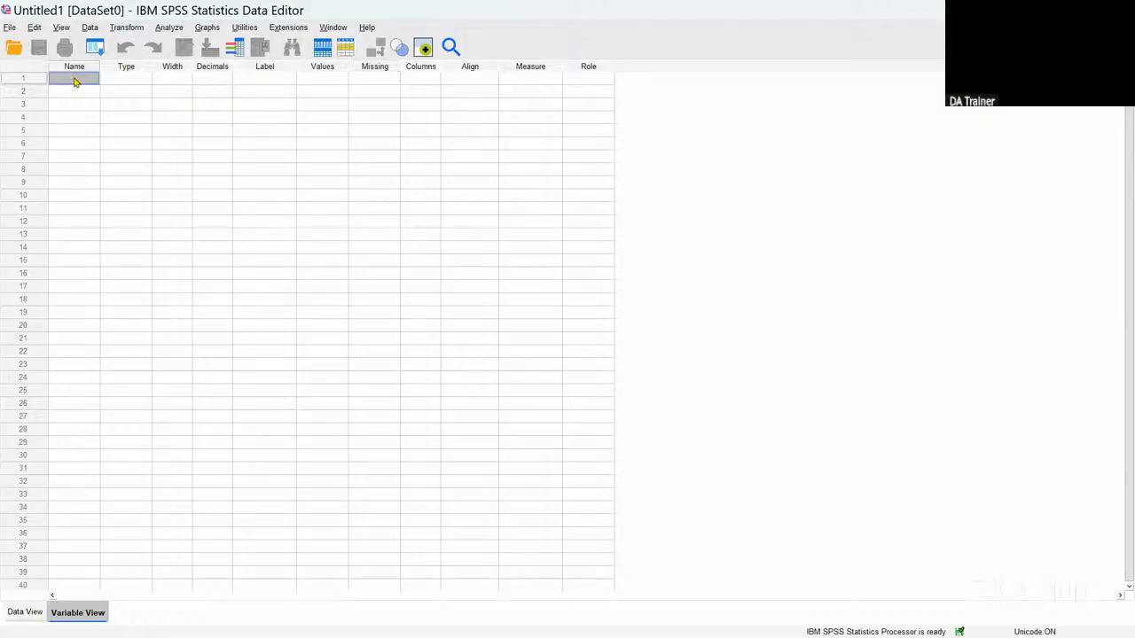
{"action": "mouse_move", "coordinate": [998, 632]}
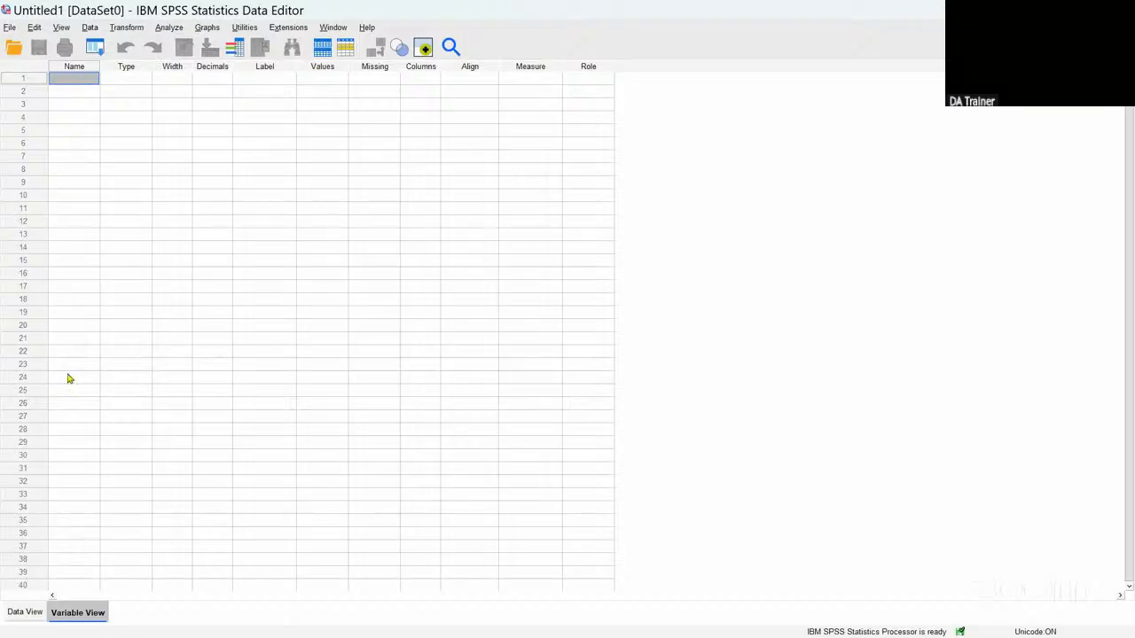
{"action": "left_click", "coordinate": [24, 614]}
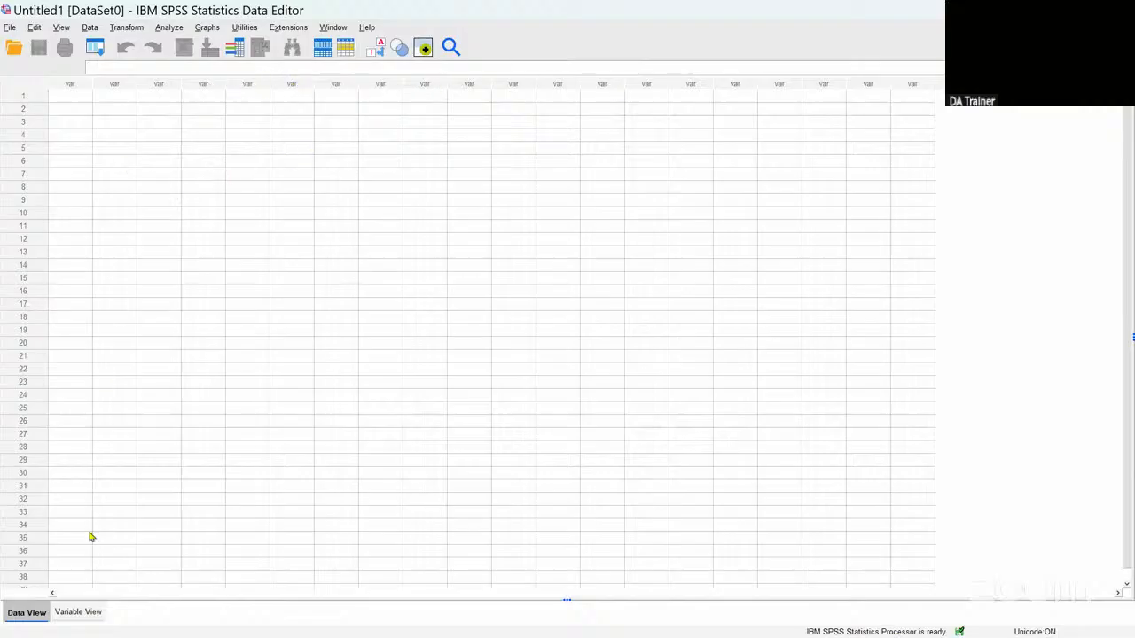
{"action": "left_click", "coordinate": [74, 610]}
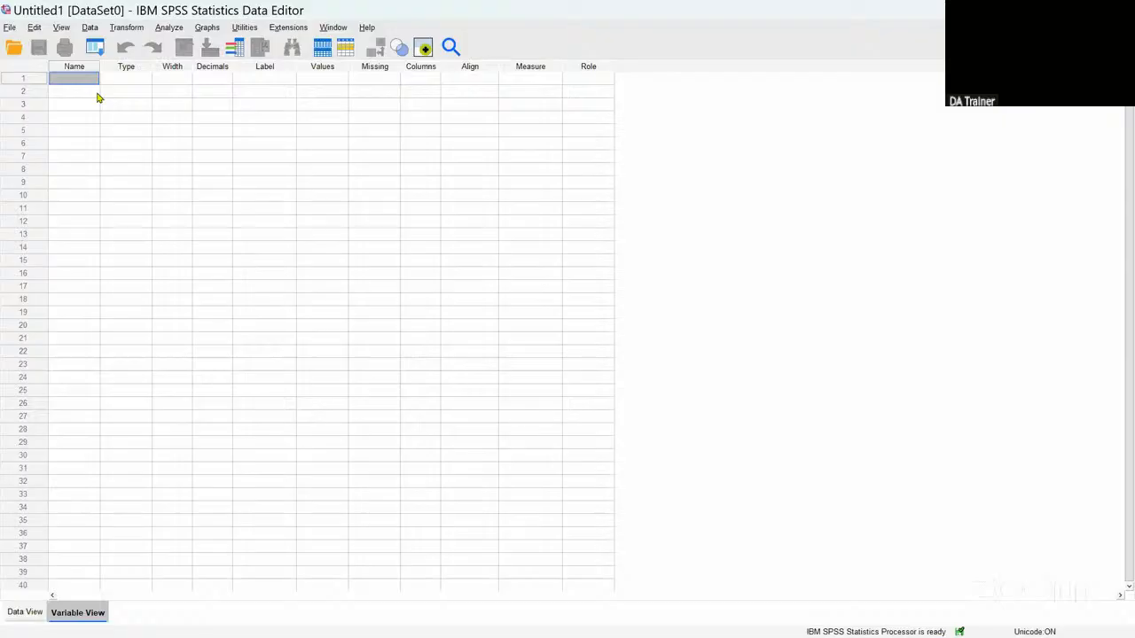
{"action": "type", "text": "S"}
{"action": "key", "text": "BackSpace"}
{"action": "left_click", "coordinate": [61, 94]}
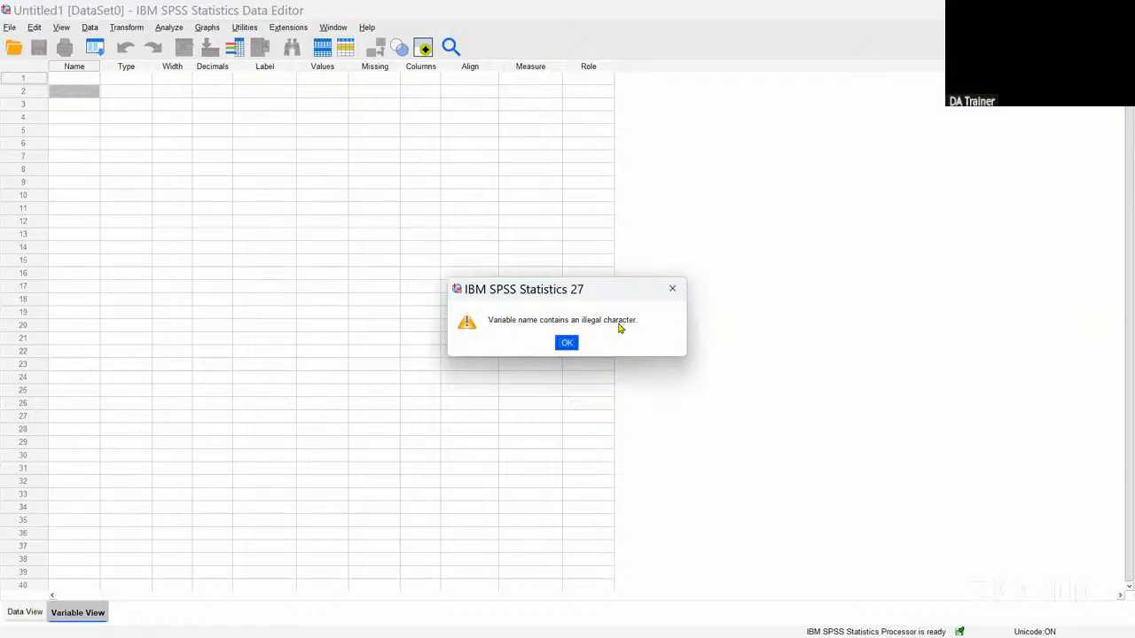
{"action": "left_click", "coordinate": [567, 343]}
Step: Define four variables in the first four rows, named Std_ID, Name, Age and Gender
{"action": "left_click", "coordinate": [71, 78]}
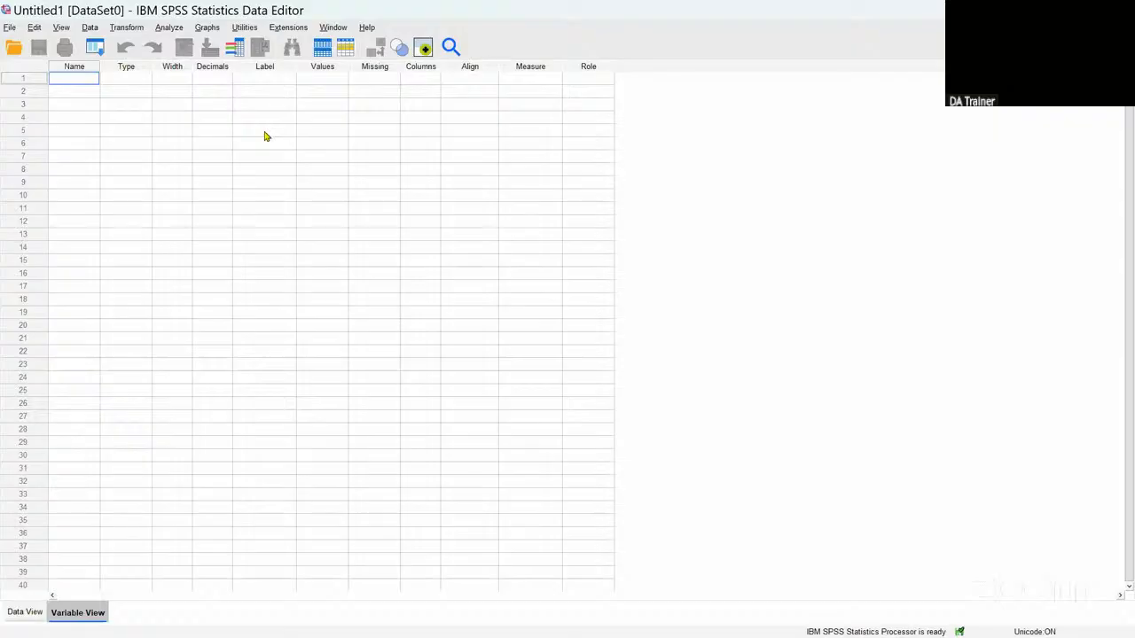
{"action": "type", "text": "Std_ID"}
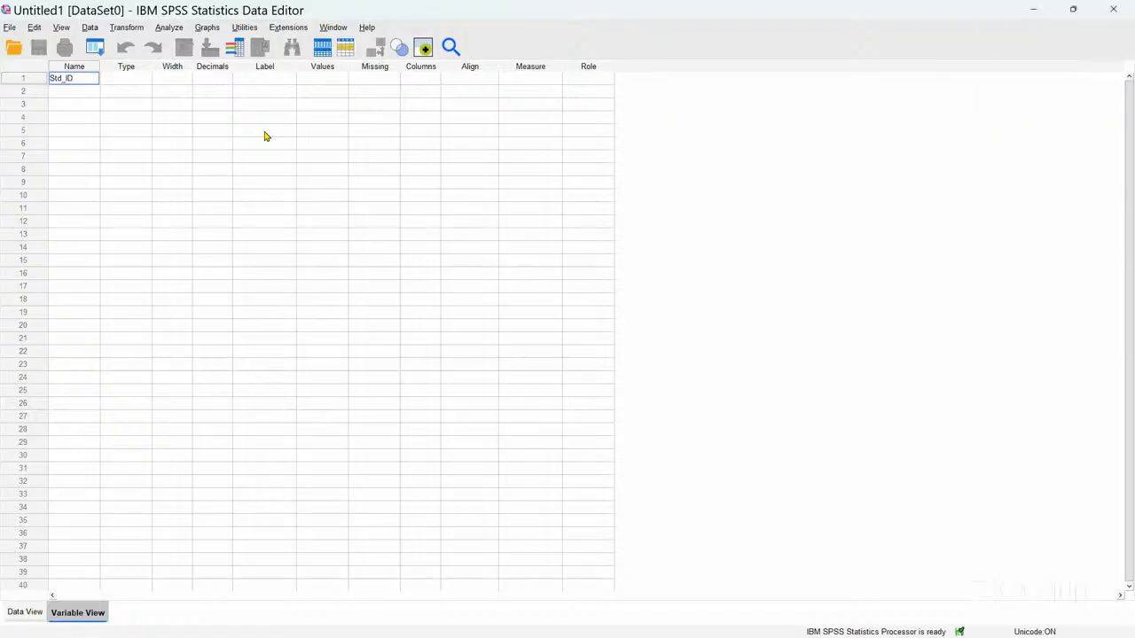
{"action": "left_click", "coordinate": [69, 95]}
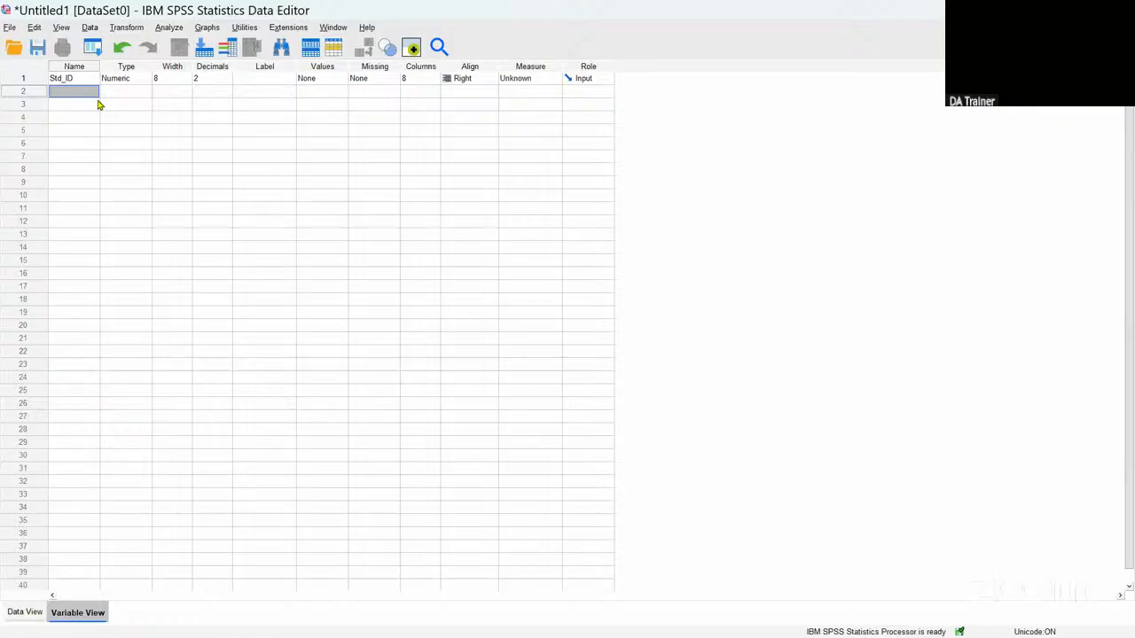
{"action": "type", "text": "Name"}
{"action": "key", "text": "Return"}
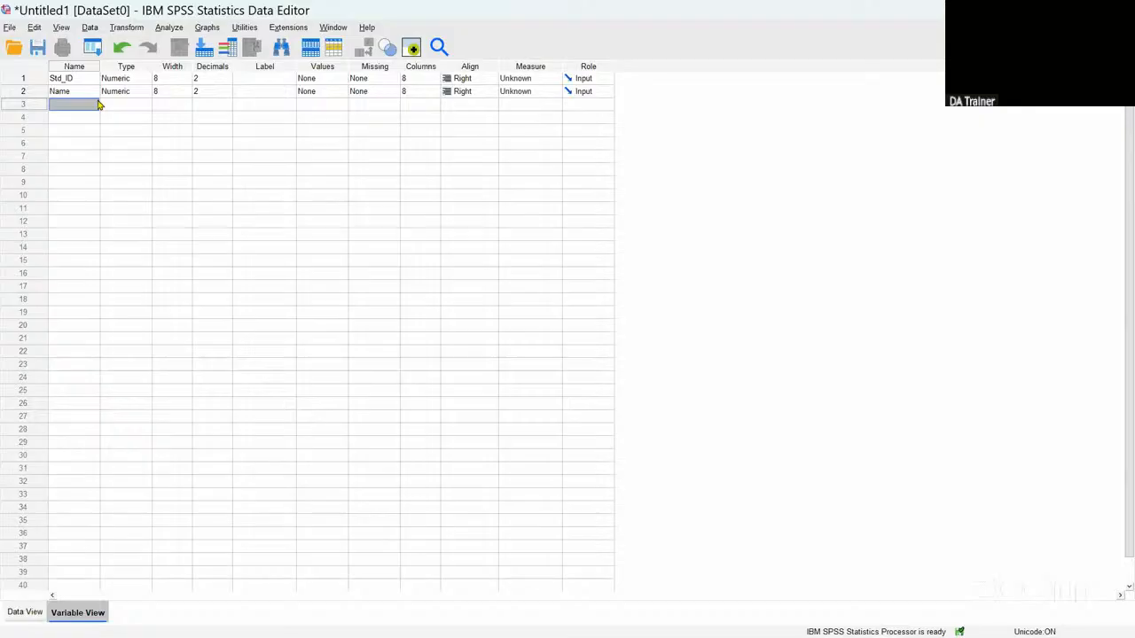
{"action": "type", "text": "Age"}
{"action": "key", "text": "Return"}
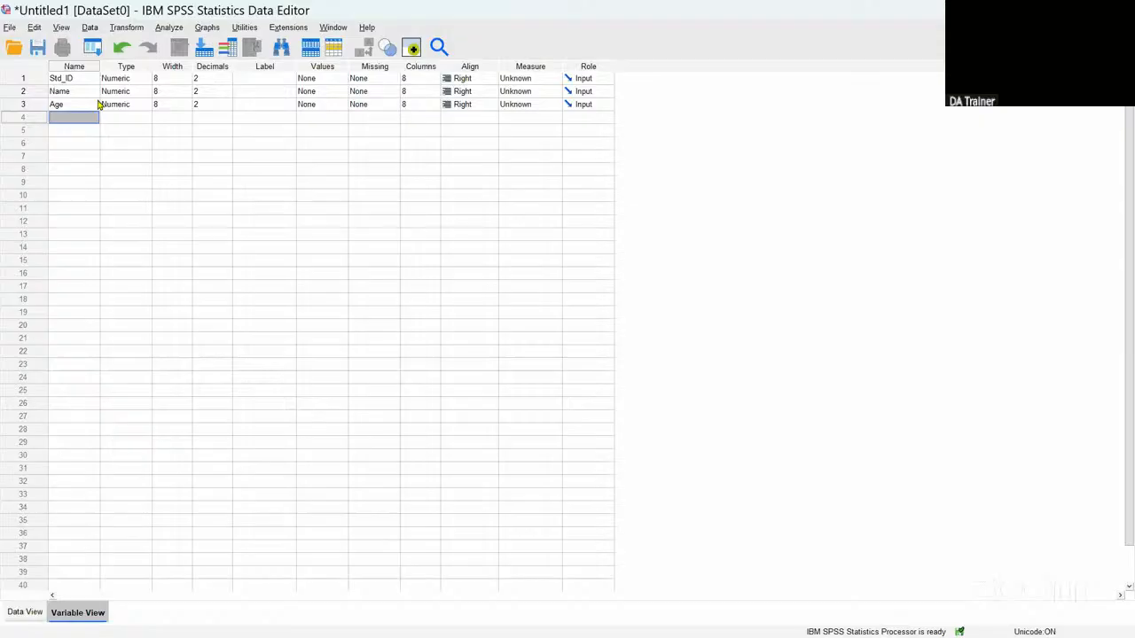
{"action": "type", "text": "Gender"}
{"action": "key", "text": "Return"}
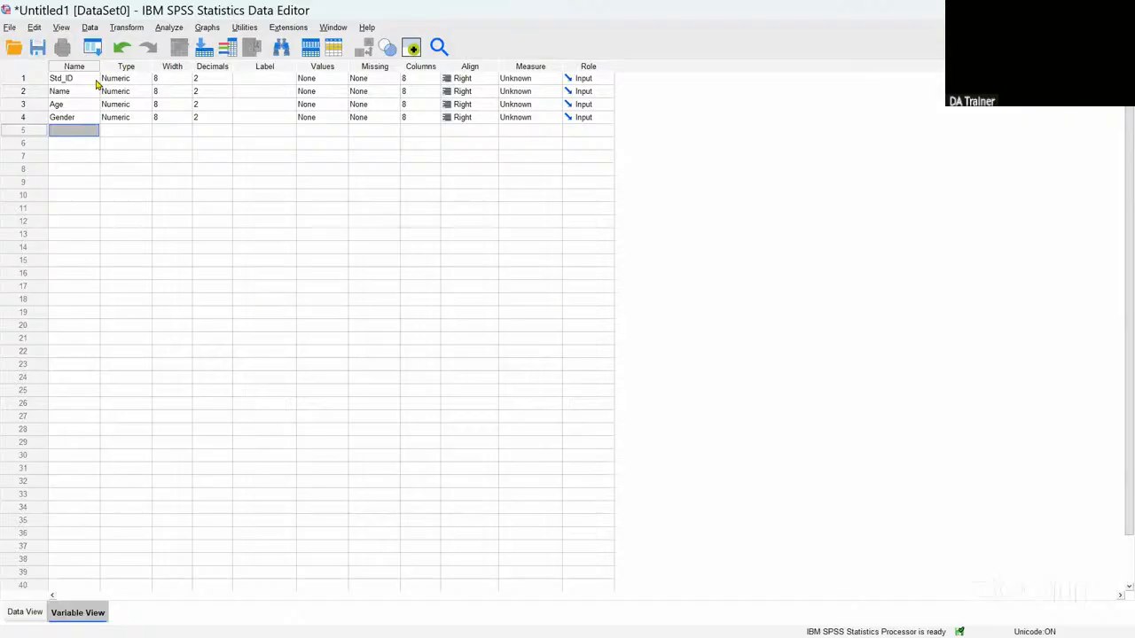
Step: Set the Std_ID variable's numeric type to a width of 2 and 0 decimal places
{"action": "left_click", "coordinate": [144, 80]}
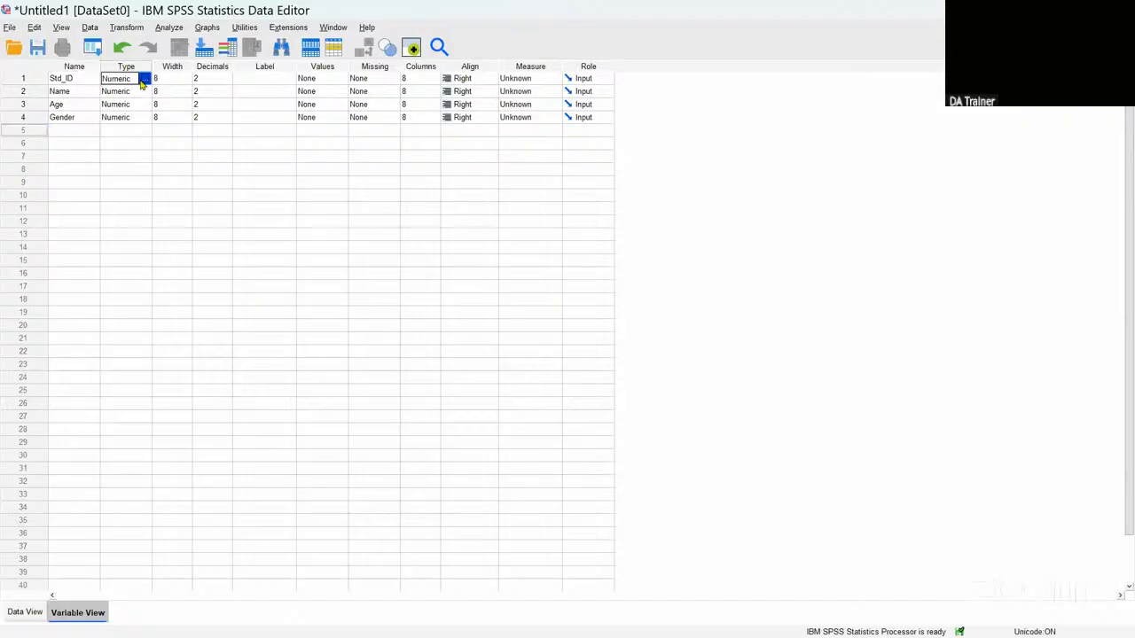
{"action": "left_click", "coordinate": [146, 80]}
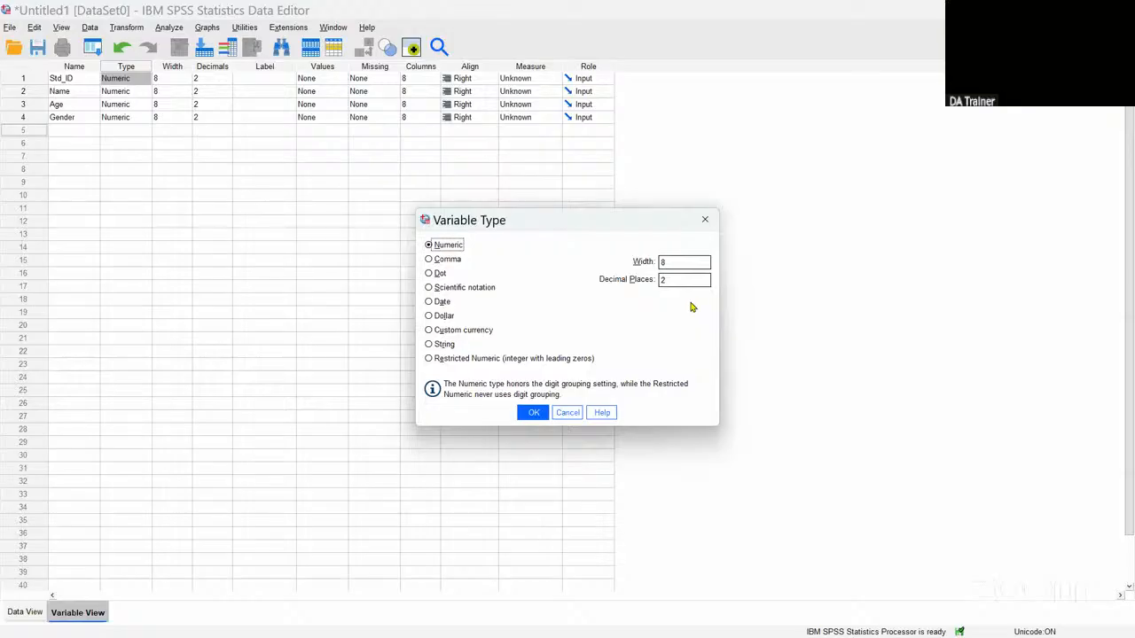
{"action": "double_click", "coordinate": [667, 263]}
{"action": "type", "text": "2"}
{"action": "double_click", "coordinate": [662, 282]}
{"action": "type", "text": "0"}
{"action": "left_click", "coordinate": [534, 414]}
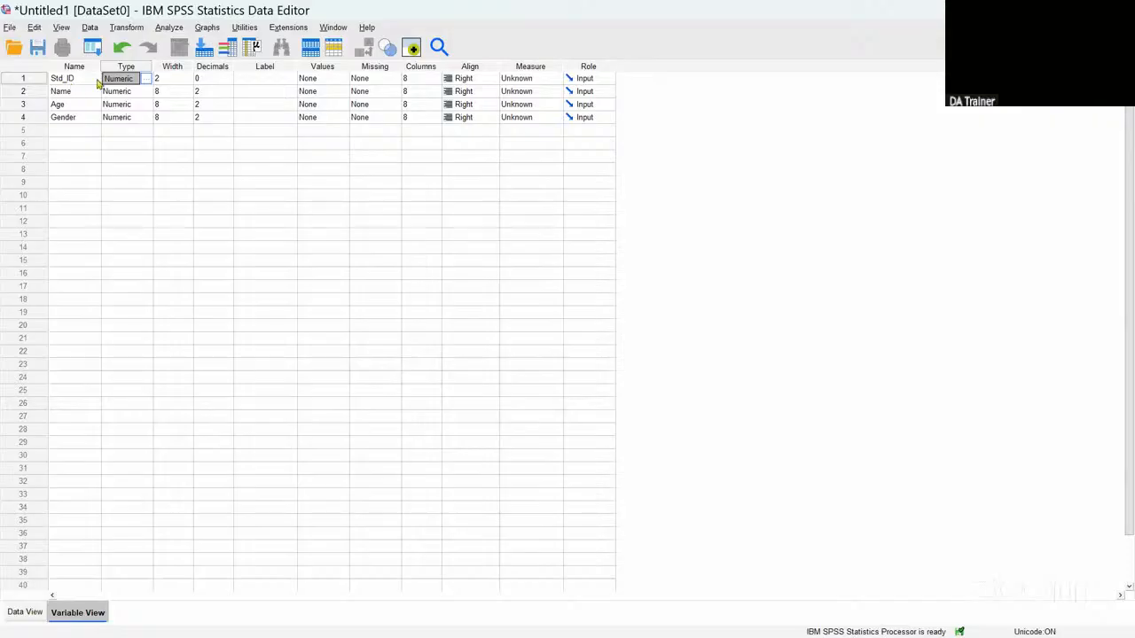
Step: Change the Name variable's type to String with a length of 15 characters
{"action": "left_click", "coordinate": [128, 94]}
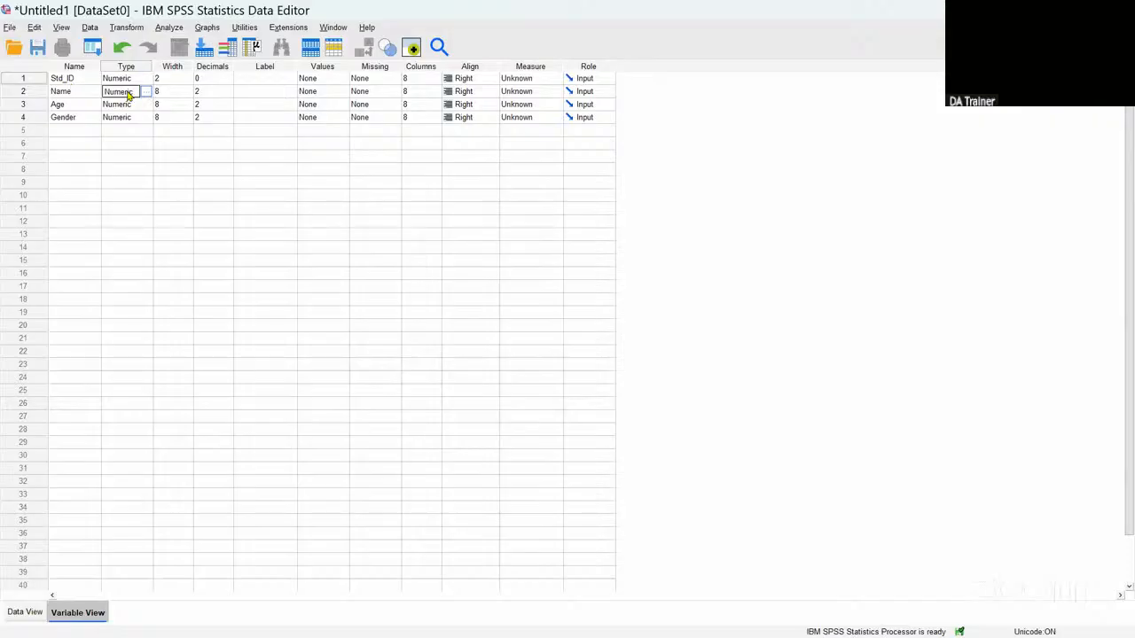
{"action": "left_click", "coordinate": [145, 92]}
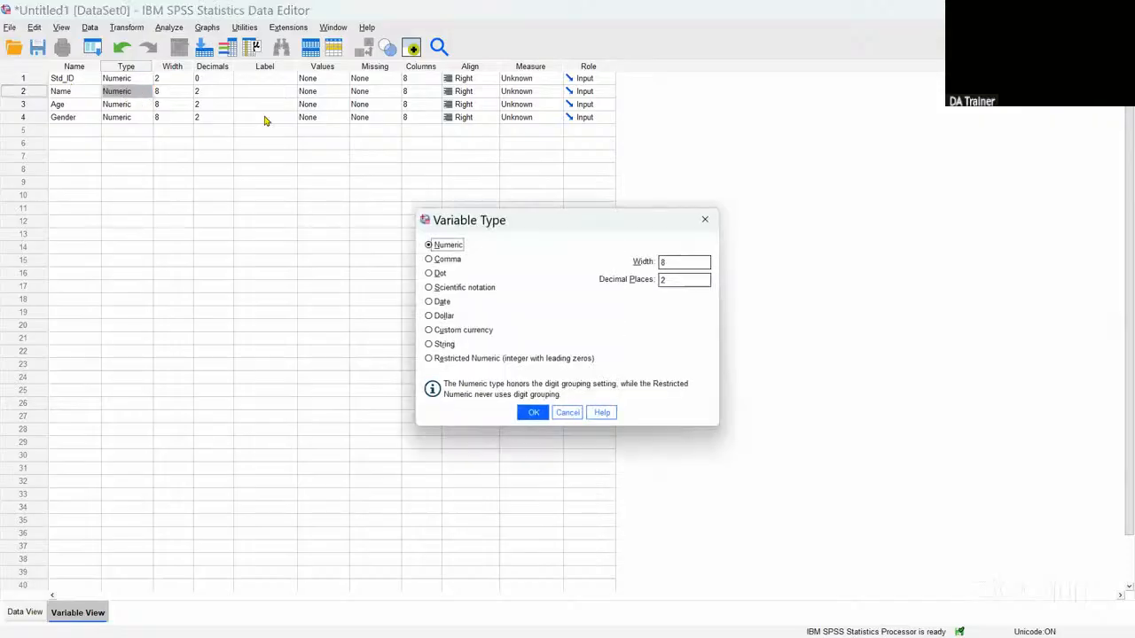
{"action": "left_click", "coordinate": [444, 348]}
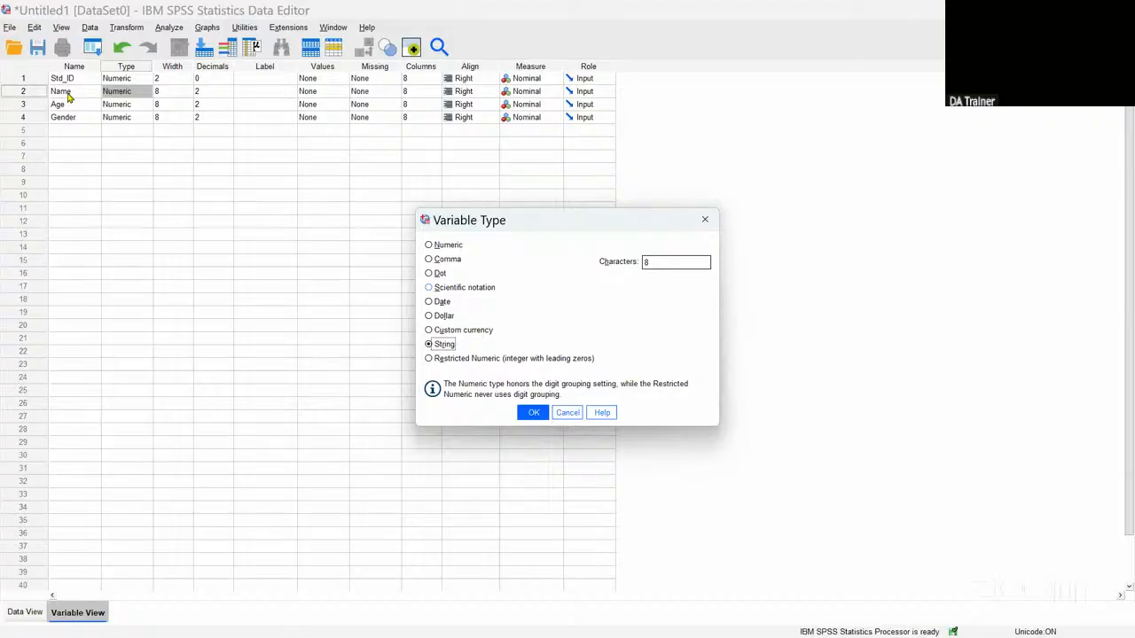
{"action": "double_click", "coordinate": [651, 262]}
{"action": "left_click", "coordinate": [536, 414]}
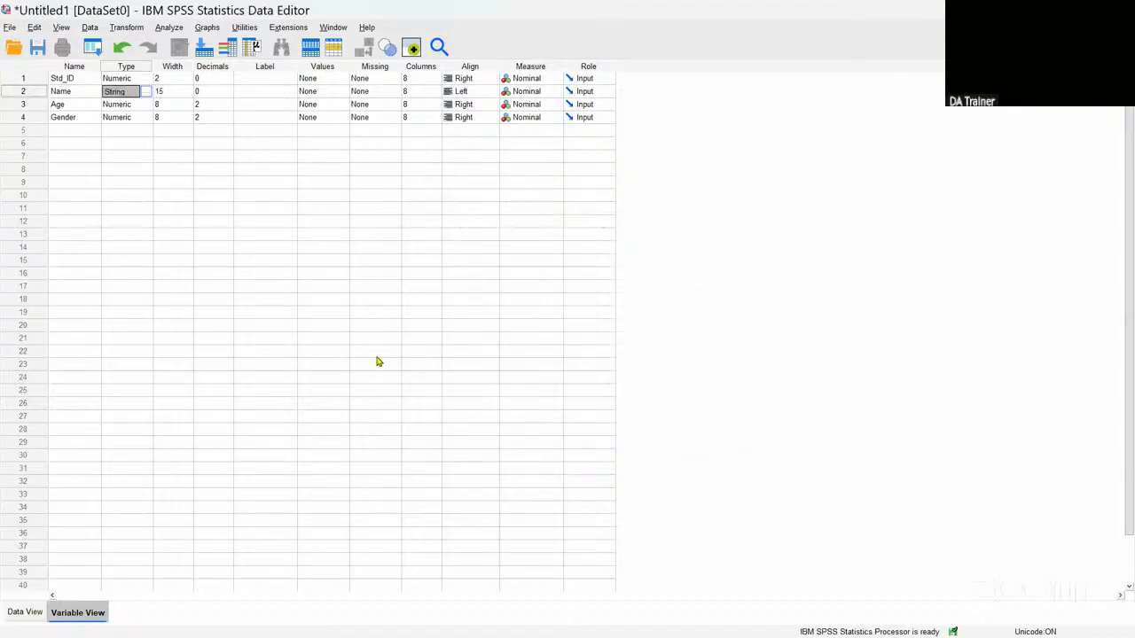
Step: Set the Age variable's numeric type to a width of 2 with 0 decimal places
{"action": "left_click", "coordinate": [120, 104]}
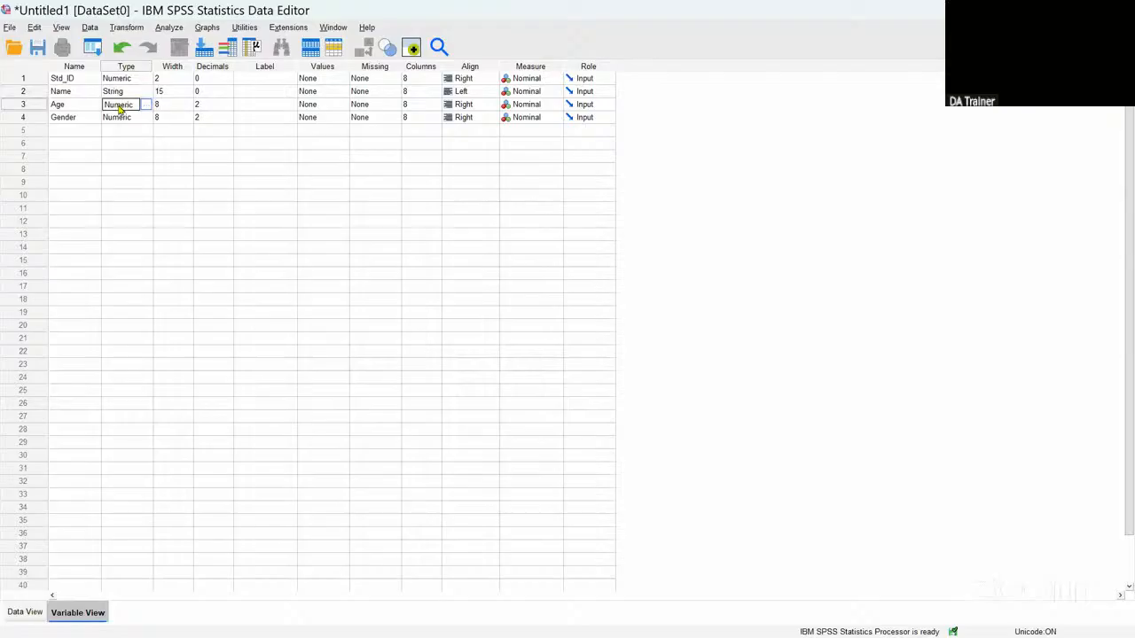
{"action": "left_click", "coordinate": [146, 105]}
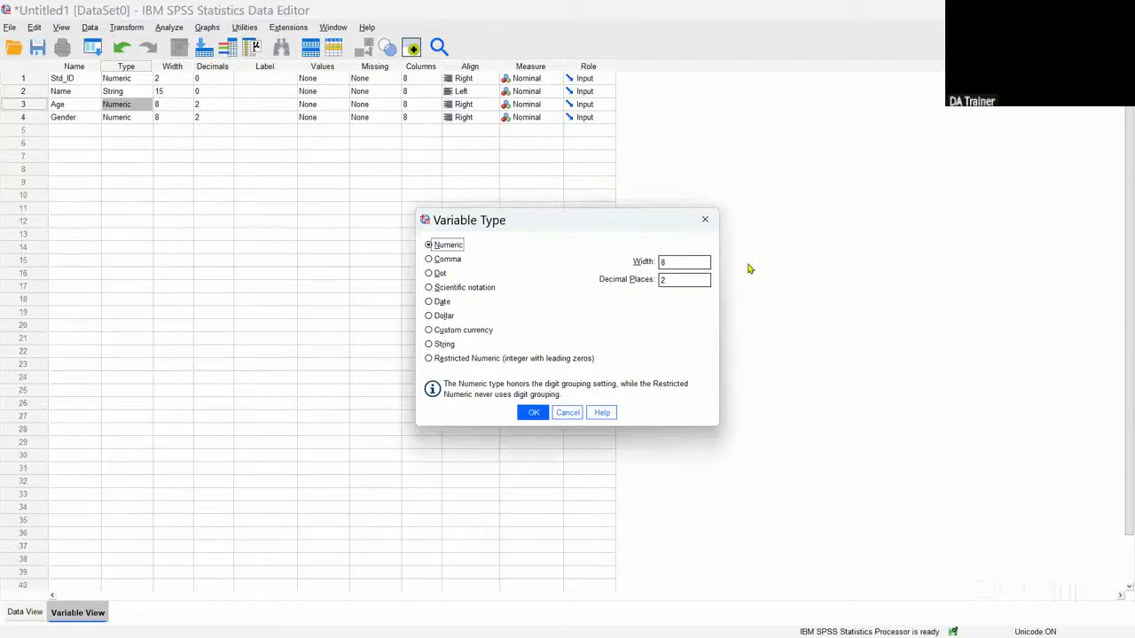
{"action": "left_click", "coordinate": [665, 262]}
{"action": "left_click", "coordinate": [665, 280]}
{"action": "left_click", "coordinate": [532, 413]}
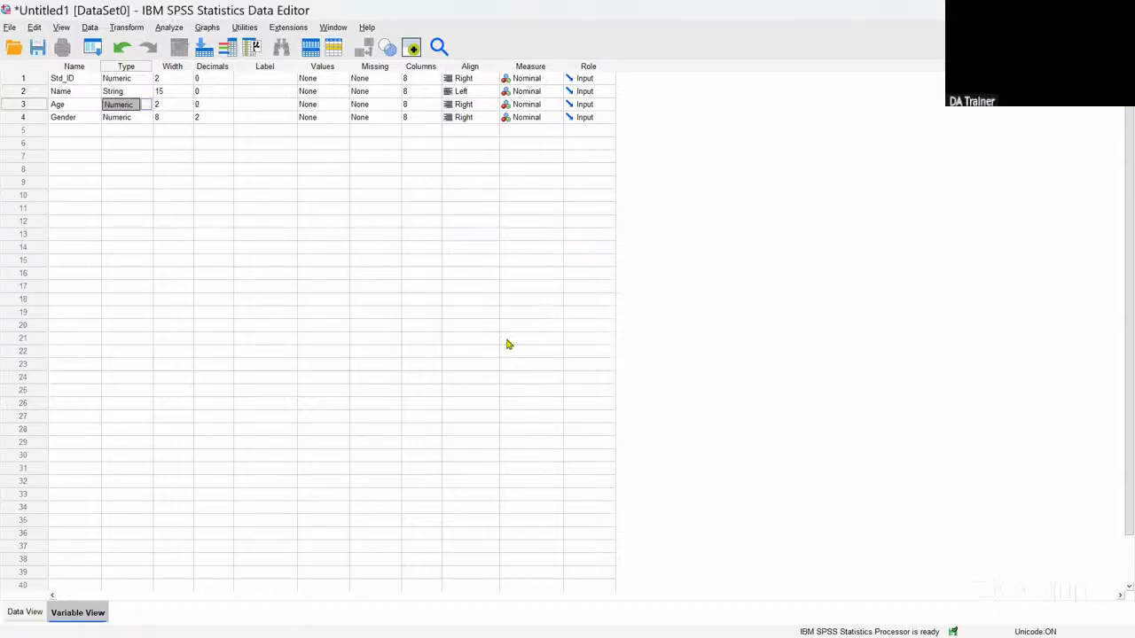
{"action": "left_click", "coordinate": [130, 118]}
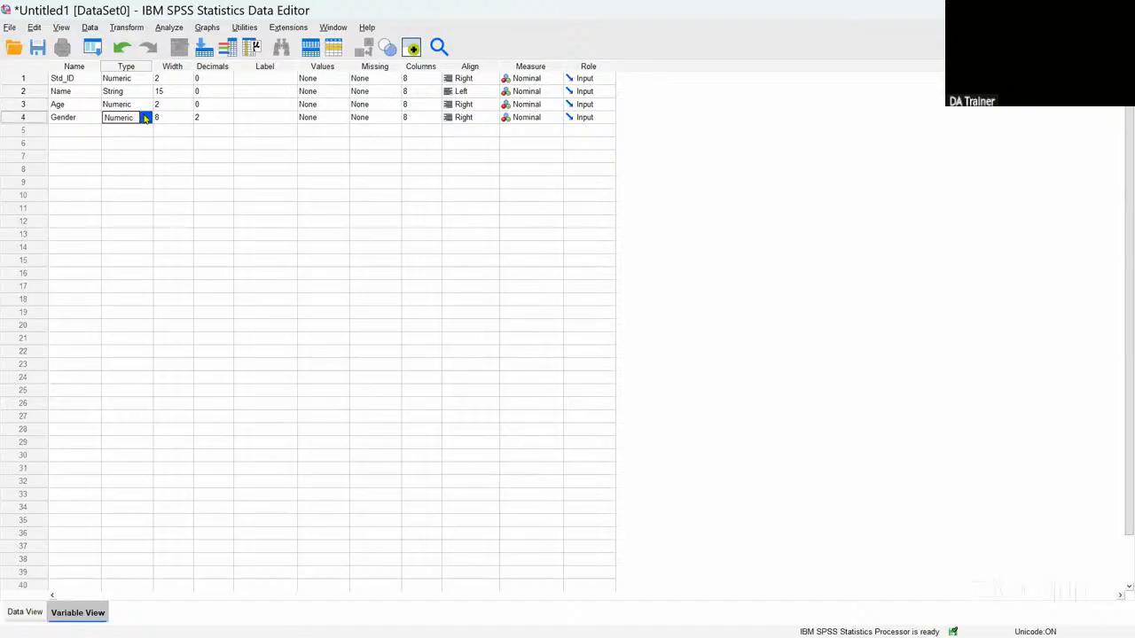
{"action": "left_click", "coordinate": [146, 119]}
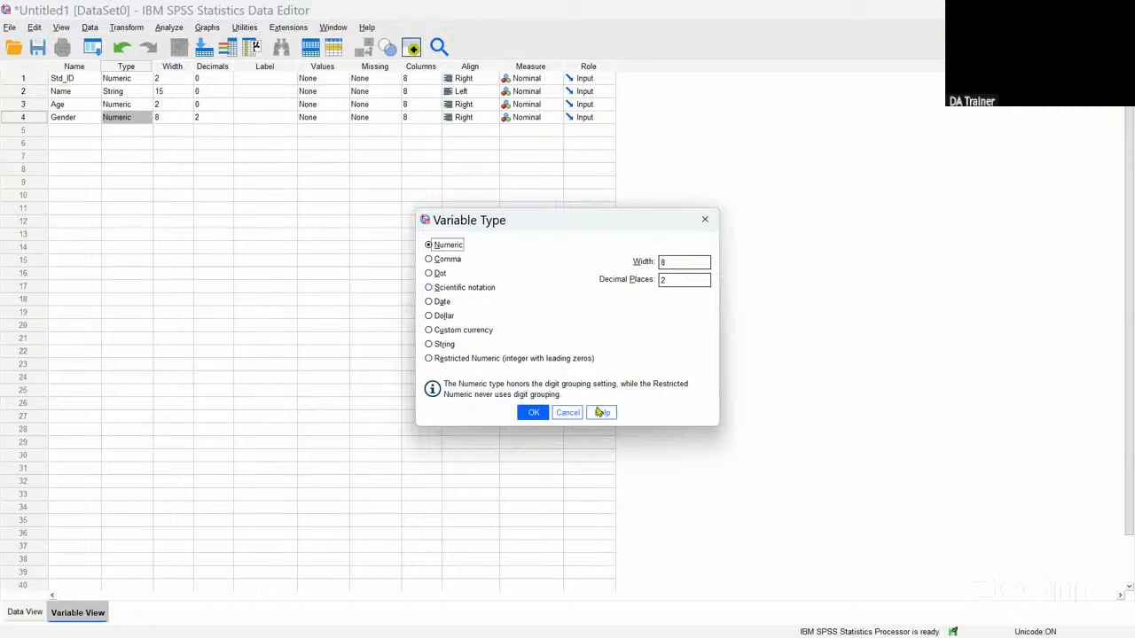
{"action": "left_click", "coordinate": [566, 414]}
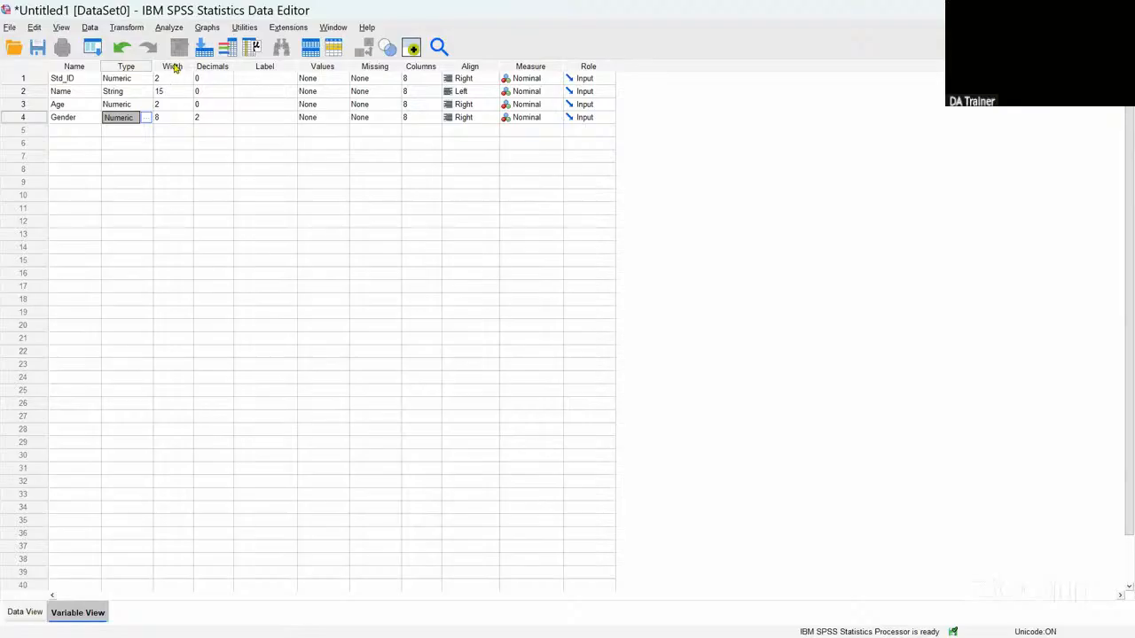
Step: Reduce the Gender variable's decimals to 0
{"action": "left_click", "coordinate": [202, 118]}
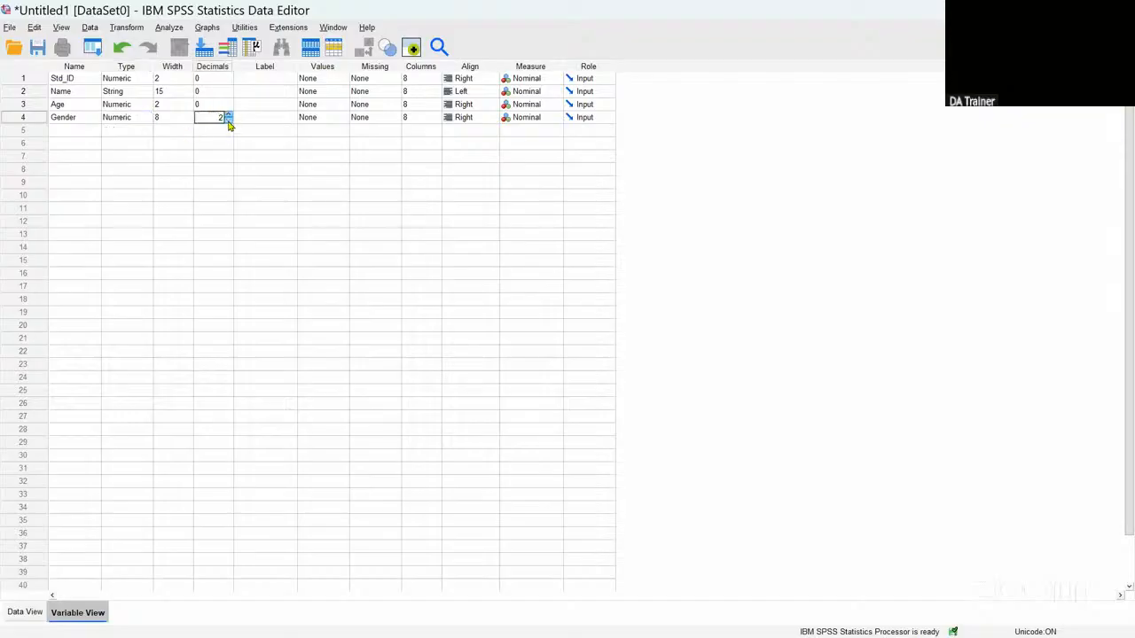
{"action": "left_click", "coordinate": [228, 120]}
{"action": "left_click", "coordinate": [252, 117]}
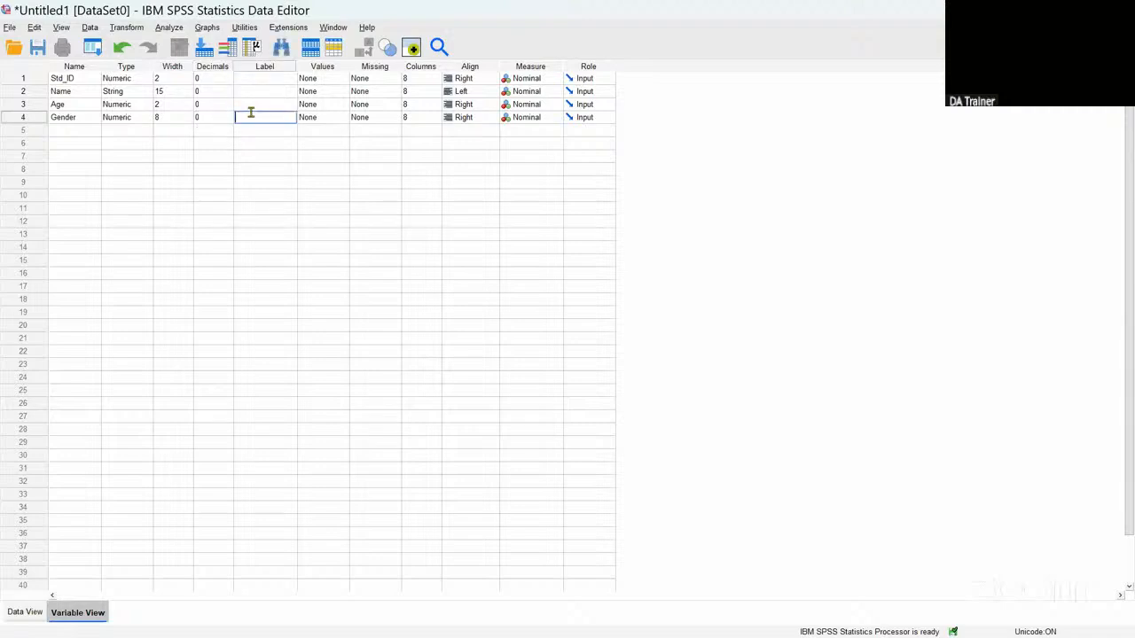
Step: Label the Std_ID variable "Student ID" and the Name variable "Name of Student"
{"action": "left_click", "coordinate": [264, 79]}
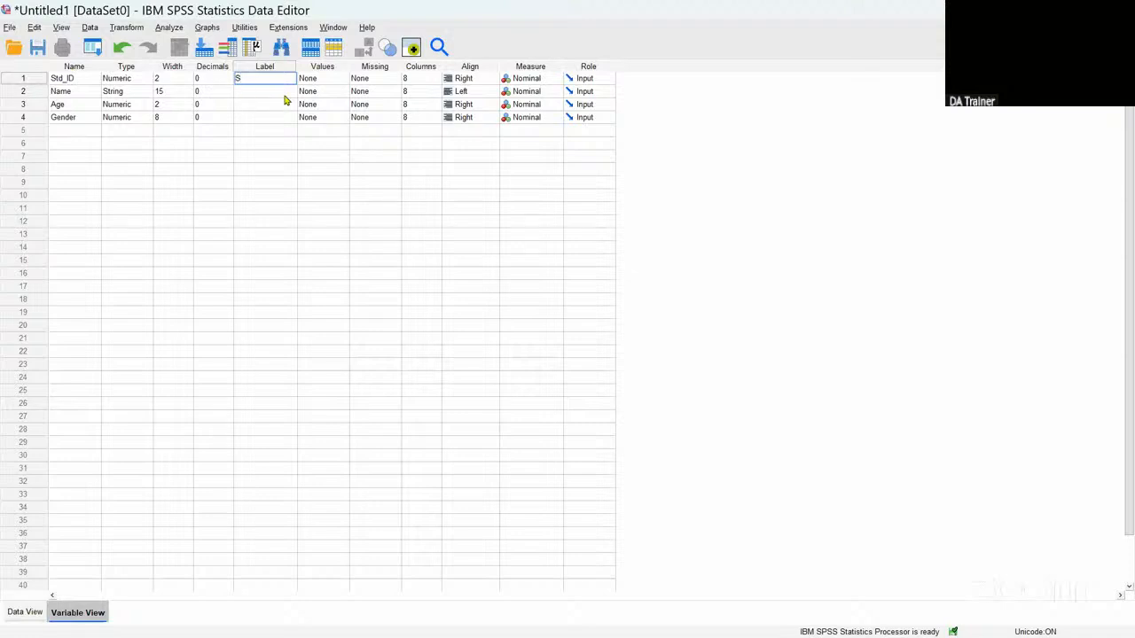
{"action": "type", "text": "tudent Id"}
{"action": "key", "text": "BackSpace"}
{"action": "type", "text": "D"}
{"action": "left_click", "coordinate": [269, 143]}
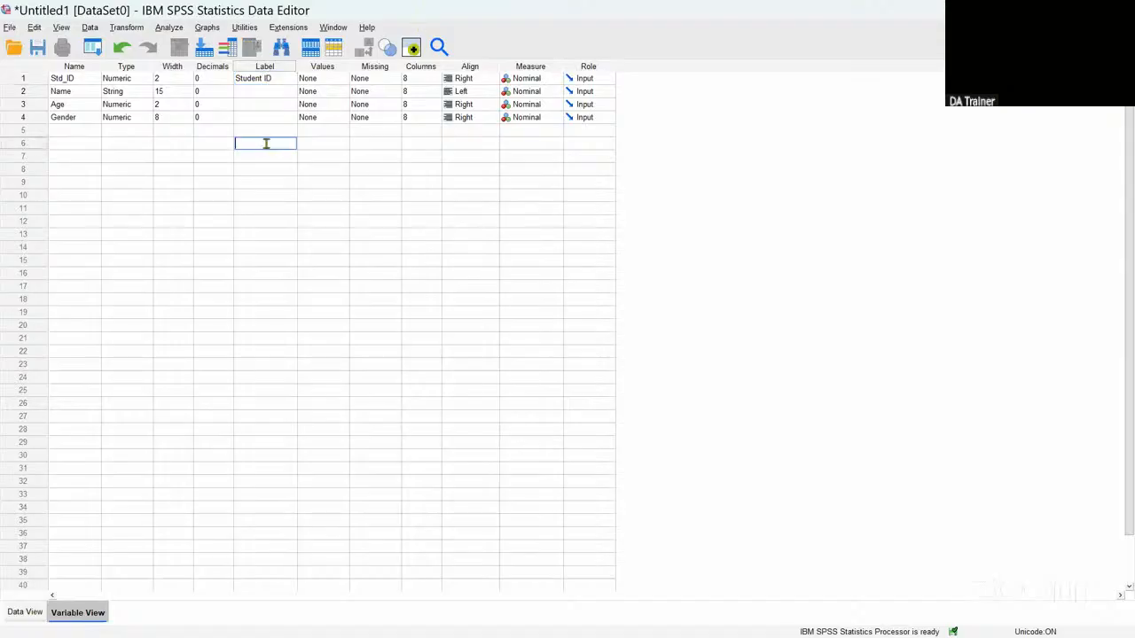
{"action": "left_click", "coordinate": [263, 91]}
{"action": "type", "text": "Name"}
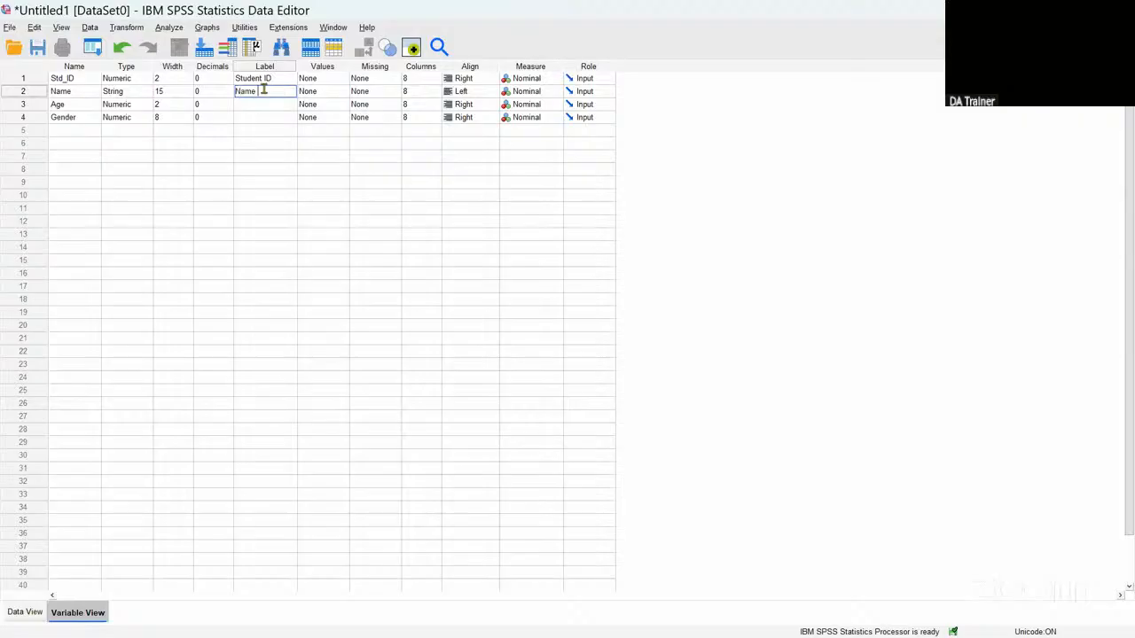
{"action": "type", "text": " of Student"}
Step: Label the Age variable "Age" and the Gender variable "Gender"
{"action": "left_click", "coordinate": [277, 104]}
{"action": "type", "text": "a"}
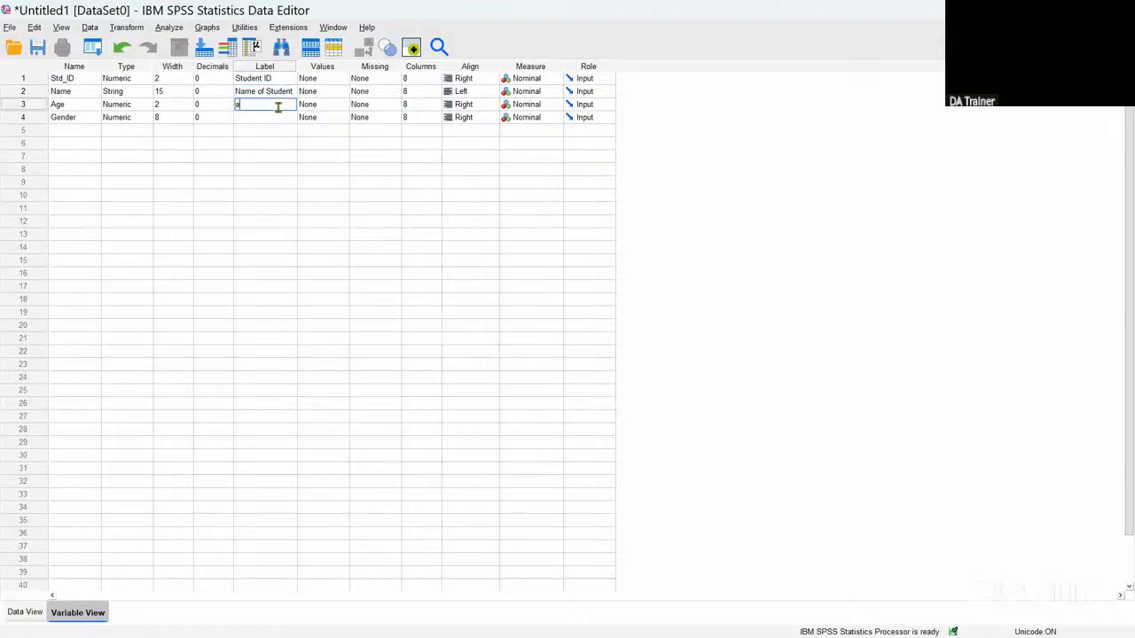
{"action": "key", "text": "BackSpace"}
{"action": "key", "text": "BackSpace"}
{"action": "key", "text": "BackSpace"}
{"action": "type", "text": "Age"}
{"action": "left_click", "coordinate": [260, 117]}
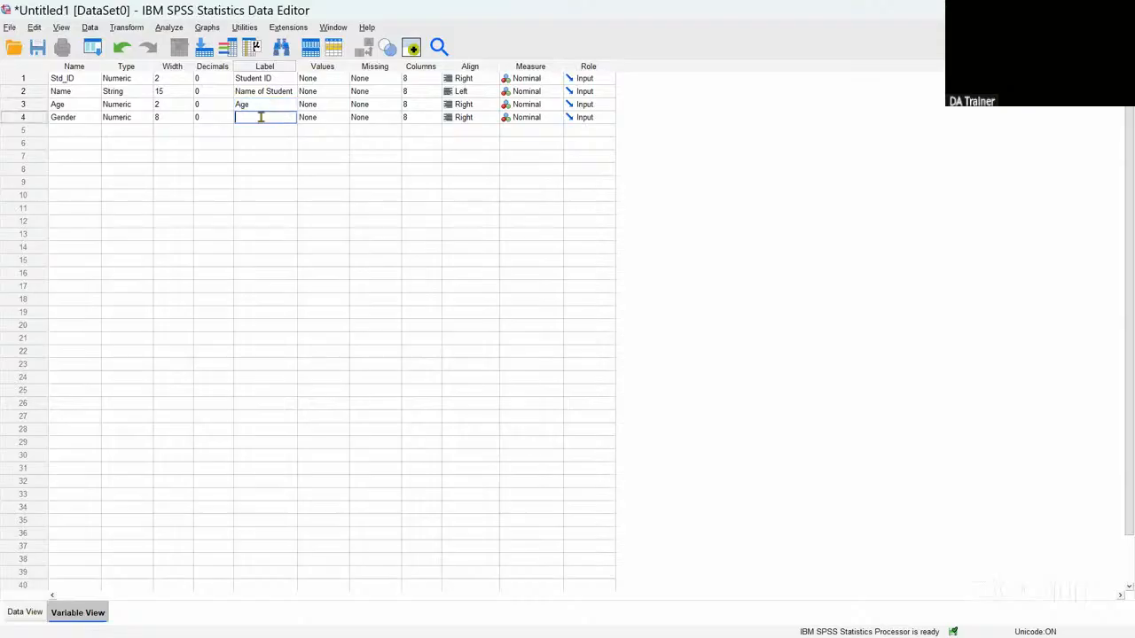
{"action": "type", "text": "Gender"}
Step: Define value labels for the Gender variable, with 1 as Male and 2 as Female
{"action": "left_click", "coordinate": [325, 120]}
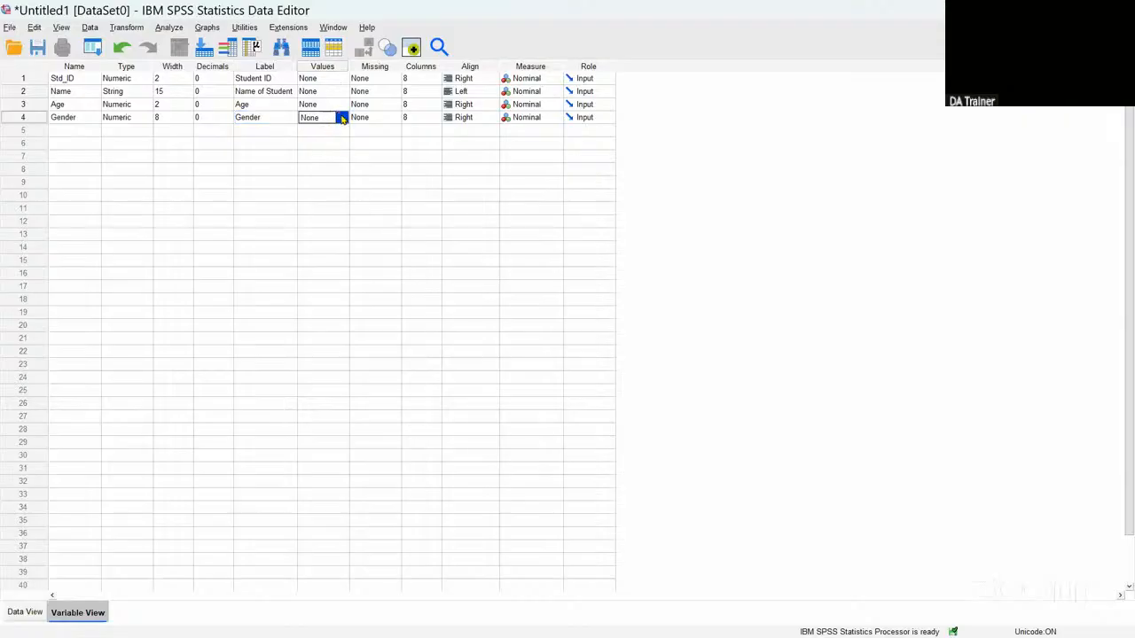
{"action": "left_click", "coordinate": [342, 119]}
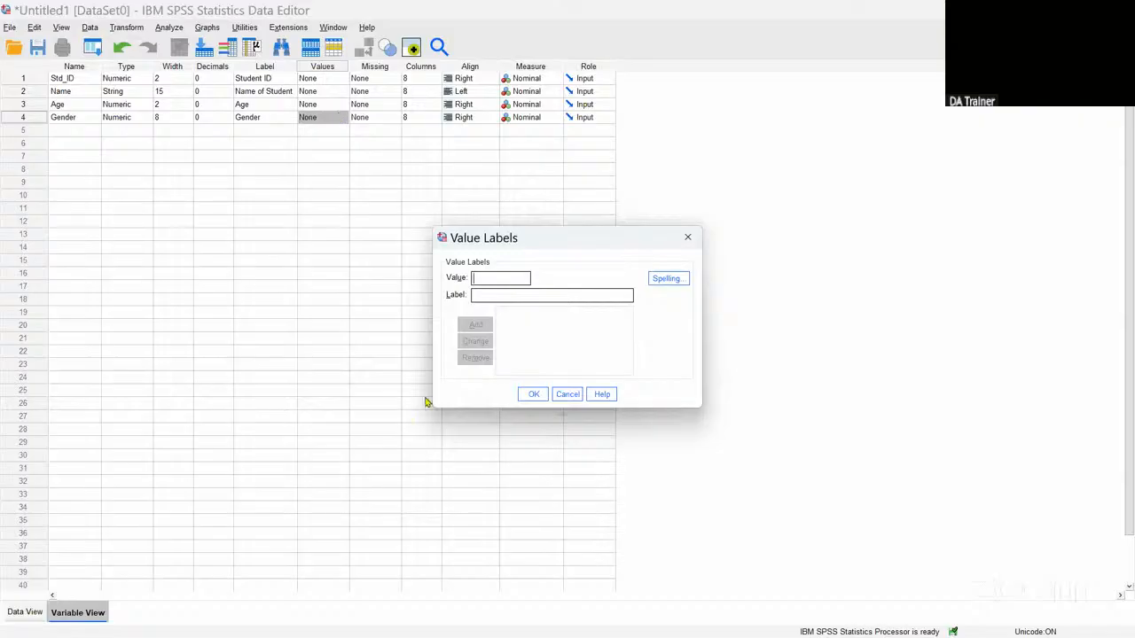
{"action": "left_click", "coordinate": [507, 294]}
{"action": "type", "text": "Male"}
{"action": "left_click", "coordinate": [474, 328]}
{"action": "type", "text": "2"}
{"action": "type", "text": "Female"}
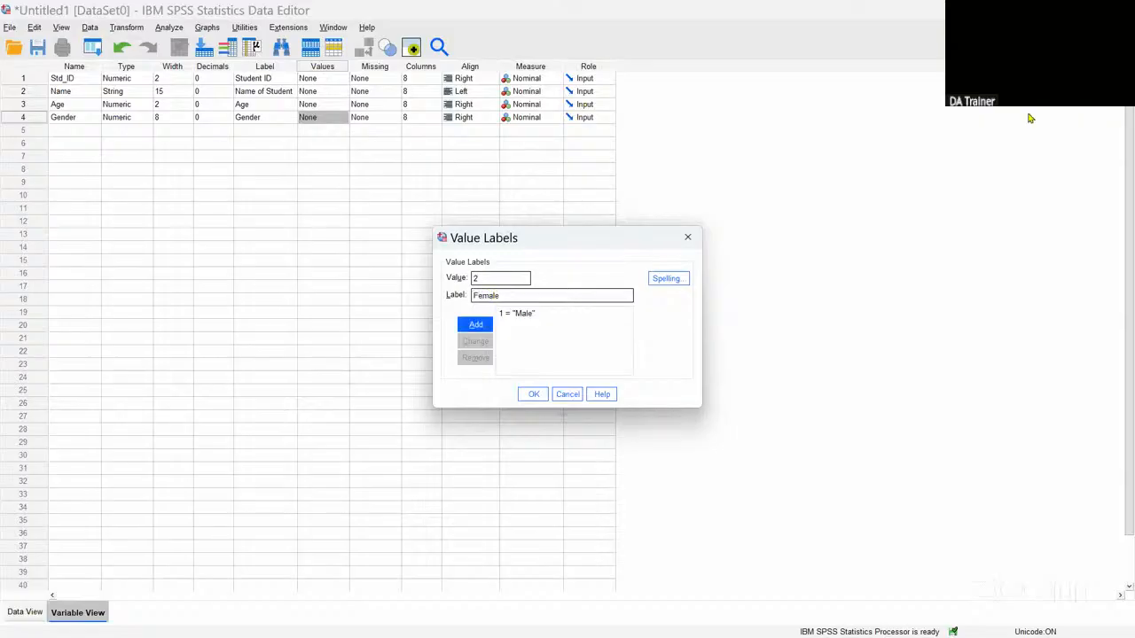
{"action": "left_click", "coordinate": [477, 325]}
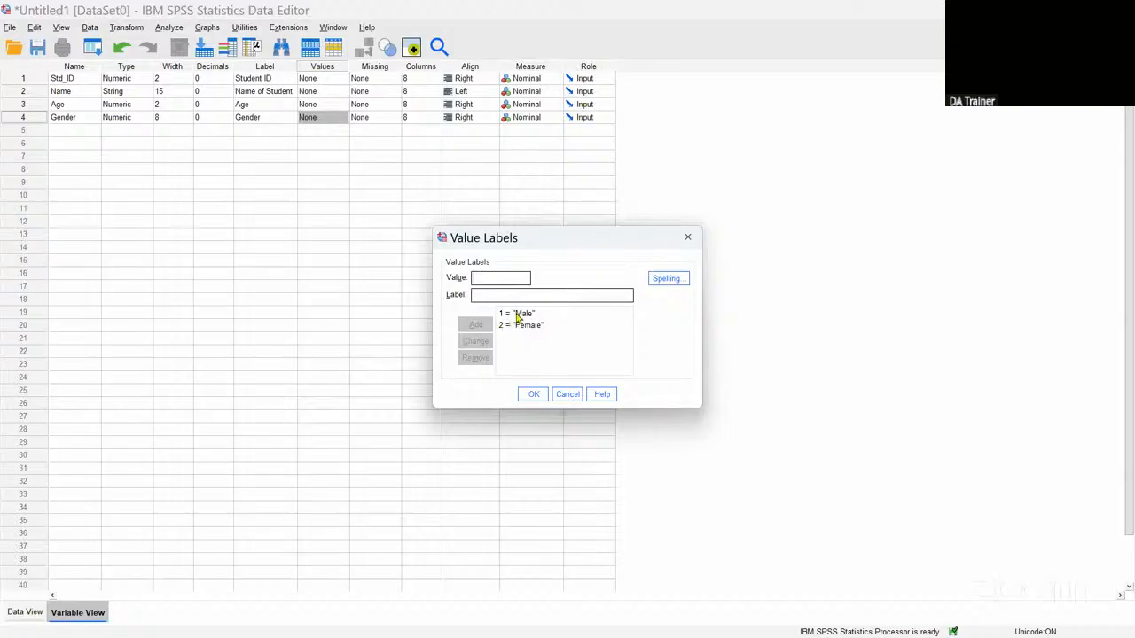
{"action": "left_click", "coordinate": [535, 398]}
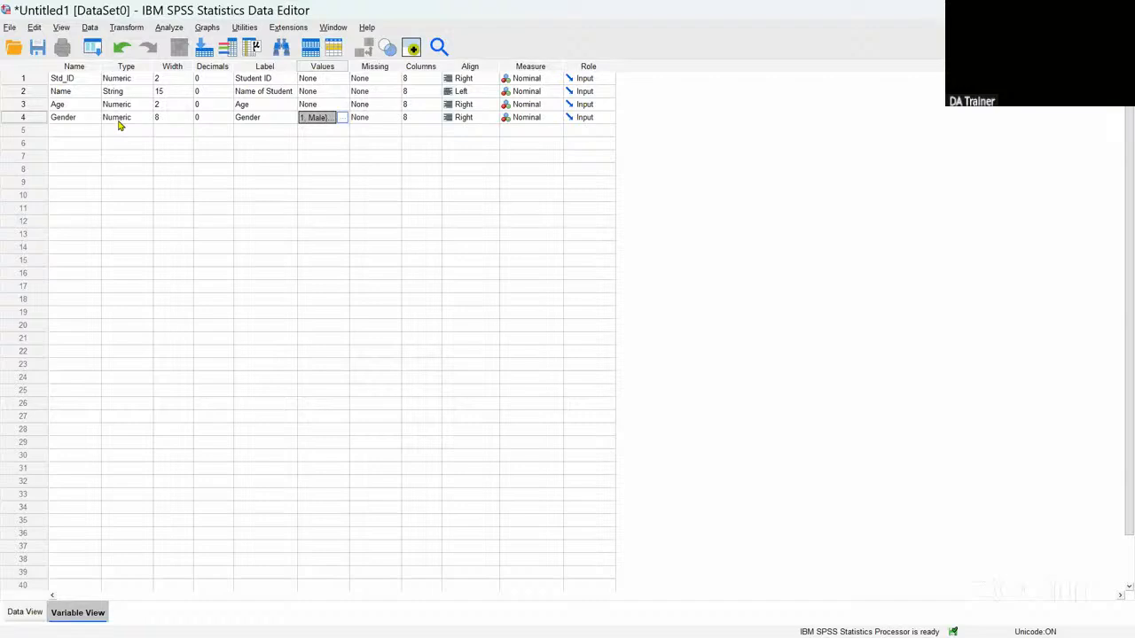
Step: Reduce the Gender variable's width to 2
{"action": "left_click", "coordinate": [173, 118]}
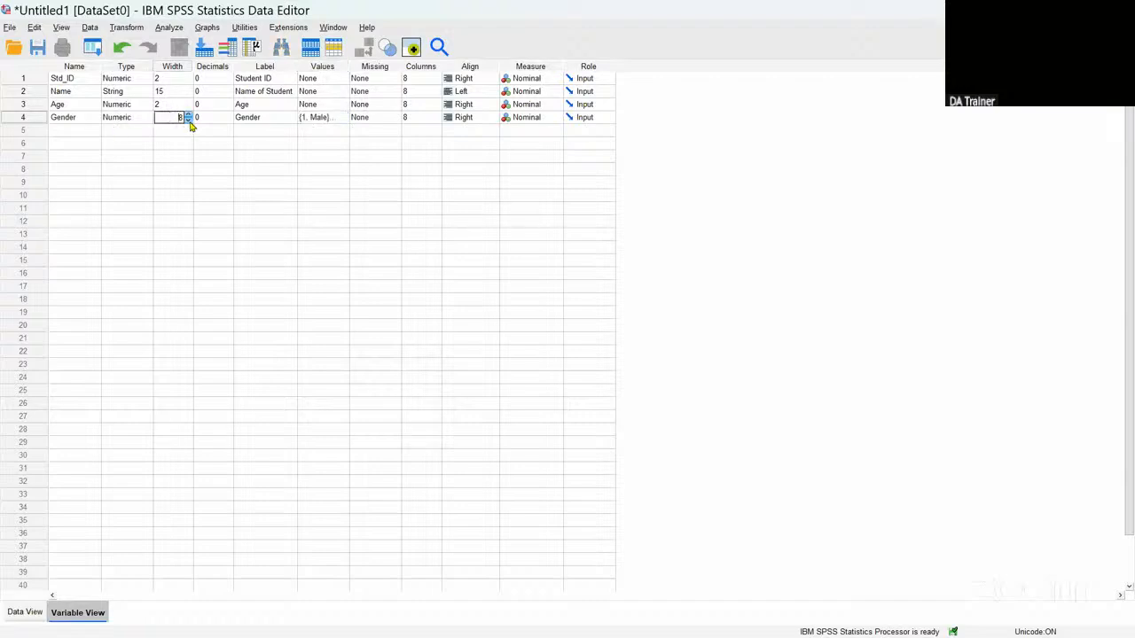
{"action": "left_click", "coordinate": [188, 122]}
{"action": "left_click", "coordinate": [204, 131]}
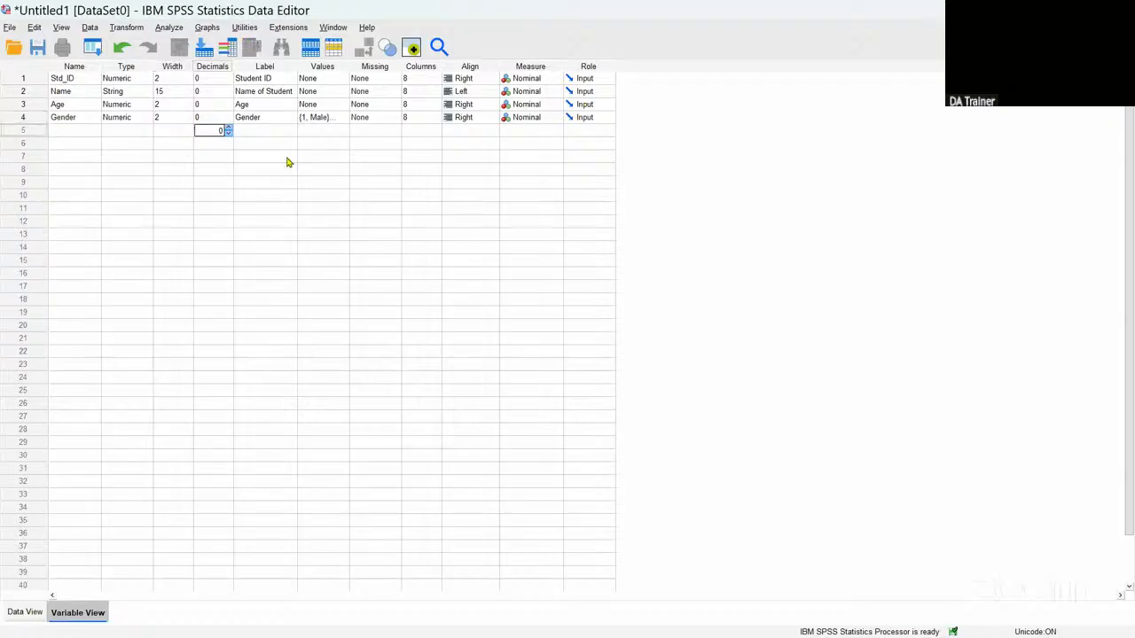
{"action": "left_click", "coordinate": [222, 103]}
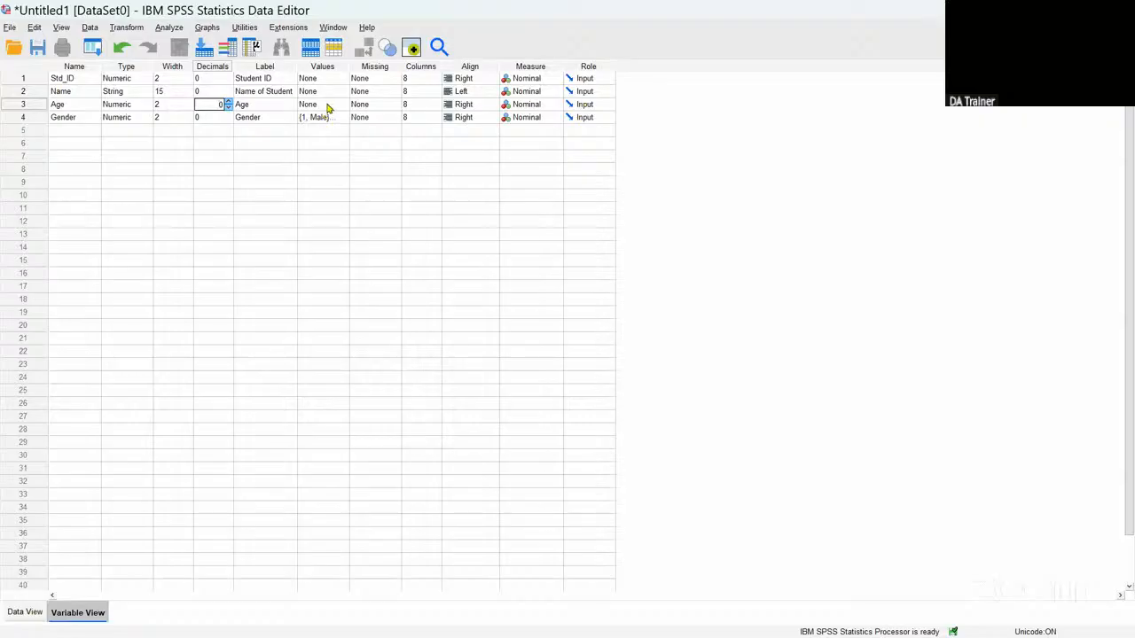
Step: Review the missing-value options for Std_ID and keep it at no missing values
{"action": "left_click", "coordinate": [378, 79]}
{"action": "left_click", "coordinate": [396, 79]}
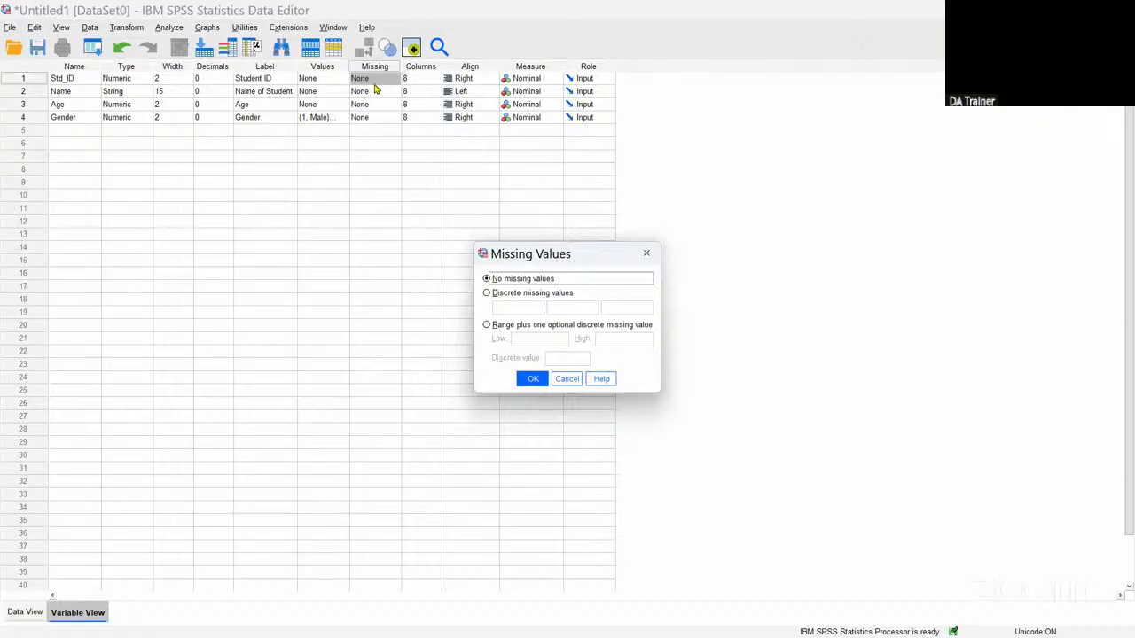
{"action": "left_click", "coordinate": [530, 379]}
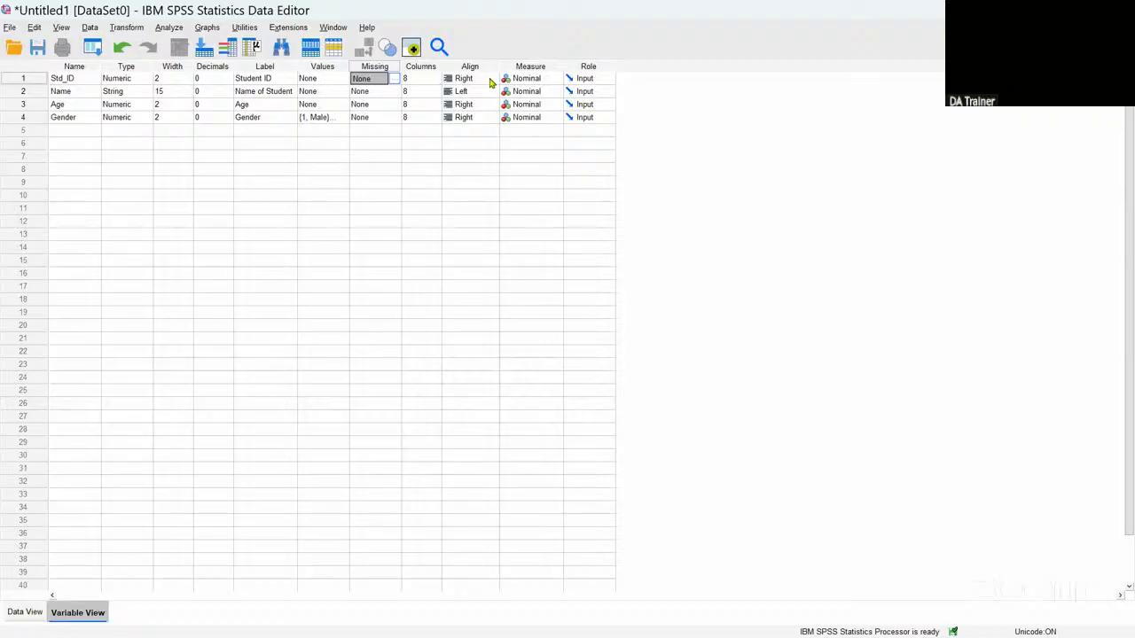
Step: Set the measurement level to Scale for Std_ID and Age, and to Ordinal for Name
{"action": "left_click", "coordinate": [551, 79]}
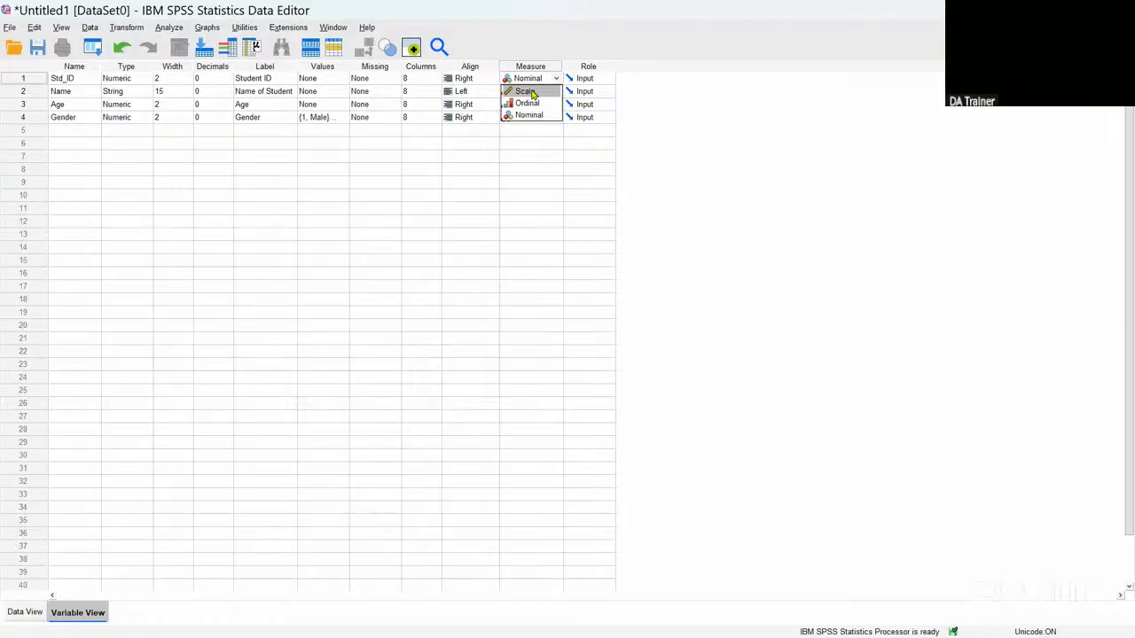
{"action": "left_click", "coordinate": [533, 92]}
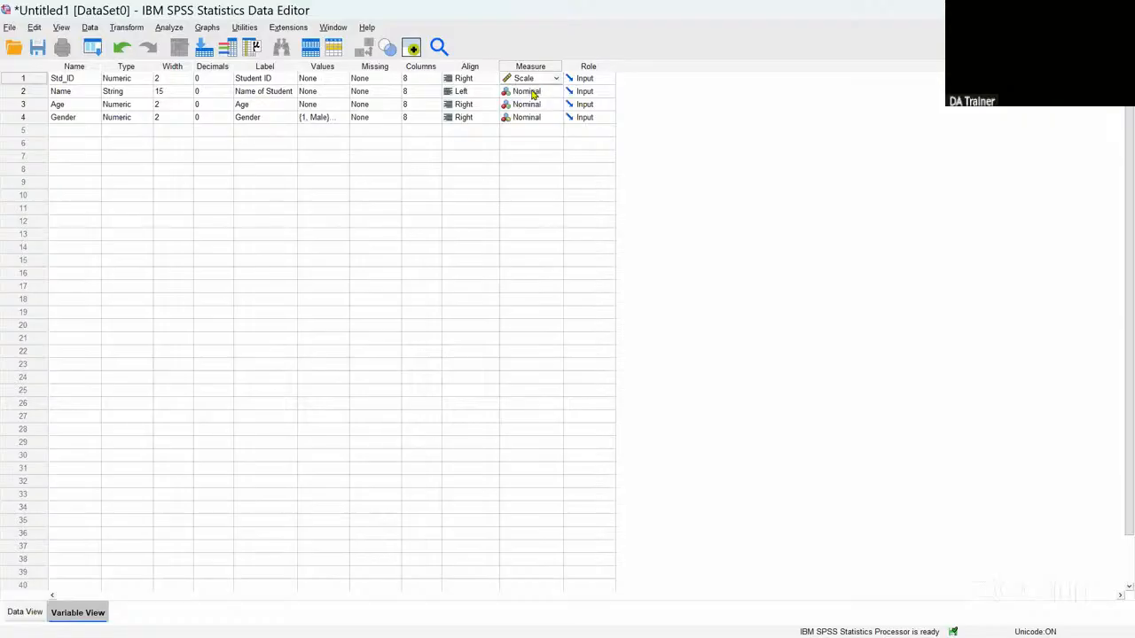
{"action": "left_click", "coordinate": [535, 106]}
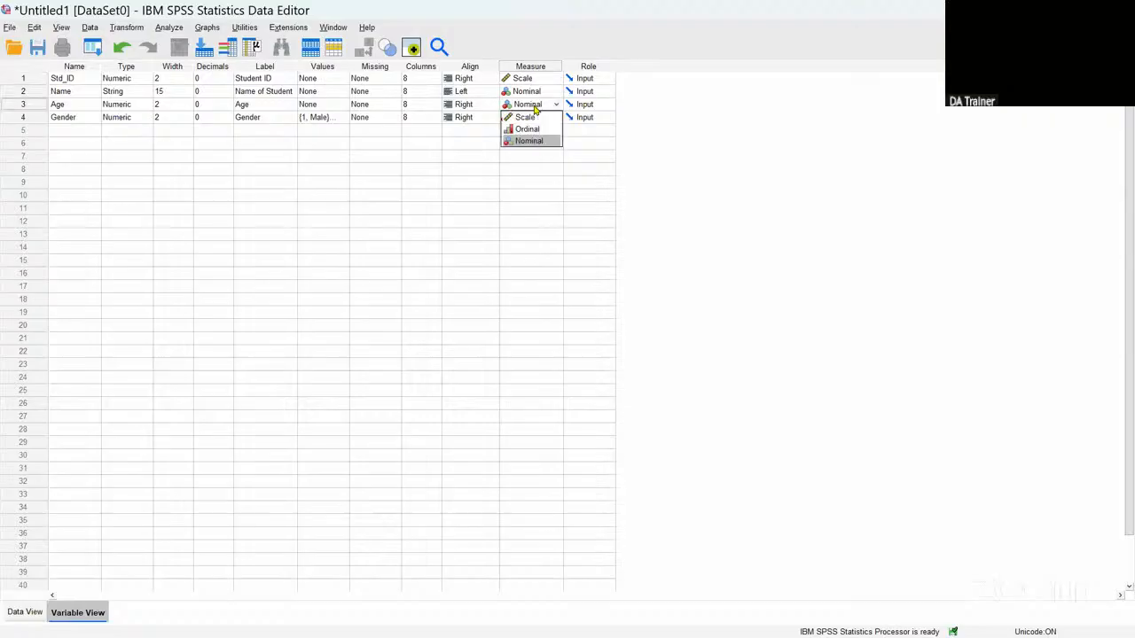
{"action": "left_click", "coordinate": [527, 117]}
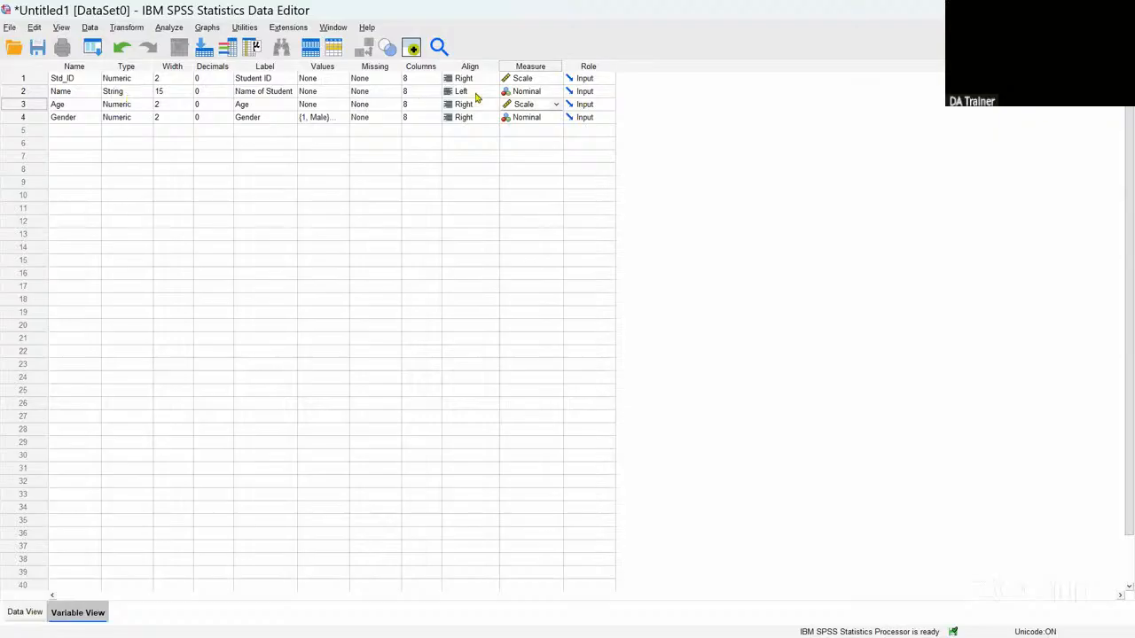
{"action": "left_click", "coordinate": [529, 93]}
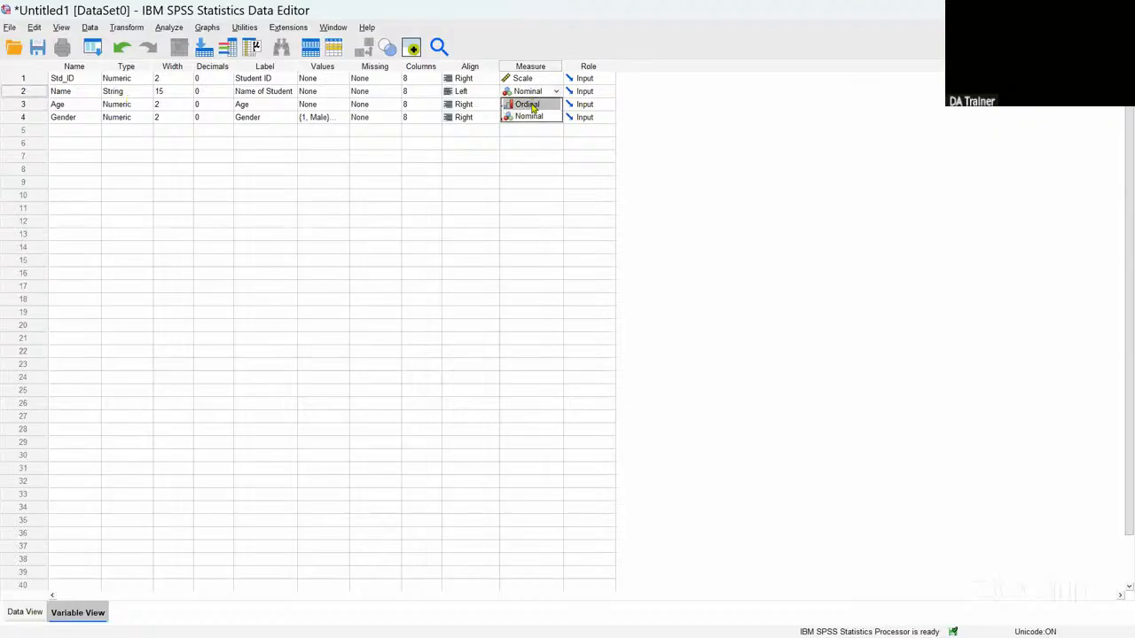
{"action": "left_click", "coordinate": [533, 107]}
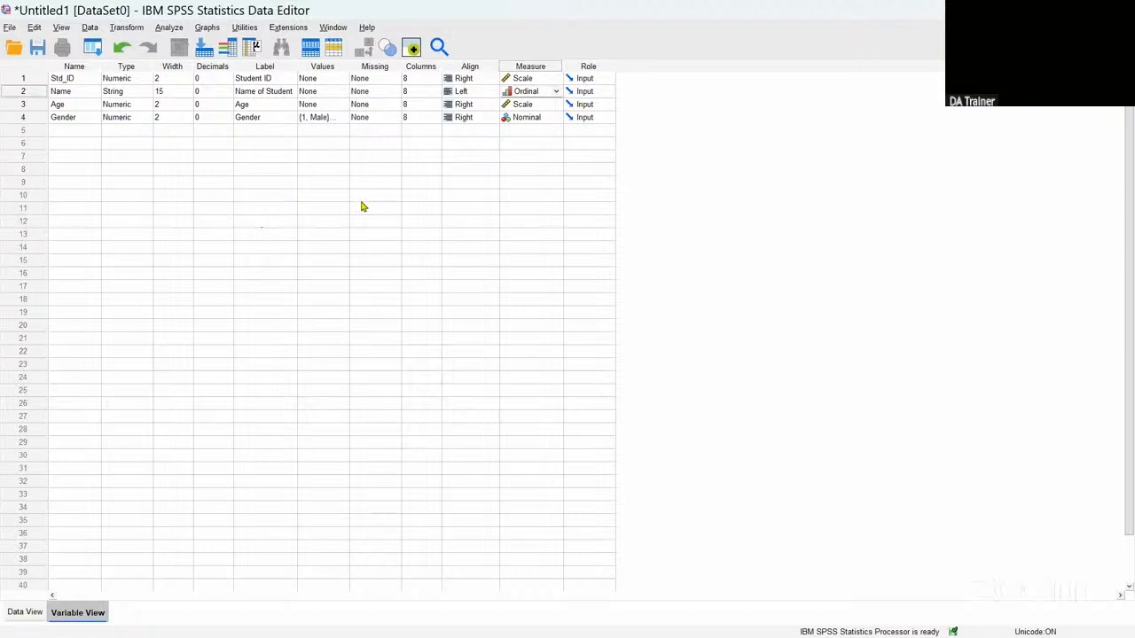
Step: Examine the role options available for Std_ID and keep its role as Input
{"action": "left_click", "coordinate": [584, 82]}
{"action": "left_click", "coordinate": [584, 82]}
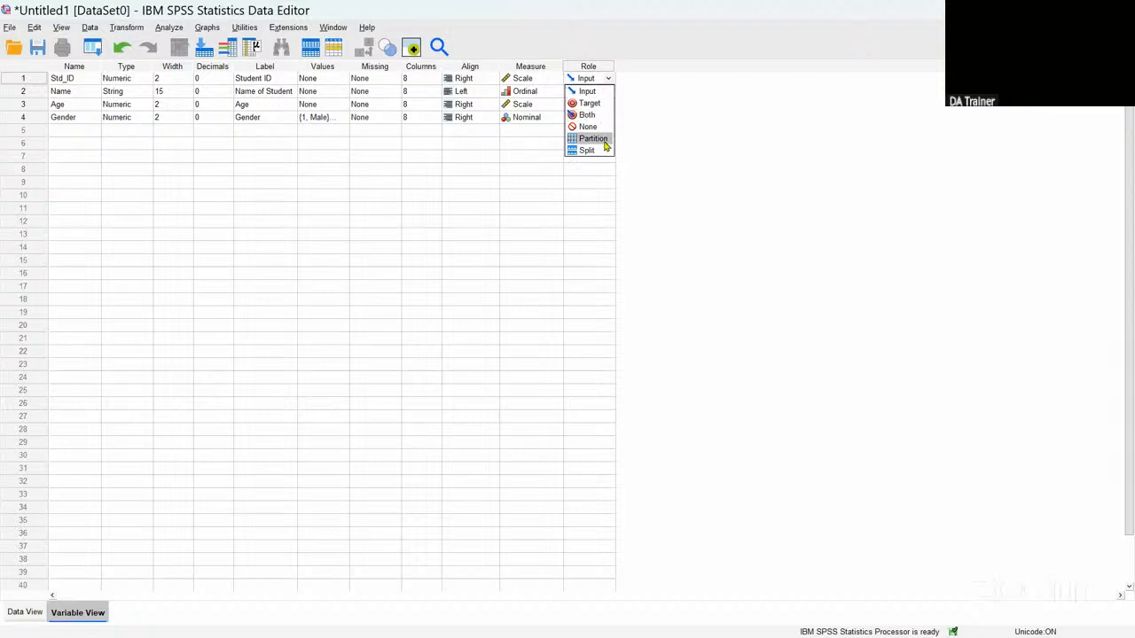
{"action": "left_click", "coordinate": [585, 79]}
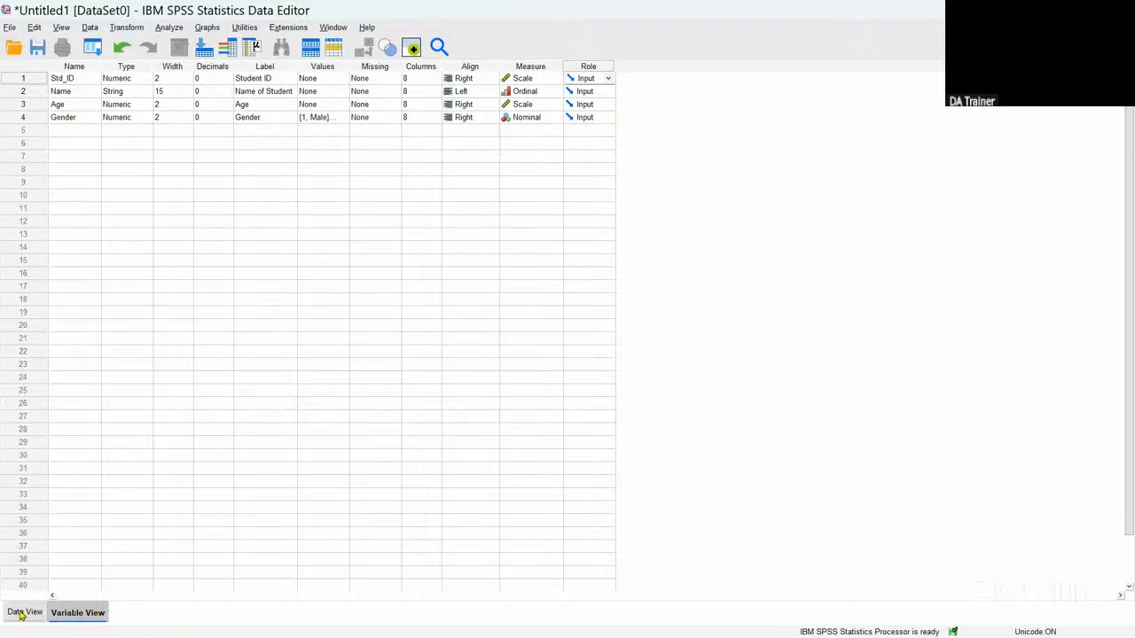
Step: Compare how the defined variables appear in Data View and Variable View
{"action": "left_click", "coordinate": [24, 612]}
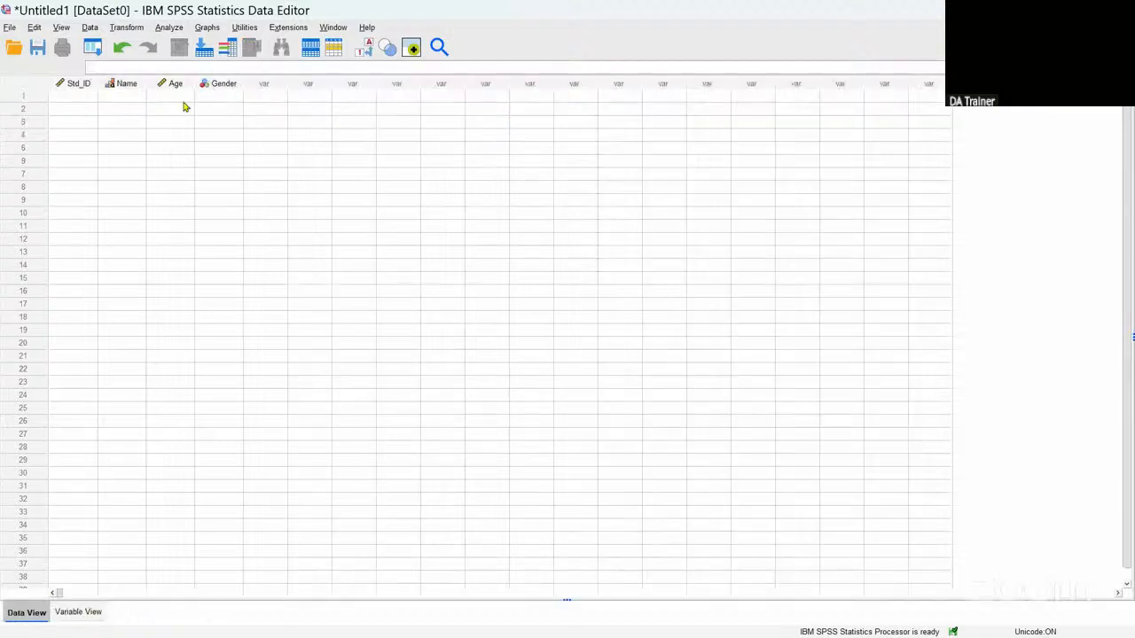
{"action": "left_click", "coordinate": [71, 613]}
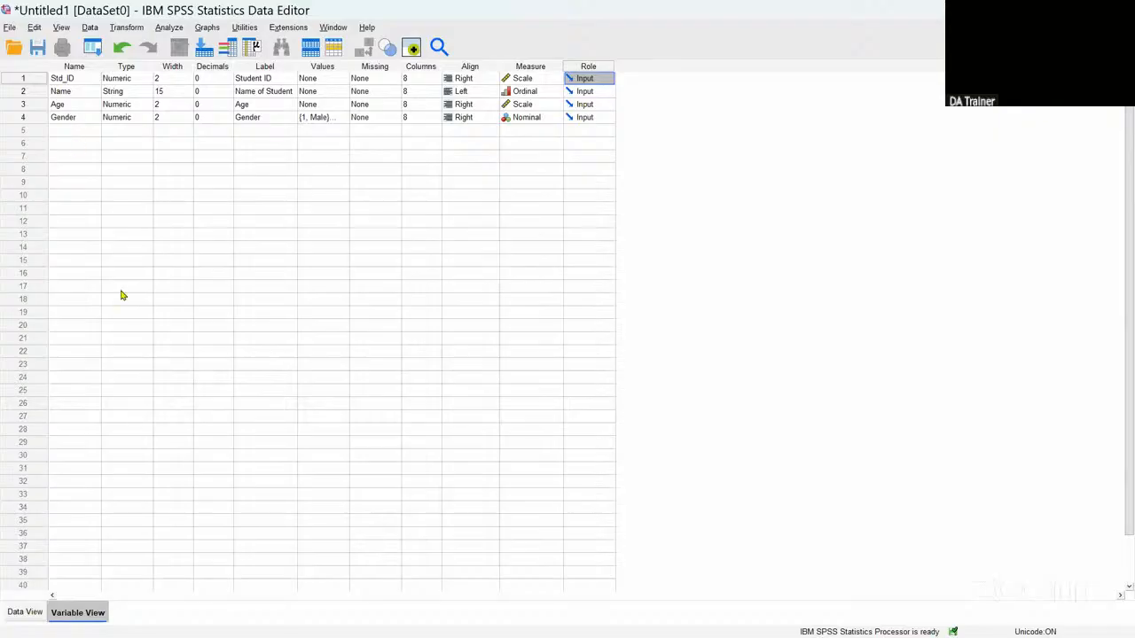
{"action": "left_click", "coordinate": [24, 614]}
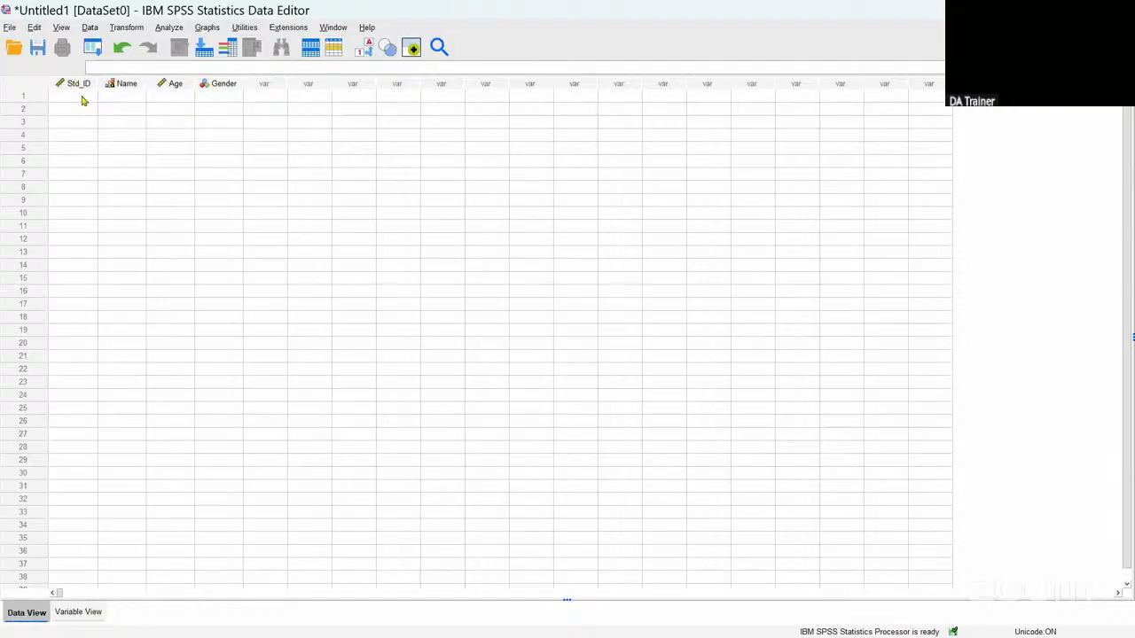
{"action": "left_click", "coordinate": [81, 612]}
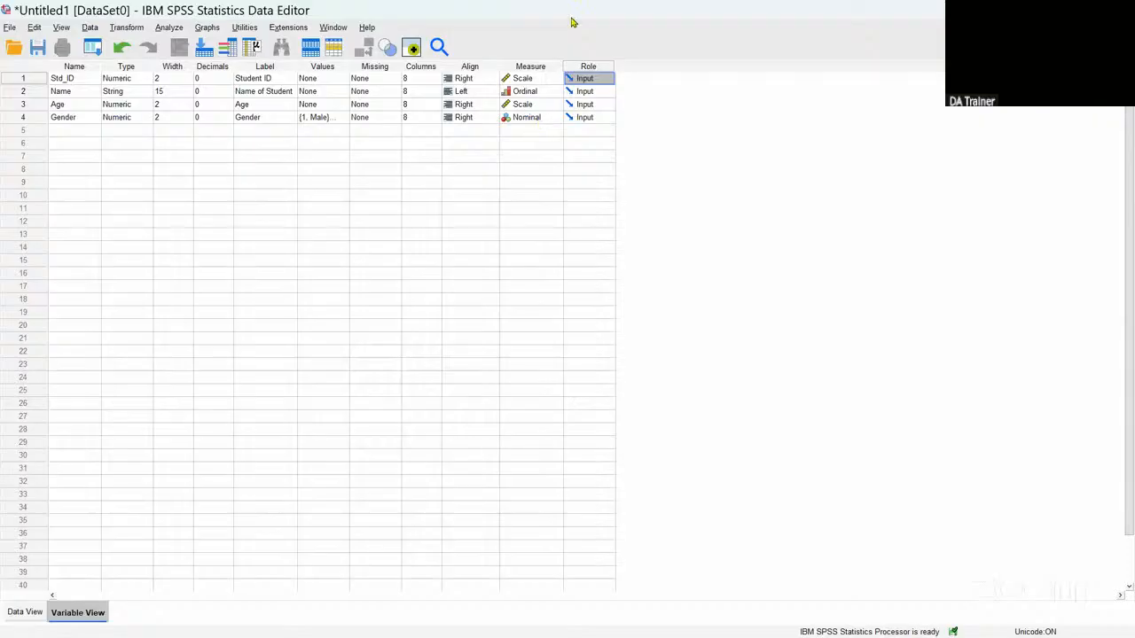
Step: Review the Role choices for Std_ID once more without changing the assigned role
{"action": "left_click", "coordinate": [591, 80]}
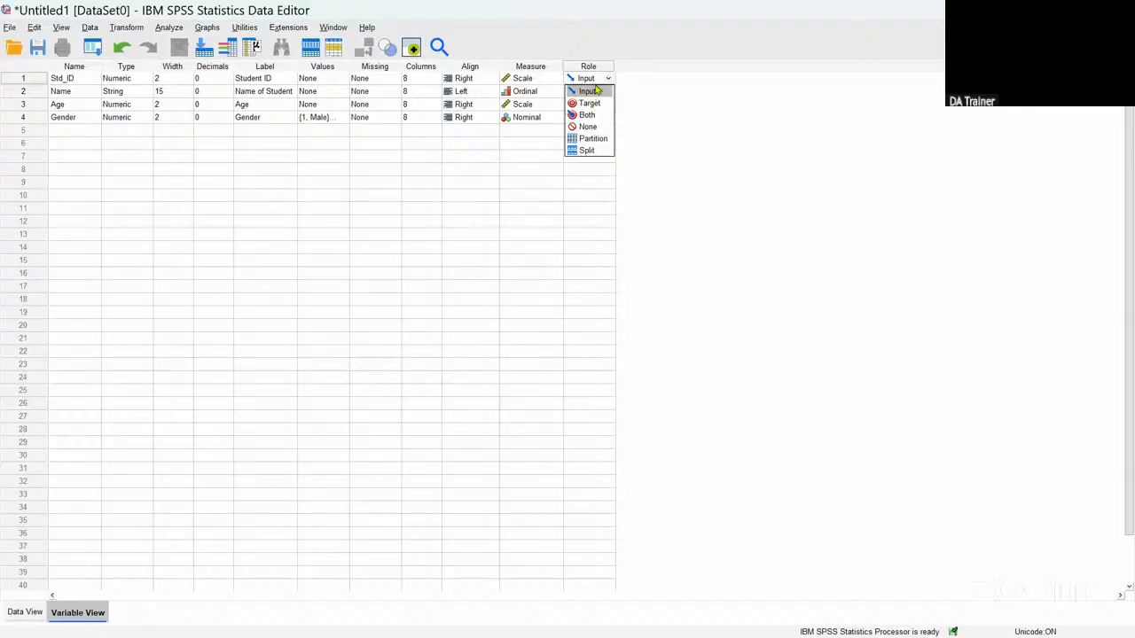
{"action": "left_click", "coordinate": [526, 211]}
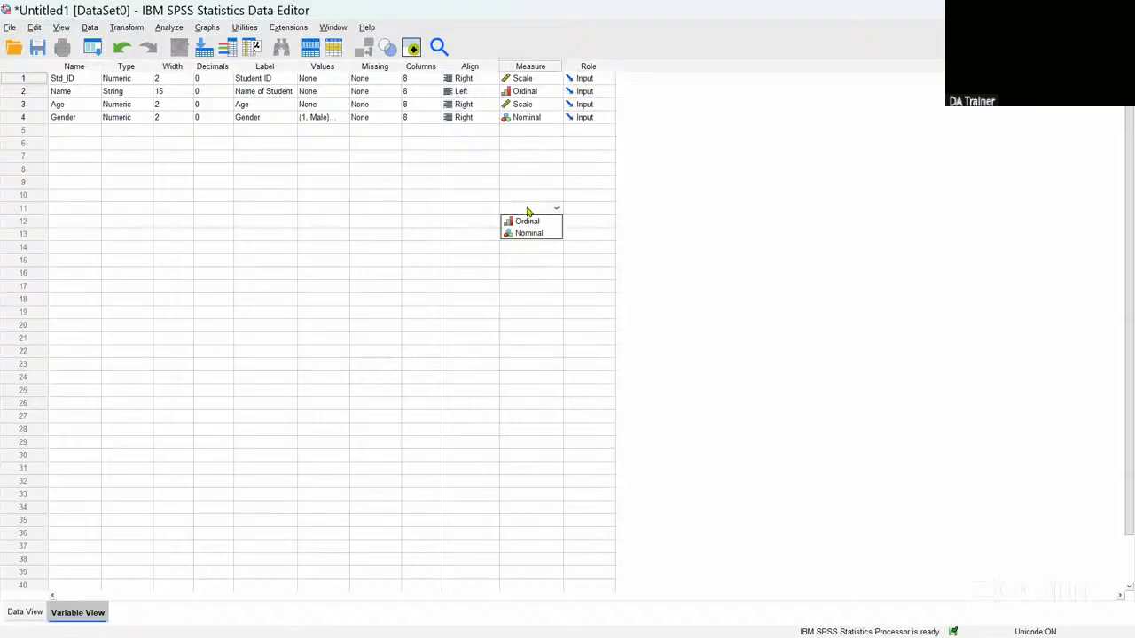
{"action": "left_click", "coordinate": [591, 80]}
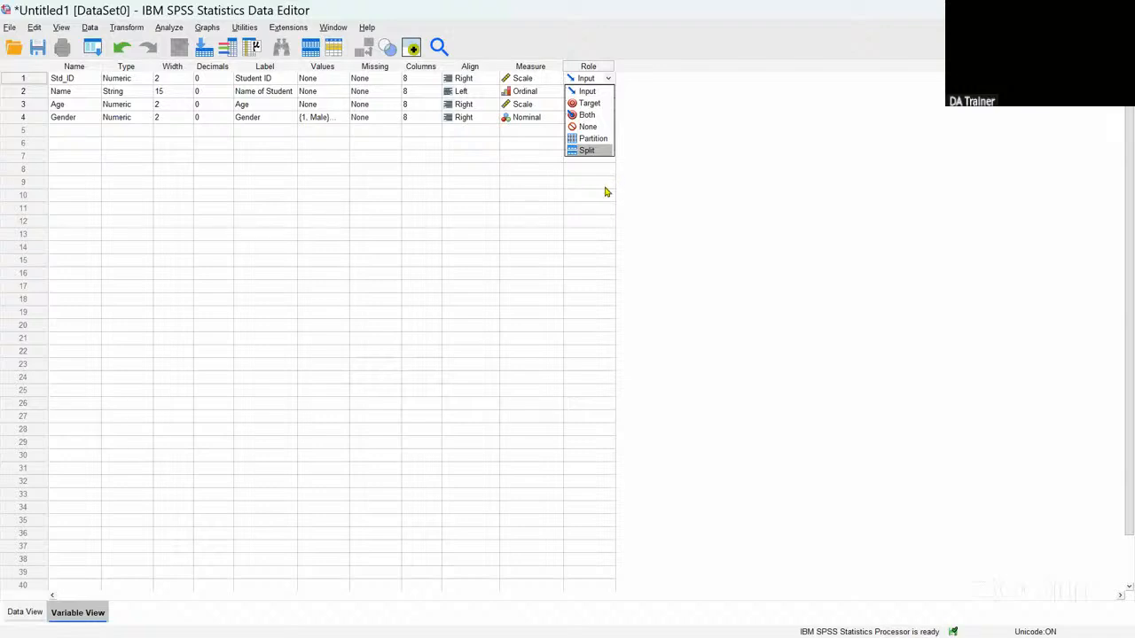
{"action": "left_click", "coordinate": [529, 195]}
{"action": "left_click", "coordinate": [532, 144]}
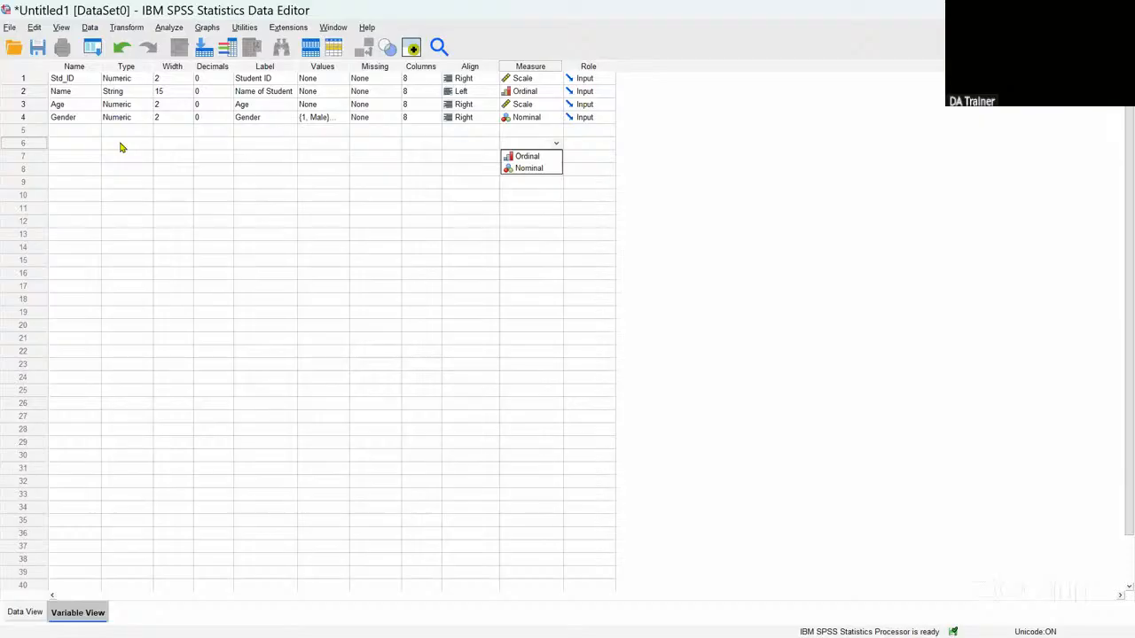
Step: Add a fifth variable named HG_Level
{"action": "left_click", "coordinate": [57, 130]}
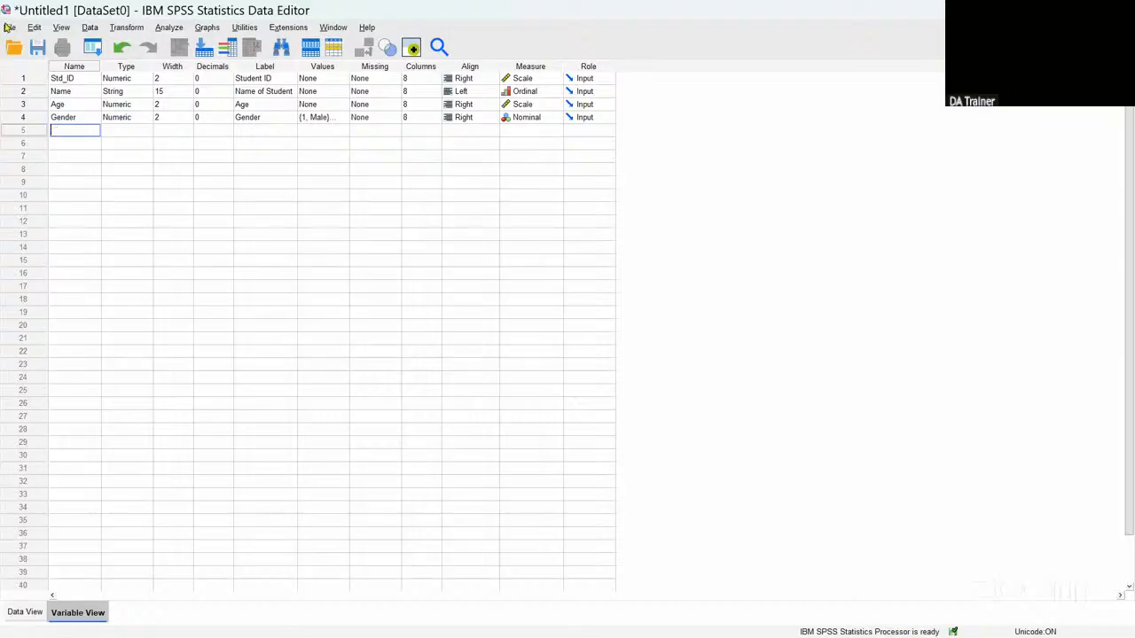
{"action": "type", "text": "Heamo"}
{"action": "type", "text": "globin"}
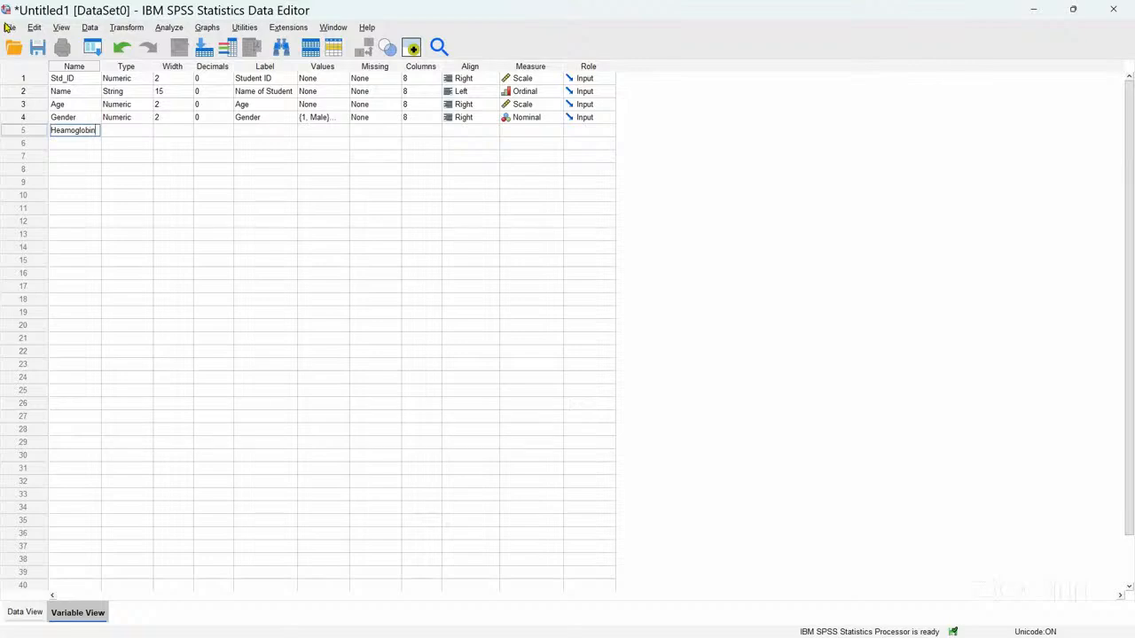
{"action": "key", "text": "BackSpace"}
{"action": "key", "text": "BackSpace"}
{"action": "key", "text": "BackSpace"}
{"action": "key", "text": "BackSpace"}
{"action": "key", "text": "BackSpace"}
{"action": "key", "text": "BackSpace"}
{"action": "key", "text": "BackSpace"}
{"action": "key", "text": "BackSpace"}
{"action": "type", "text": "globin"}
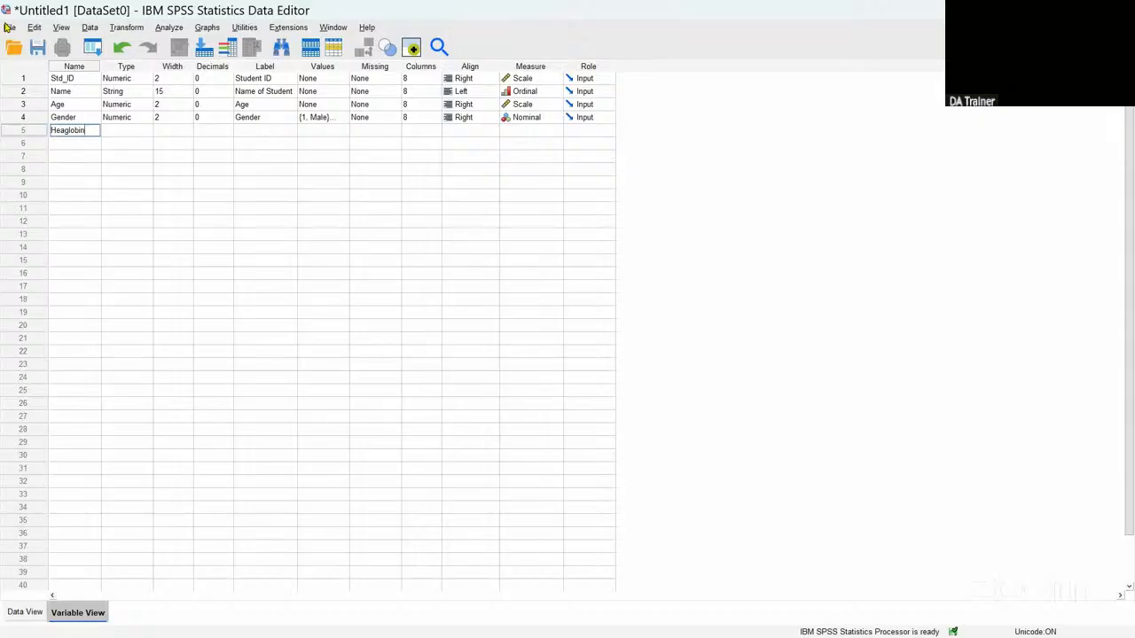
{"action": "key", "text": "BackSpace"}
{"action": "key", "text": "BackSpace"}
{"action": "key", "text": "BackSpace"}
{"action": "key", "text": "BackSpace"}
{"action": "key", "text": "BackSpace"}
{"action": "key", "text": "BackSpace"}
{"action": "key", "text": "BackSpace"}
{"action": "key", "text": "BackSpace"}
{"action": "type", "text": "G_Level"}
{"action": "left_click", "coordinate": [148, 169]}
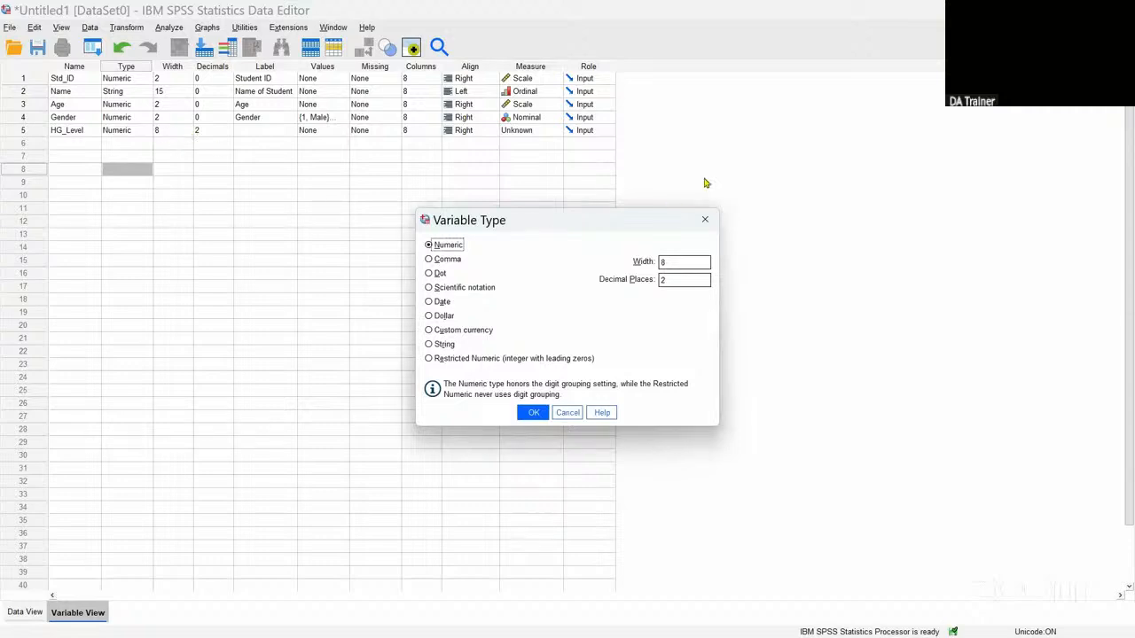
{"action": "left_click", "coordinate": [705, 221]}
Step: Set the HG_Level variable's width to 4 and its decimals to 1
{"action": "left_click", "coordinate": [175, 131]}
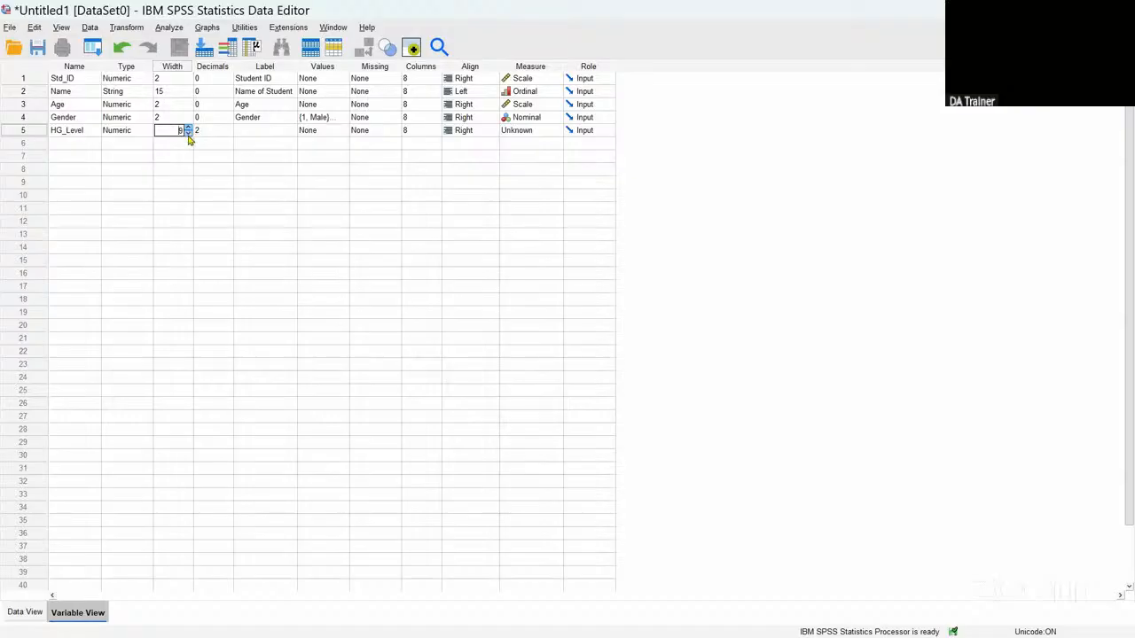
{"action": "left_click", "coordinate": [189, 134]}
{"action": "left_click", "coordinate": [189, 135]}
{"action": "left_click", "coordinate": [189, 135]}
{"action": "left_click", "coordinate": [227, 134]}
{"action": "left_click", "coordinate": [228, 128]}
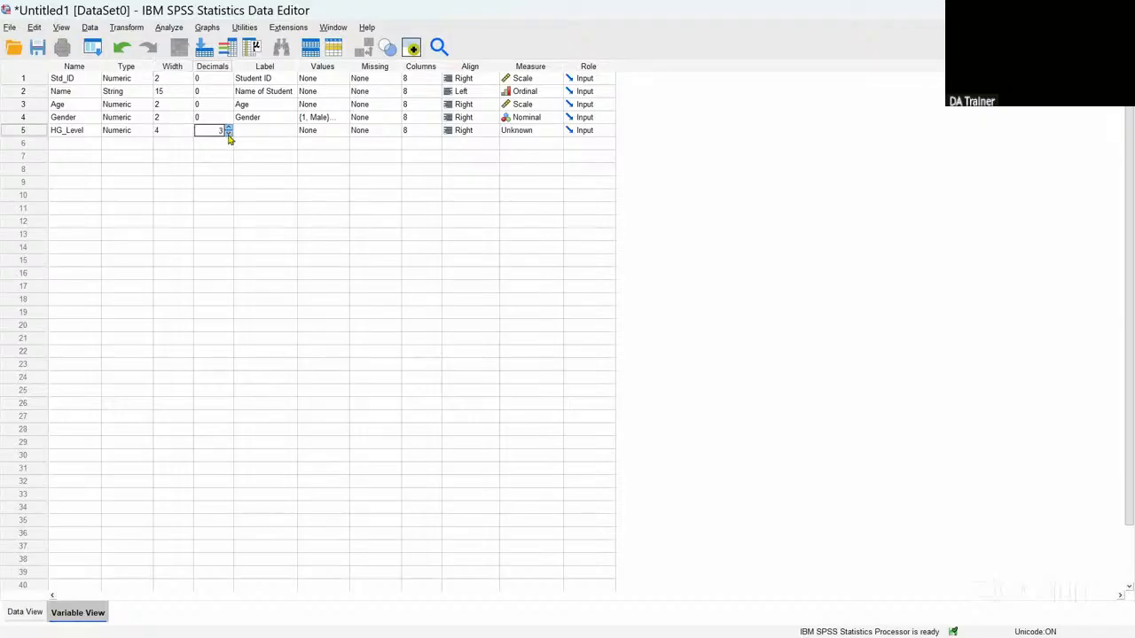
{"action": "left_click", "coordinate": [227, 134]}
{"action": "left_click", "coordinate": [228, 134]}
Step: Label HG_Level as "Heamoglobin Level" and set its measurement level to Scale
{"action": "left_click", "coordinate": [261, 131]}
{"action": "type", "text": "Hea"}
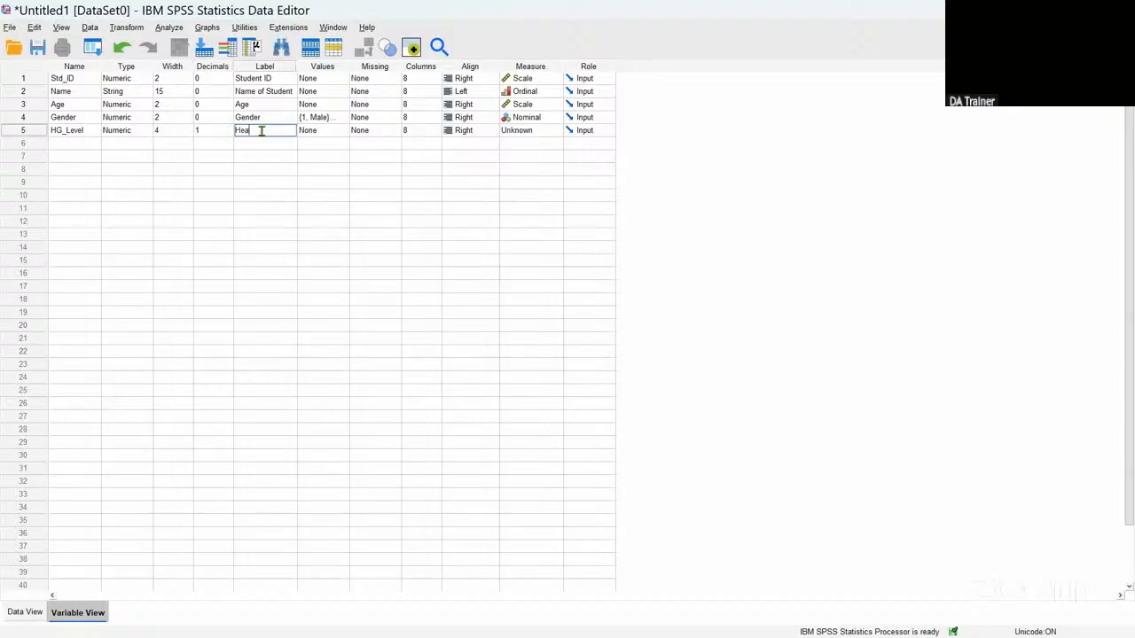
{"action": "type", "text": "moglobin Level"}
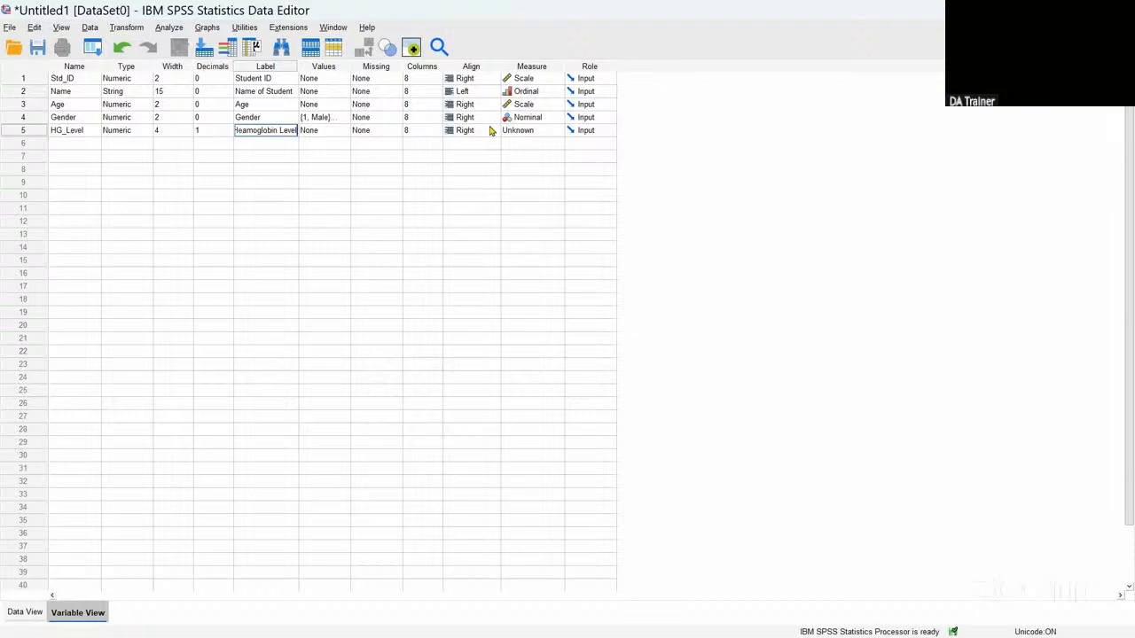
{"action": "left_click", "coordinate": [528, 129]}
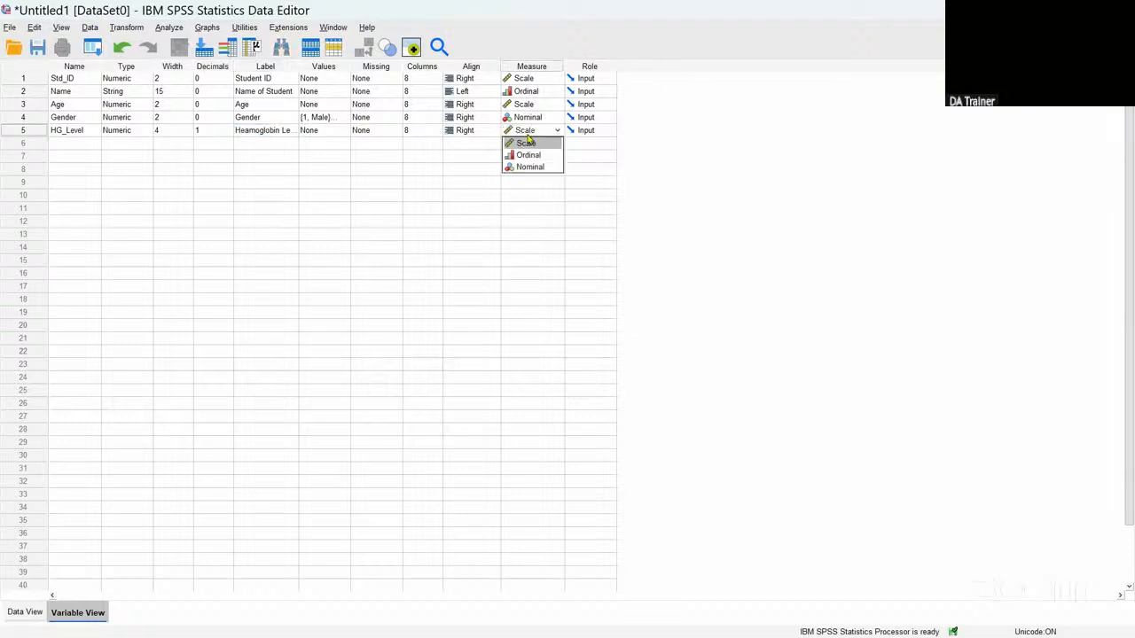
{"action": "left_click", "coordinate": [528, 144]}
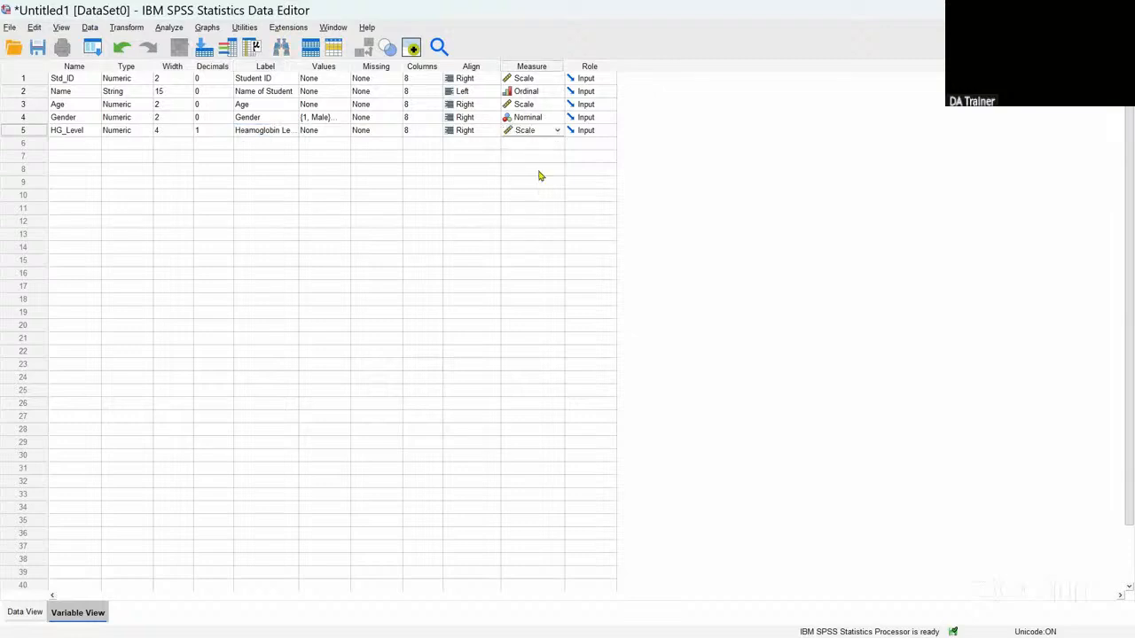
{"action": "left_click", "coordinate": [522, 168]}
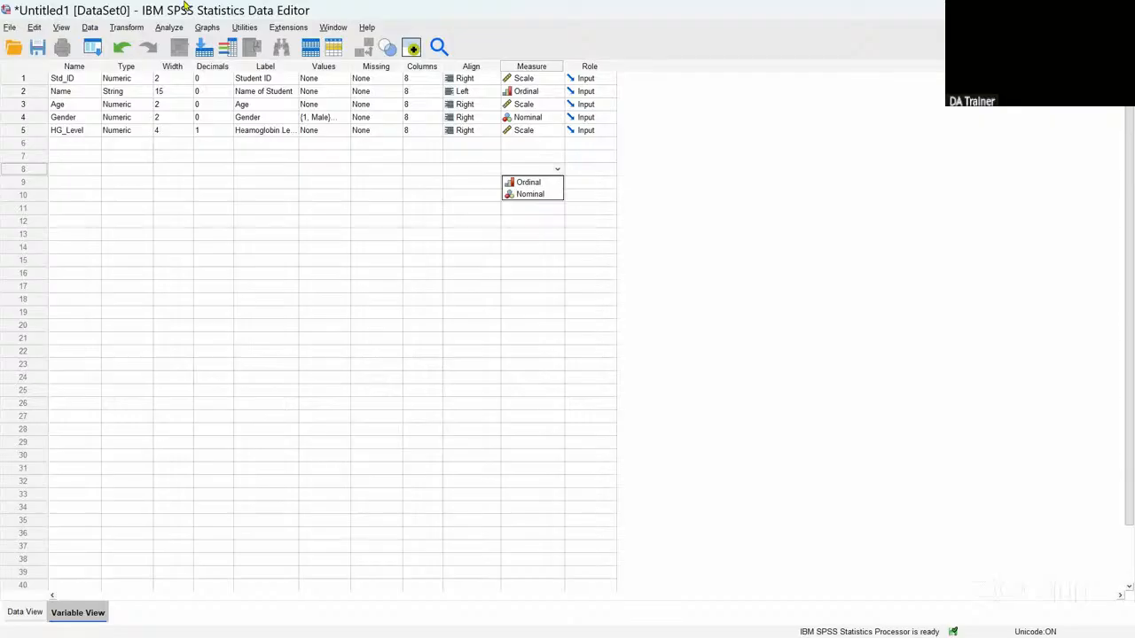
Step: In the first data row, enter Std_ID 1, the student's name and Age 13
{"action": "left_click", "coordinate": [27, 612]}
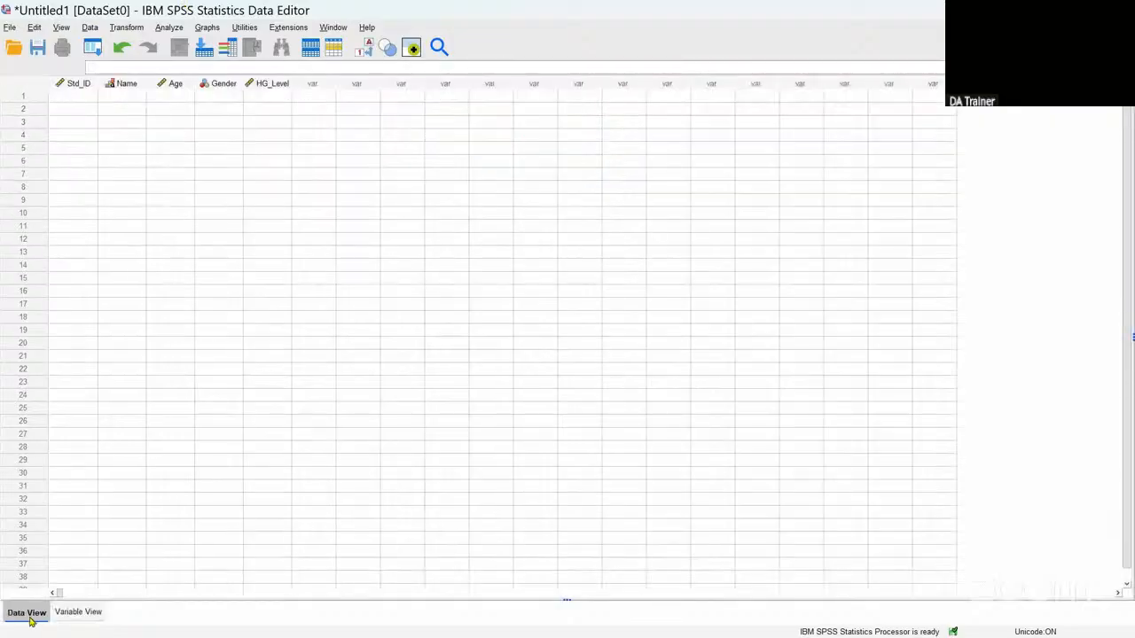
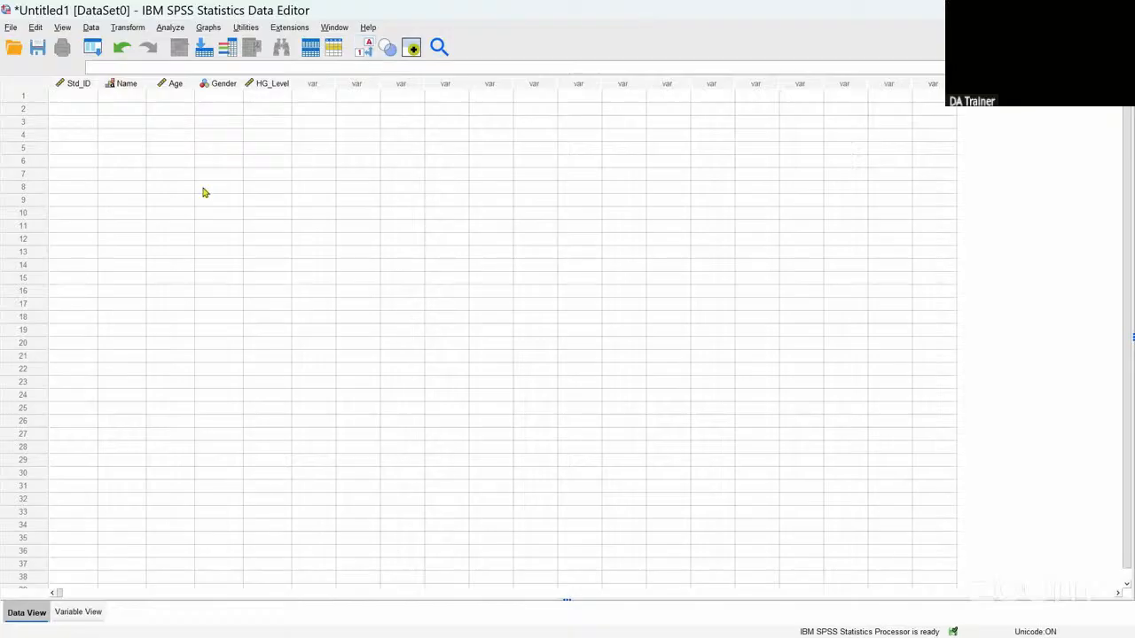
{"action": "left_click", "coordinate": [83, 100]}
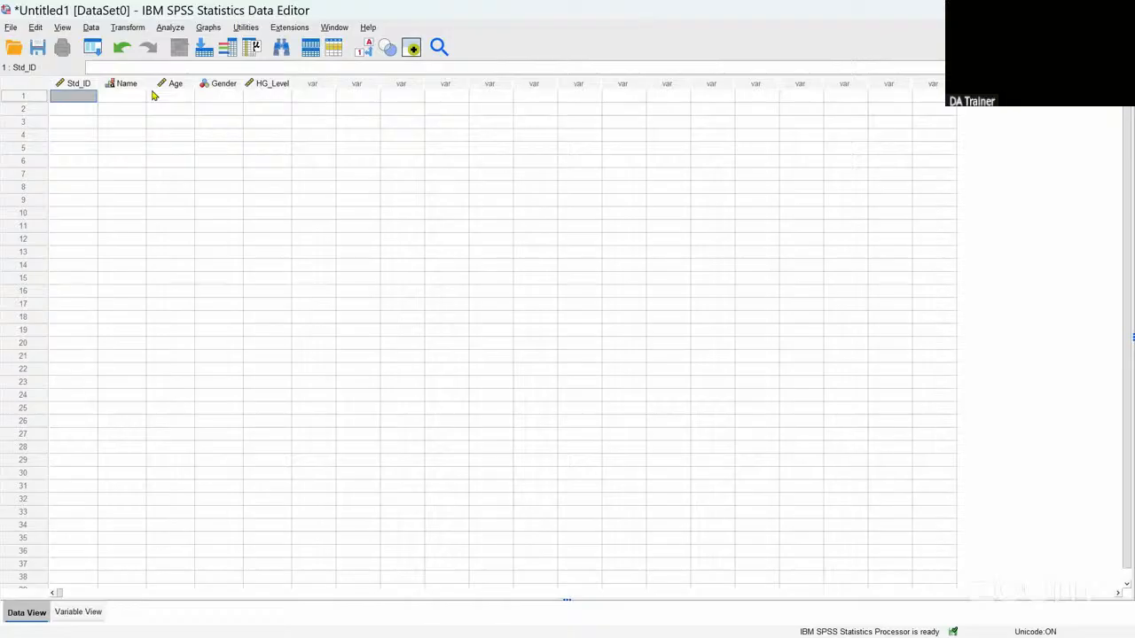
{"action": "type", "text": "1"}
{"action": "key", "text": "Tab"}
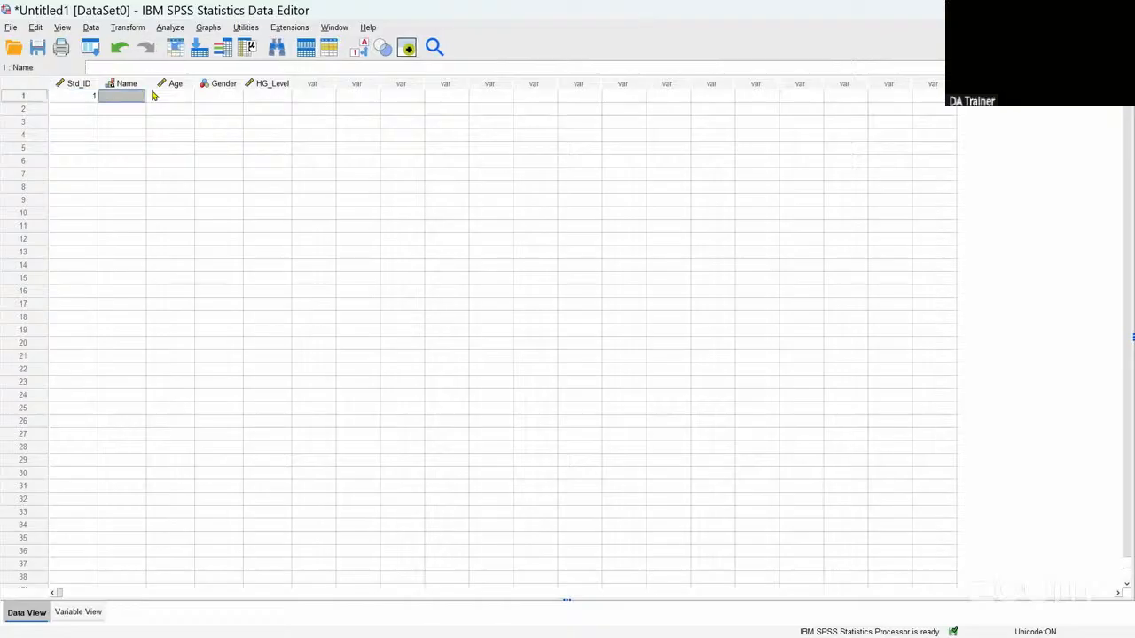
{"action": "type", "text": "Nani"}
{"action": "key", "text": "Tab"}
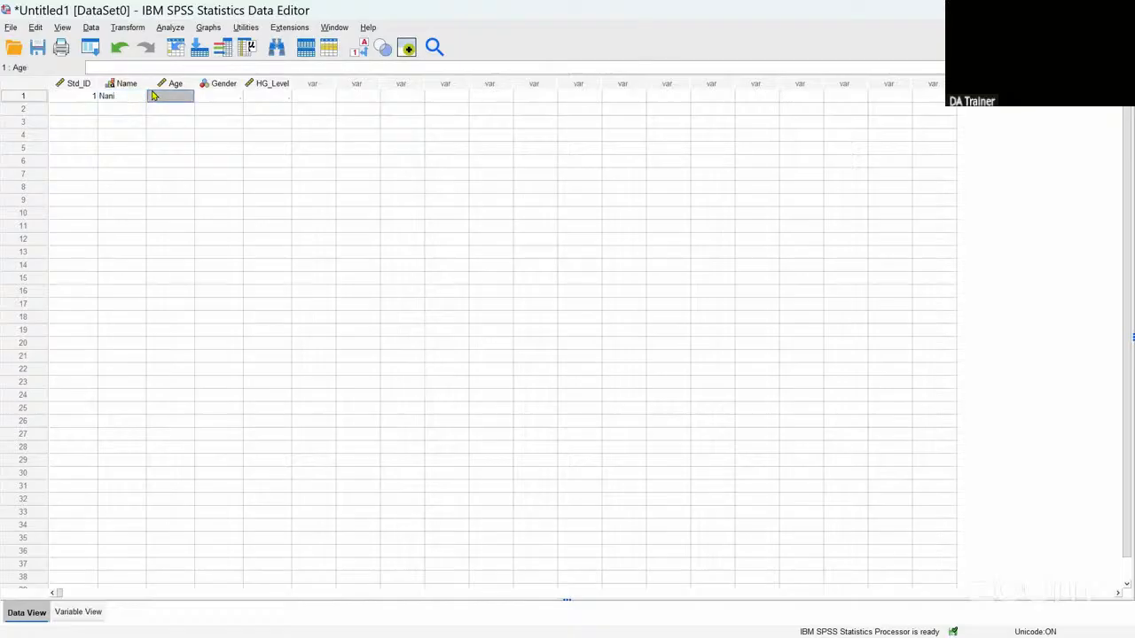
{"action": "type", "text": "13"}
{"action": "key", "text": "Tab"}
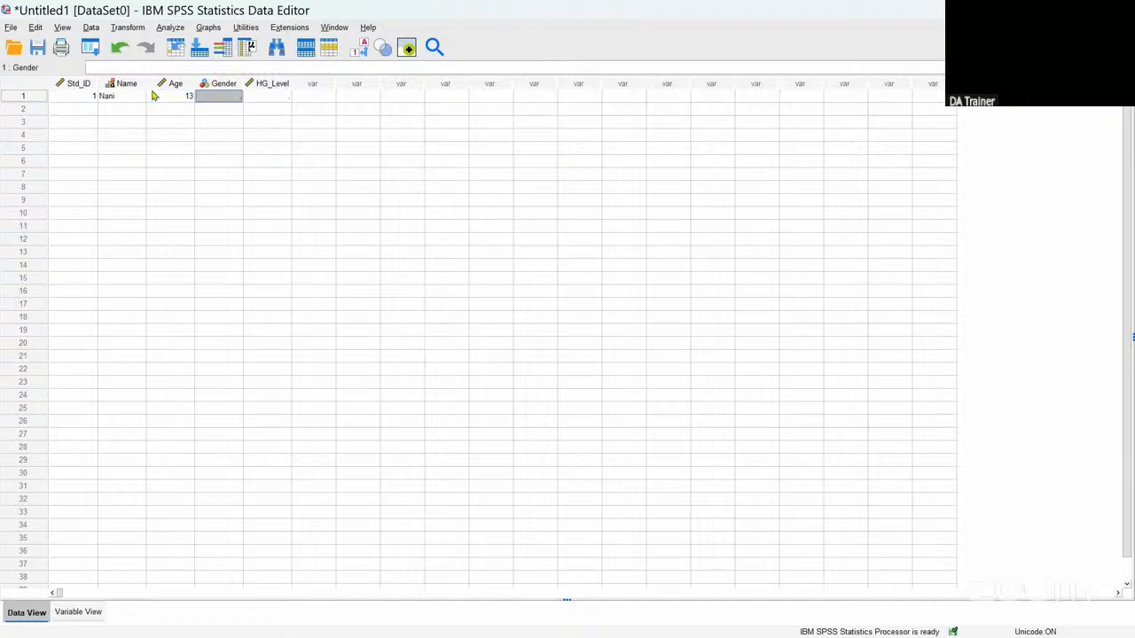
Step: Try to enter Female as text for the first student's Gender
{"action": "type", "text": "1"}
{"action": "key", "text": "BackSpace"}
{"action": "type", "text": "FEmalE"}
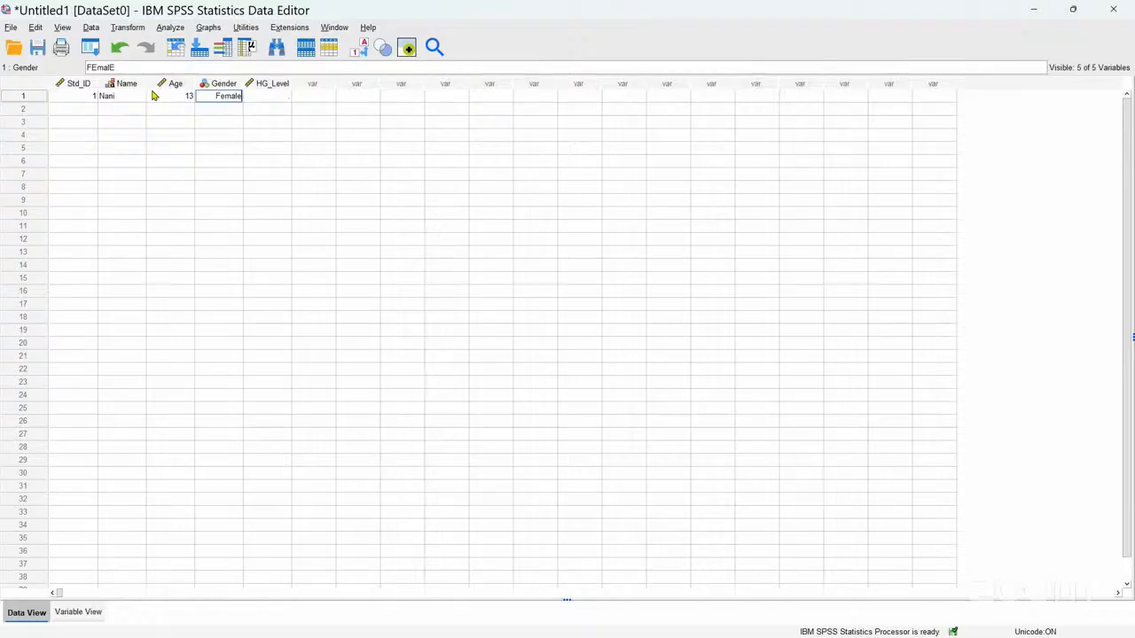
{"action": "key", "text": "Tab"}
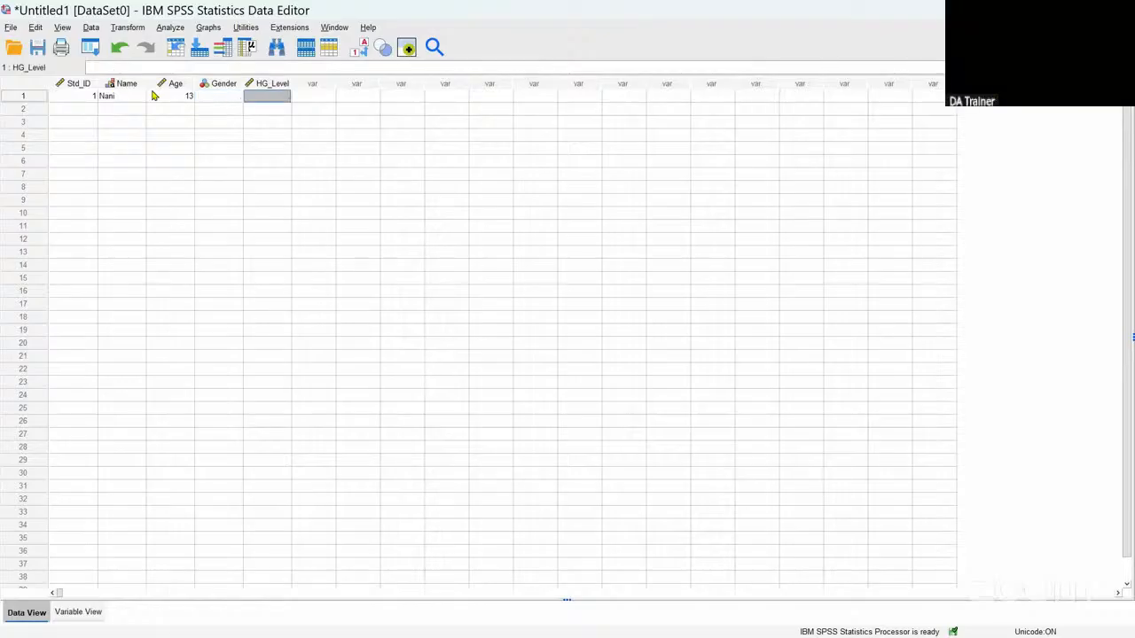
{"action": "key", "text": "Left"}
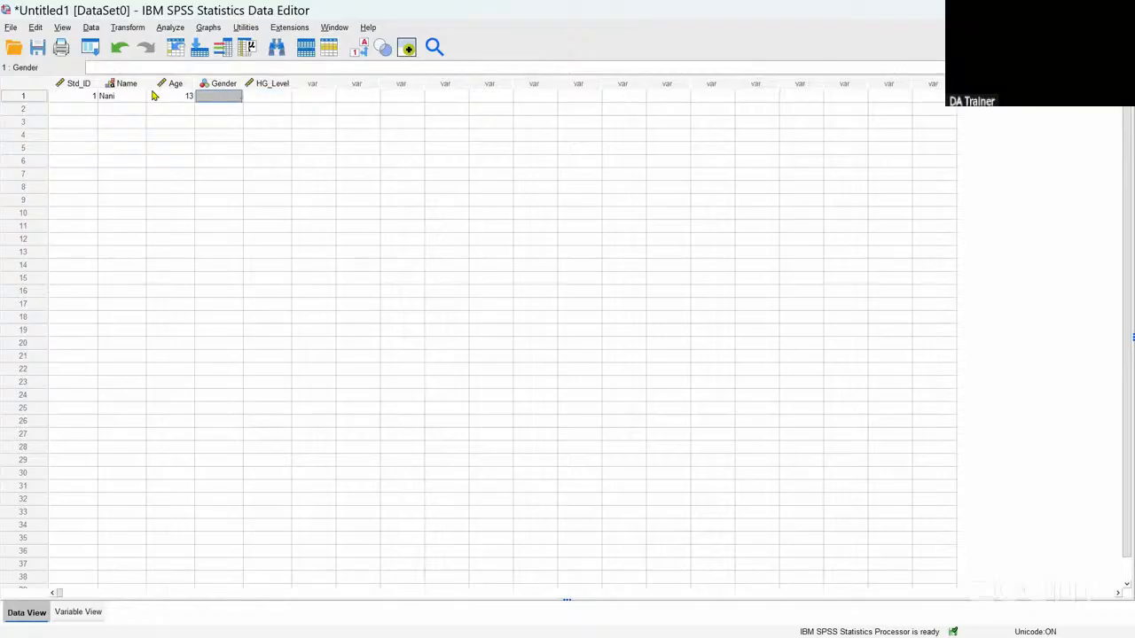
Step: Enter Gender 2 and HG_Level 10.2 for the first student
{"action": "type", "text": "2"}
{"action": "key", "text": "Tab"}
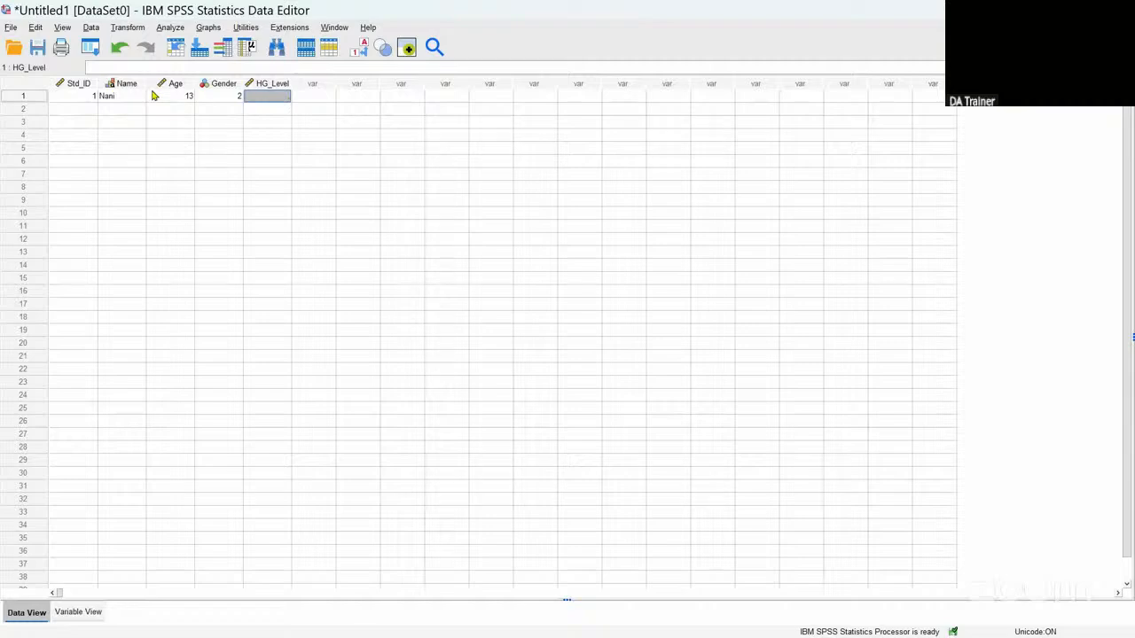
{"action": "type", "text": "10.2"}
{"action": "key", "text": "Down"}
Step: In the second data row, enter Std_ID 2 and the student's name with a capital initial
{"action": "key", "text": "Down"}
{"action": "key", "text": "Left"}
{"action": "key", "text": "Left"}
{"action": "key", "text": "Left"}
{"action": "key", "text": "Left"}
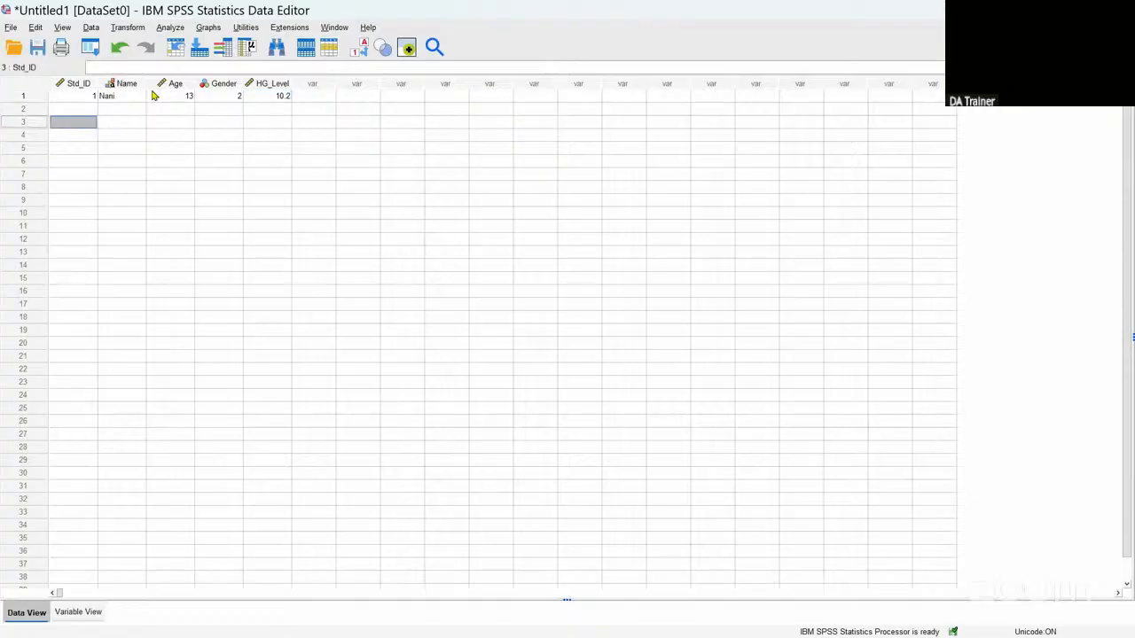
{"action": "key", "text": "Up"}
{"action": "key", "text": "Right"}
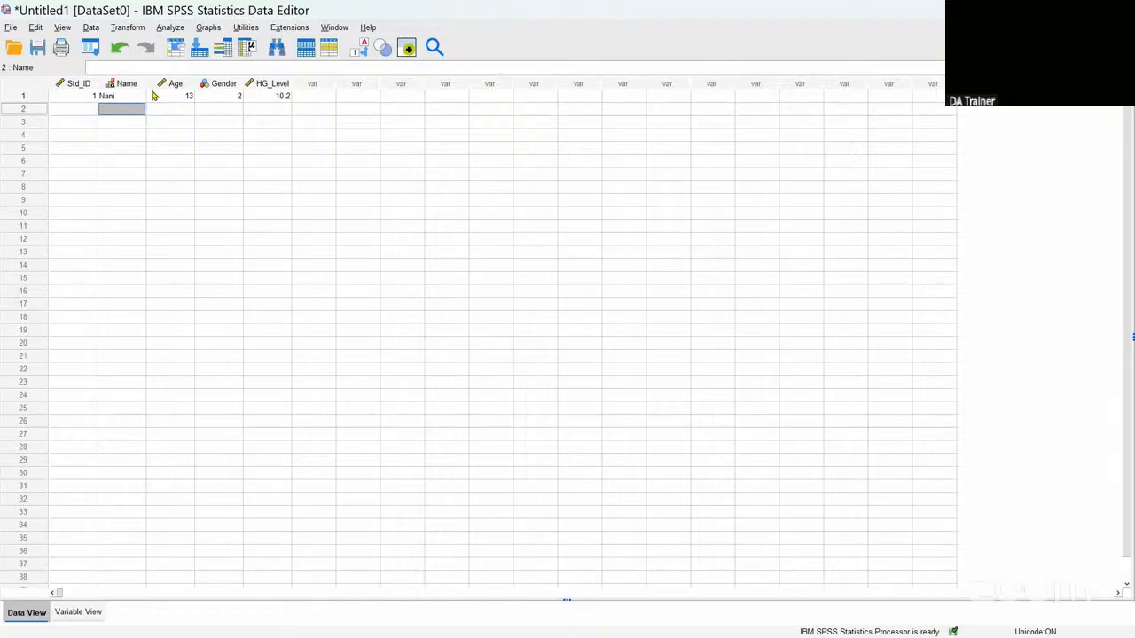
{"action": "key", "text": "Left"}
{"action": "type", "text": "2"}
{"action": "key", "text": "Tab"}
{"action": "type", "text": "ca"}
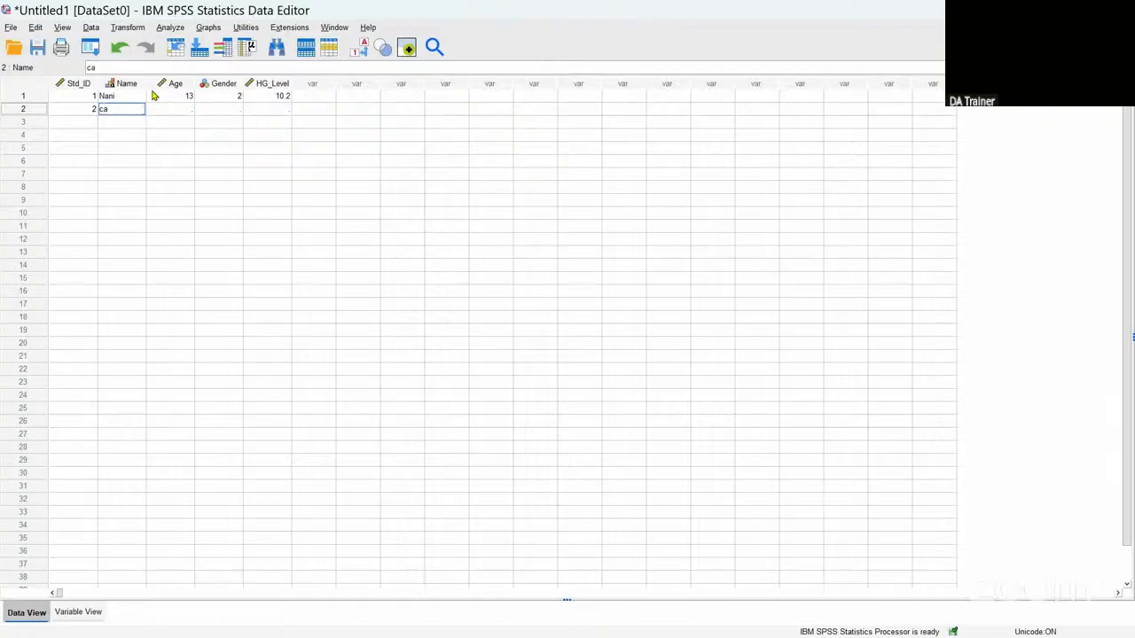
{"action": "type", "text": "ssy"}
{"action": "key", "text": "BackSpace"}
{"action": "key", "text": "BackSpace"}
{"action": "key", "text": "BackSpace"}
{"action": "key", "text": "BackSpace"}
{"action": "key", "text": "BackSpace"}
{"action": "type", "text": "Cassy"}
{"action": "key", "text": "Tab"}
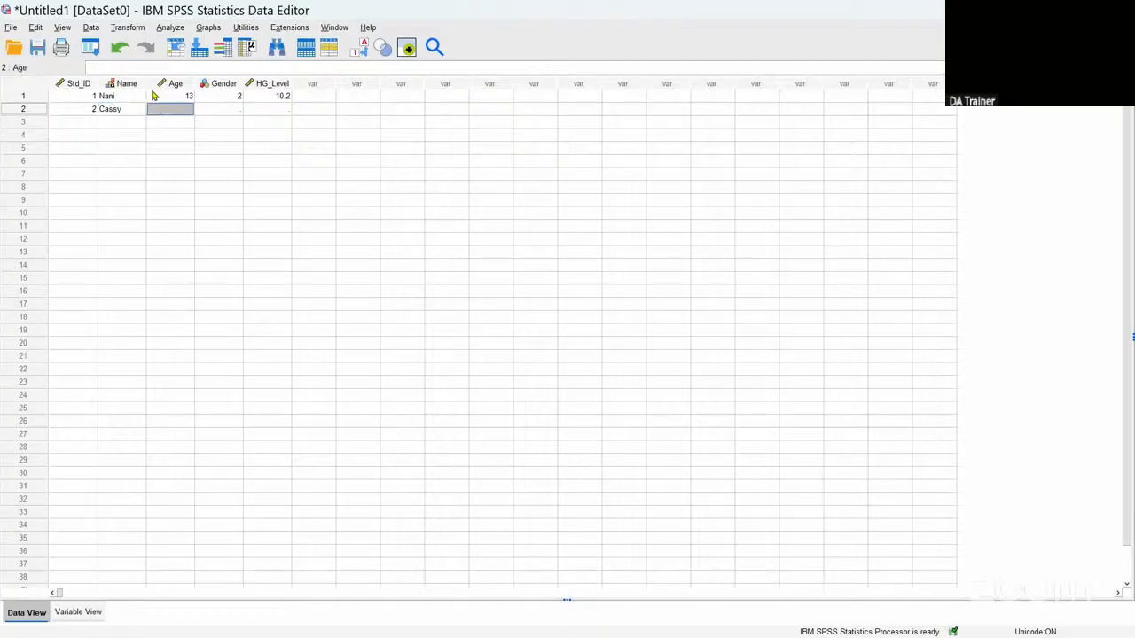
Step: Enter Age 14 and Gender 1 for the second student
{"action": "type", "text": "14"}
{"action": "key", "text": "Tab"}
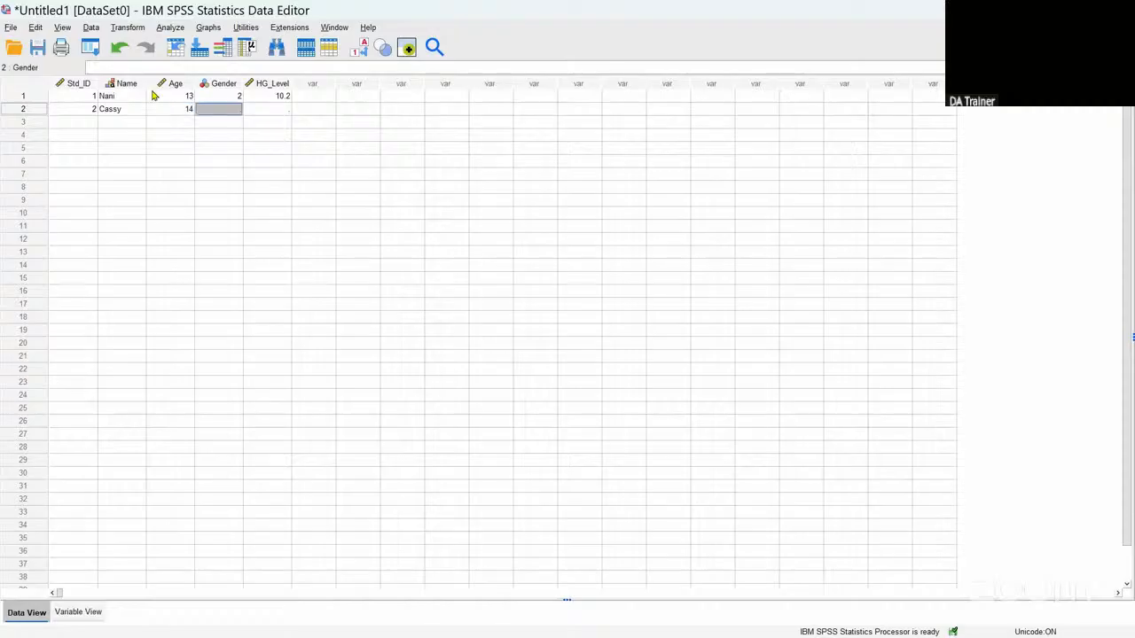
{"action": "type", "text": "1"}
{"action": "key", "text": "Tab"}
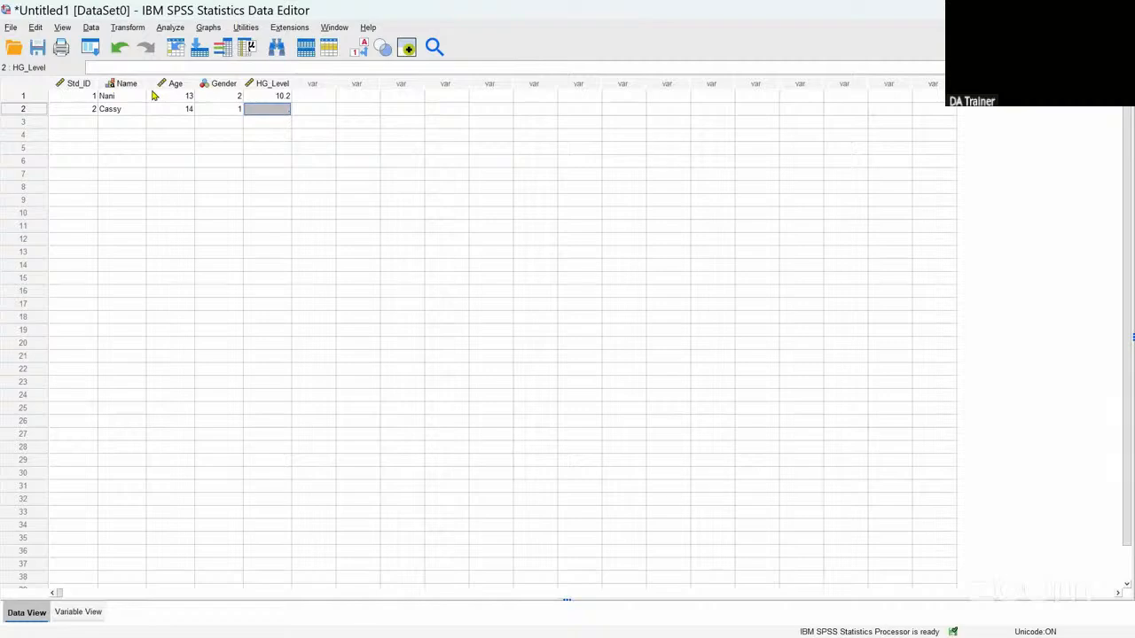
Step: Enter HG_Level 9.7 for the second student and move to the start of the third data row
{"action": "type", "text": "9.7"}
{"action": "key", "text": "Return"}
{"action": "key", "text": "Home"}
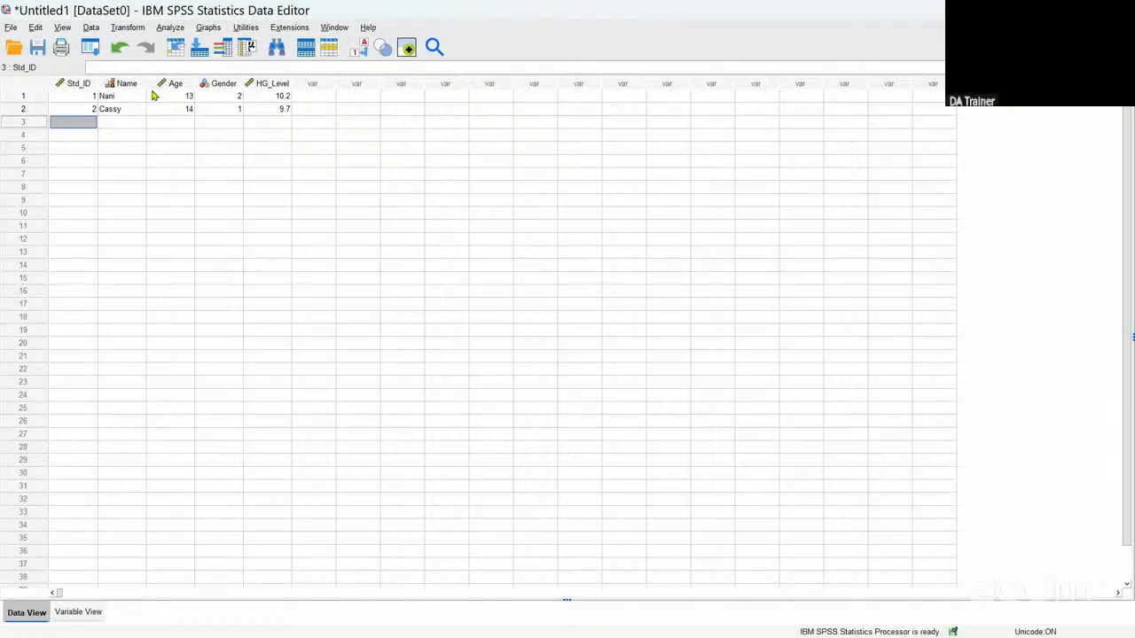
Step: In the third data row, enter Std_ID 3 and the student's name with a capital initial
{"action": "type", "text": "3"}
{"action": "key", "text": "Tab"}
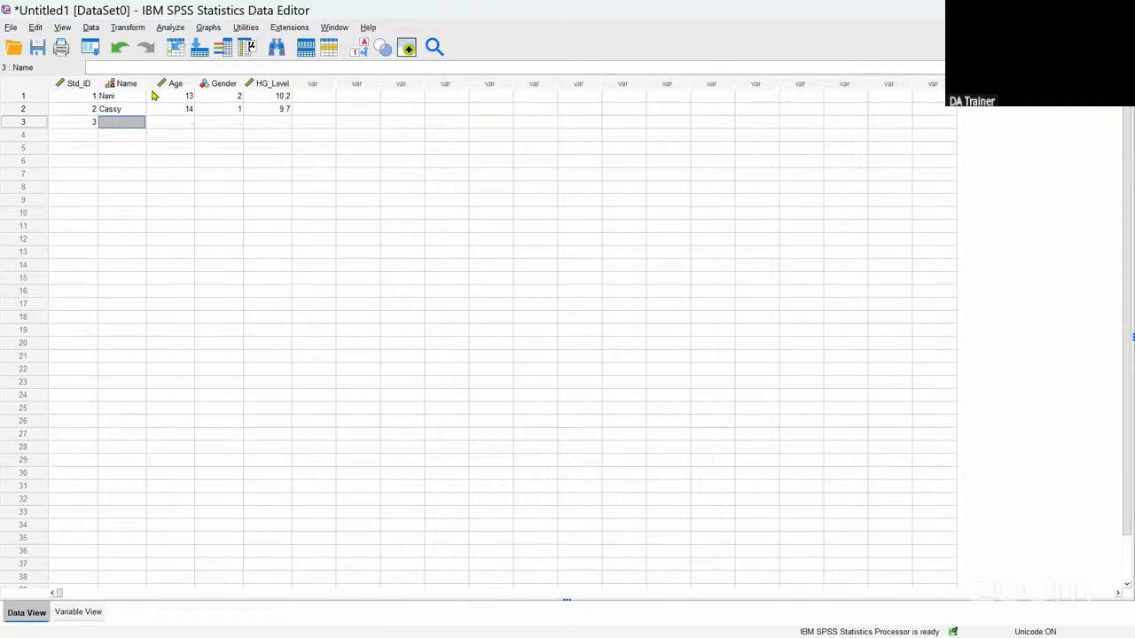
{"action": "type", "text": "Daddi"}
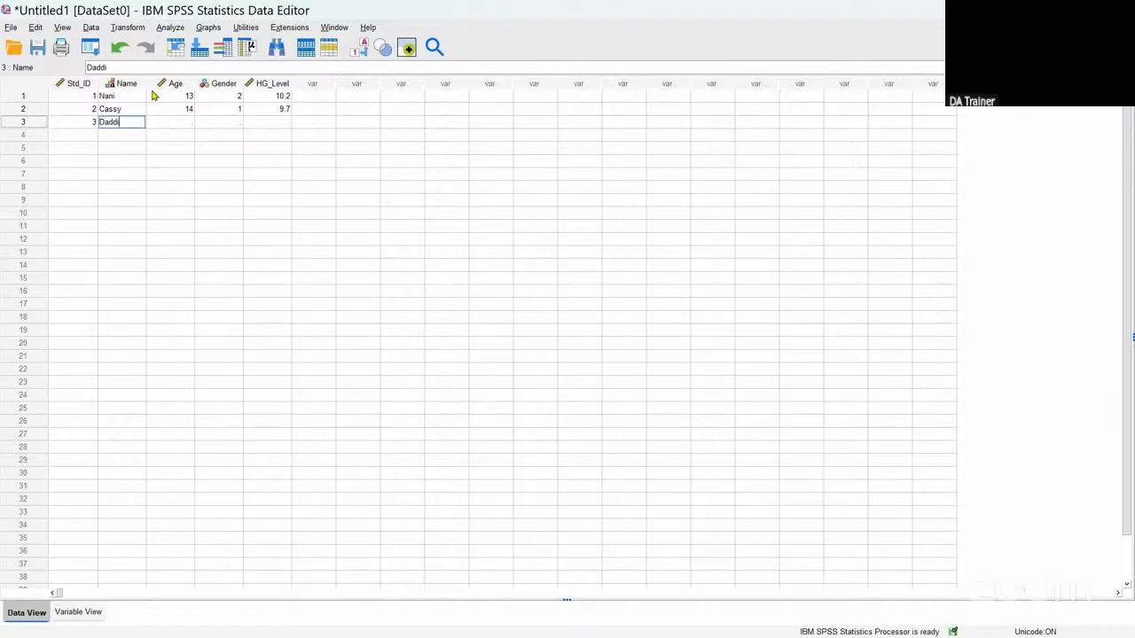
{"action": "type", "text": "n"}
{"action": "key", "text": "Tab"}
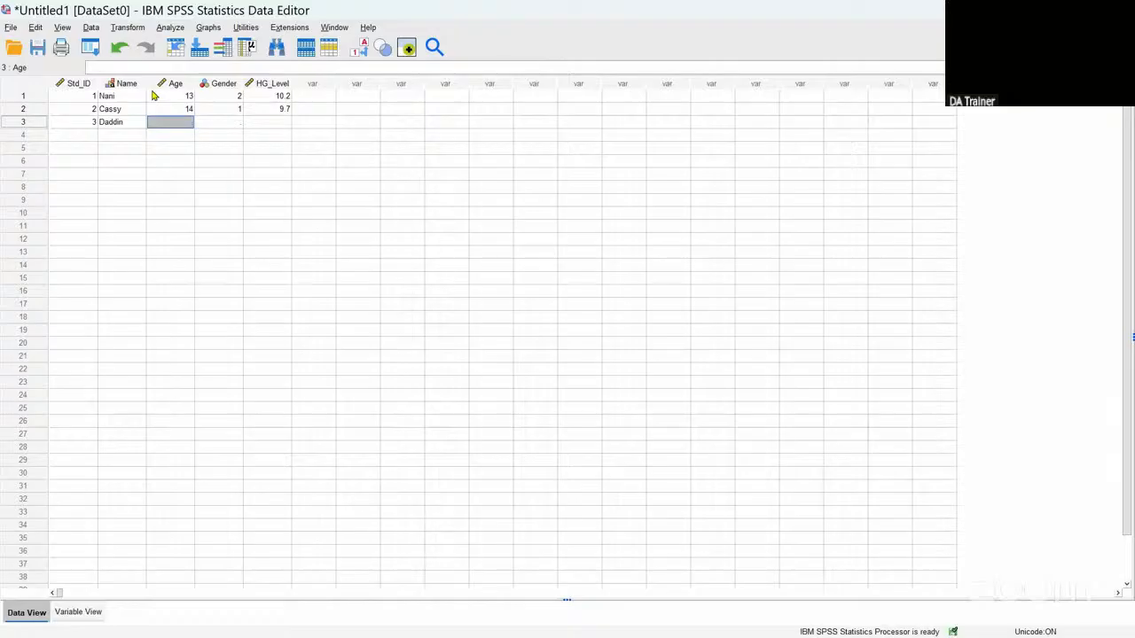
Step: Enter Age 13, Gender 1 and HG_Level 11.3 for the third student
{"action": "type", "text": "13"}
{"action": "key", "text": "Tab"}
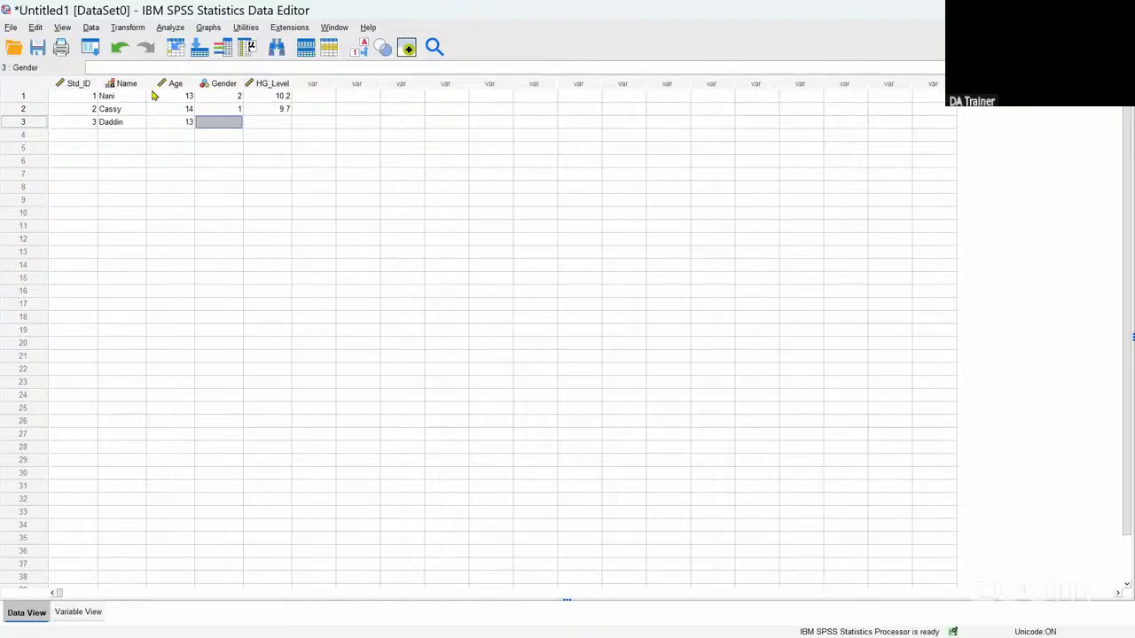
{"action": "type", "text": "1"}
{"action": "key", "text": "Tab"}
{"action": "type", "text": "11.0"}
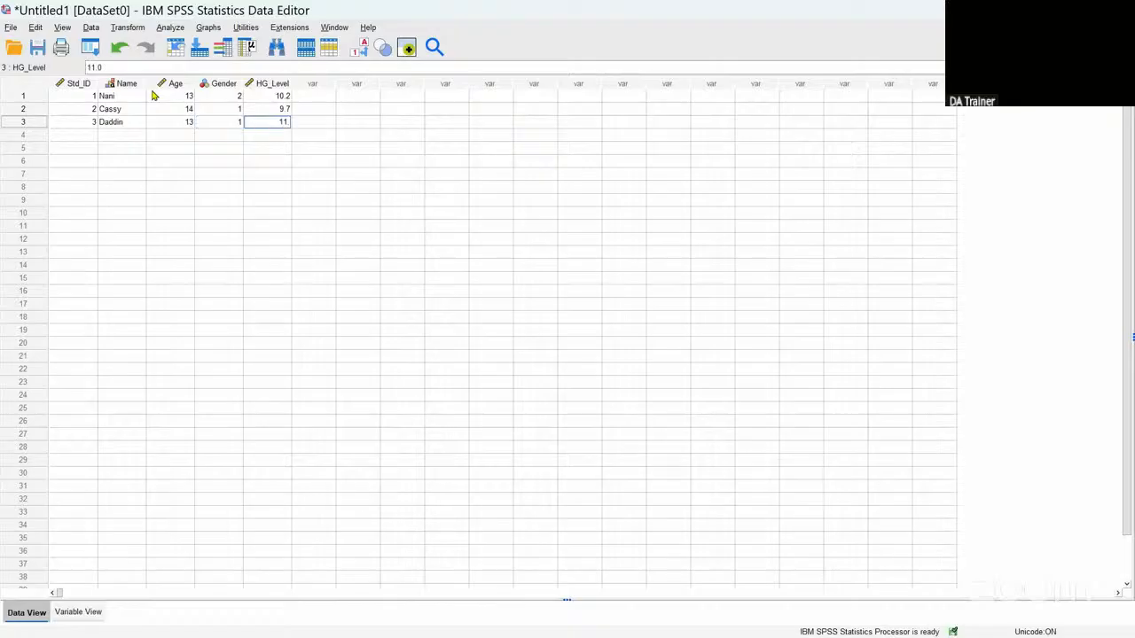
{"action": "type", "text": "3"}
{"action": "key", "text": "Return"}
Step: In the fourth data row, enter Std_ID 4 and the student's name
{"action": "key", "text": "Left"}
{"action": "type", "text": "4"}
{"action": "key", "text": "Tab"}
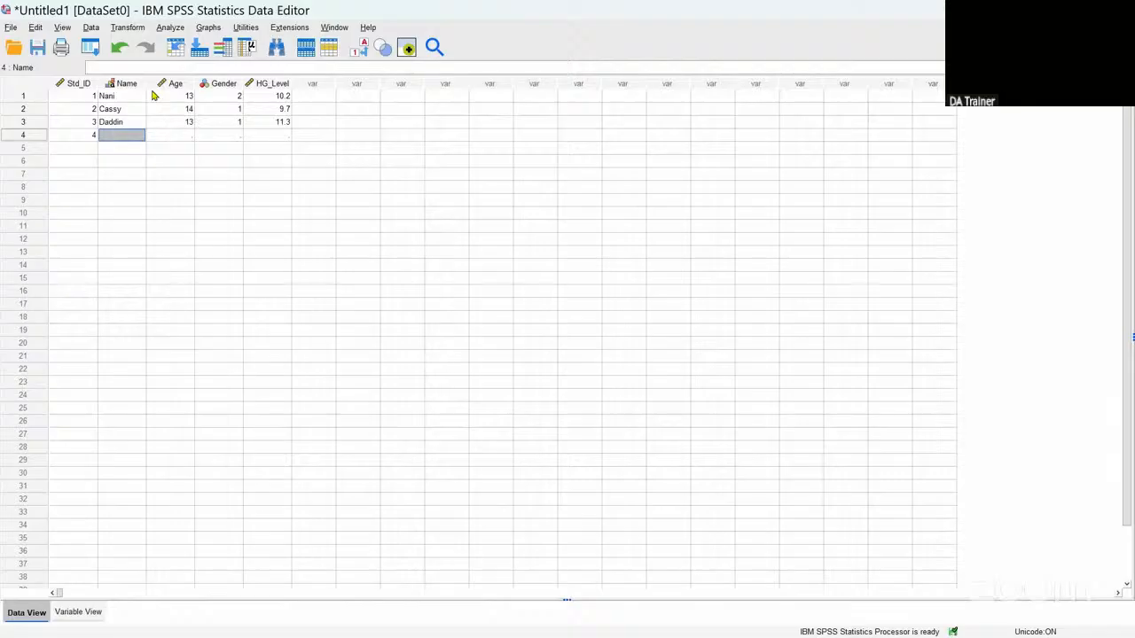
{"action": "type", "text": "Victor"}
{"action": "key", "text": "Return"}
Step: Fill the Name column with student first names for rows 5 to 7
{"action": "type", "text": "Gabr"}
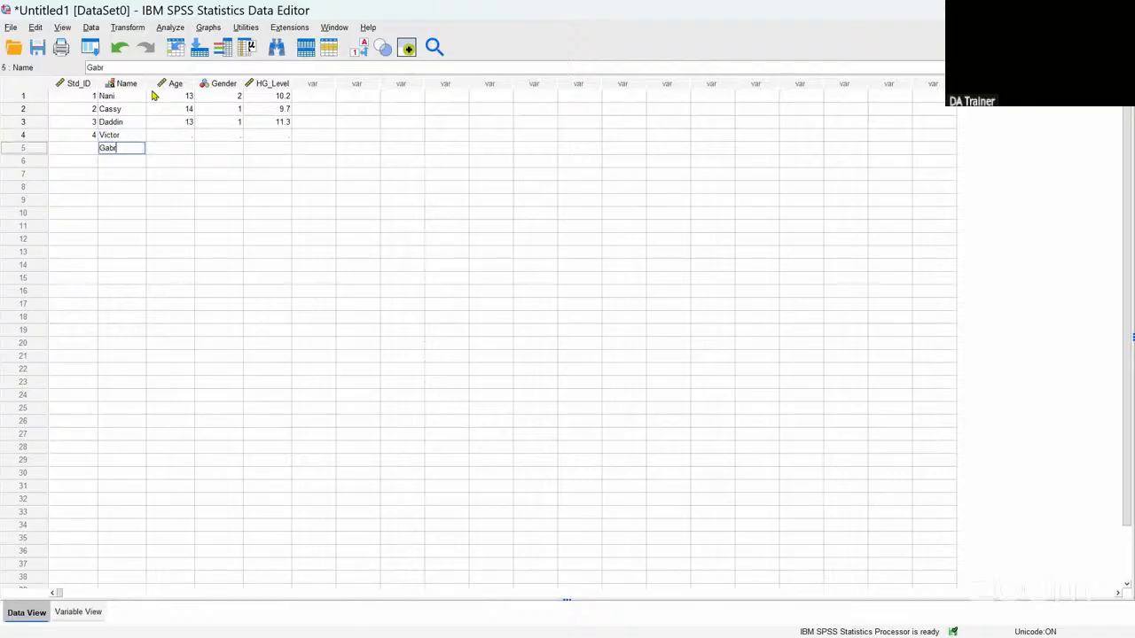
{"action": "type", "text": "iel"}
{"action": "key", "text": "Return"}
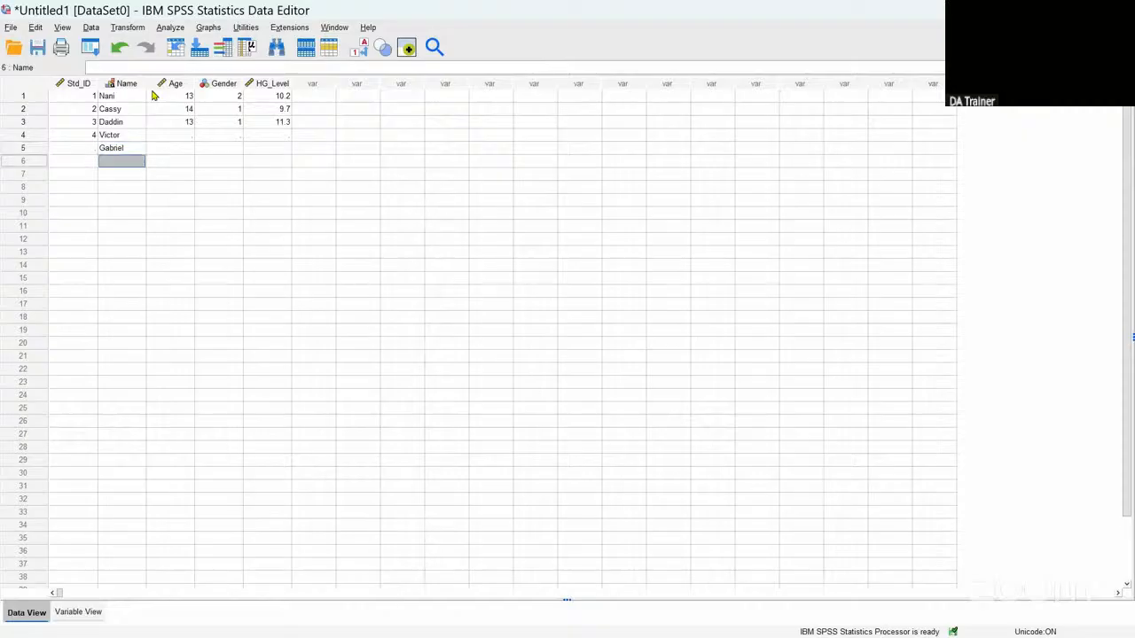
{"action": "type", "text": "Salisu"}
{"action": "key", "text": "Return"}
{"action": "type", "text": "Fait"}
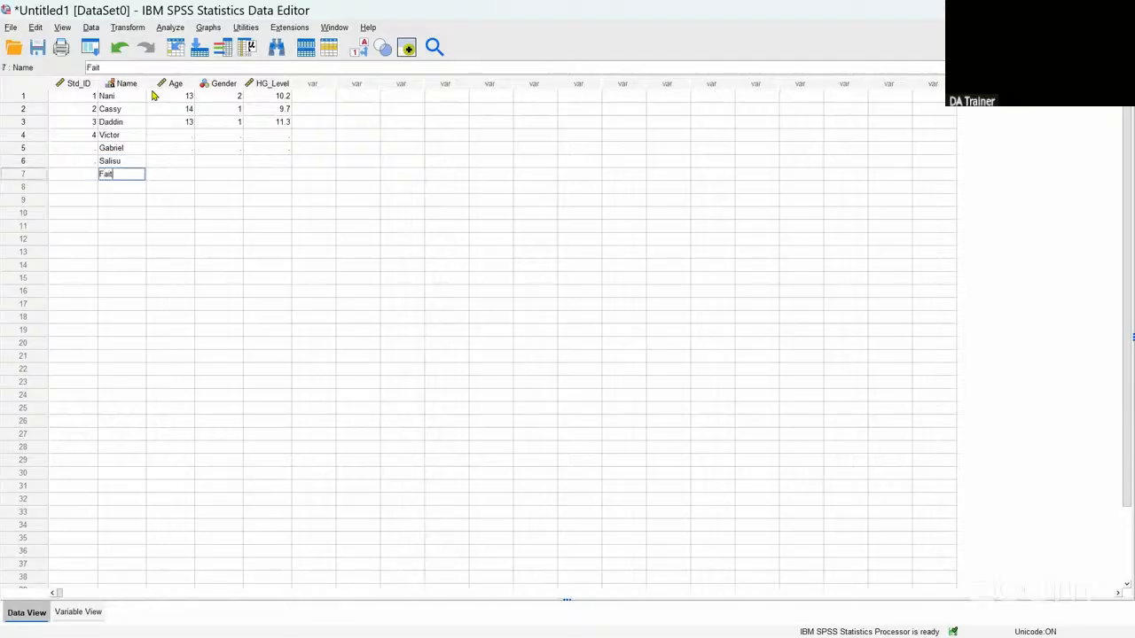
{"action": "type", "text": "h"}
{"action": "key", "text": "Return"}
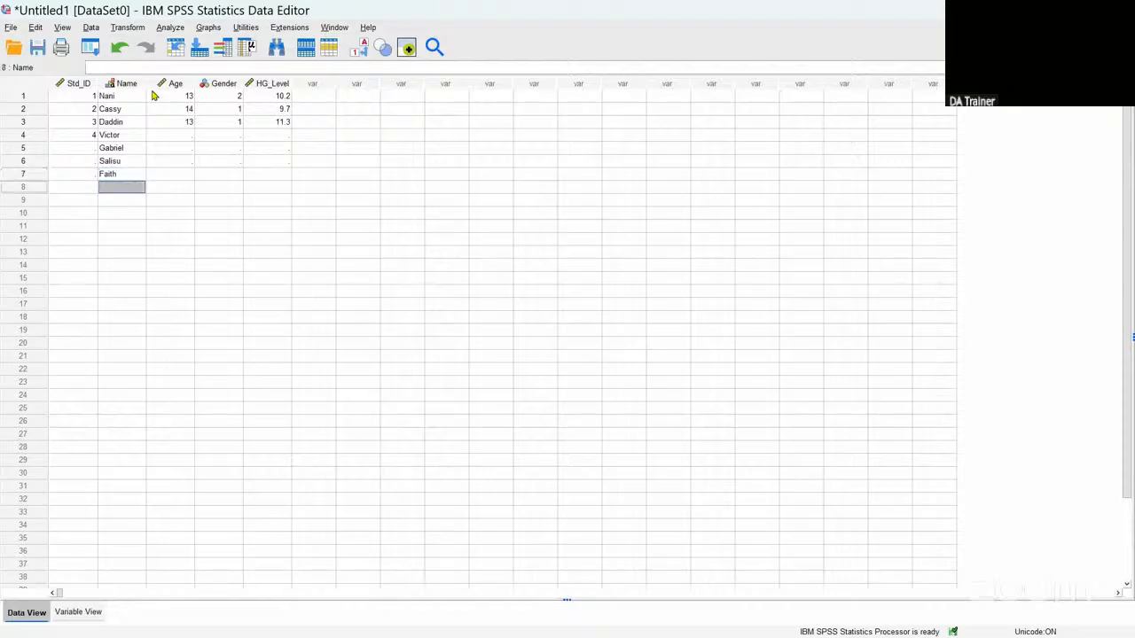
Step: Fill the Name column with student first names for rows 8 to 10, correcting the misspelled name in row 10
{"action": "type", "text": "Anthonia"}
{"action": "key", "text": "Return"}
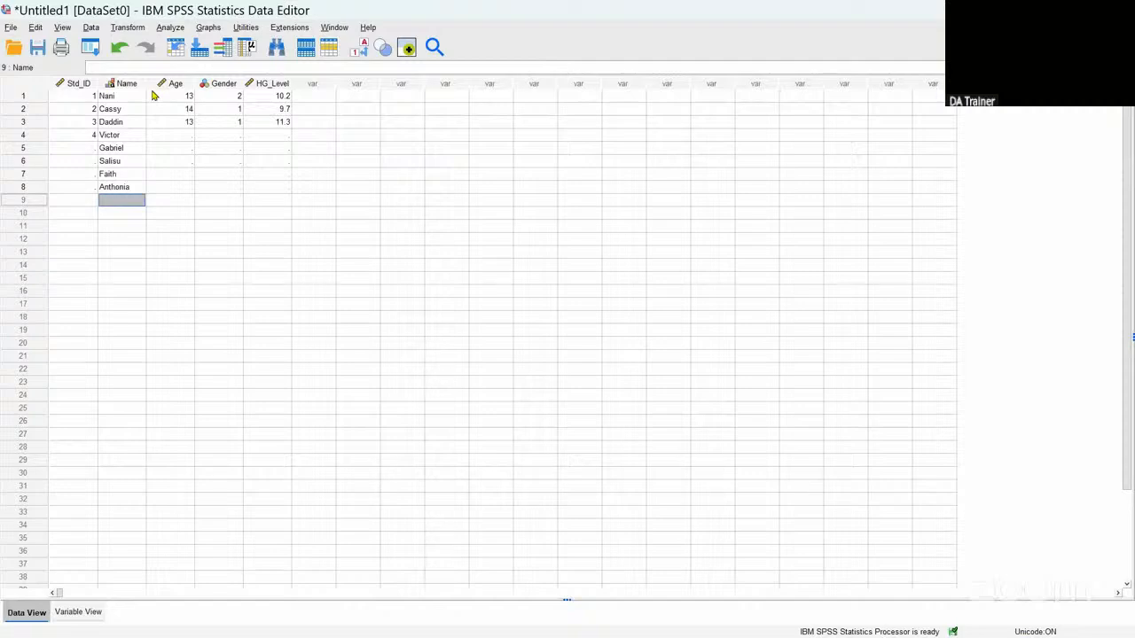
{"action": "type", "text": "Debby"}
{"action": "key", "text": "Return"}
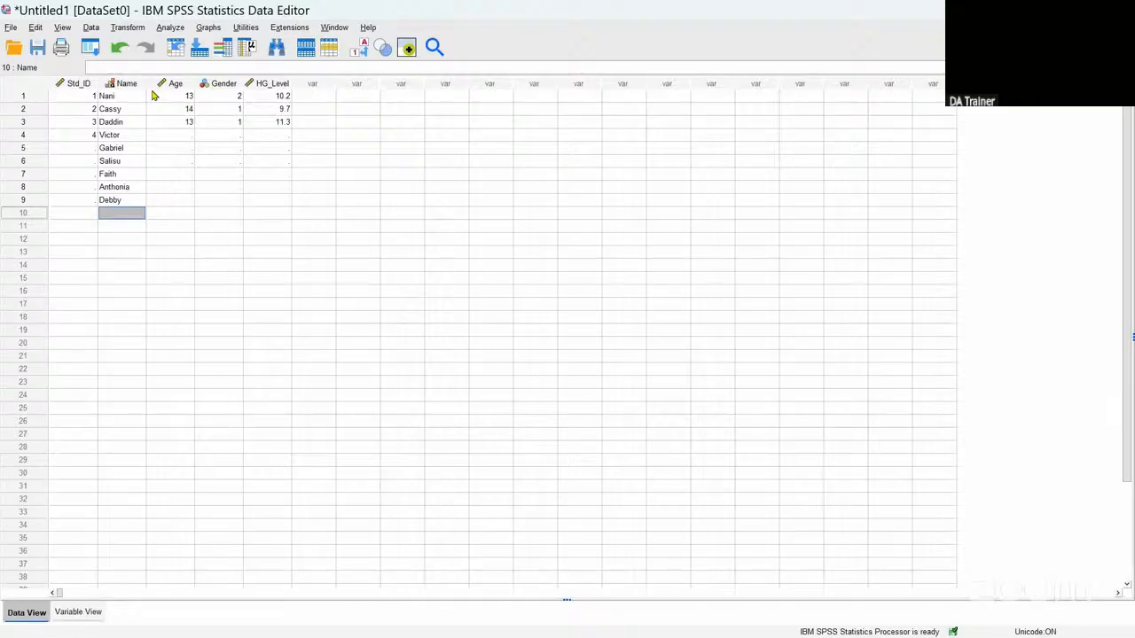
{"action": "type", "text": "samule"}
{"action": "key", "text": "BackSpace"}
{"action": "key", "text": "BackSpace"}
{"action": "key", "text": "BackSpace"}
{"action": "key", "text": "BackSpace"}
{"action": "key", "text": "BackSpace"}
{"action": "key", "text": "BackSpace"}
{"action": "type", "text": "Samuel"}
{"action": "key", "text": "Return"}
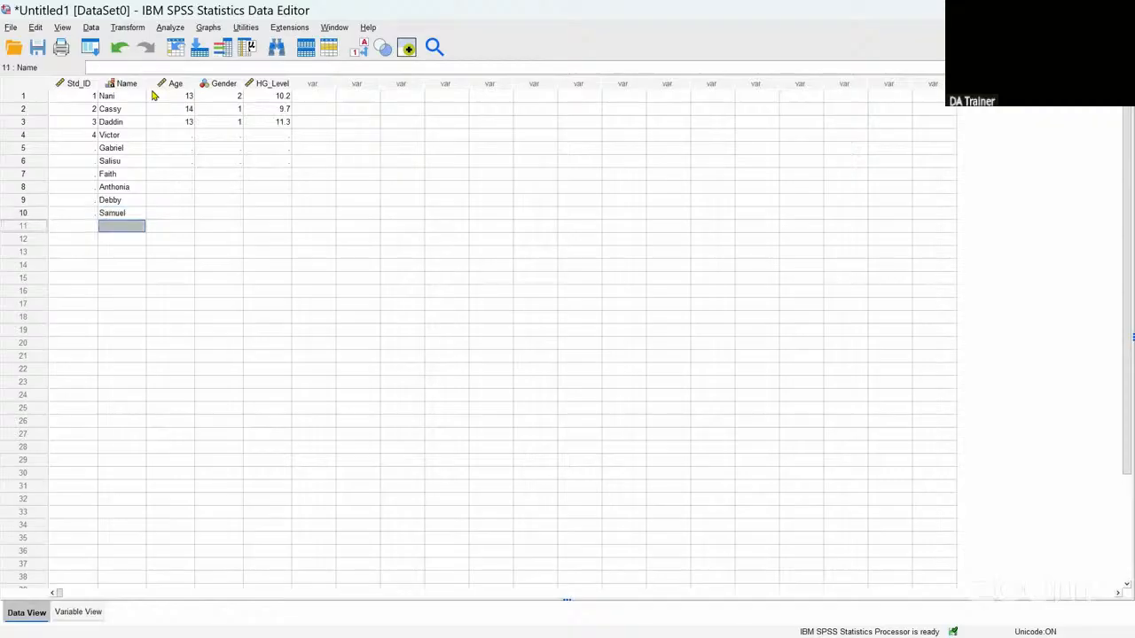
Step: Fill the Name column with student first names for rows 11 to 13
{"action": "type", "text": "Rita"}
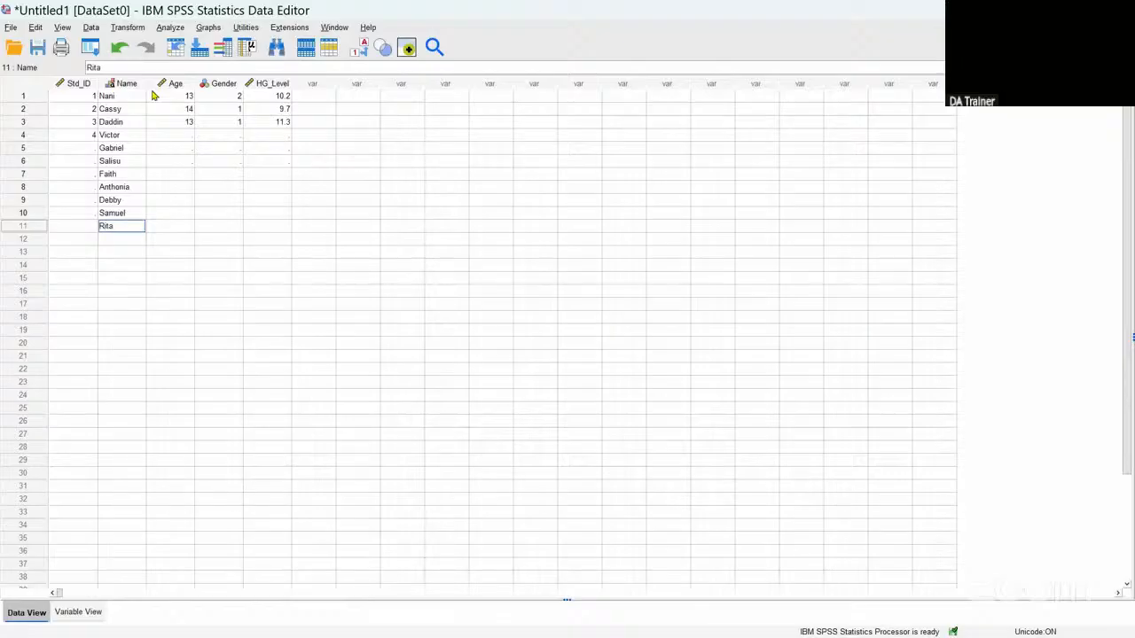
{"action": "key", "text": "Return"}
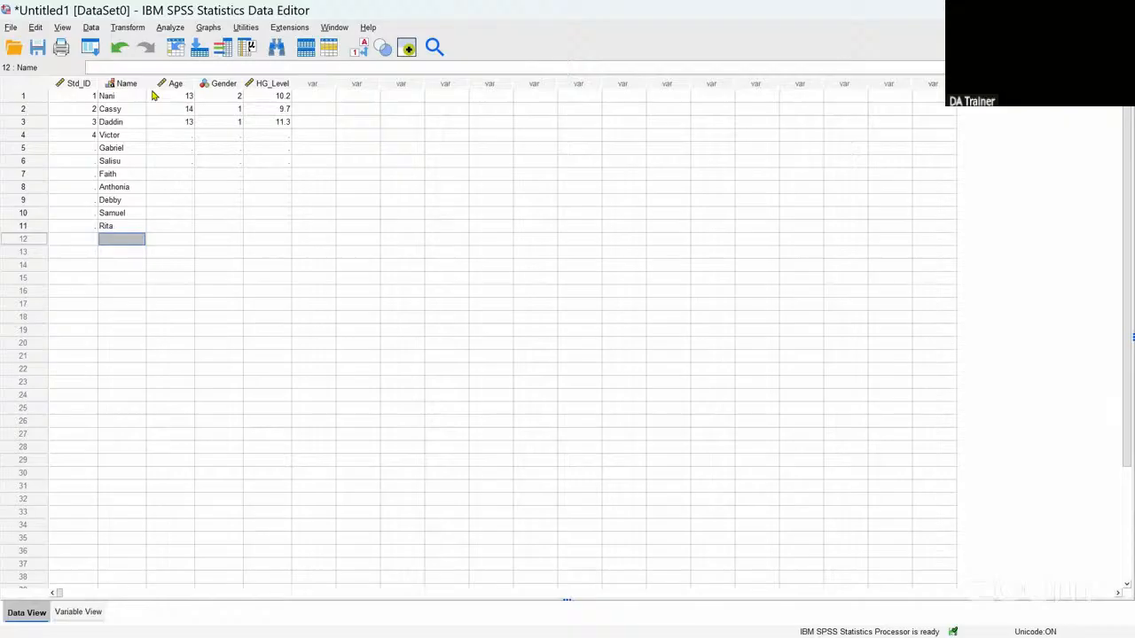
{"action": "type", "text": "Jo"}
{"action": "key", "text": "Return"}
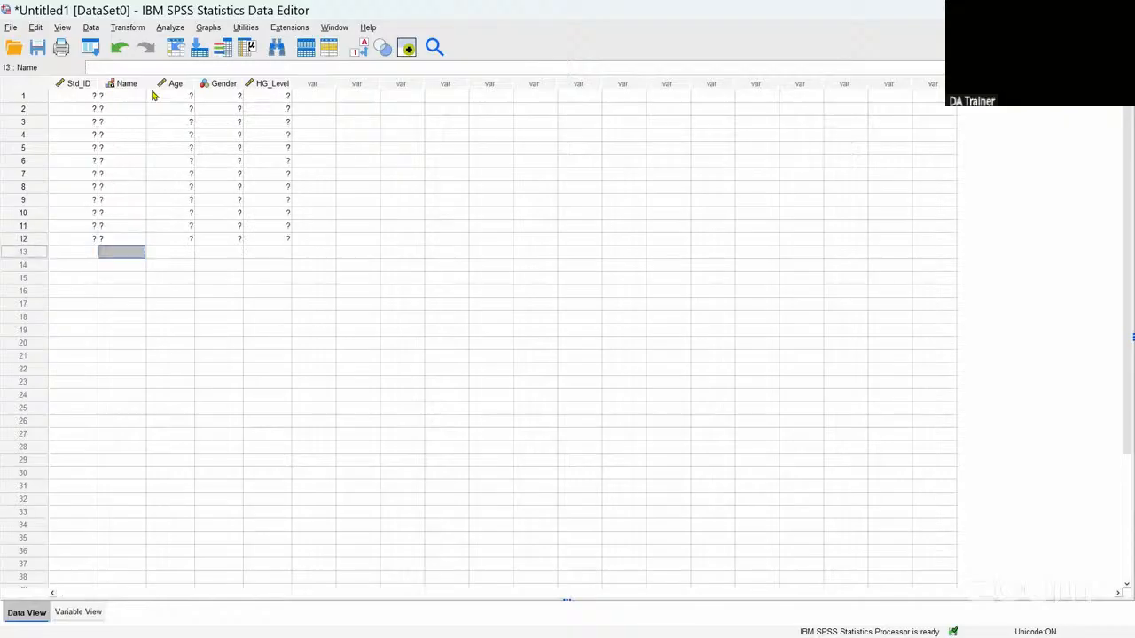
{"action": "type", "text": "Gerog"}
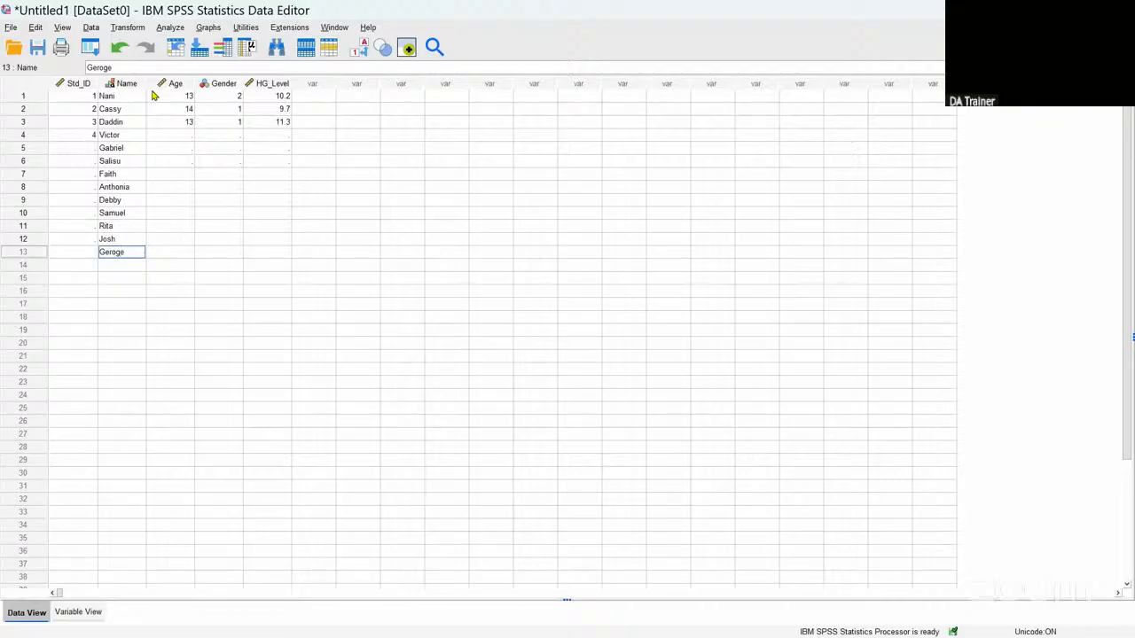
{"action": "type", "text": "e"}
{"action": "key", "text": "Return"}
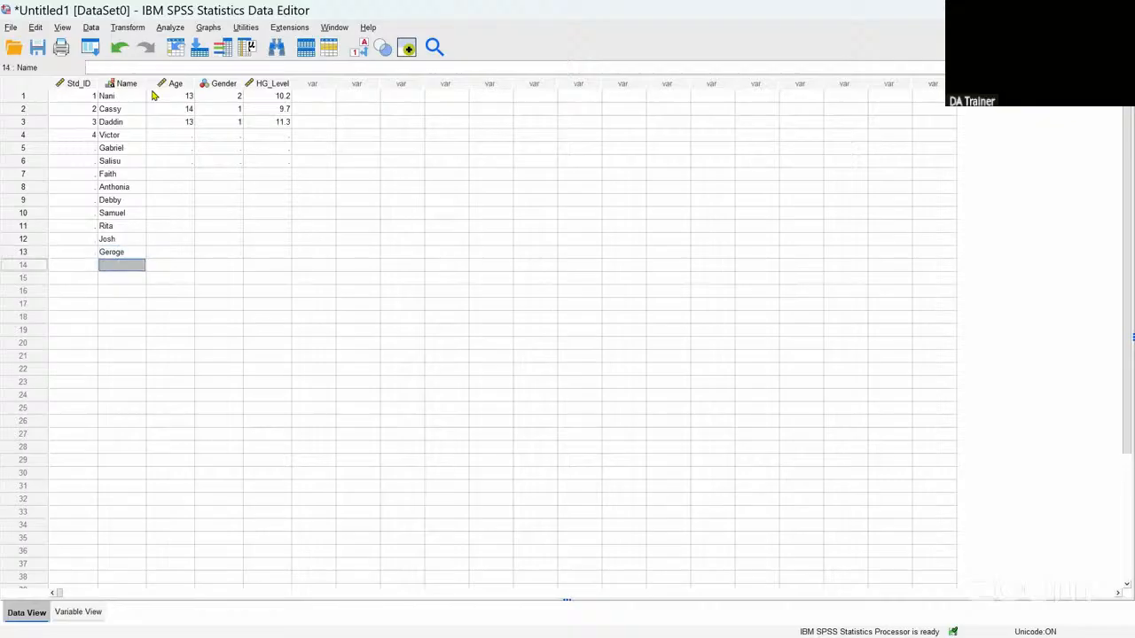
Step: Fill the Name column with student first names for rows 14 to 16
{"action": "type", "text": "Sa"}
{"action": "type", "text": "vi"}
{"action": "type", "text": "vy"}
{"action": "key", "text": "Return"}
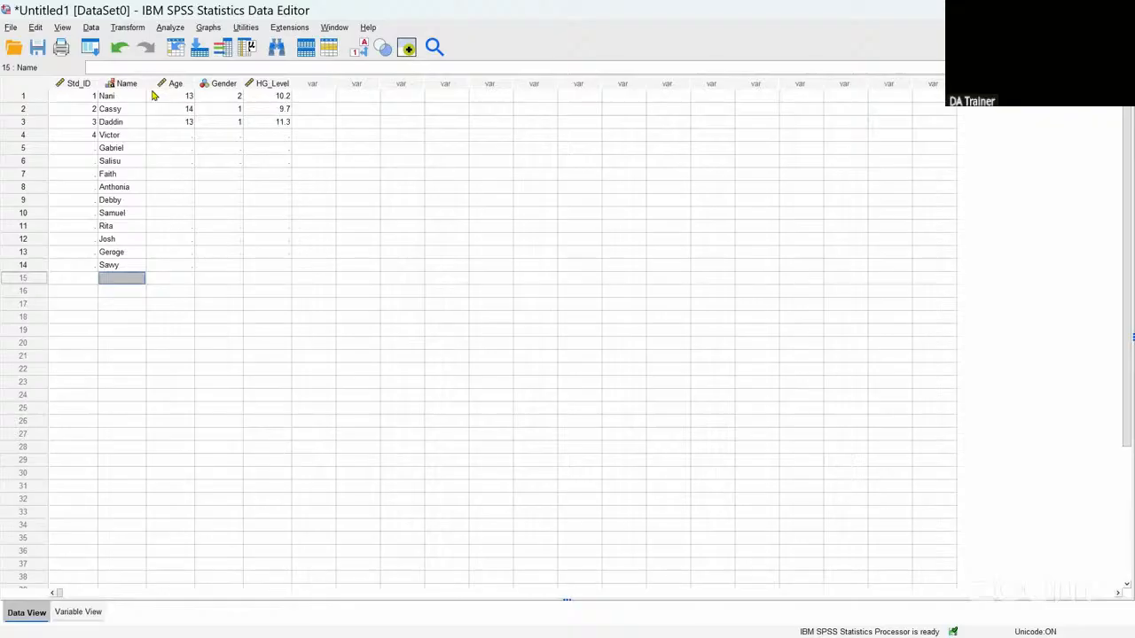
{"action": "type", "text": "Sarah"}
{"action": "key", "text": "Return"}
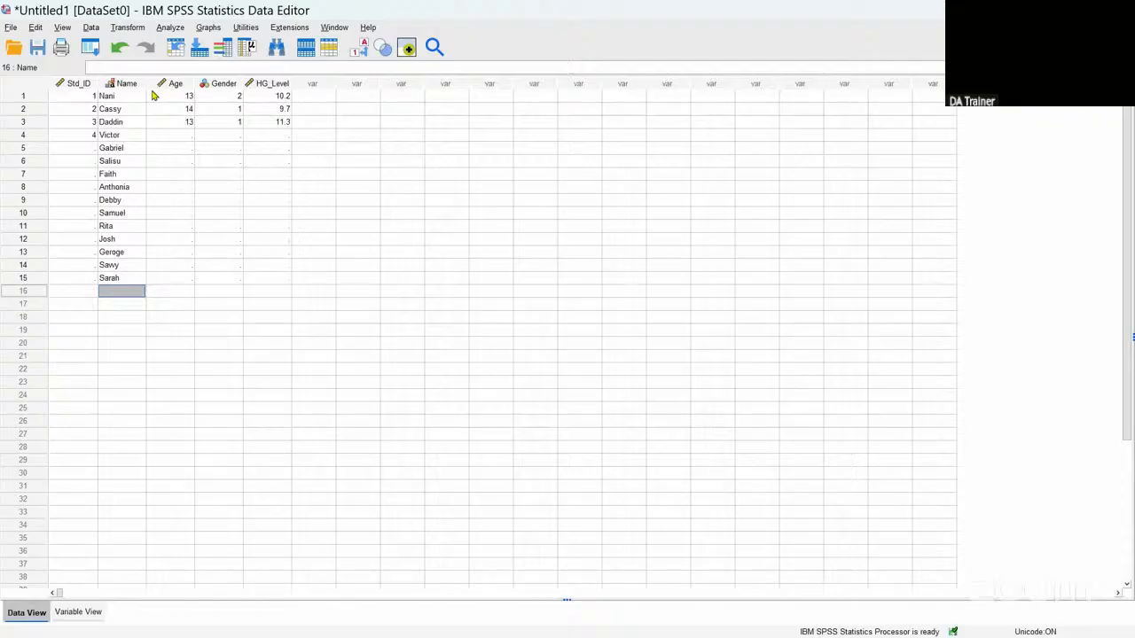
{"action": "type", "text": "Danny"}
{"action": "key", "text": "Return"}
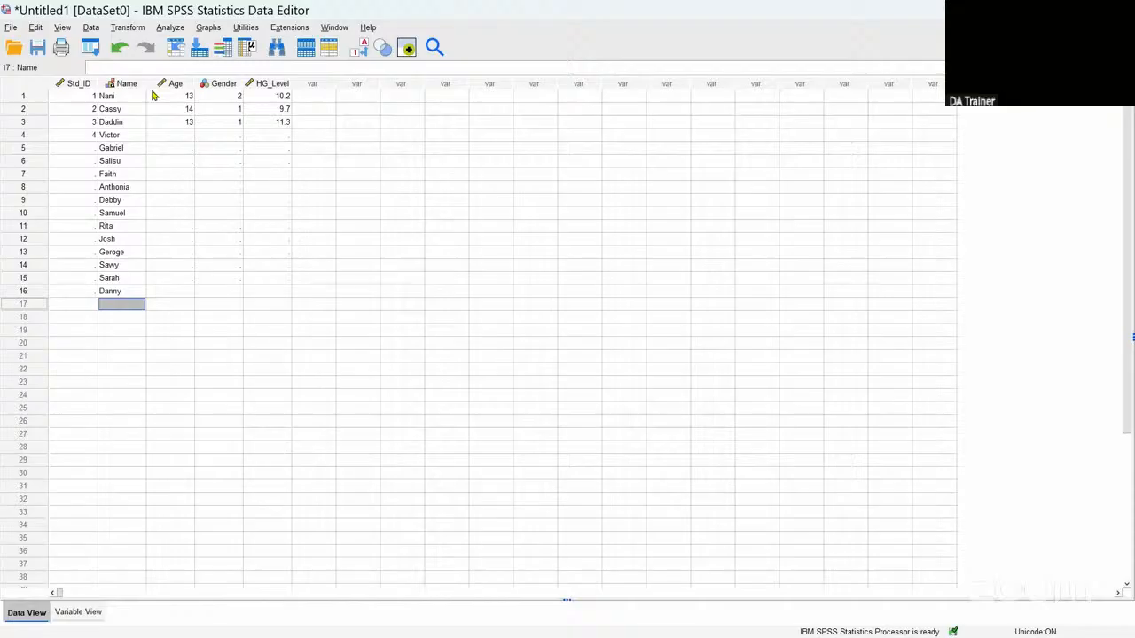
Step: Fill the Name column with student first names for rows 17 to 20
{"action": "type", "text": "Tina"}
{"action": "key", "text": "Return"}
{"action": "type", "text": "Vi"}
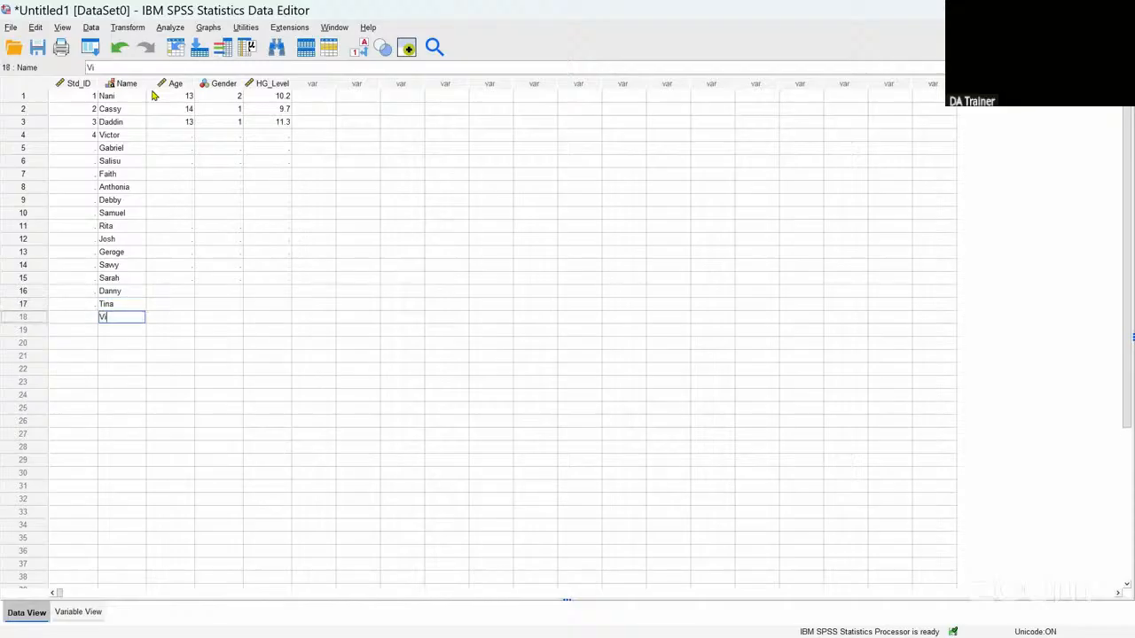
{"action": "type", "text": "cky"}
{"action": "key", "text": "Return"}
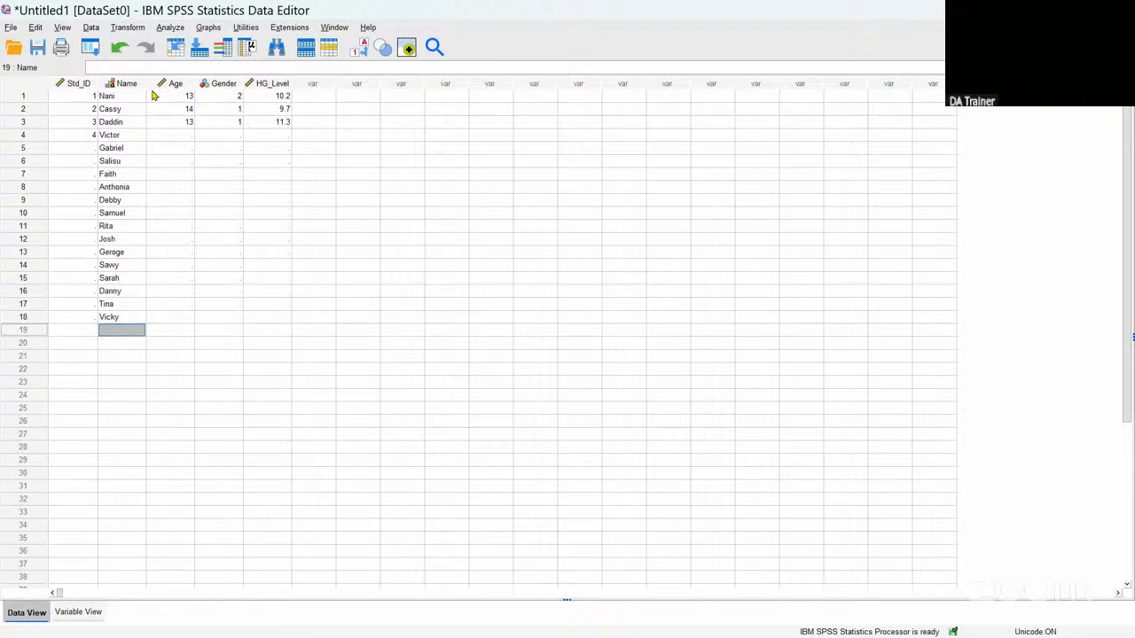
{"action": "type", "text": "Winner"}
{"action": "key", "text": "Return"}
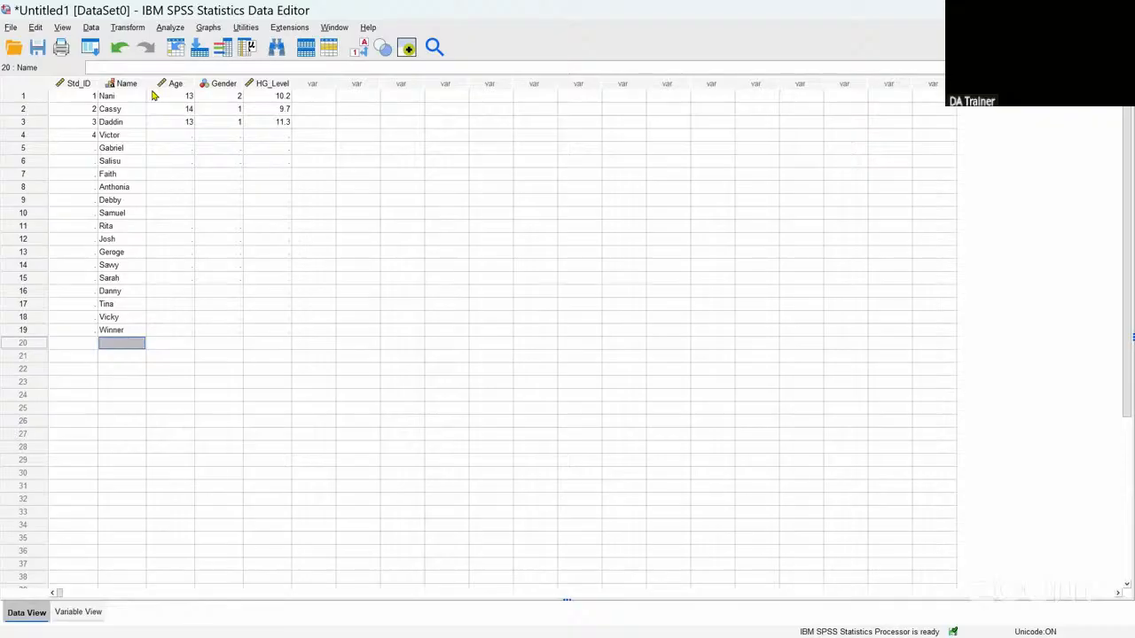
{"action": "type", "text": "Blessin"}
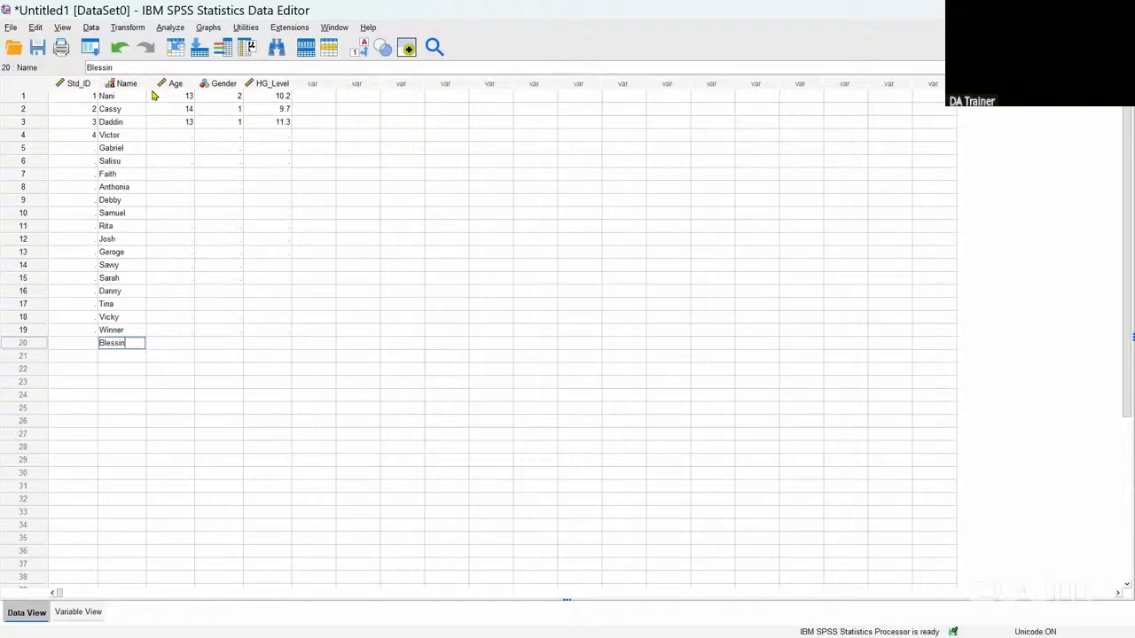
{"action": "type", "text": "g"}
Step: Number the students in rows 5 to 9 with Std_ID values 5, 6, 7, 8 and 9
{"action": "left_click", "coordinate": [89, 97]}
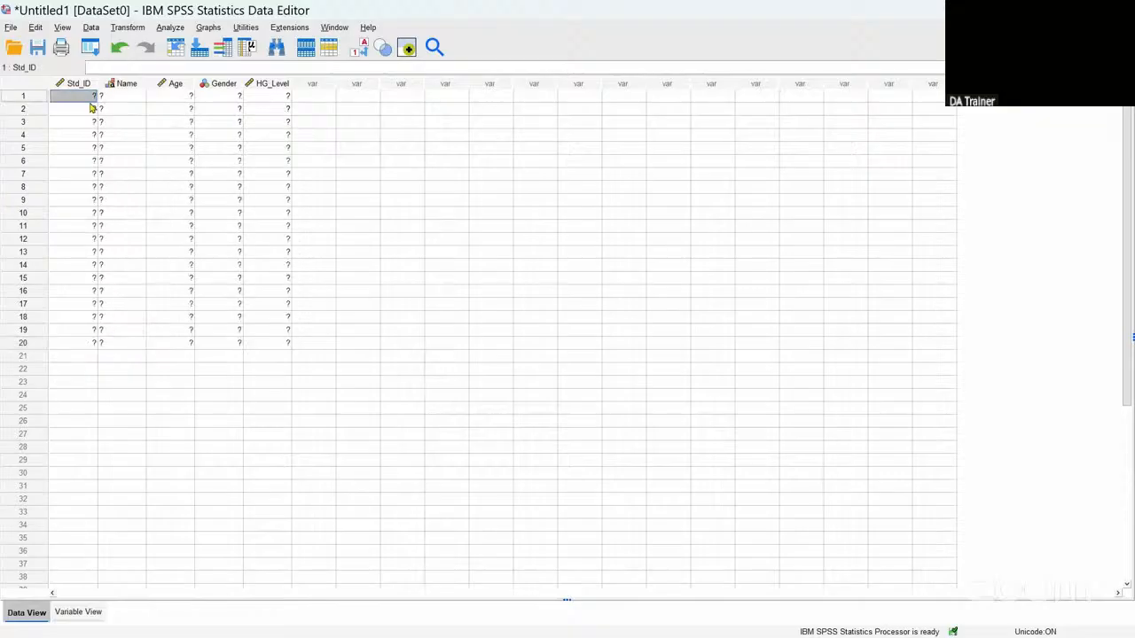
{"action": "left_click_drag", "start_coordinate": [92, 97], "coordinate": [99, 180]}
{"action": "left_click", "coordinate": [89, 151]}
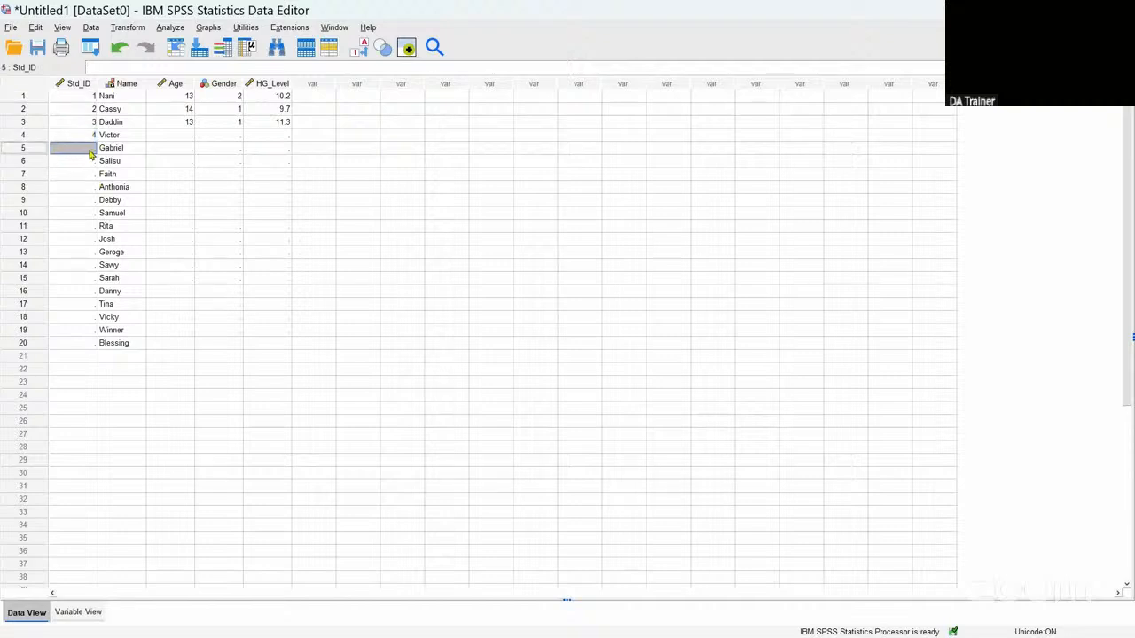
{"action": "type", "text": "5"}
{"action": "key", "text": "Return"}
{"action": "type", "text": "6"}
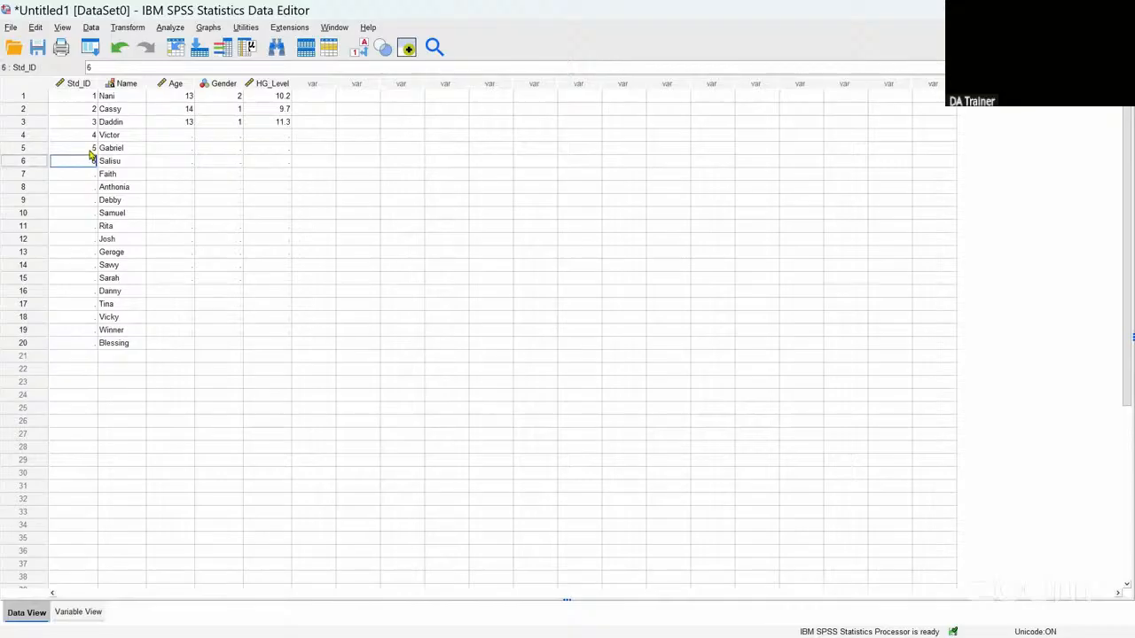
{"action": "key", "text": "Return"}
{"action": "type", "text": "7"}
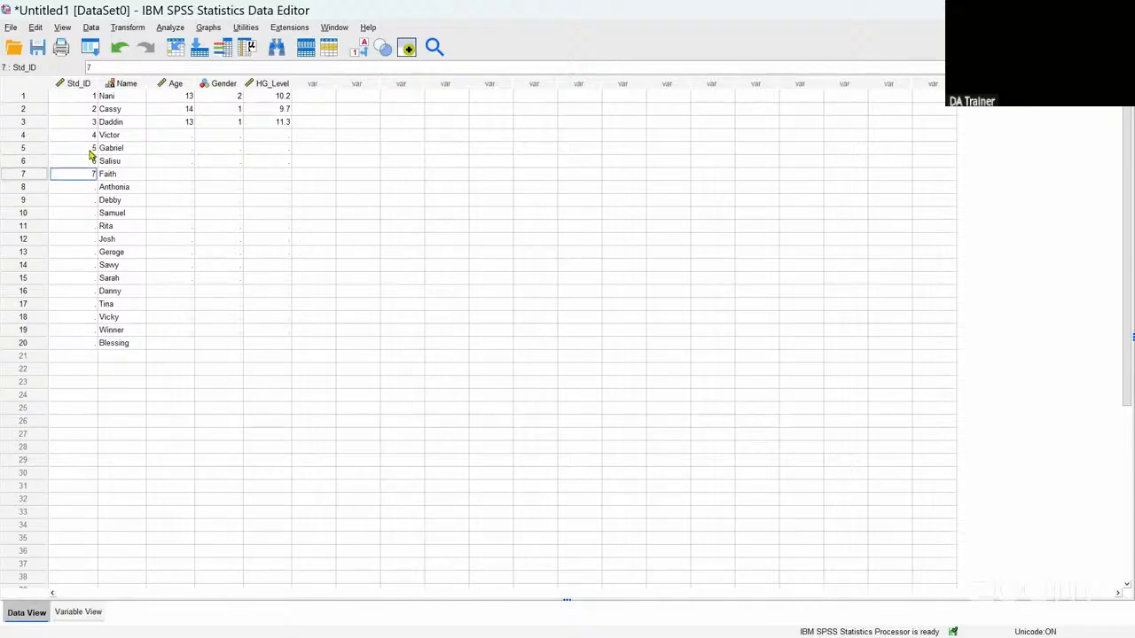
{"action": "key", "text": "Return"}
{"action": "type", "text": "8"}
{"action": "key", "text": "Return"}
{"action": "type", "text": "9"}
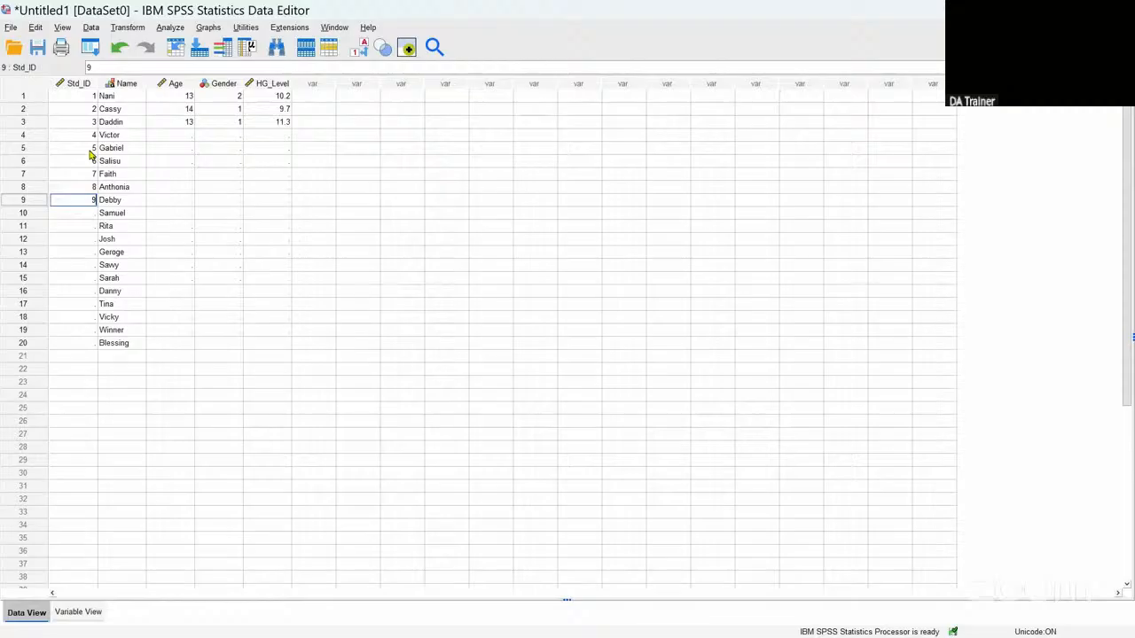
{"action": "key", "text": "Return"}
Step: Number the students in rows 10 to 13 with Std_ID values 10, 11, 12 and 13
{"action": "type", "text": "10"}
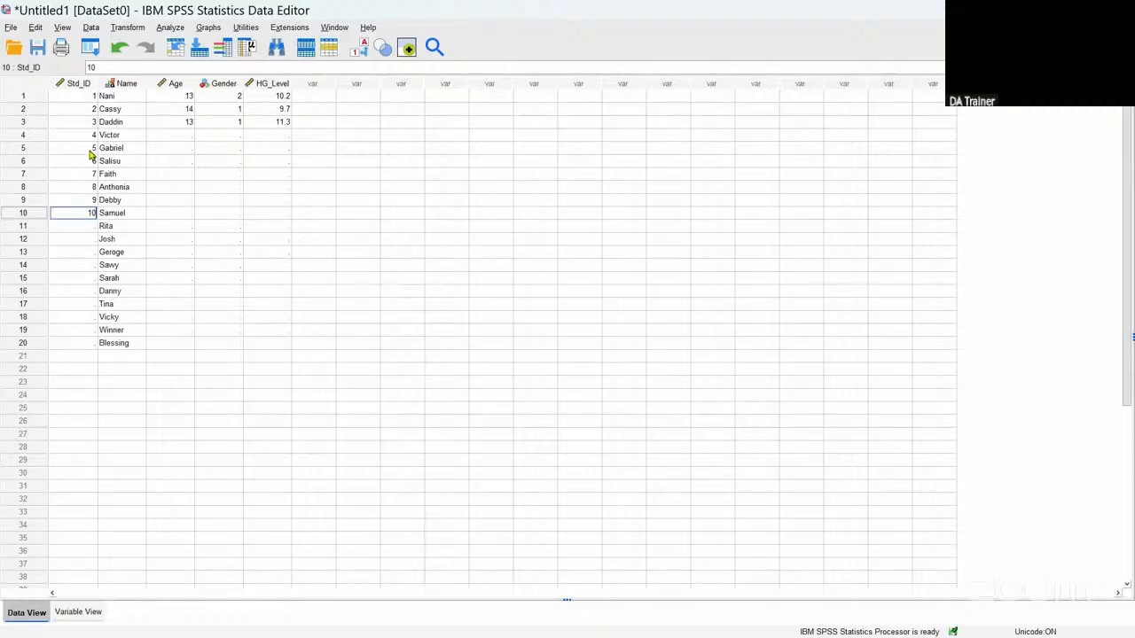
{"action": "key", "text": "Return"}
{"action": "type", "text": "11"}
{"action": "key", "text": "Return"}
{"action": "type", "text": "12"}
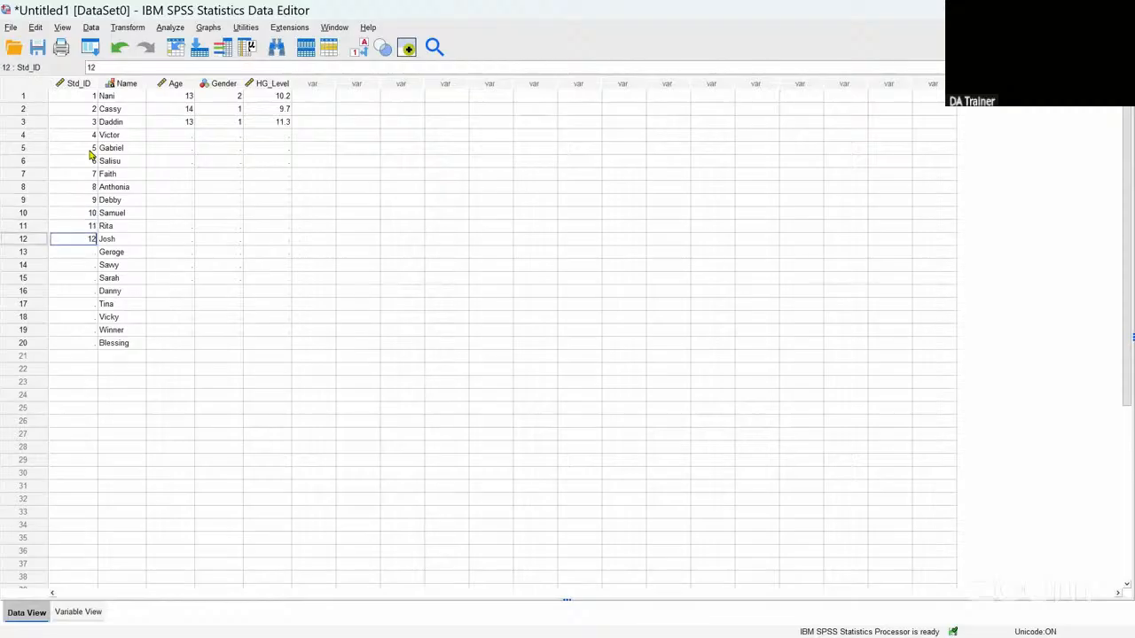
{"action": "key", "text": "Return"}
{"action": "type", "text": "1"}
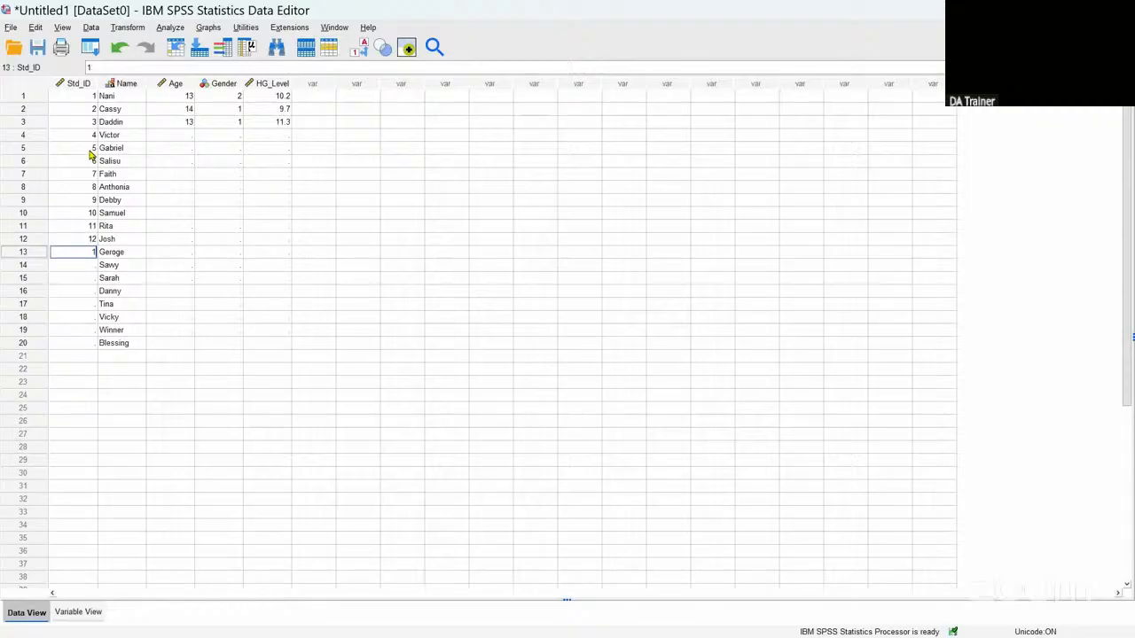
{"action": "type", "text": "3"}
{"action": "key", "text": "Return"}
Step: Number the students in rows 14 to 17 with Std_ID values 14, 15, 16 and 17
{"action": "type", "text": "141"}
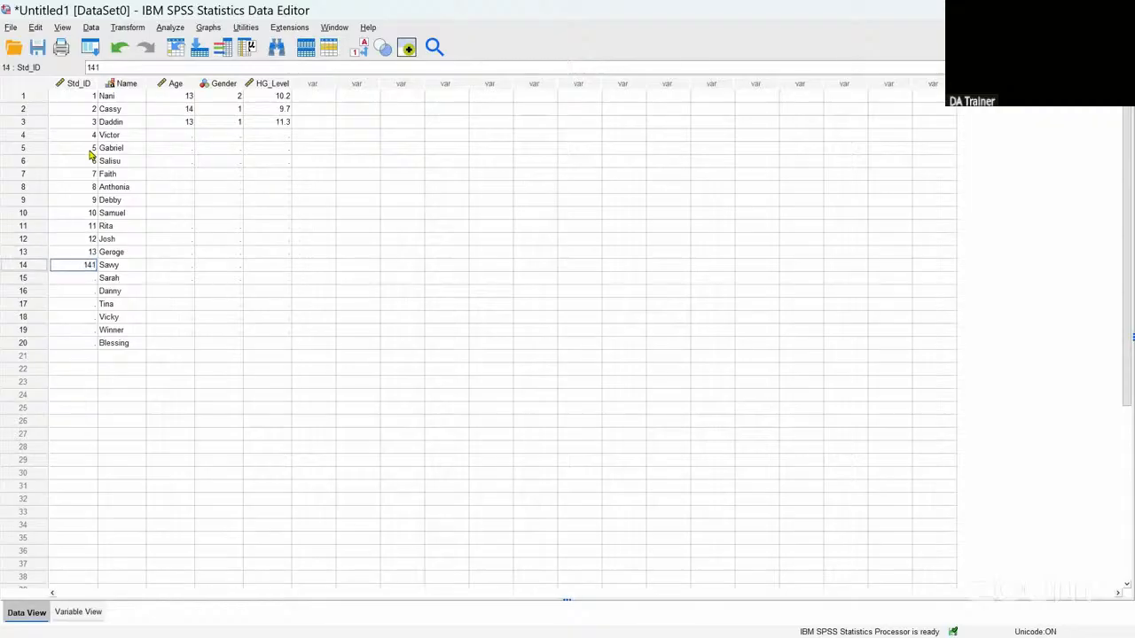
{"action": "key", "text": "Return"}
{"action": "type", "text": "1"}
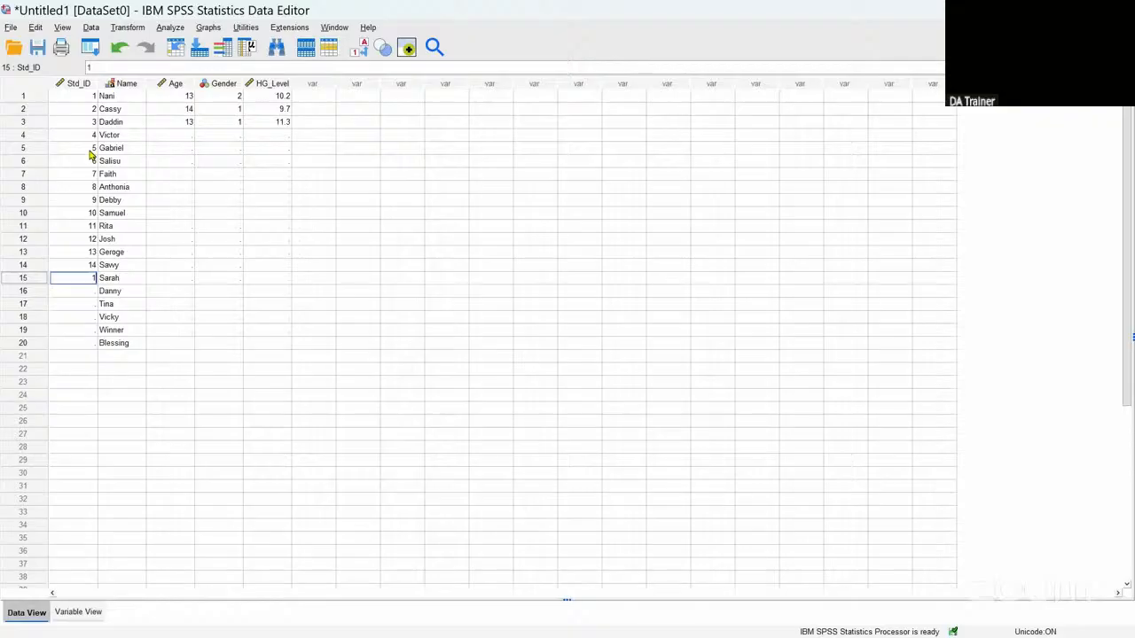
{"action": "type", "text": "5"}
{"action": "key", "text": "Return"}
{"action": "type", "text": "16"}
{"action": "key", "text": "Return"}
{"action": "type", "text": "1"}
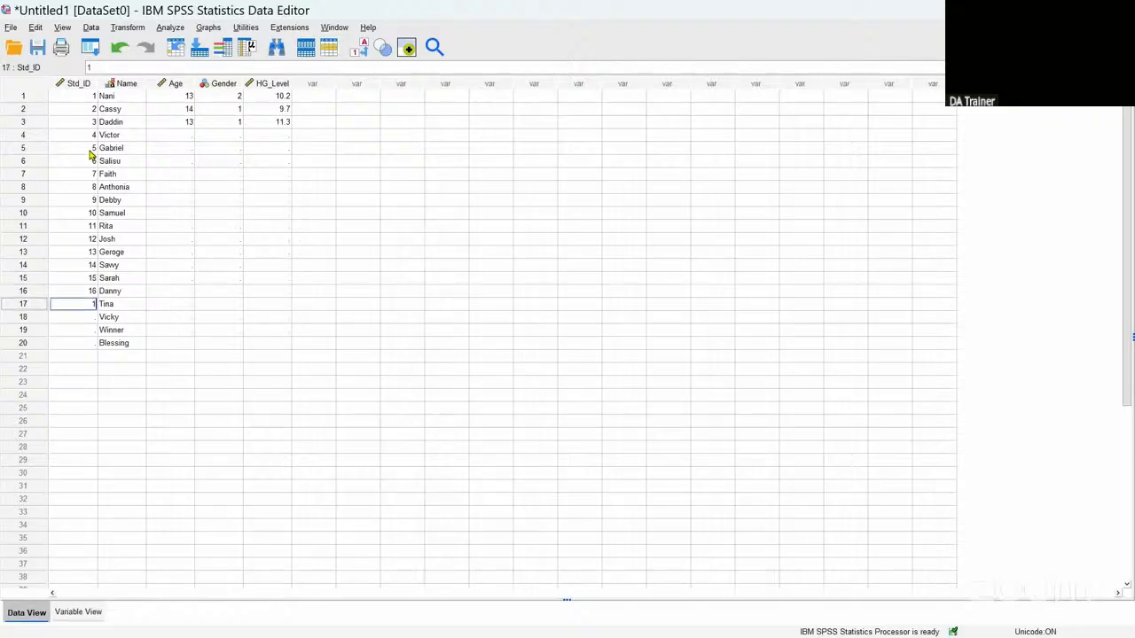
{"action": "type", "text": "7"}
{"action": "key", "text": "Return"}
Step: Number the students in rows 18 to 20 with Std_ID values 18, 19 and 20
{"action": "type", "text": "1"}
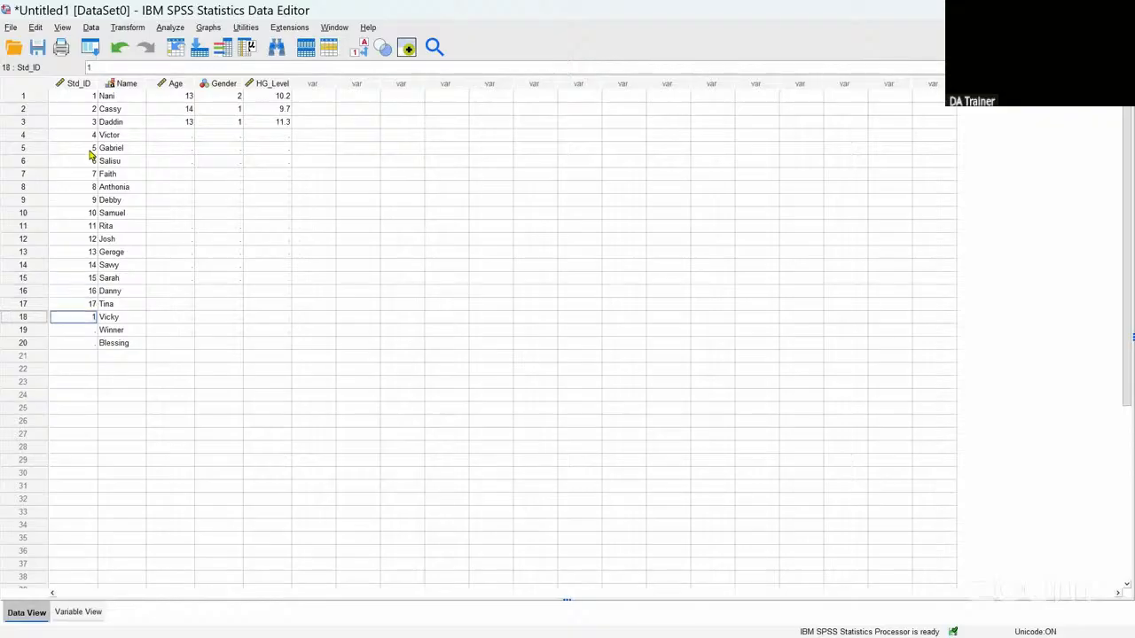
{"action": "type", "text": "8"}
{"action": "key", "text": "Return"}
{"action": "type", "text": "1"}
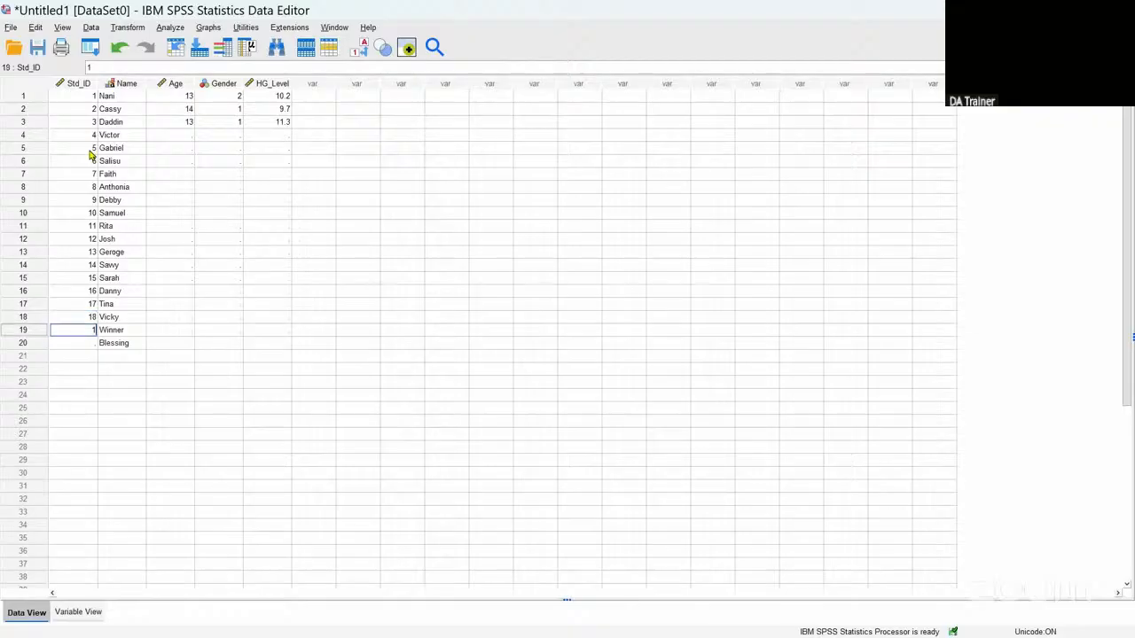
{"action": "type", "text": "9"}
{"action": "key", "text": "Return"}
{"action": "type", "text": "20"}
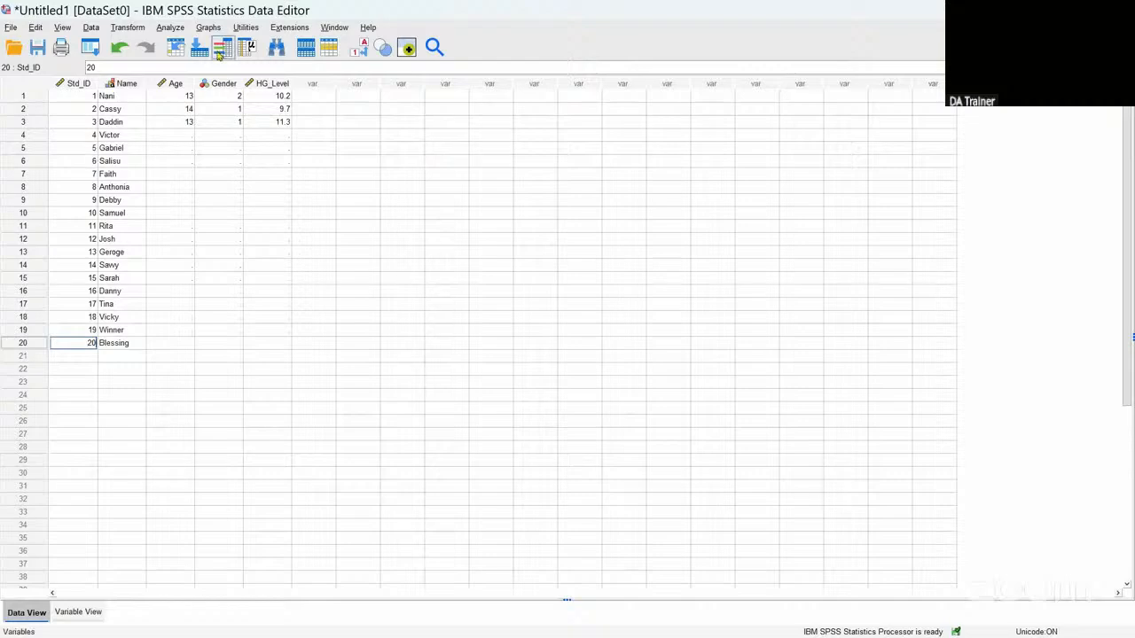
Step: Enter the Age values 10, 13 and 12 for the students in rows 4 to 6
{"action": "left_click", "coordinate": [182, 136]}
{"action": "type", "text": "10"}
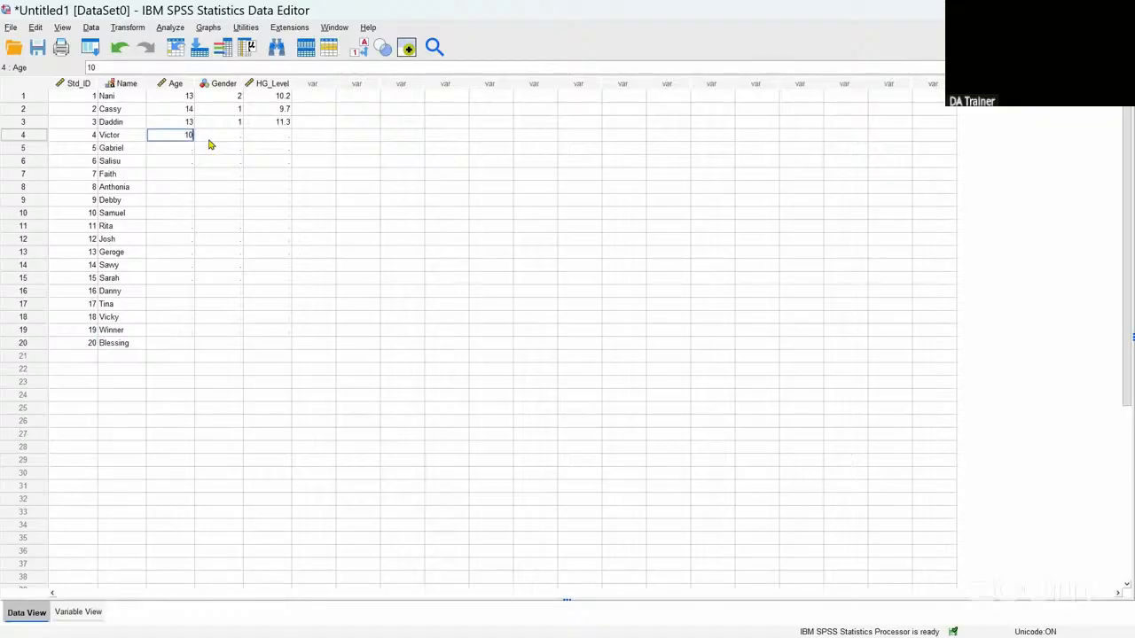
{"action": "key", "text": "Return"}
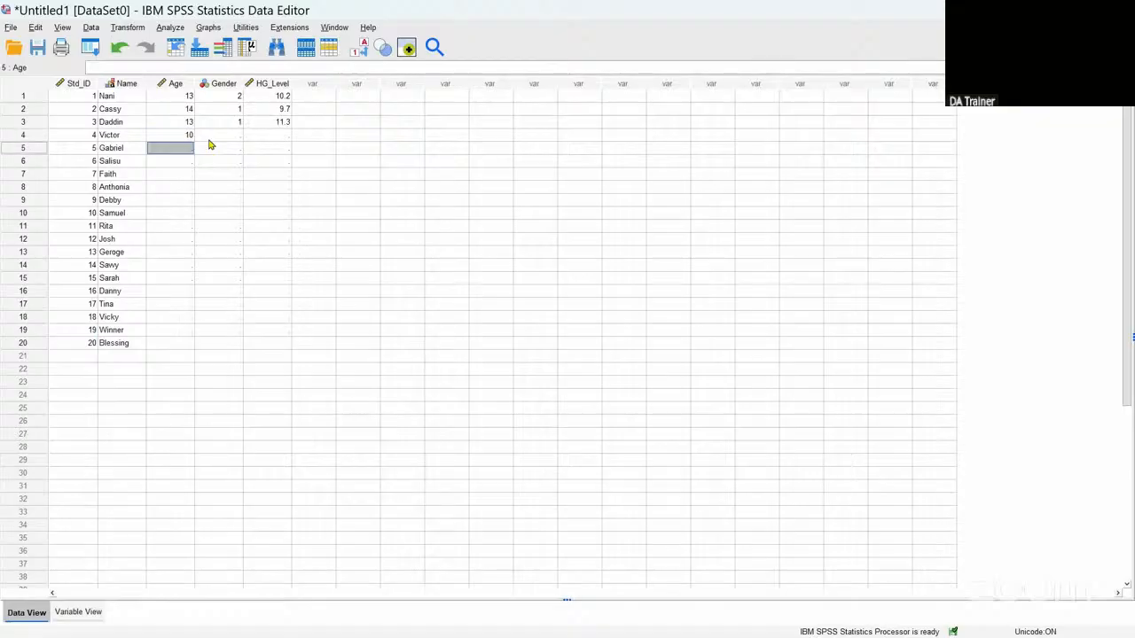
{"action": "type", "text": "13"}
{"action": "key", "text": "Return"}
{"action": "type", "text": "12"}
{"action": "key", "text": "Return"}
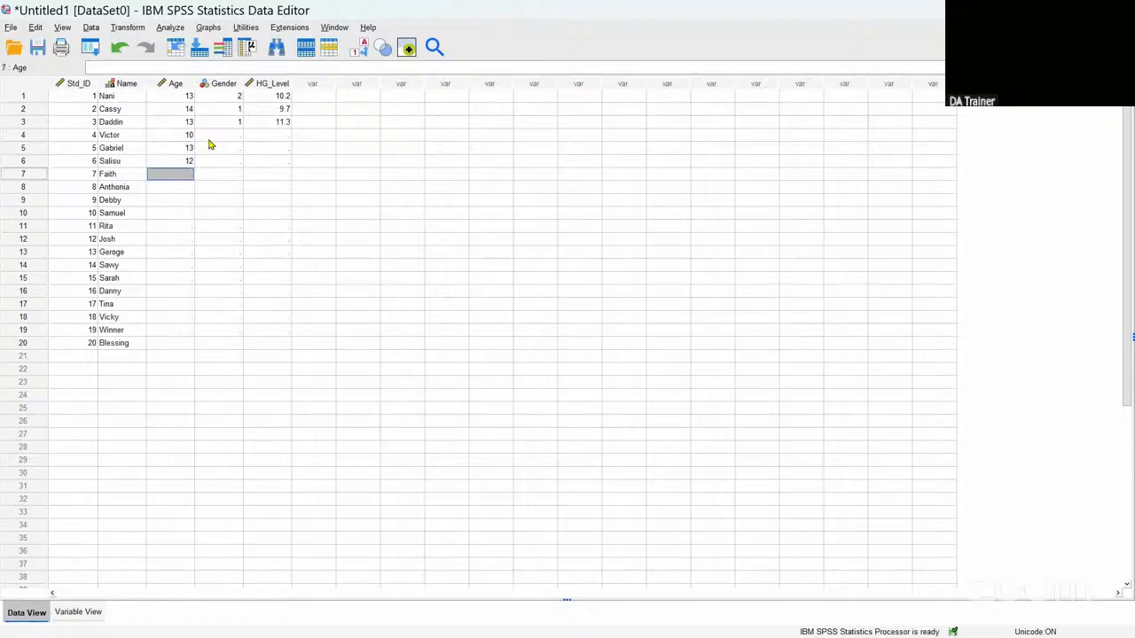
Step: Enter the Age values 11, 10, 14 and 12 for the students in rows 7 to 10
{"action": "type", "text": "11"}
{"action": "key", "text": "Return"}
{"action": "type", "text": "1"}
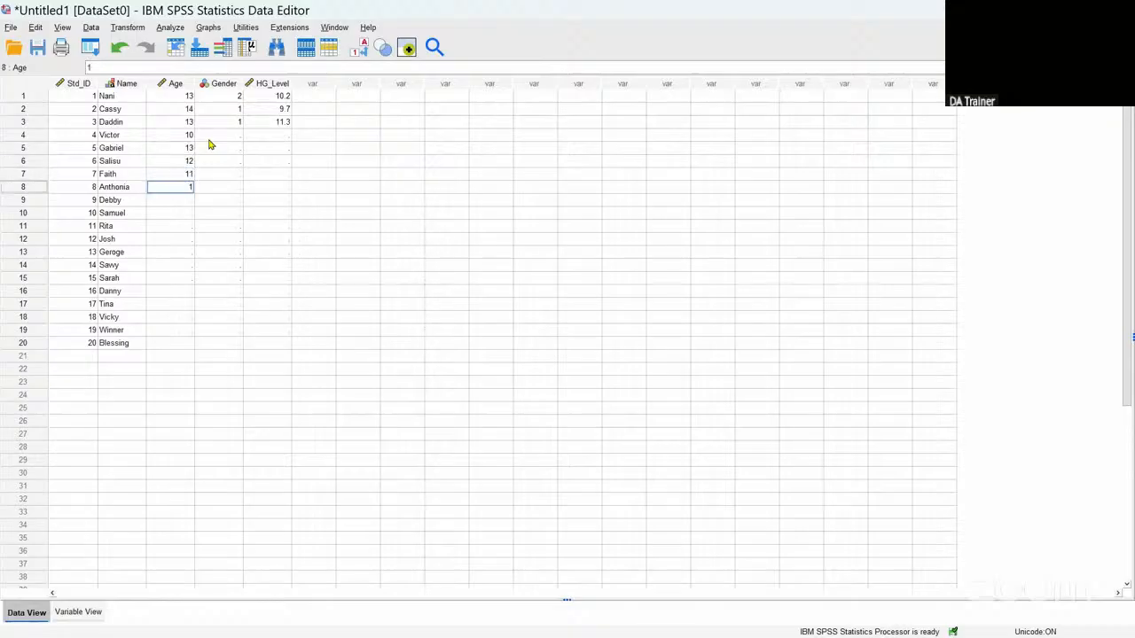
{"action": "type", "text": "0"}
{"action": "key", "text": "Return"}
{"action": "type", "text": "1"}
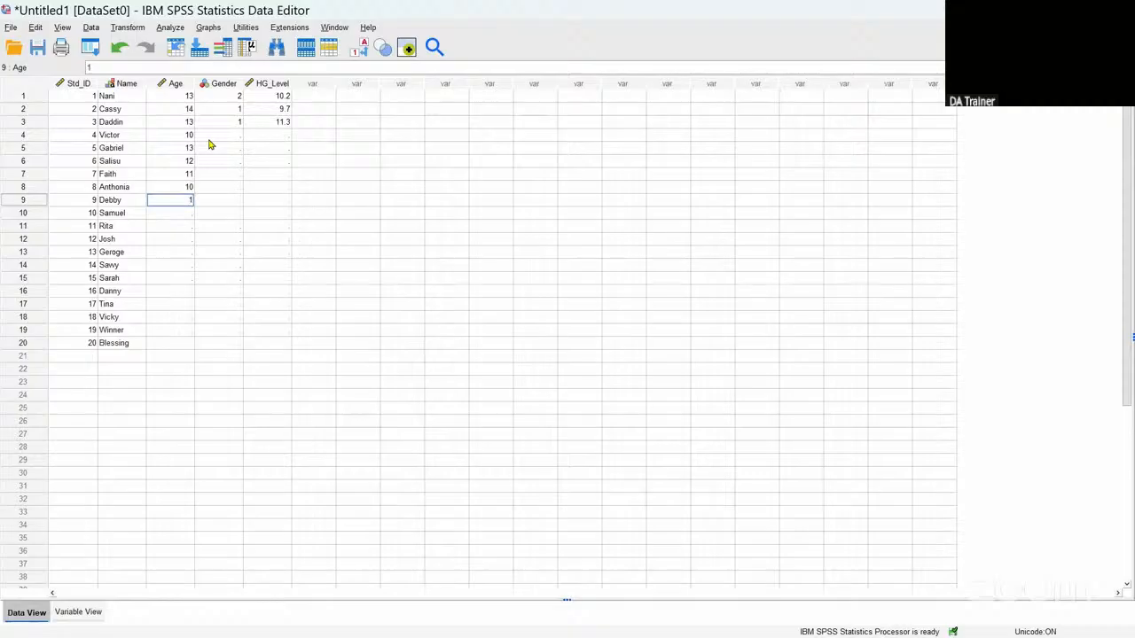
{"action": "type", "text": "4"}
{"action": "key", "text": "Return"}
{"action": "type", "text": "1"}
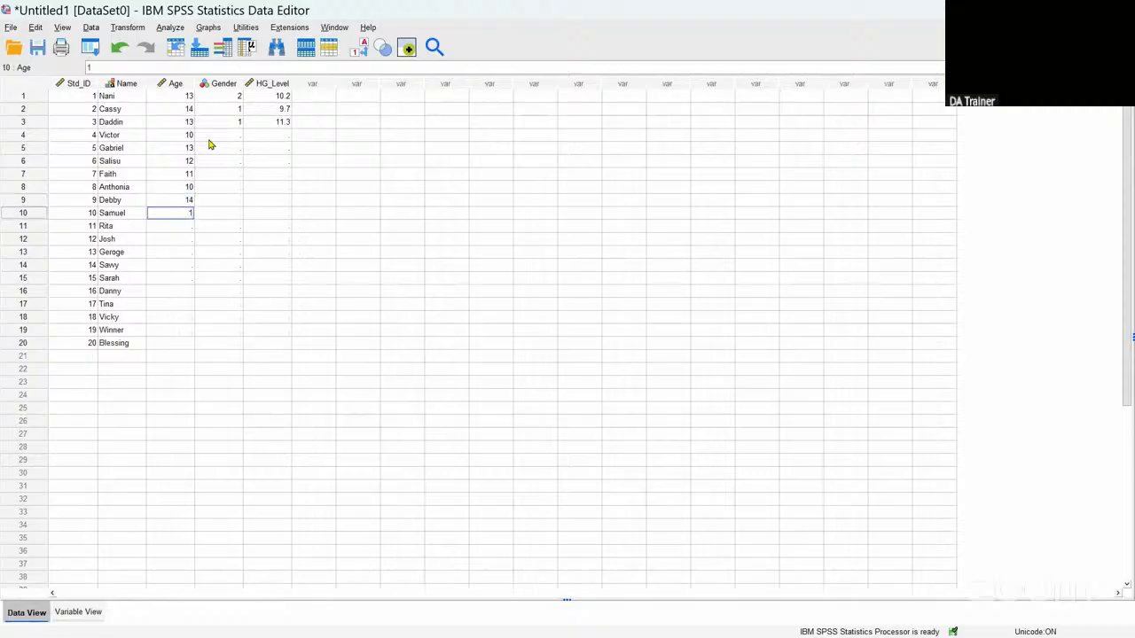
{"action": "type", "text": "2"}
{"action": "key", "text": "Return"}
Step: Enter the Age values 10, 10, 12 and 11 for the students in rows 11 to 14
{"action": "type", "text": "10"}
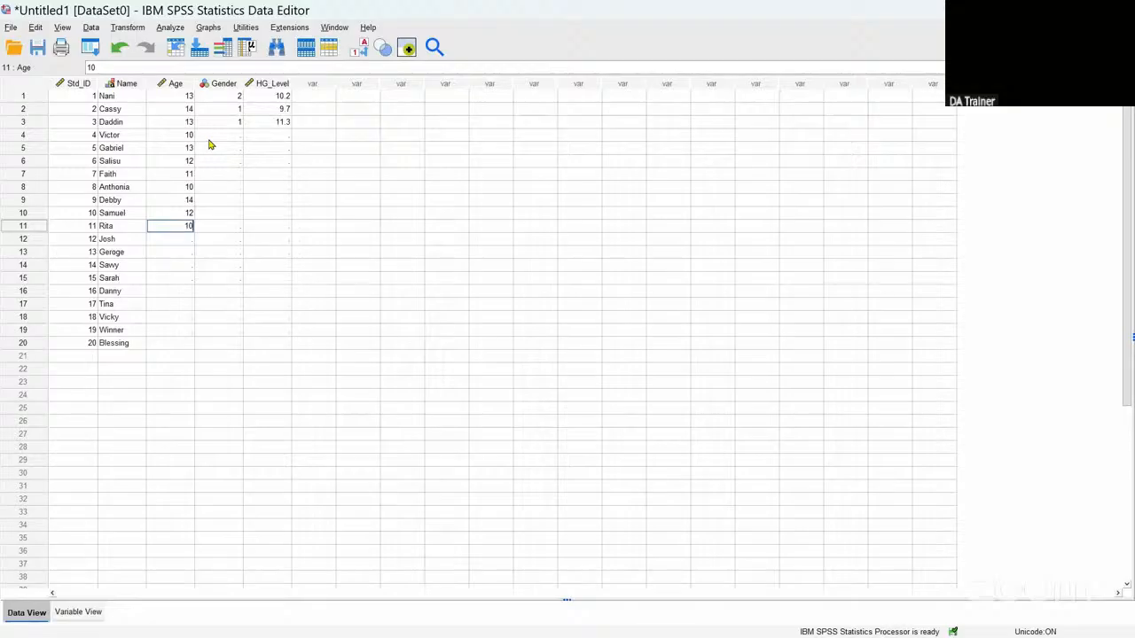
{"action": "key", "text": "Return"}
{"action": "type", "text": "10"}
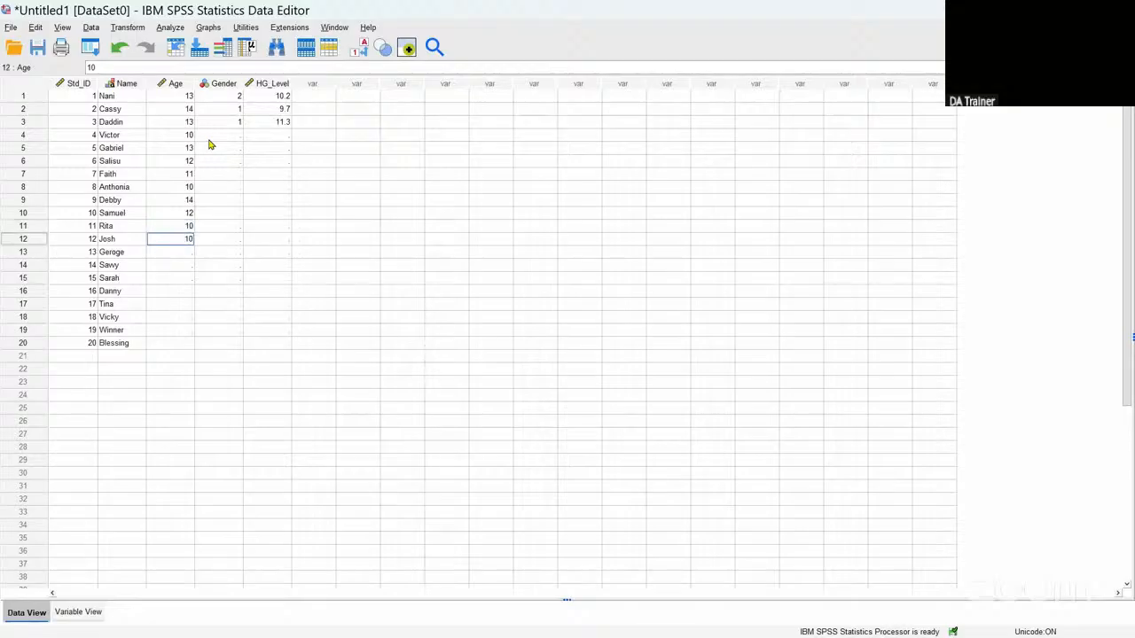
{"action": "key", "text": "Return"}
{"action": "type", "text": "12"}
{"action": "key", "text": "Return"}
{"action": "type", "text": "11"}
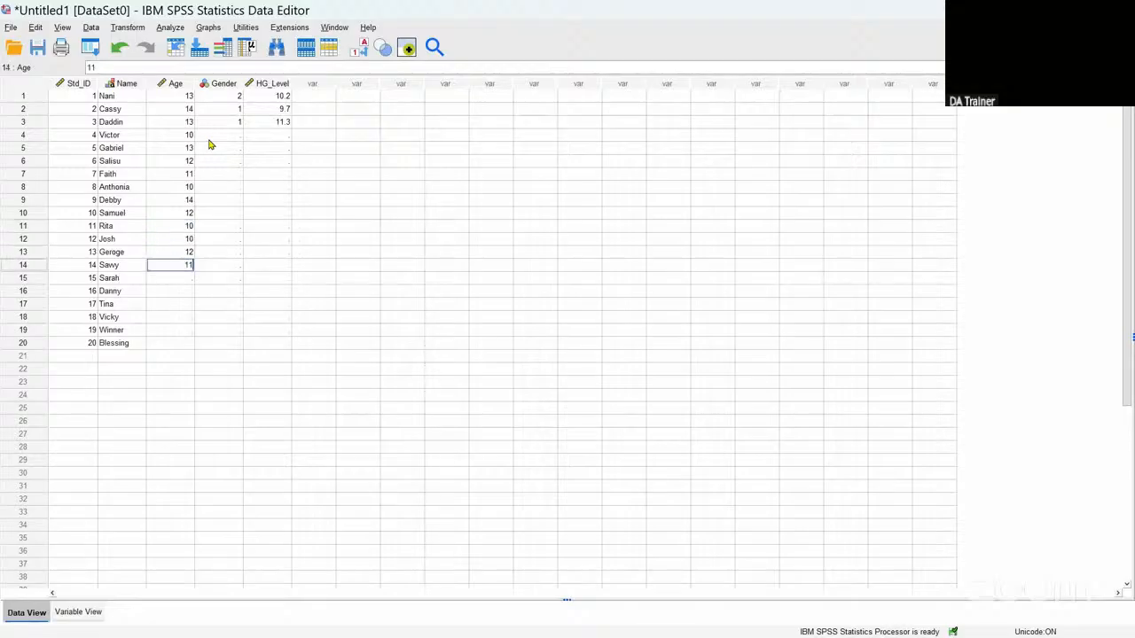
{"action": "key", "text": "Return"}
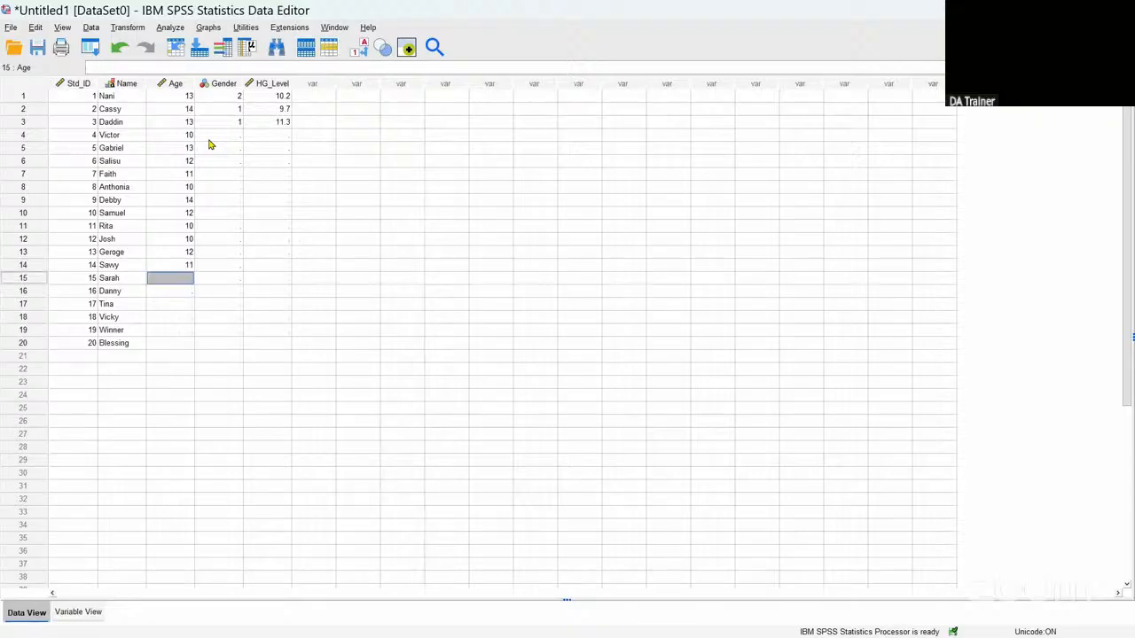
Step: Enter the Age values 14, 13, 13 and 11 for the students in rows 15 to 18
{"action": "type", "text": "14"}
{"action": "key", "text": "Return"}
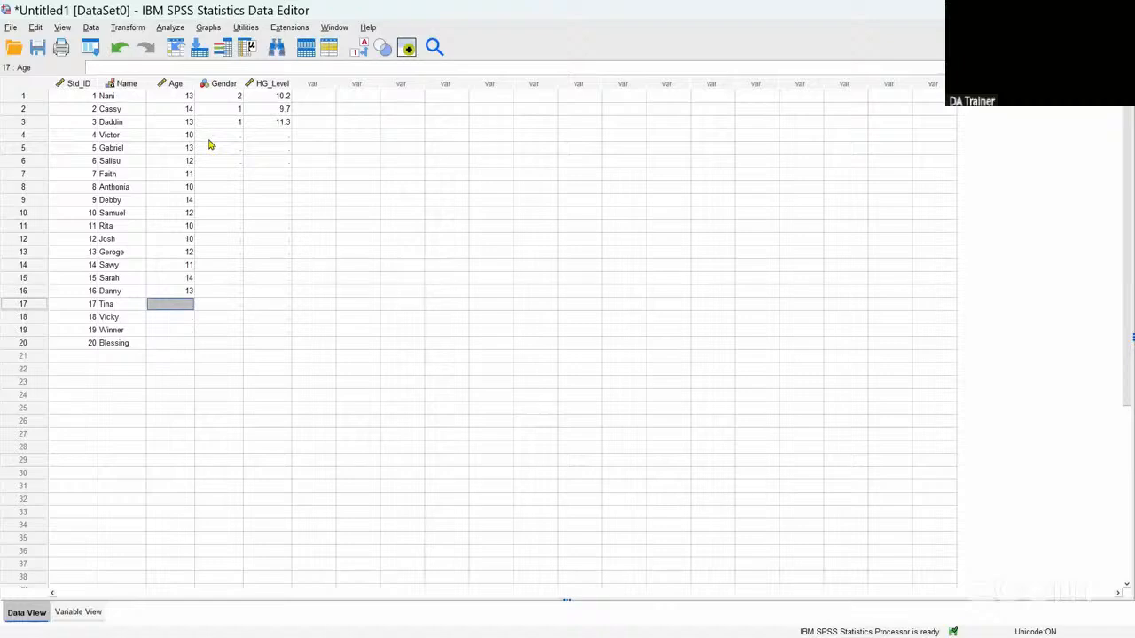
{"action": "type", "text": "13"}
{"action": "key", "text": "Return"}
{"action": "type", "text": "11"}
{"action": "key", "text": "Return"}
Step: Complete the Age column with 10 for row 19 and 12 for row 20
{"action": "type", "text": "1"}
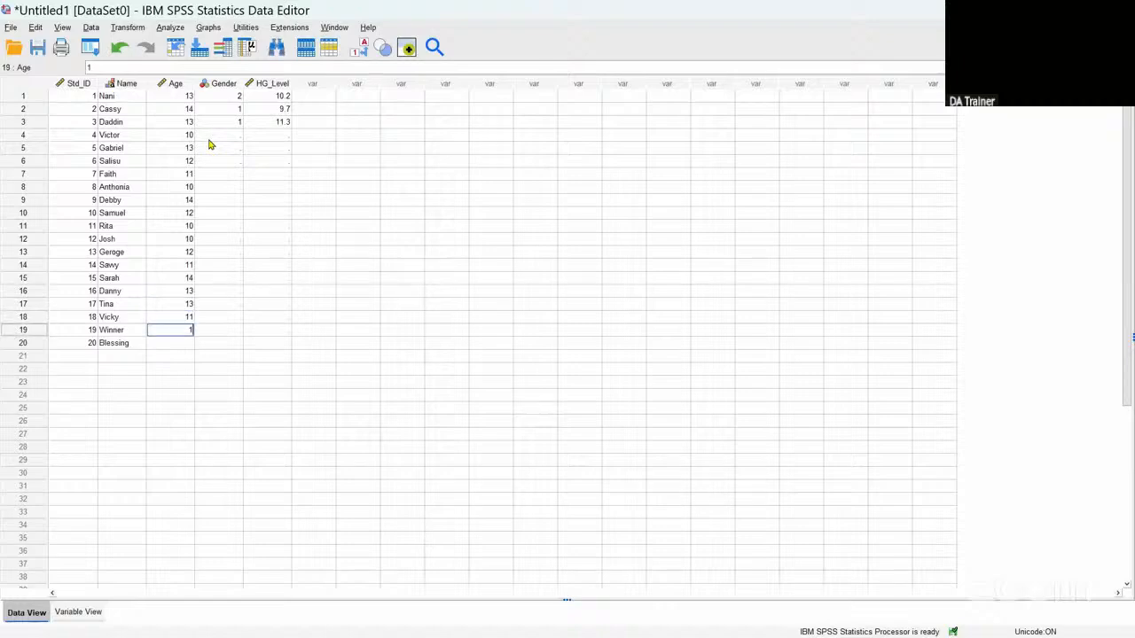
{"action": "type", "text": "0"}
{"action": "key", "text": "Return"}
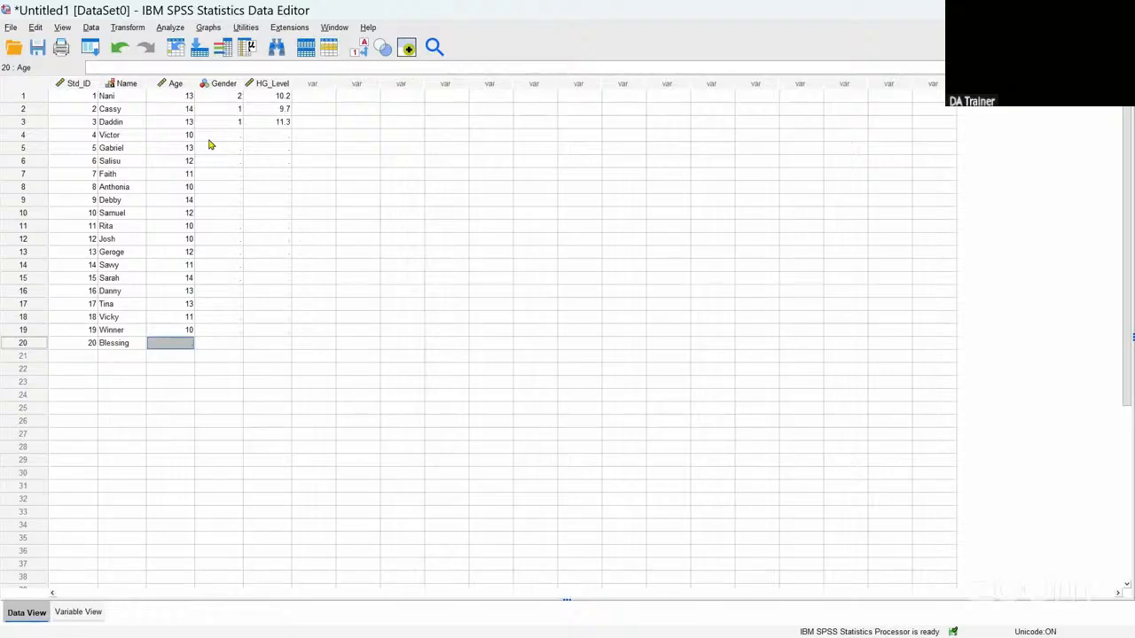
{"action": "type", "text": "12"}
{"action": "key", "text": "Return"}
{"action": "type", "text": "1"}
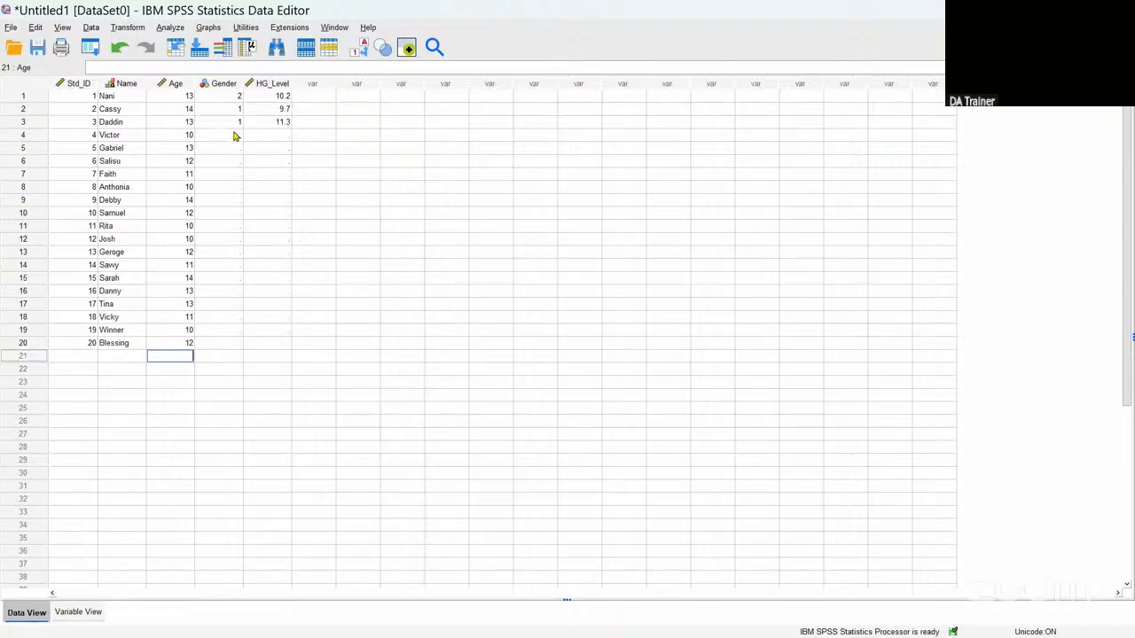
Step: Enter Gender code 1 for each of the students in rows 4 to 6
{"action": "left_click", "coordinate": [235, 136]}
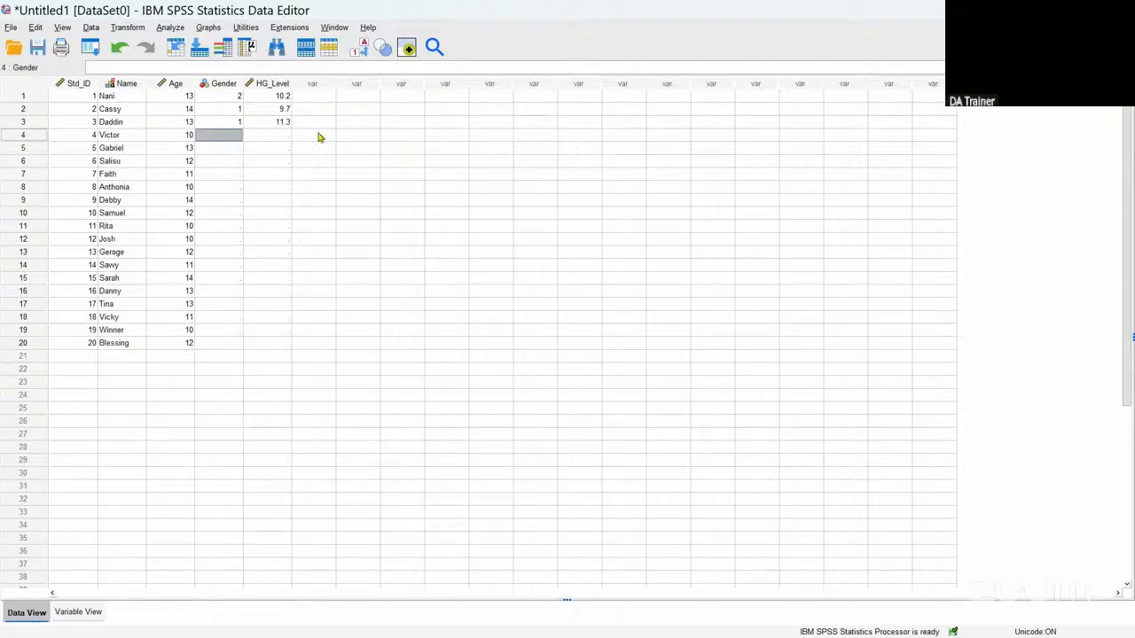
{"action": "type", "text": "1"}
{"action": "key", "text": "Return"}
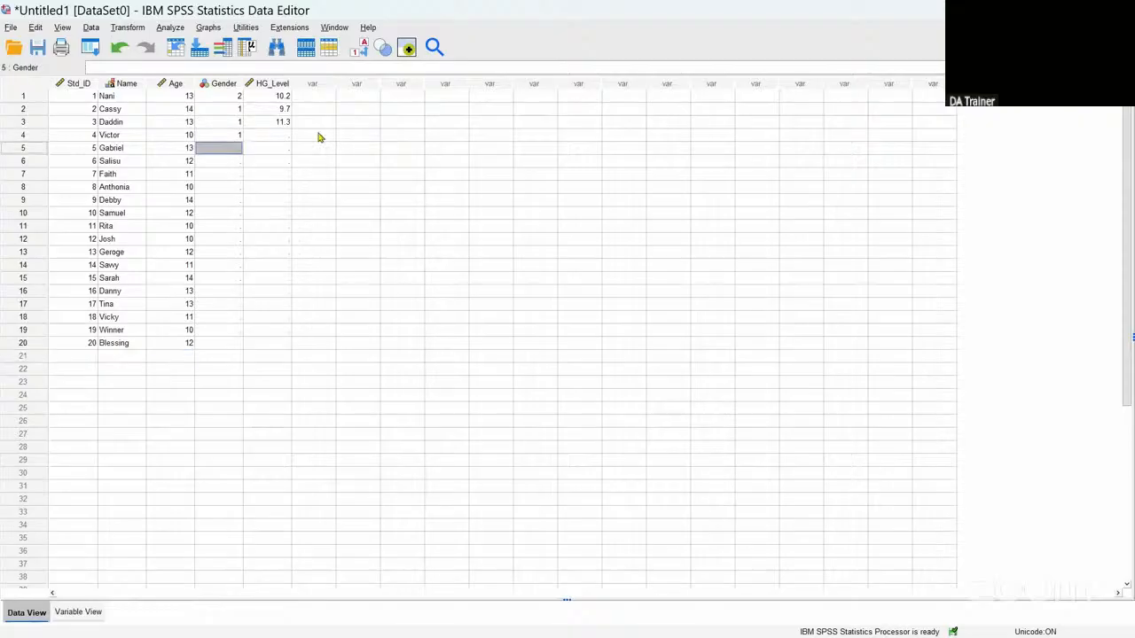
{"action": "type", "text": "1"}
{"action": "key", "text": "Return"}
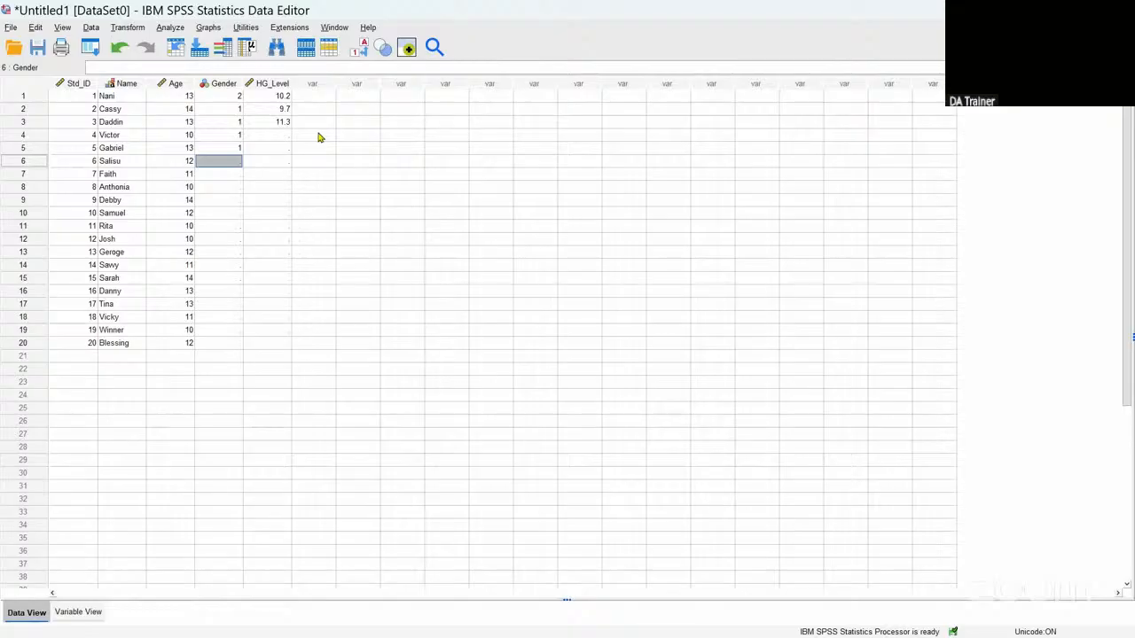
{"action": "type", "text": "1"}
{"action": "key", "text": "Return"}
Step: Enter Gender code 2 for each of the students in rows 7 to 9
{"action": "type", "text": "2"}
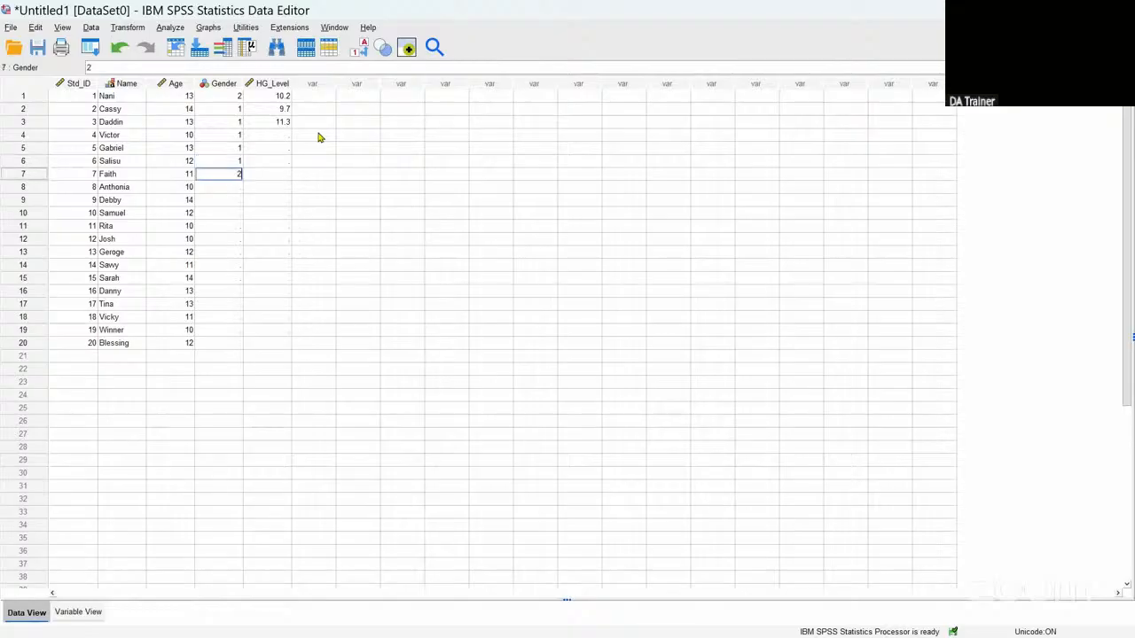
{"action": "key", "text": "Return"}
{"action": "type", "text": "2"}
{"action": "key", "text": "Return"}
{"action": "type", "text": "2"}
{"action": "key", "text": "Return"}
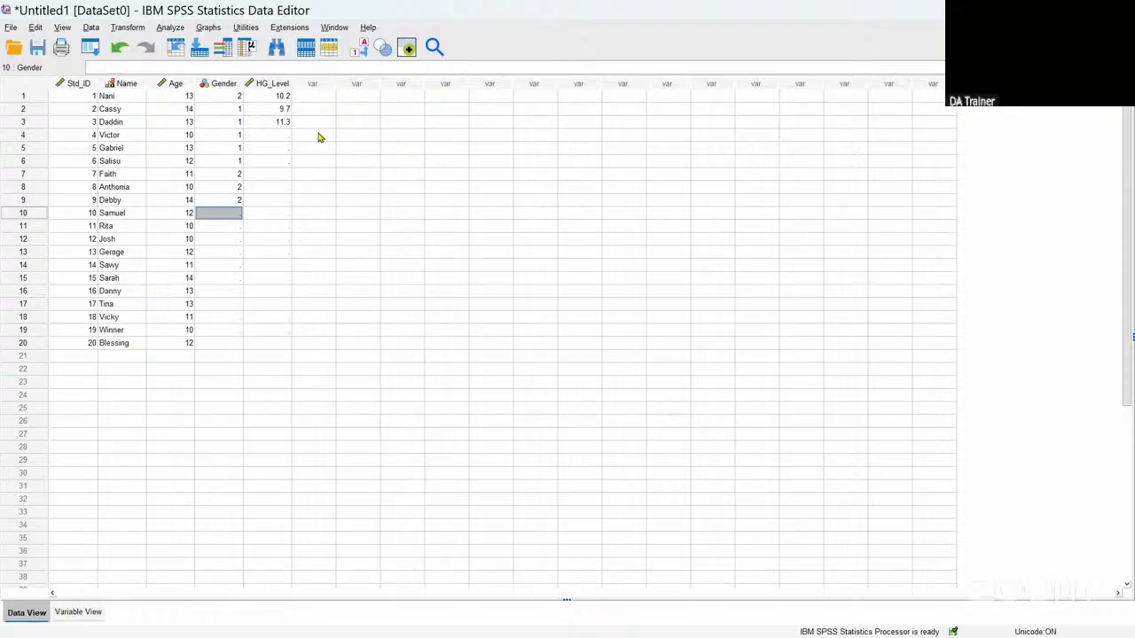
Step: Enter the Gender codes 1, 2 and 1 for the students in rows 10 to 12
{"action": "key", "text": "Return"}
{"action": "key", "text": "Up"}
{"action": "type", "text": "1"}
{"action": "key", "text": "Return"}
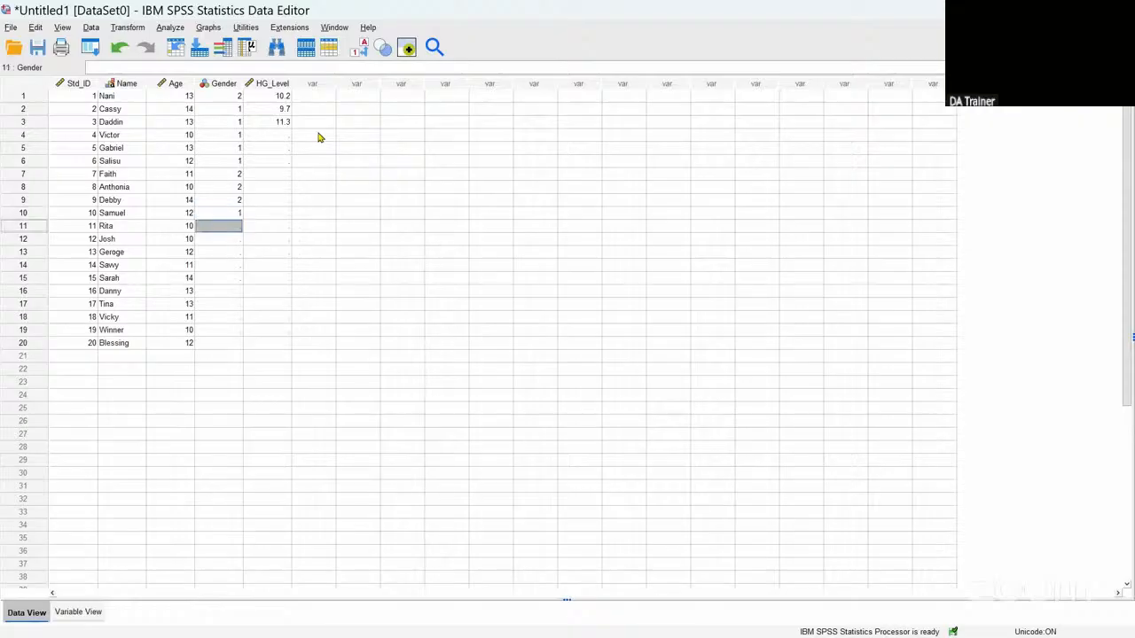
{"action": "type", "text": "2"}
{"action": "key", "text": "Return"}
{"action": "type", "text": "1"}
{"action": "key", "text": "Return"}
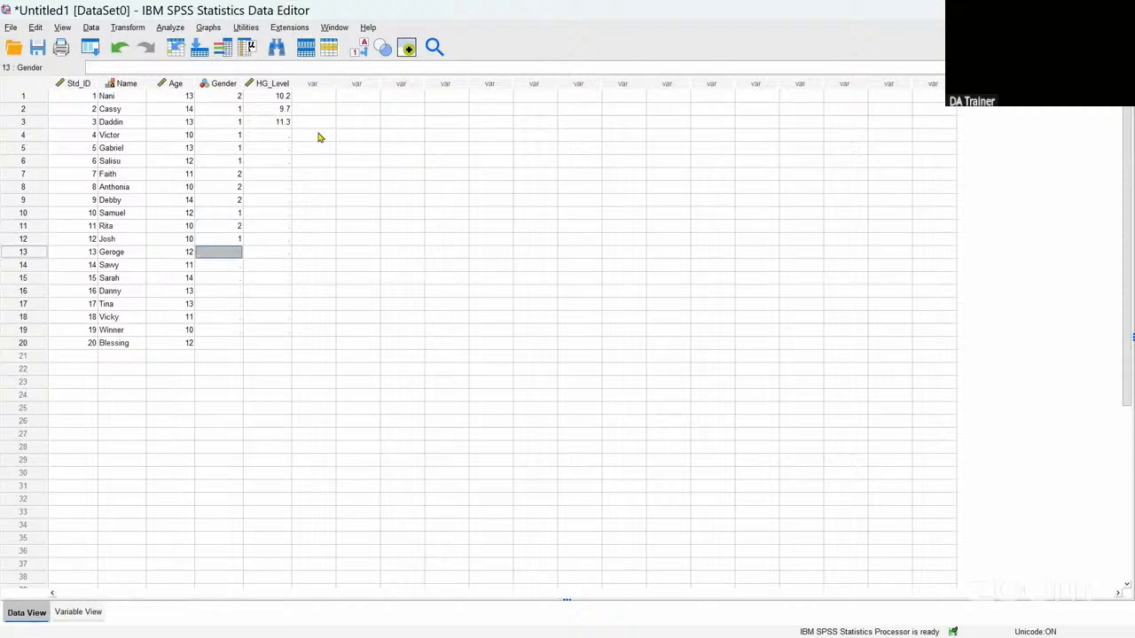
Step: Enter the Gender codes 1, 2 and 2 for the students in rows 13 to 15
{"action": "key", "text": "Return"}
{"action": "key", "text": "Up"}
{"action": "type", "text": "1"}
{"action": "key", "text": "Return"}
{"action": "type", "text": "2"}
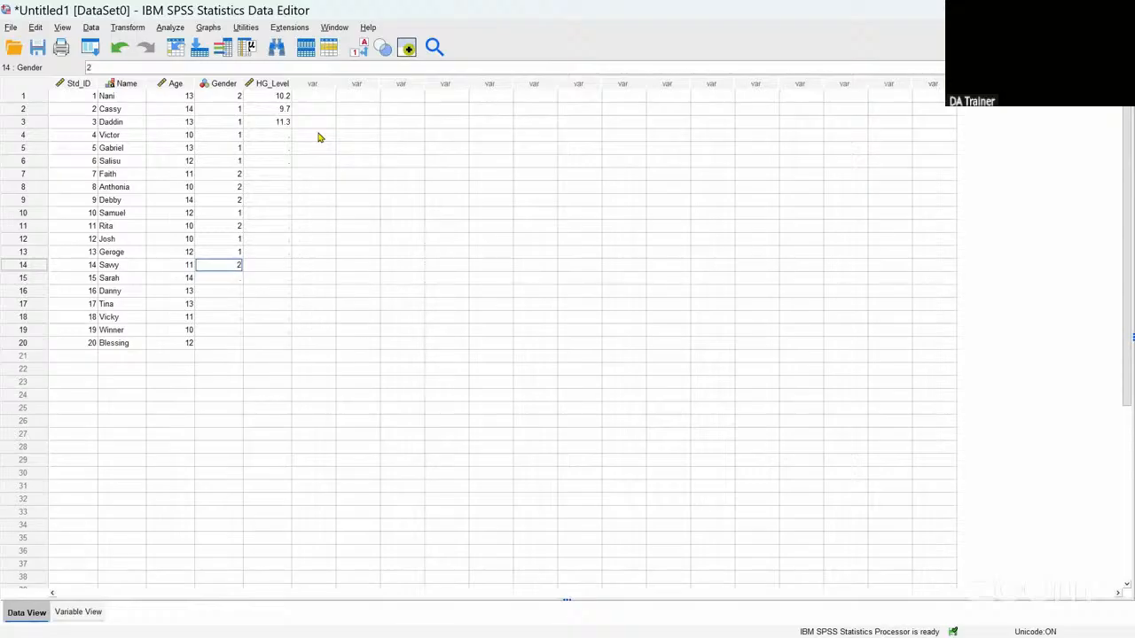
{"action": "key", "text": "Return"}
{"action": "type", "text": "2"}
{"action": "key", "text": "Return"}
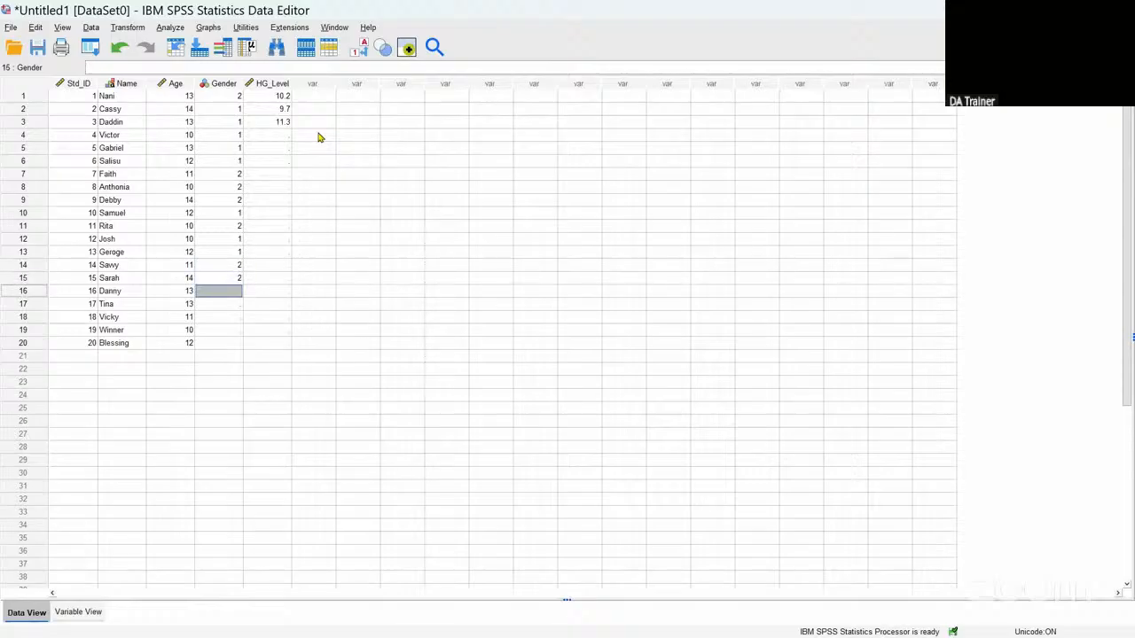
Step: Complete the Gender column with codes 2, 2, 2, 1 and 2 for rows 16 to 20
{"action": "type", "text": "2"}
{"action": "key", "text": "Return"}
{"action": "type", "text": "2"}
{"action": "key", "text": "Return"}
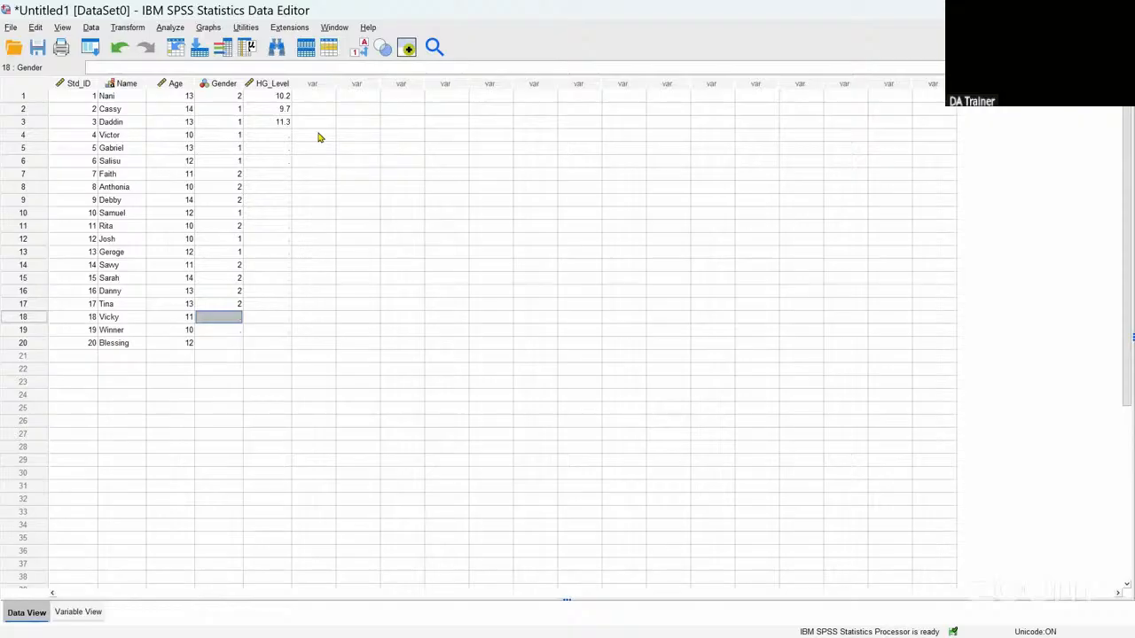
{"action": "type", "text": "2"}
{"action": "key", "text": "Return"}
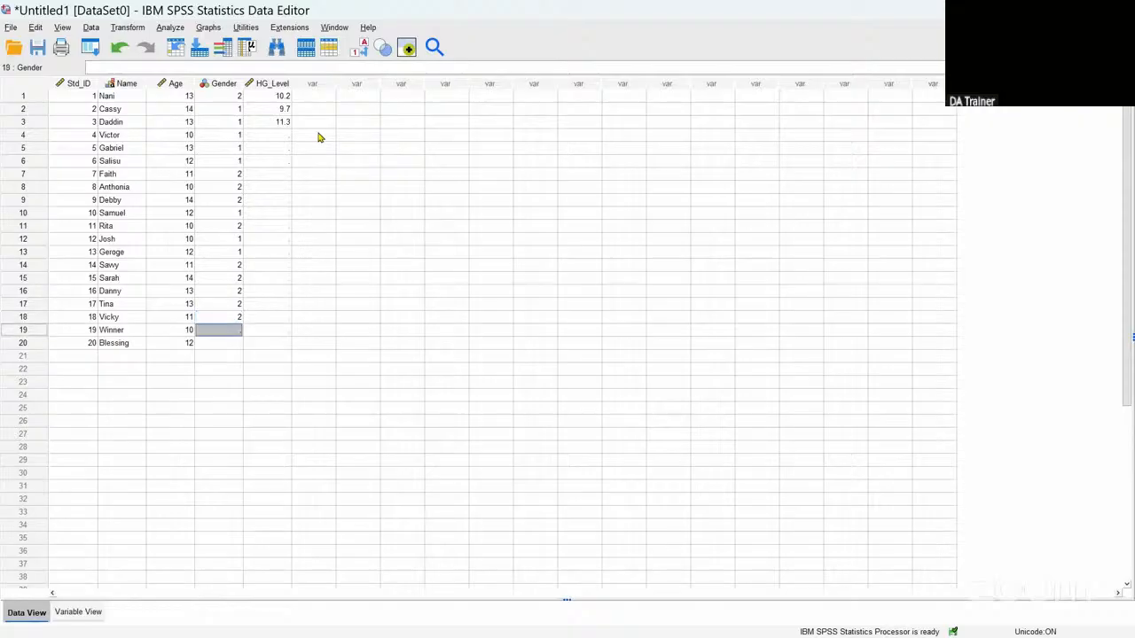
{"action": "type", "text": "1"}
{"action": "key", "text": "Return"}
{"action": "type", "text": "2"}
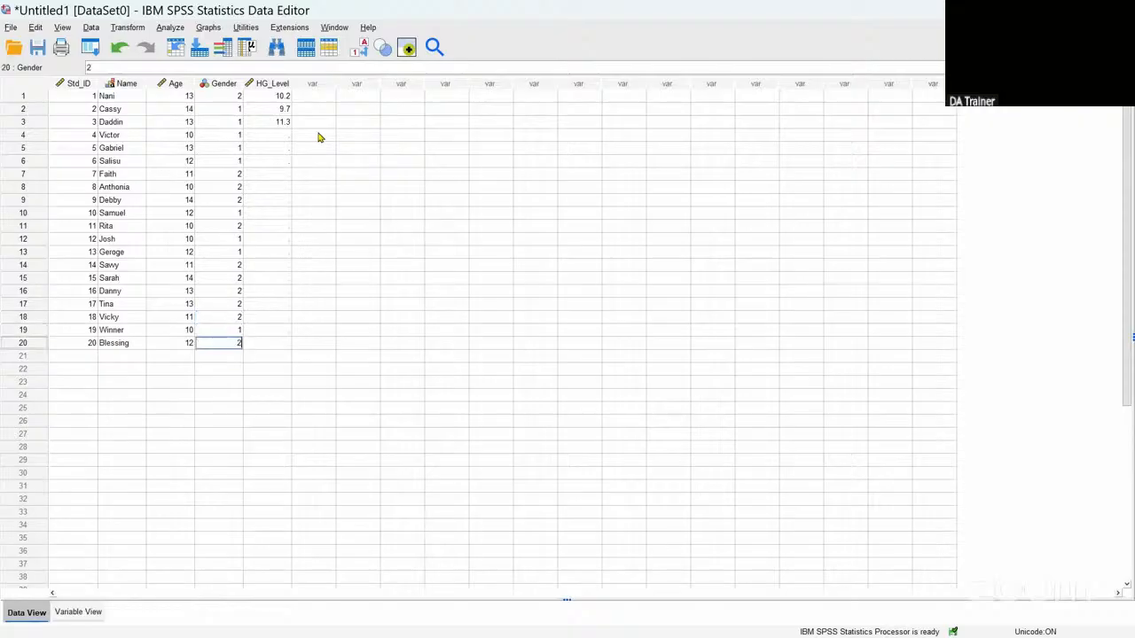
Step: Enter the HG_Level values 12.1, 13.2 and 11.3 for the students in rows 4 to 6
{"action": "key", "text": "Return"}
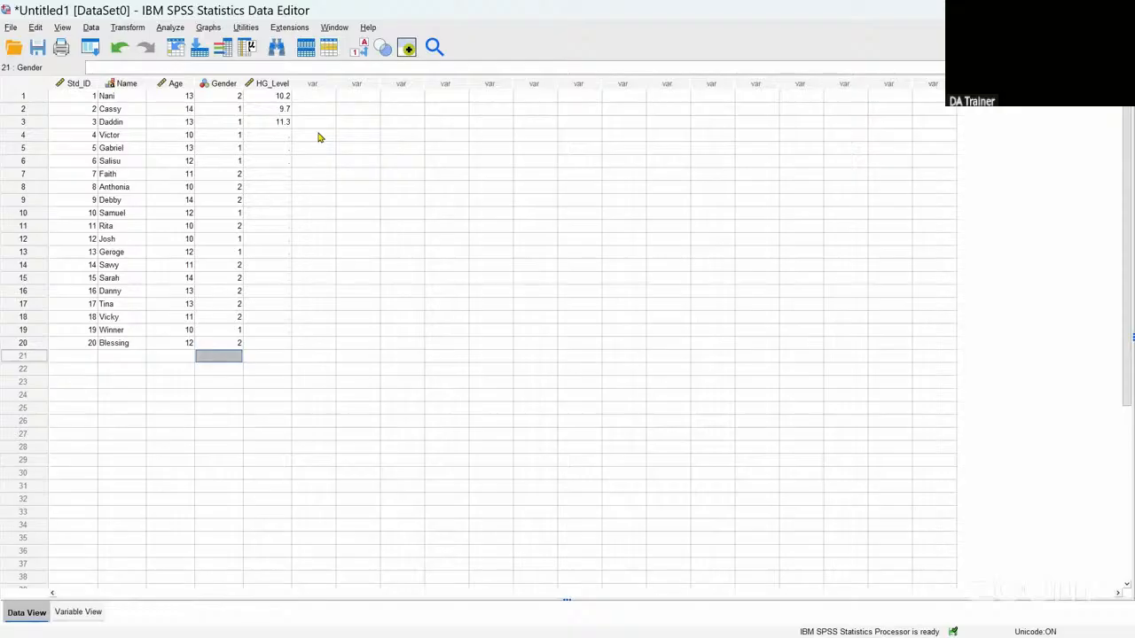
{"action": "left_click", "coordinate": [284, 136]}
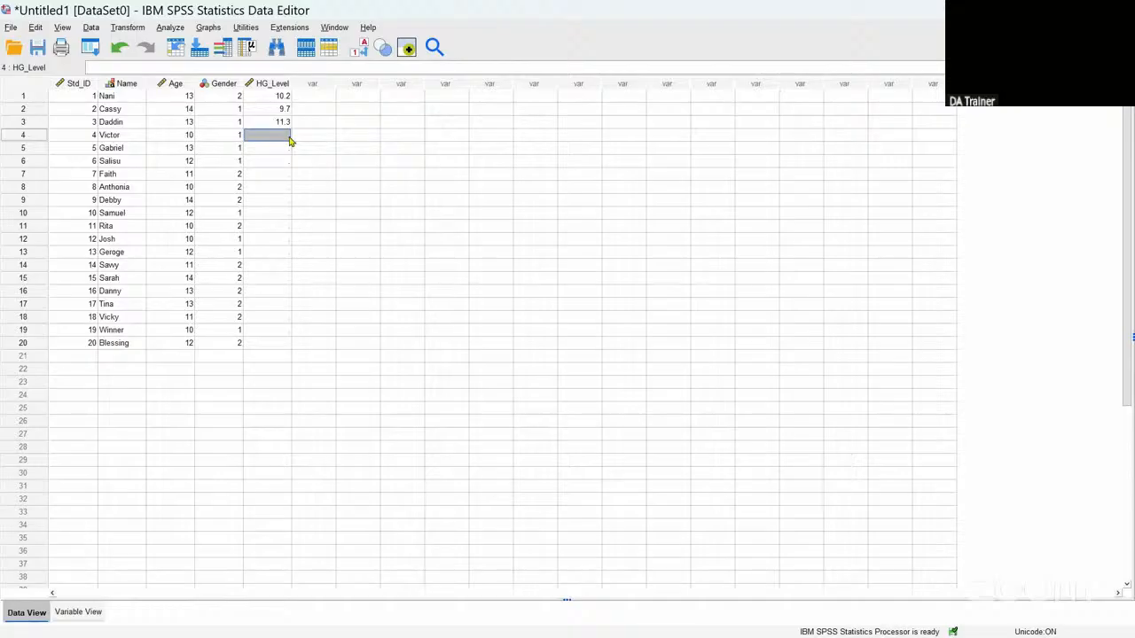
{"action": "type", "text": "12.0"}
{"action": "key", "text": "Return"}
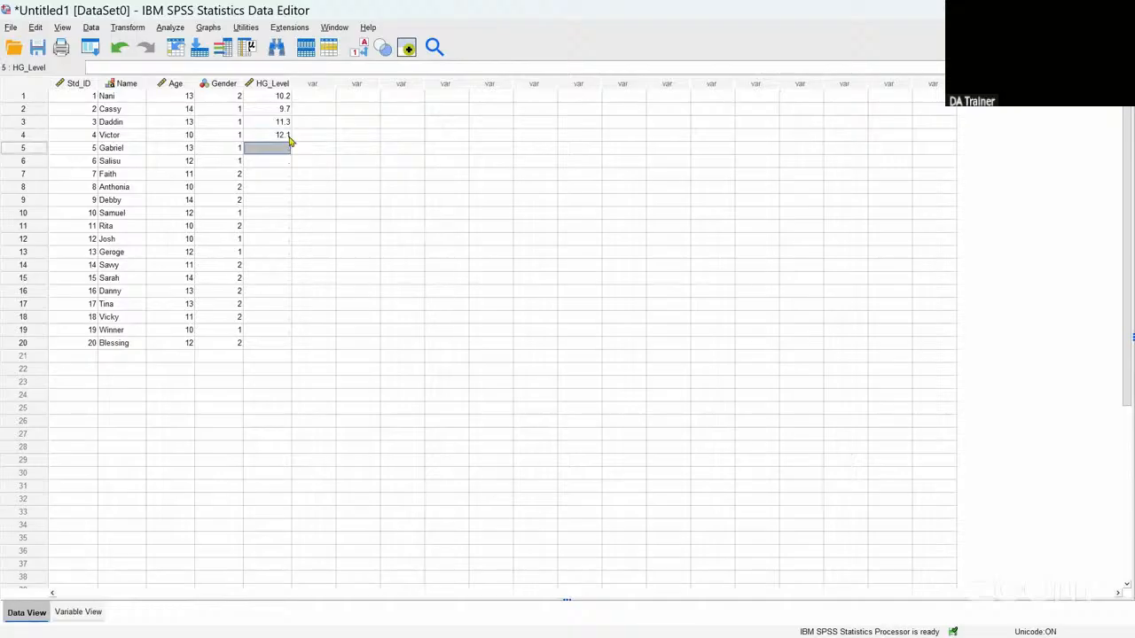
{"action": "type", "text": "13.0"}
{"action": "type", "text": ".2"}
{"action": "key", "text": "Return"}
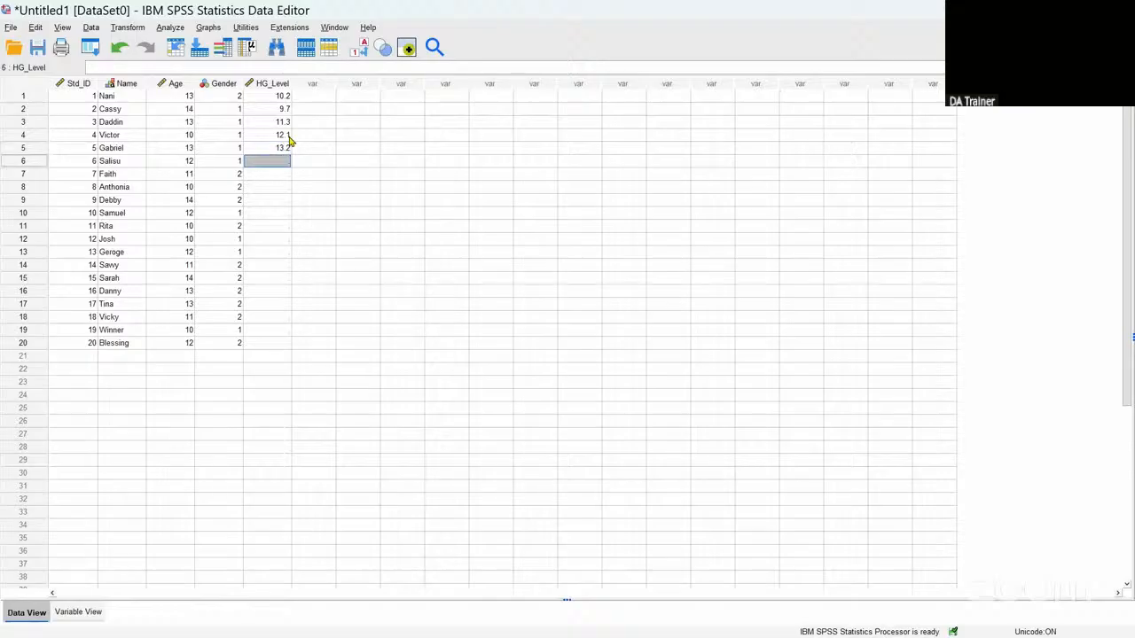
{"action": "type", "text": "14.0"}
{"action": "key", "text": "BackSpace"}
{"action": "type", "text": "11.3"}
{"action": "key", "text": "Return"}
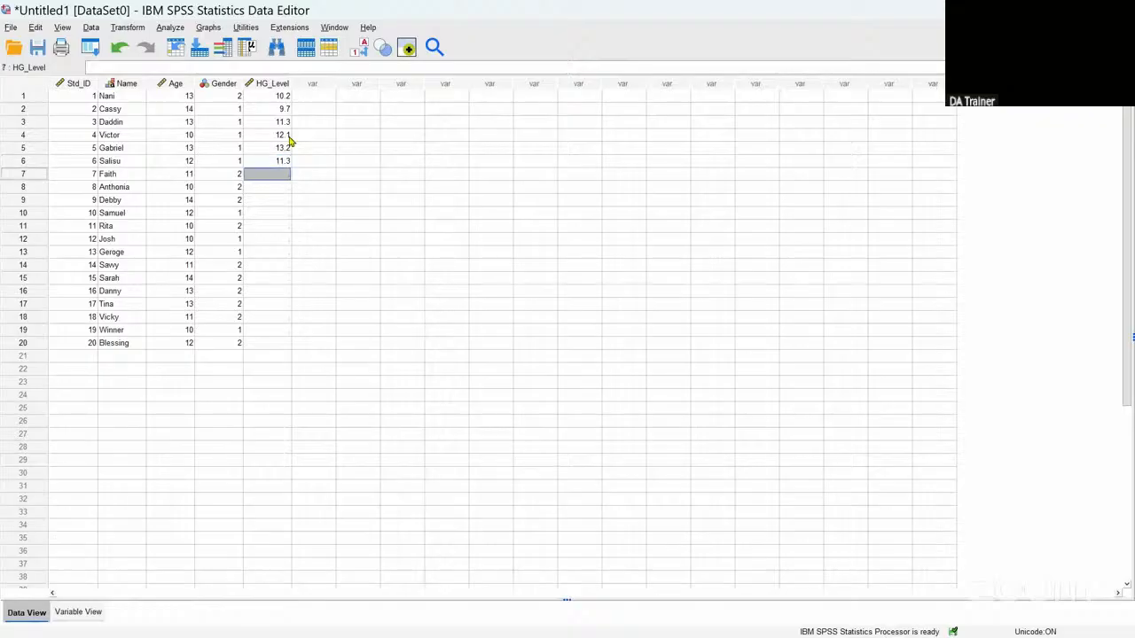
Step: Enter the HG_Level values 11.4, 12.1 and 13.3 for the students in rows 7 to 9
{"action": "type", "text": "11.4"}
{"action": "key", "text": "Return"}
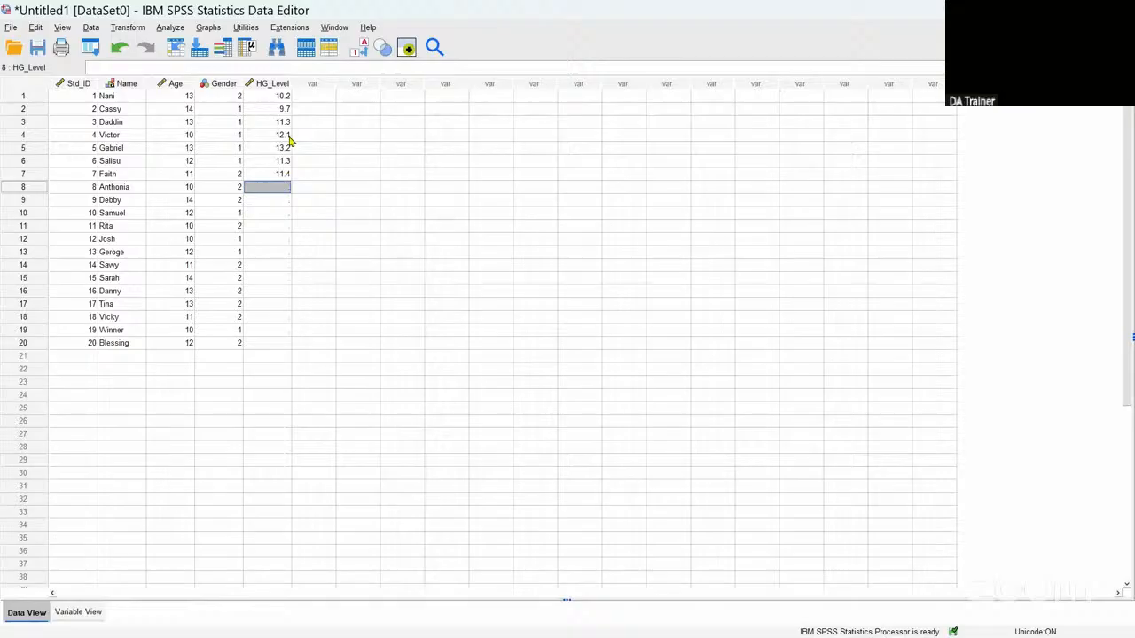
{"action": "type", "text": "12.1"}
{"action": "key", "text": "Return"}
{"action": "type", "text": "1"}
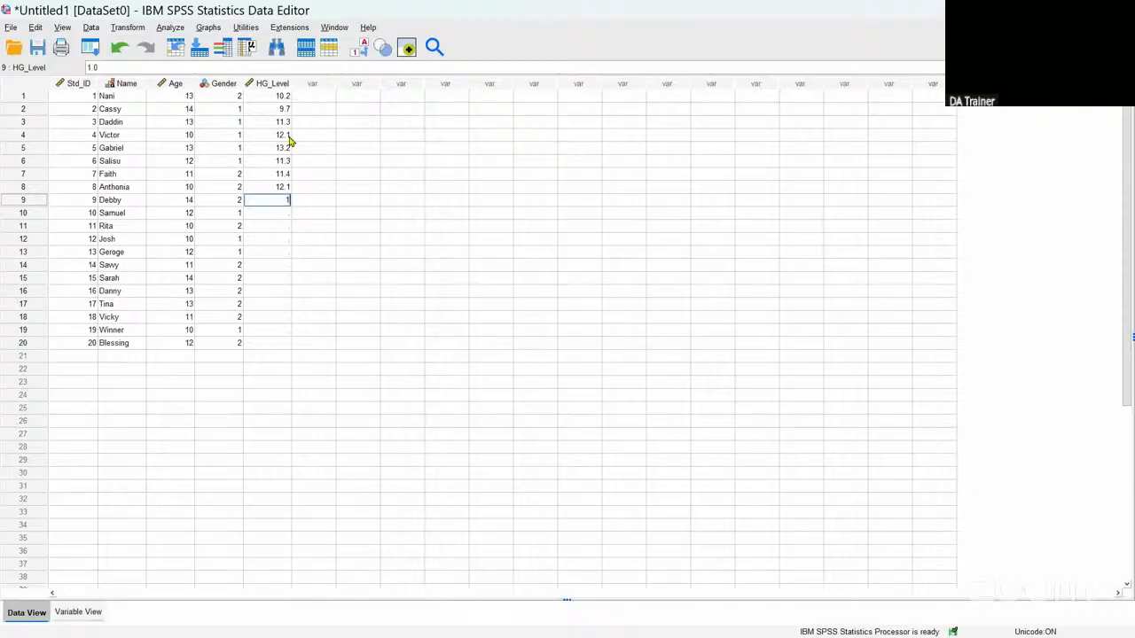
{"action": "type", "text": "3.3"}
{"action": "key", "text": "Return"}
Step: Enter the HG_Level values 14.1, 13.2 and 12.1 for the students in rows 10 to 12
{"action": "type", "text": "14"}
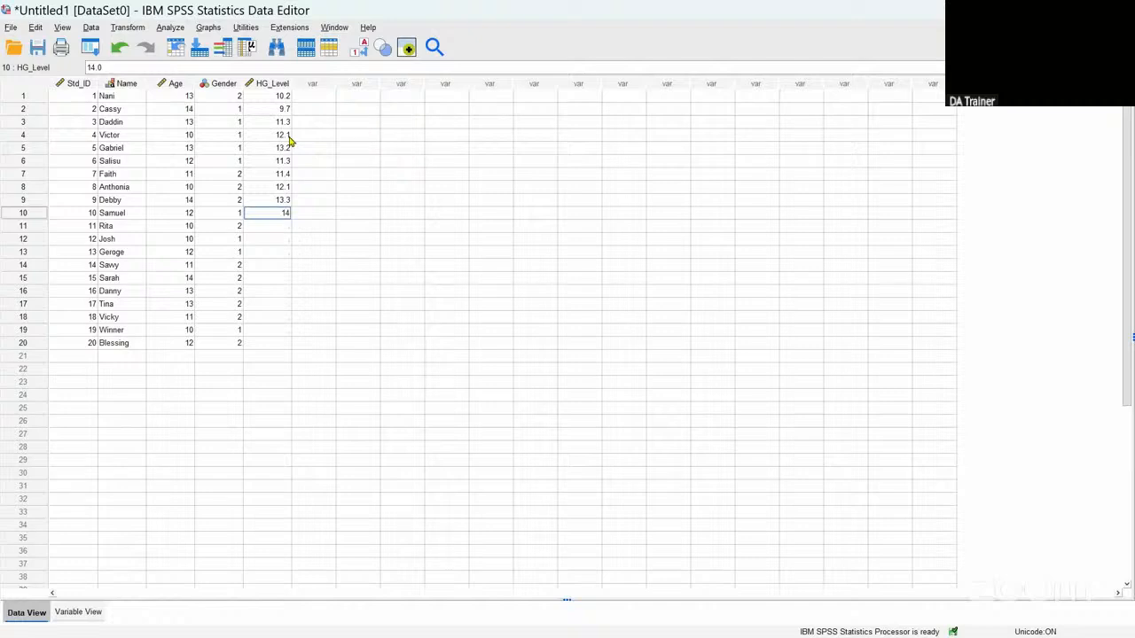
{"action": "type", "text": ".1"}
{"action": "key", "text": "Return"}
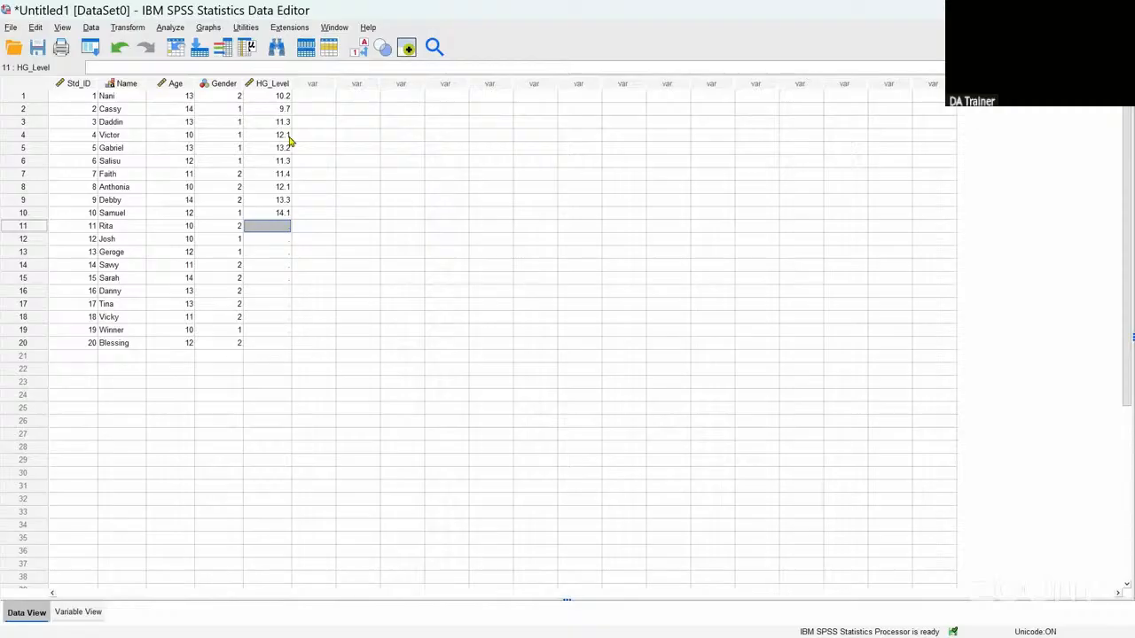
{"action": "type", "text": "13.2"}
{"action": "key", "text": "Return"}
{"action": "type", "text": "12"}
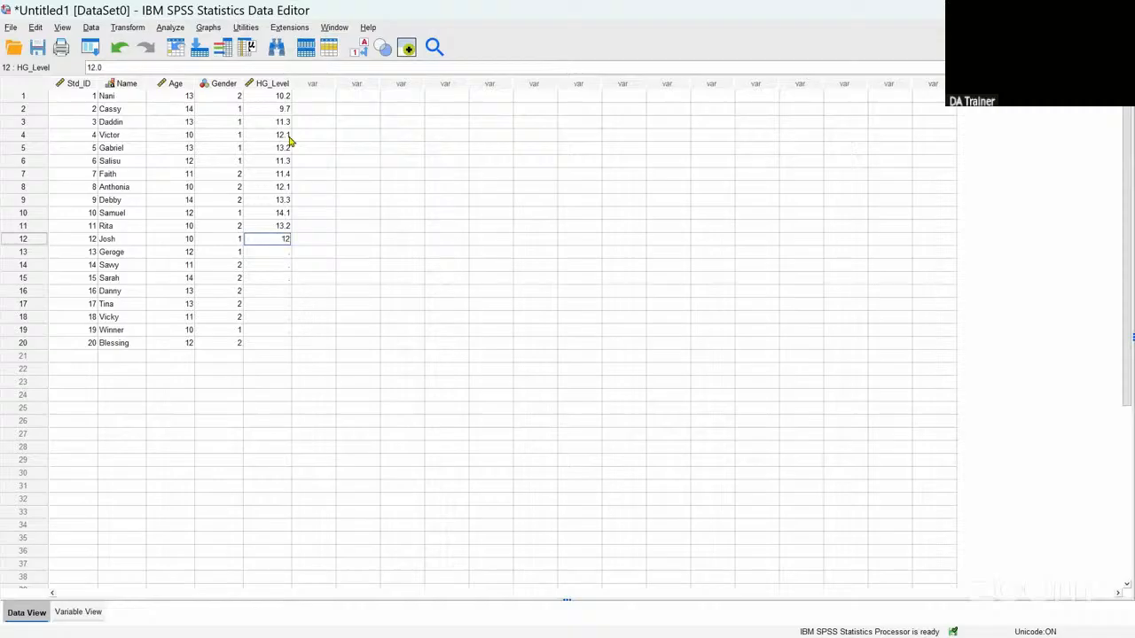
{"action": "type", "text": ".1"}
{"action": "key", "text": "Return"}
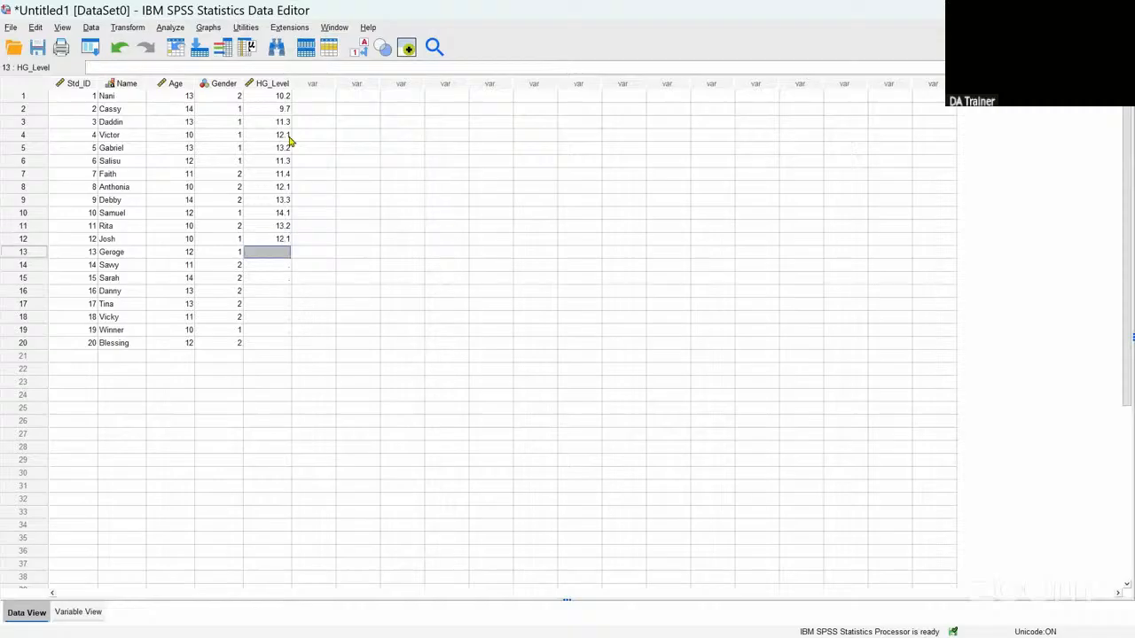
Step: Enter the HG_Level values 11.0, 9.8 and 9.8 for the students in rows 13 to 15
{"action": "type", "text": "11.0"}
{"action": "key", "text": "Return"}
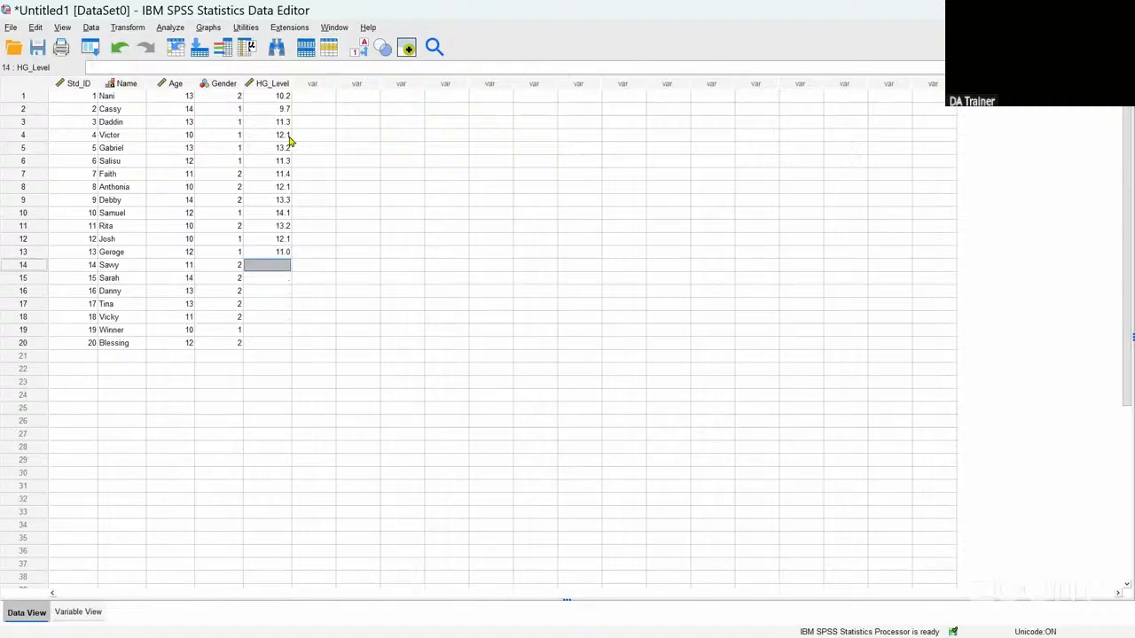
{"action": "type", "text": "9.8"}
{"action": "key", "text": "Return"}
{"action": "type", "text": "9.8"}
{"action": "key", "text": "Return"}
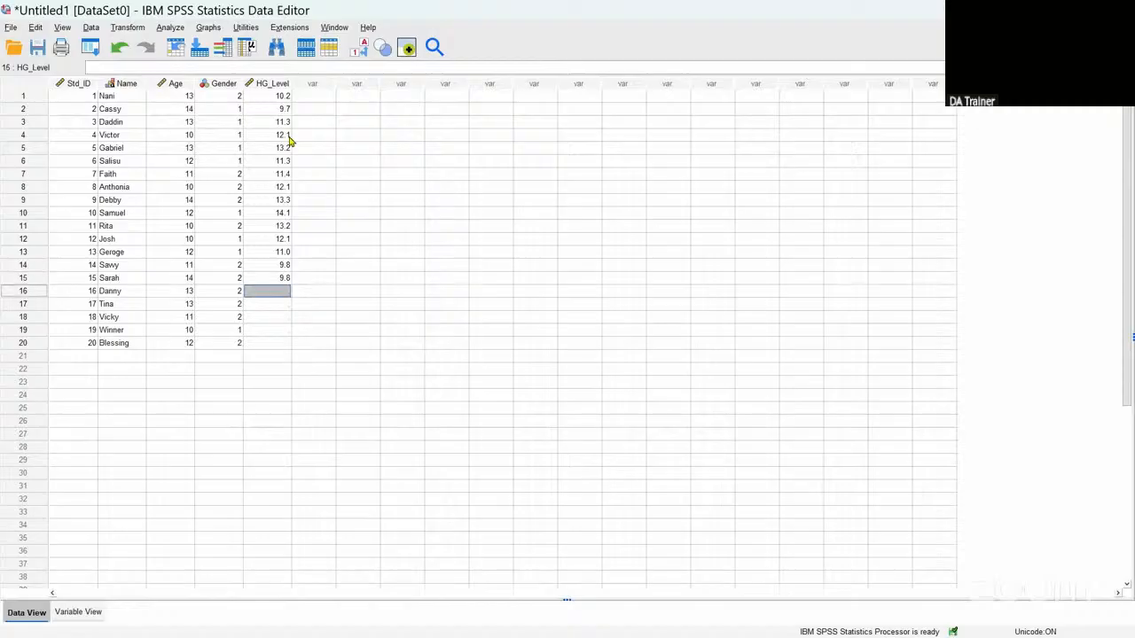
Step: Enter the HG_Level values 9.9, 10.5 and 10.6 for the students in rows 16 to 18
{"action": "type", "text": "9.9"}
{"action": "key", "text": "Return"}
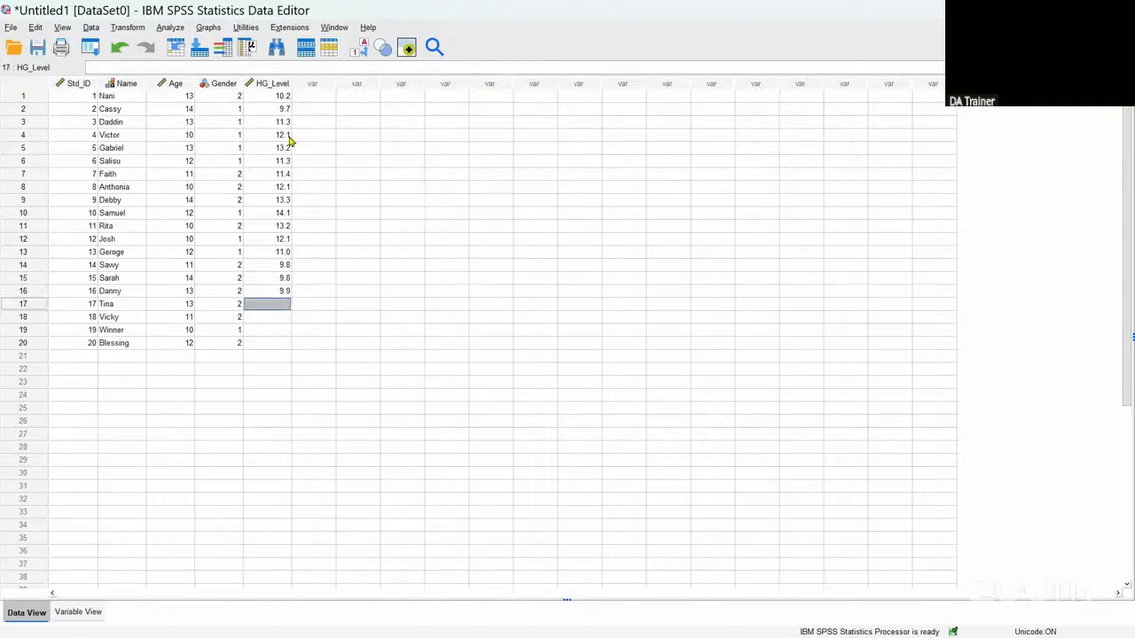
{"action": "type", "text": "10.5"}
{"action": "key", "text": "Return"}
{"action": "type", "text": "10"}
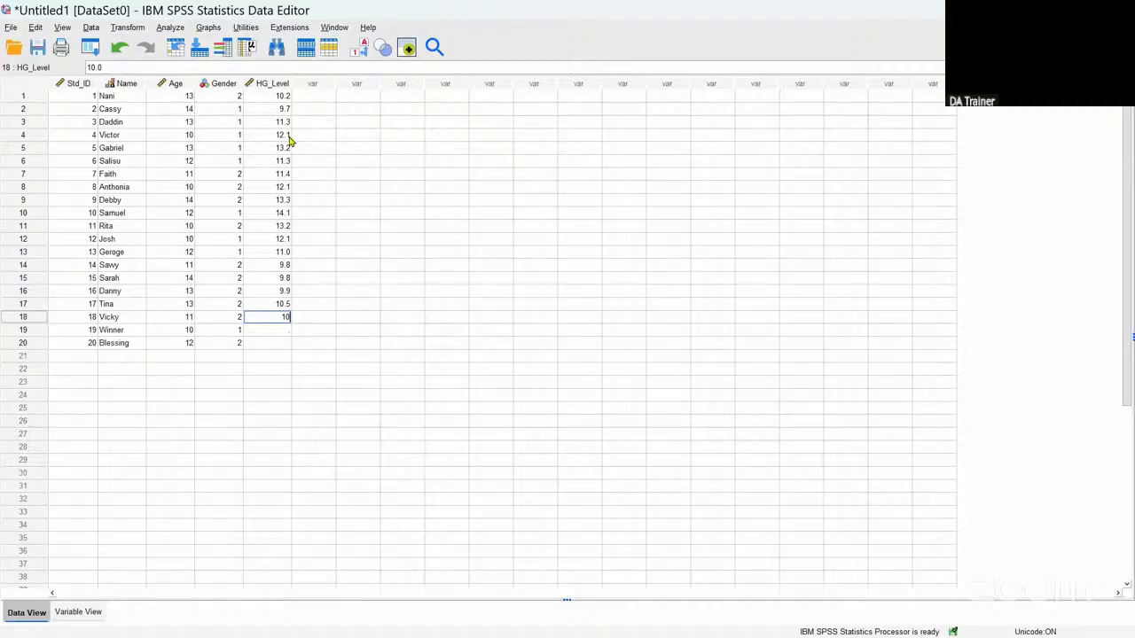
{"action": "type", "text": ".6"}
{"action": "key", "text": "Return"}
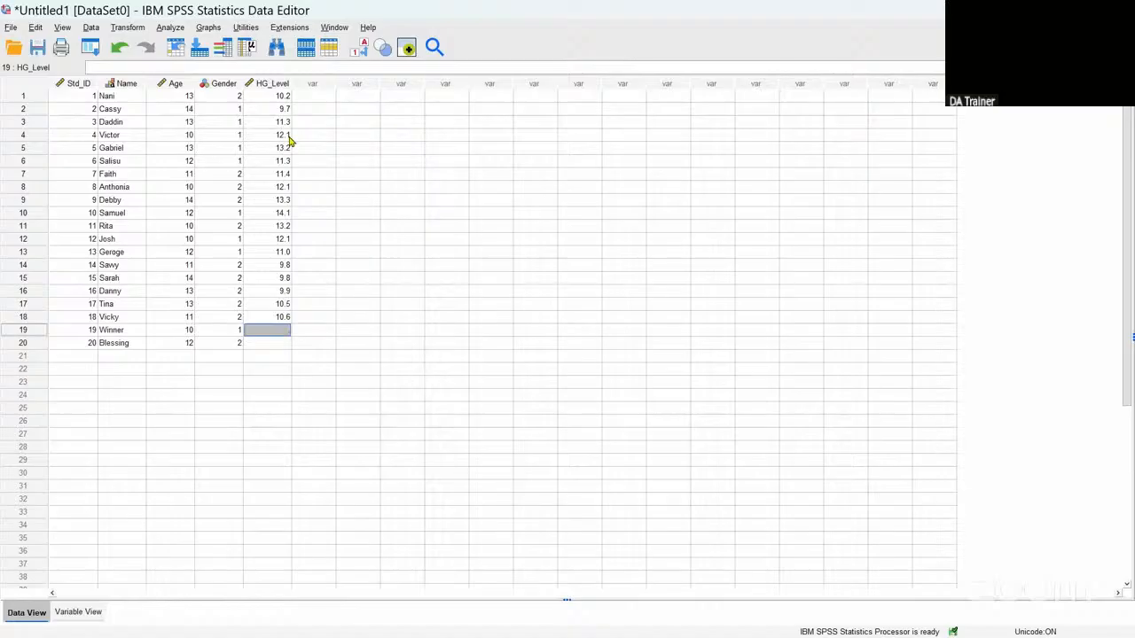
Step: Complete the HG_Level column with 12.3 in row 19 and 11.2 in row 20
{"action": "type", "text": "12.0"}
{"action": "type", "text": ".3"}
{"action": "key", "text": "Return"}
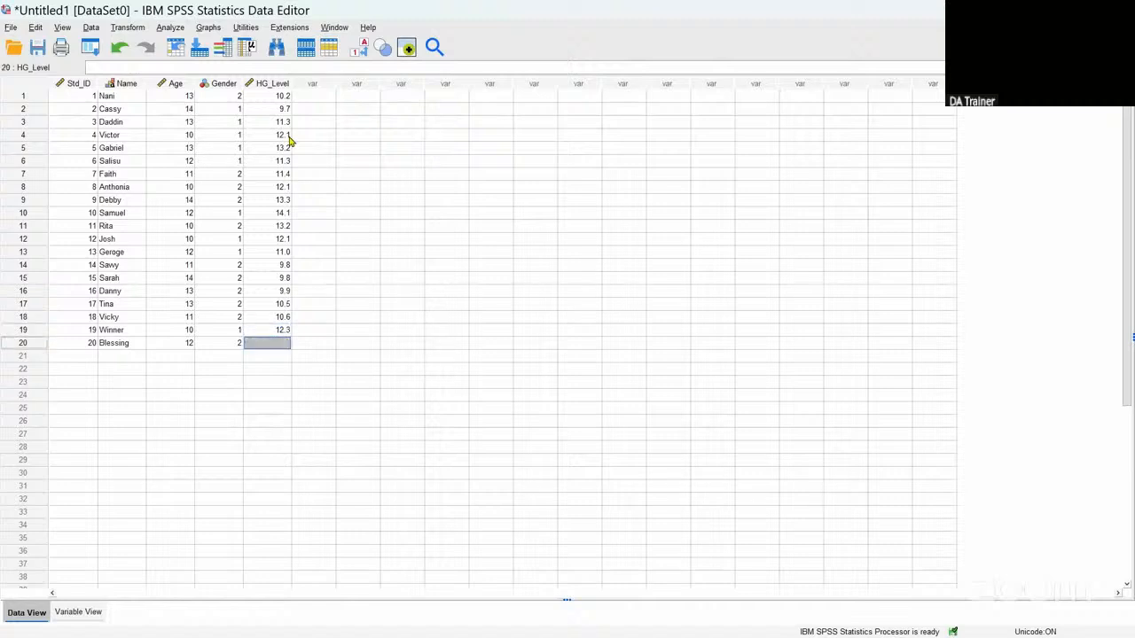
{"action": "type", "text": "11.2"}
{"action": "left_click", "coordinate": [278, 160]}
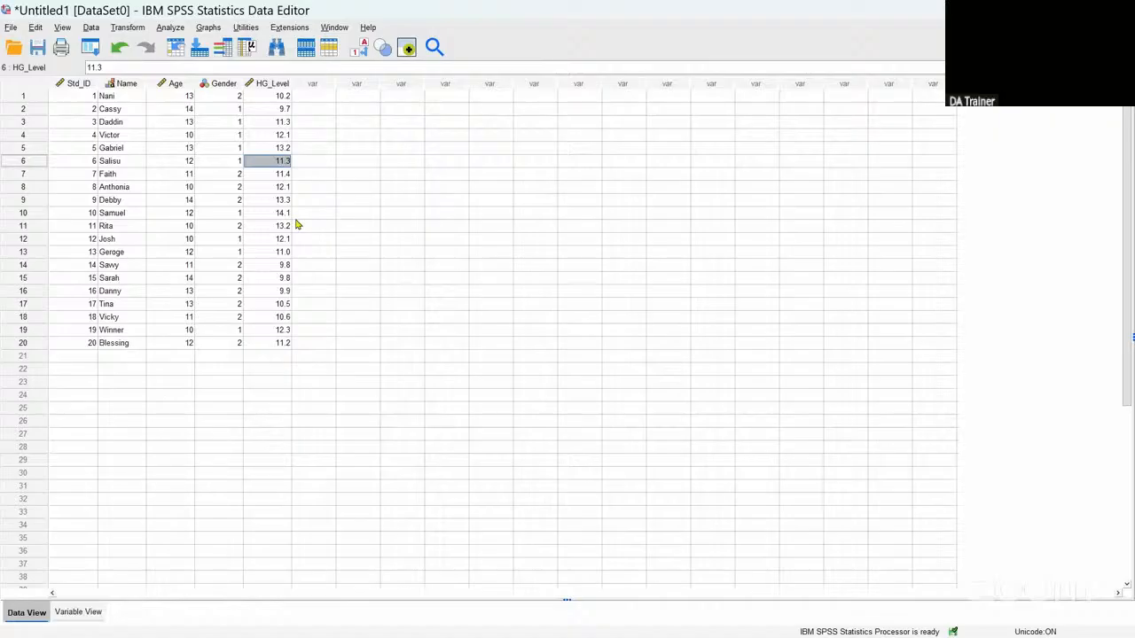
{"action": "left_click", "coordinate": [362, 174]}
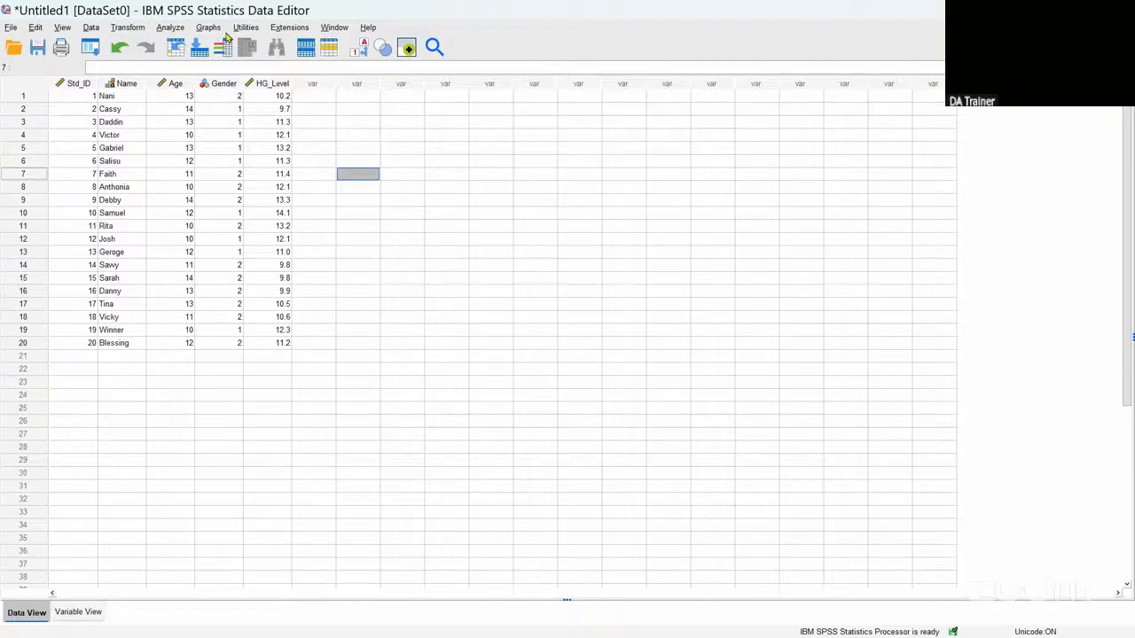
Step: Turn on the display of value labels so the Gender column shows Male and Female instead of codes
{"action": "left_click", "coordinate": [11, 29]}
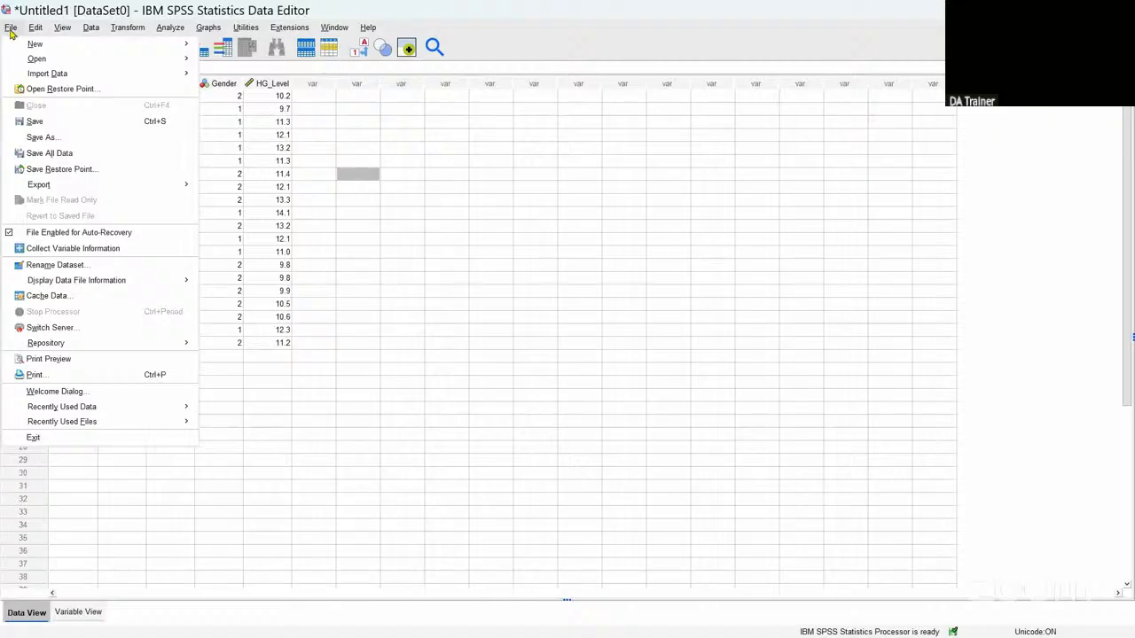
{"action": "mouse_move", "coordinate": [50, 33]}
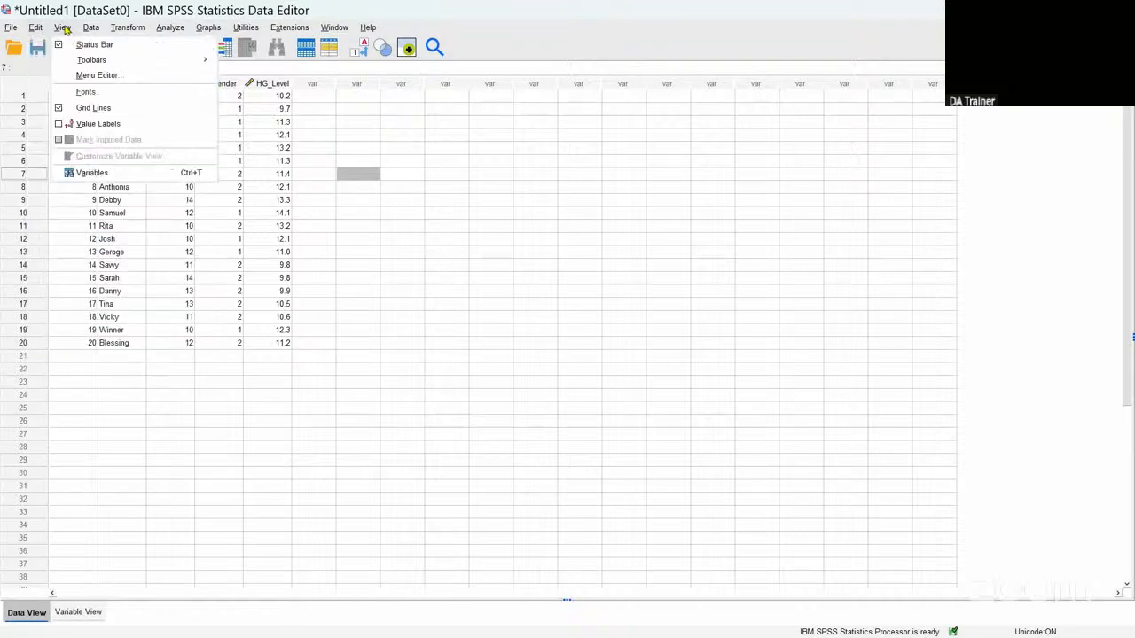
{"action": "left_click", "coordinate": [78, 126]}
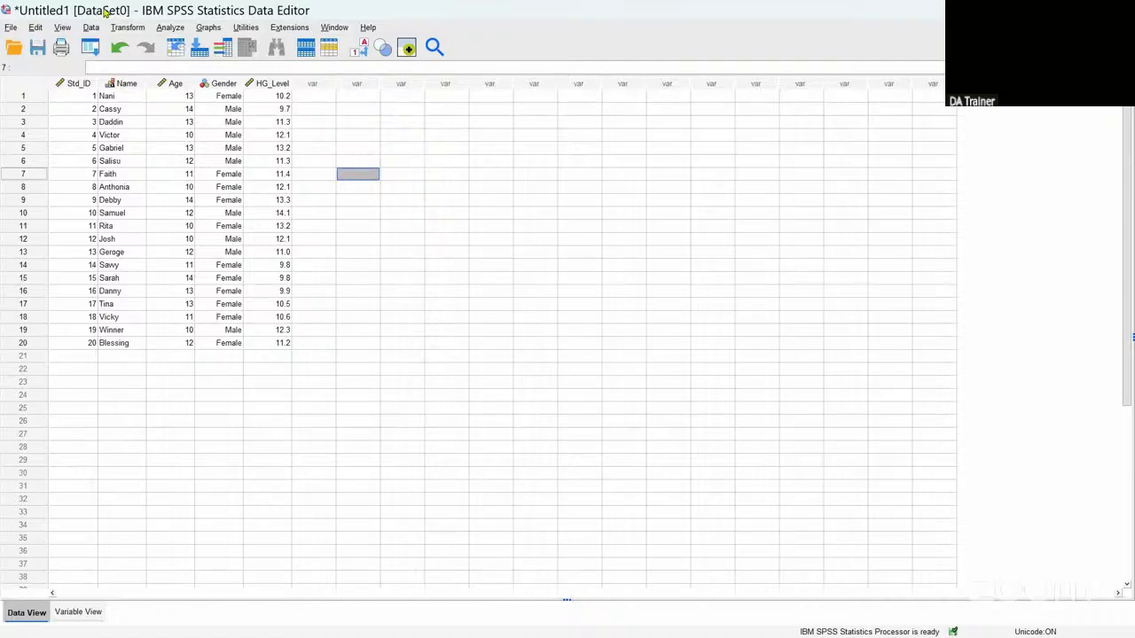
{"action": "left_click", "coordinate": [62, 28]}
{"action": "left_click", "coordinate": [63, 30]}
{"action": "left_click", "coordinate": [63, 30]}
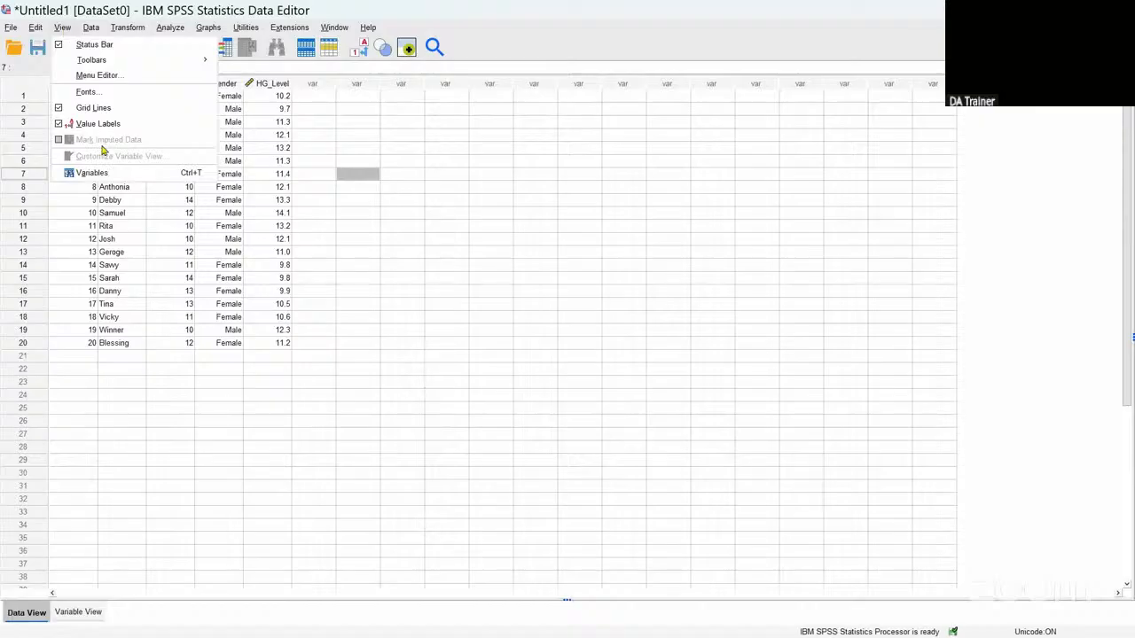
{"action": "left_click", "coordinate": [90, 28]}
{"action": "mouse_move", "coordinate": [50, 31]}
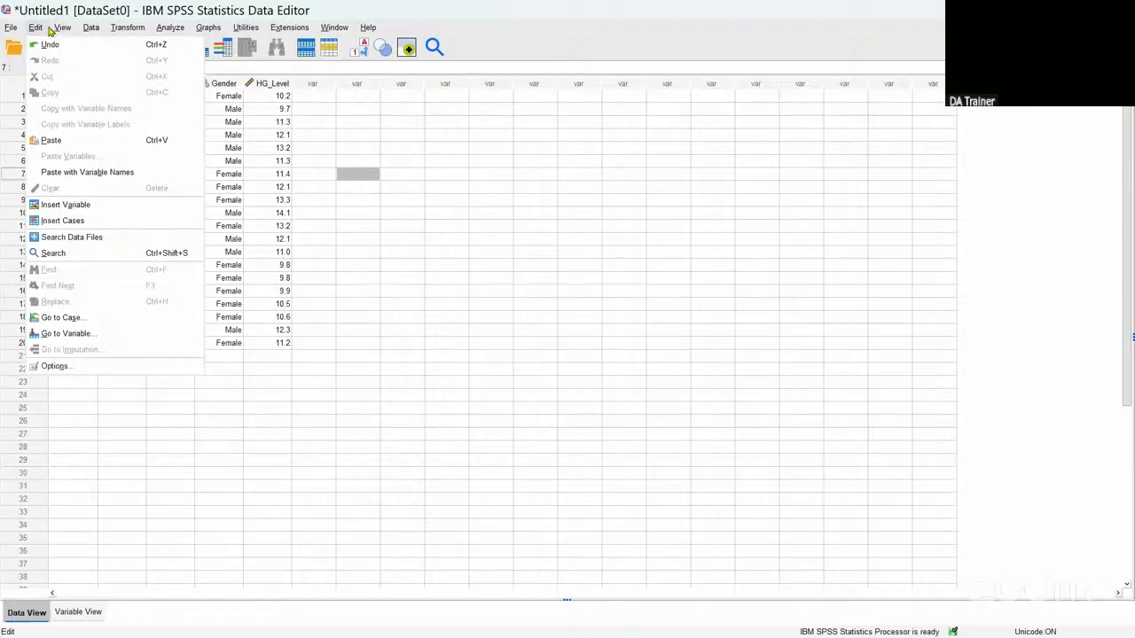
{"action": "mouse_move", "coordinate": [95, 64]}
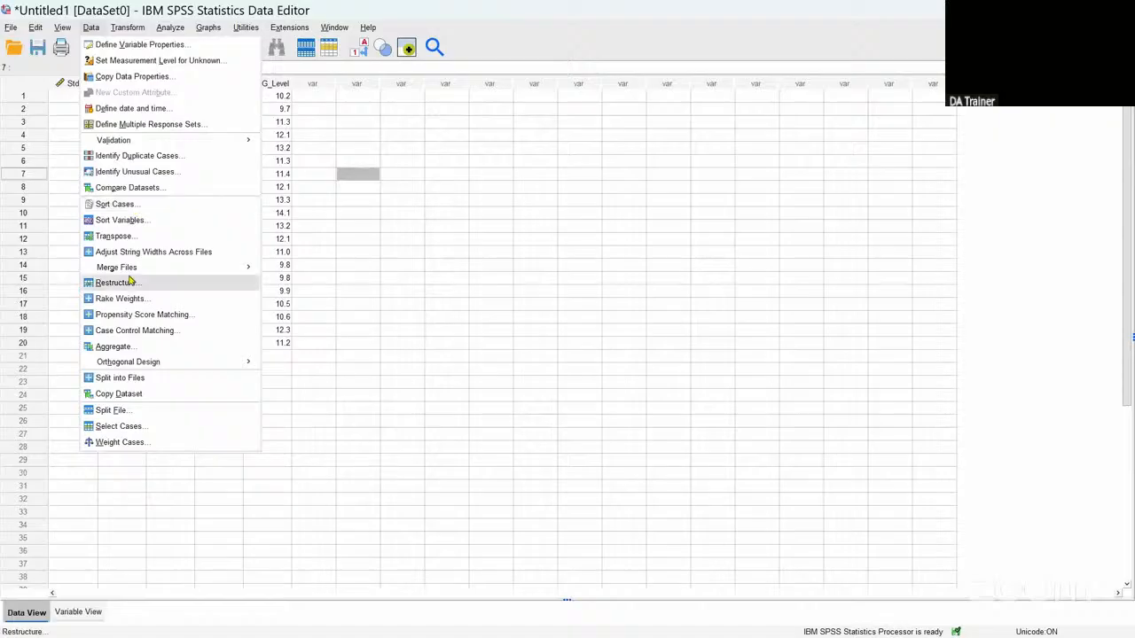
{"action": "mouse_move", "coordinate": [132, 276]}
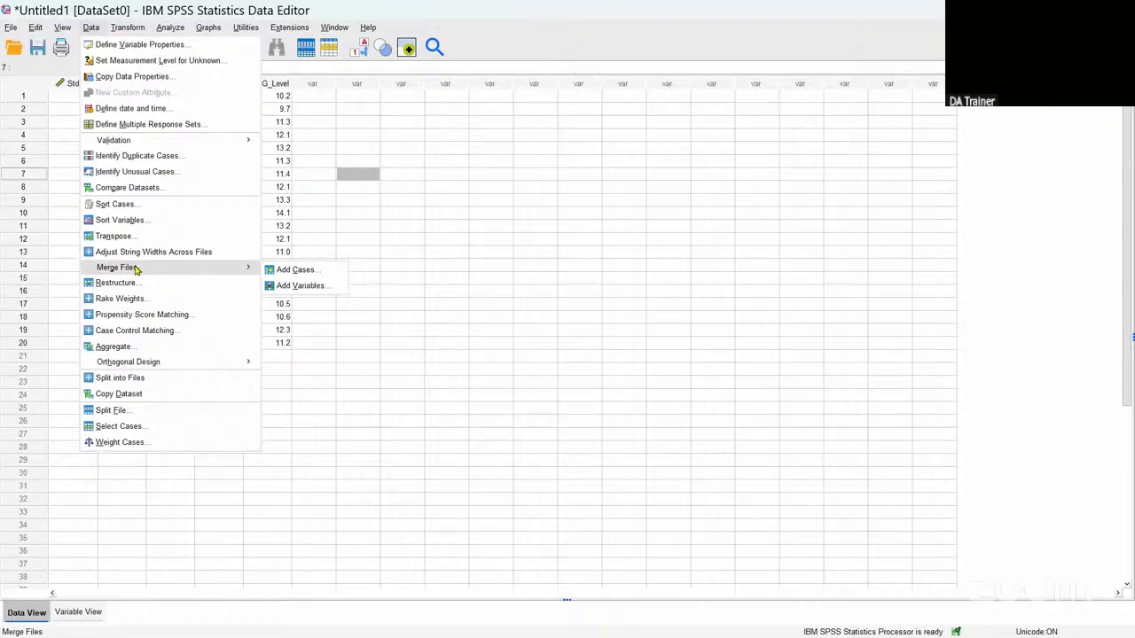
{"action": "mouse_move", "coordinate": [133, 28]}
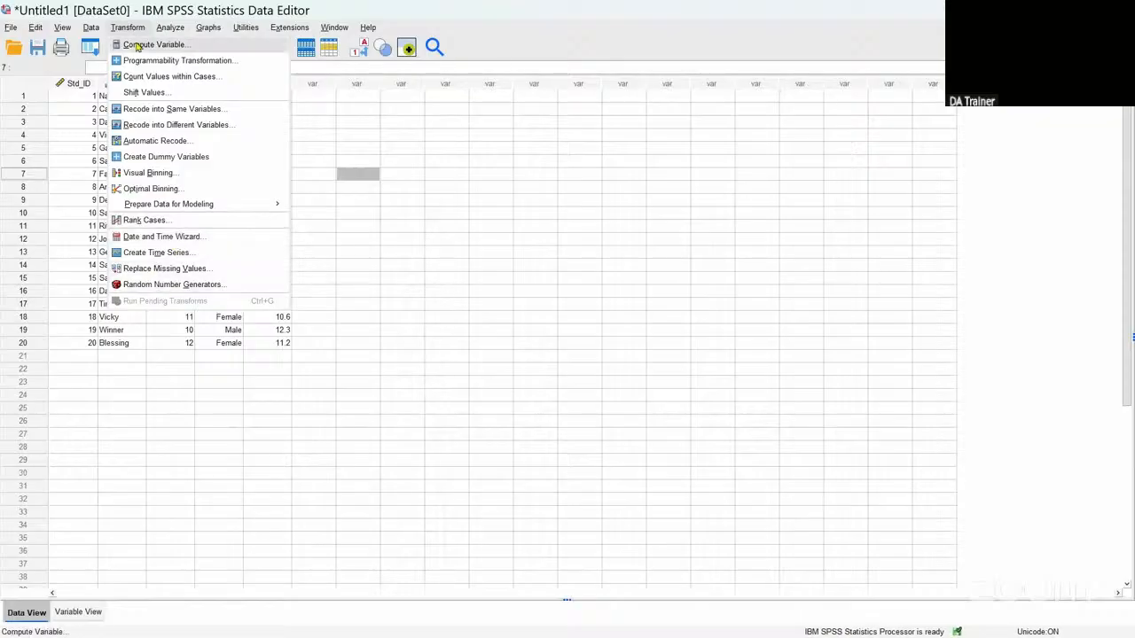
{"action": "mouse_move", "coordinate": [172, 32]}
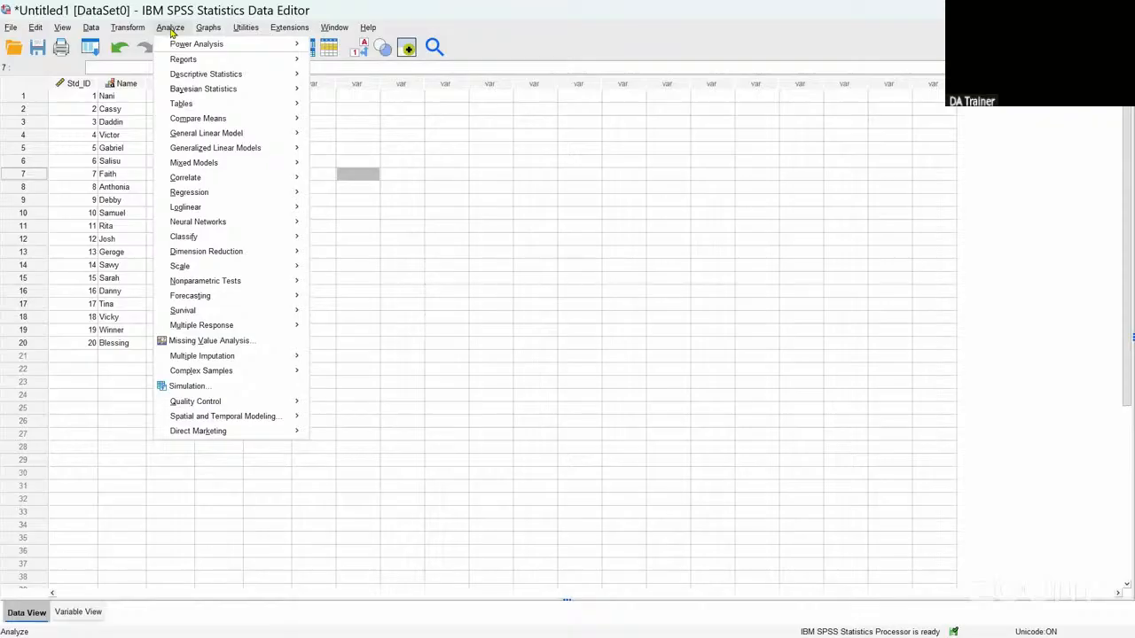
{"action": "mouse_move", "coordinate": [202, 49]}
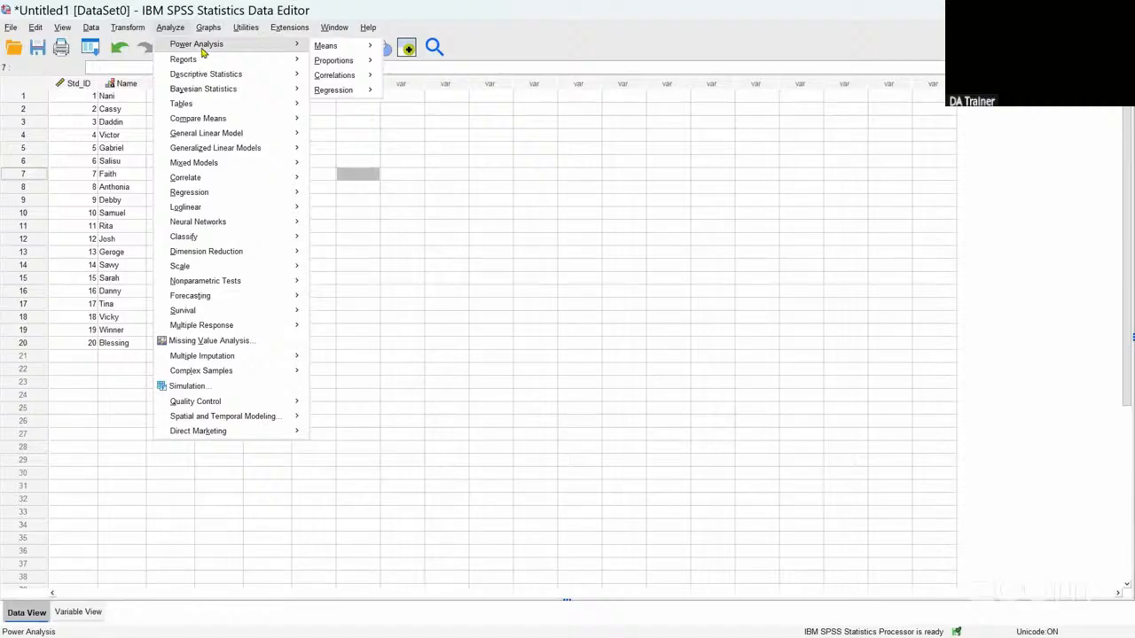
{"action": "mouse_move", "coordinate": [368, 52]}
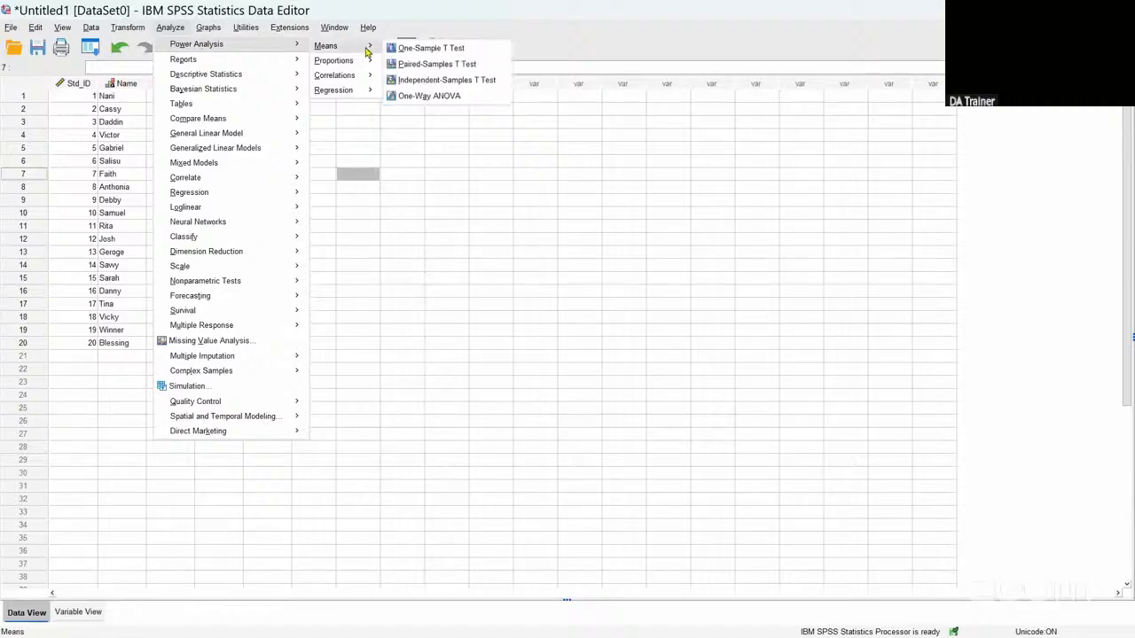
{"action": "mouse_move", "coordinate": [232, 81]}
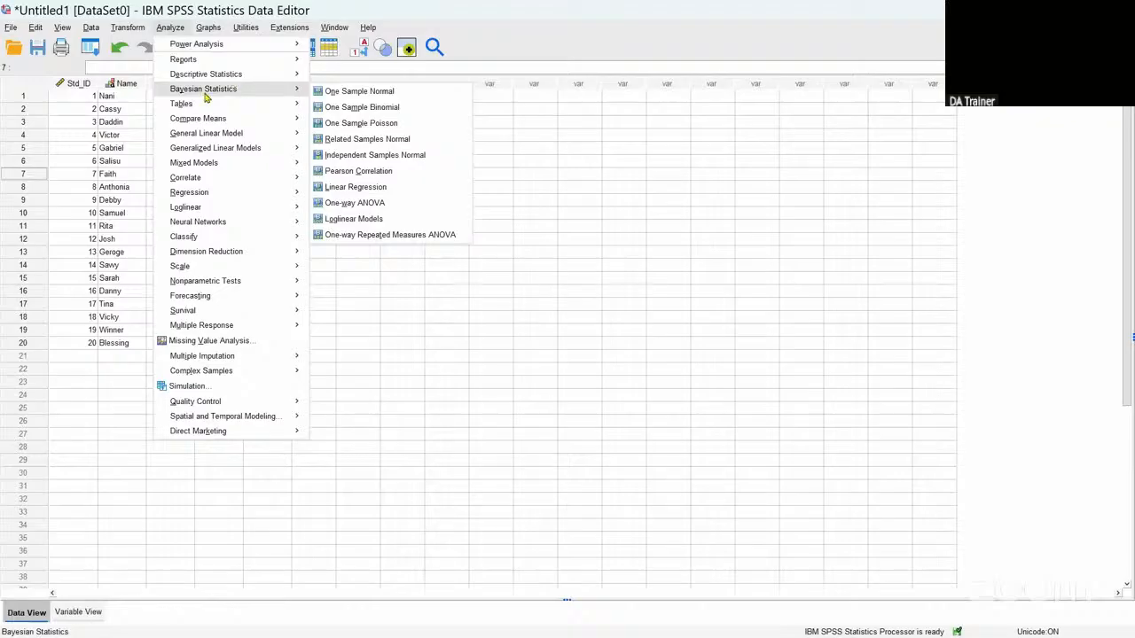
{"action": "mouse_move", "coordinate": [238, 139]}
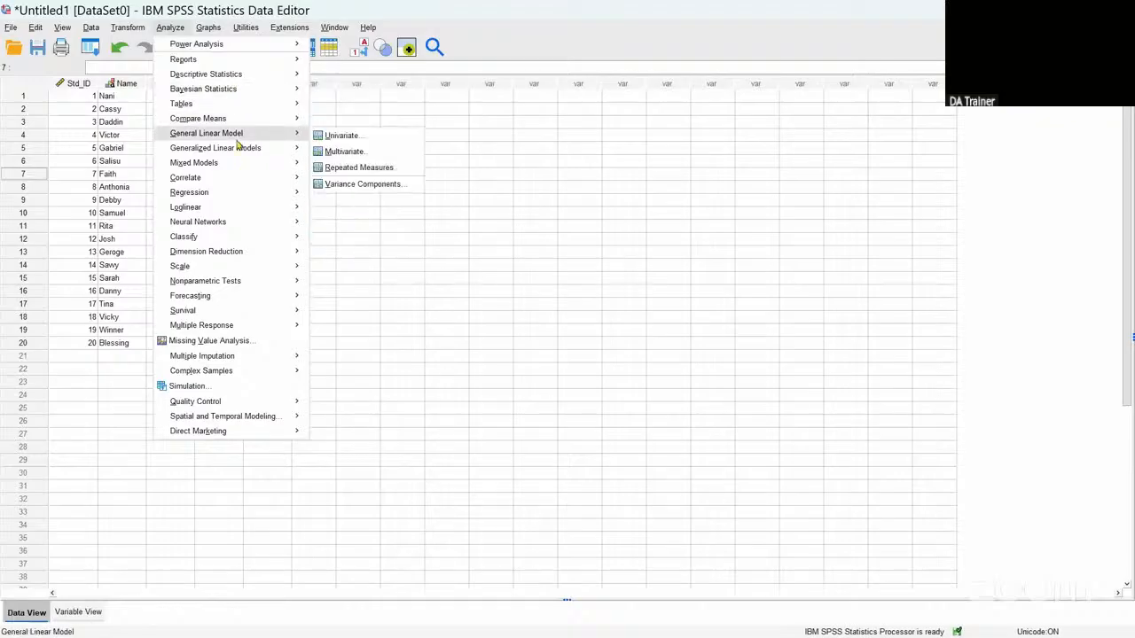
{"action": "mouse_move", "coordinate": [209, 166]}
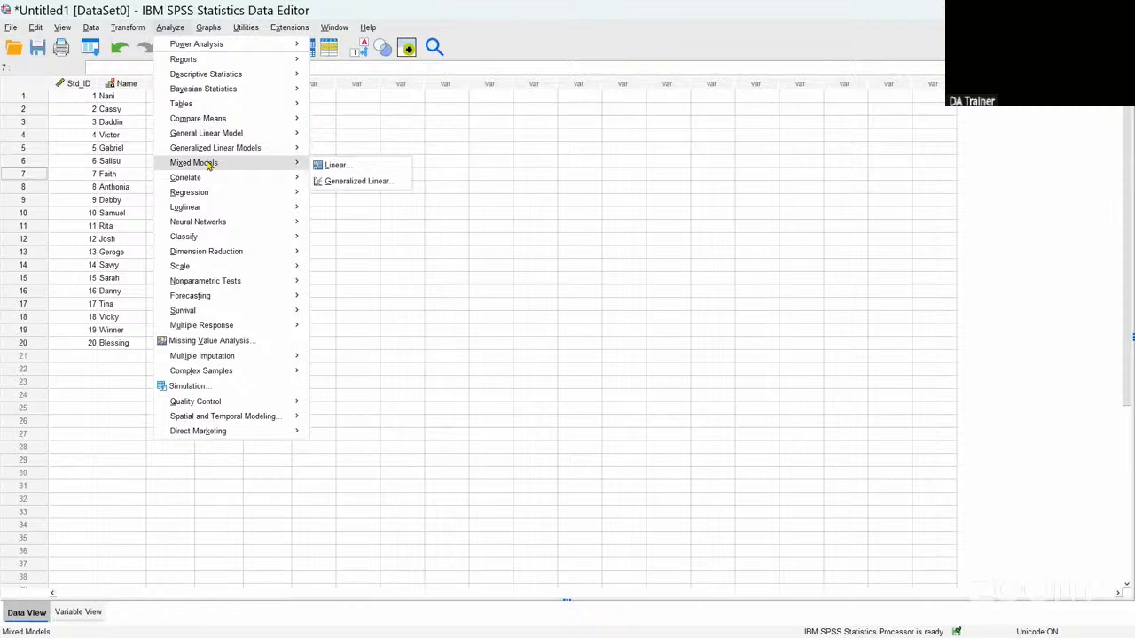
{"action": "mouse_move", "coordinate": [189, 225]}
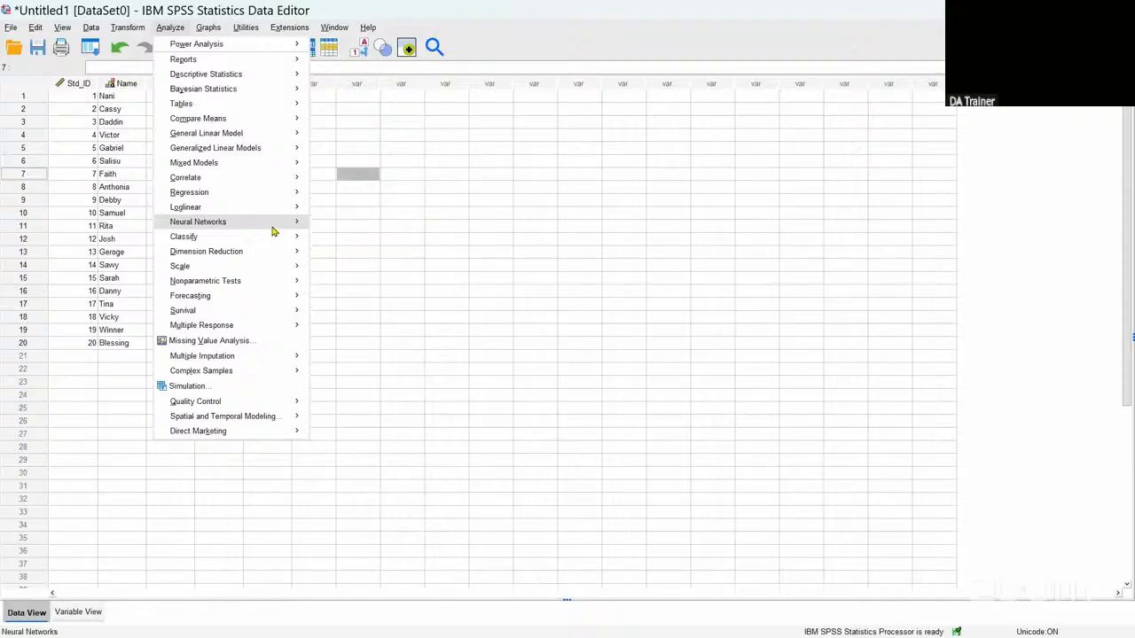
{"action": "mouse_move", "coordinate": [273, 229]}
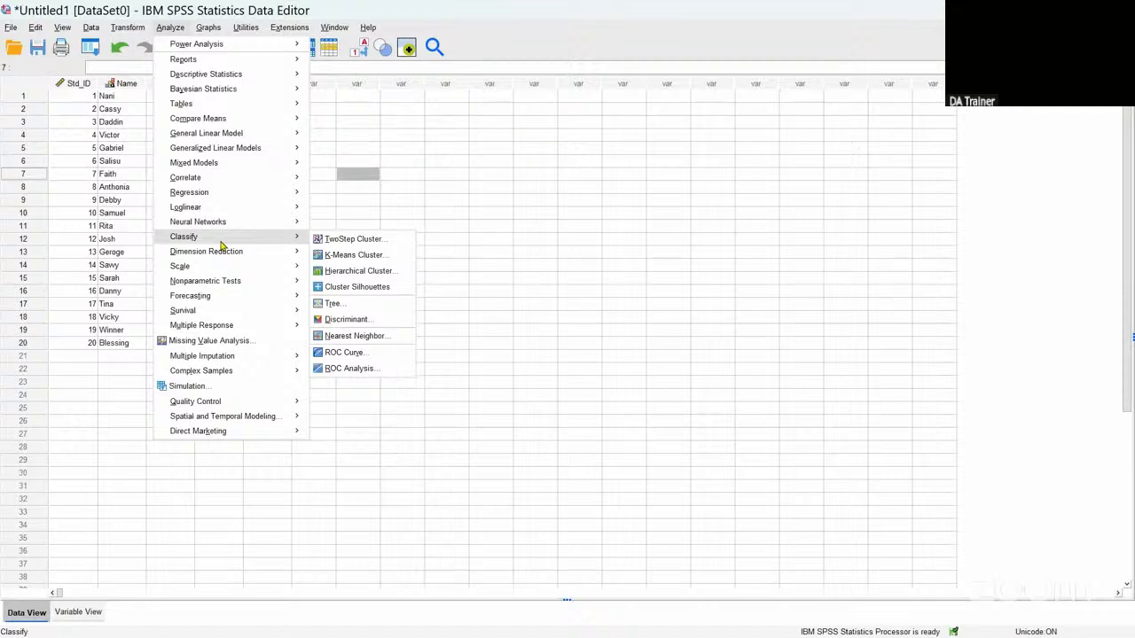
Step: Examine the available analysis commands, including Forecasting, Survival, Missing Value Analysis and Regression, plus the graph and utility commands
{"action": "mouse_move", "coordinate": [237, 304]}
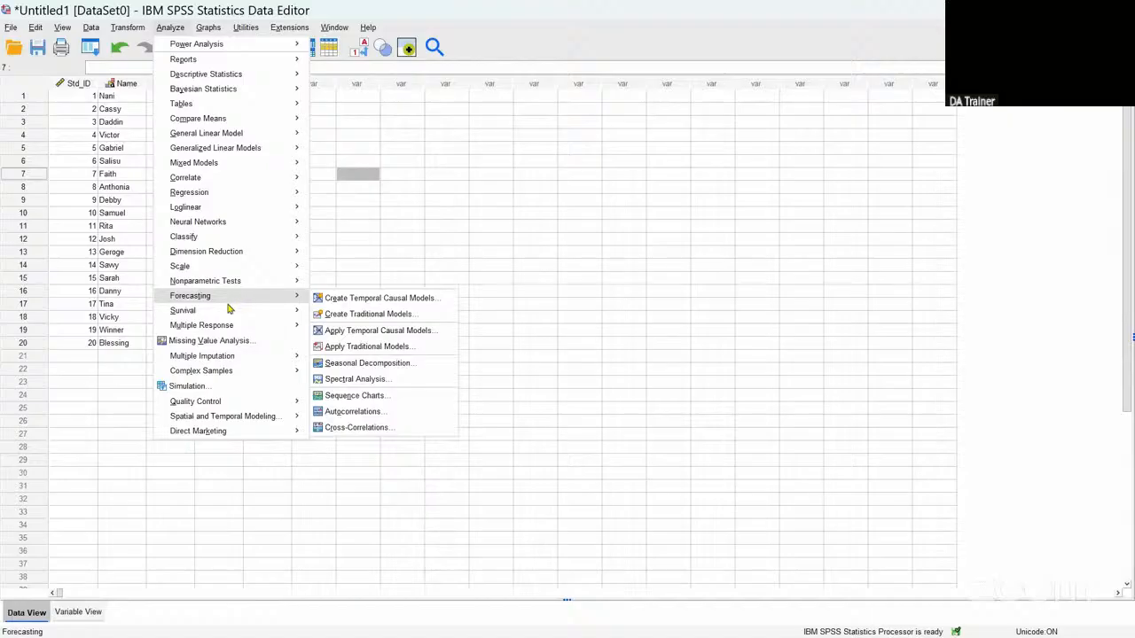
{"action": "mouse_move", "coordinate": [193, 316]}
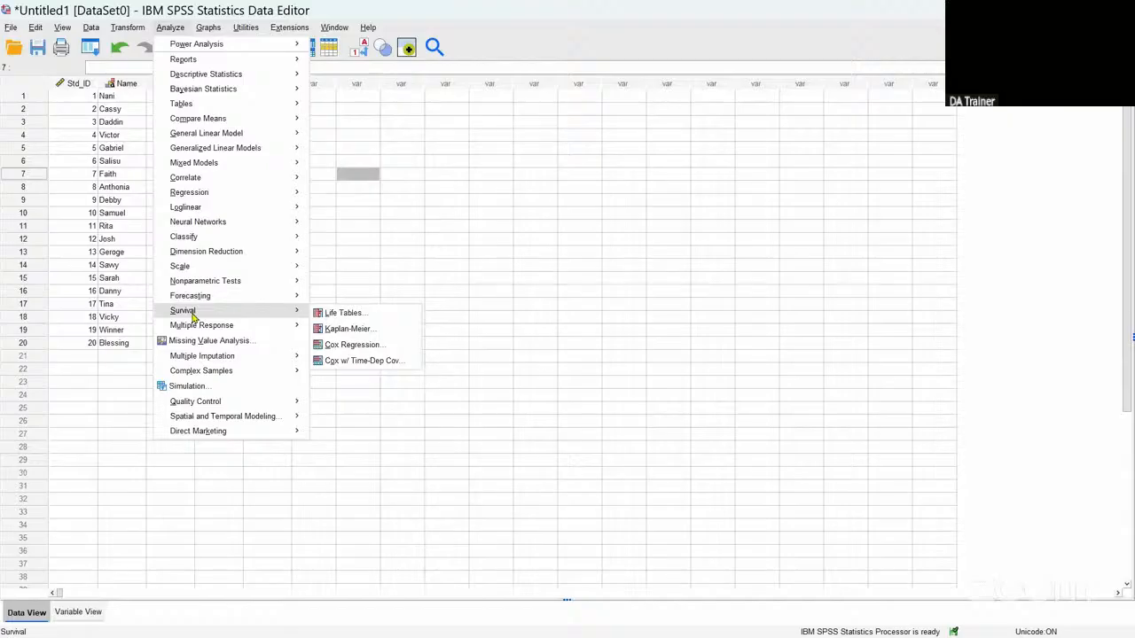
{"action": "mouse_move", "coordinate": [188, 328]}
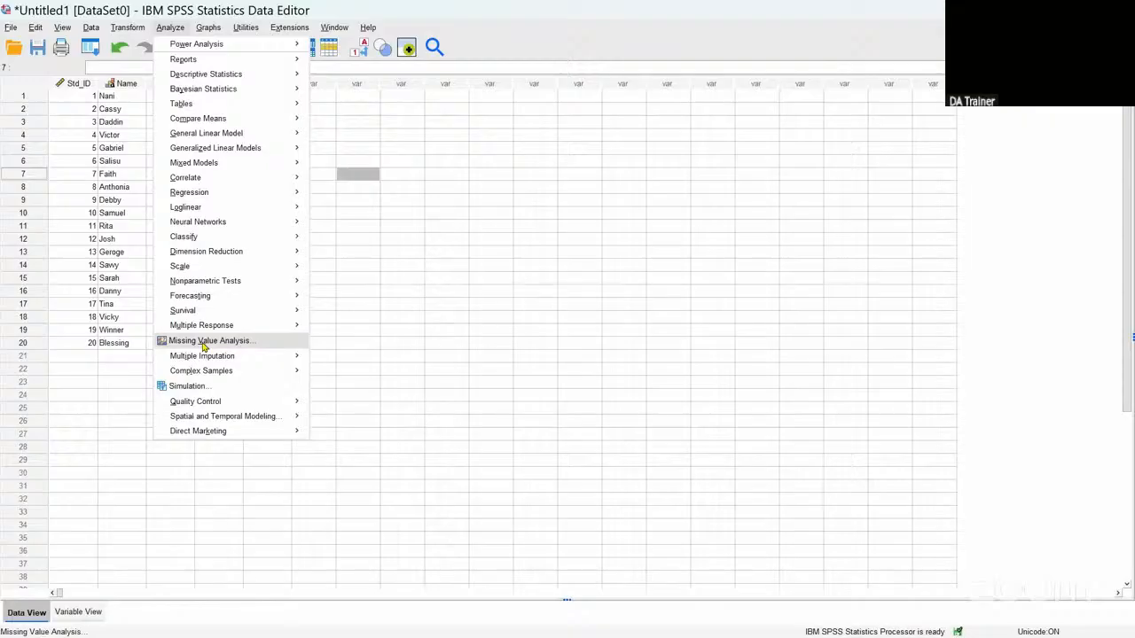
{"action": "mouse_move", "coordinate": [218, 372]}
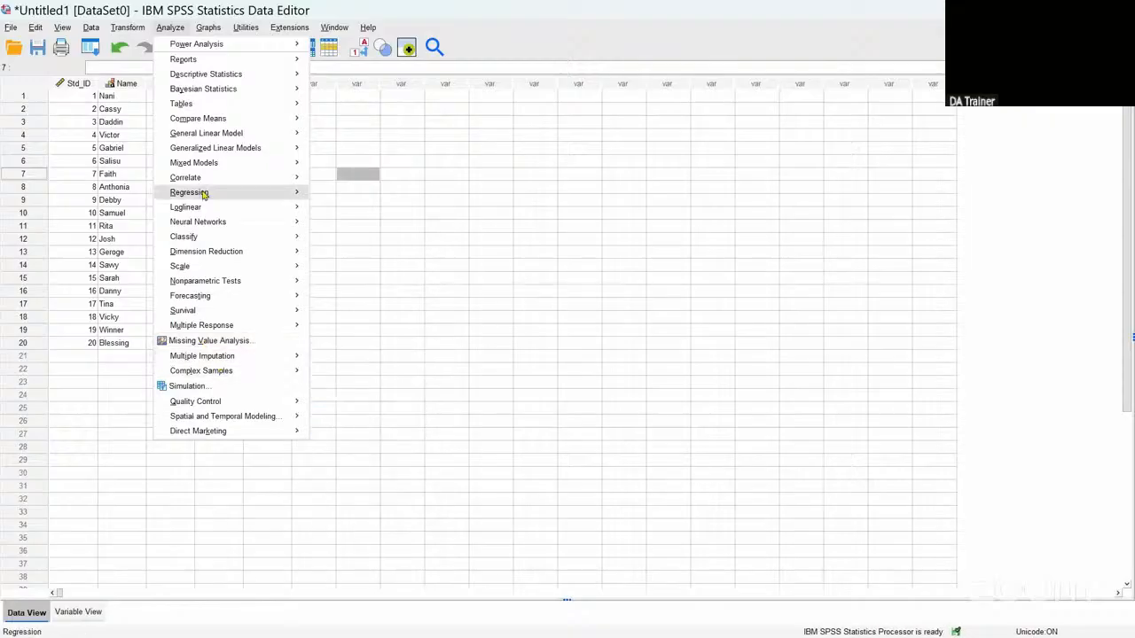
{"action": "mouse_move", "coordinate": [203, 195]}
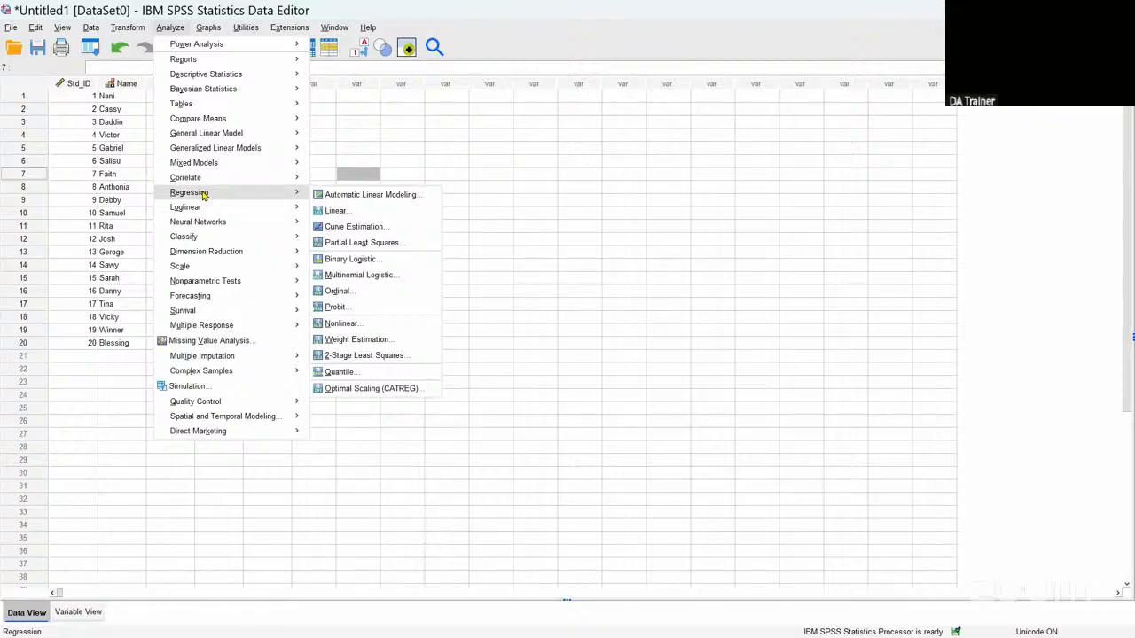
{"action": "mouse_move", "coordinate": [202, 25]}
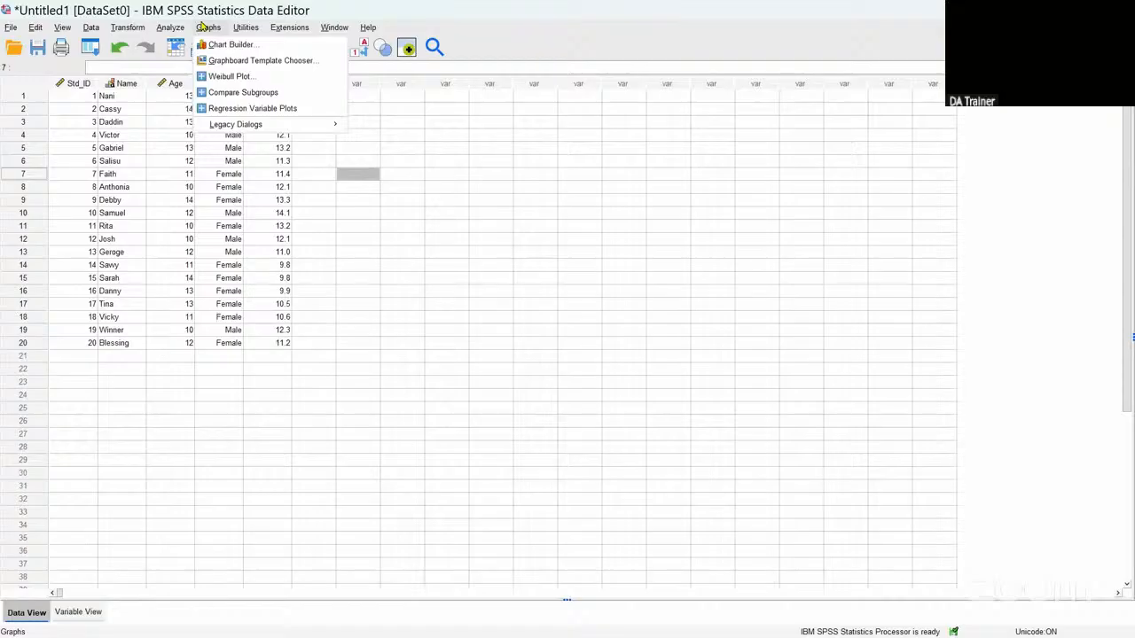
{"action": "mouse_move", "coordinate": [246, 30]}
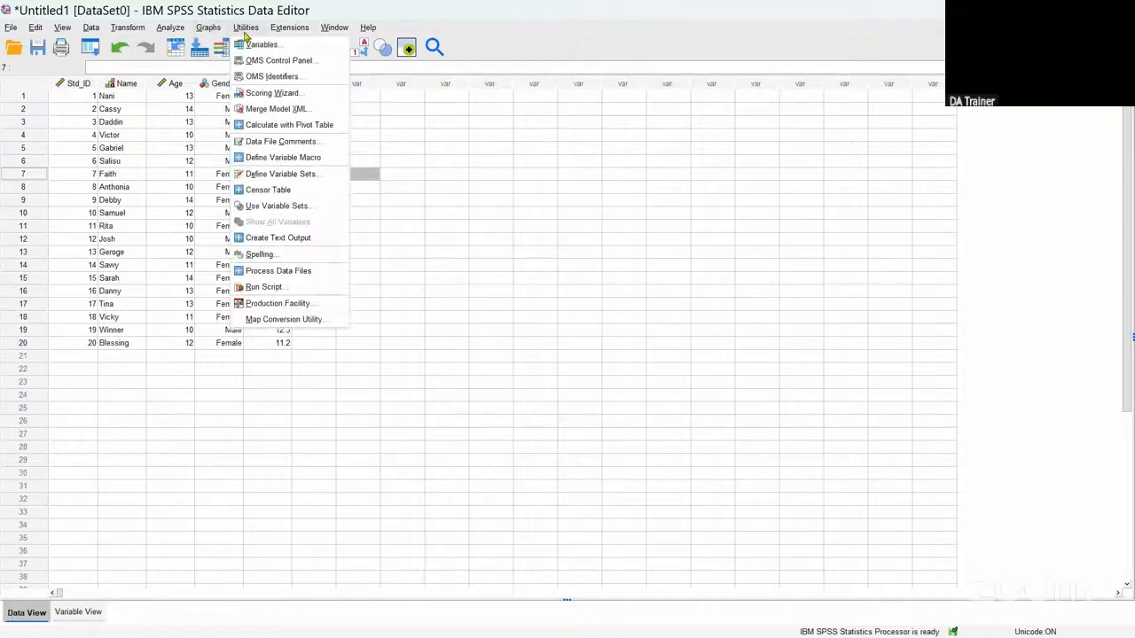
{"action": "mouse_move", "coordinate": [304, 32]}
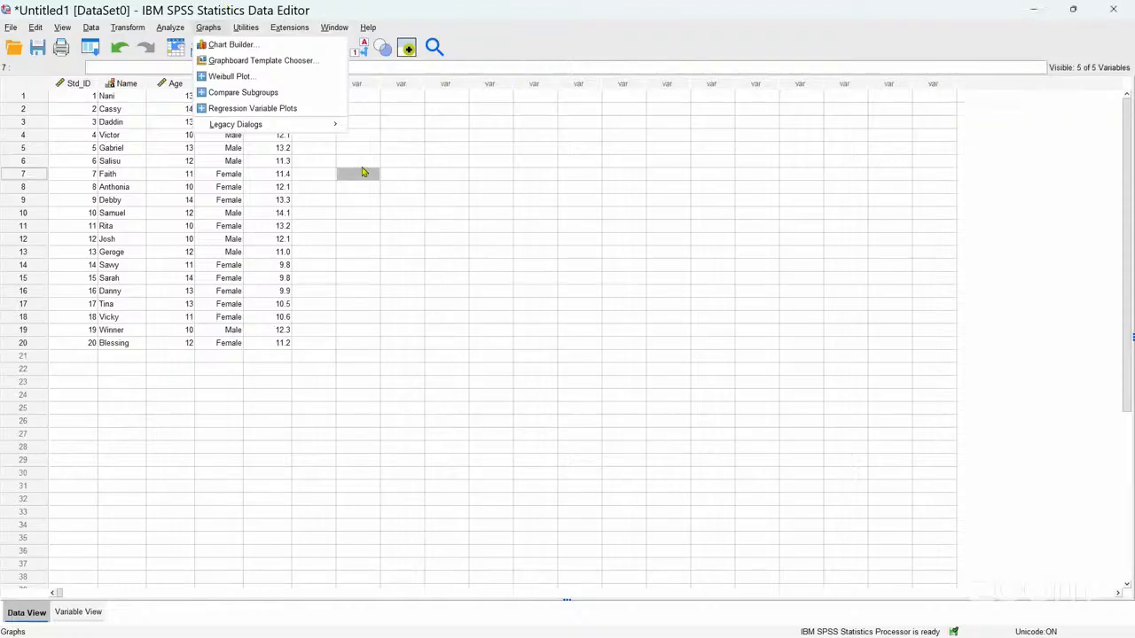
{"action": "left_click", "coordinate": [372, 126]}
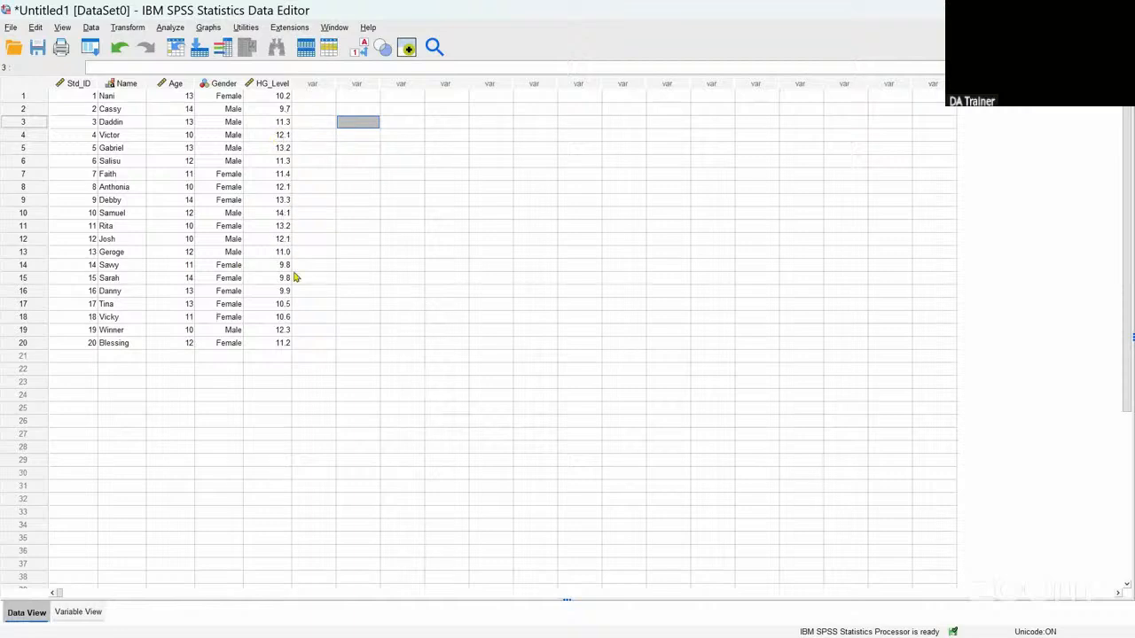
Step: Change the HG_Level values to 7.1 in row 6 and 16.5 in row 13
{"action": "left_click", "coordinate": [282, 163]}
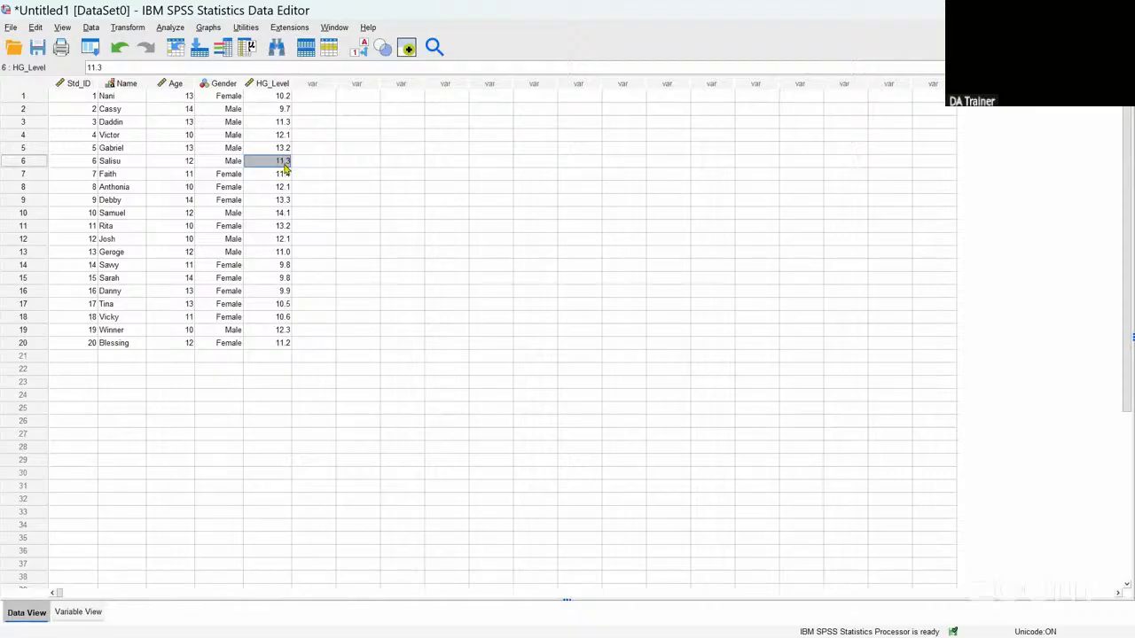
{"action": "type", "text": "7.1"}
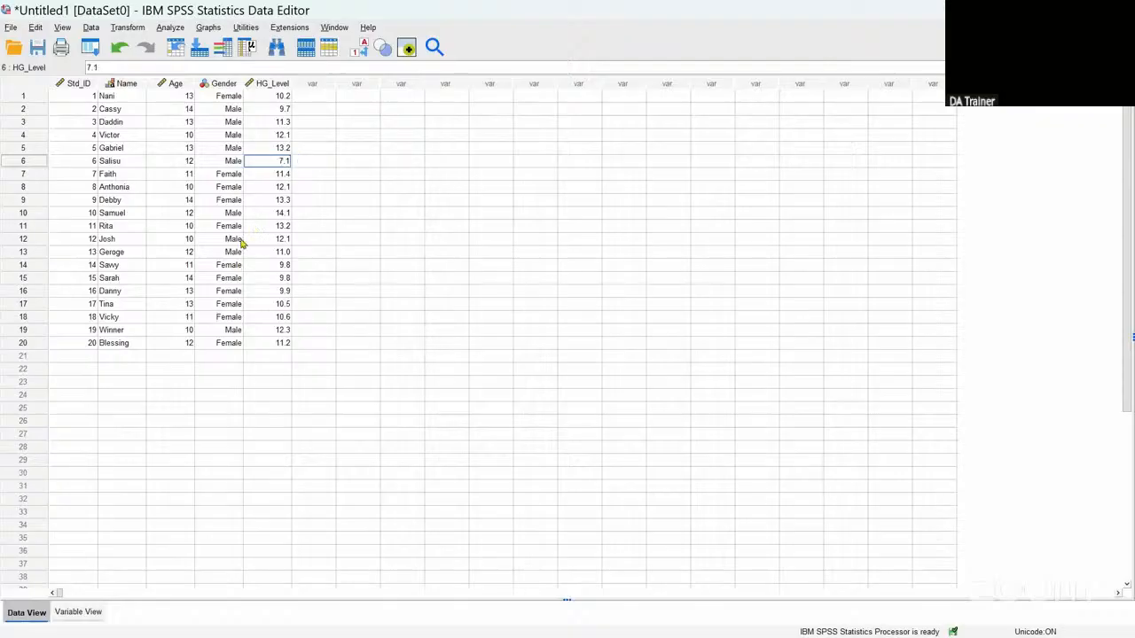
{"action": "left_click", "coordinate": [278, 255]}
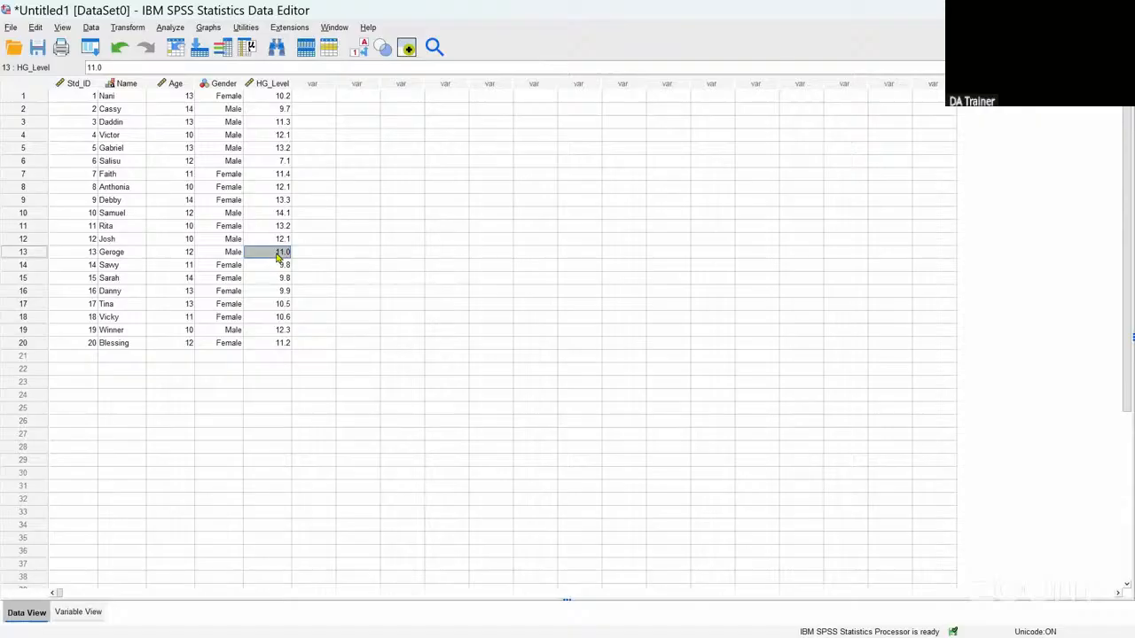
{"action": "type", "text": "16.6"}
Step: Change the HG_Level values to 7.0 in row 1 and 17.2 in row 18
{"action": "left_click", "coordinate": [281, 97]}
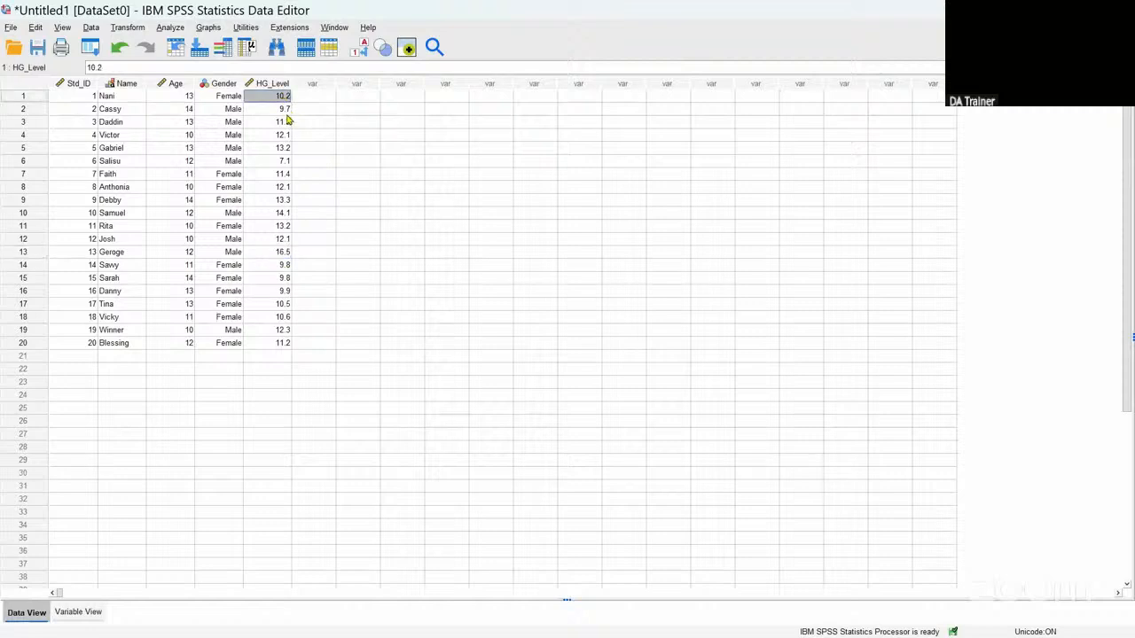
{"action": "type", "text": "7.0"}
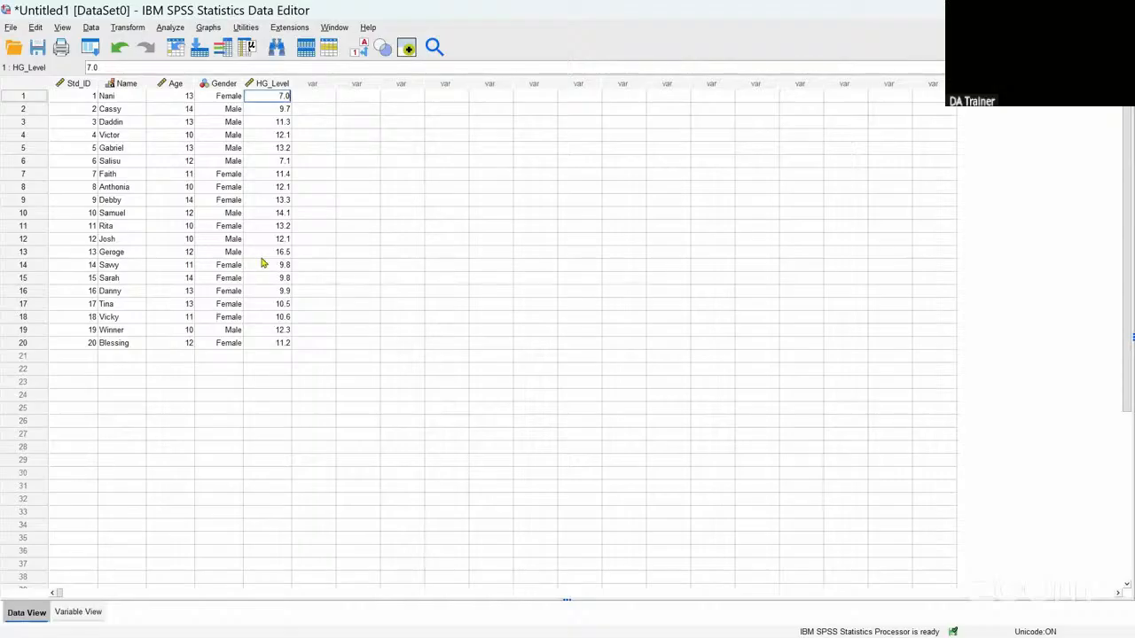
{"action": "left_click", "coordinate": [281, 318]}
{"action": "type", "text": "1"}
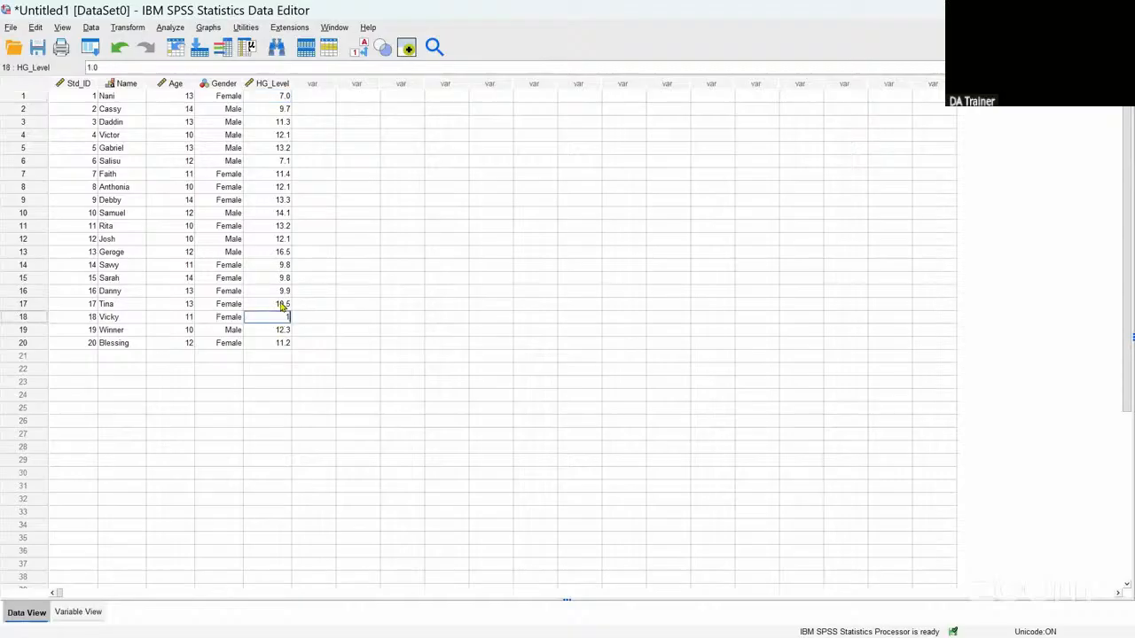
{"action": "type", "text": "7.02"}
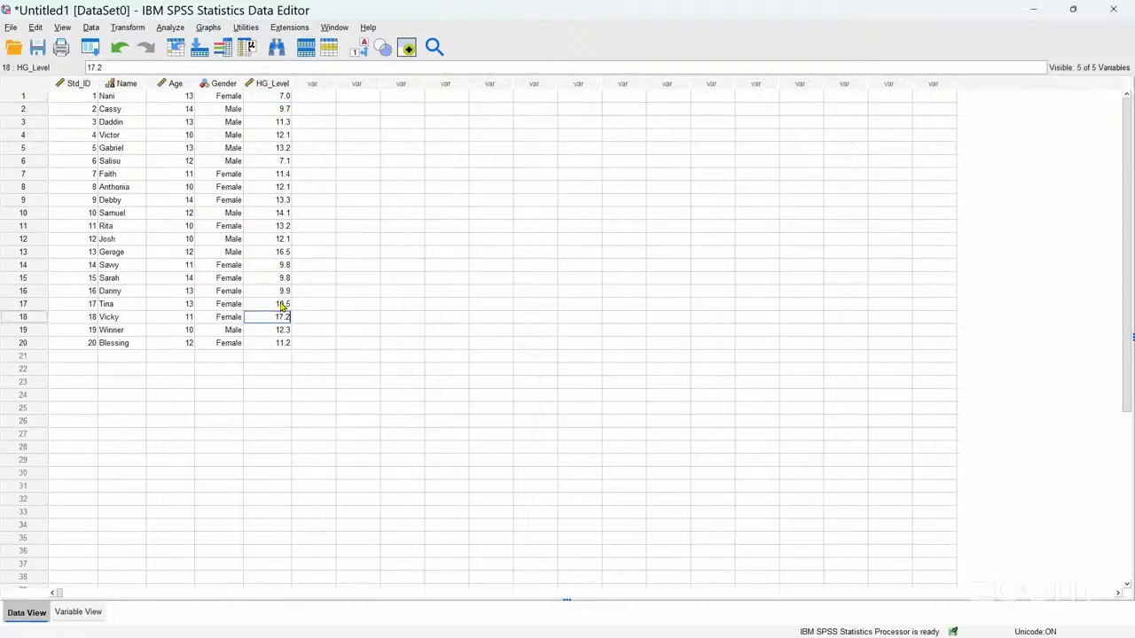
{"action": "left_click", "coordinate": [393, 256]}
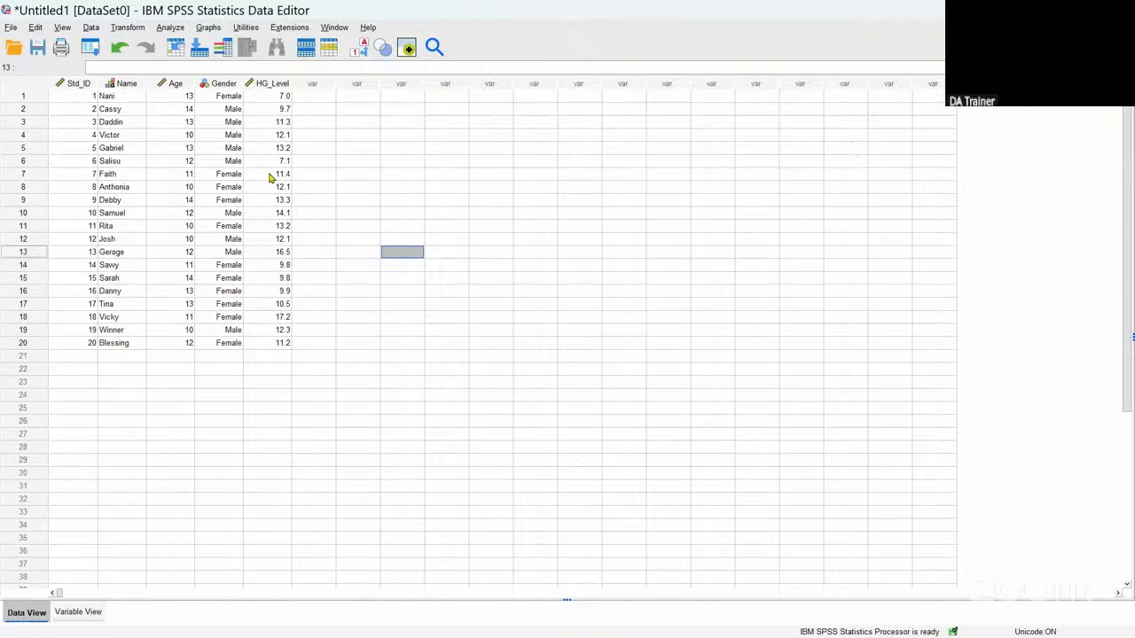
Step: Examine the Reports, Power Analysis and Descriptive Statistics commands, then view the Frequencies dialog and close it without running it
{"action": "left_click", "coordinate": [171, 137]}
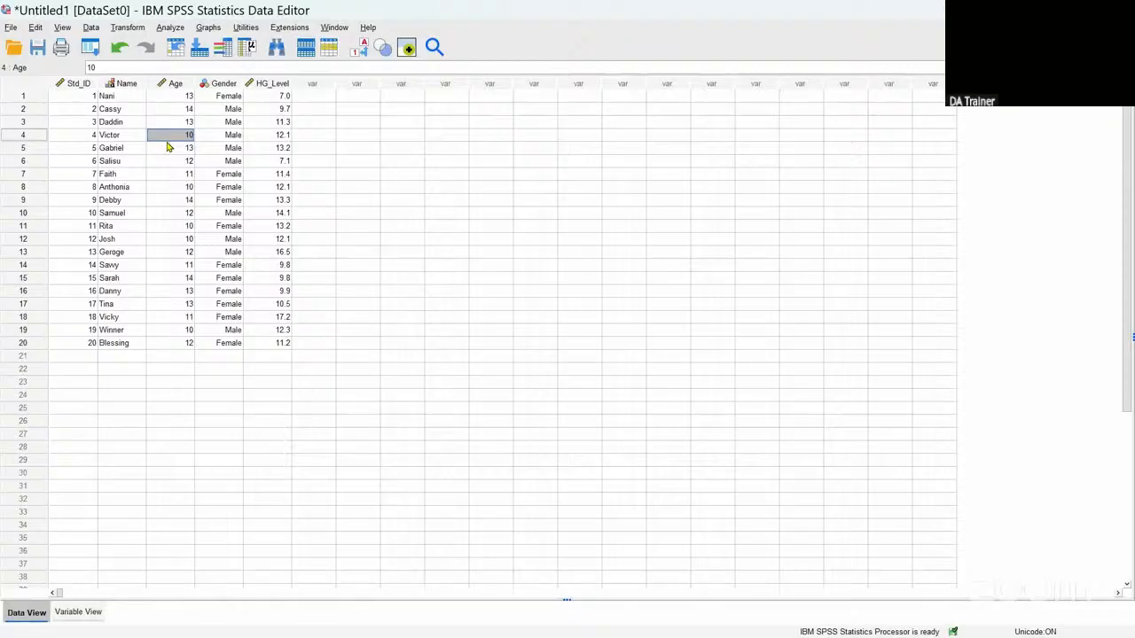
{"action": "left_click", "coordinate": [171, 30]}
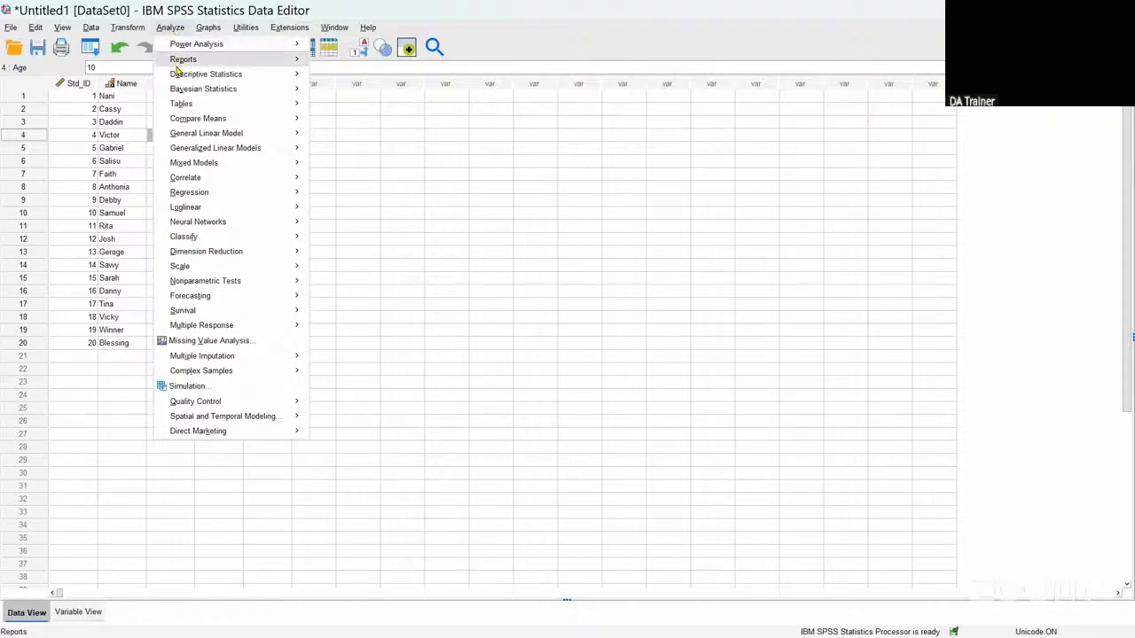
{"action": "mouse_move", "coordinate": [183, 76]}
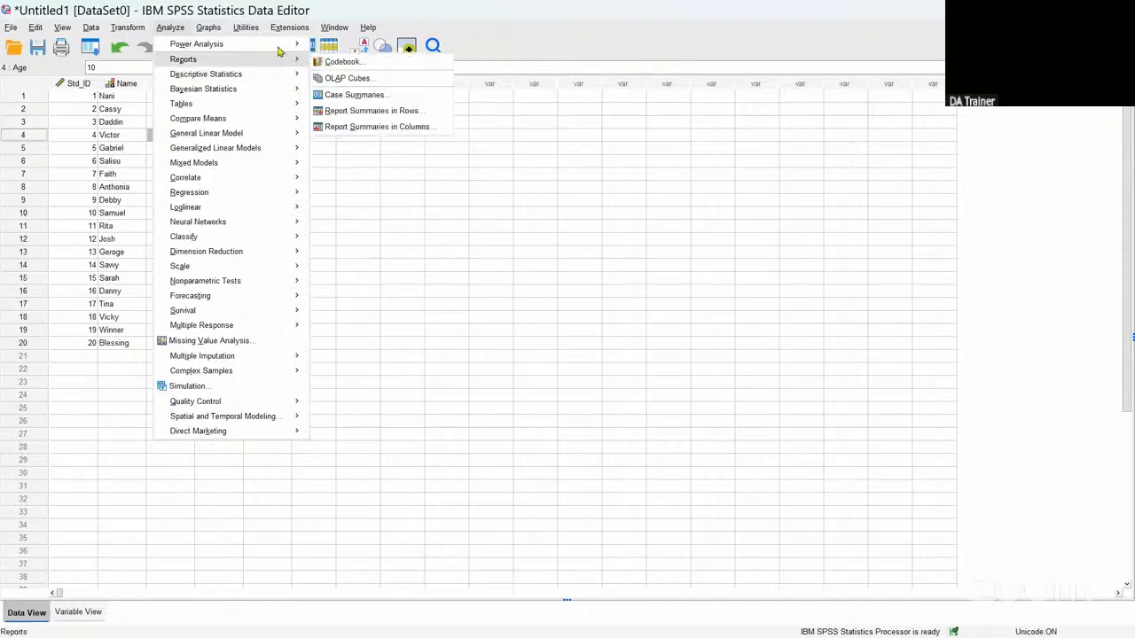
{"action": "mouse_move", "coordinate": [289, 45]}
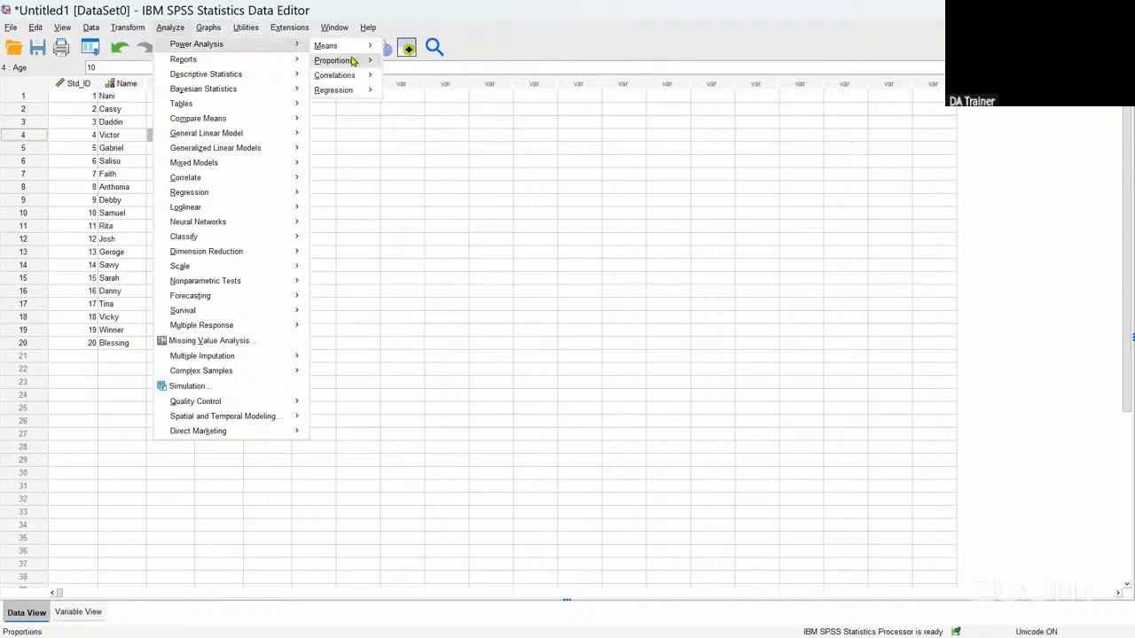
{"action": "mouse_move", "coordinate": [346, 52]}
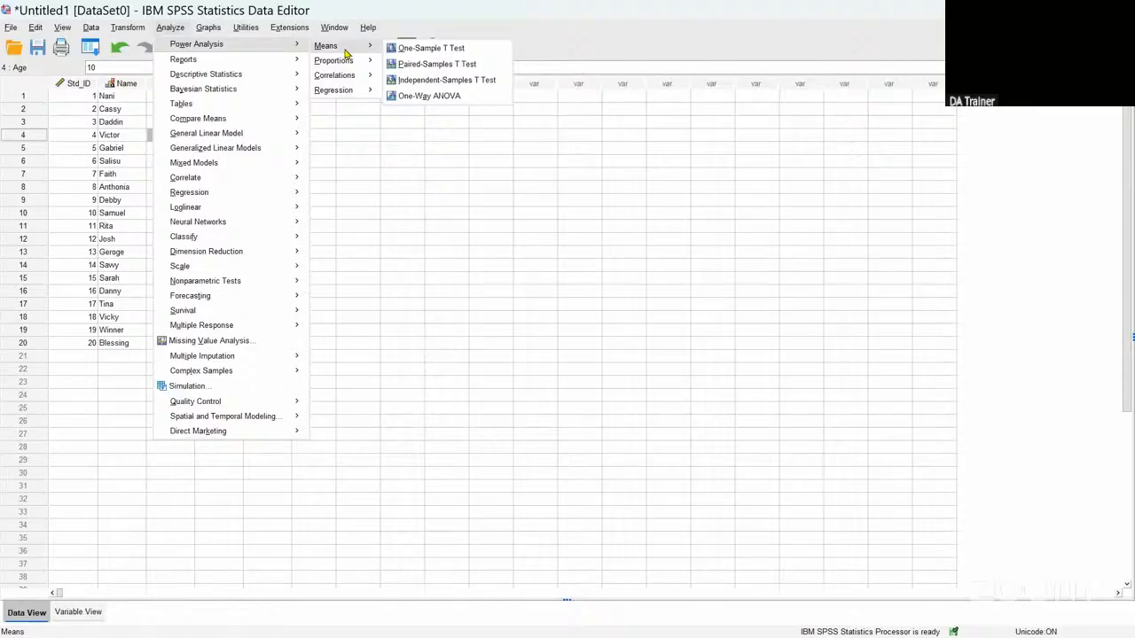
{"action": "mouse_move", "coordinate": [248, 65]}
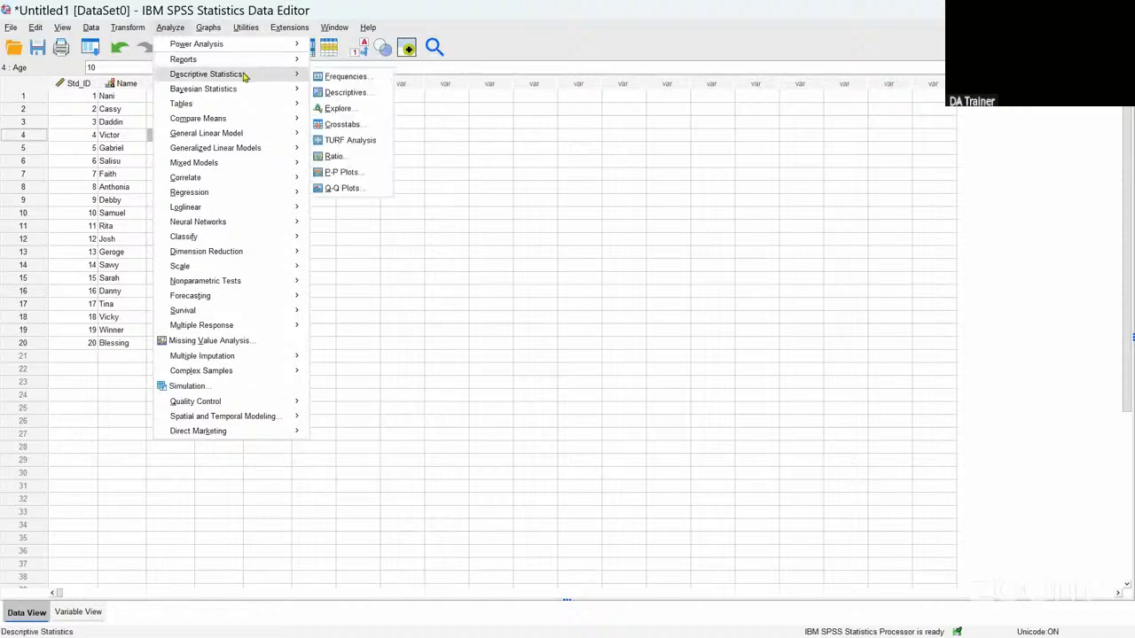
{"action": "mouse_move", "coordinate": [257, 88]}
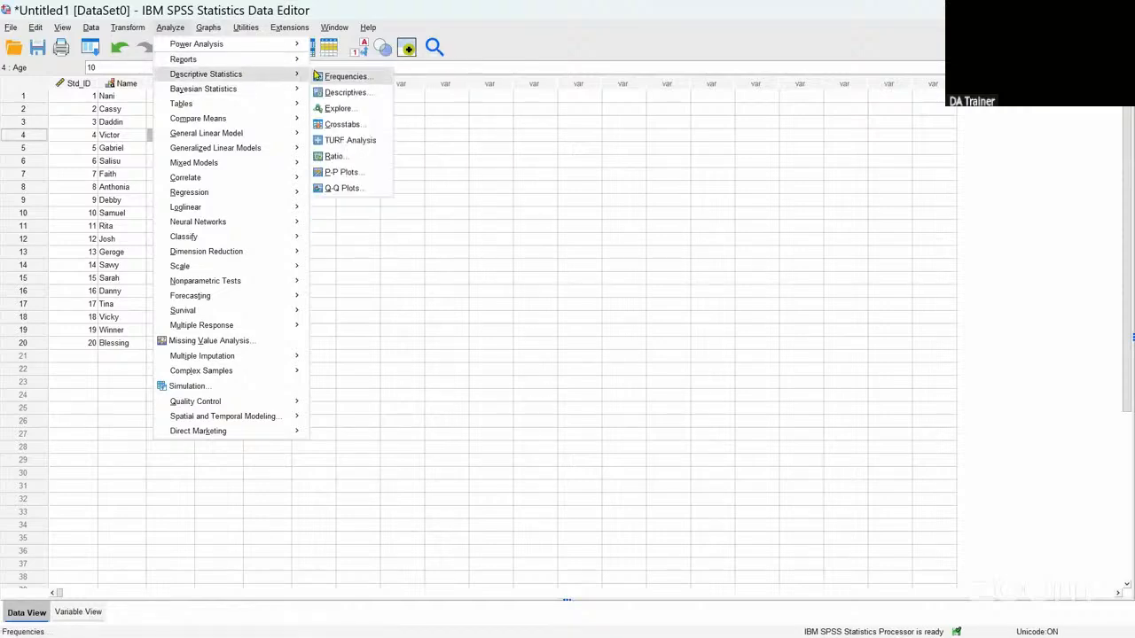
{"action": "left_click", "coordinate": [332, 77]}
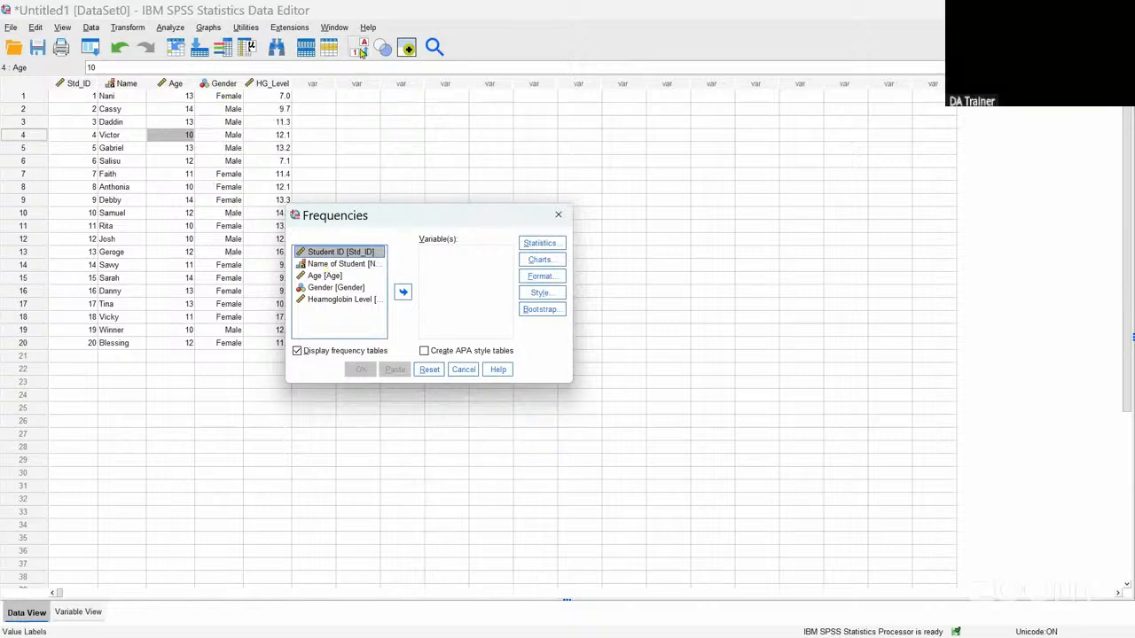
{"action": "left_click", "coordinate": [557, 214]}
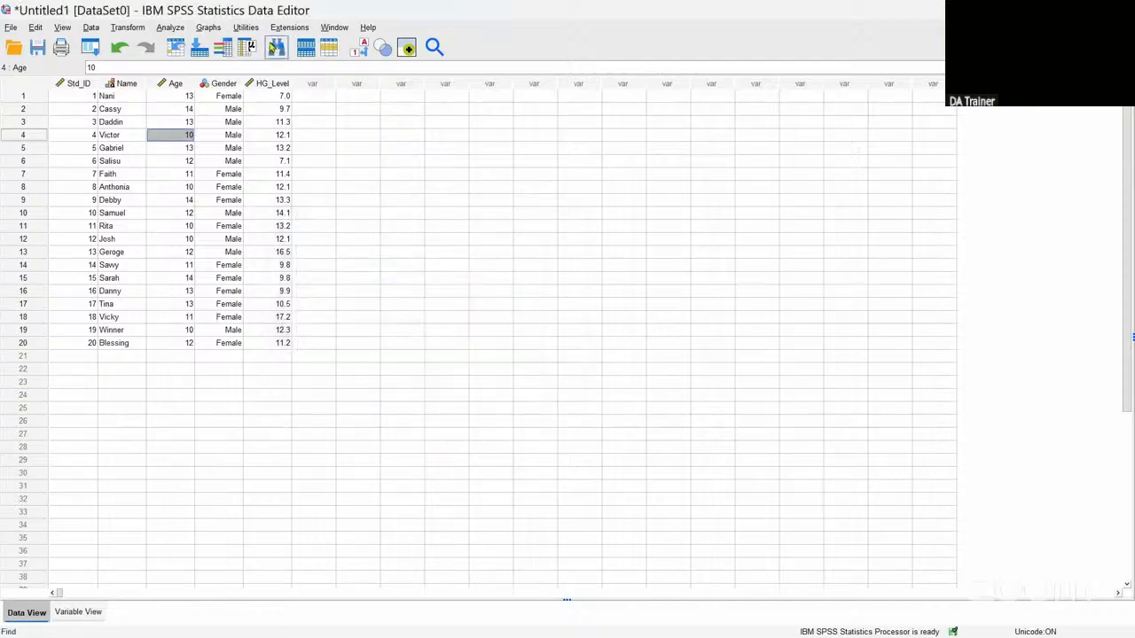
Step: Switch value labels off and on twice to compare the Gender column's numeric codes with its labels
{"action": "left_click", "coordinate": [359, 48]}
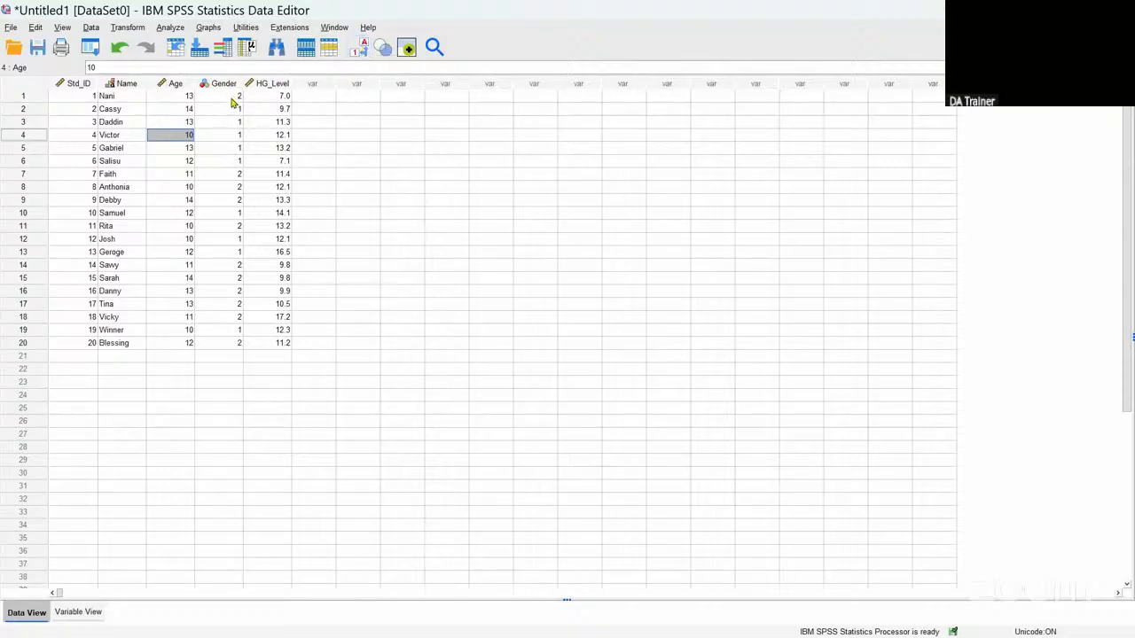
{"action": "left_click", "coordinate": [360, 49]}
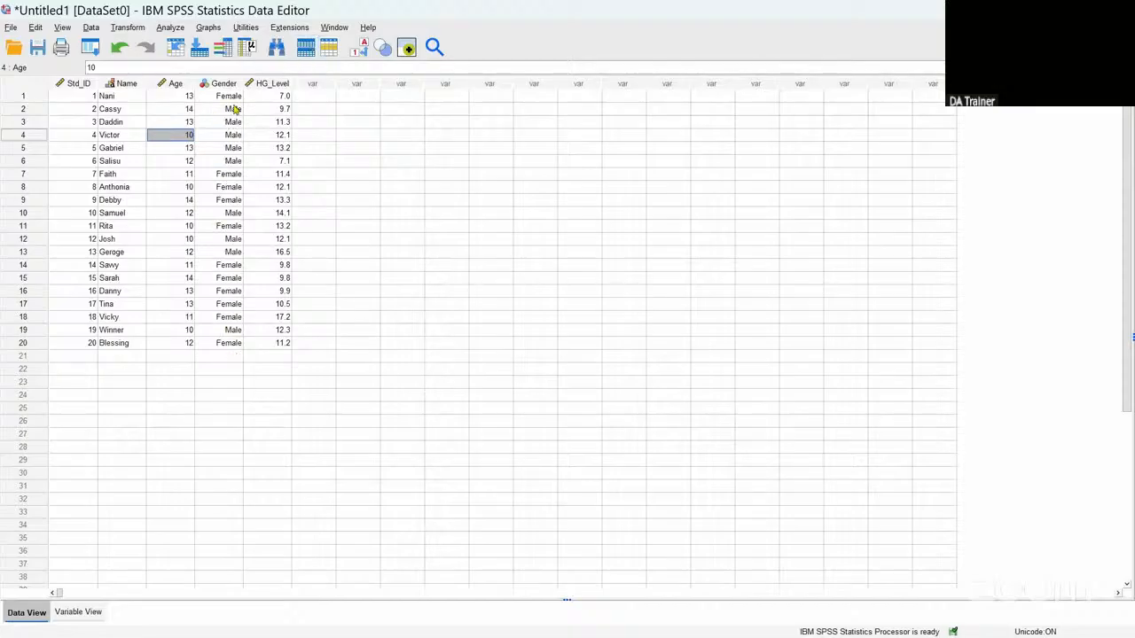
{"action": "left_click", "coordinate": [364, 52]}
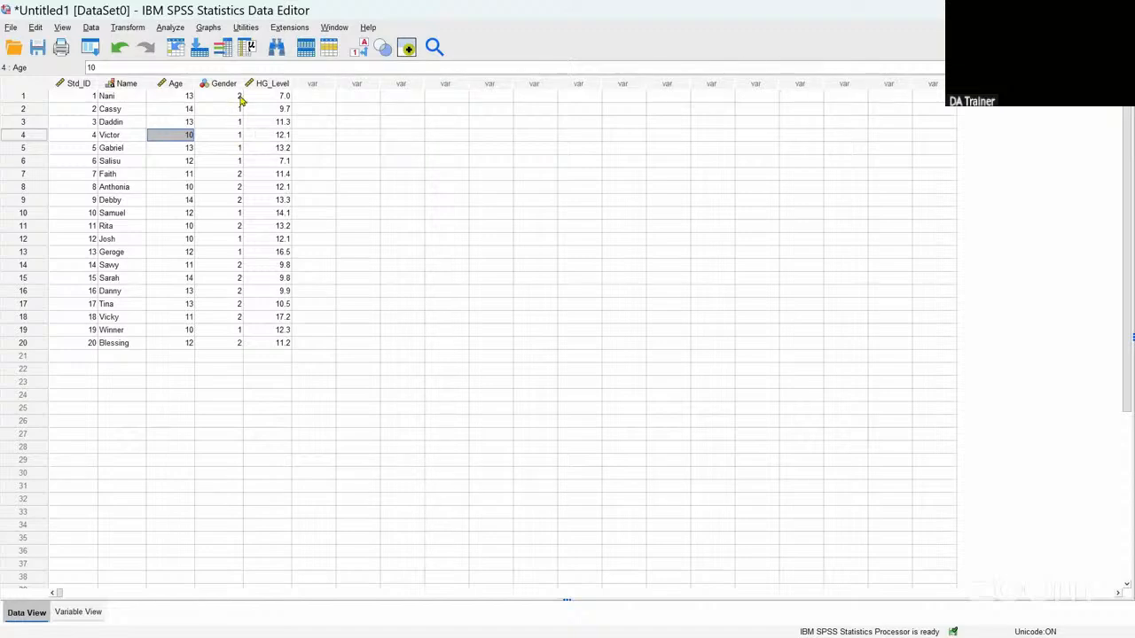
{"action": "left_click", "coordinate": [359, 49]}
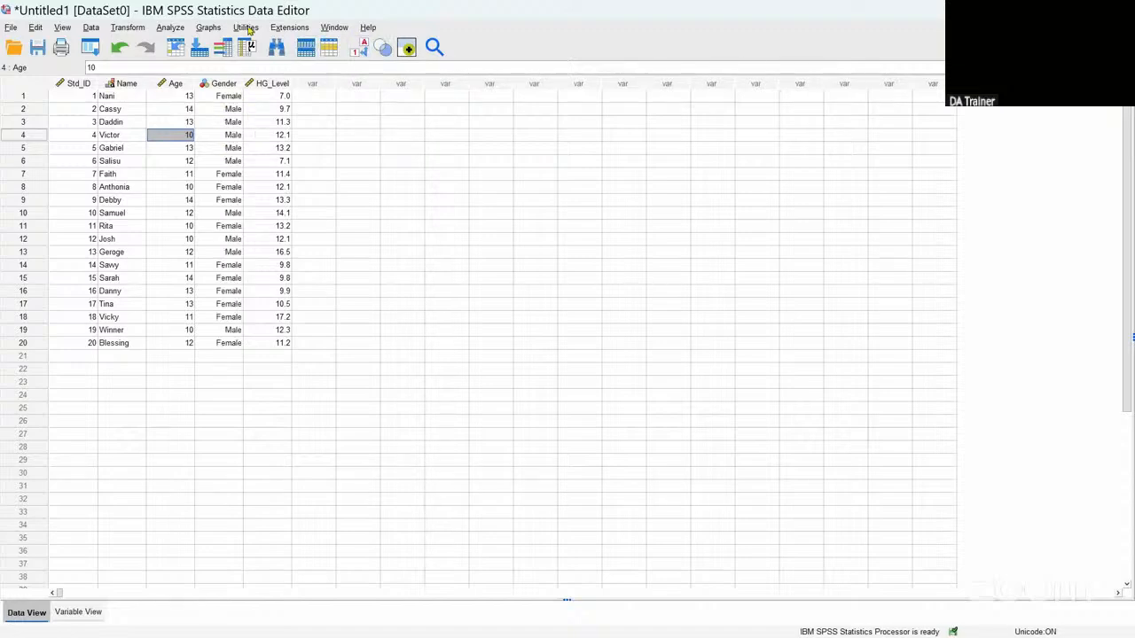
Step: Set up a Frequencies analysis with the variables Age, Heamoglobin Level and Gender
{"action": "left_click", "coordinate": [171, 28]}
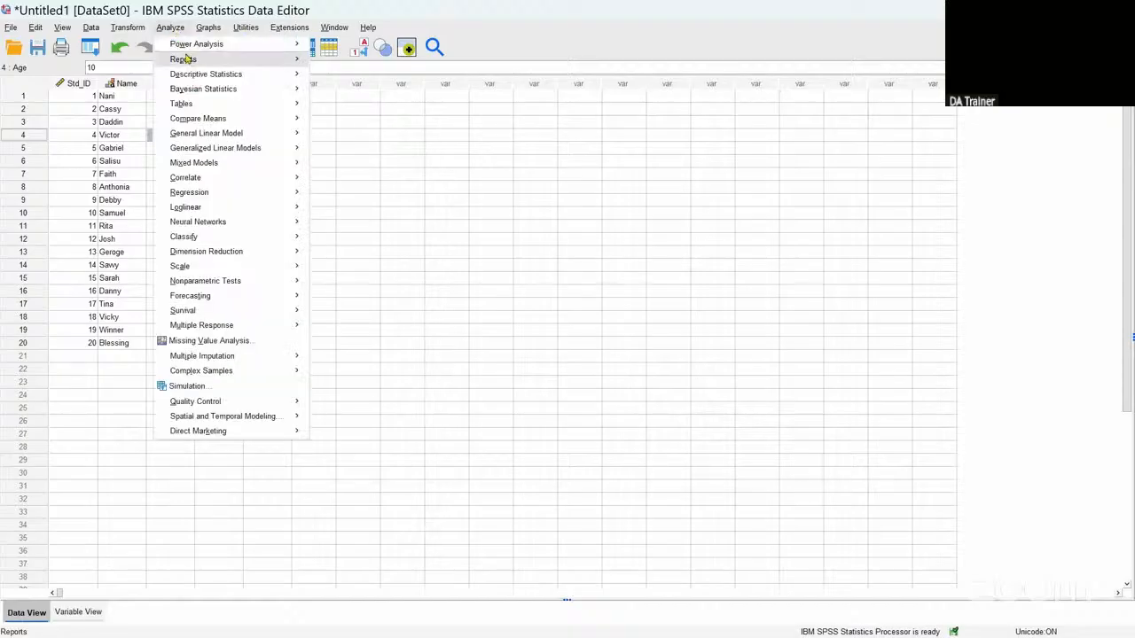
{"action": "mouse_move", "coordinate": [216, 76]}
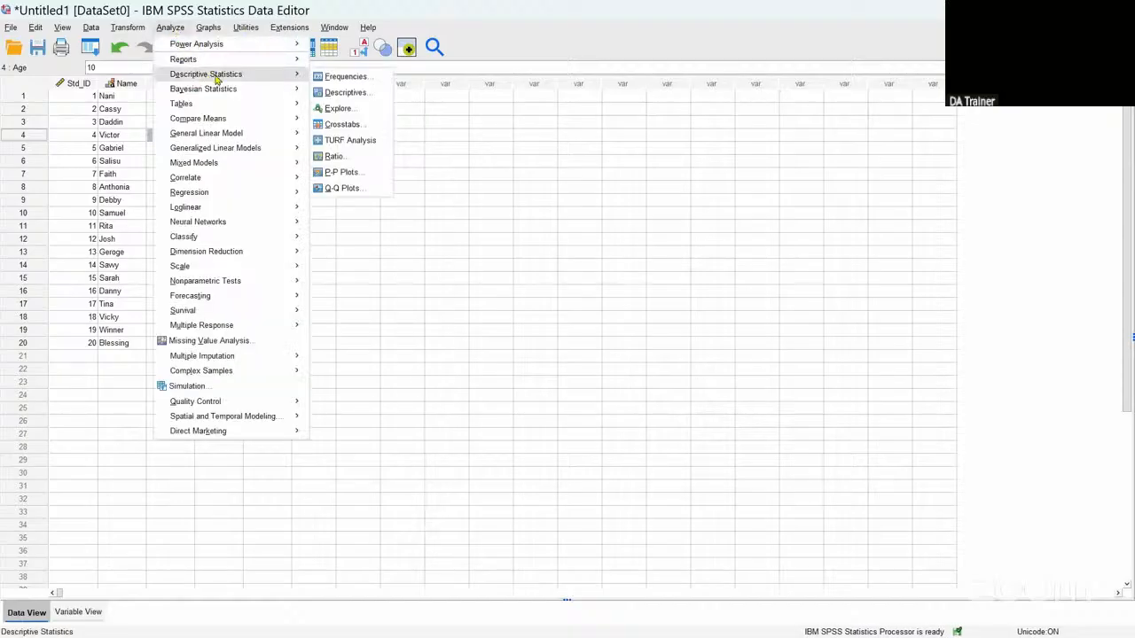
{"action": "left_click", "coordinate": [330, 78]}
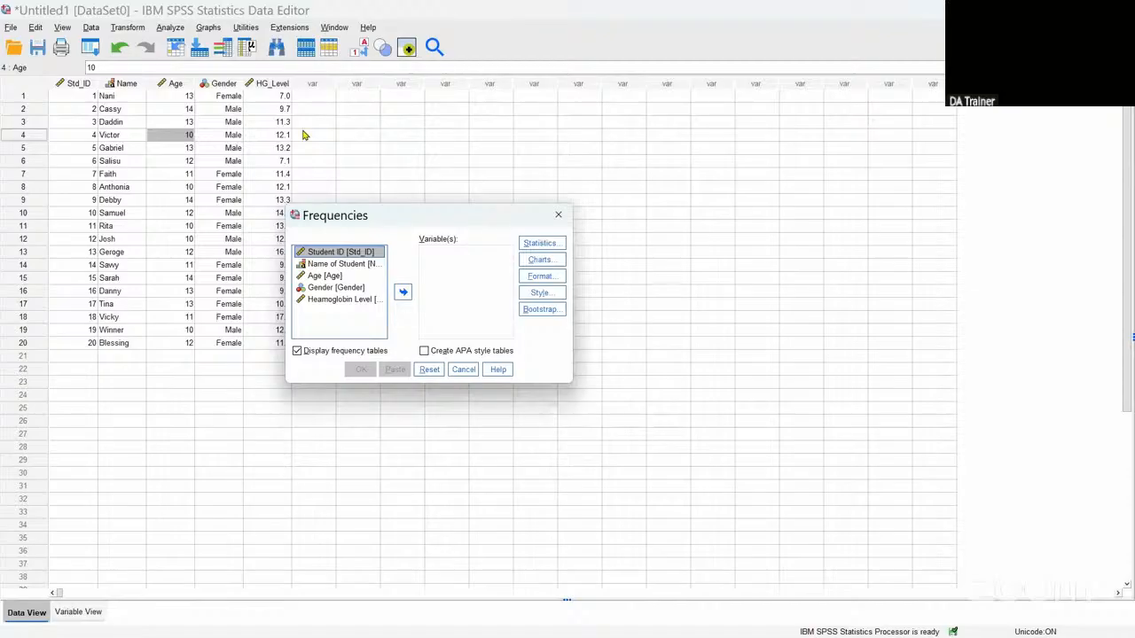
{"action": "left_click", "coordinate": [326, 278]}
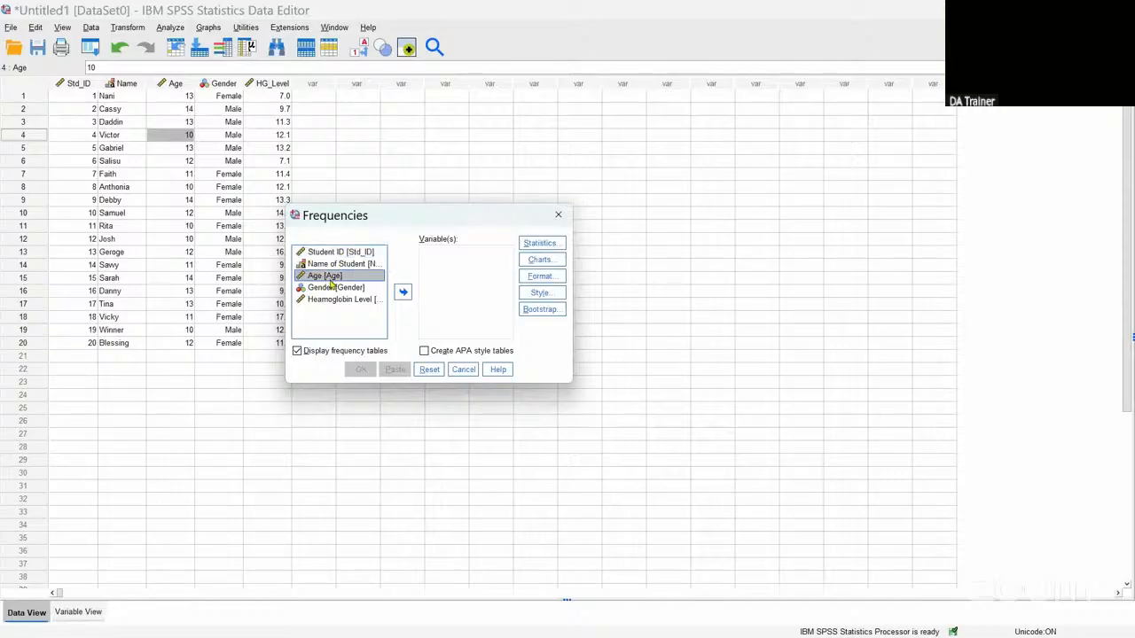
{"action": "left_click", "coordinate": [403, 292]}
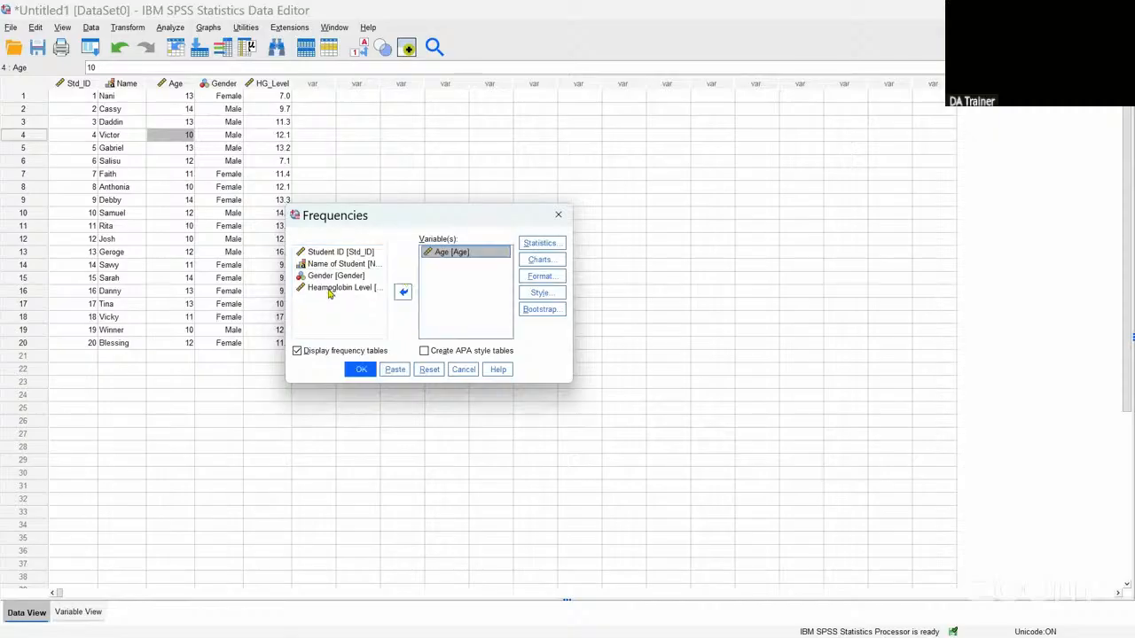
{"action": "left_click", "coordinate": [329, 289]}
{"action": "left_click", "coordinate": [403, 293]}
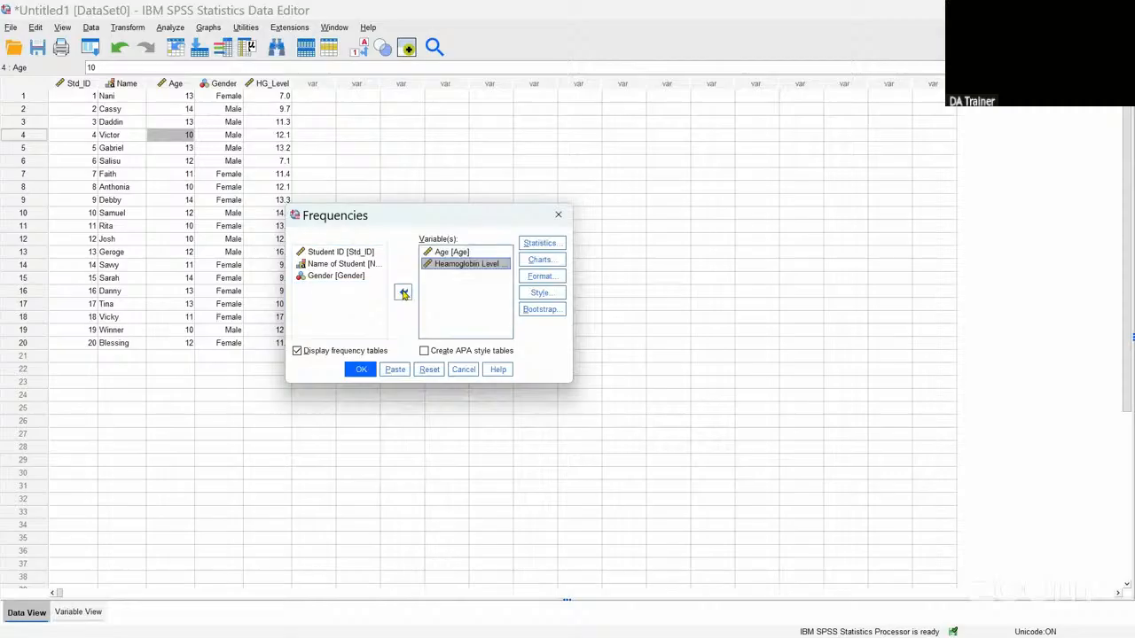
{"action": "left_click", "coordinate": [330, 275]}
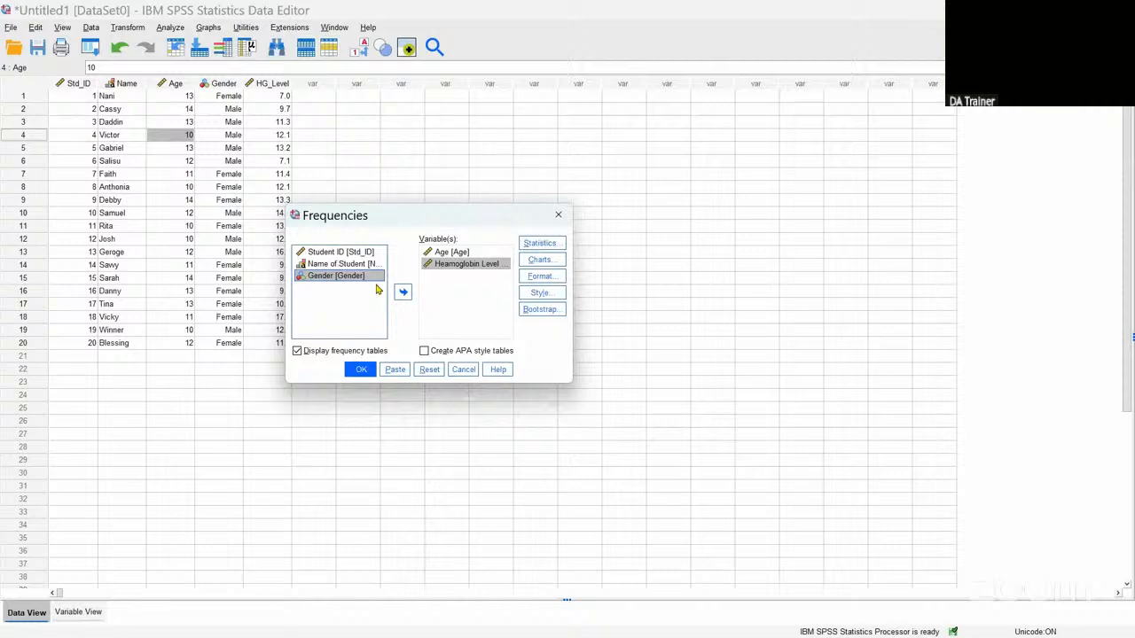
{"action": "left_click", "coordinate": [402, 293]}
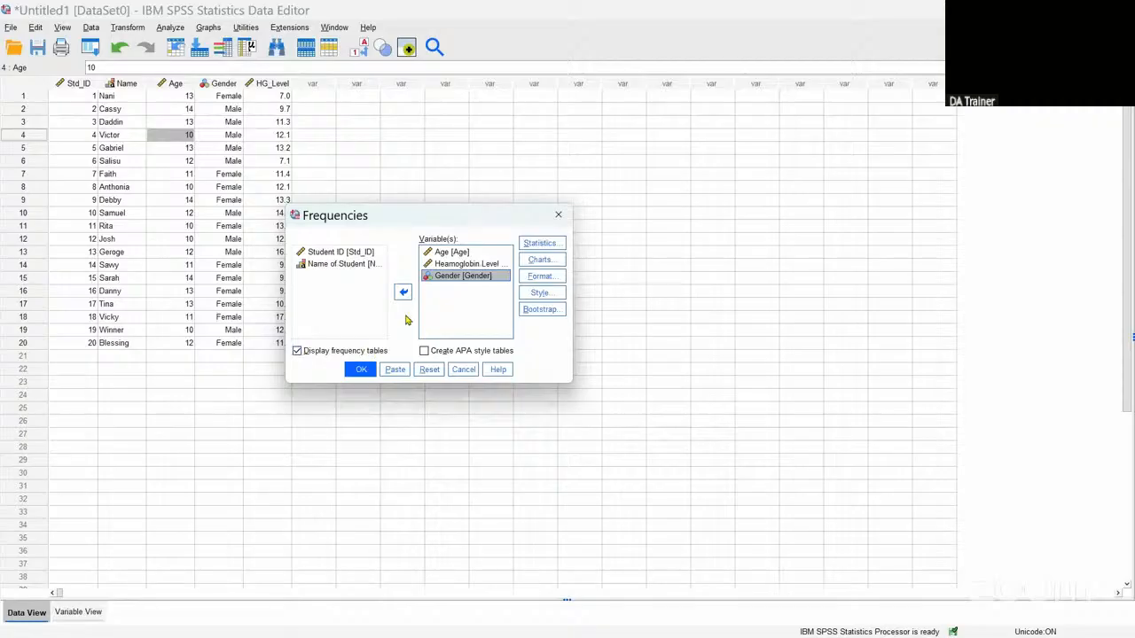
Step: In the Frequencies statistics, request the mean, median and mode, and turn on the Quartiles and Percentile(s) options
{"action": "left_click", "coordinate": [541, 244]}
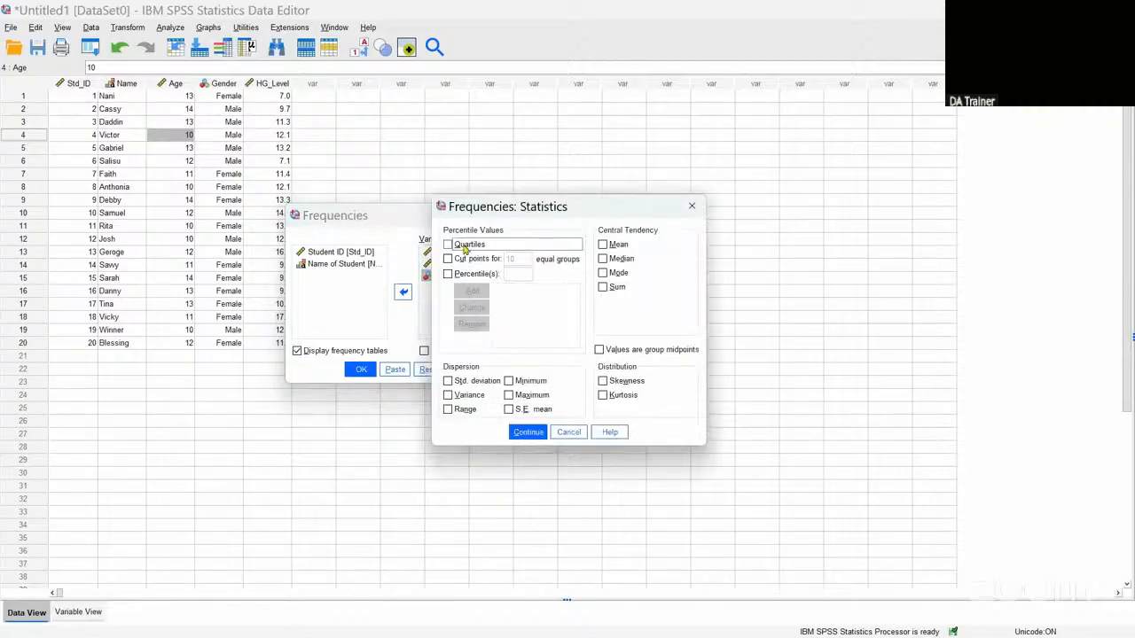
{"action": "left_click", "coordinate": [604, 246]}
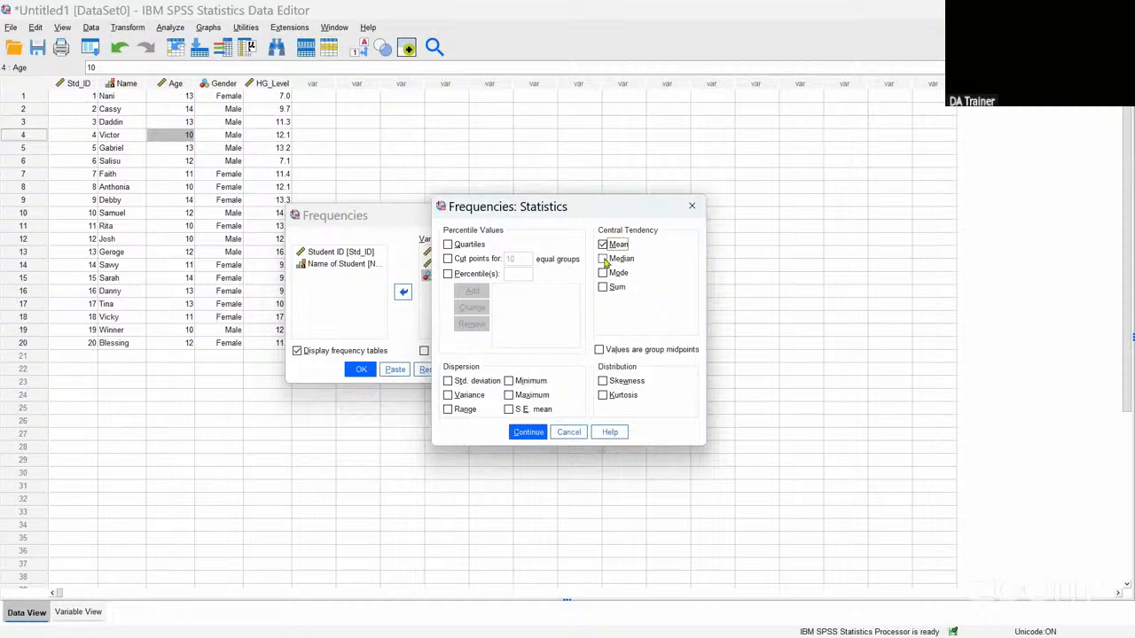
{"action": "left_click", "coordinate": [605, 259]}
{"action": "left_click", "coordinate": [604, 274]}
{"action": "left_click", "coordinate": [450, 246]}
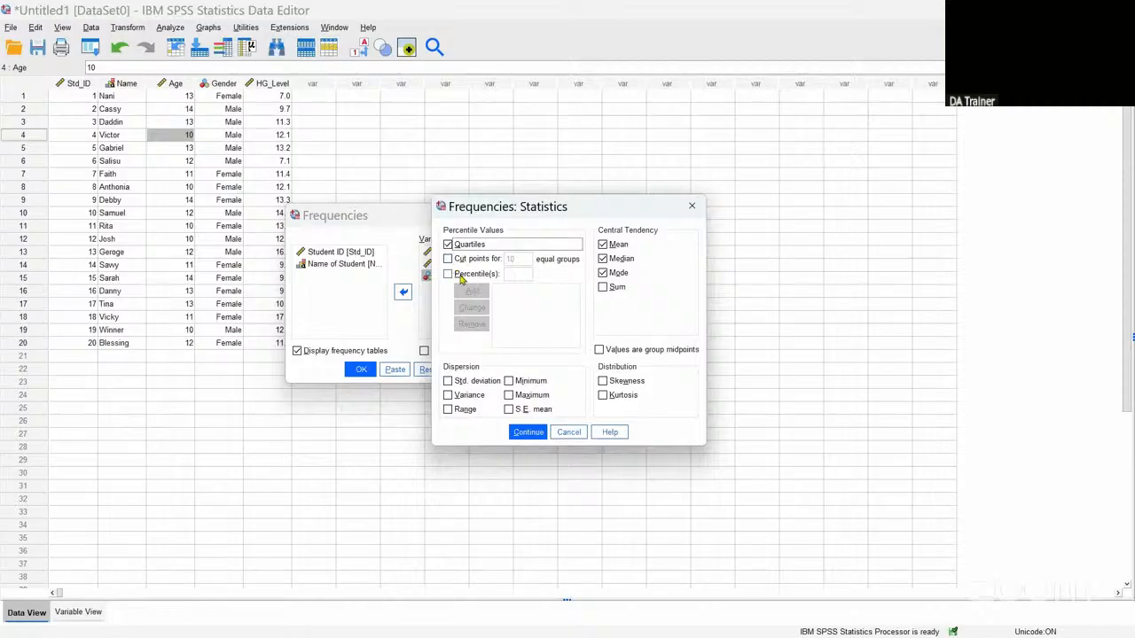
{"action": "left_click", "coordinate": [448, 274]}
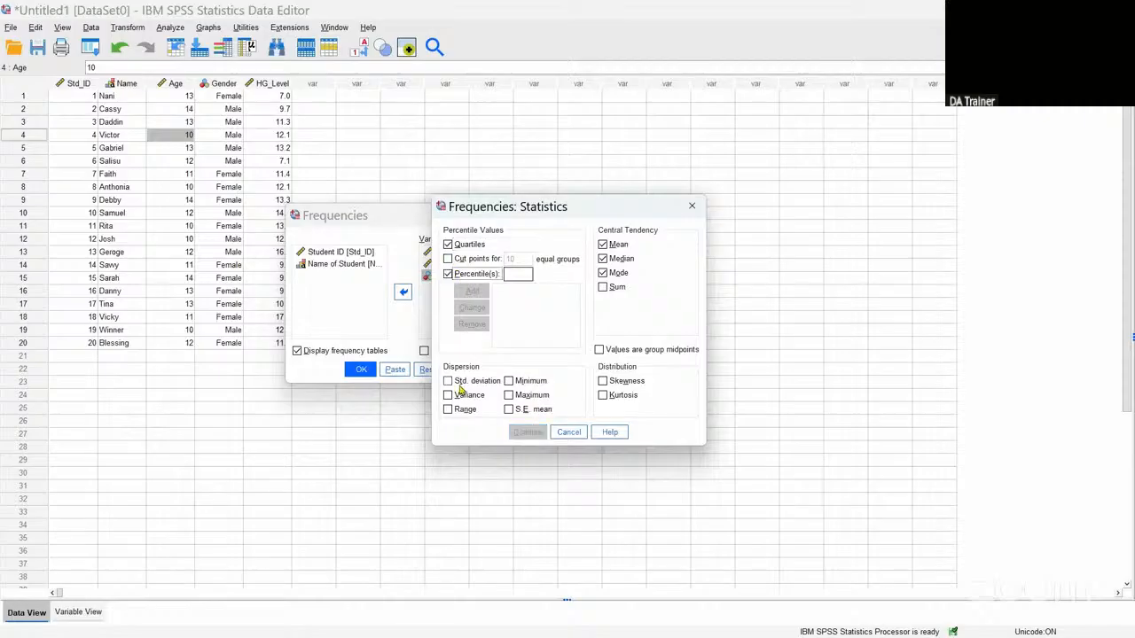
Step: Request standard deviation, variance, range, S.E. mean, minimum, maximum and skewness in the Frequencies statistics
{"action": "left_click", "coordinate": [448, 381]}
{"action": "left_click", "coordinate": [449, 395]}
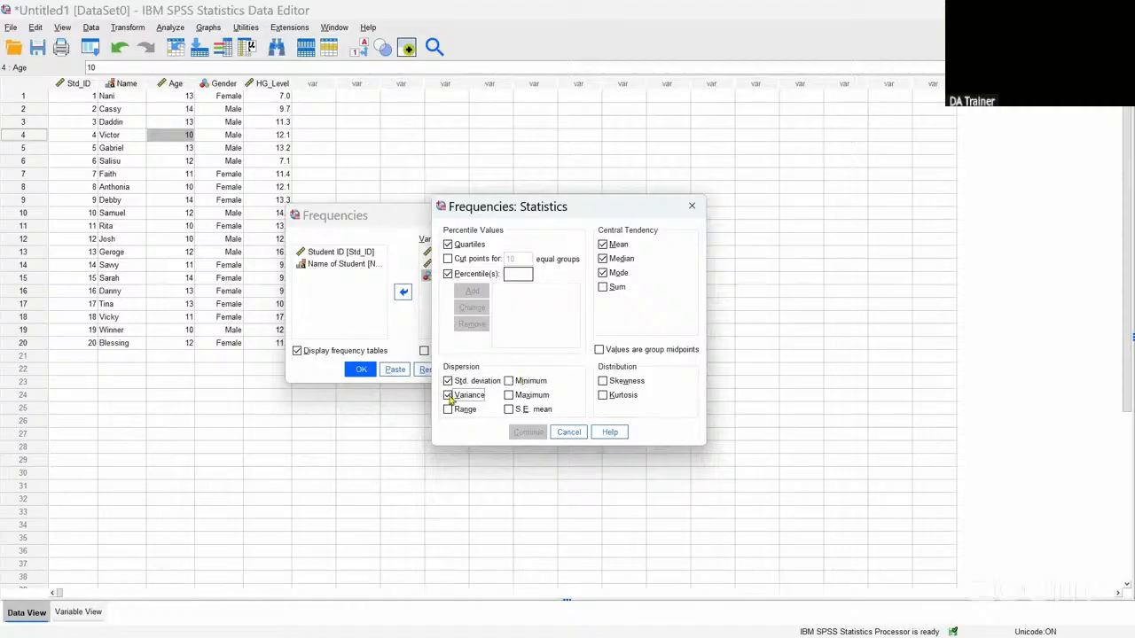
{"action": "left_click", "coordinate": [448, 410]}
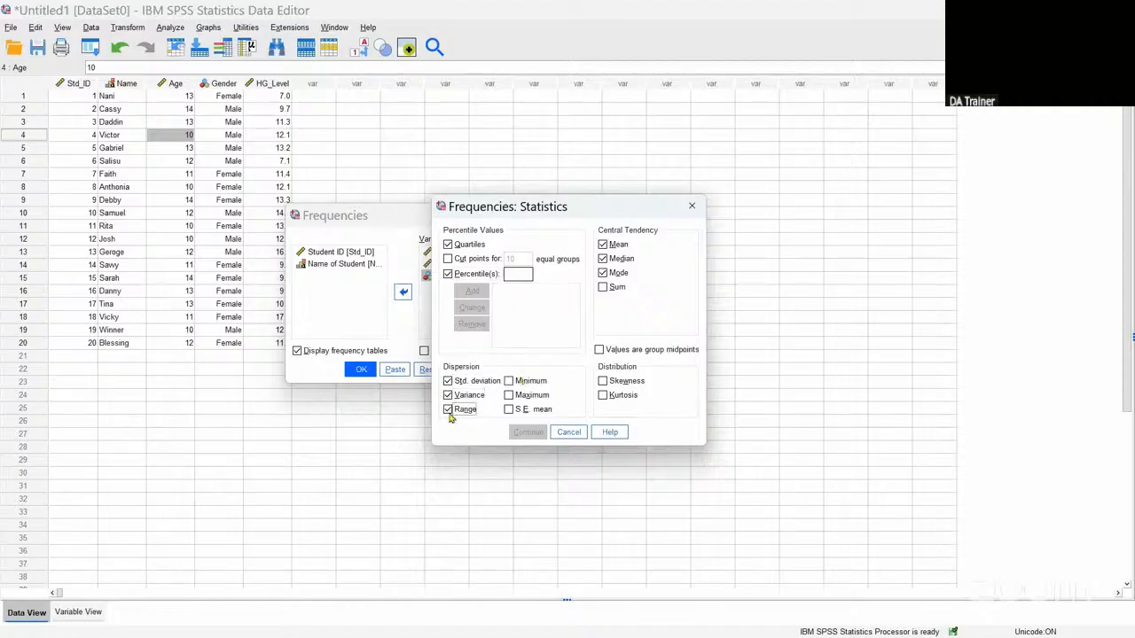
{"action": "left_click", "coordinate": [510, 411]}
{"action": "left_click", "coordinate": [512, 379]}
{"action": "left_click", "coordinate": [509, 395]}
{"action": "left_click", "coordinate": [618, 384]}
Step: Turn off the Percentile(s) option, leave Cut points off, and accept the statistics settings
{"action": "left_click", "coordinate": [449, 260]}
{"action": "left_click", "coordinate": [449, 259]}
{"action": "left_click", "coordinate": [450, 276]}
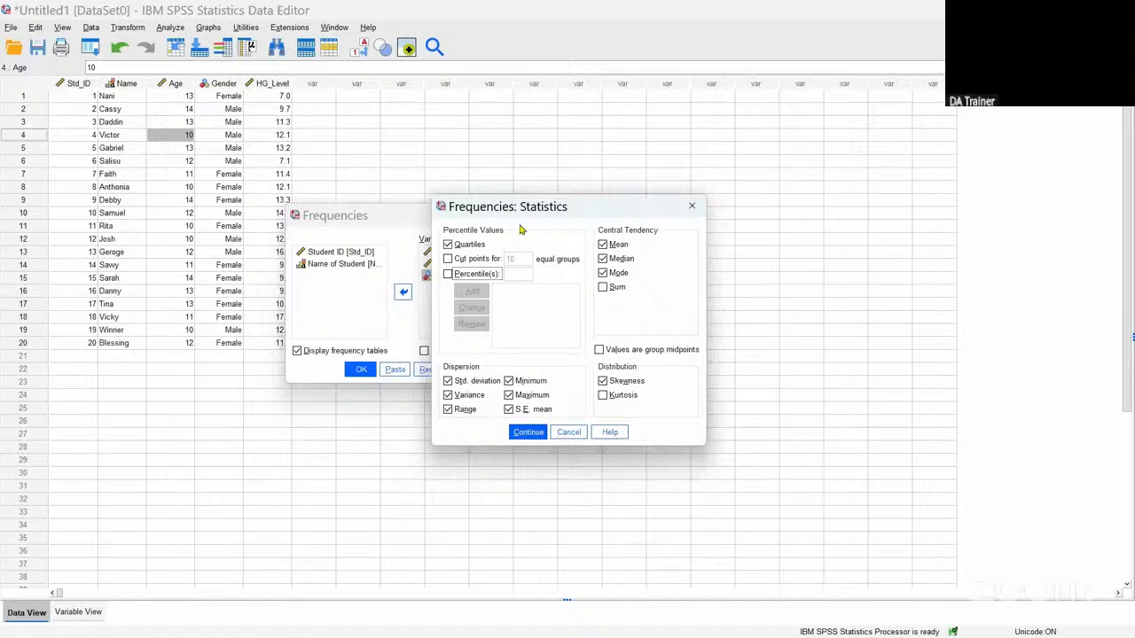
{"action": "left_click", "coordinate": [528, 433]}
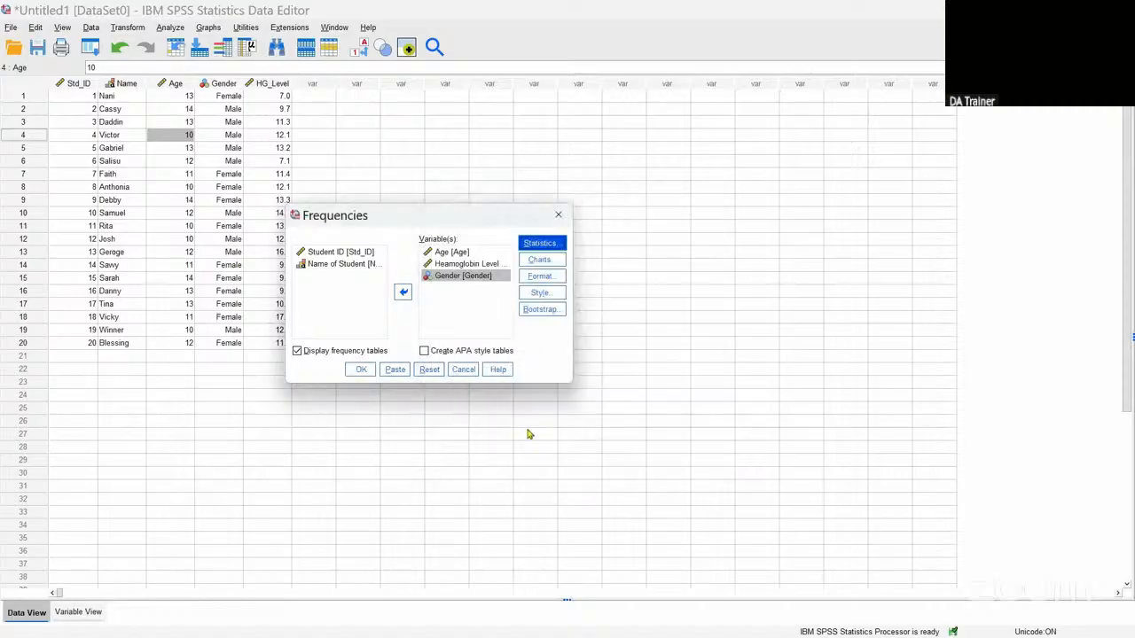
Step: Set the Frequencies chart type to histograms with the normal curve shown
{"action": "left_click", "coordinate": [539, 262]}
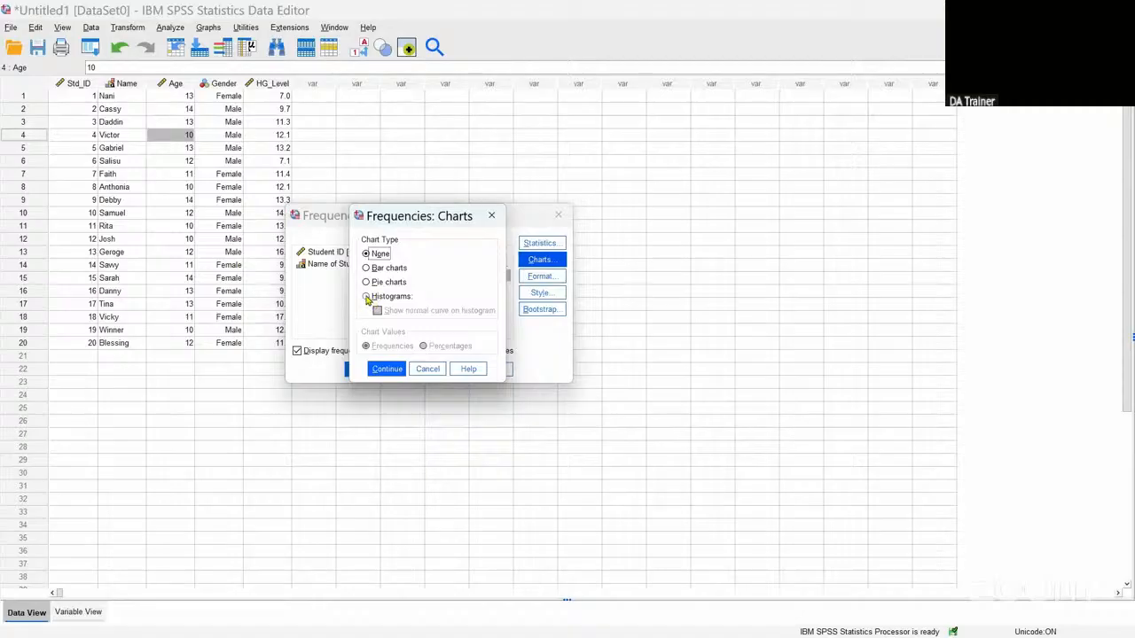
{"action": "left_click", "coordinate": [367, 299]}
{"action": "left_click", "coordinate": [377, 311]}
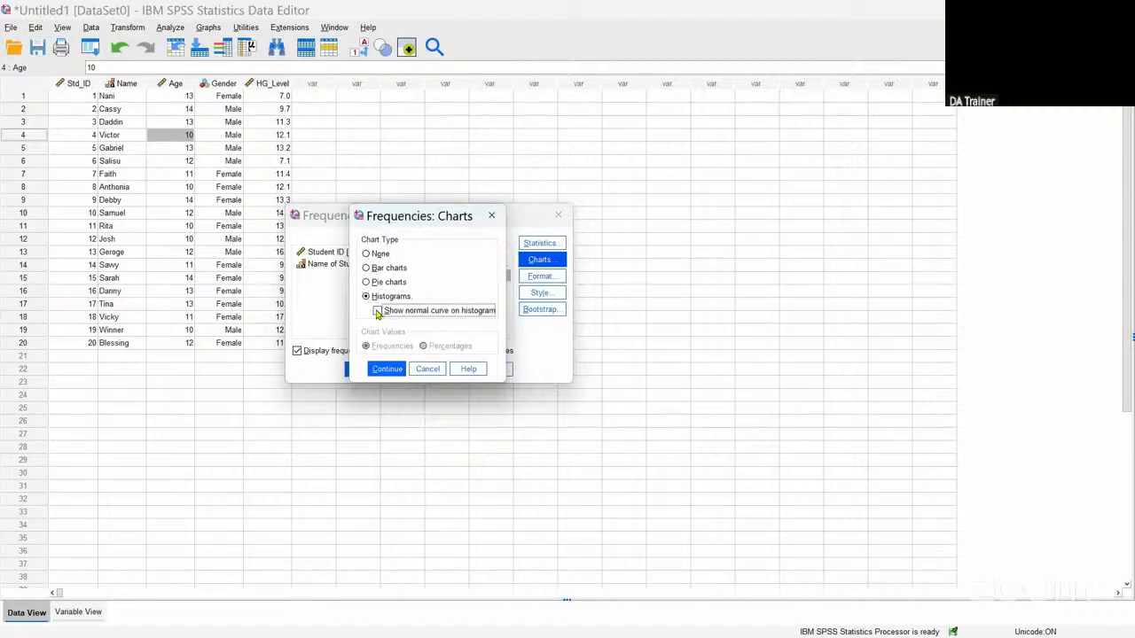
{"action": "left_click", "coordinate": [377, 313]}
{"action": "left_click", "coordinate": [383, 371]}
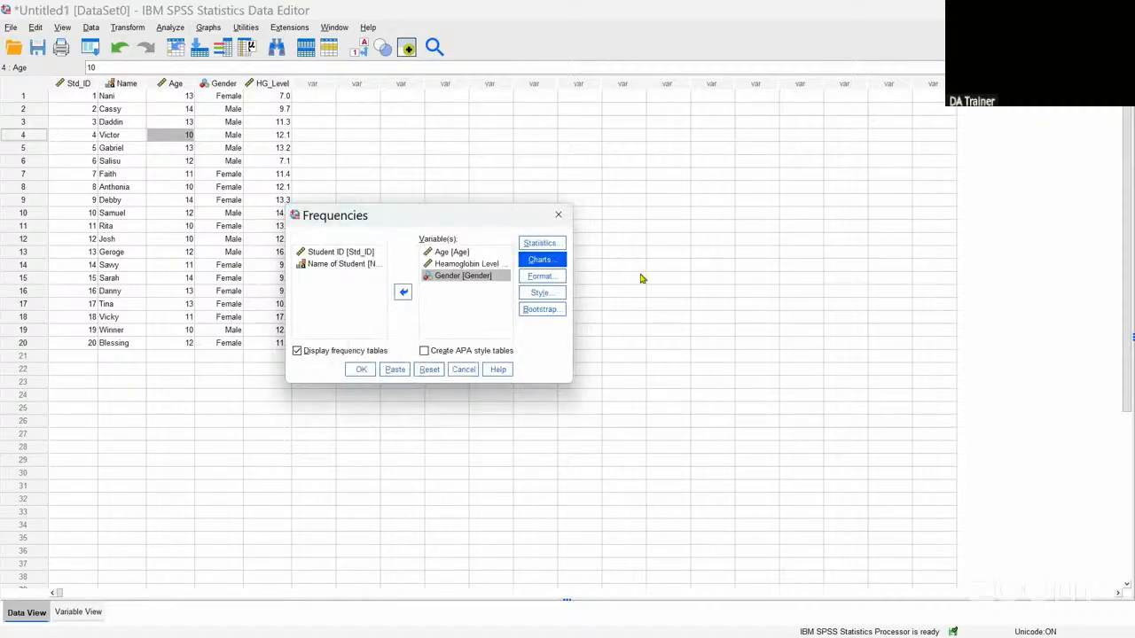
Step: View the Format and Table Style options without changing them, and run the Frequencies analysis
{"action": "left_click", "coordinate": [542, 278]}
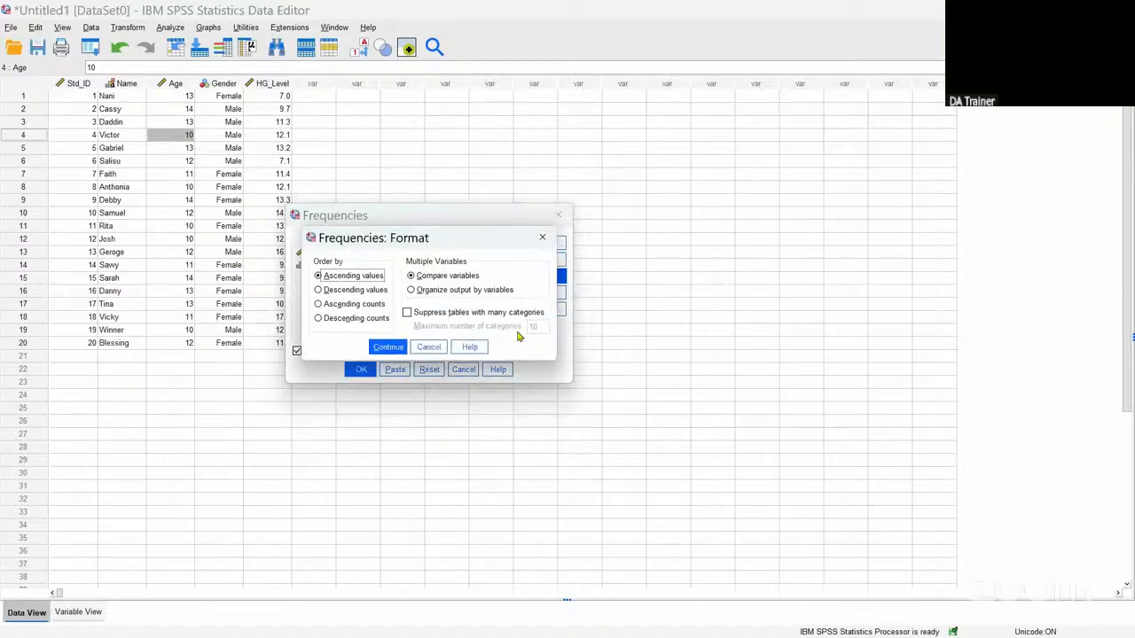
{"action": "left_click", "coordinate": [428, 347]}
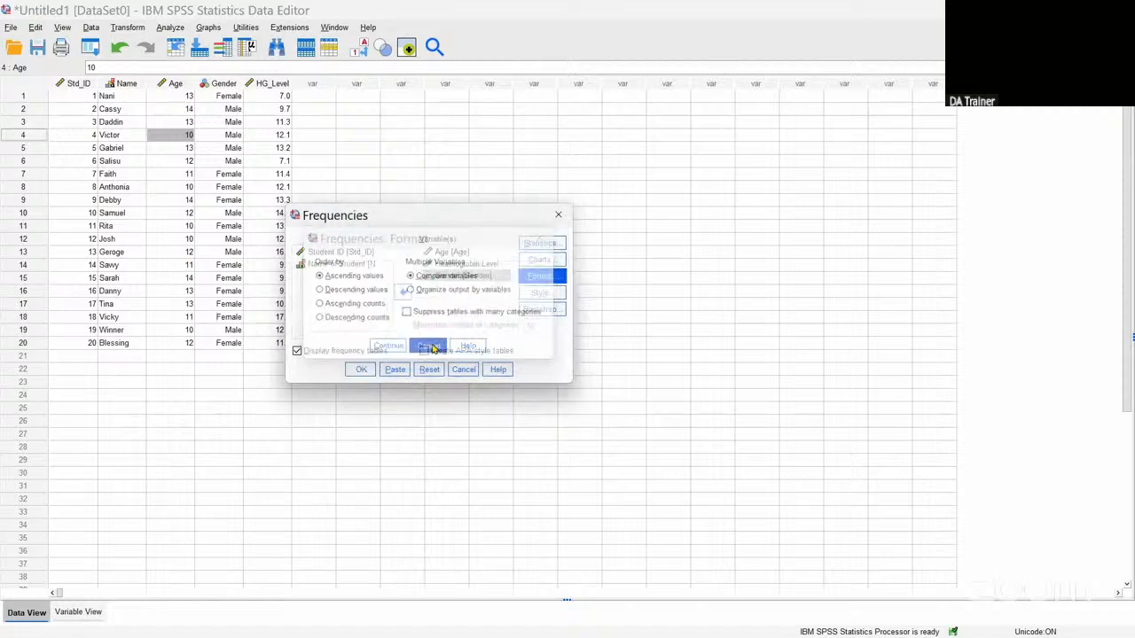
{"action": "left_click", "coordinate": [539, 295]}
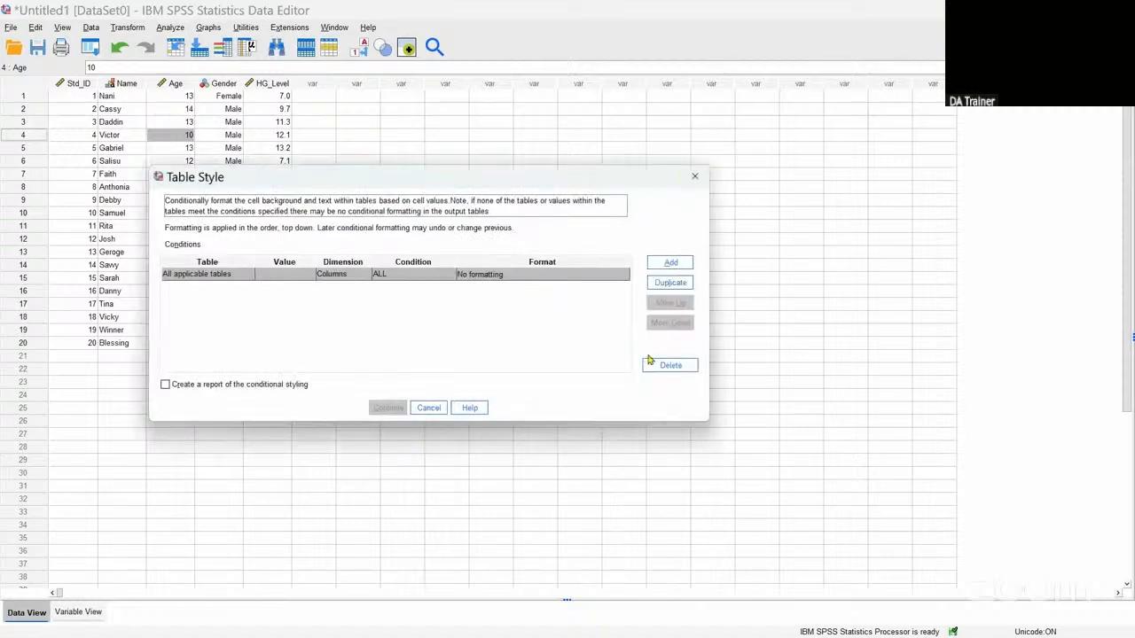
{"action": "left_click", "coordinate": [695, 176]}
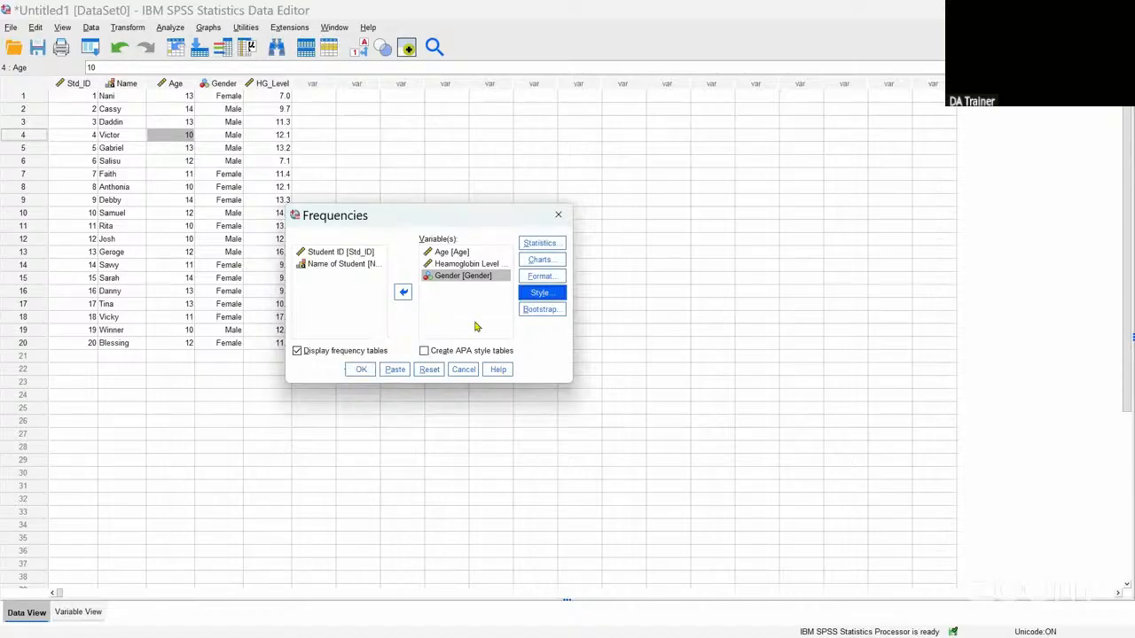
{"action": "left_click", "coordinate": [360, 373]}
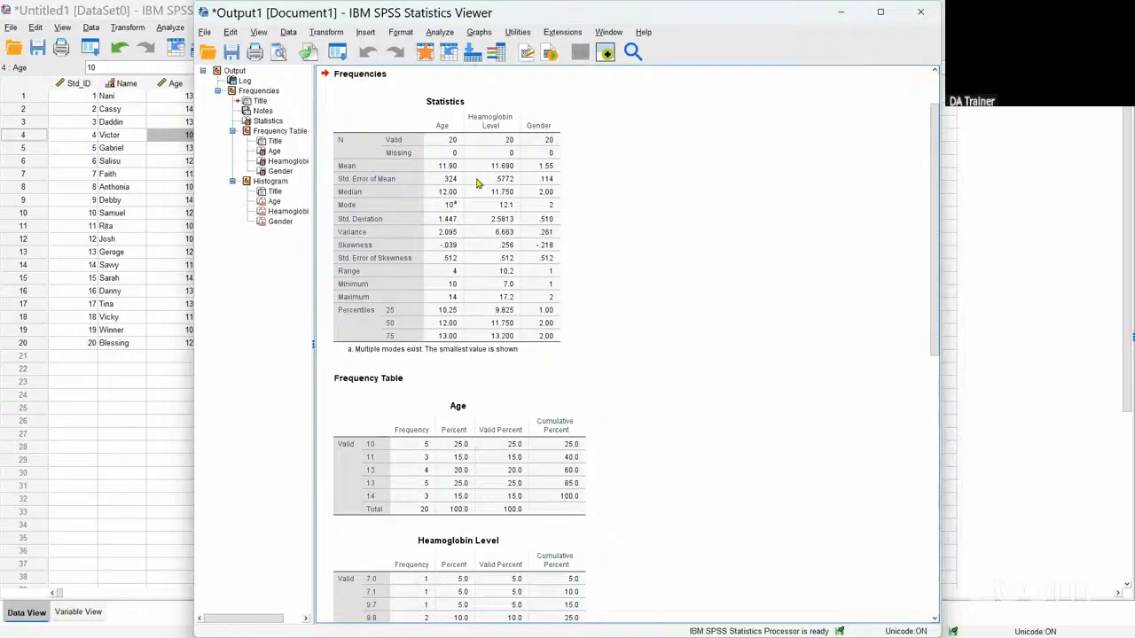
Step: Look through the whole Frequencies output, including the Statistics table, the frequency tables and the three histograms
{"action": "left_click_drag", "start_coordinate": [719, 4], "coordinate": [744, 23]}
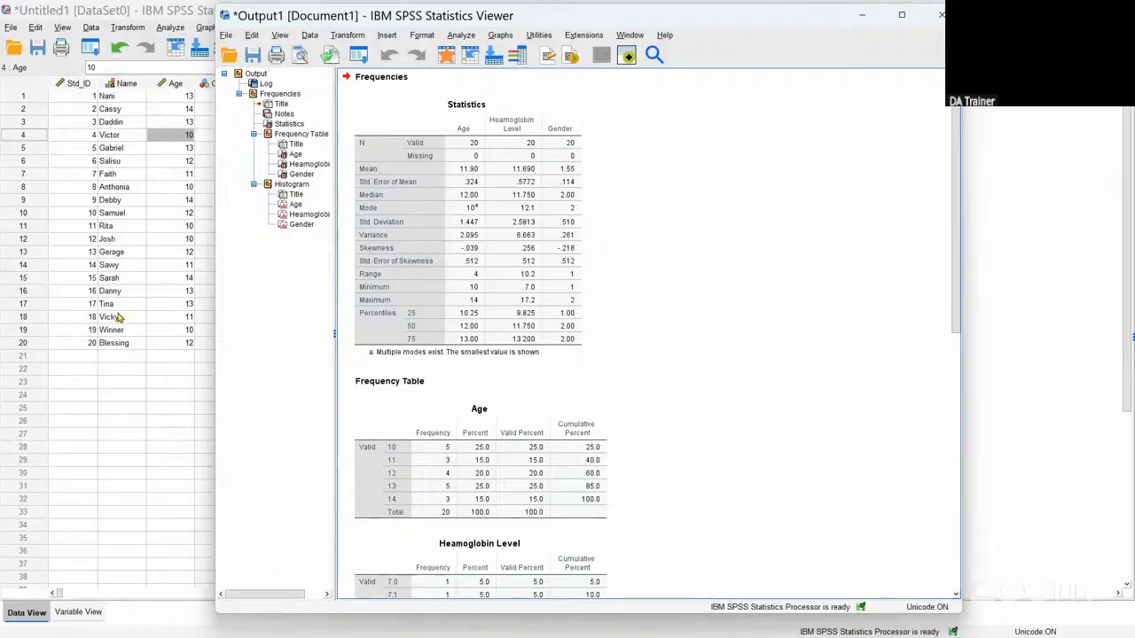
{"action": "left_click", "coordinate": [543, 158]}
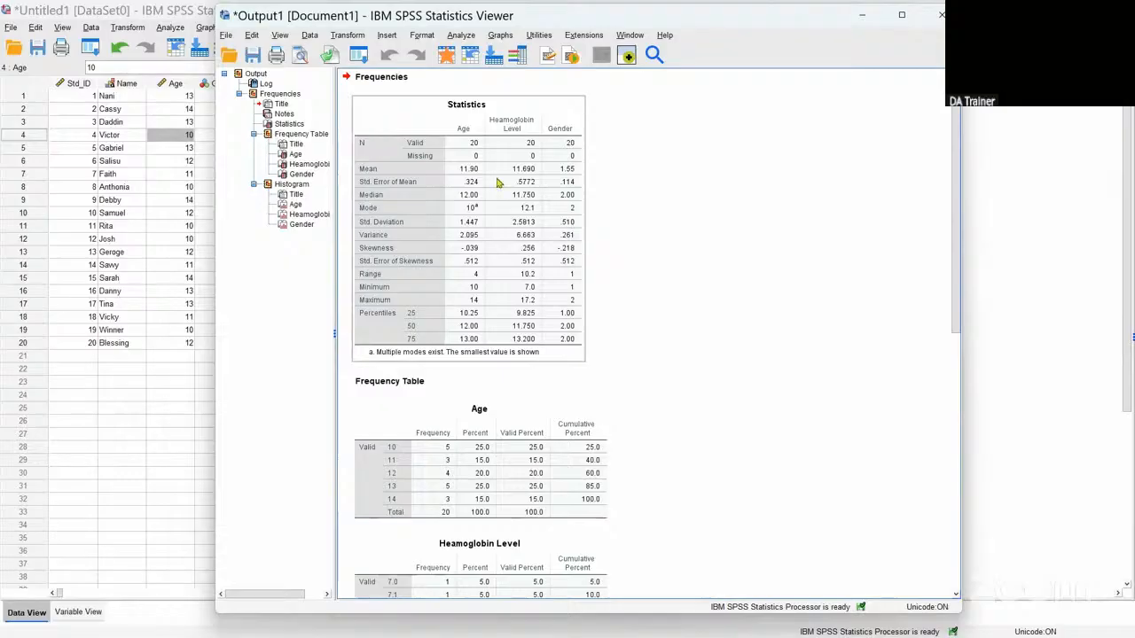
{"action": "scroll", "coordinate": [499, 182], "scroll_direction": "down", "scroll_amount": 3}
{"action": "scroll", "coordinate": [483, 220], "scroll_direction": "down", "scroll_amount": 7}
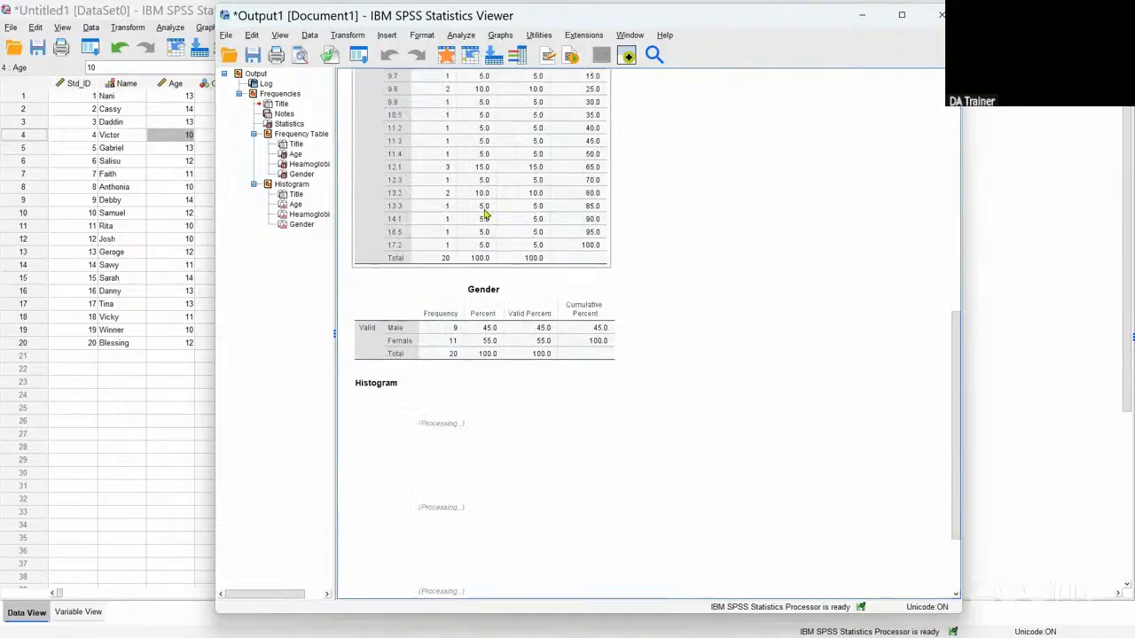
{"action": "scroll", "coordinate": [486, 218], "scroll_direction": "down", "scroll_amount": 5}
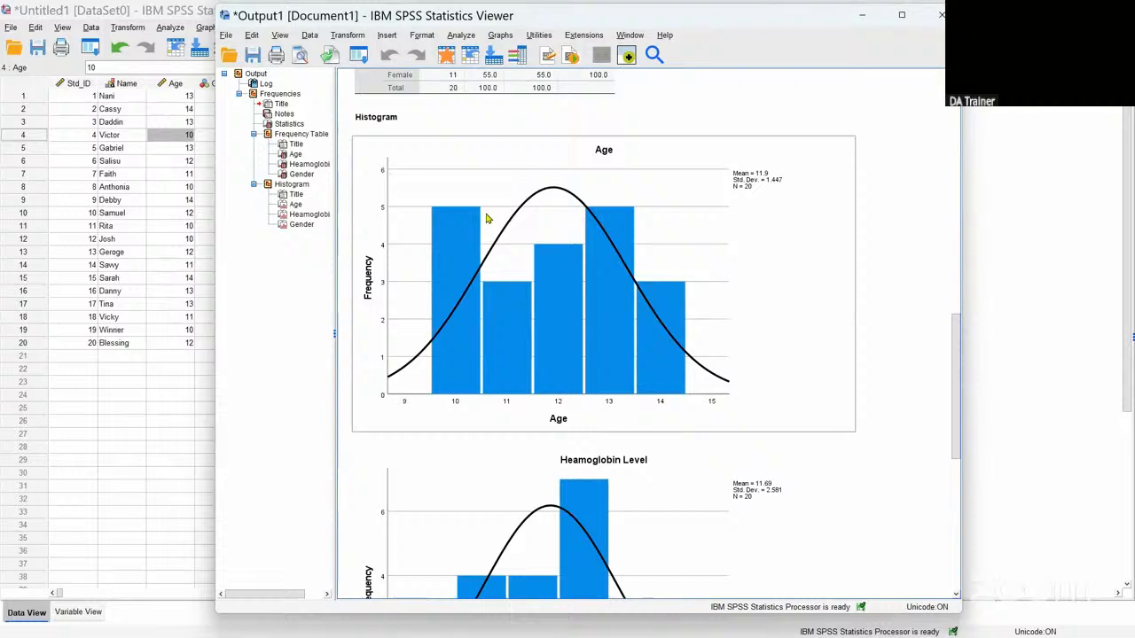
{"action": "scroll", "coordinate": [485, 218], "scroll_direction": "down", "scroll_amount": 9}
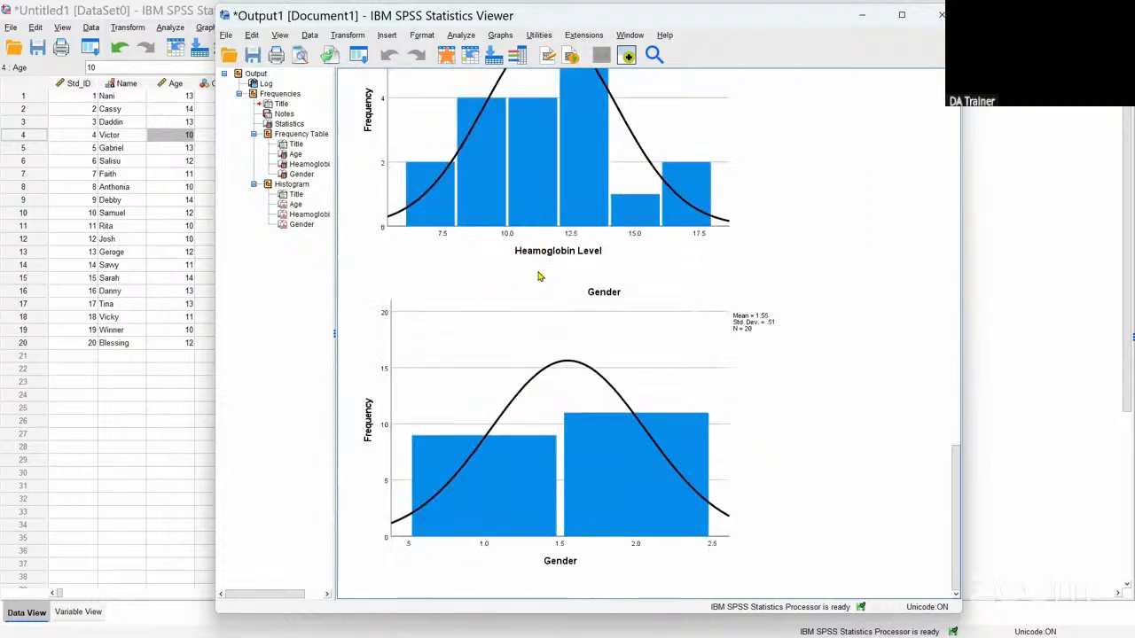
{"action": "scroll", "coordinate": [541, 279], "scroll_direction": "up", "scroll_amount": 1}
{"action": "scroll", "coordinate": [526, 268], "scroll_direction": "up", "scroll_amount": 16}
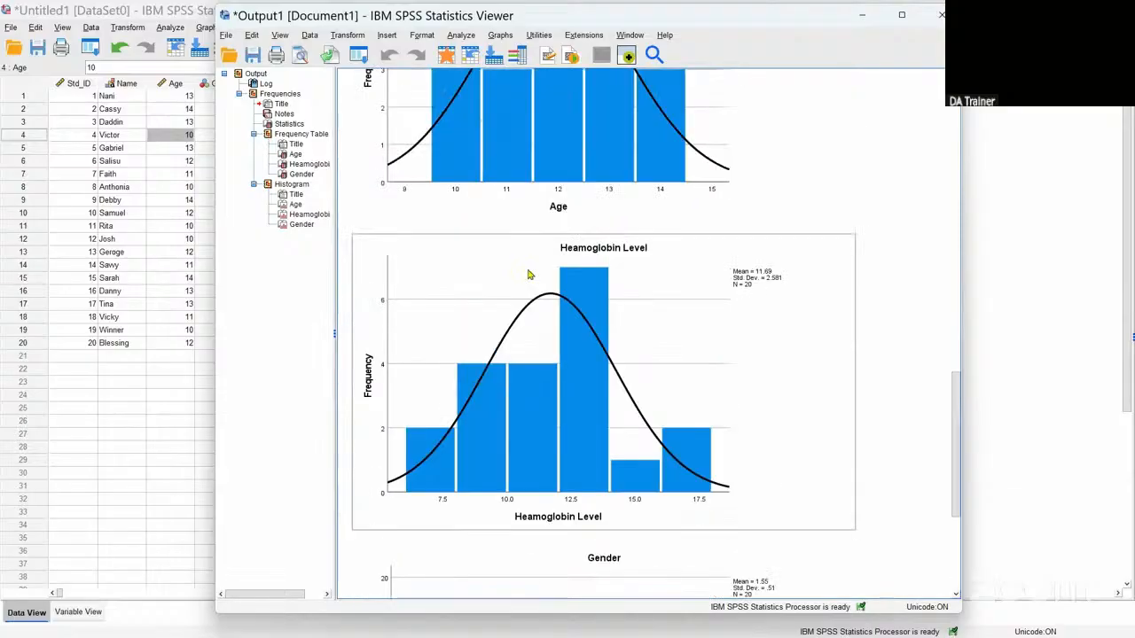
{"action": "scroll", "coordinate": [532, 263], "scroll_direction": "up", "scroll_amount": 9}
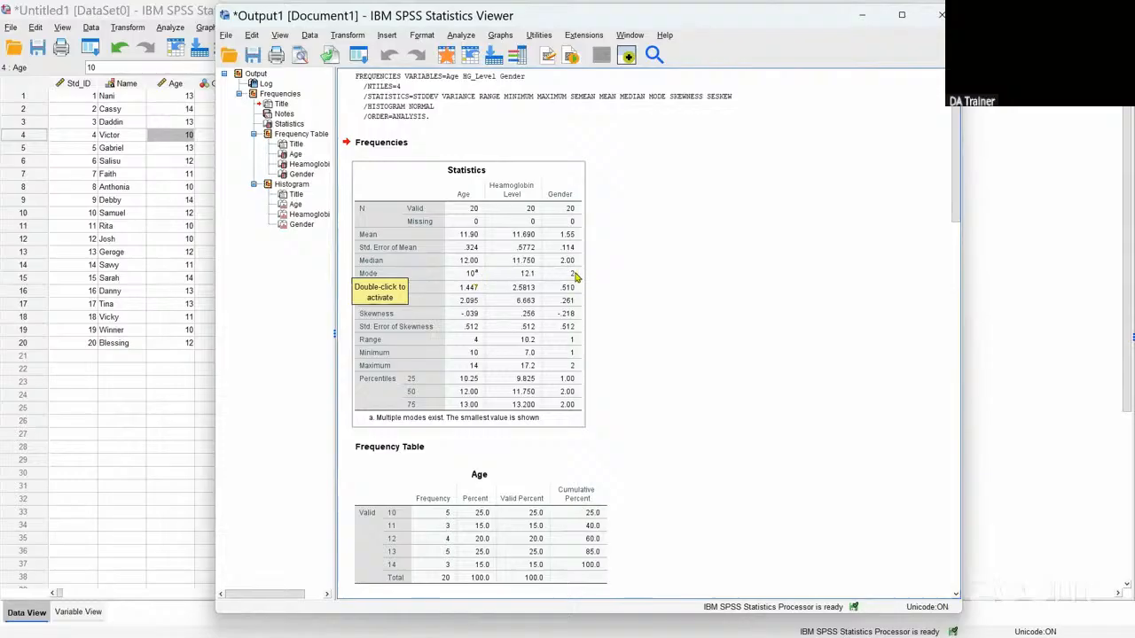
Step: Examine the Statistics table and the frequency tables for Age, Heamoglobin Level and Gender in detail
{"action": "left_click", "coordinate": [388, 289]}
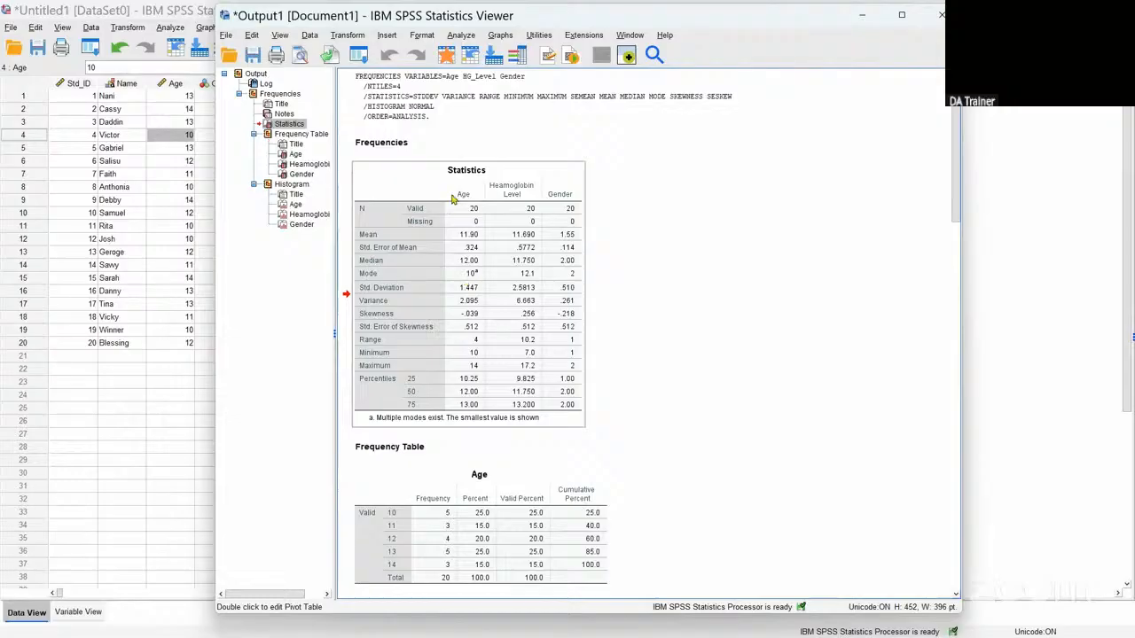
{"action": "scroll", "coordinate": [460, 205], "scroll_direction": "down", "scroll_amount": 3}
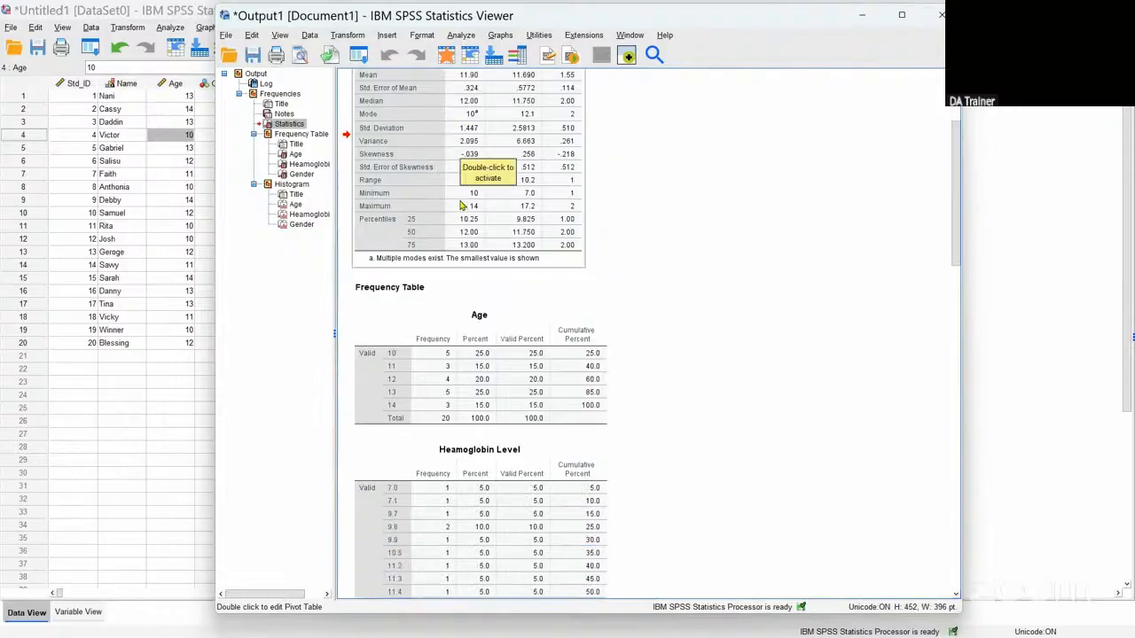
{"action": "scroll", "coordinate": [461, 205], "scroll_direction": "down", "scroll_amount": 1}
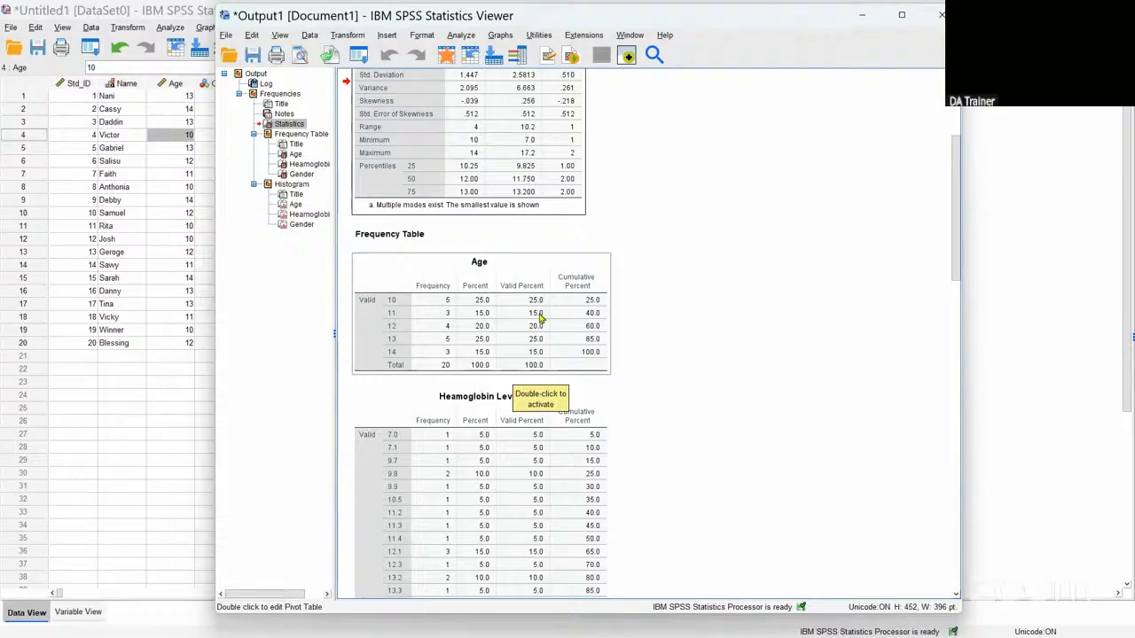
{"action": "scroll", "coordinate": [537, 317], "scroll_direction": "down", "scroll_amount": 3}
{"action": "scroll", "coordinate": [537, 315], "scroll_direction": "down", "scroll_amount": 5}
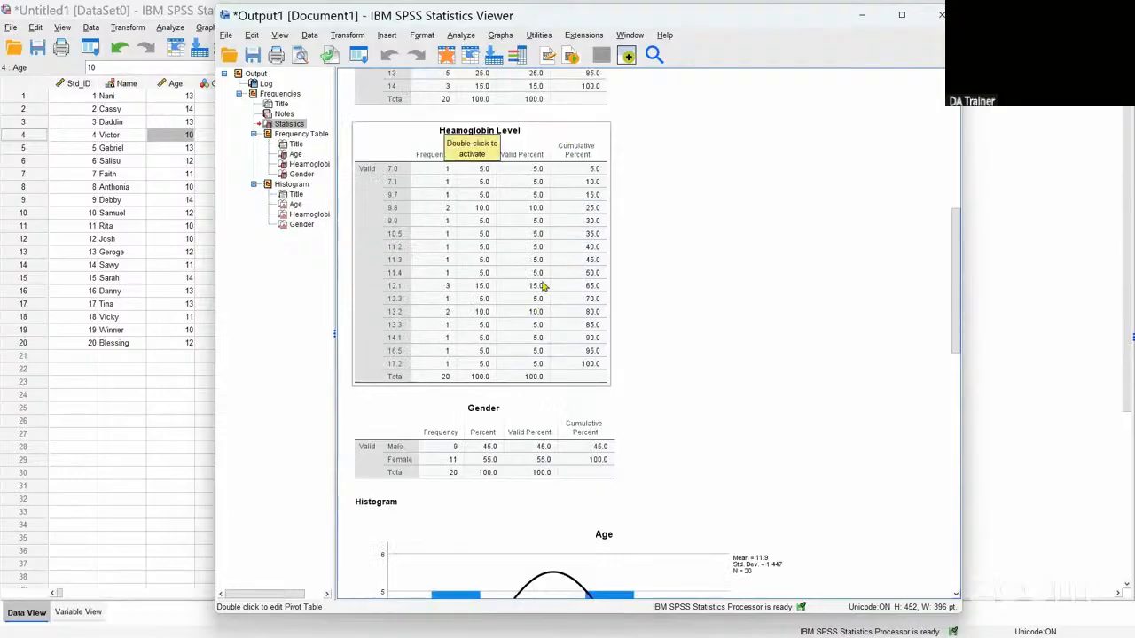
{"action": "scroll", "coordinate": [429, 324], "scroll_direction": "down", "scroll_amount": 3}
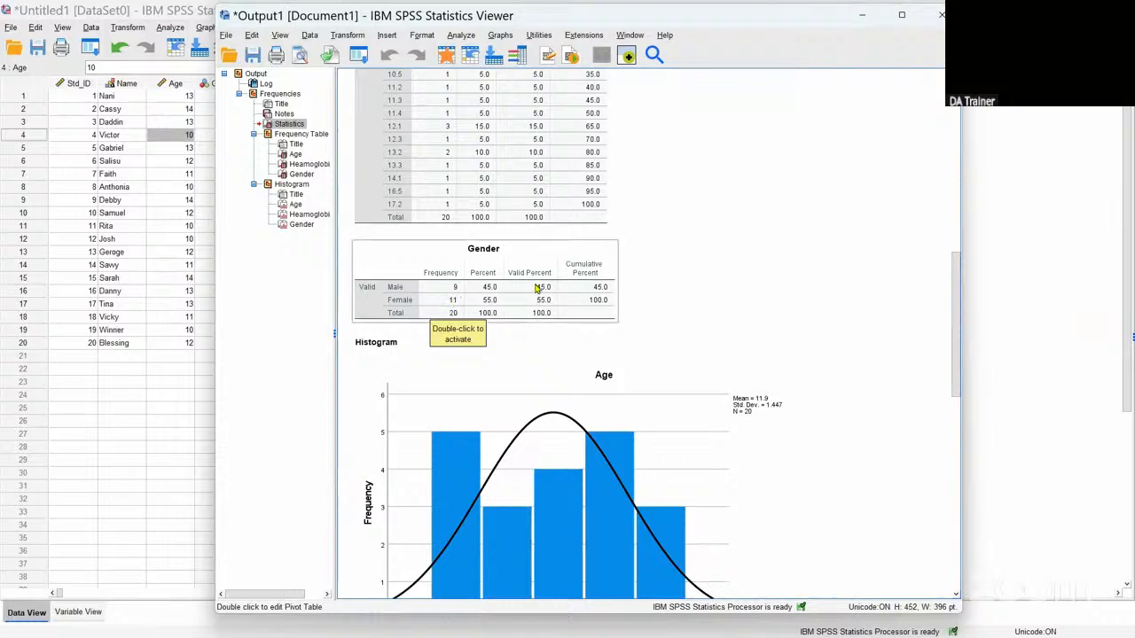
Step: Examine the histograms of Age, Heamoglobin Level and Gender in the frequencies output
{"action": "scroll", "coordinate": [536, 288], "scroll_direction": "down", "scroll_amount": 3}
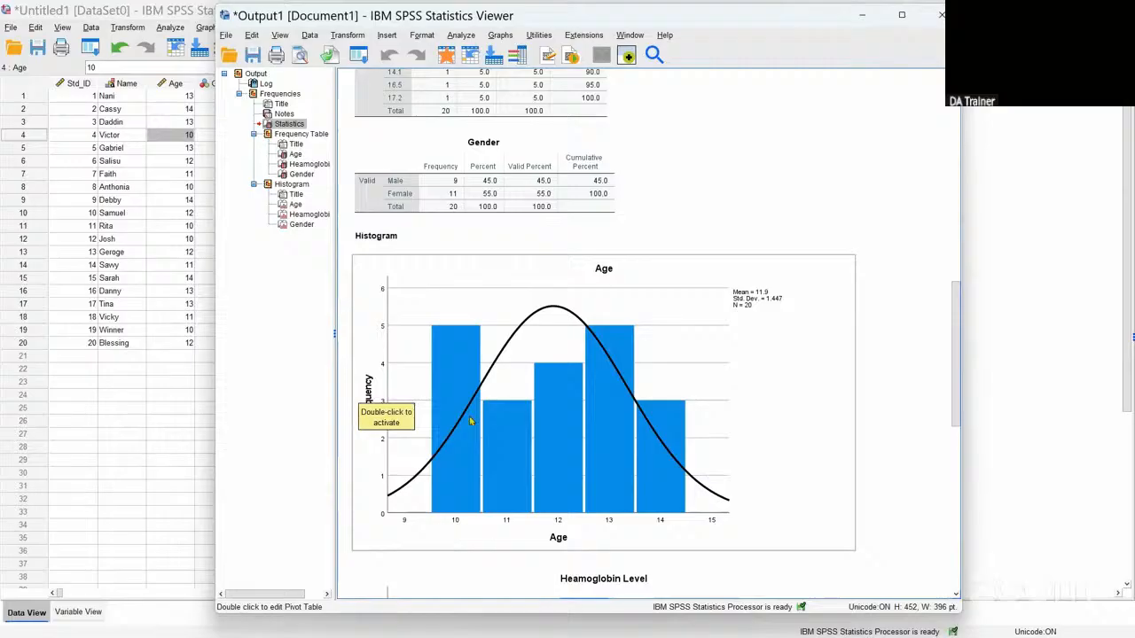
{"action": "scroll", "coordinate": [568, 395], "scroll_direction": "down", "scroll_amount": 5}
{"action": "scroll", "coordinate": [573, 399], "scroll_direction": "down", "scroll_amount": 4}
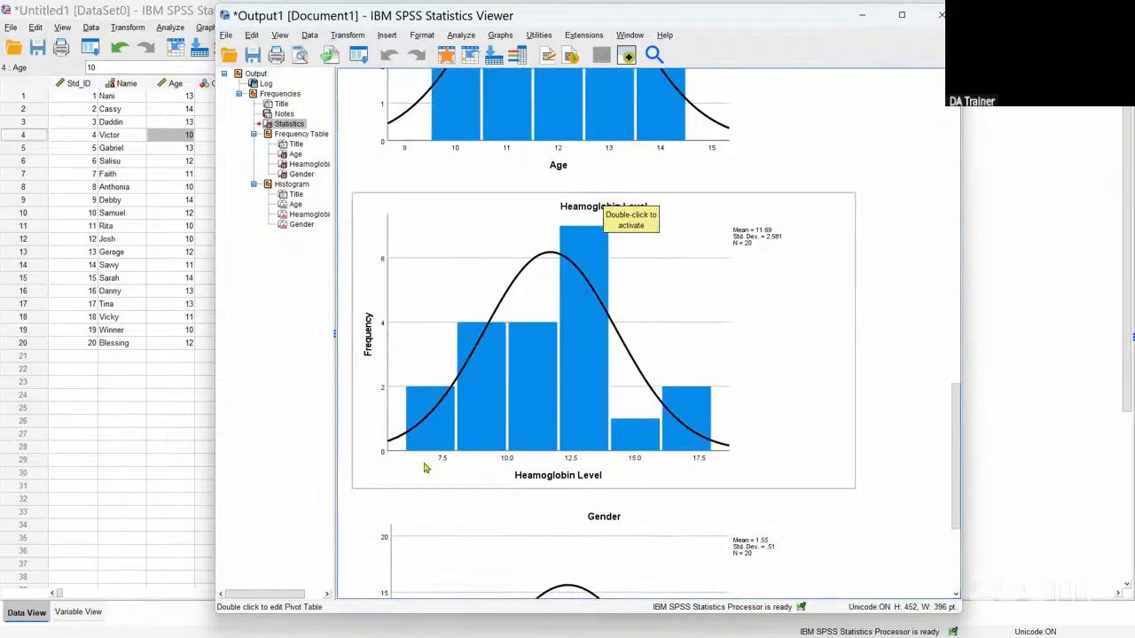
{"action": "scroll", "coordinate": [562, 402], "scroll_direction": "down", "scroll_amount": 5}
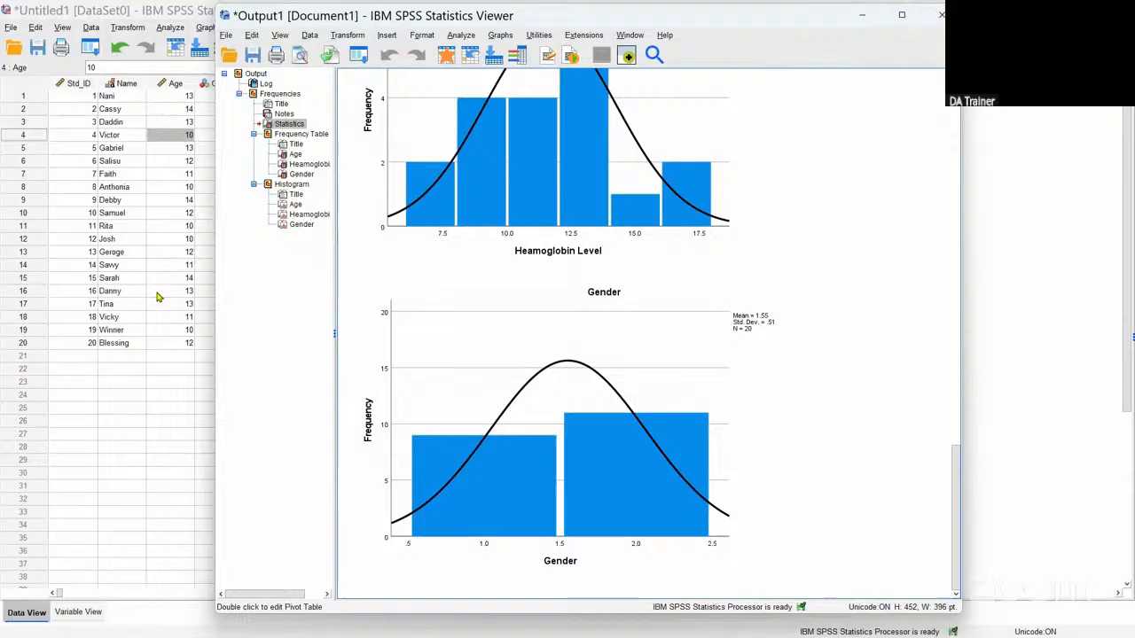
Step: From the Data Editor, open the Descriptives analysis and add Age, Gender and Heamoglobin Level as its variables
{"action": "left_click", "coordinate": [202, 239]}
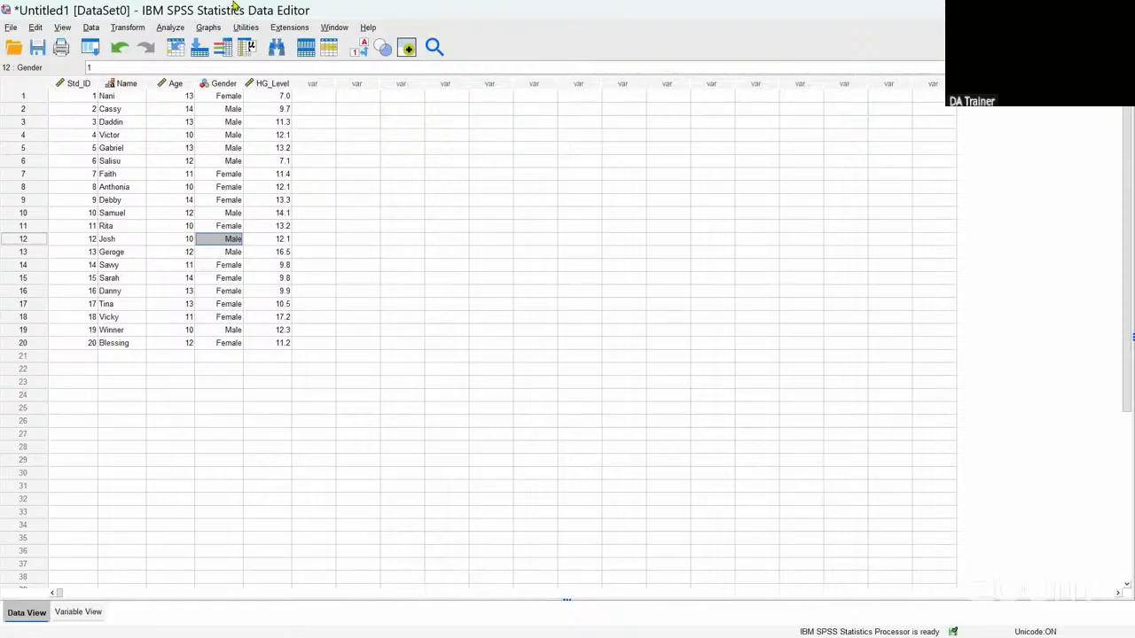
{"action": "left_click", "coordinate": [171, 27]}
{"action": "mouse_move", "coordinate": [202, 78]}
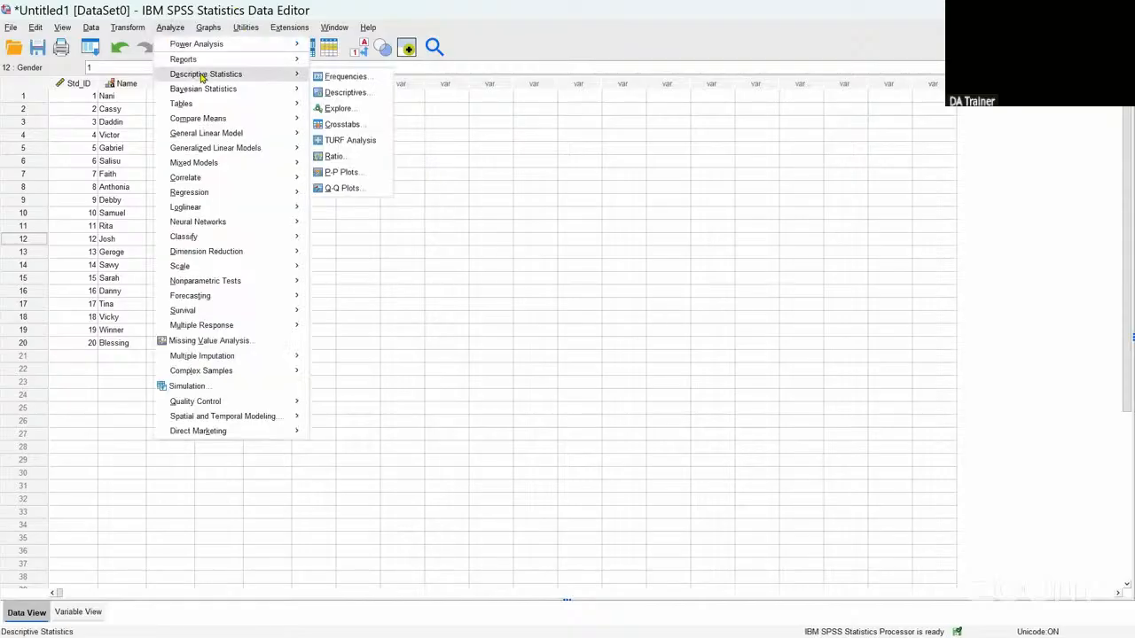
{"action": "left_click", "coordinate": [339, 95]}
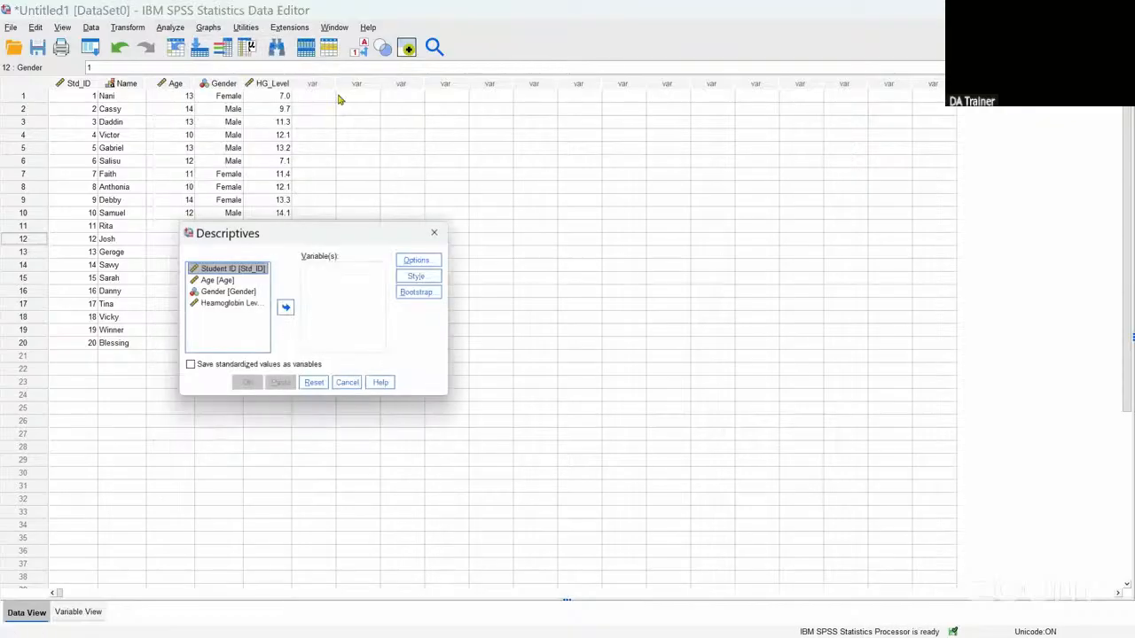
{"action": "left_click_drag", "start_coordinate": [294, 241], "coordinate": [405, 170]}
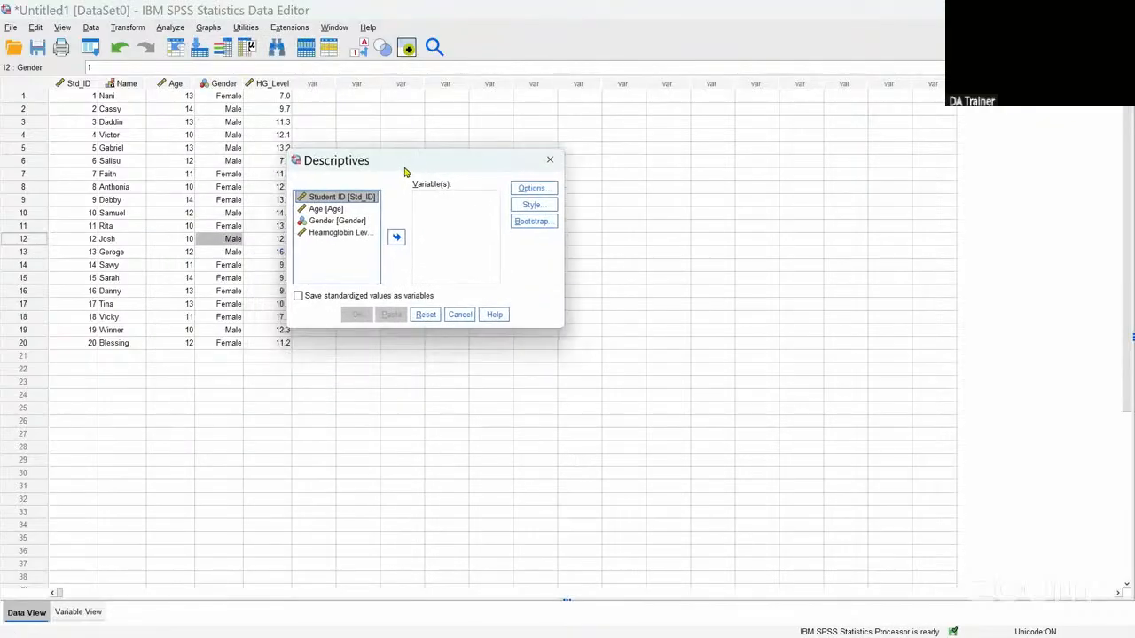
{"action": "left_click", "coordinate": [330, 211]}
{"action": "left_click", "coordinate": [396, 237]}
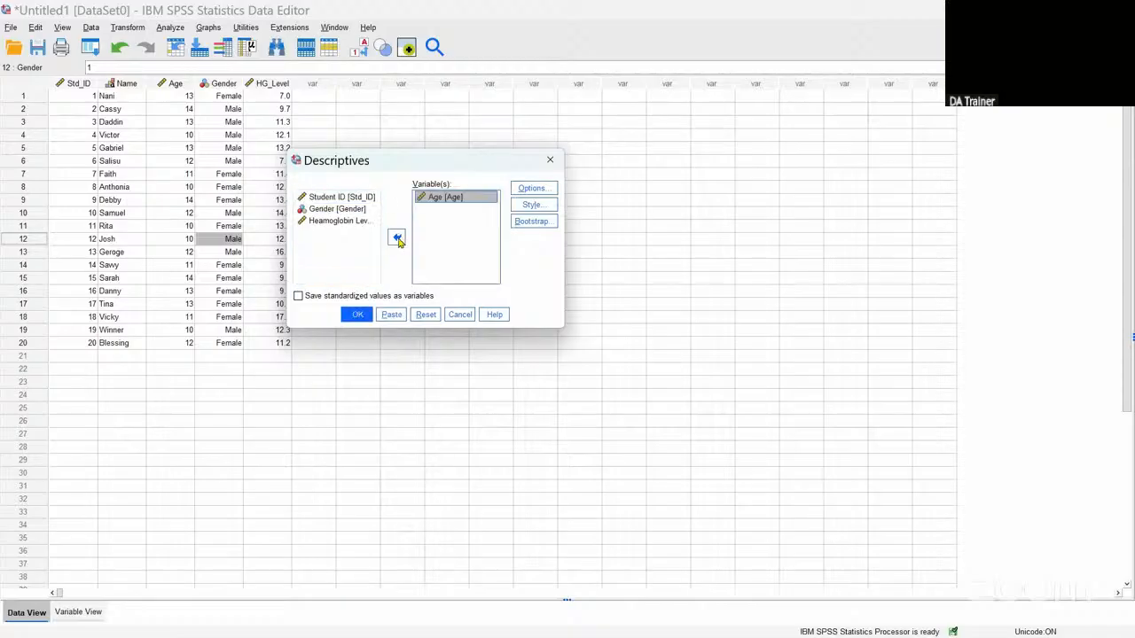
{"action": "left_click", "coordinate": [336, 209]}
{"action": "left_click", "coordinate": [395, 236]}
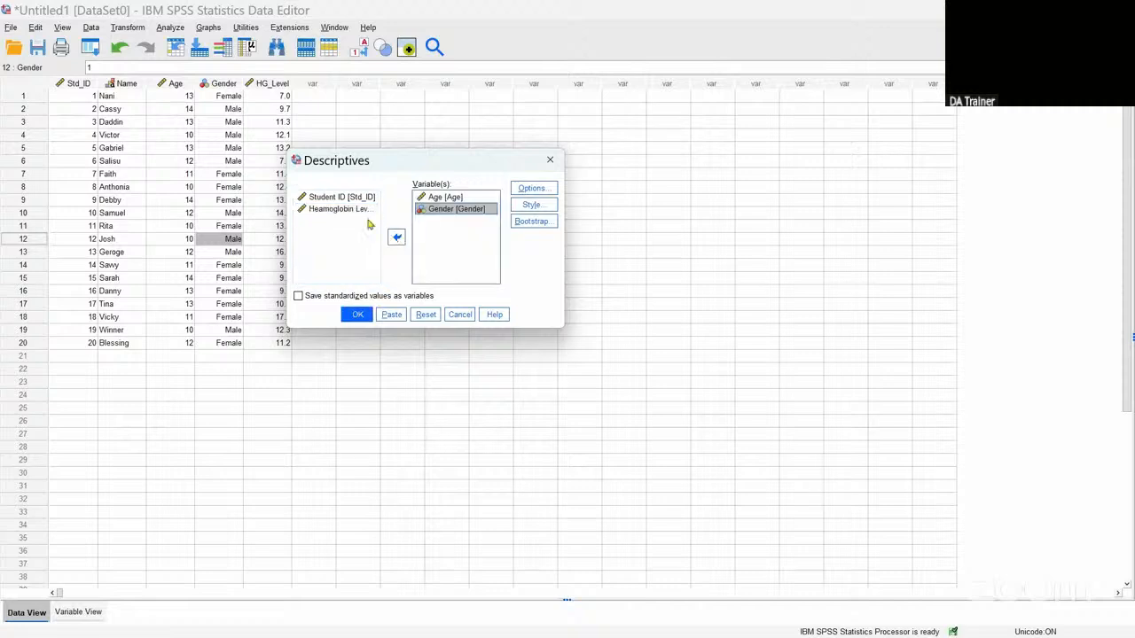
{"action": "left_click", "coordinate": [334, 209]}
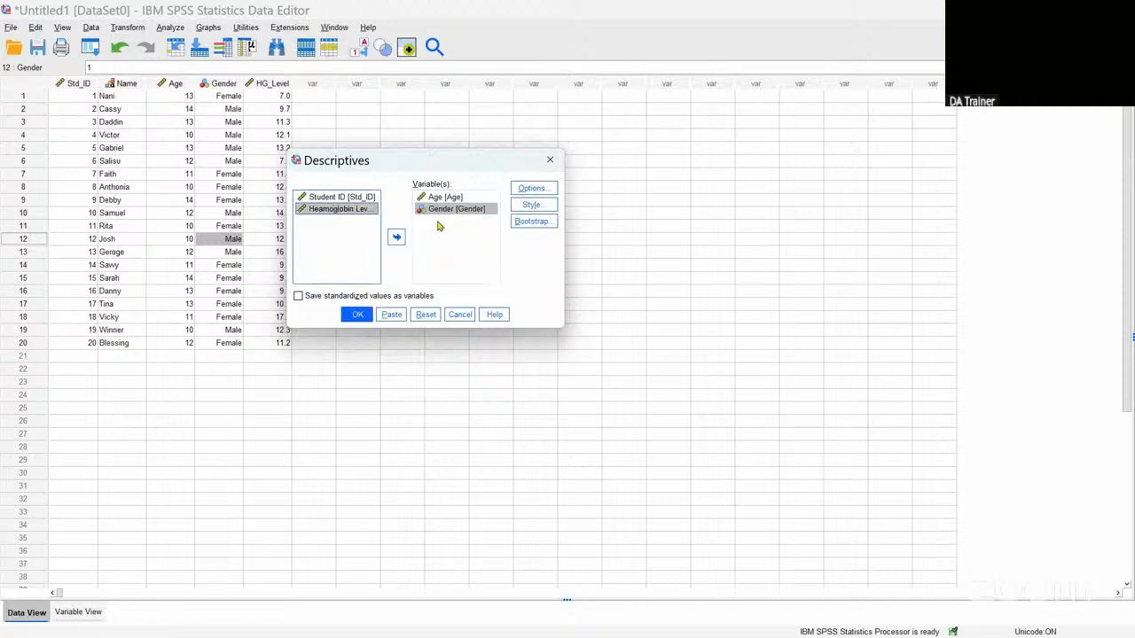
{"action": "left_click", "coordinate": [396, 237]}
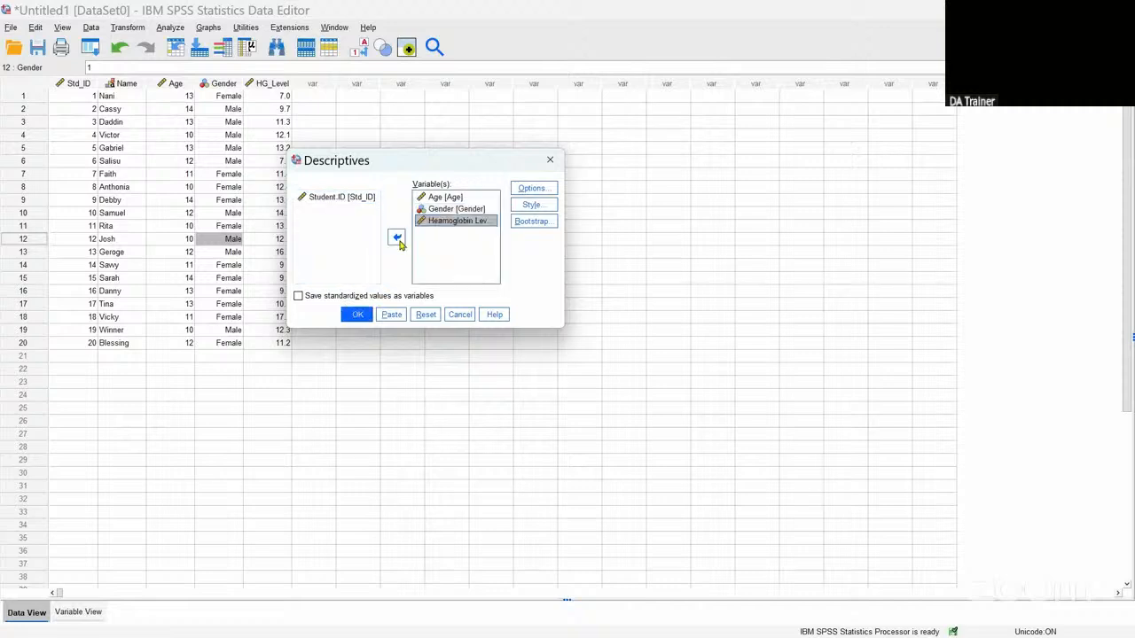
Step: Include skewness in the descriptive statistics options and run the analysis
{"action": "left_click", "coordinate": [523, 189]}
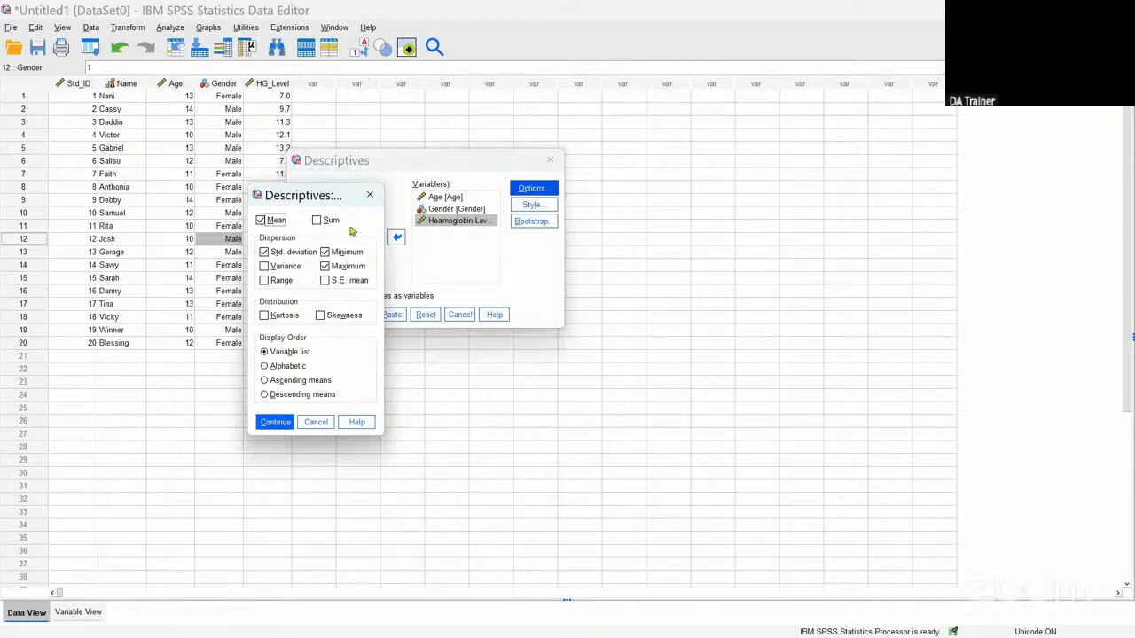
{"action": "left_click", "coordinate": [319, 317]}
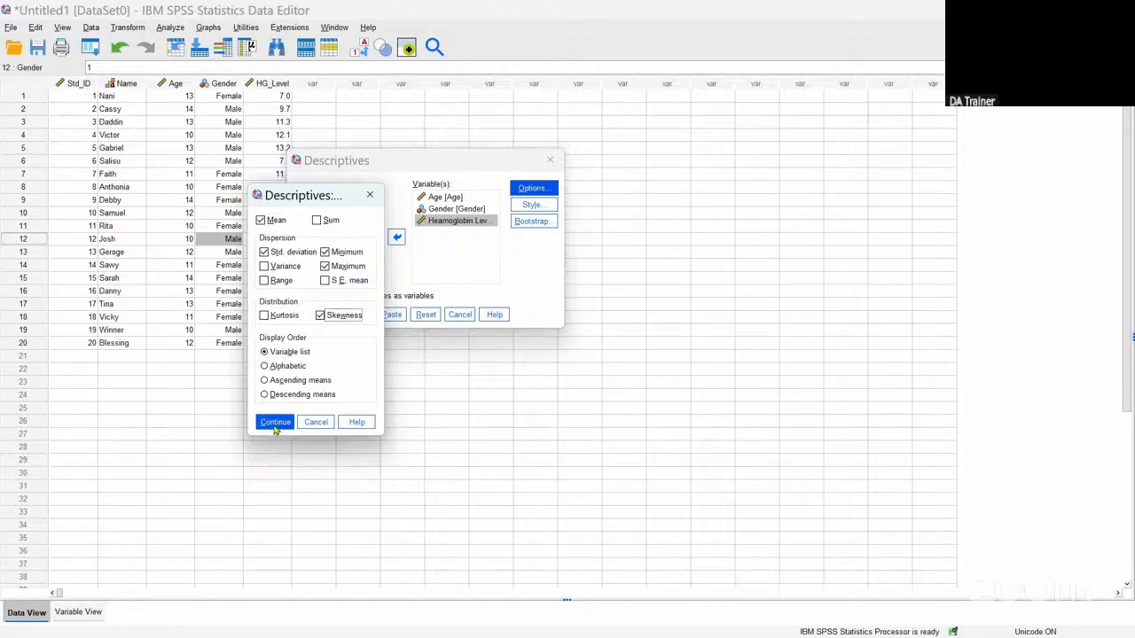
{"action": "left_click", "coordinate": [275, 423]}
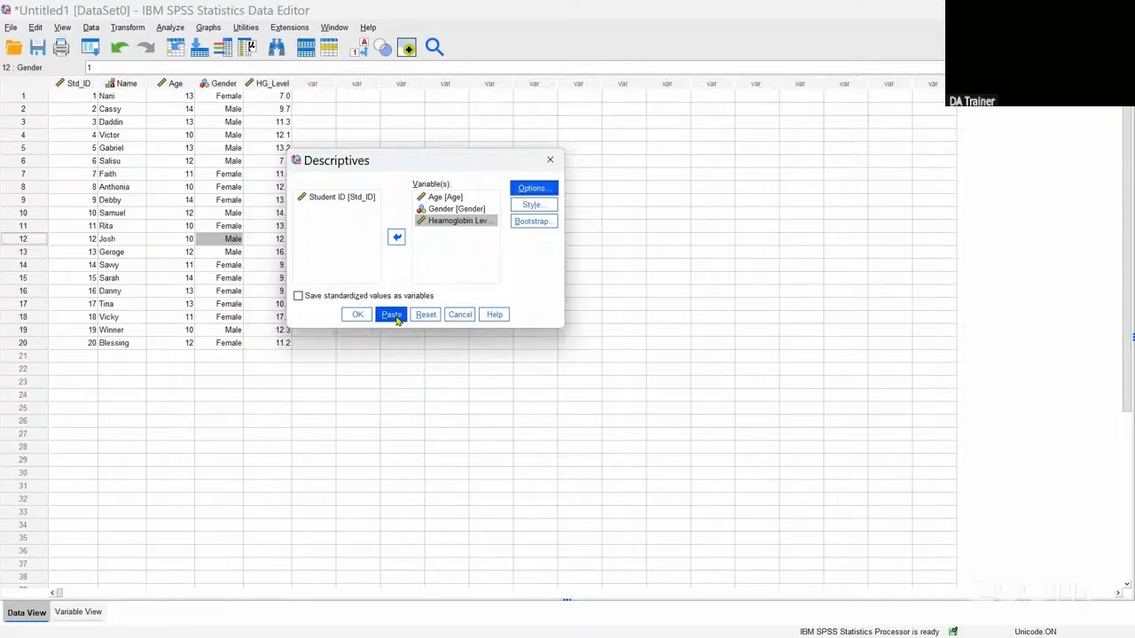
{"action": "left_click", "coordinate": [355, 320]}
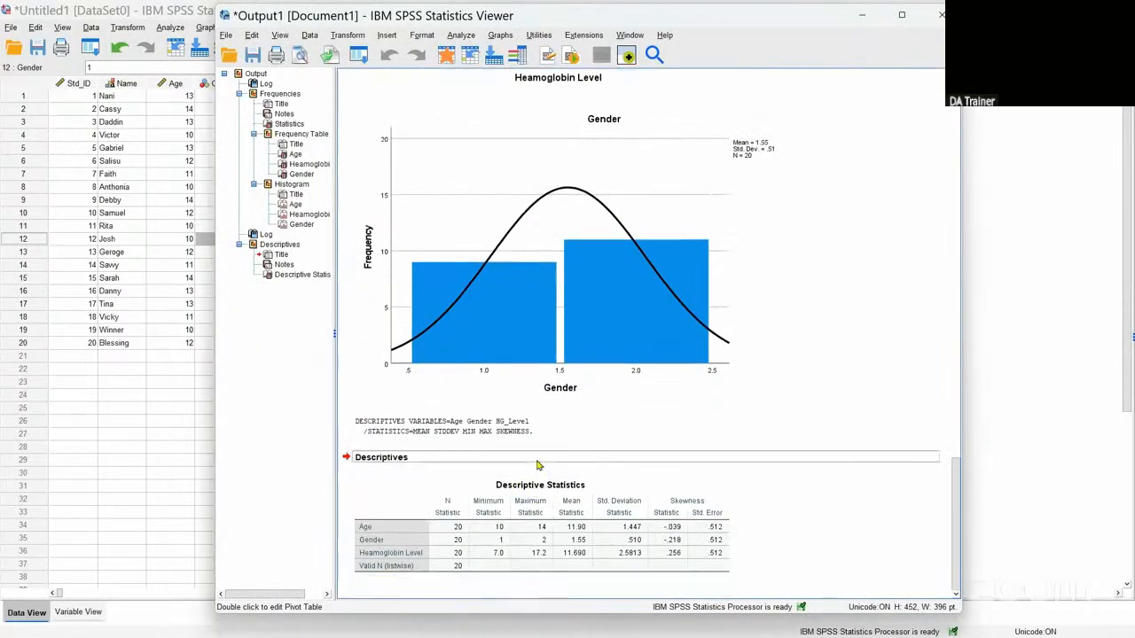
{"action": "left_click", "coordinate": [586, 434]}
{"action": "left_click", "coordinate": [479, 457]}
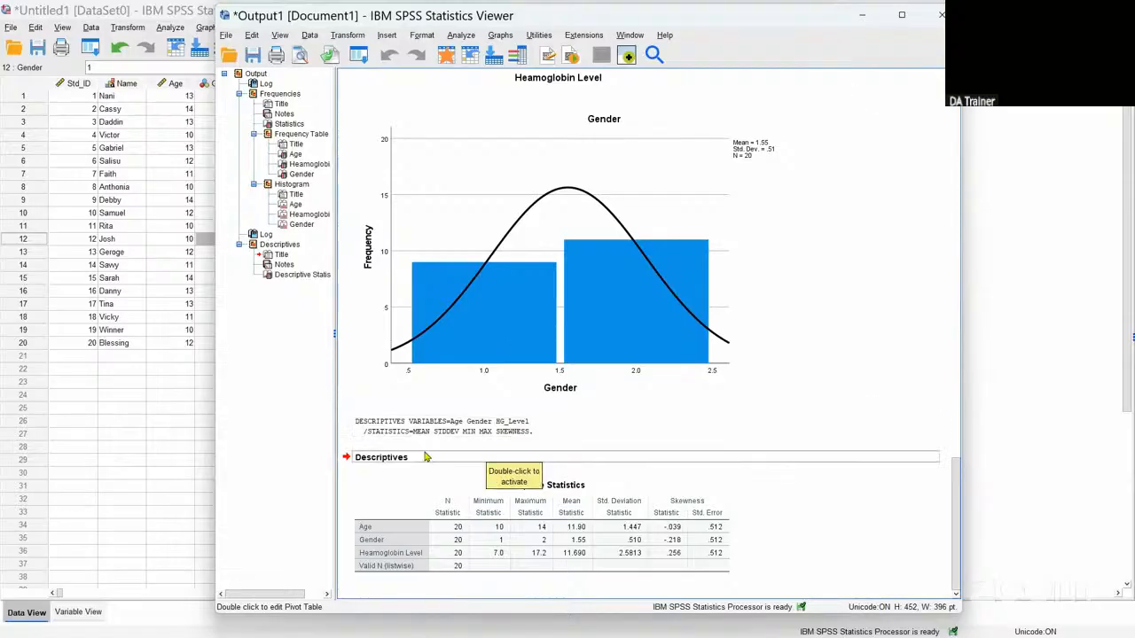
{"action": "left_click", "coordinate": [536, 503]}
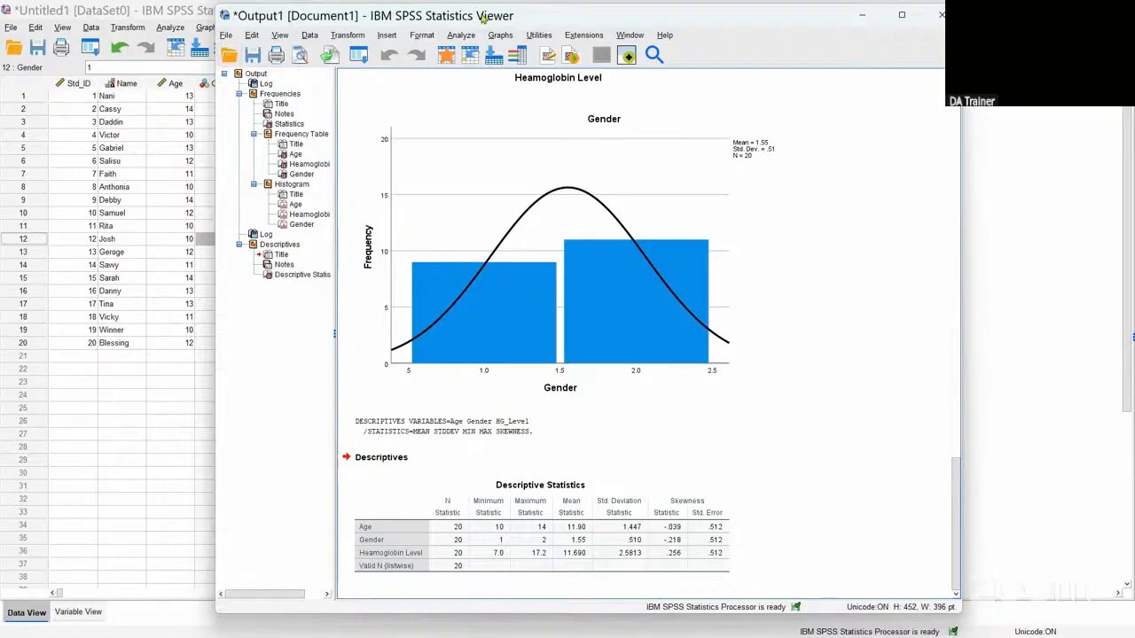
Step: Open the Chart Builder and place a Clustered Bar chart in the preview
{"action": "left_click", "coordinate": [501, 36]}
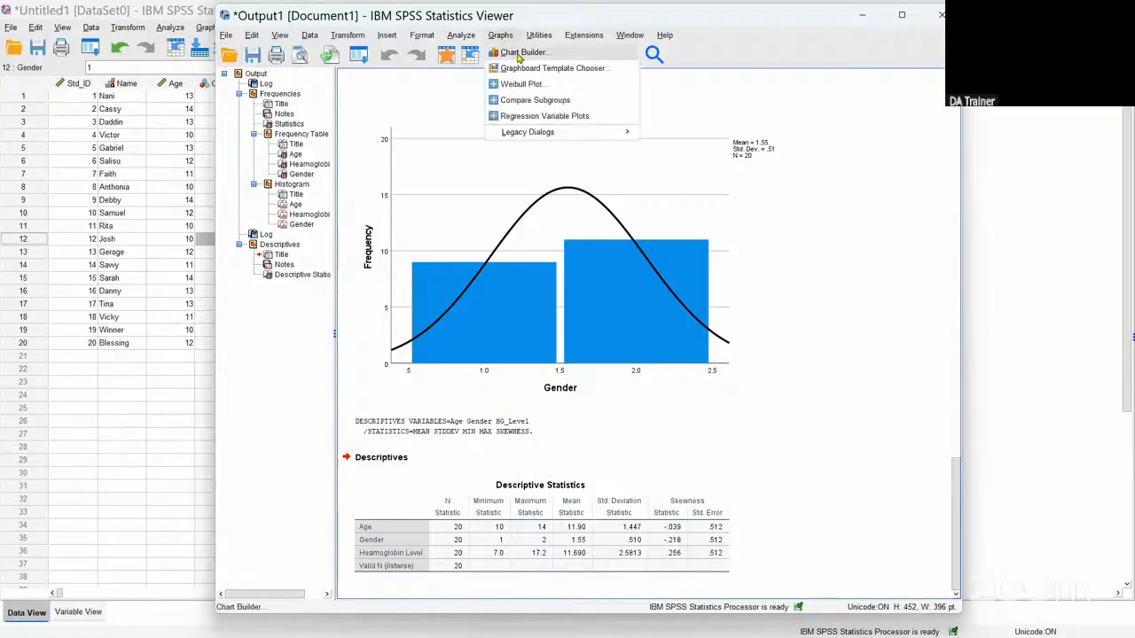
{"action": "left_click", "coordinate": [522, 53]}
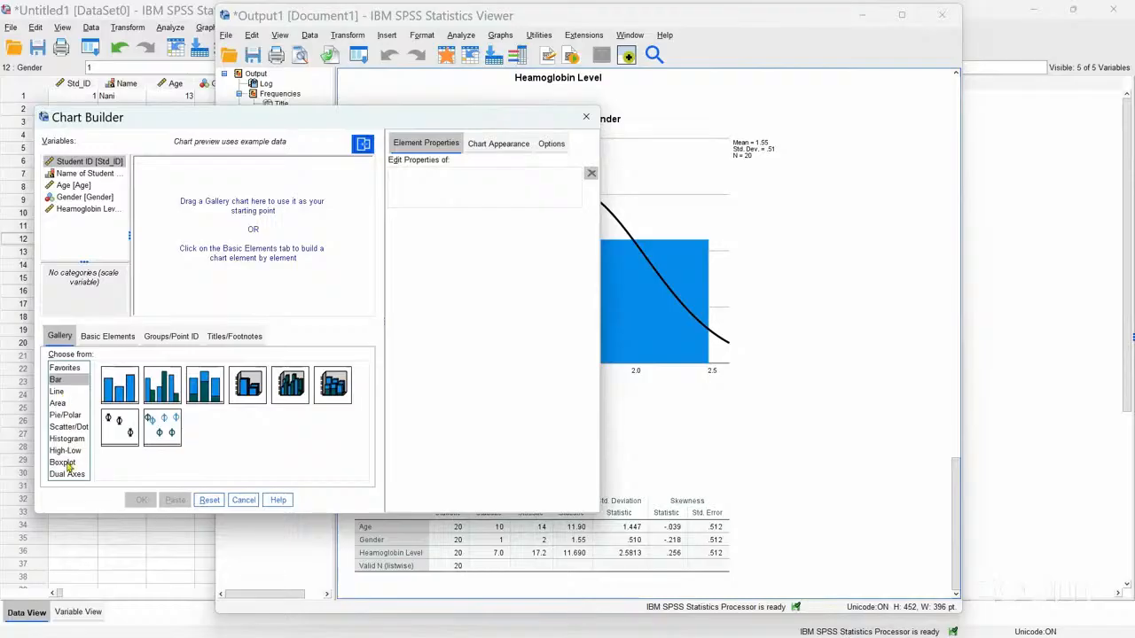
{"action": "left_click", "coordinate": [161, 391]}
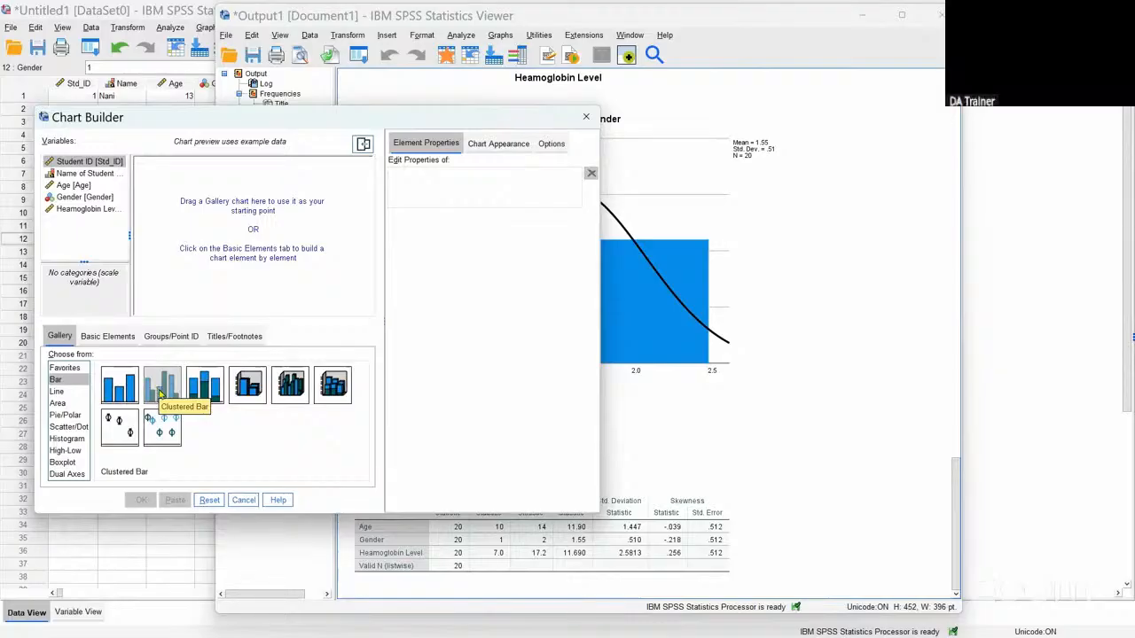
{"action": "left_click_drag", "start_coordinate": [158, 391], "coordinate": [245, 236]}
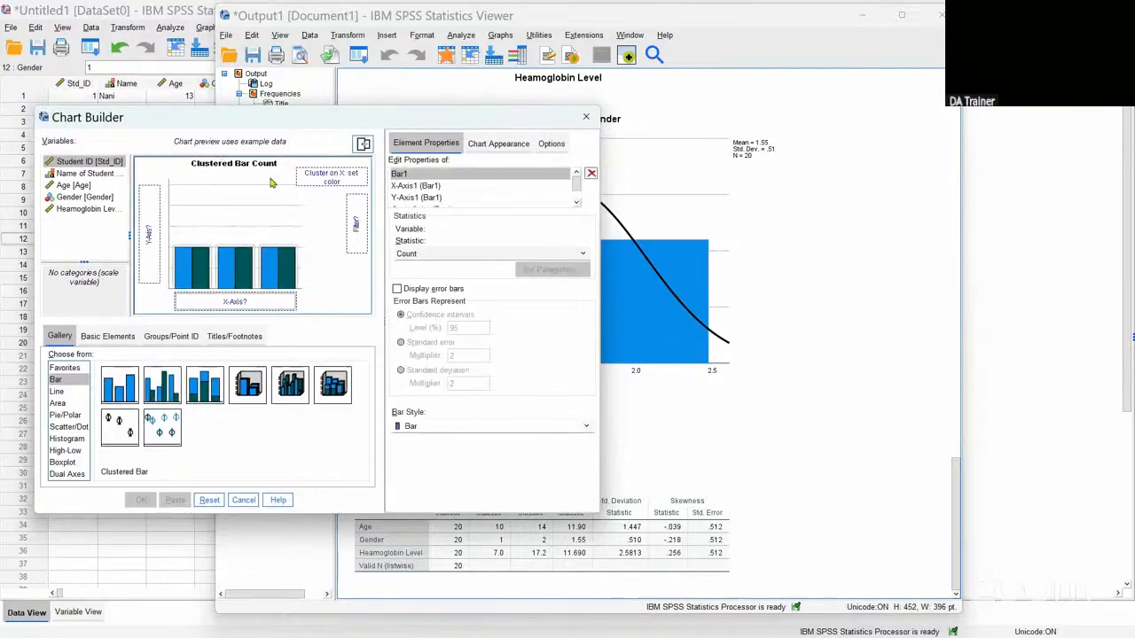
Step: Assign Age to the clustered bar chart's Y-axis and try to place Heamoglobin Level and Age on its X-axis
{"action": "left_click", "coordinate": [74, 186]}
{"action": "left_click_drag", "start_coordinate": [74, 186], "coordinate": [147, 237]}
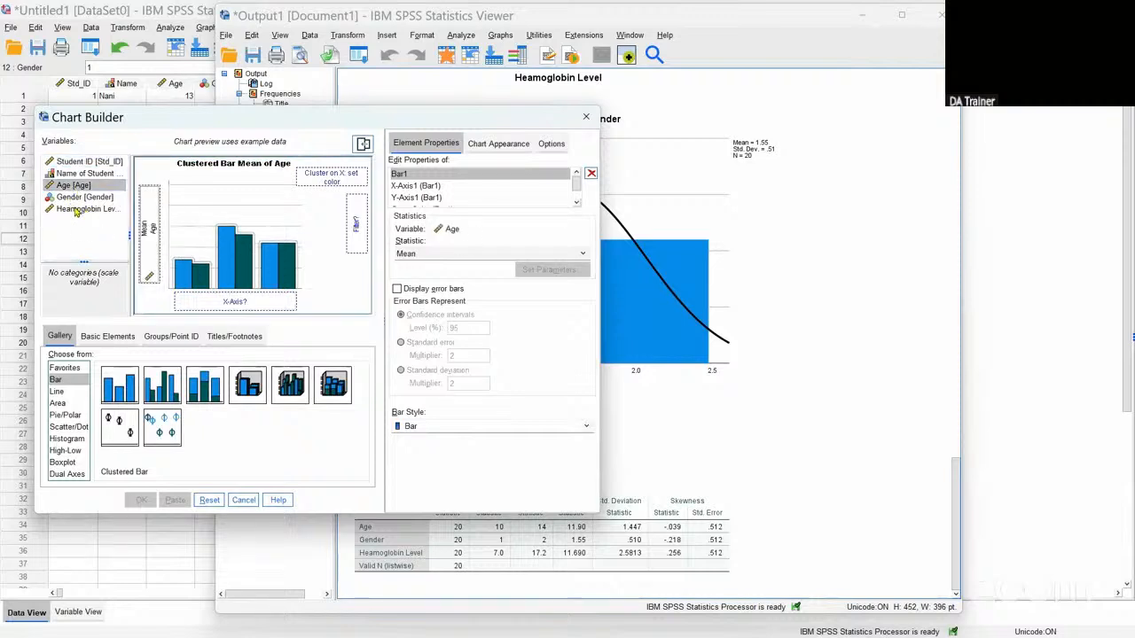
{"action": "left_click_drag", "start_coordinate": [71, 213], "coordinate": [259, 301]}
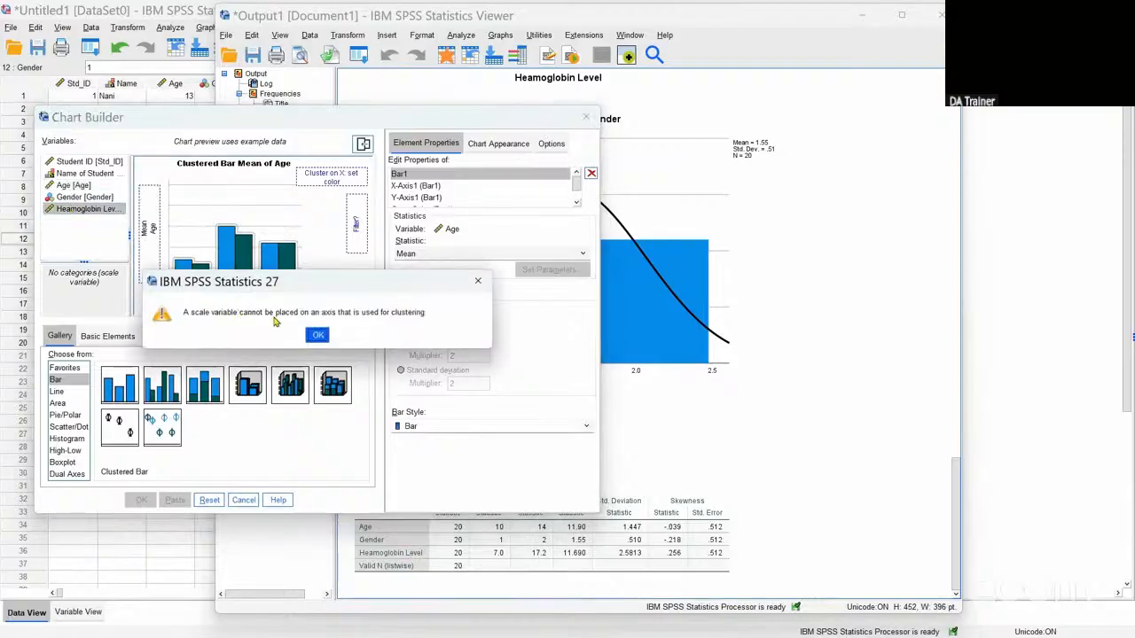
{"action": "left_click", "coordinate": [318, 334]}
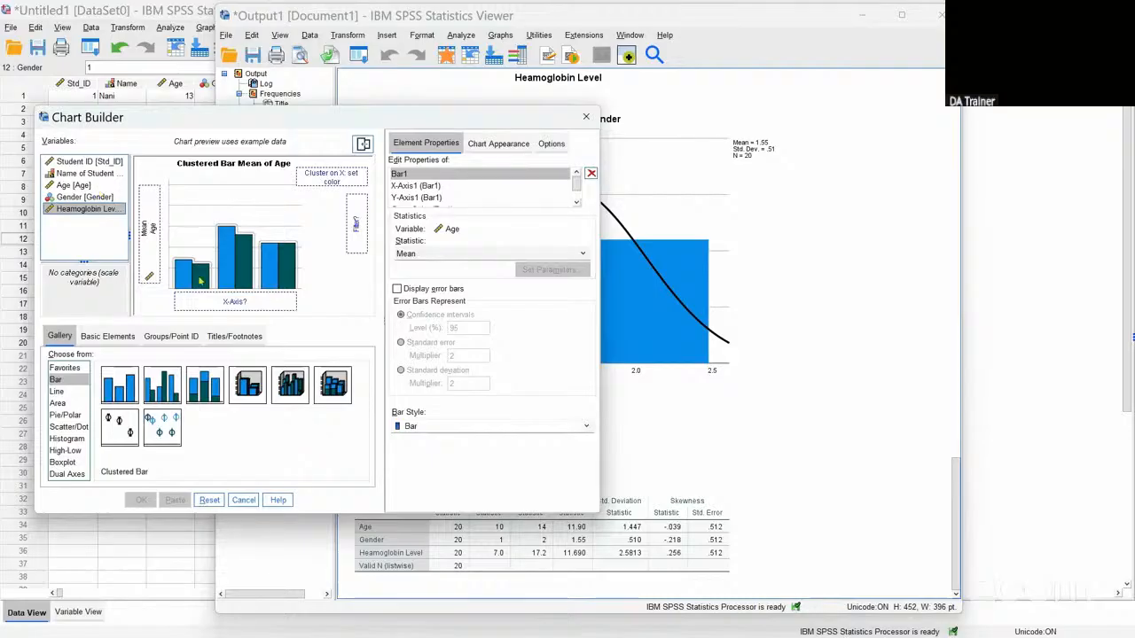
{"action": "left_click_drag", "start_coordinate": [153, 241], "coordinate": [233, 301]}
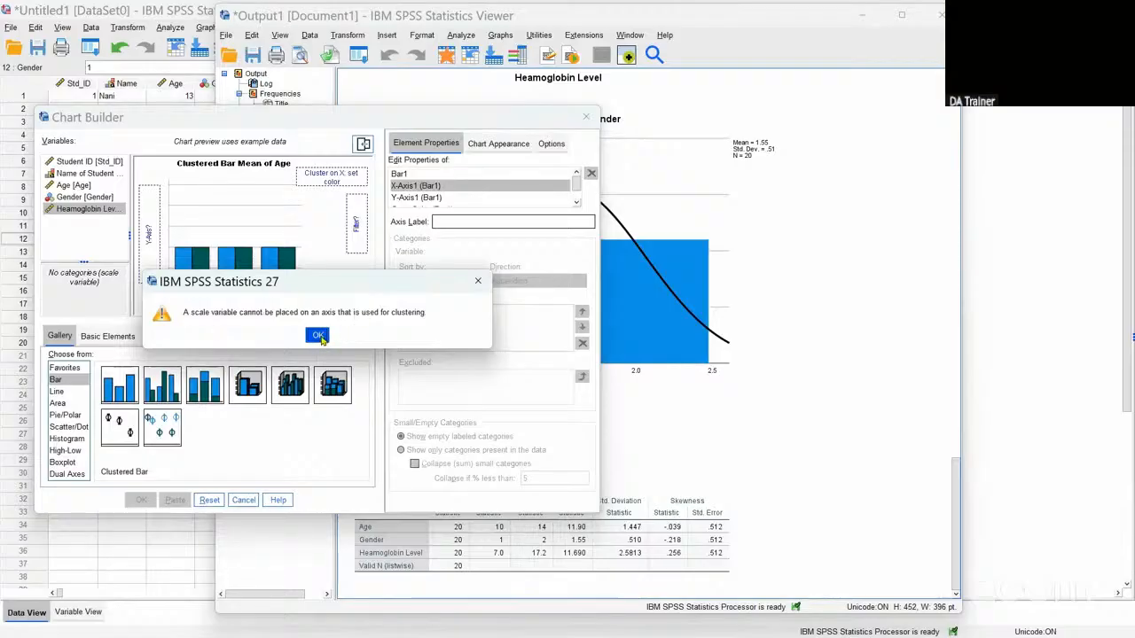
{"action": "left_click", "coordinate": [323, 337]}
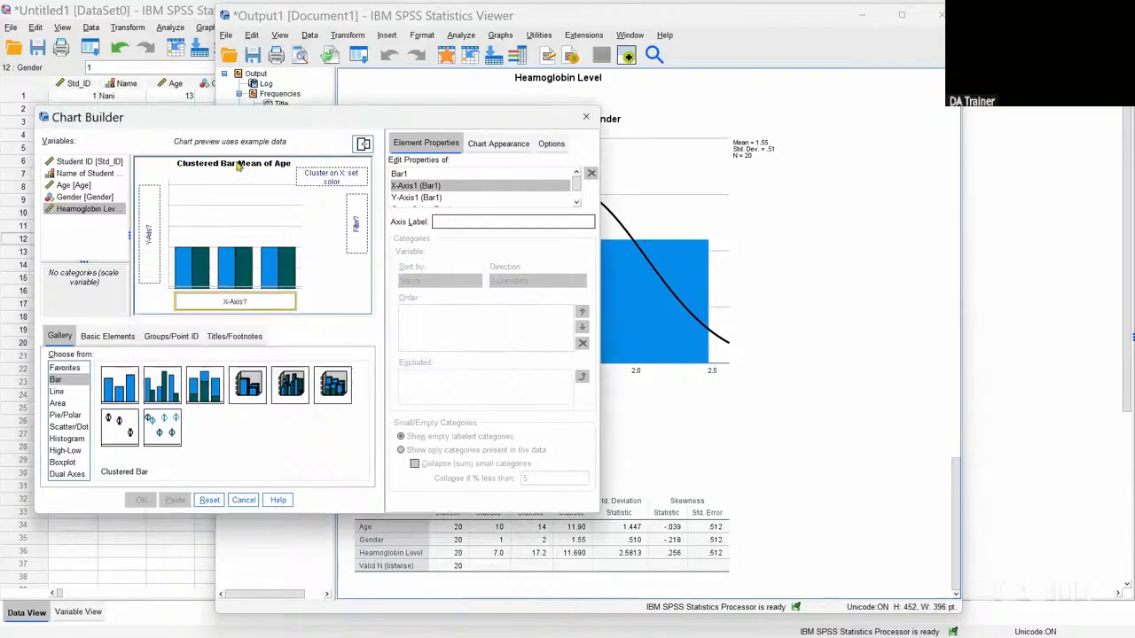
Step: Put Gender on the X-axis and Heamoglobin Level on the Y-axis, and try to use Age as the chart's filter
{"action": "left_click", "coordinate": [70, 200]}
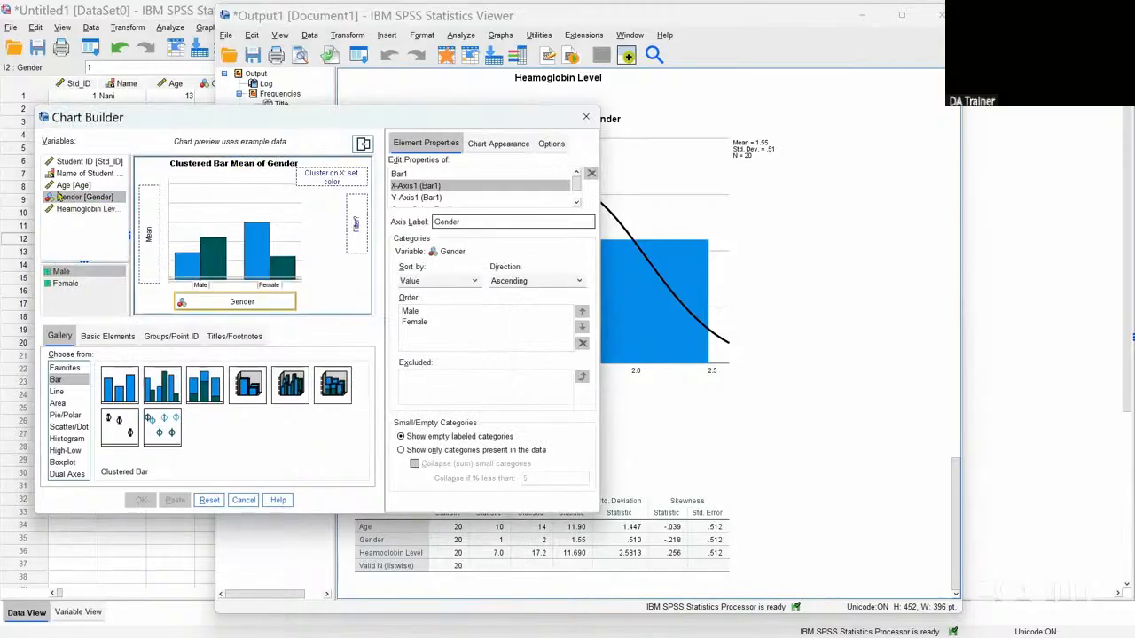
{"action": "left_click_drag", "start_coordinate": [78, 210], "coordinate": [152, 264]}
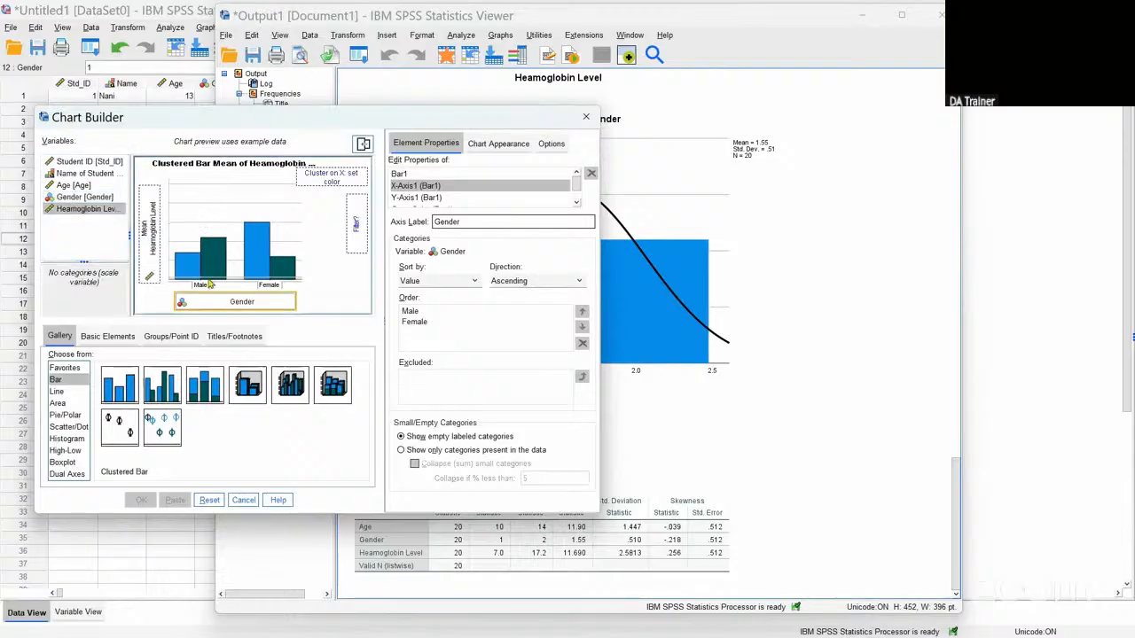
{"action": "left_click_drag", "start_coordinate": [78, 186], "coordinate": [362, 214]}
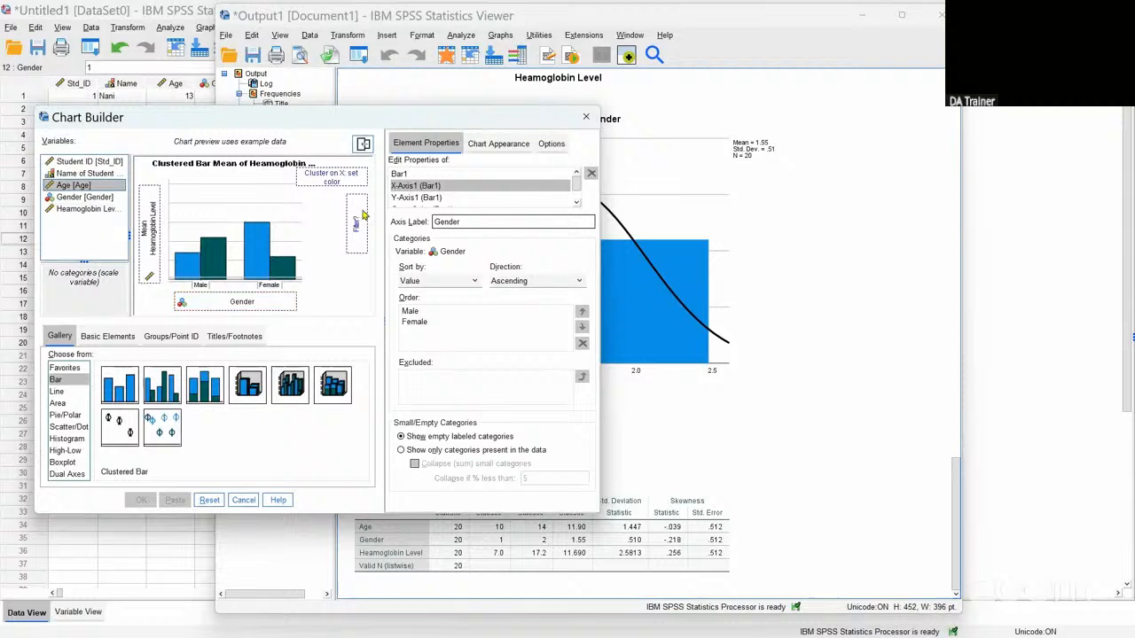
{"action": "left_click_drag", "start_coordinate": [81, 184], "coordinate": [125, 238]}
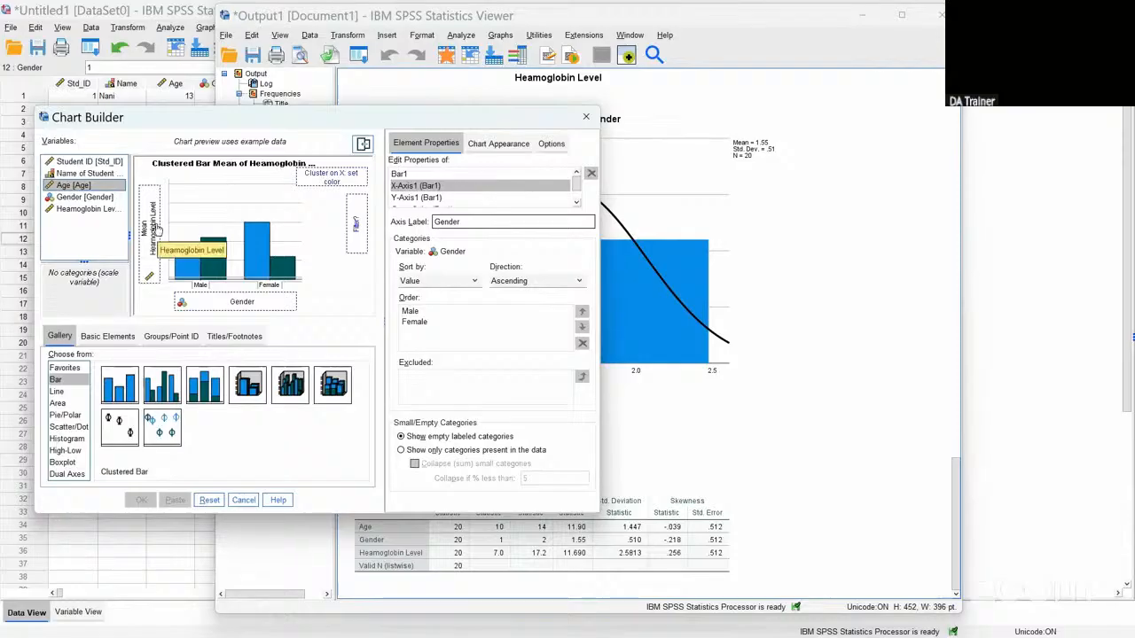
Step: Look at the line chart types, return to the bar charts, and close the Chart Builder without creating a chart
{"action": "left_click", "coordinate": [56, 391]}
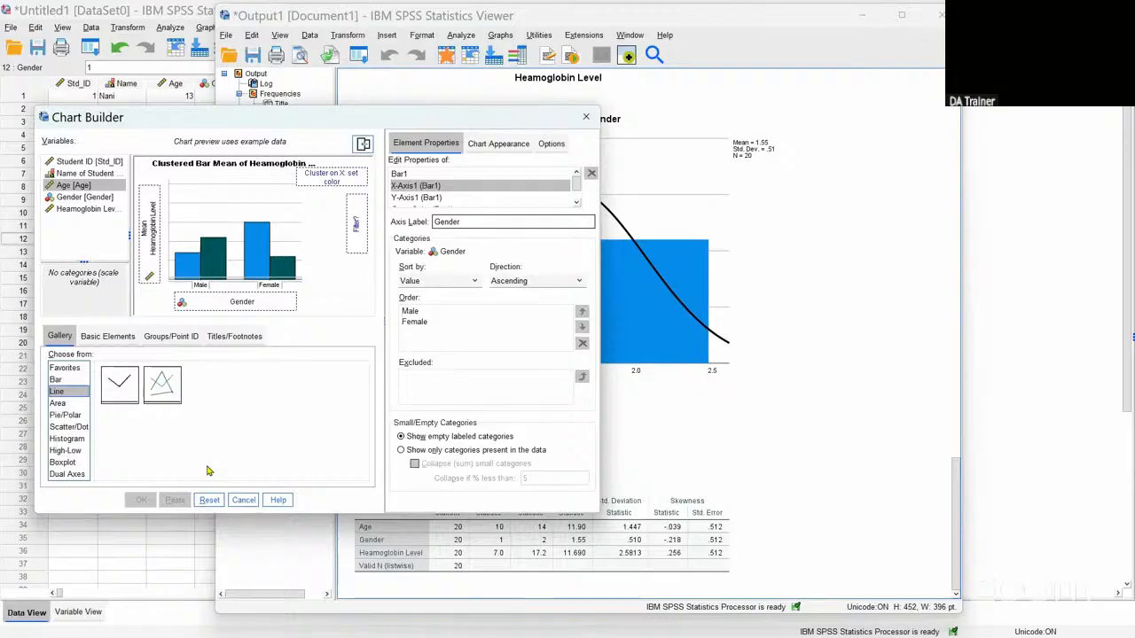
{"action": "left_click", "coordinate": [202, 249]}
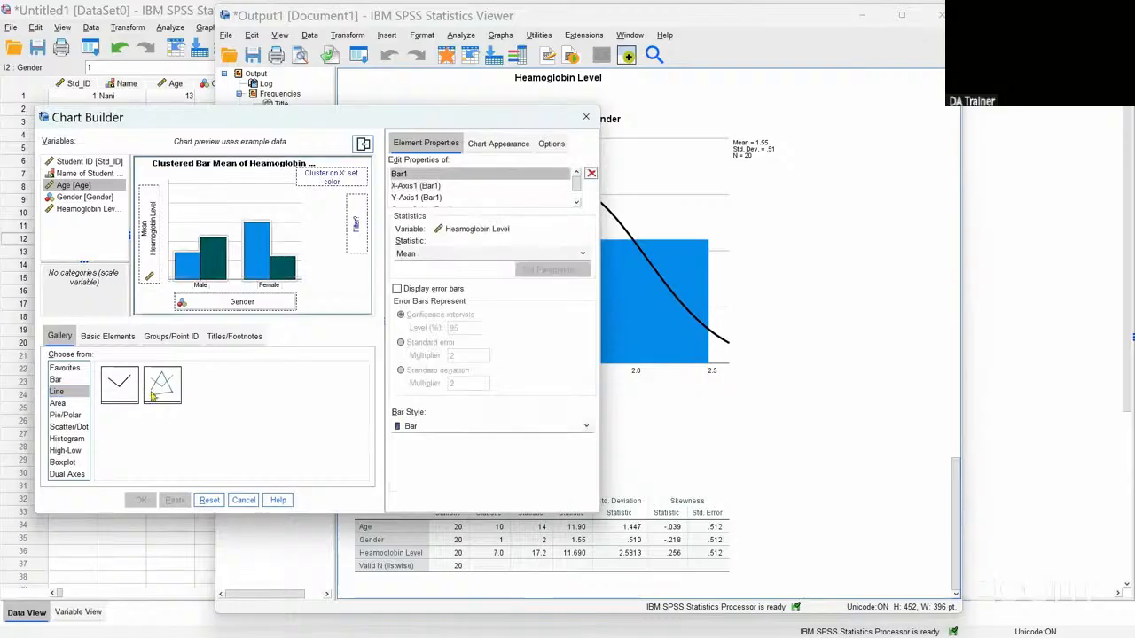
{"action": "left_click", "coordinate": [56, 380]}
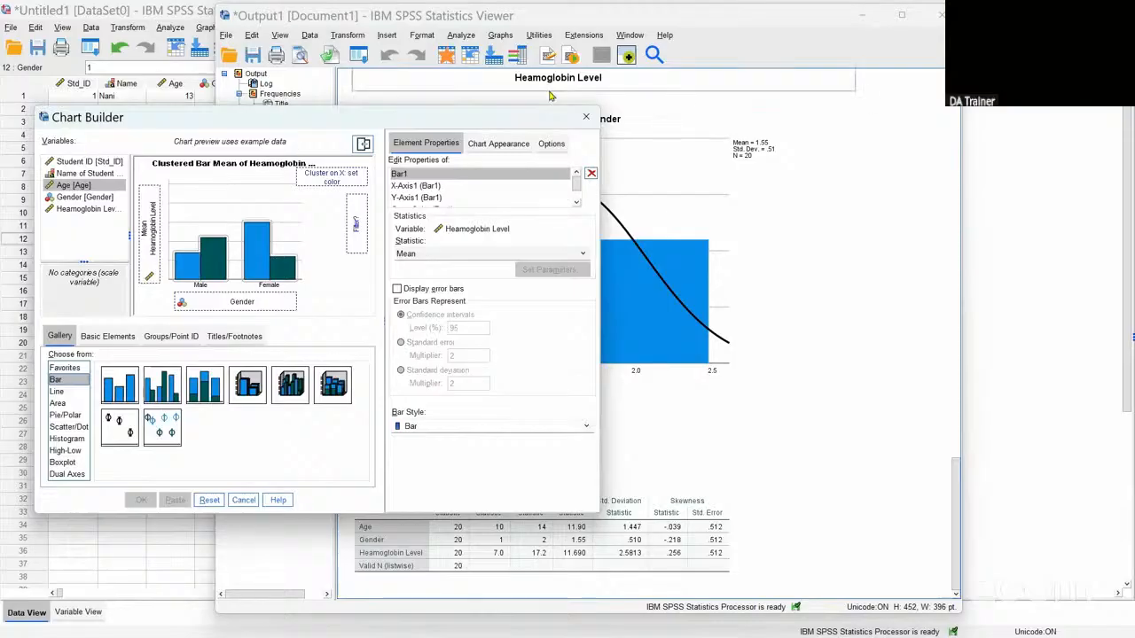
{"action": "left_click", "coordinate": [586, 119]}
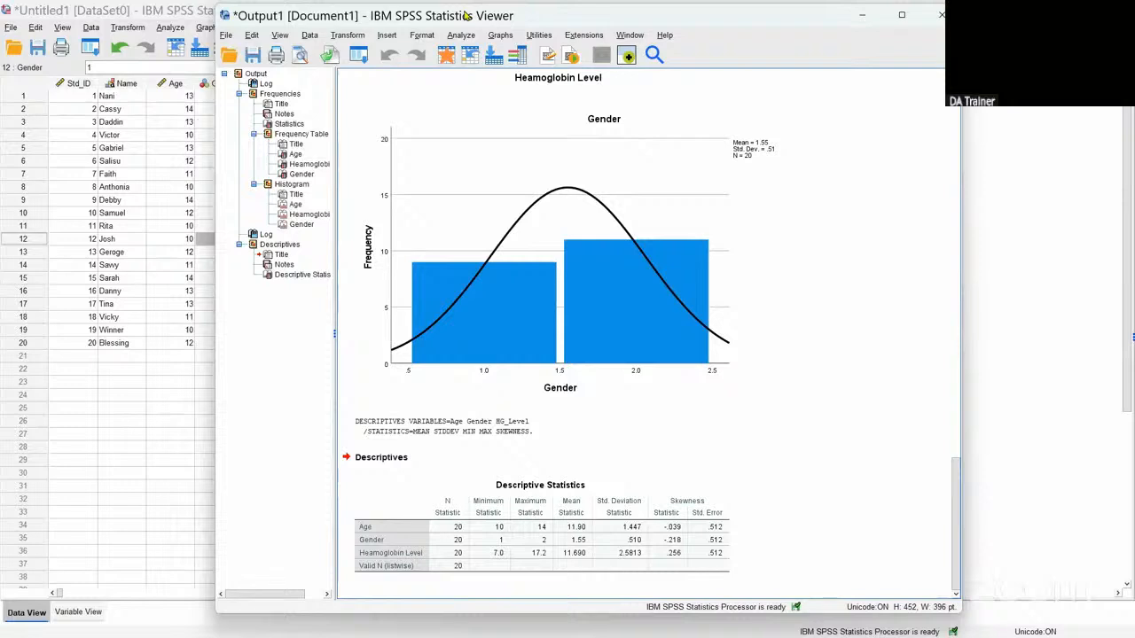
Step: Return to the dataset in the Data Editor
{"action": "left_click", "coordinate": [118, 154]}
{"action": "left_click", "coordinate": [116, 150]}
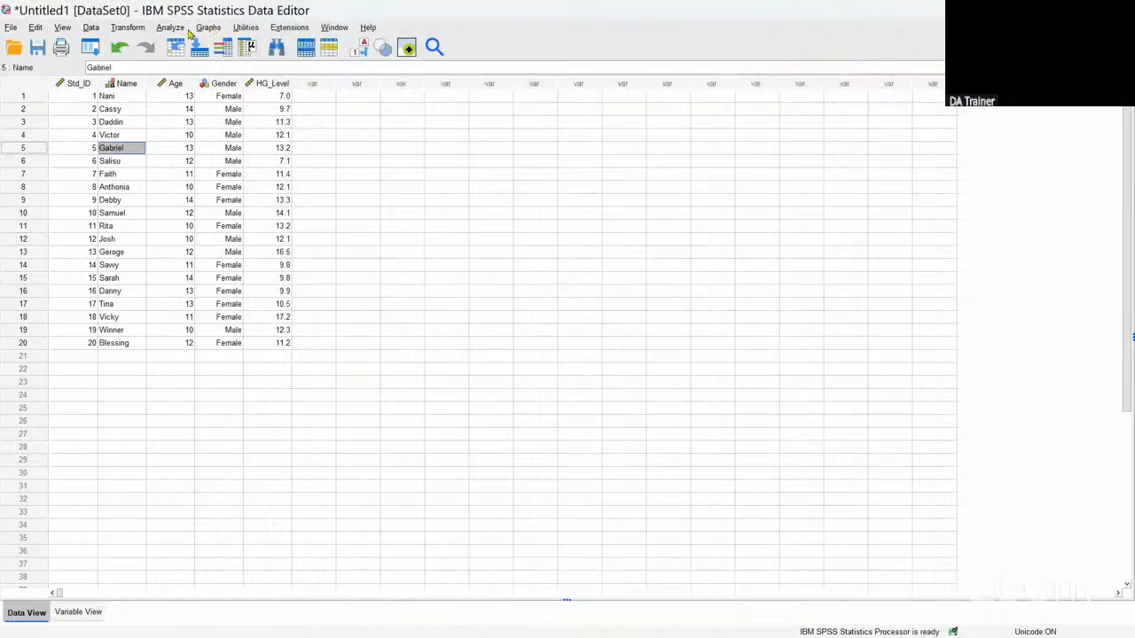
Step: Open the Chart Builder and start a simple boxplot from the gallery
{"action": "left_click", "coordinate": [208, 27]}
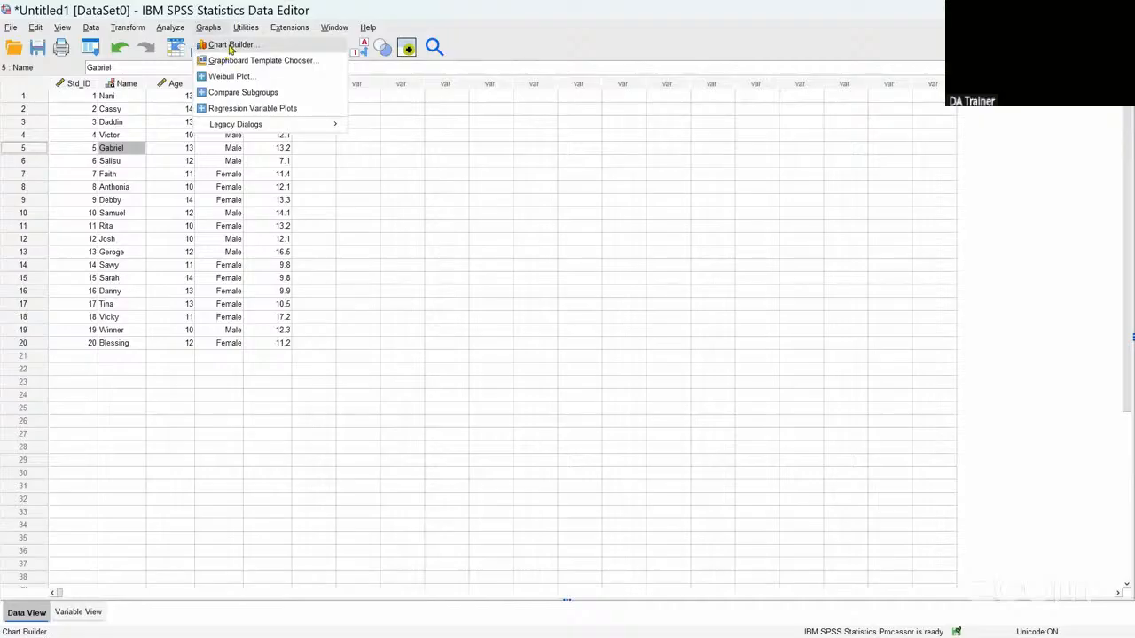
{"action": "left_click", "coordinate": [231, 46]}
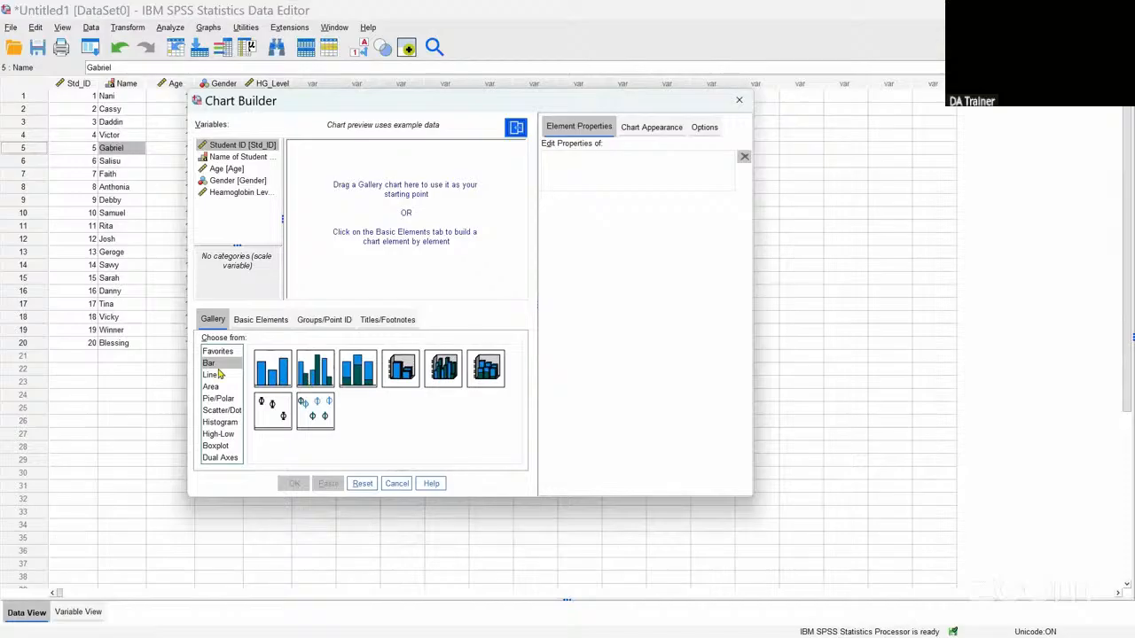
{"action": "left_click", "coordinate": [215, 446]}
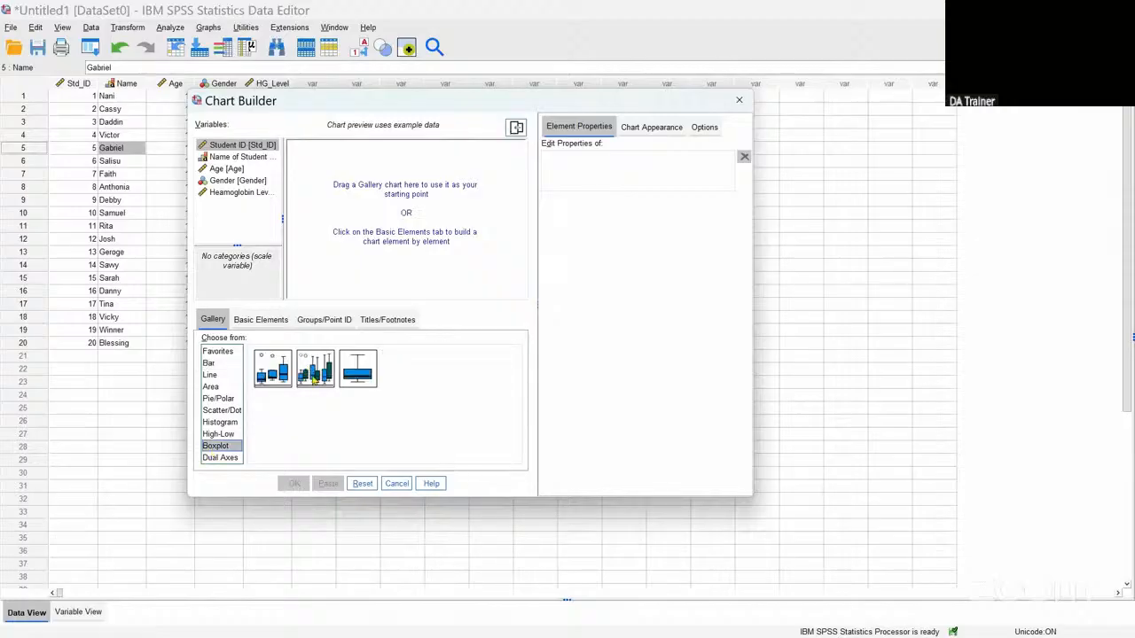
{"action": "left_click_drag", "start_coordinate": [314, 377], "coordinate": [420, 226]}
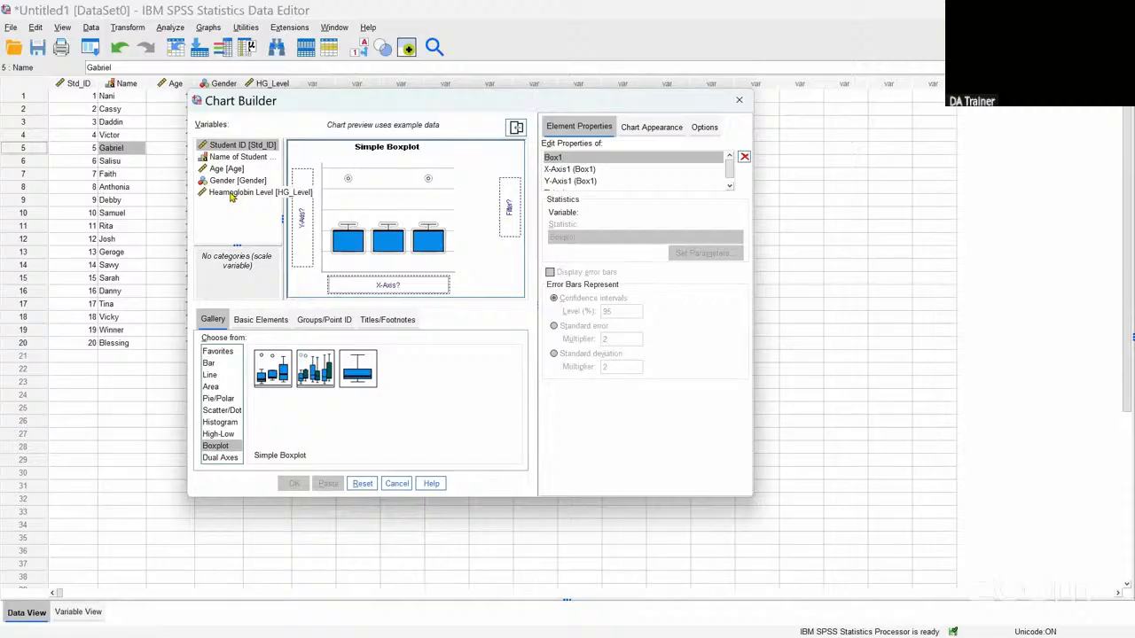
Step: Assign Heamoglobin Level to the boxplot's Y-axis and Gender to its X-axis, and create the chart in the output
{"action": "left_click_drag", "start_coordinate": [230, 195], "coordinate": [379, 283]}
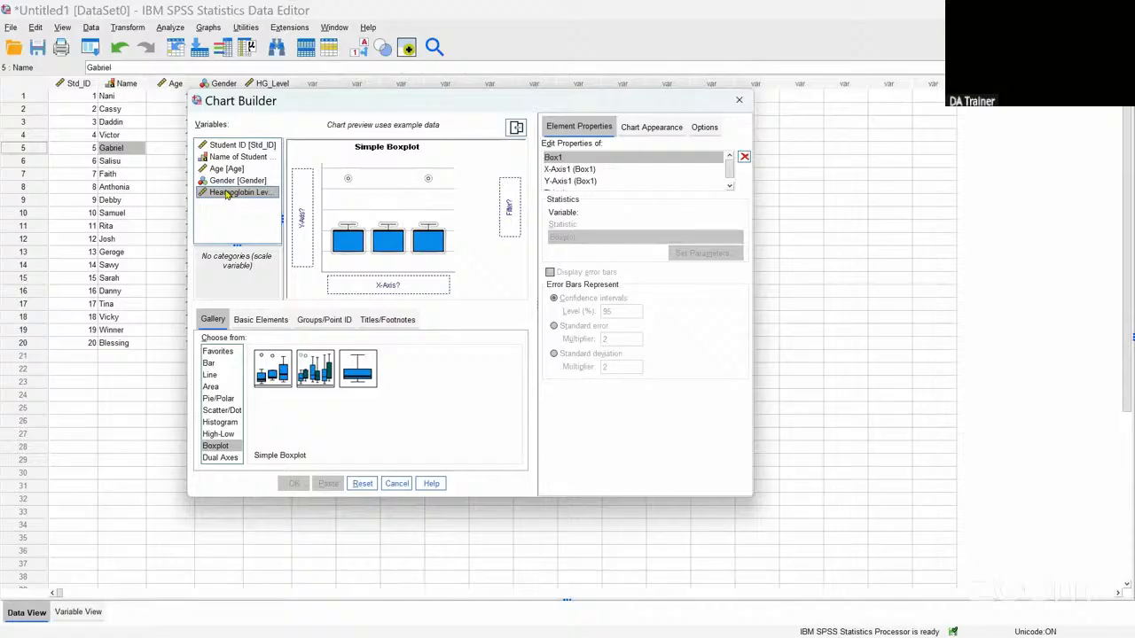
{"action": "left_click_drag", "start_coordinate": [227, 195], "coordinate": [301, 218]}
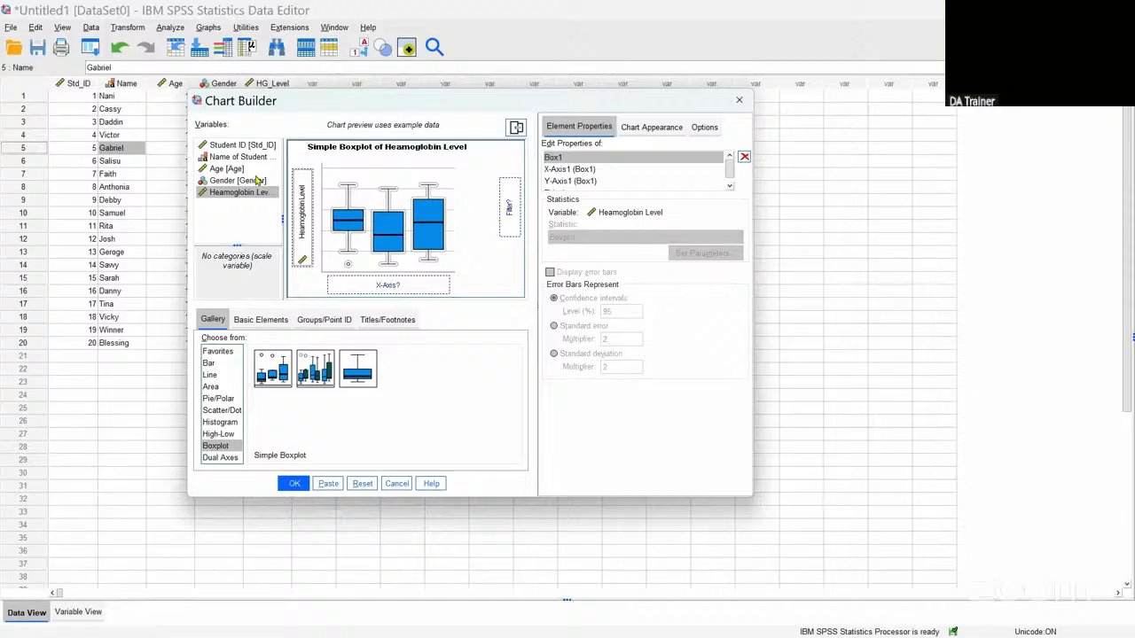
{"action": "left_click_drag", "start_coordinate": [232, 181], "coordinate": [372, 282]}
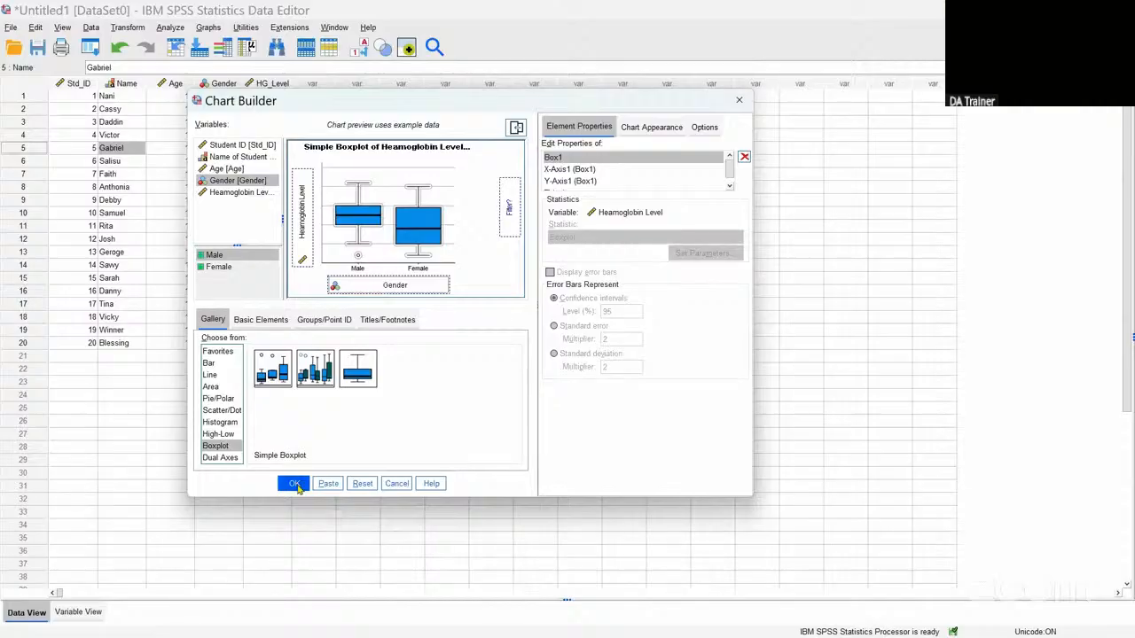
{"action": "left_click", "coordinate": [295, 484]}
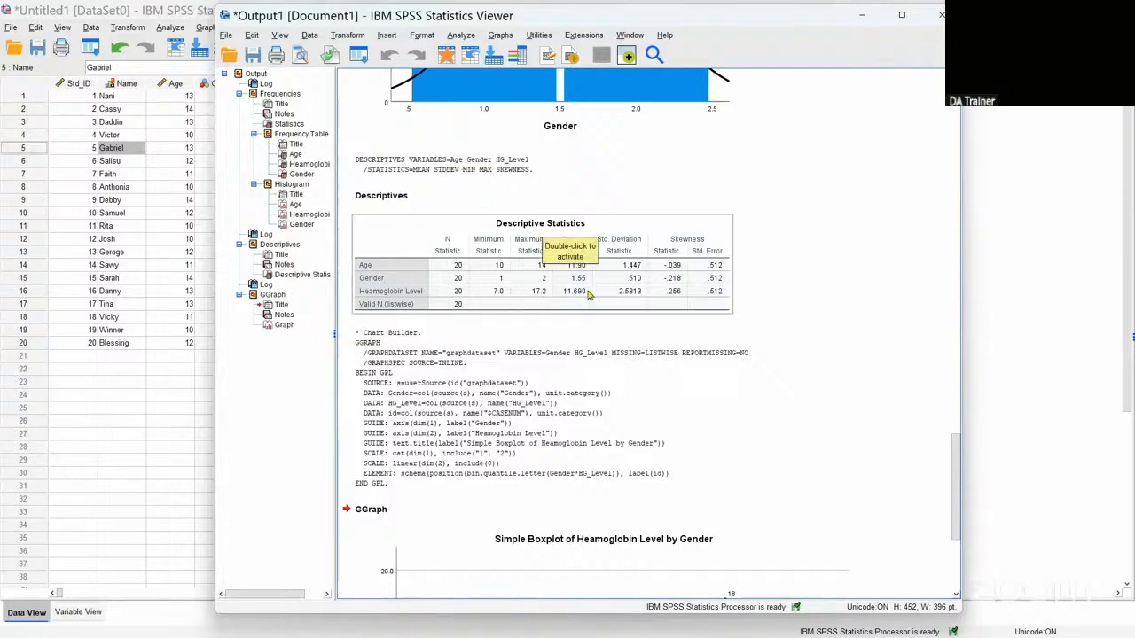
{"action": "scroll", "coordinate": [609, 280], "scroll_direction": "down", "scroll_amount": 5}
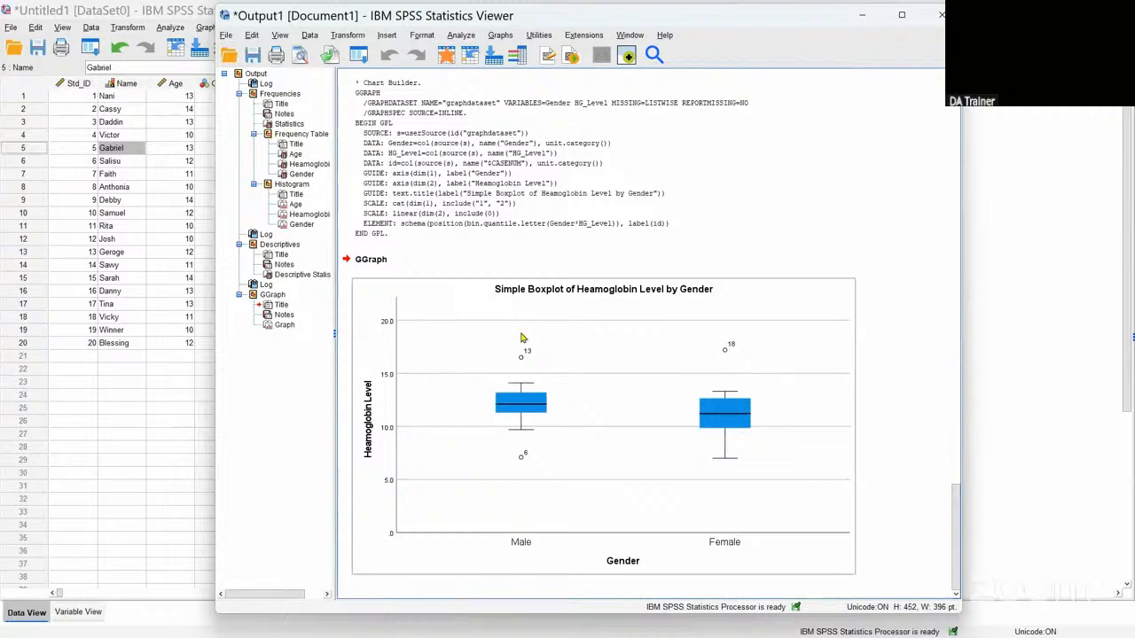
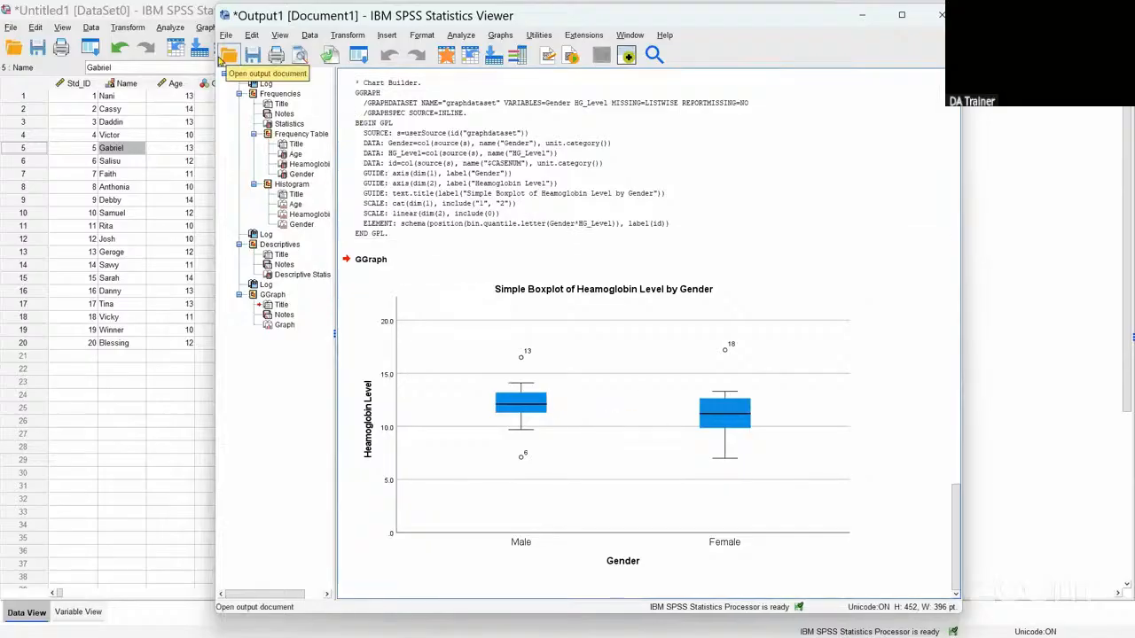
Step: Return to the dataset and open the Independent-Samples T Test
{"action": "left_click", "coordinate": [183, 137]}
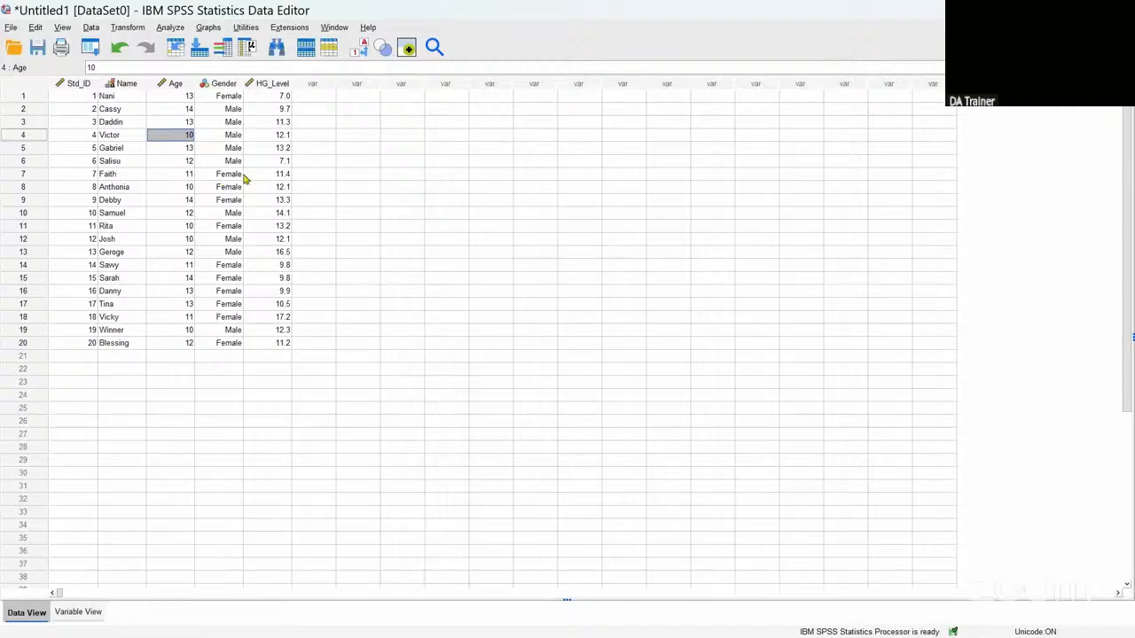
{"action": "left_click", "coordinate": [171, 30]}
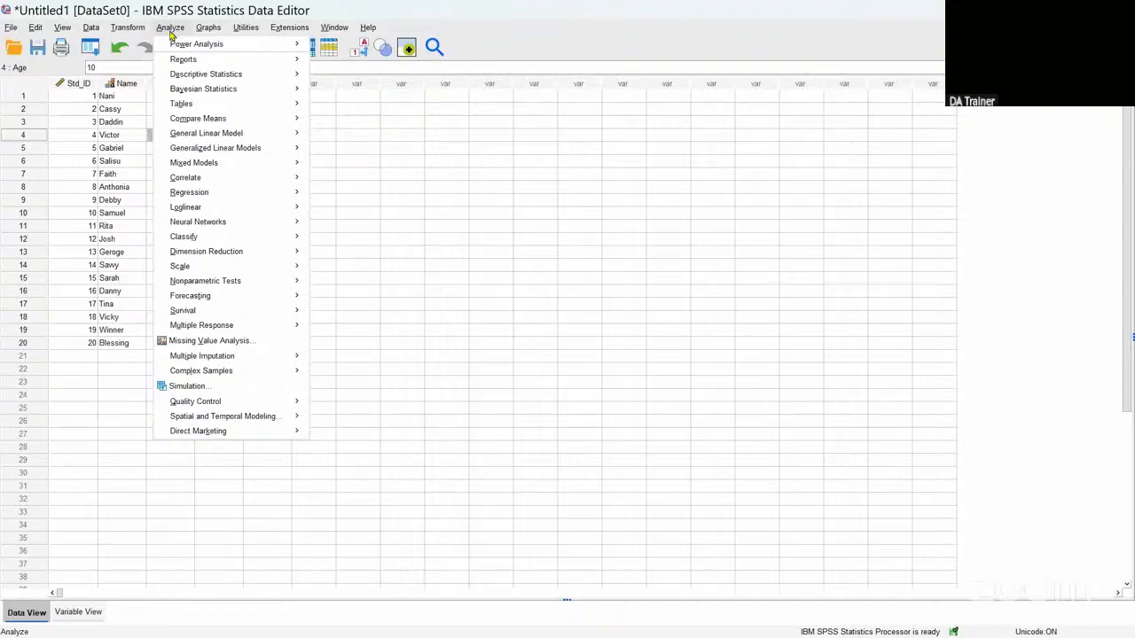
{"action": "mouse_move", "coordinate": [186, 78]}
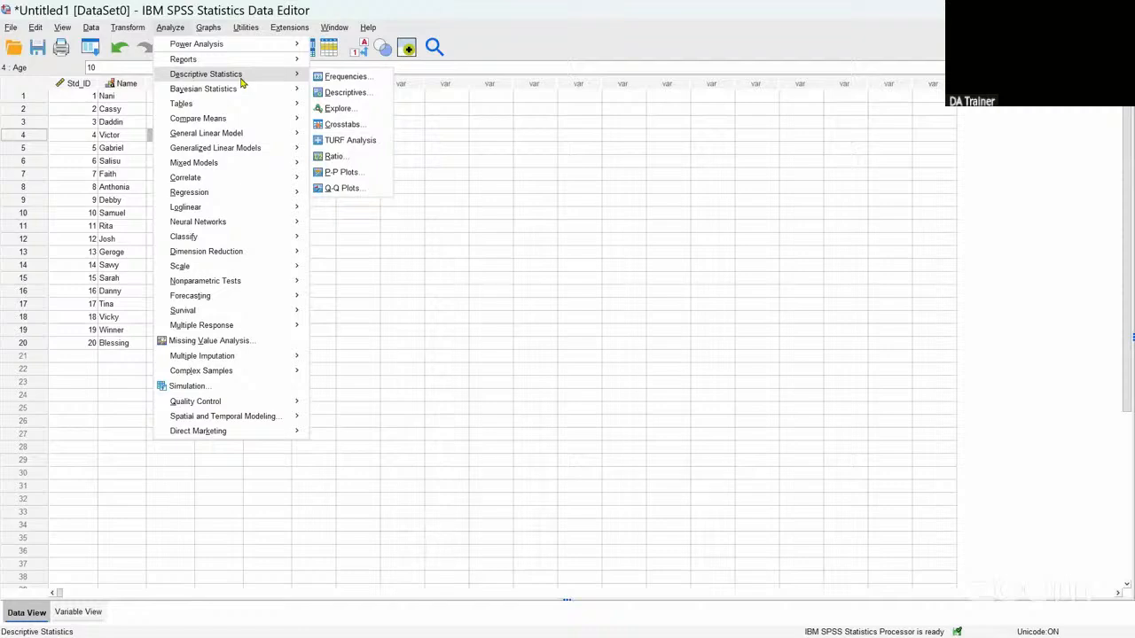
{"action": "mouse_move", "coordinate": [212, 125]}
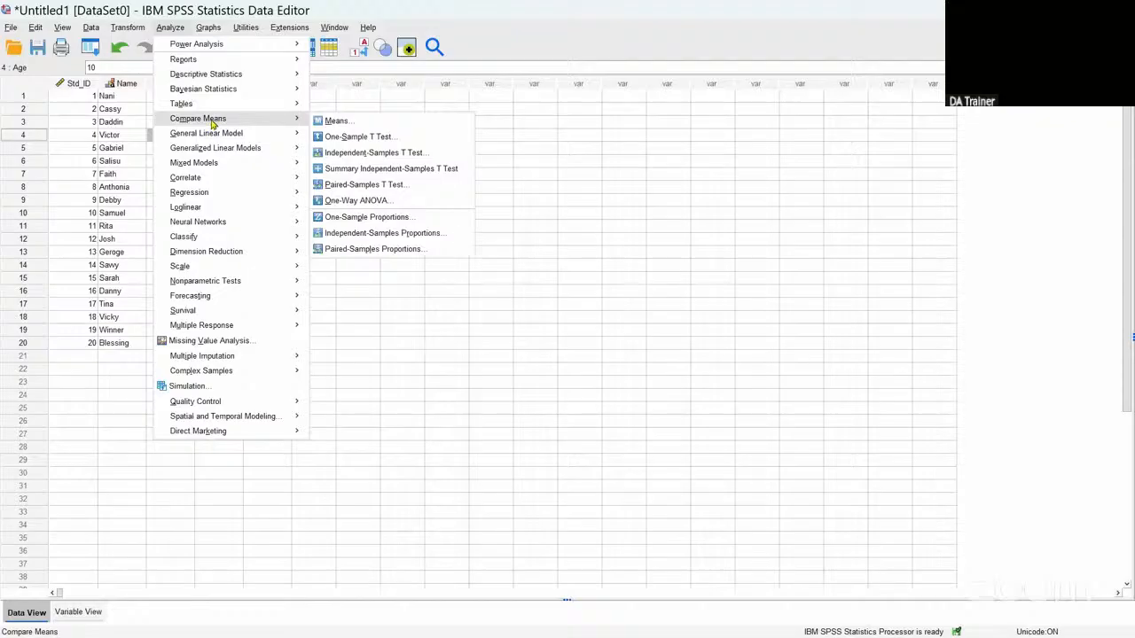
{"action": "mouse_move", "coordinate": [288, 124]}
{"action": "left_click", "coordinate": [355, 154]}
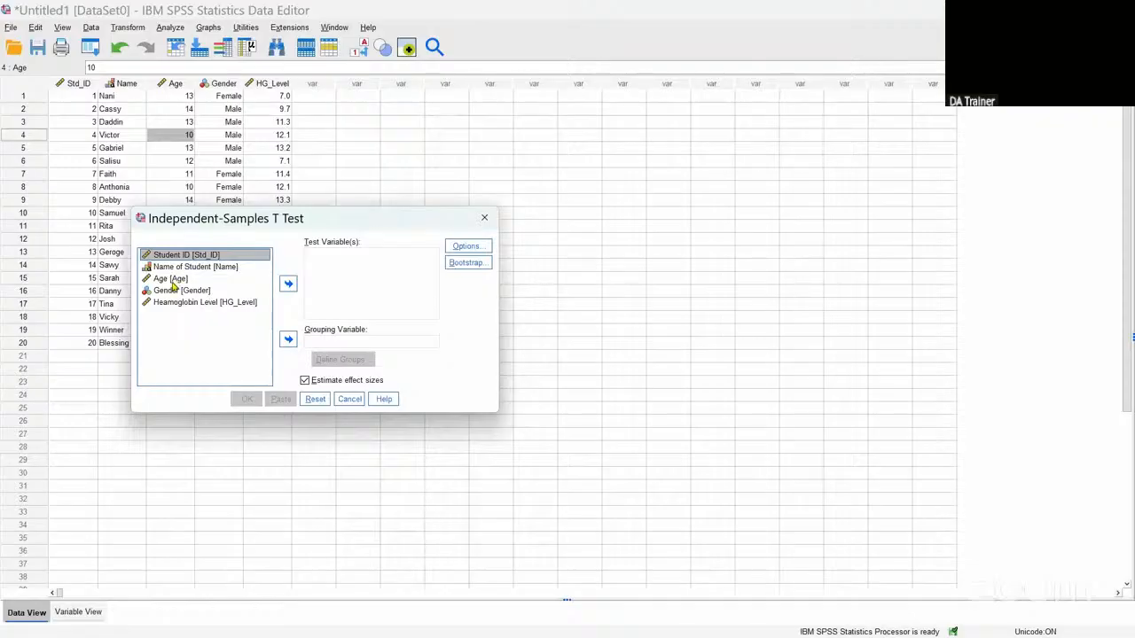
{"action": "left_click", "coordinate": [174, 280]}
{"action": "left_click", "coordinate": [288, 284]}
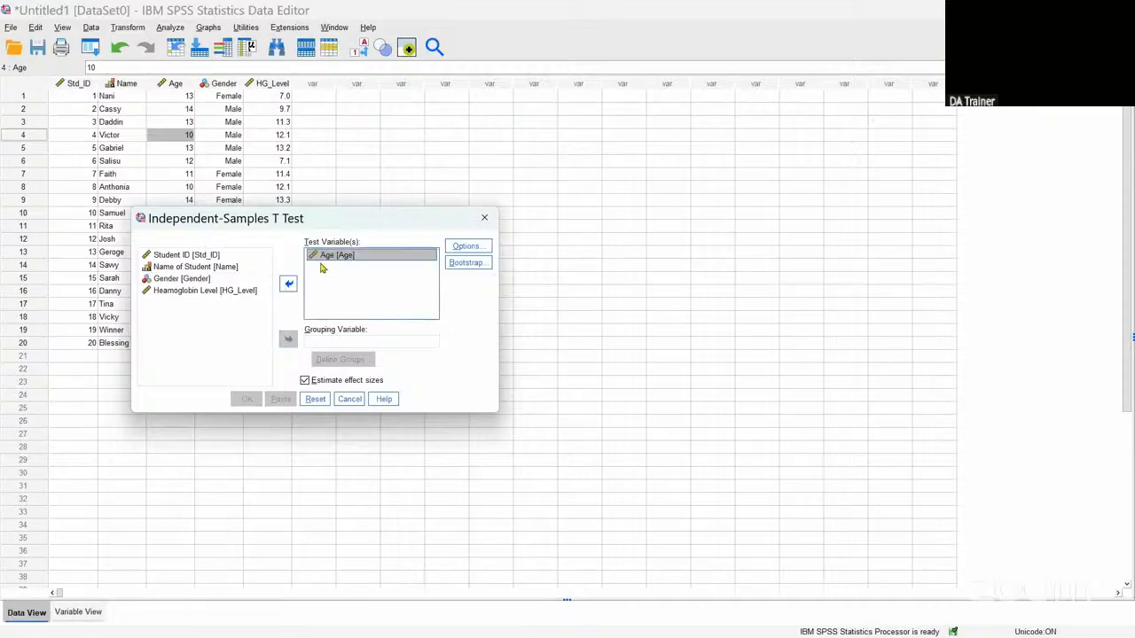
{"action": "double_click", "coordinate": [322, 265]}
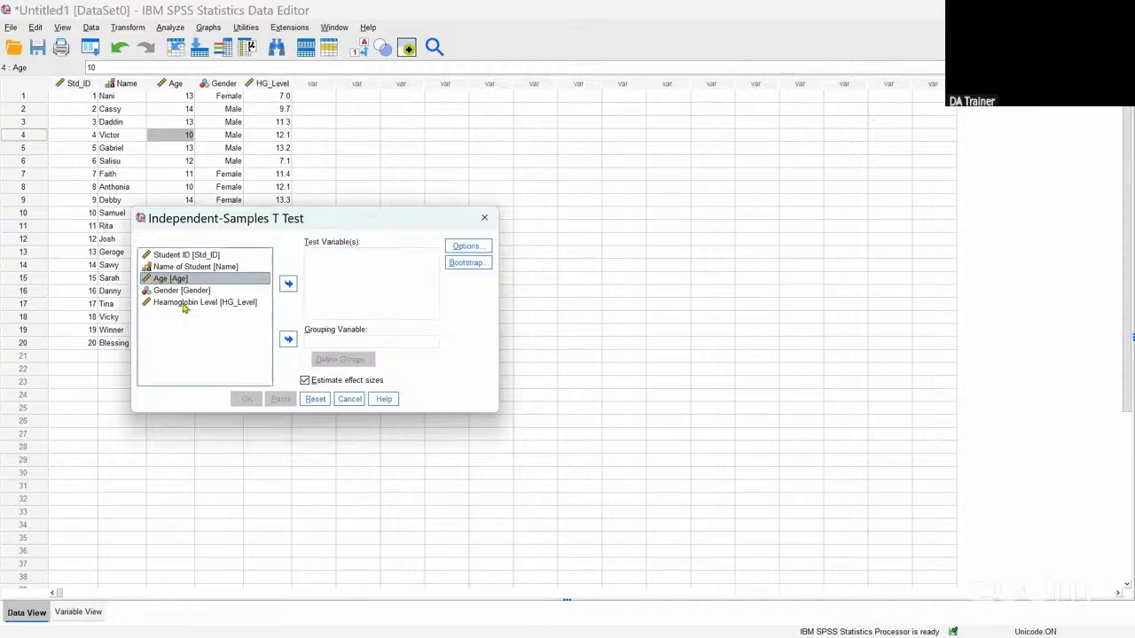
Step: Set Heamoglobin Level as the test variable of the independent-samples t test
{"action": "left_click", "coordinate": [184, 304]}
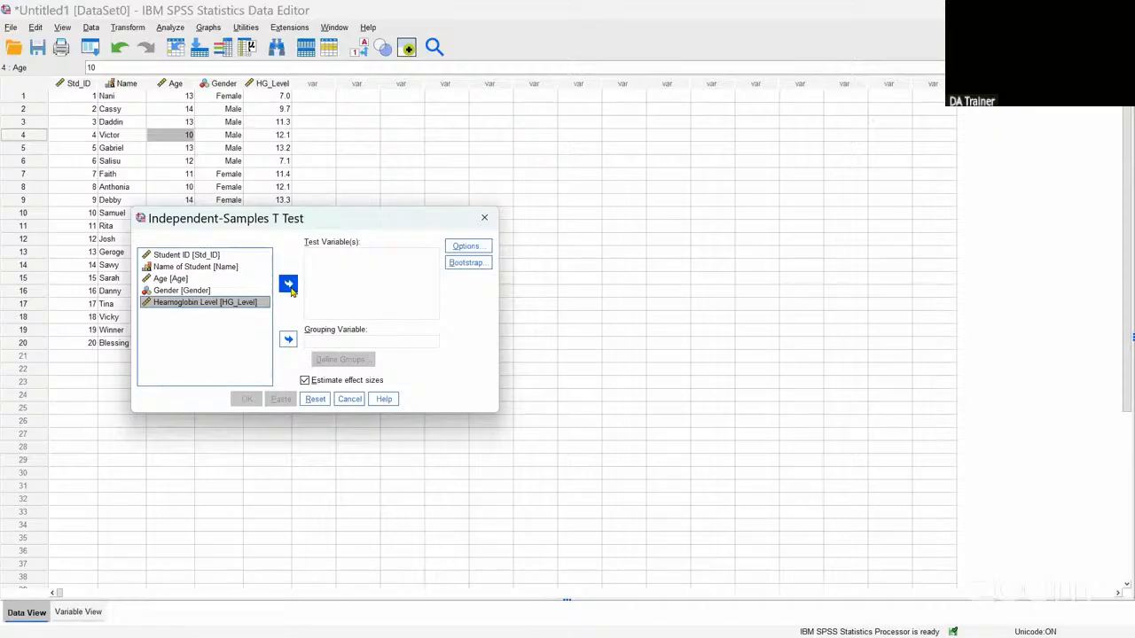
{"action": "left_click", "coordinate": [288, 285]}
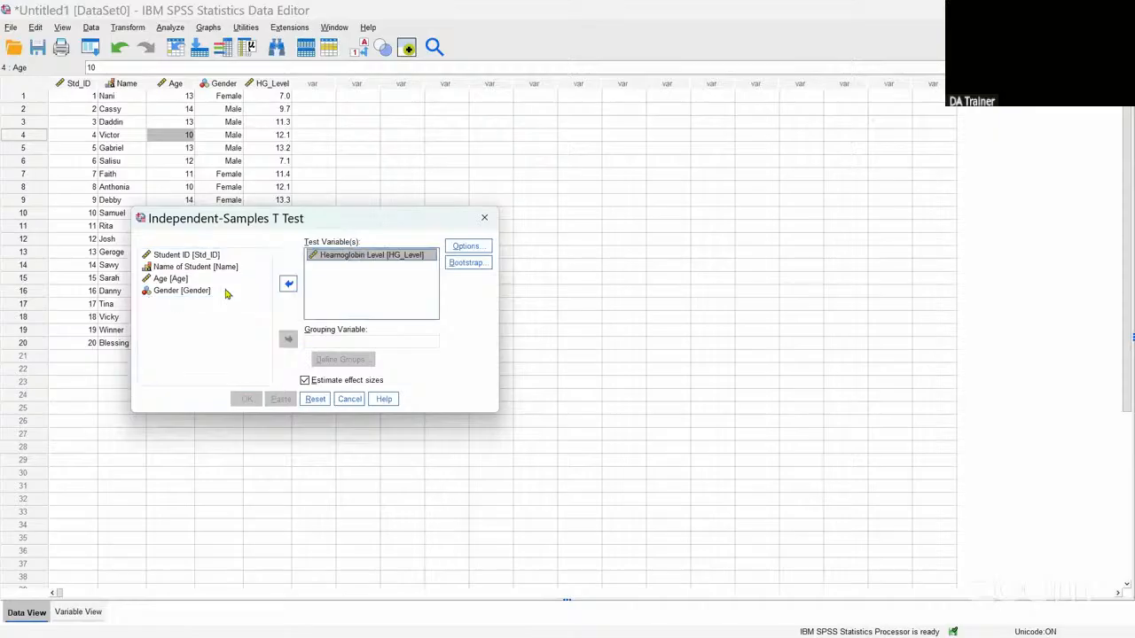
{"action": "left_click", "coordinate": [165, 281]}
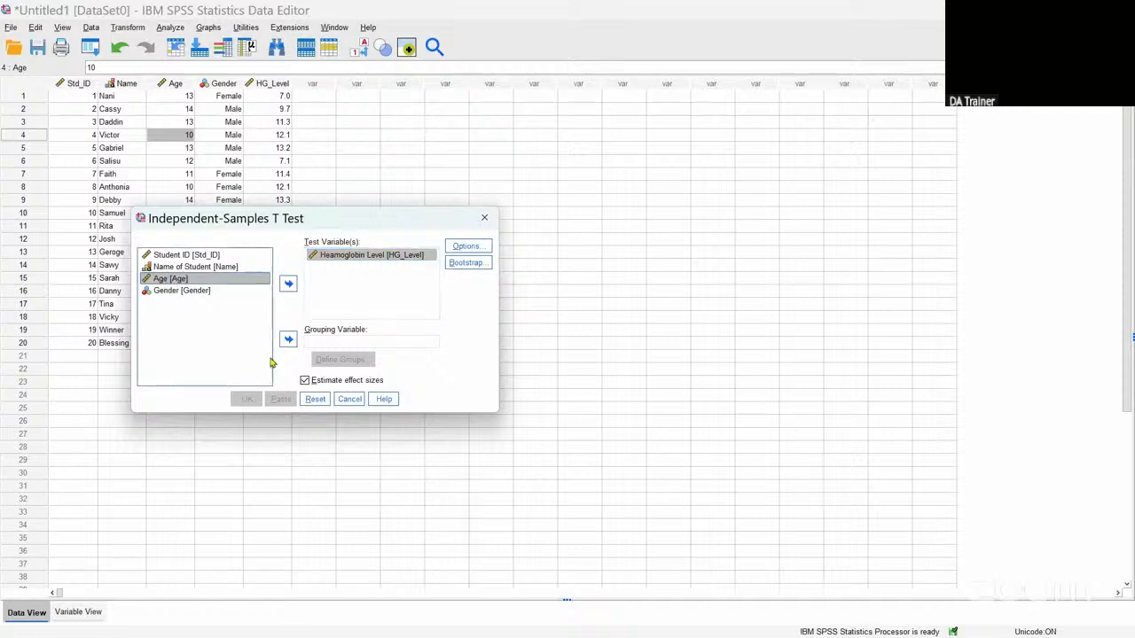
{"action": "left_click", "coordinate": [288, 341]}
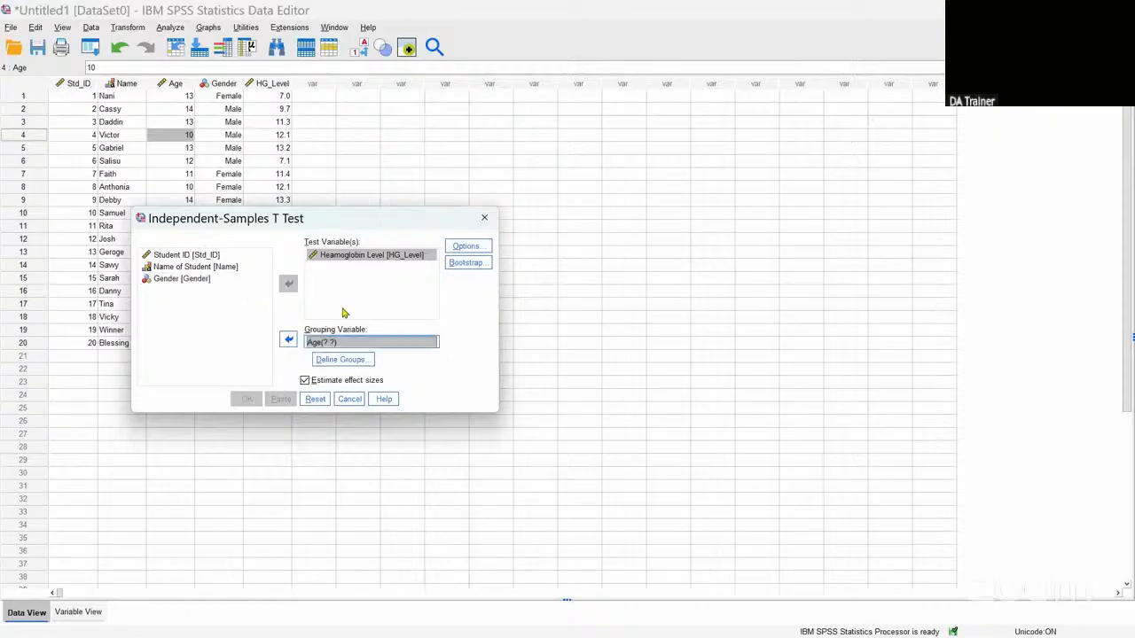
{"action": "left_click", "coordinate": [181, 279]}
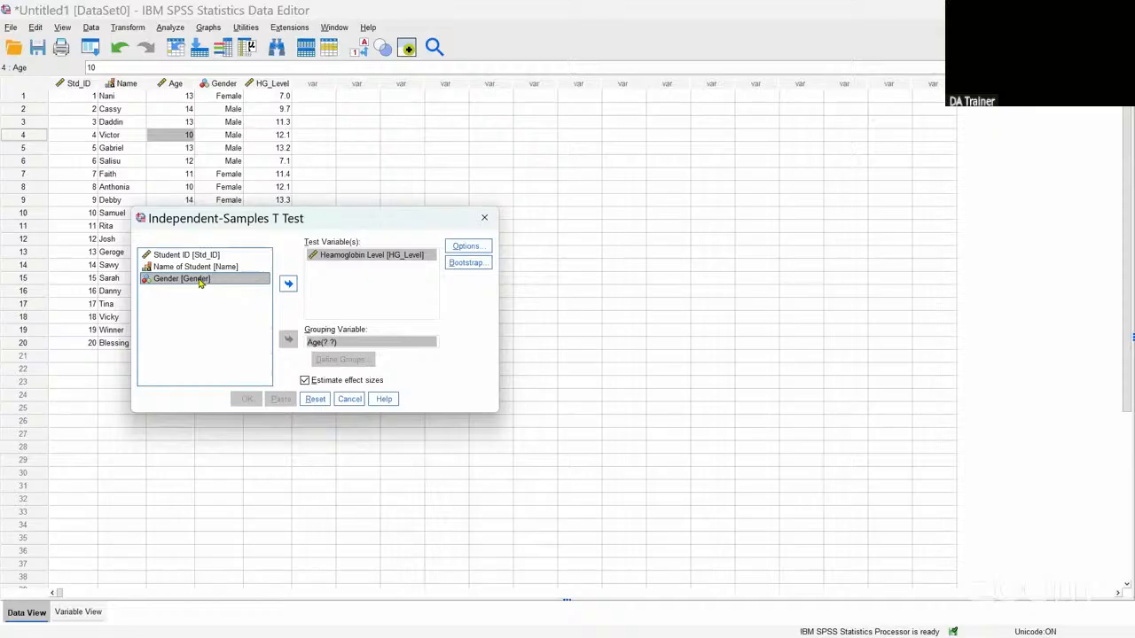
{"action": "left_click", "coordinate": [311, 343]}
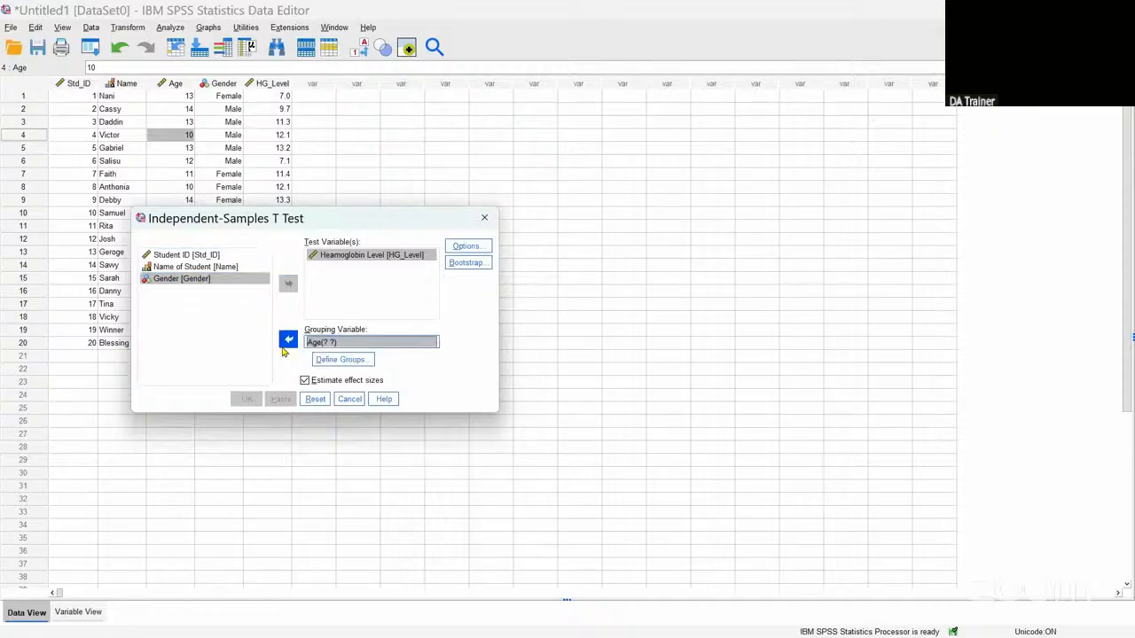
{"action": "left_click", "coordinate": [288, 340]}
{"action": "left_click", "coordinate": [181, 291]}
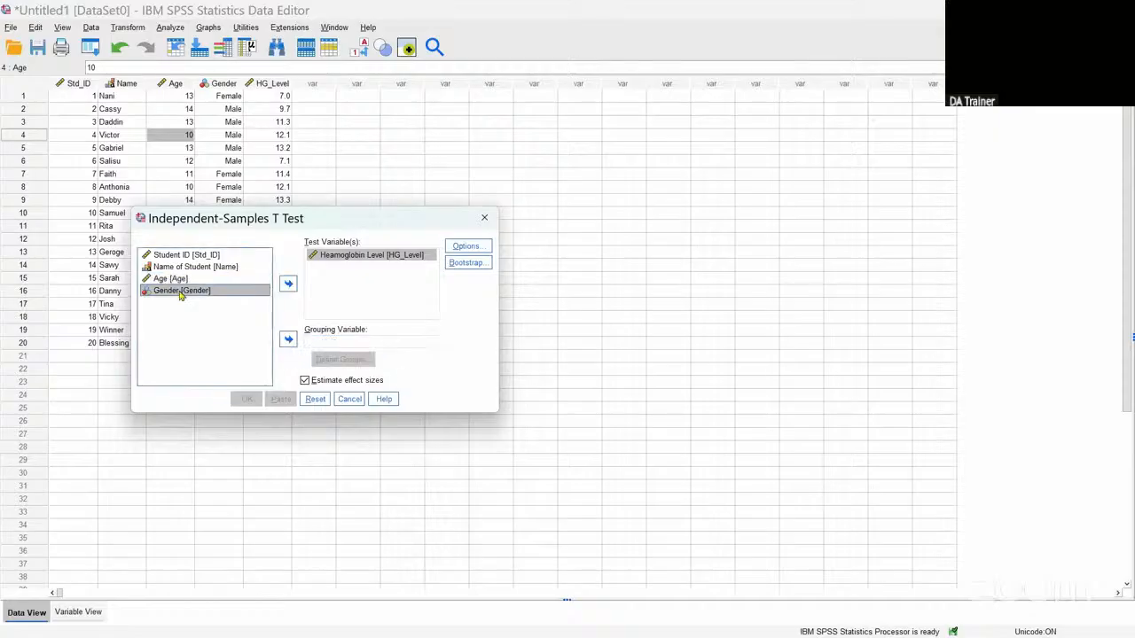
{"action": "left_click", "coordinate": [289, 340]}
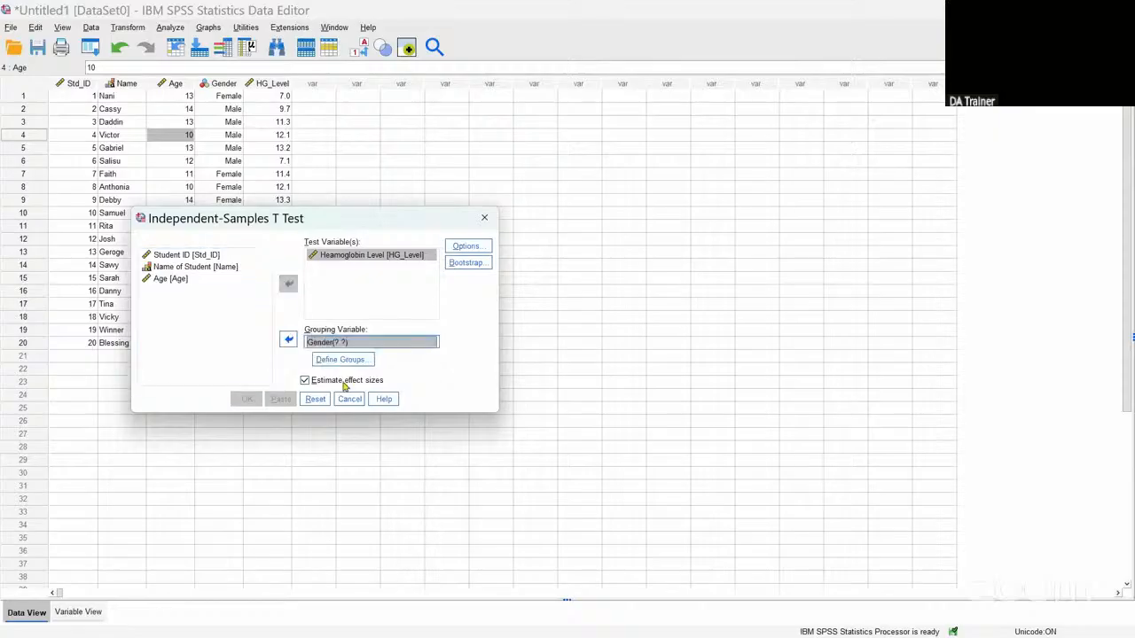
{"action": "left_click", "coordinate": [174, 277]}
{"action": "left_click", "coordinate": [174, 278]}
{"action": "left_click", "coordinate": [173, 280]}
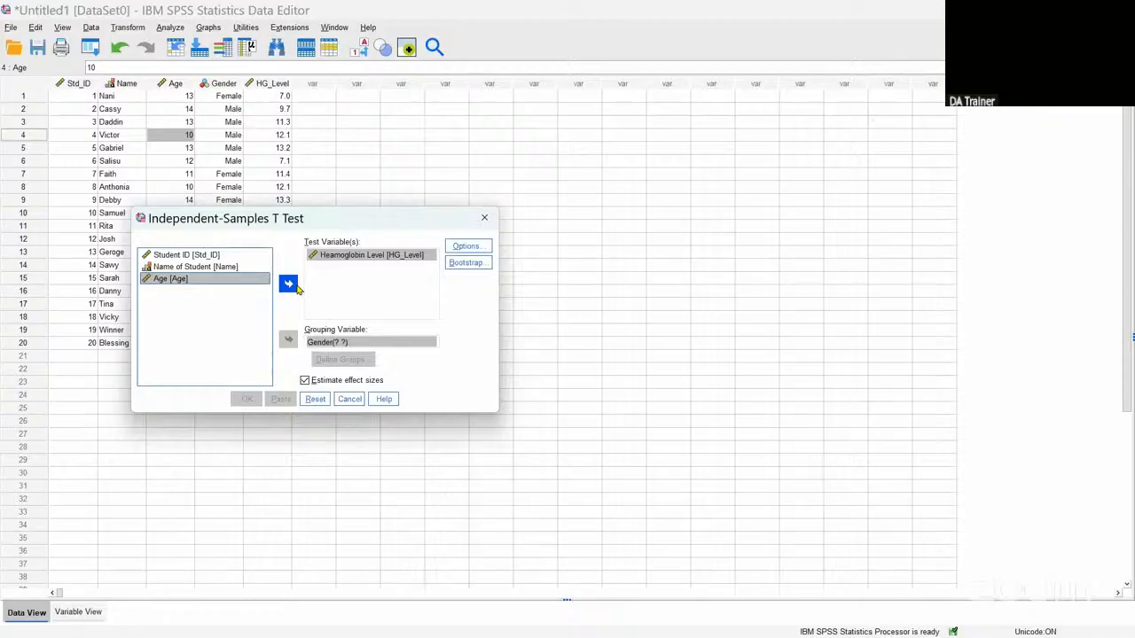
{"action": "left_click", "coordinate": [288, 284]}
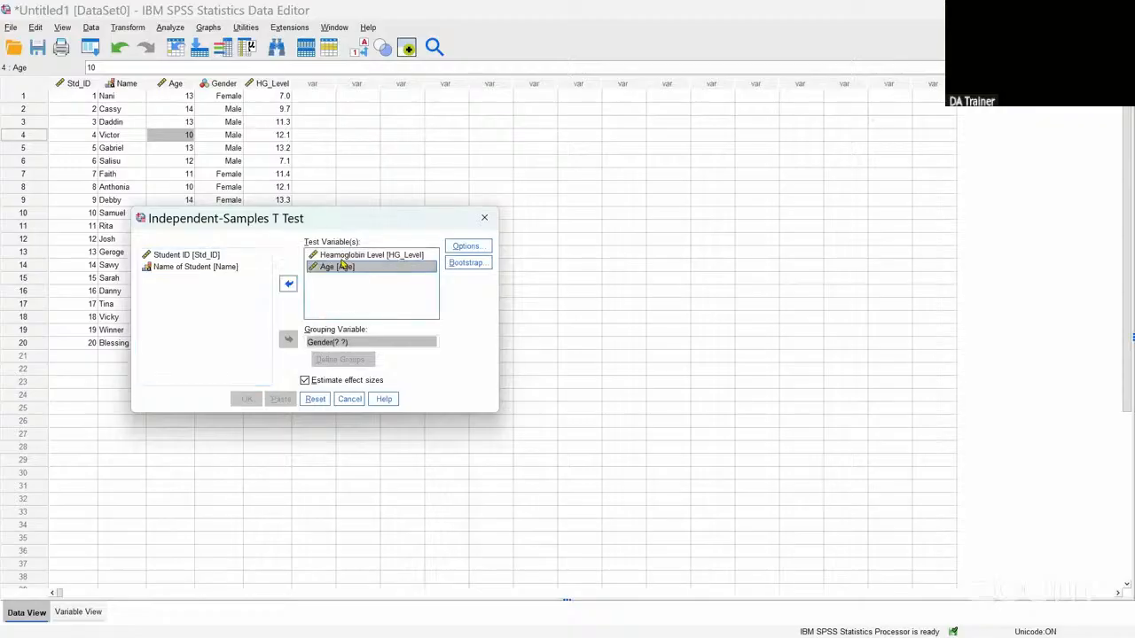
{"action": "left_click_drag", "start_coordinate": [342, 262], "coordinate": [197, 297]}
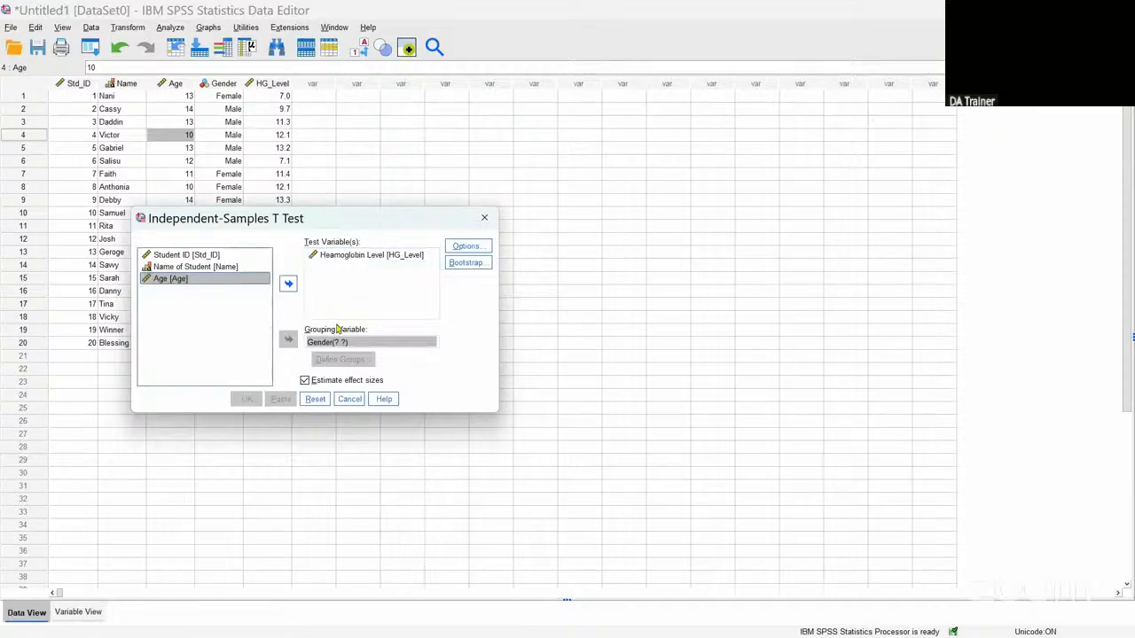
{"action": "left_click_drag", "start_coordinate": [330, 342], "coordinate": [229, 328]}
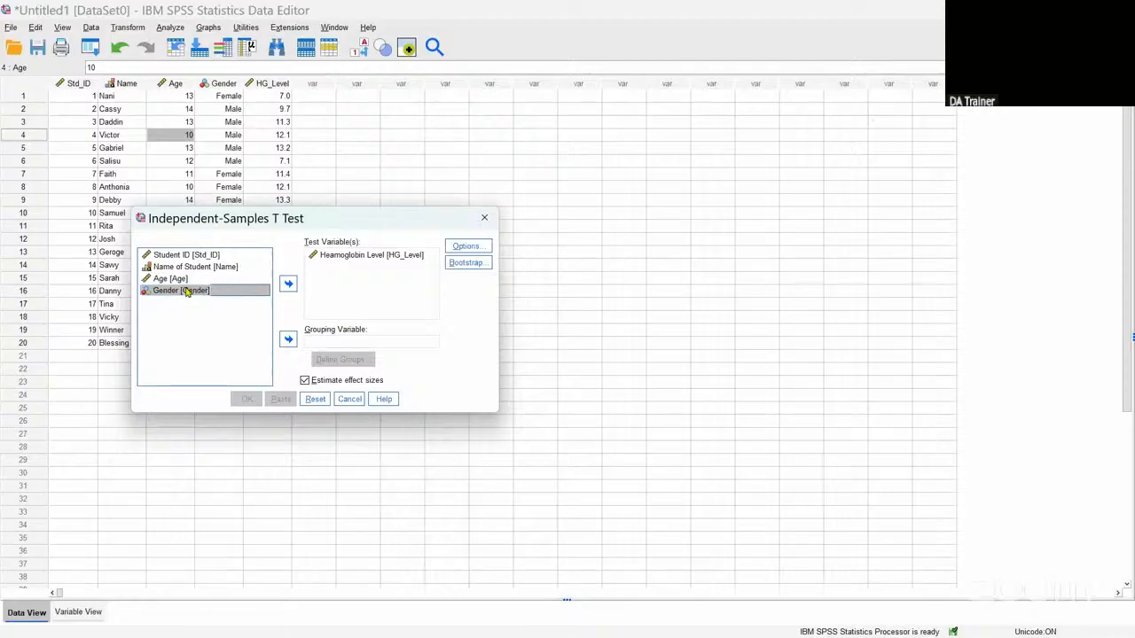
{"action": "mouse_move", "coordinate": [333, 341]}
{"action": "left_mouse_down"}
{"action": "mouse_move", "coordinate": [279, 342]}
{"action": "mouse_move", "coordinate": [347, 337]}
{"action": "mouse_move", "coordinate": [330, 345]}
{"action": "left_mouse_up"}
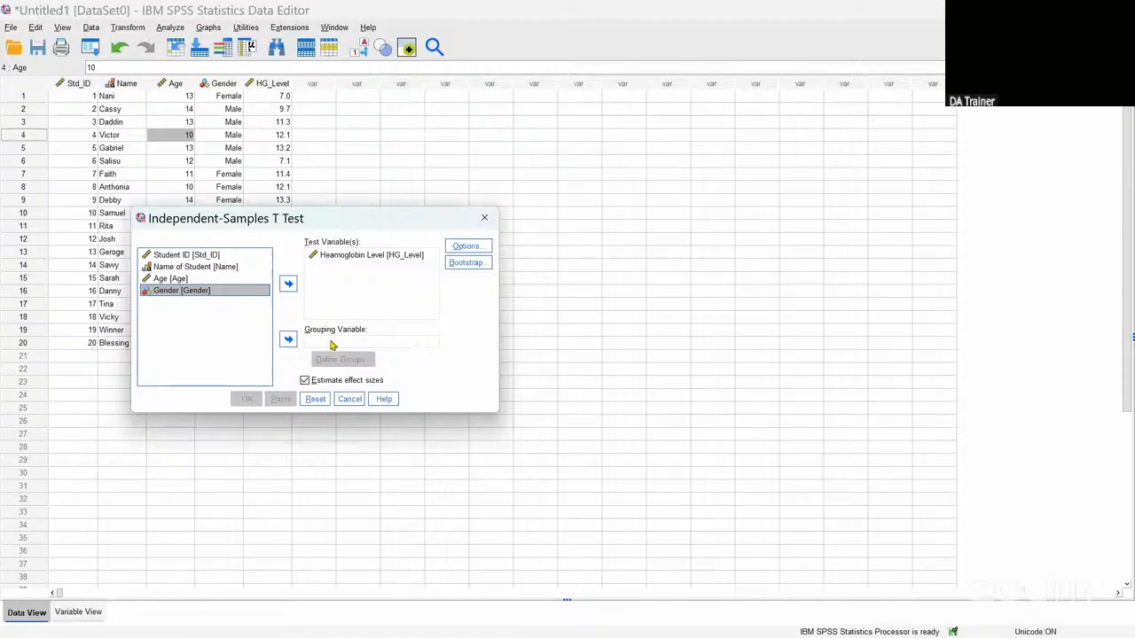
{"action": "left_click", "coordinate": [332, 345]}
Step: Use Gender as the grouping variable with groups 1 and 2, and run the independent-samples t test
{"action": "left_click_drag", "start_coordinate": [205, 292], "coordinate": [330, 344]}
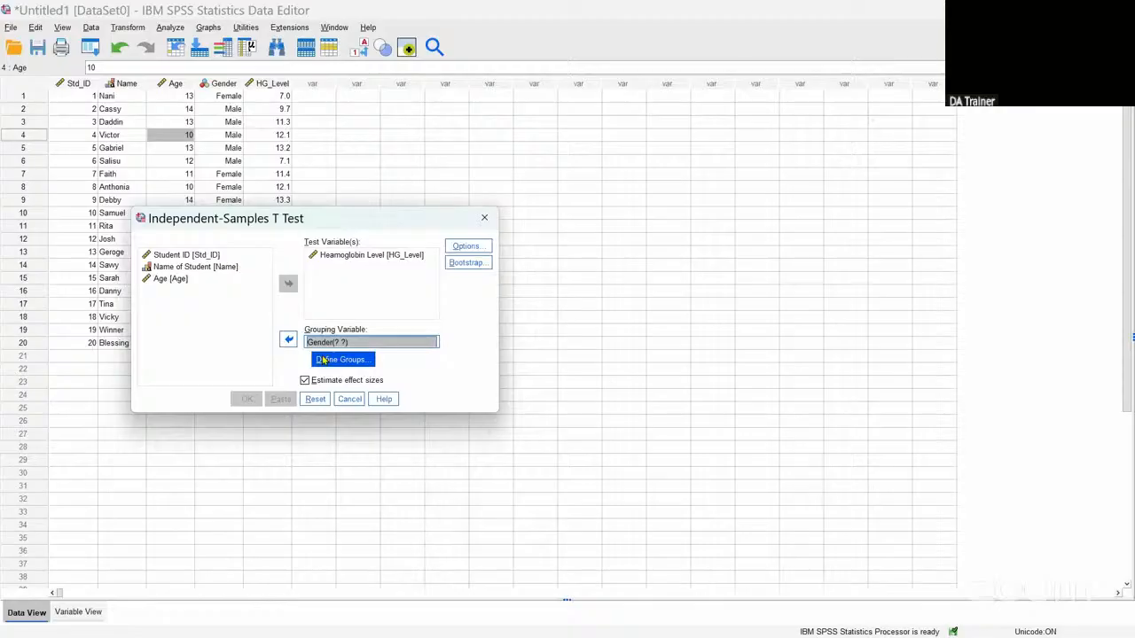
{"action": "left_click", "coordinate": [326, 359]}
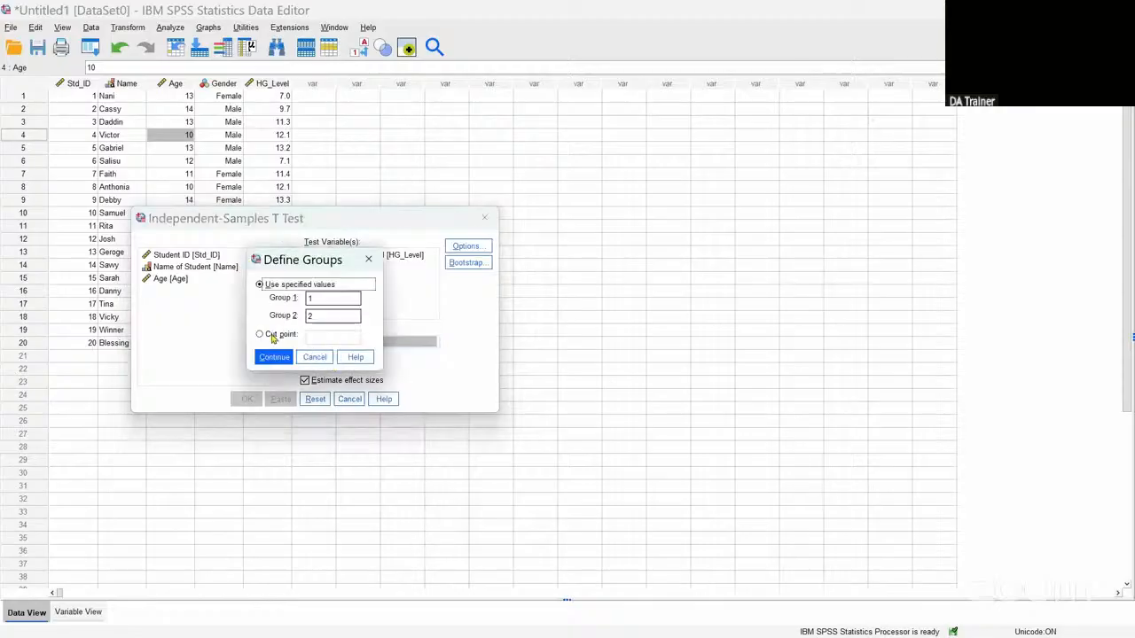
{"action": "left_click", "coordinate": [277, 356]}
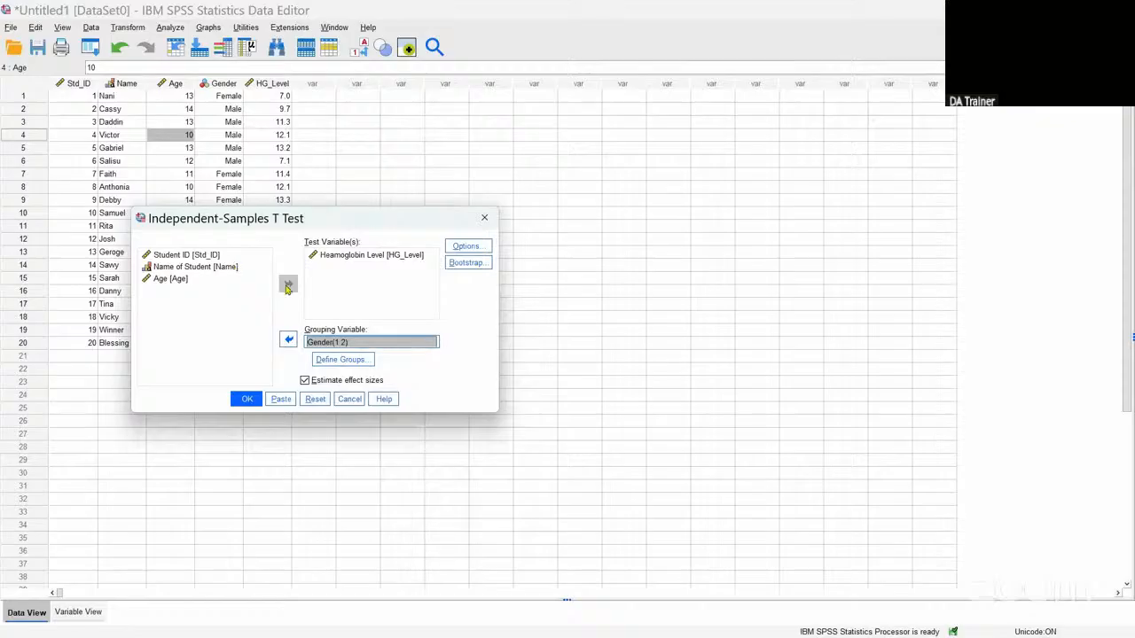
{"action": "left_click", "coordinate": [247, 399]}
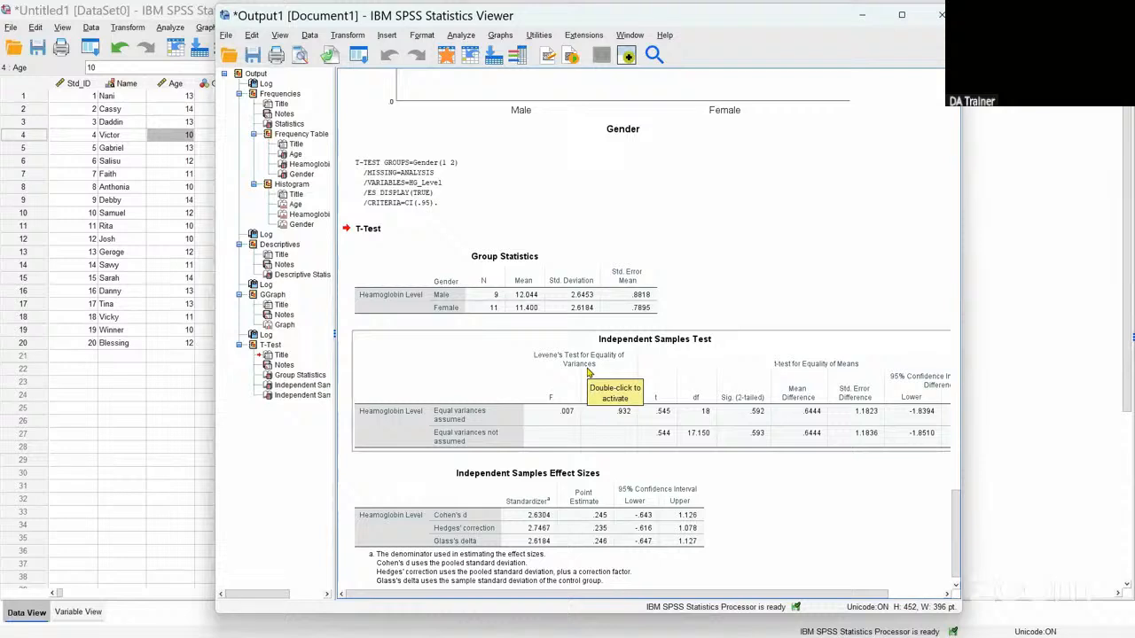
{"action": "scroll", "coordinate": [607, 388], "scroll_direction": "down", "scroll_amount": 1}
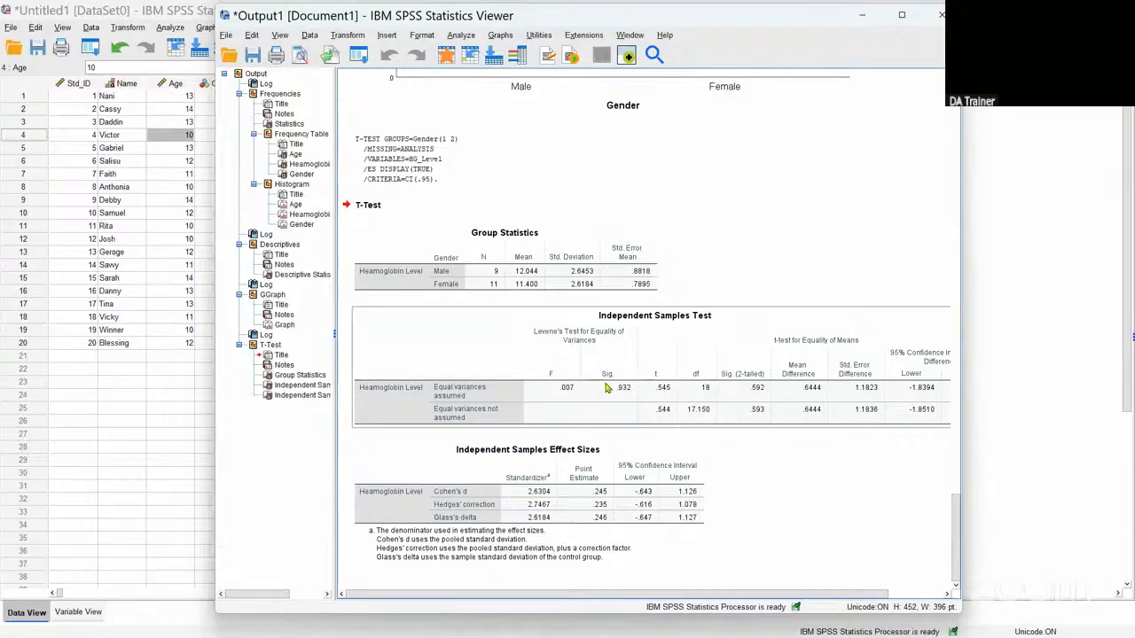
Step: Examine the t test's Group Statistics and Independent Samples Test tables, including the upper limits of the confidence interval
{"action": "left_click", "coordinate": [612, 290]}
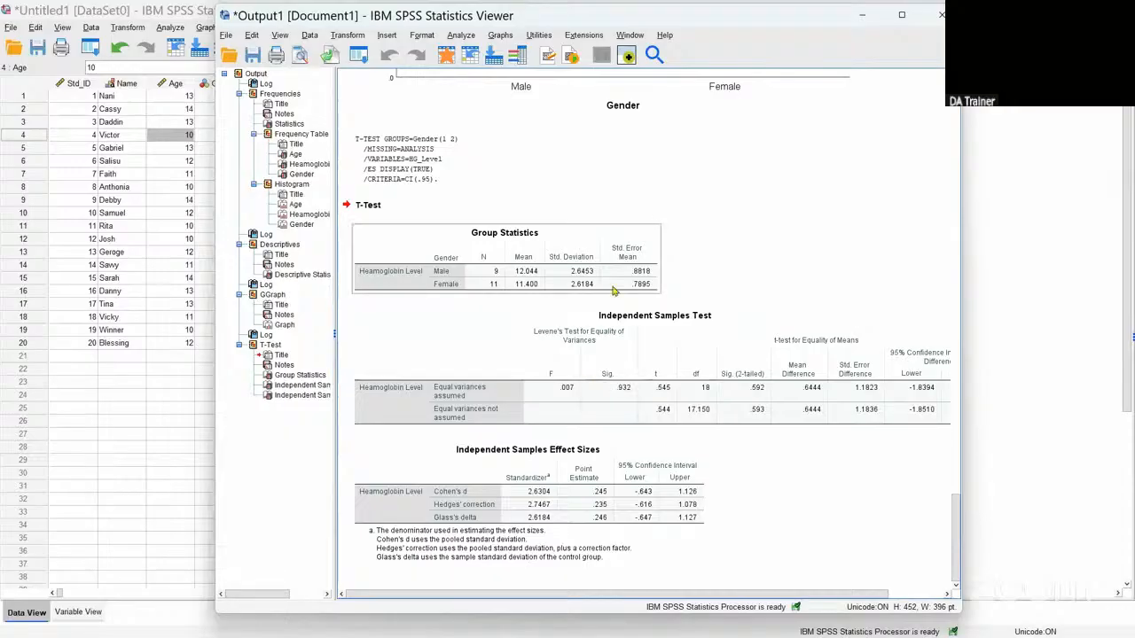
{"action": "left_click", "coordinate": [608, 311]}
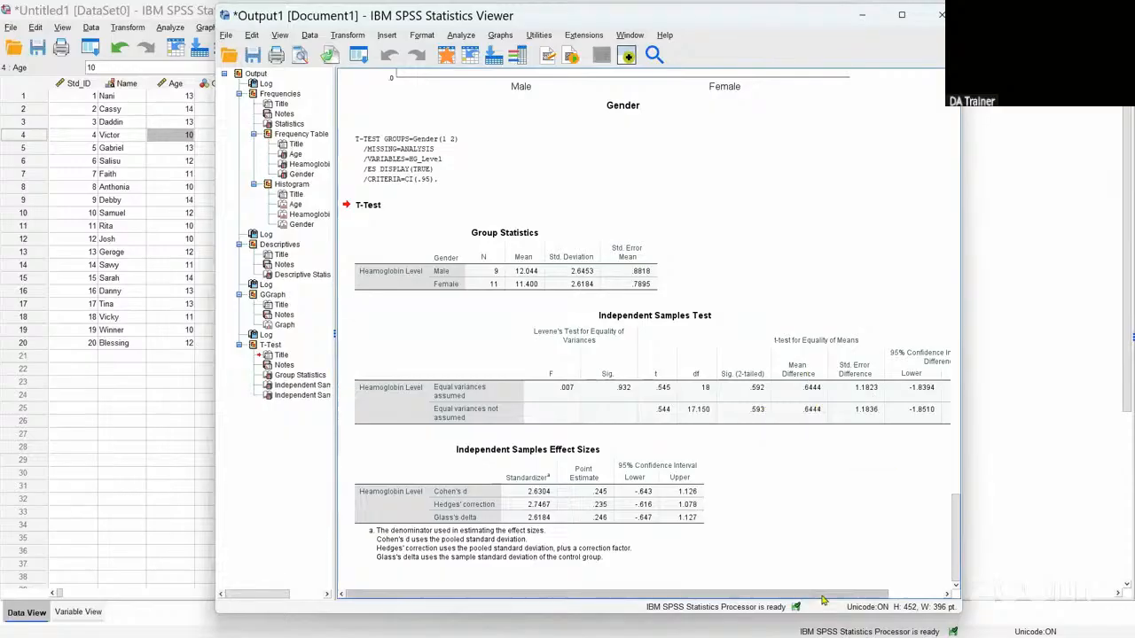
{"action": "left_click_drag", "start_coordinate": [828, 592], "coordinate": [884, 591]}
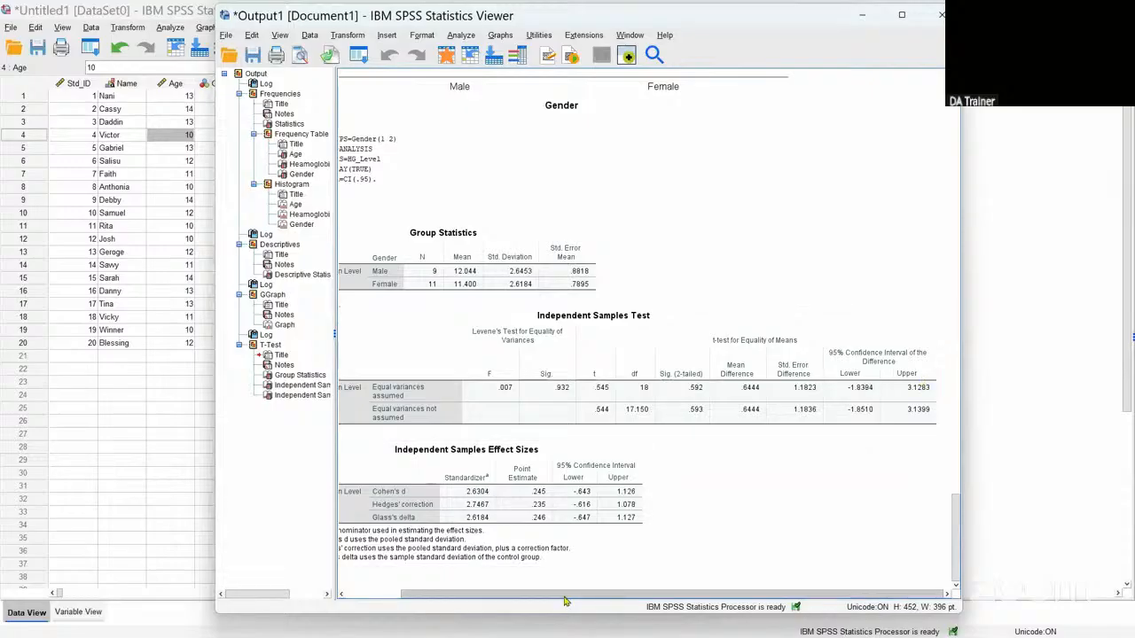
{"action": "left_click_drag", "start_coordinate": [564, 599], "coordinate": [514, 599]}
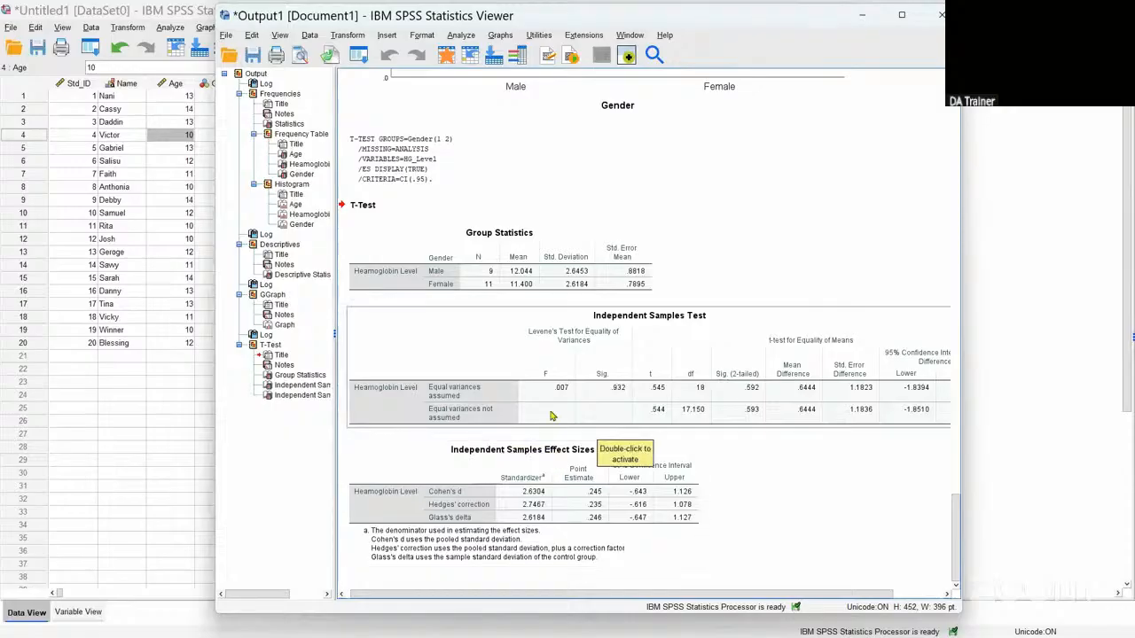
{"action": "mouse_move", "coordinate": [848, 635]}
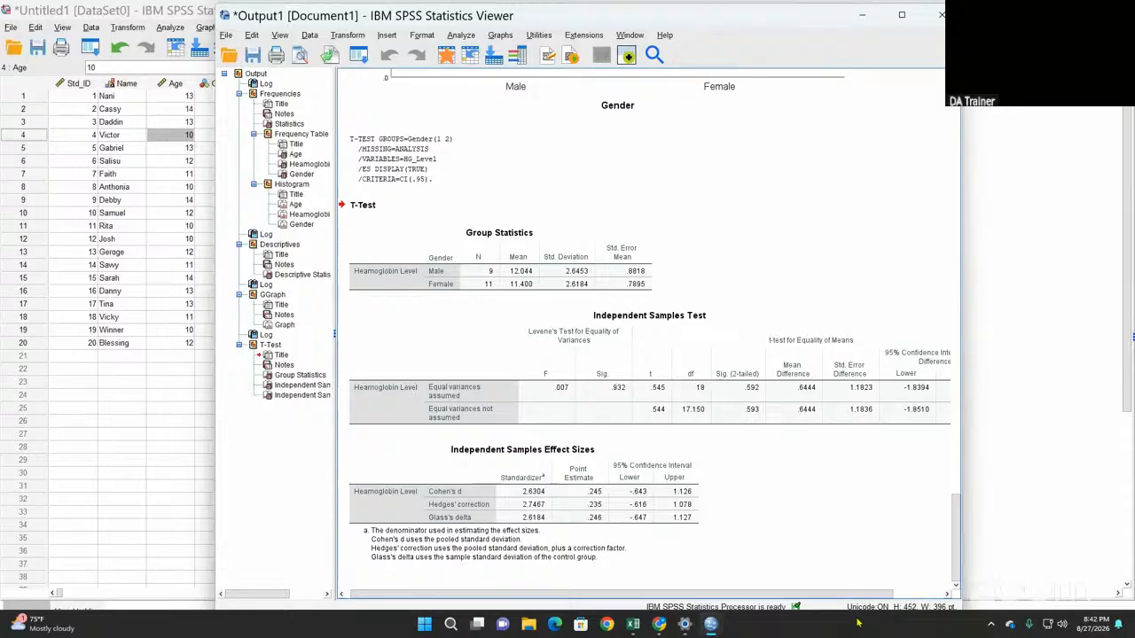
{"action": "left_click", "coordinate": [459, 256]}
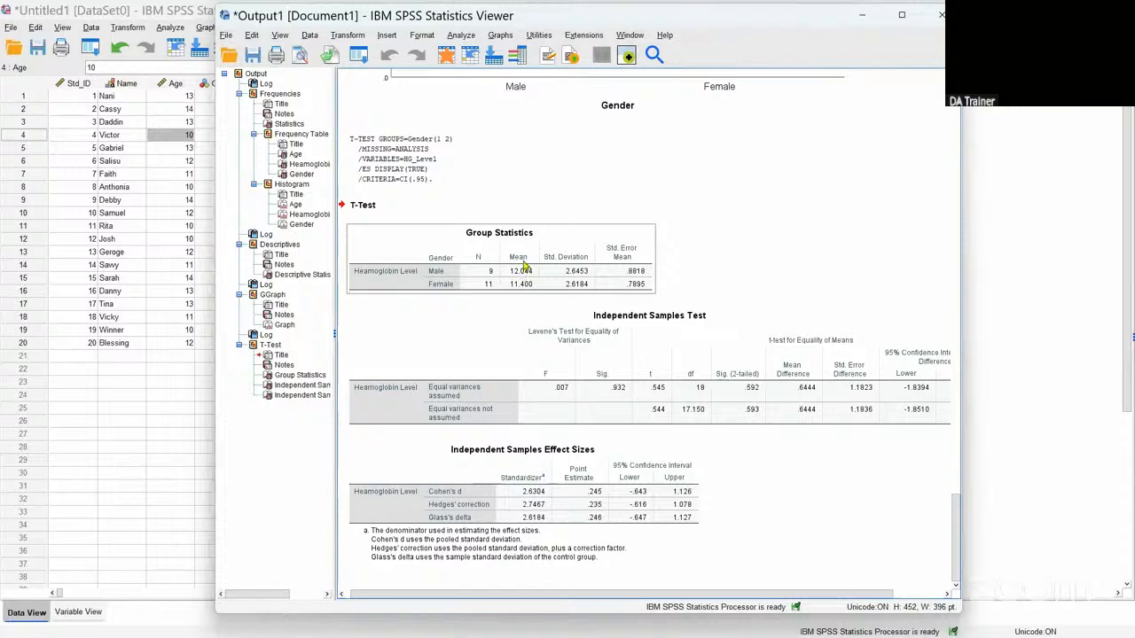
{"action": "left_click", "coordinate": [543, 312]}
{"action": "scroll", "coordinate": [543, 312], "scroll_direction": "up", "scroll_amount": 5}
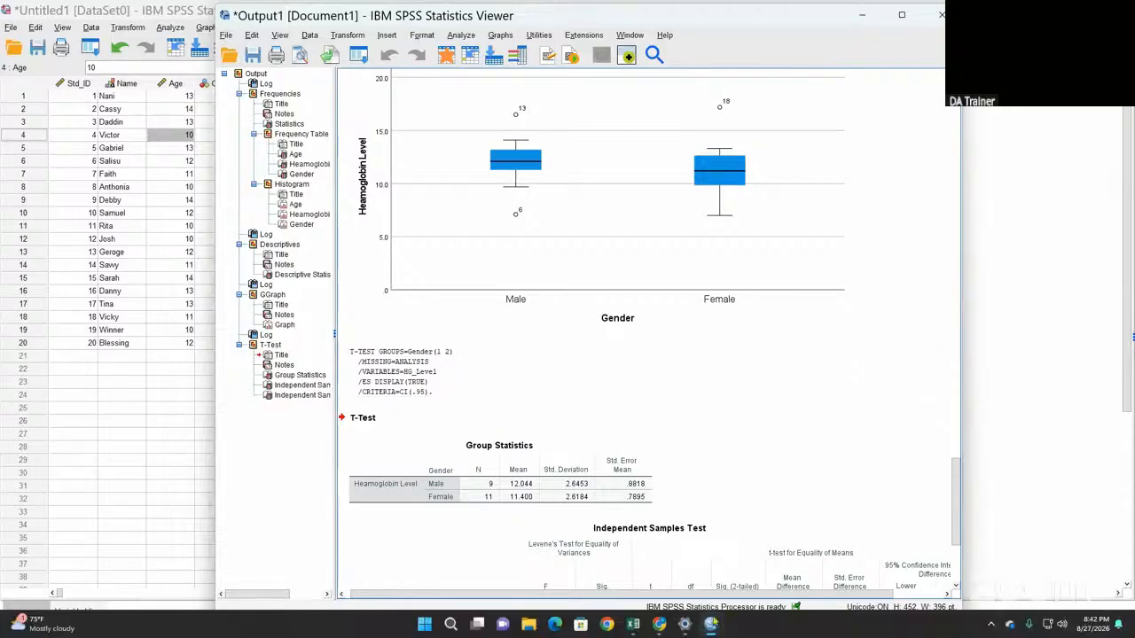
Step: Switch to the Zoom meeting in Chrome, unmute the microphone, and return to the SPSS output
{"action": "mouse_move", "coordinate": [710, 624]}
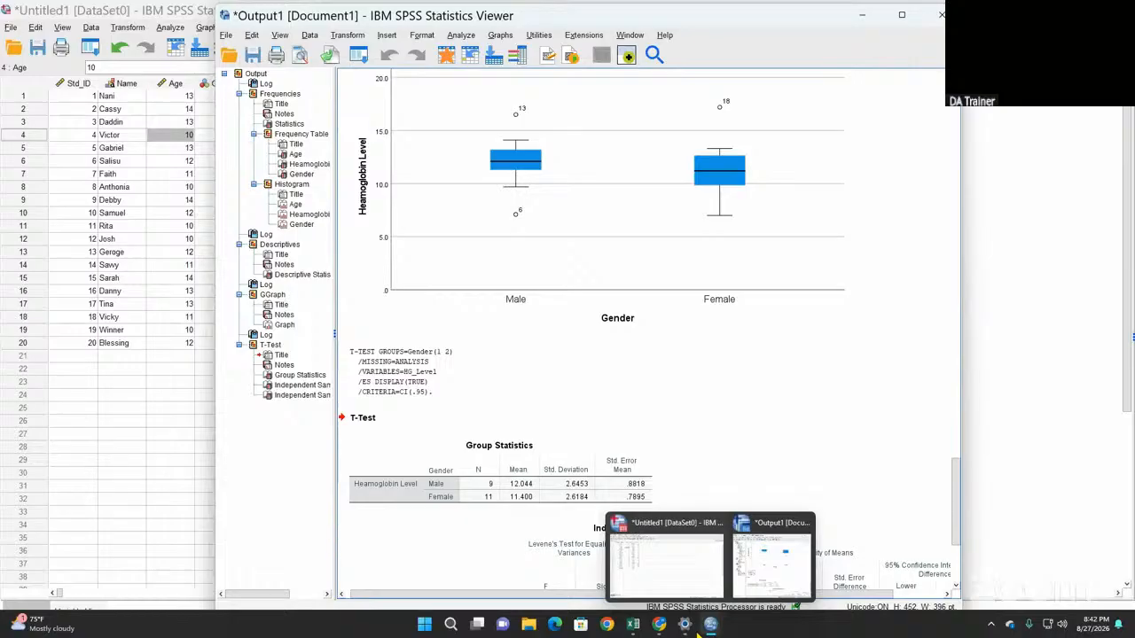
{"action": "mouse_move", "coordinate": [658, 628]}
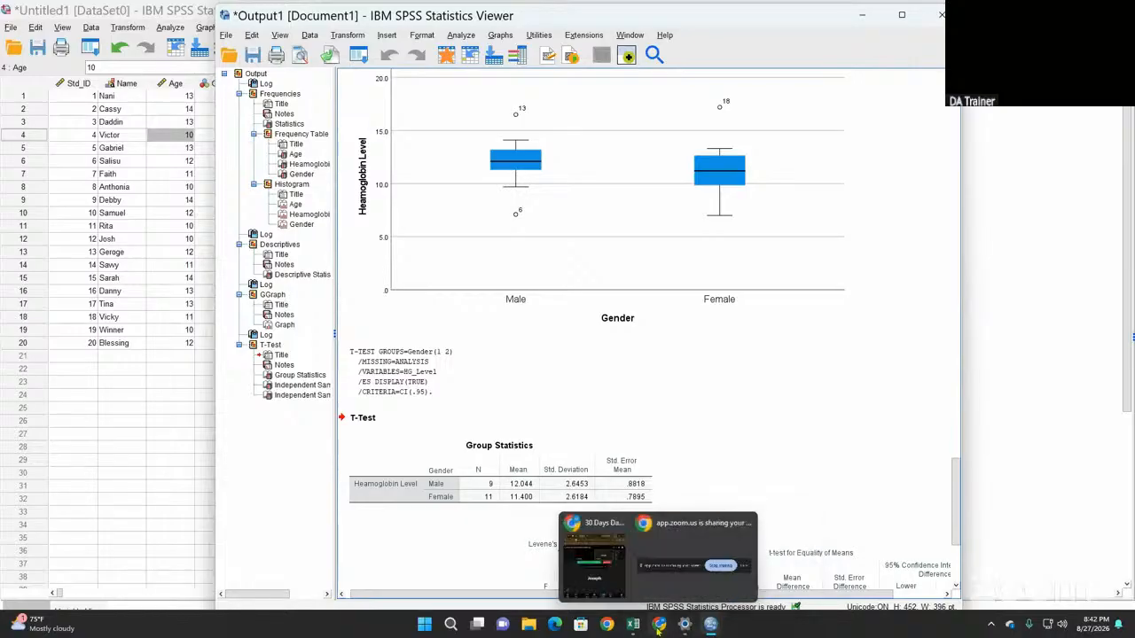
{"action": "left_click", "coordinate": [717, 537]}
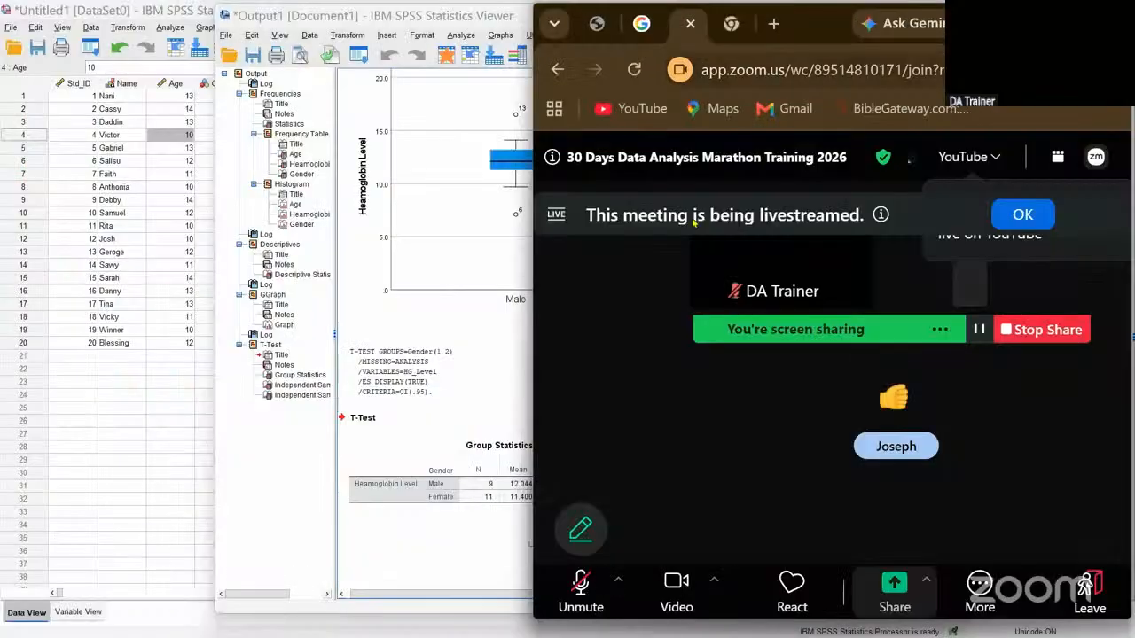
{"action": "left_click", "coordinate": [585, 592]}
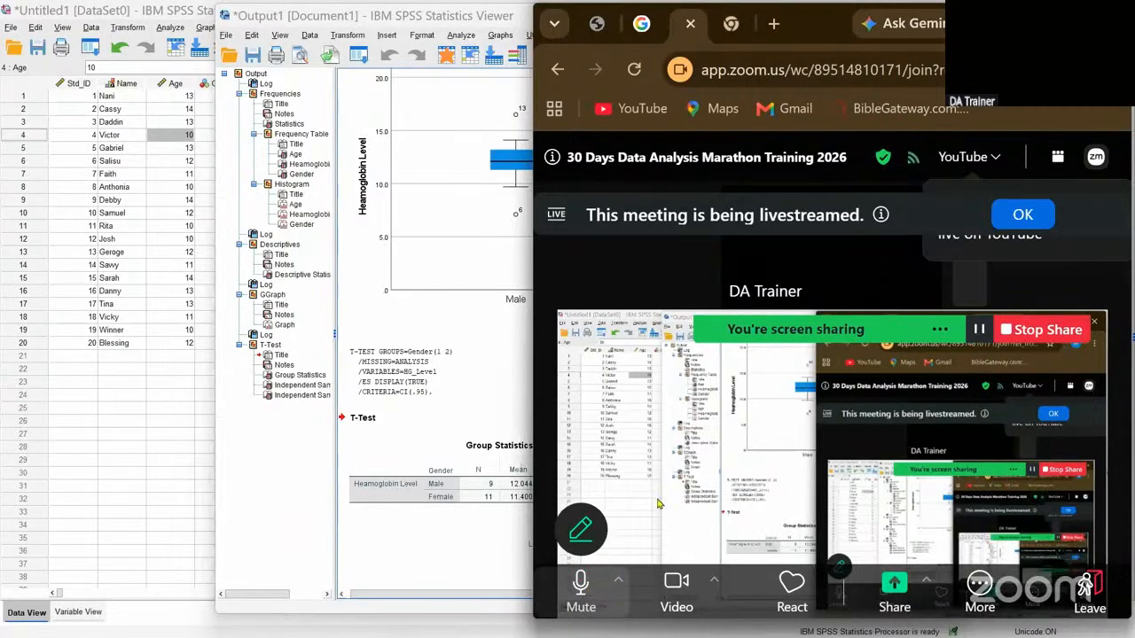
{"action": "left_click", "coordinate": [989, 23]}
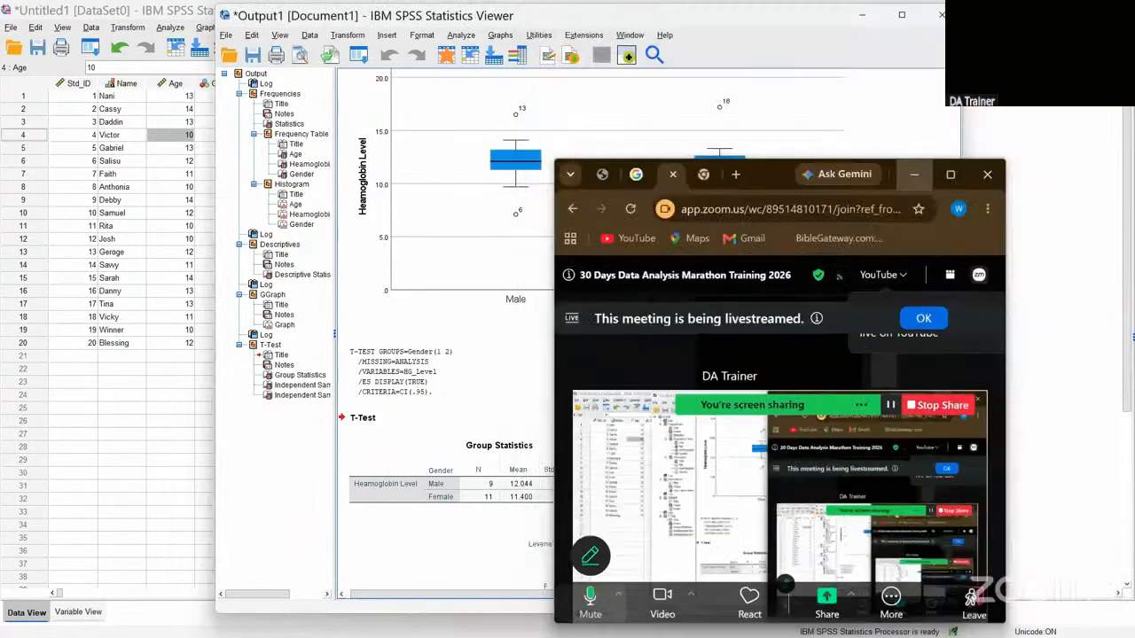
Step: Review the whole output, from the boxplot back through the descriptives, histograms and frequency statistics, then down to the t test results
{"action": "scroll", "coordinate": [680, 343], "scroll_direction": "up", "scroll_amount": 3}
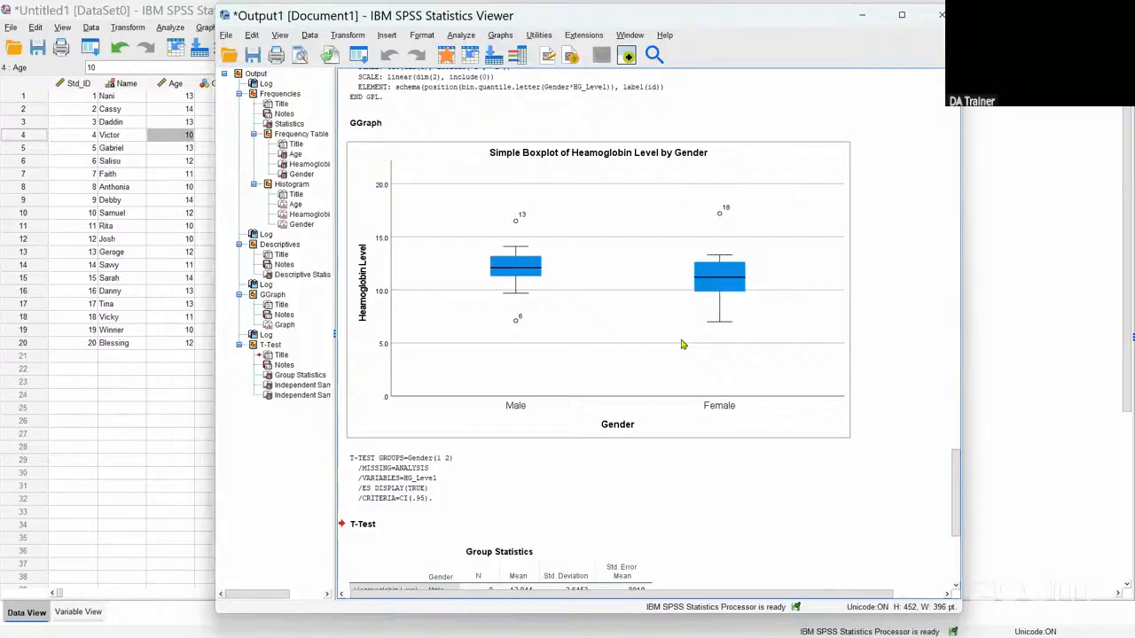
{"action": "scroll", "coordinate": [683, 344], "scroll_direction": "up", "scroll_amount": 6}
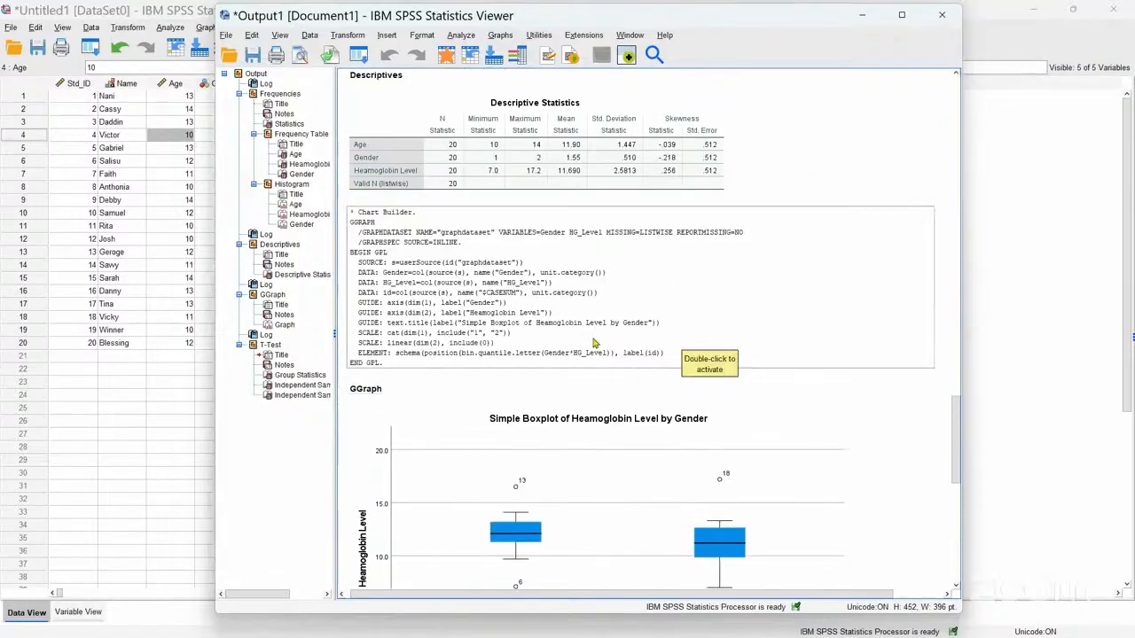
{"action": "scroll", "coordinate": [727, 181], "scroll_direction": "up", "scroll_amount": 10}
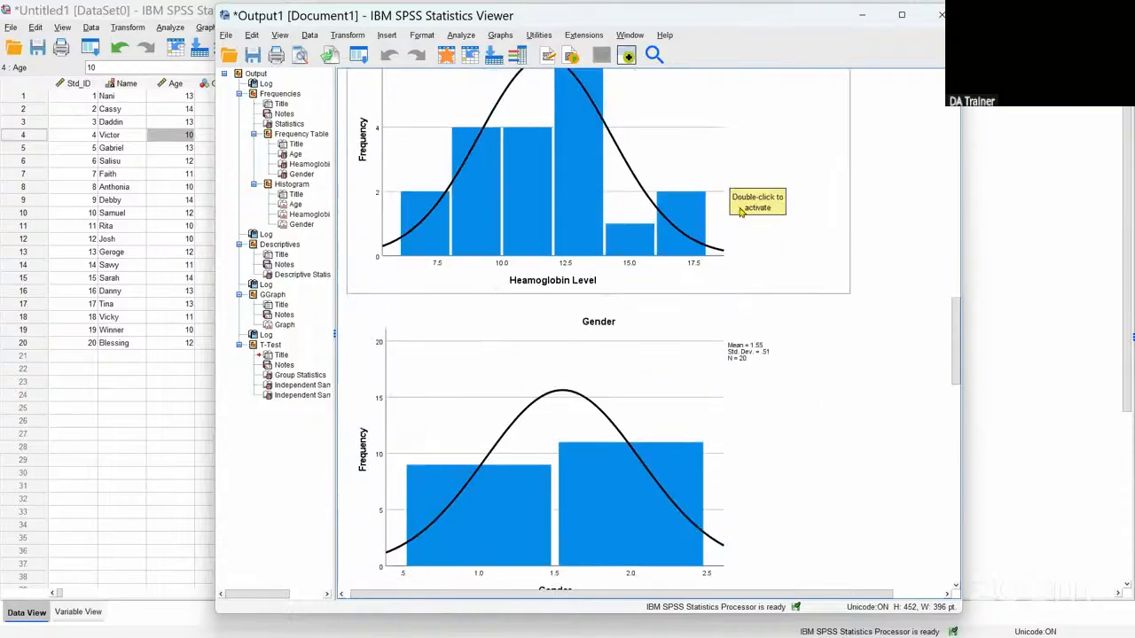
{"action": "scroll", "coordinate": [754, 226], "scroll_direction": "down", "scroll_amount": 8}
{"action": "scroll", "coordinate": [760, 226], "scroll_direction": "up", "scroll_amount": 12}
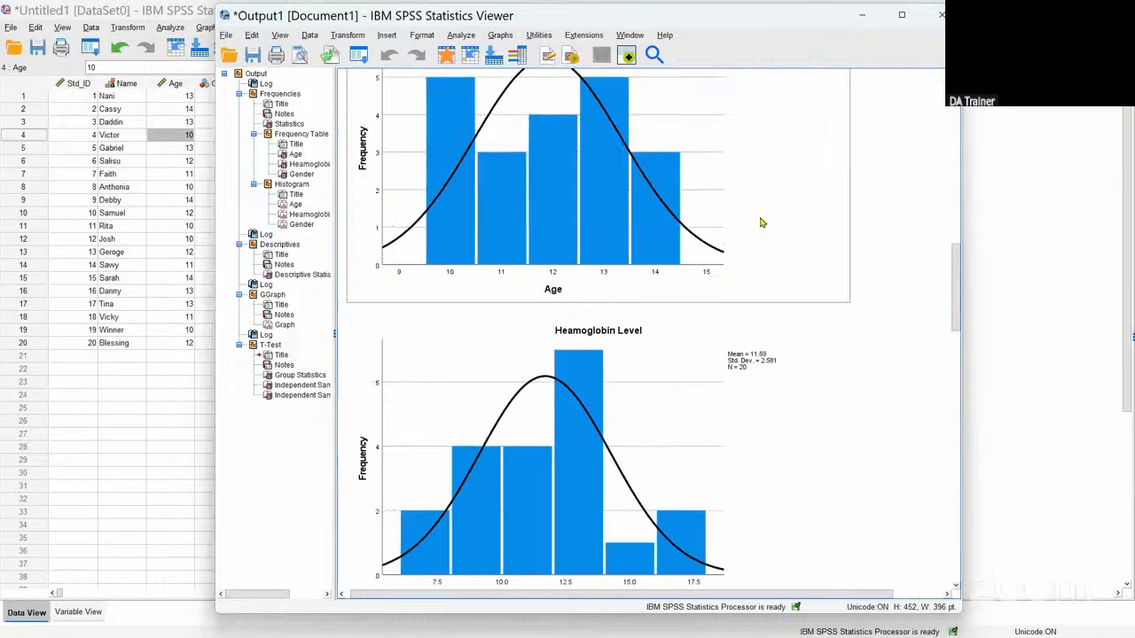
{"action": "scroll", "coordinate": [761, 222], "scroll_direction": "up", "scroll_amount": 15}
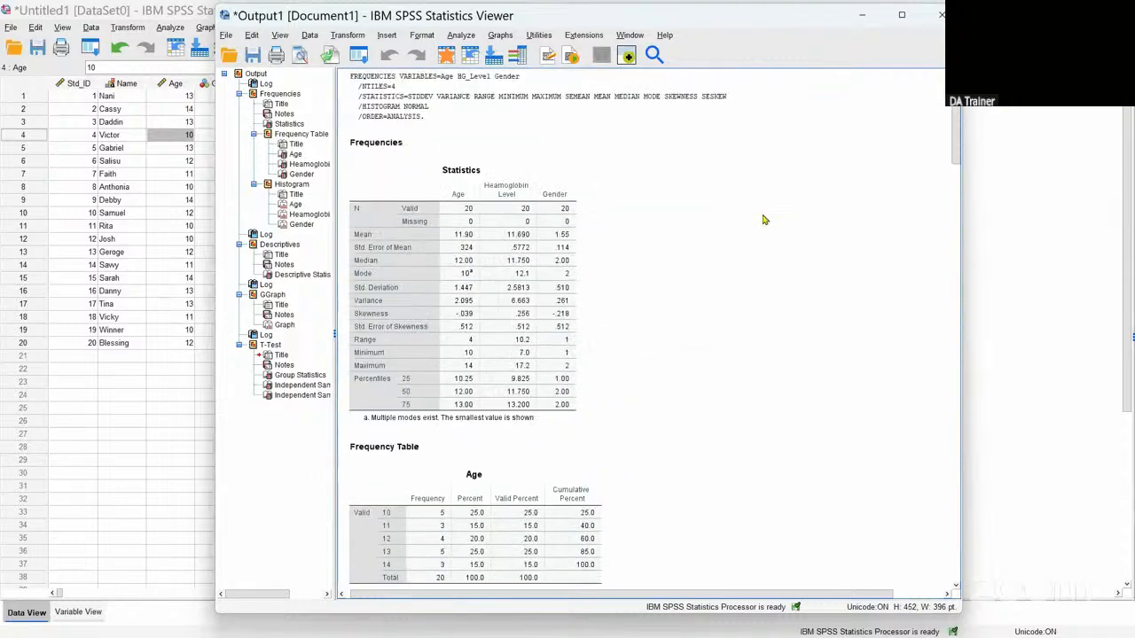
{"action": "scroll", "coordinate": [763, 220], "scroll_direction": "down", "scroll_amount": 20}
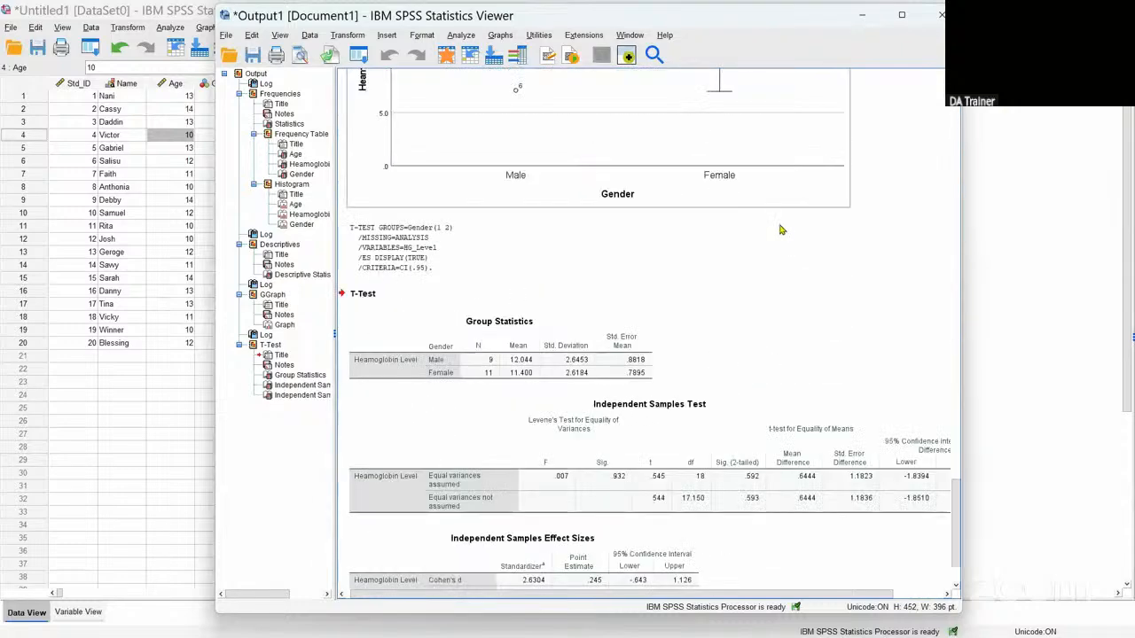
{"action": "scroll", "coordinate": [780, 230], "scroll_direction": "down", "scroll_amount": 2}
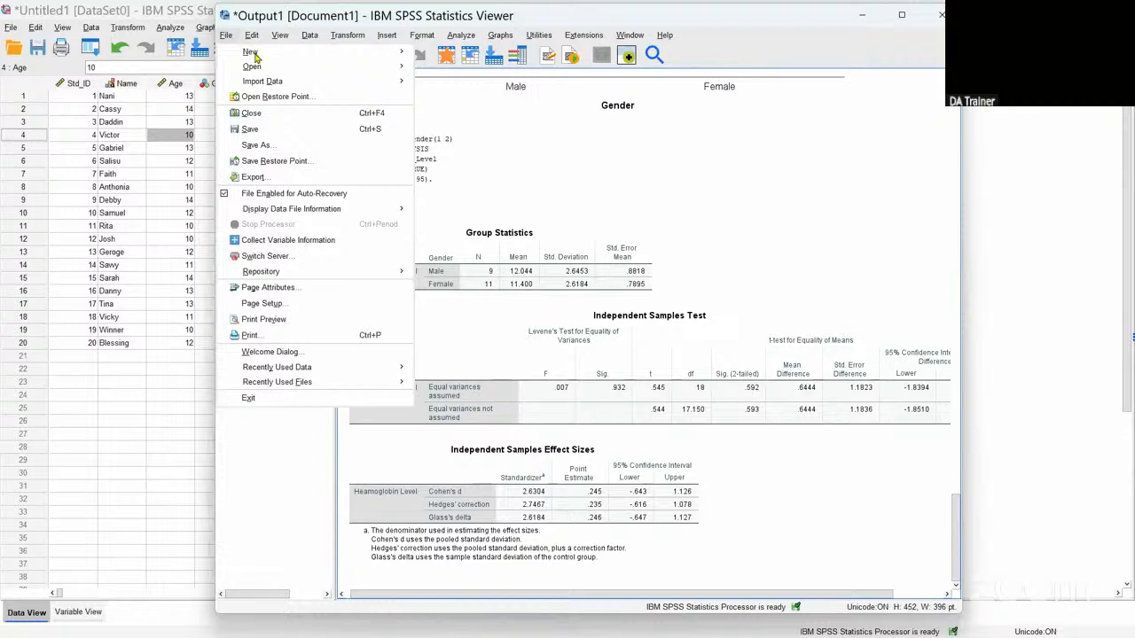
Step: Save the output to the Desktop as a Viewer file named Stuudent Heamoglobin Analysis
{"action": "left_click", "coordinate": [249, 129]}
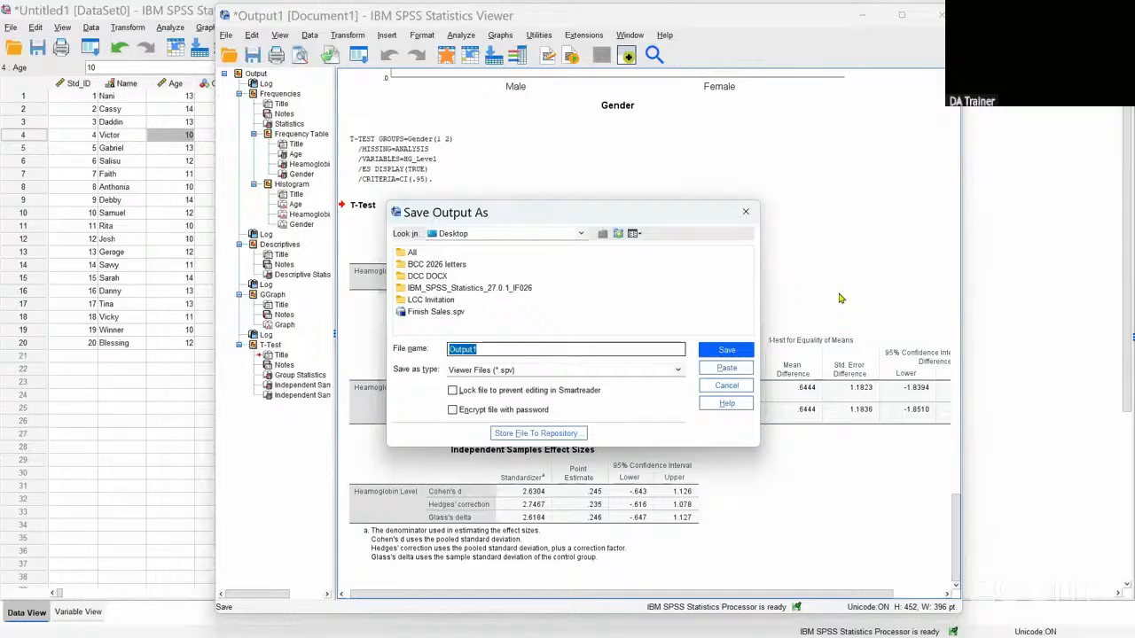
{"action": "left_click", "coordinate": [679, 370]}
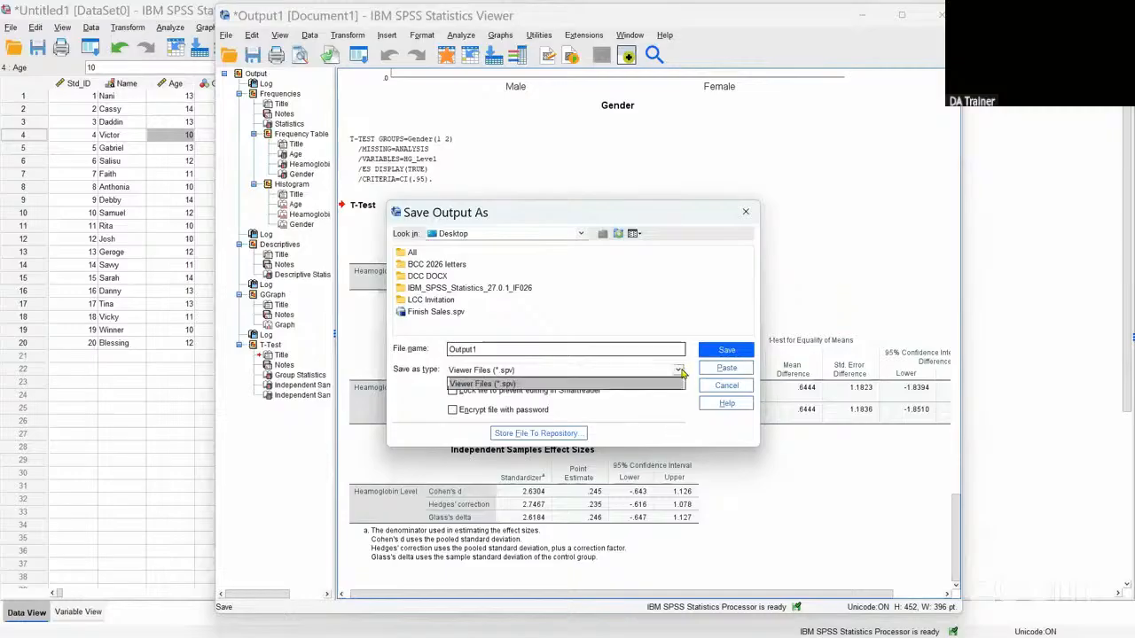
{"action": "left_click", "coordinate": [577, 353]}
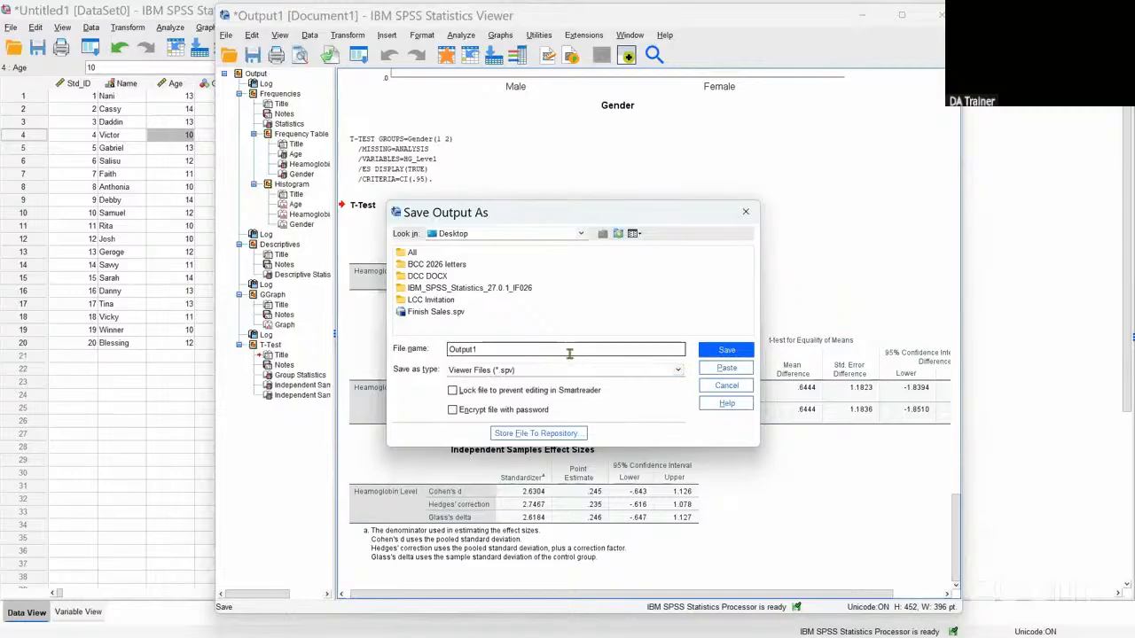
{"action": "left_click_drag", "start_coordinate": [570, 353], "coordinate": [434, 344]}
{"action": "type", "text": "Heamoglobin Analys"}
{"action": "key", "text": "BackSpace"}
{"action": "key", "text": "BackSpace"}
{"action": "key", "text": "BackSpace"}
{"action": "key", "text": "BackSpace"}
{"action": "key", "text": "BackSpace"}
{"action": "key", "text": "BackSpace"}
{"action": "type", "text": "Stuudent"}
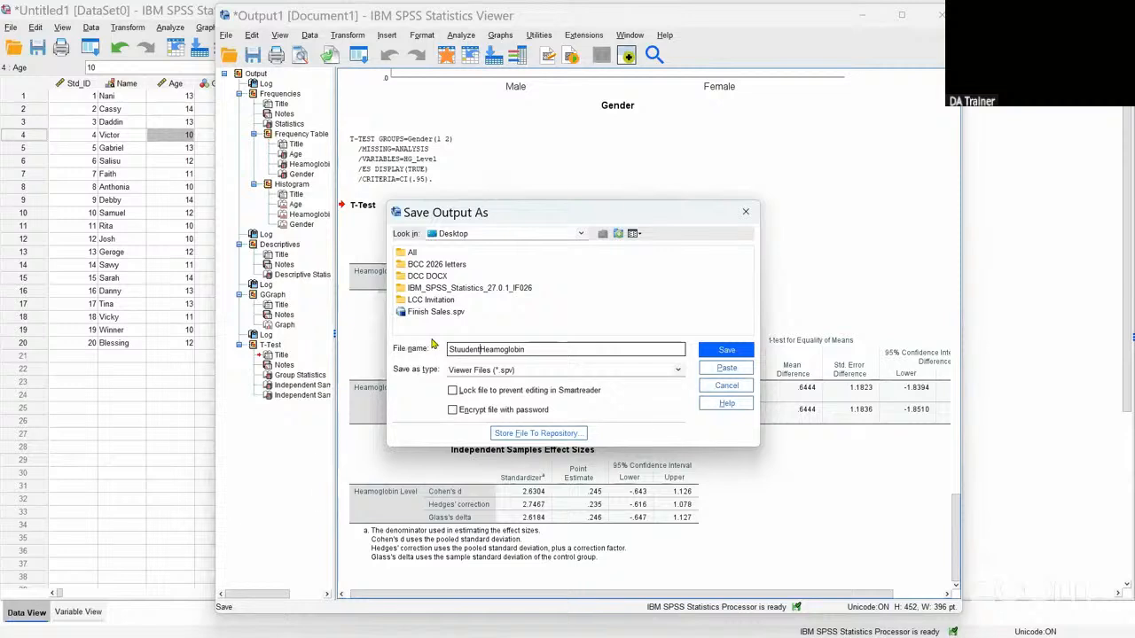
{"action": "type", "text": " Heamoglobin Analysis"}
{"action": "left_click", "coordinate": [725, 351]}
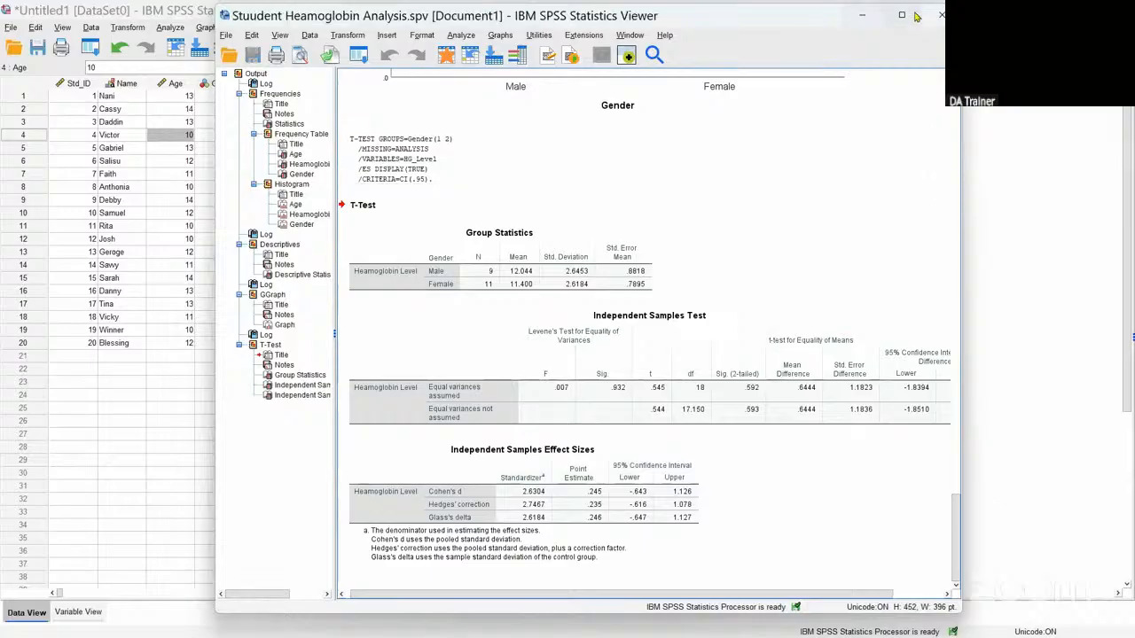
Step: Close the output viewer and bring up the Open Data dialog from the dataset window
{"action": "left_click", "coordinate": [941, 15]}
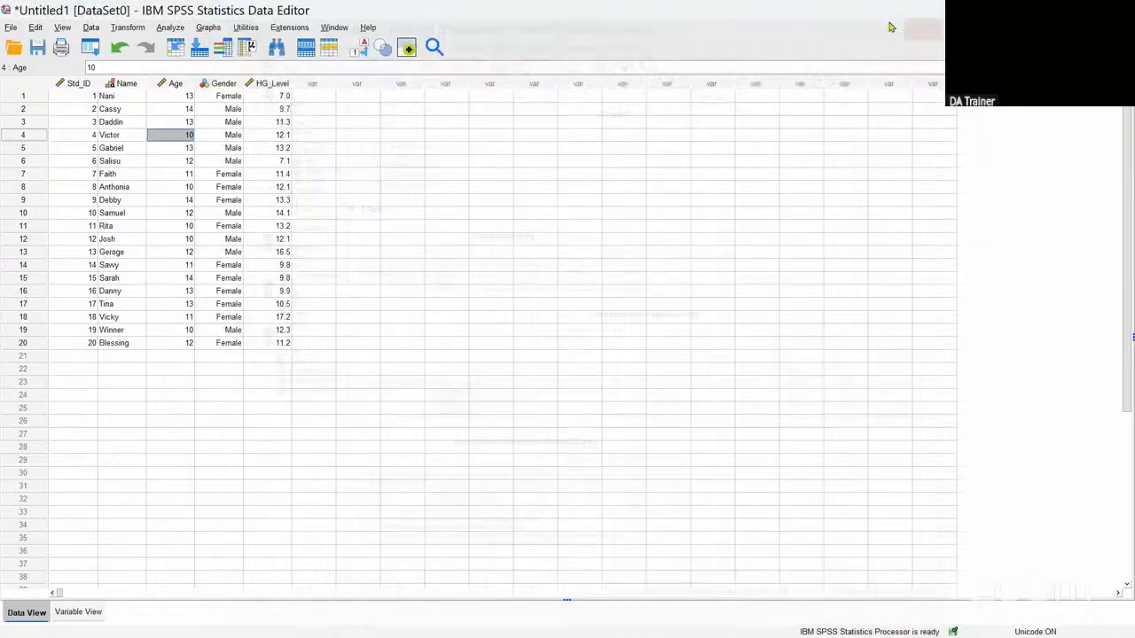
{"action": "left_click", "coordinate": [10, 27]}
{"action": "mouse_move", "coordinate": [35, 27]}
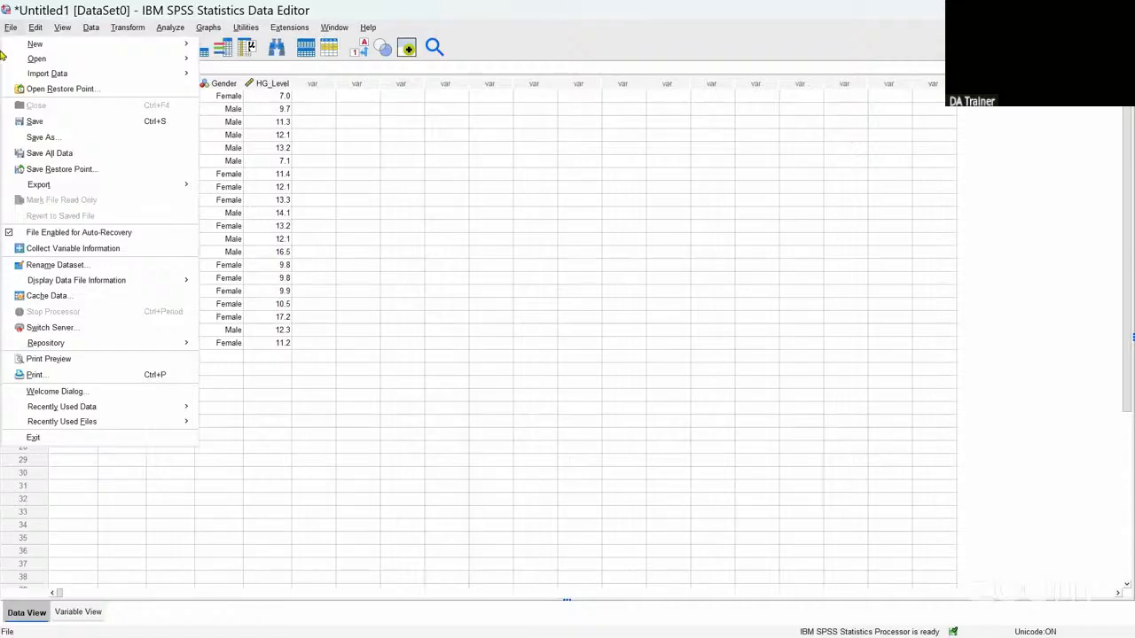
{"action": "mouse_move", "coordinate": [49, 60]}
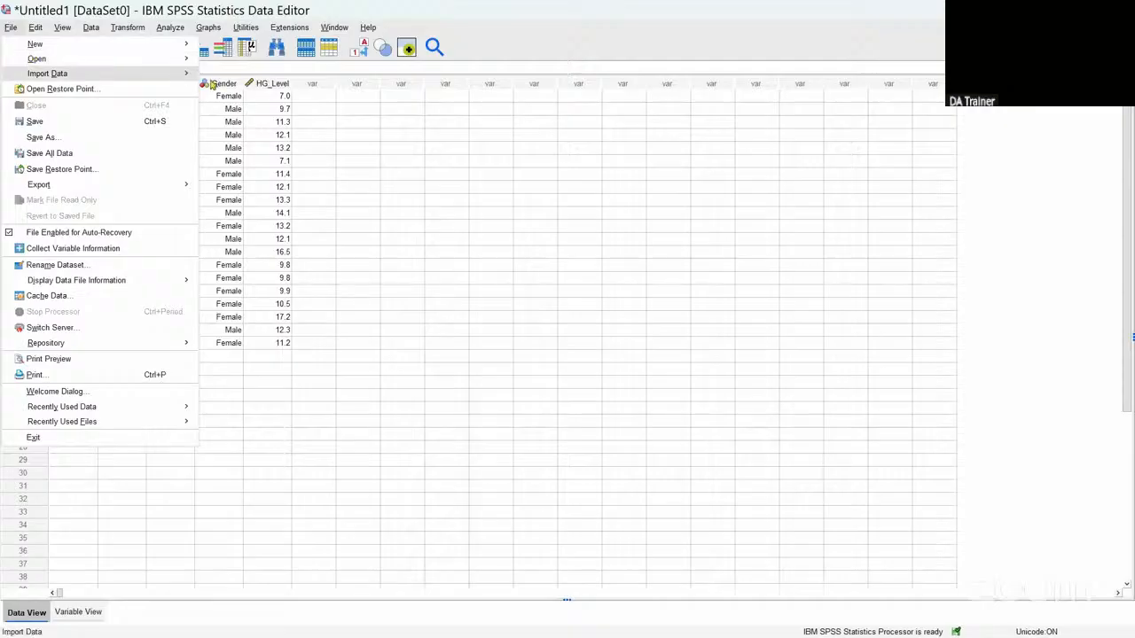
{"action": "mouse_move", "coordinate": [180, 60]}
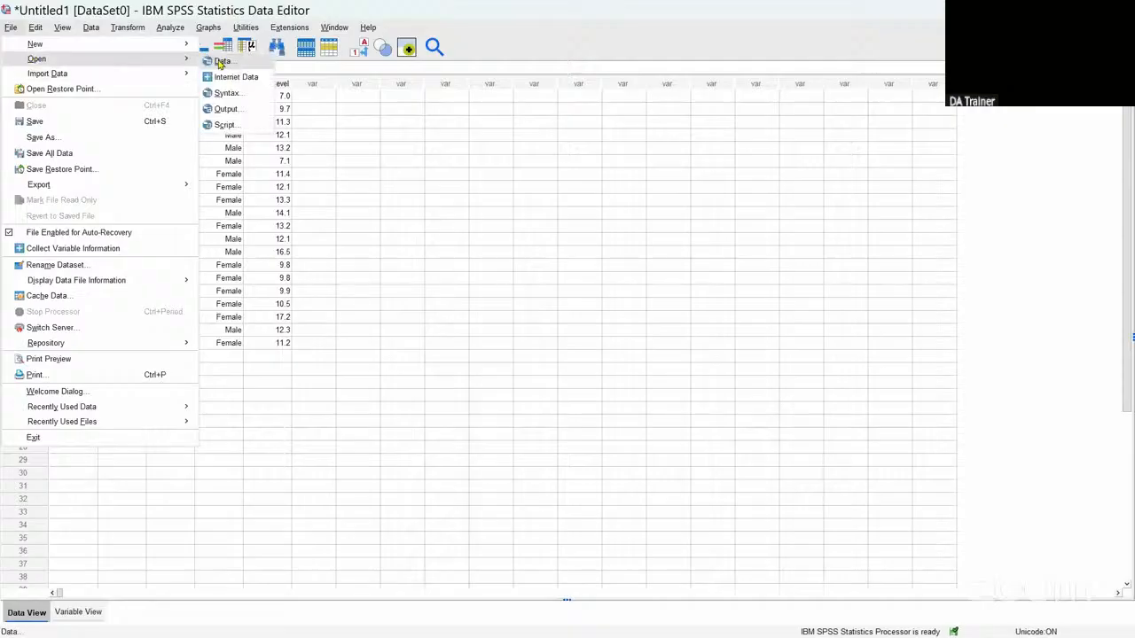
{"action": "left_click", "coordinate": [222, 61]}
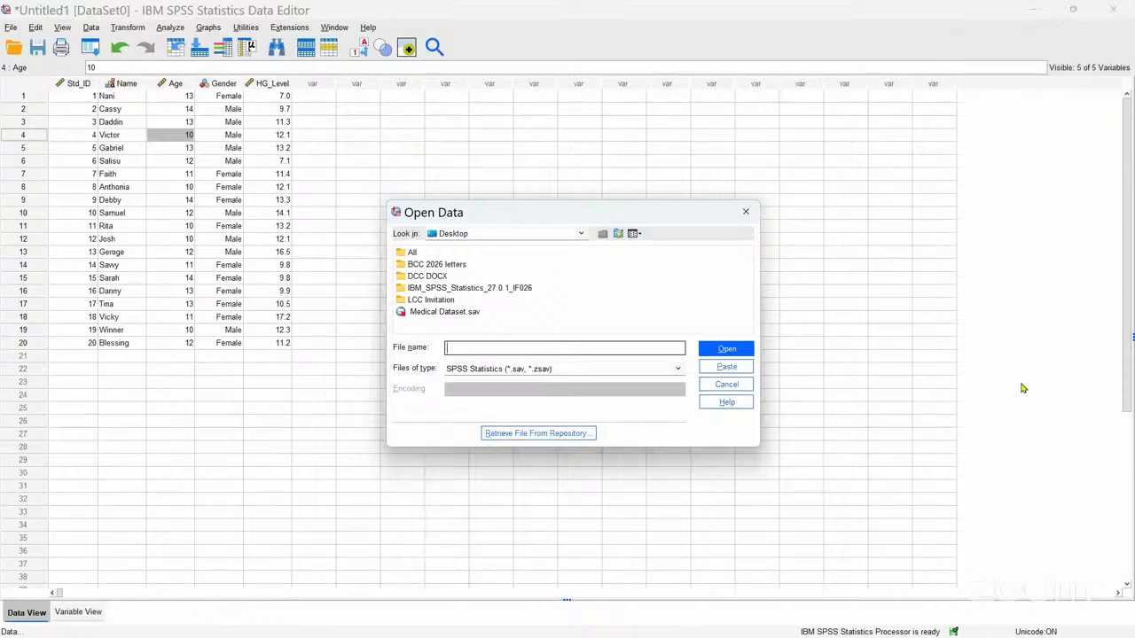
Step: Receive Financial Dataset for SPSS.xlsx over Bluetooth and save it to the Desktop, replacing the existing file of that name
{"action": "mouse_move", "coordinate": [991, 626]}
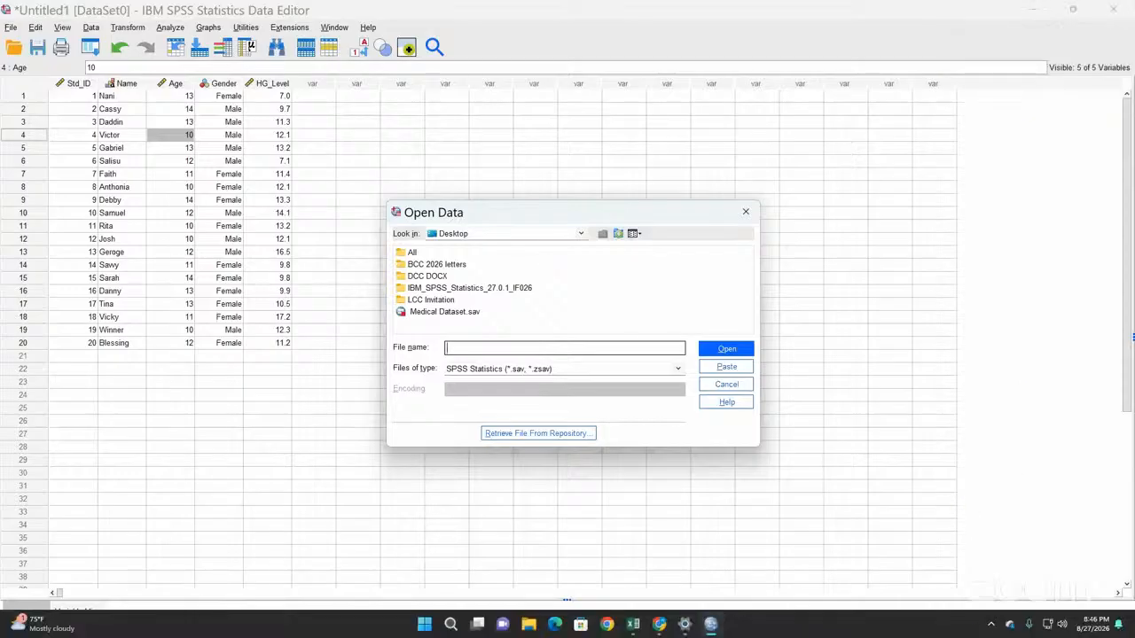
{"action": "left_click", "coordinate": [992, 625]}
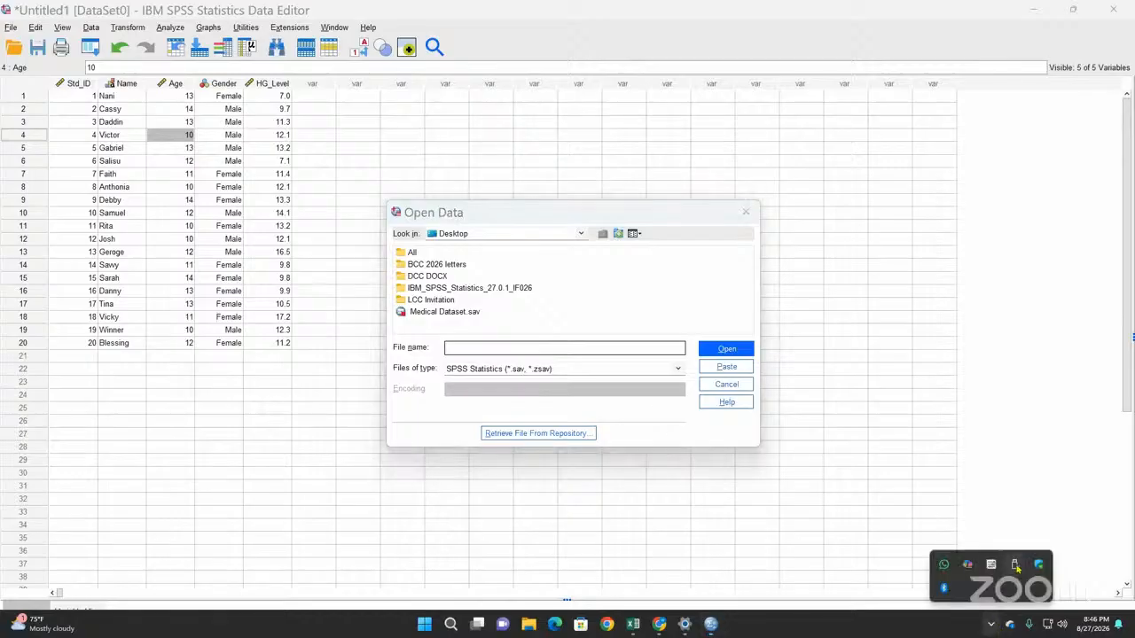
{"action": "right_click", "coordinate": [946, 588]}
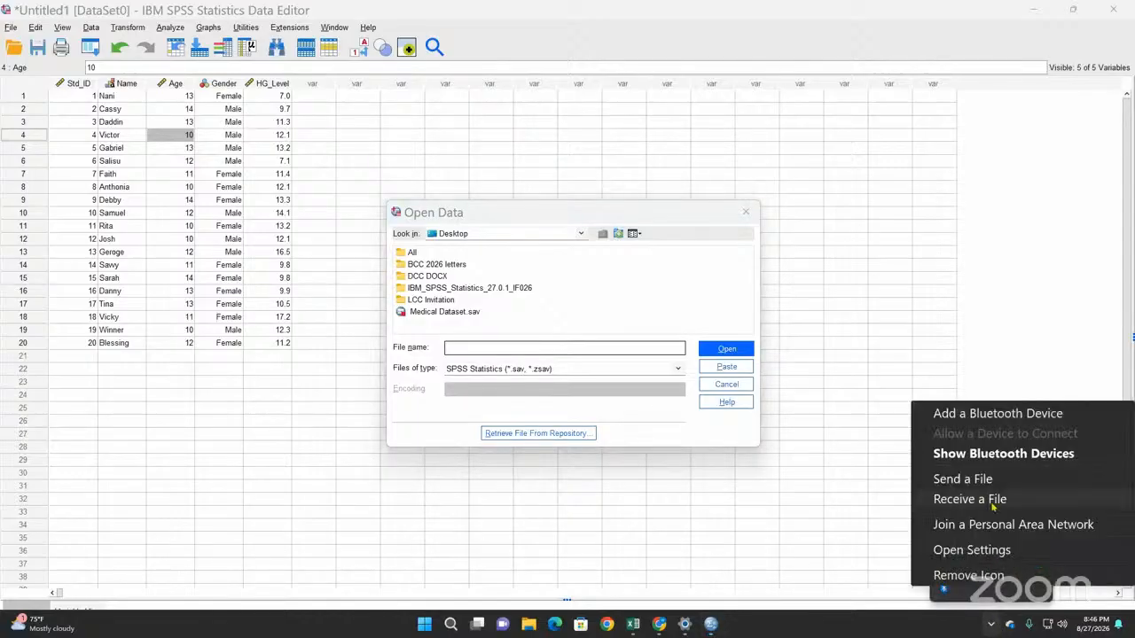
{"action": "left_click", "coordinate": [970, 501]}
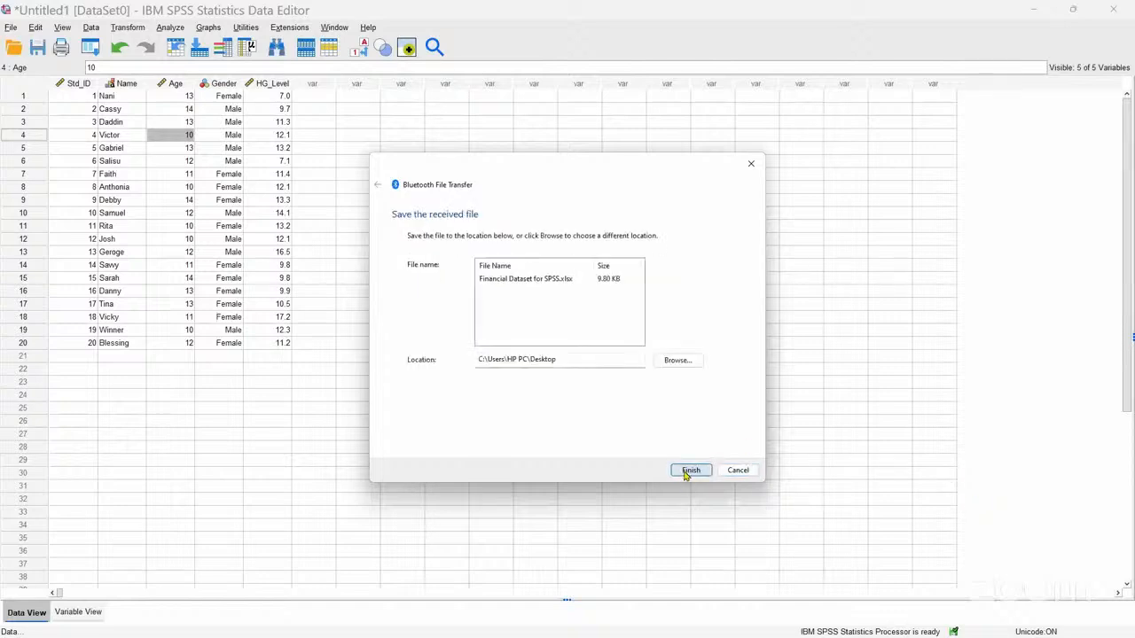
{"action": "left_click", "coordinate": [690, 469]}
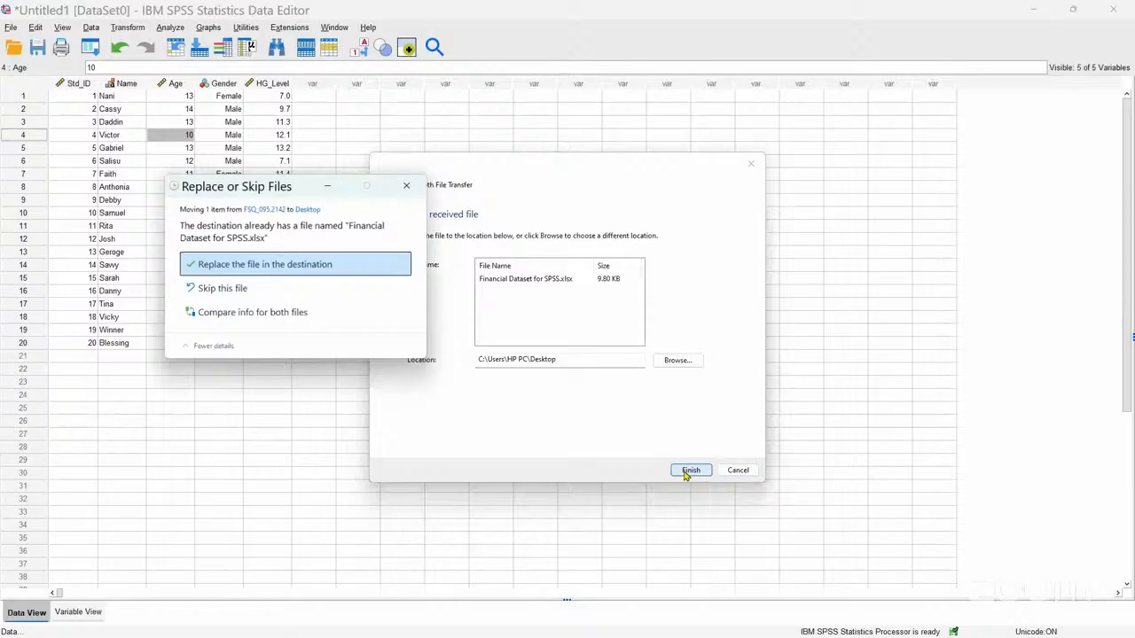
{"action": "left_click", "coordinate": [288, 264]}
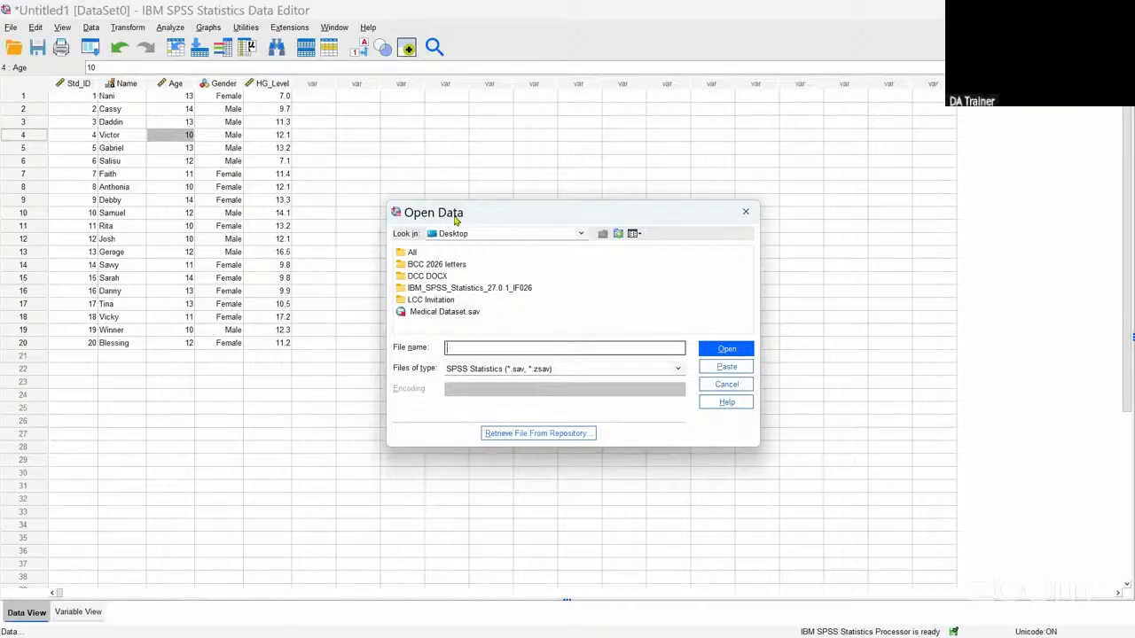
Step: Dismiss the Open Data dialog and create a new empty dataset
{"action": "left_click", "coordinate": [752, 213]}
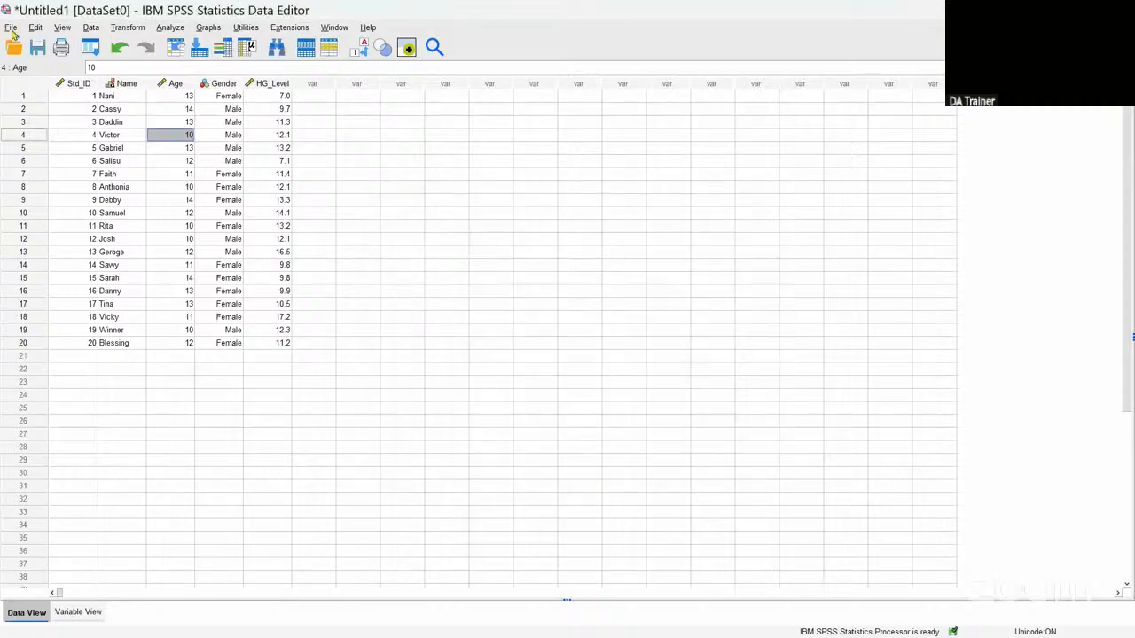
{"action": "left_click", "coordinate": [11, 28]}
{"action": "key", "text": "Right"}
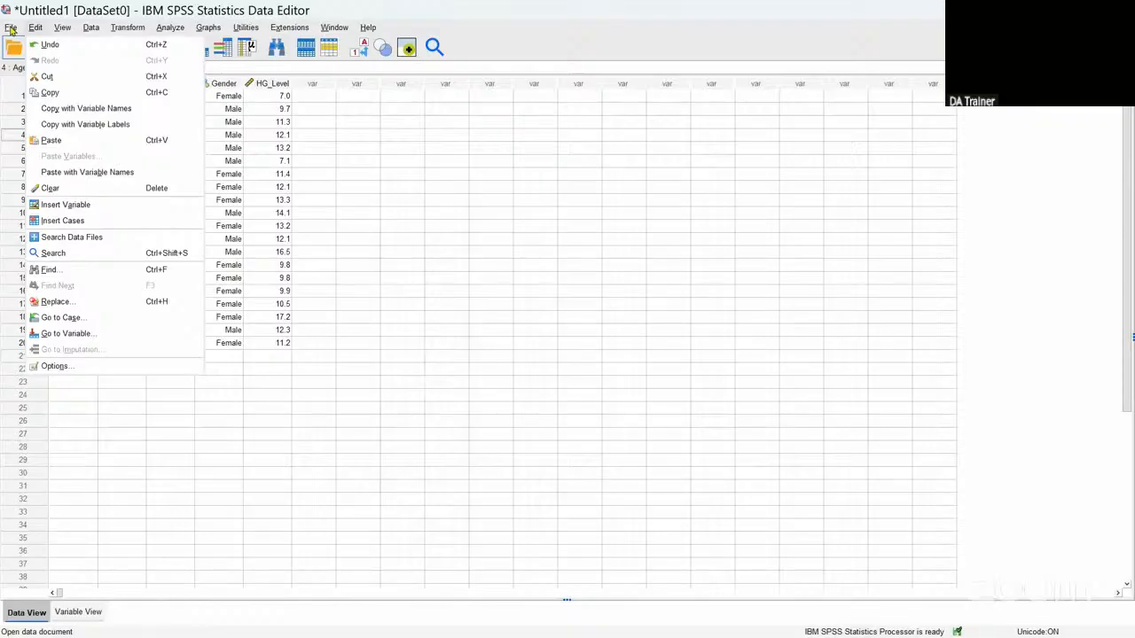
{"action": "mouse_move", "coordinate": [11, 28]}
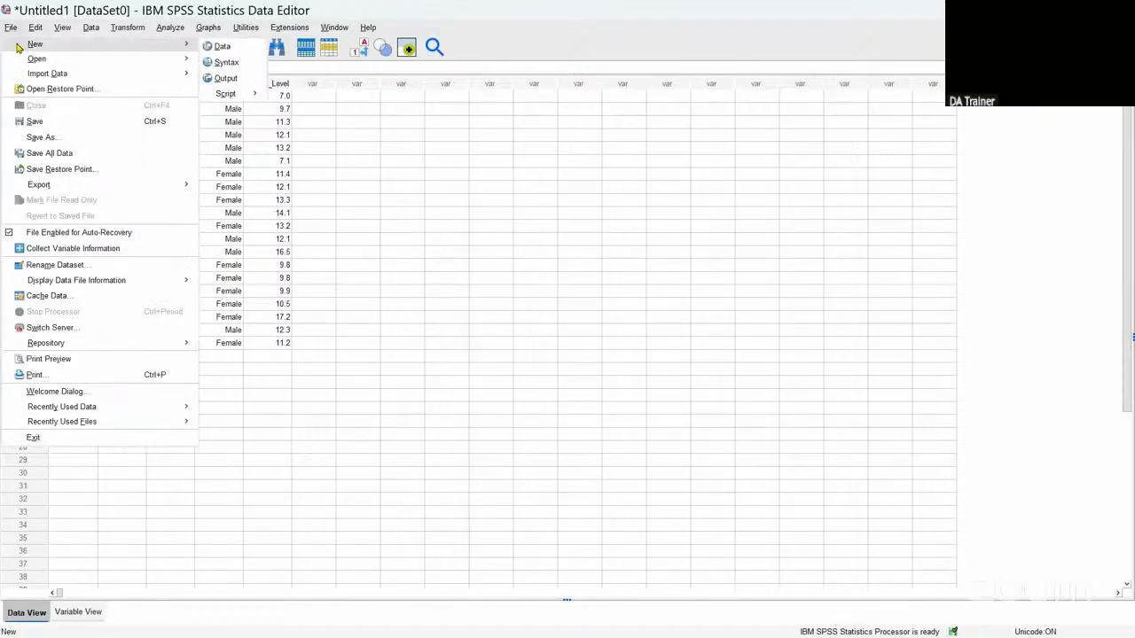
{"action": "left_click", "coordinate": [213, 47]}
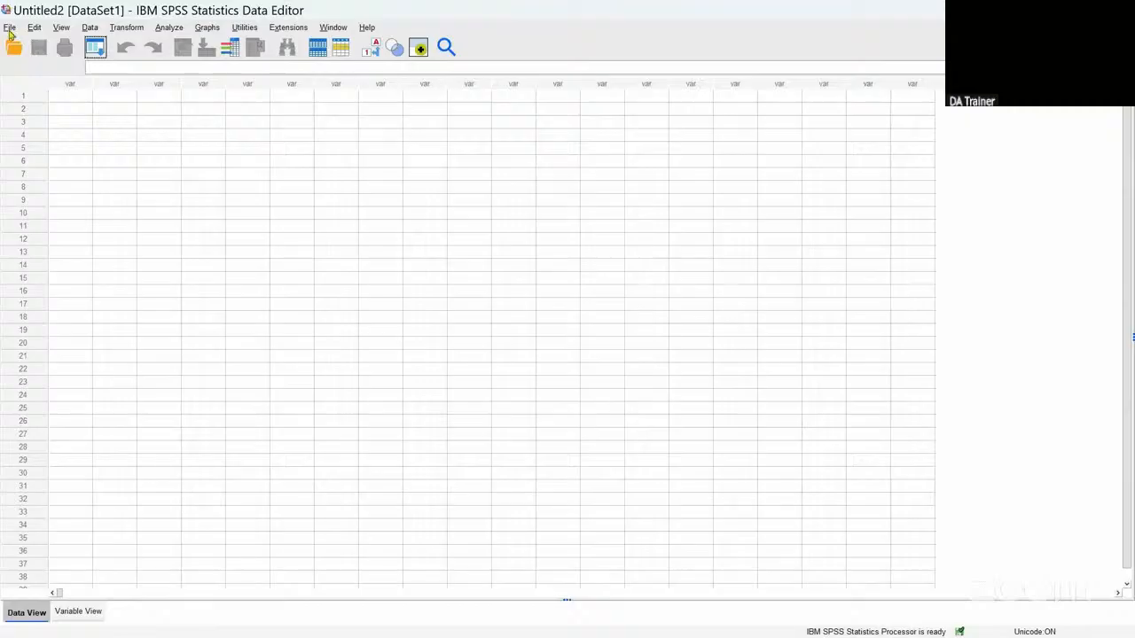
Step: Import Sheet1 of the Excel file Financial Dataset for SPSS.xlsx from the Desktop, reading variable names from the first row
{"action": "left_click", "coordinate": [10, 27]}
{"action": "mouse_move", "coordinate": [35, 64]}
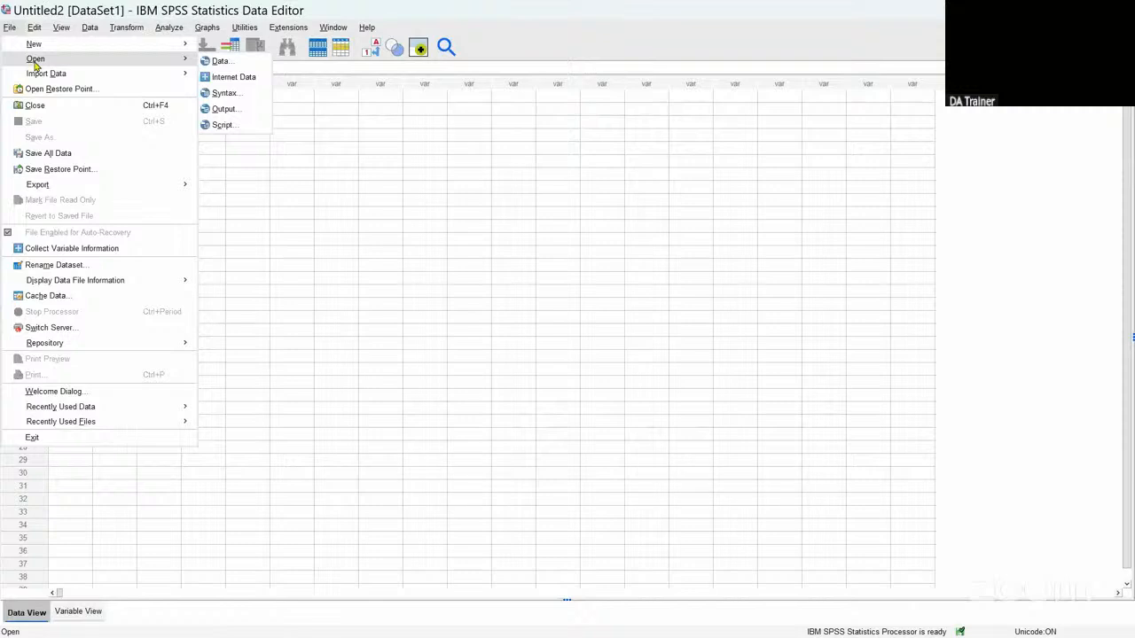
{"action": "left_click", "coordinate": [218, 61]}
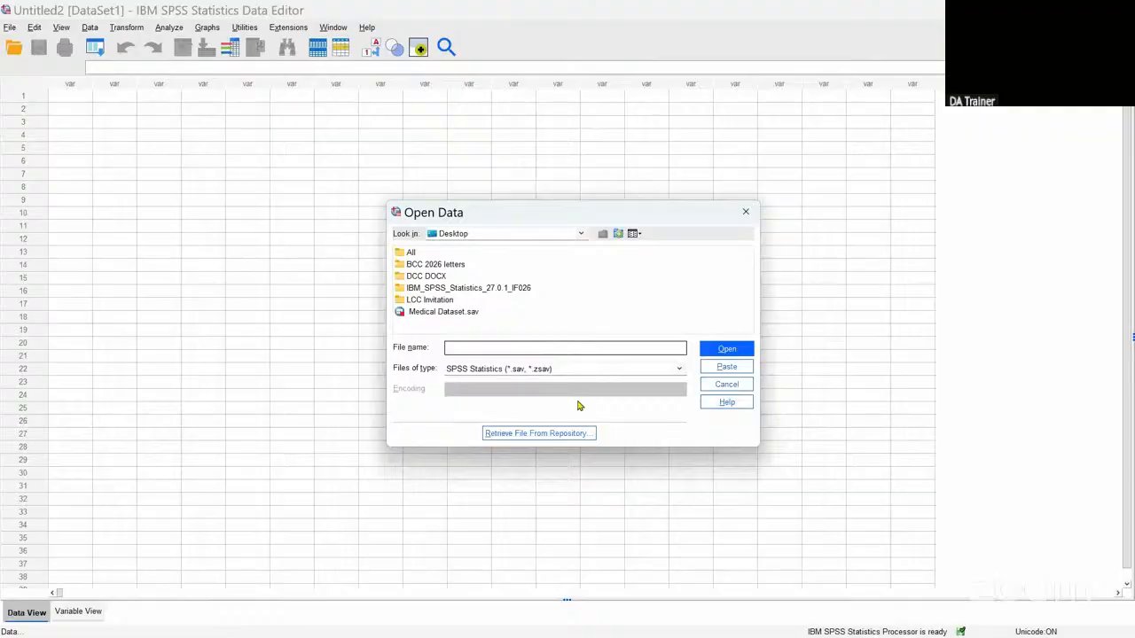
{"action": "left_click", "coordinate": [678, 372]}
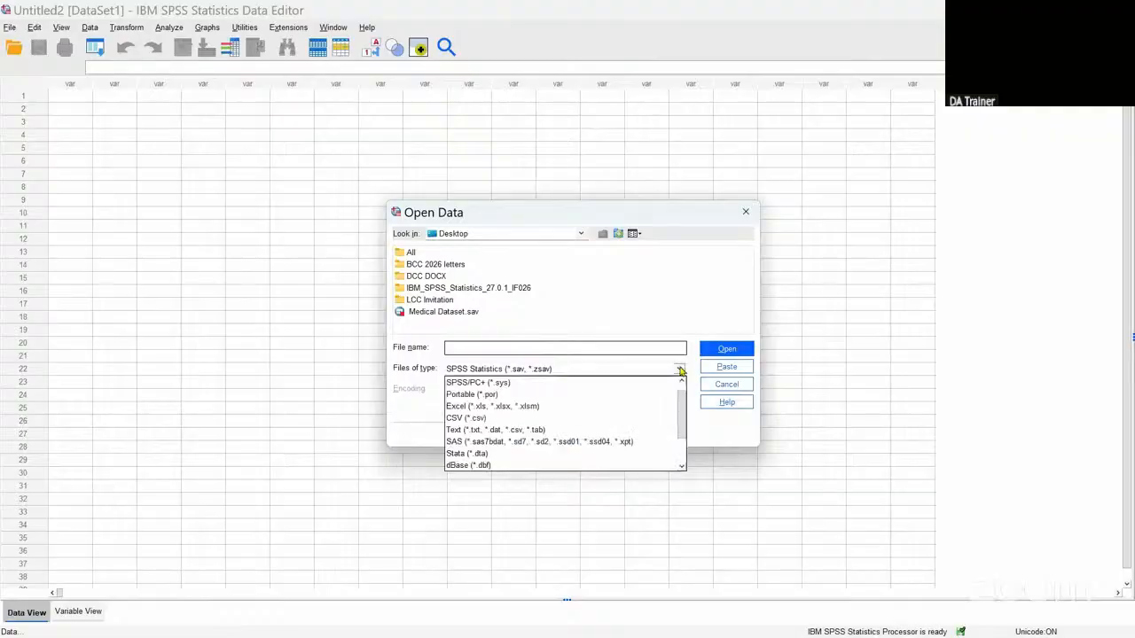
{"action": "left_click", "coordinate": [458, 407]}
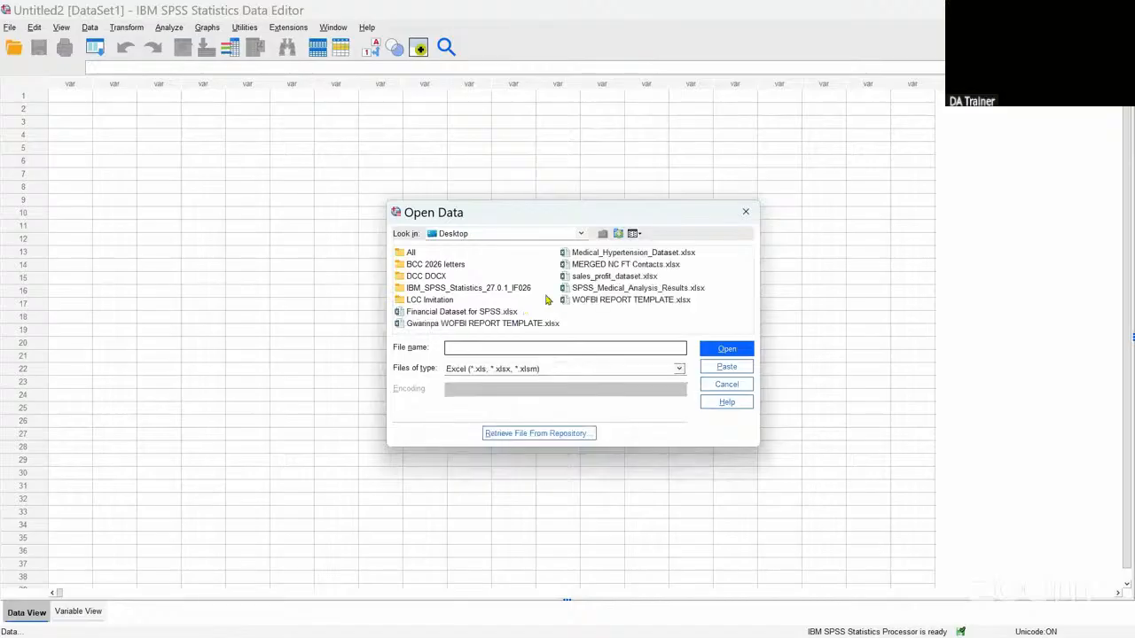
{"action": "left_click", "coordinate": [470, 312]}
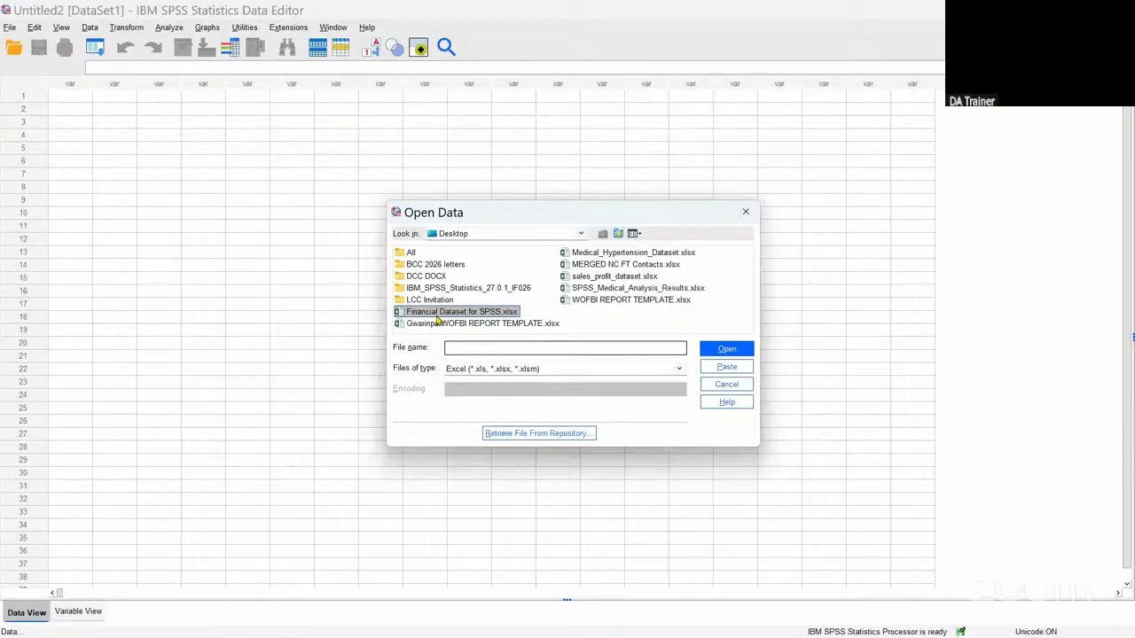
{"action": "left_click", "coordinate": [726, 350]}
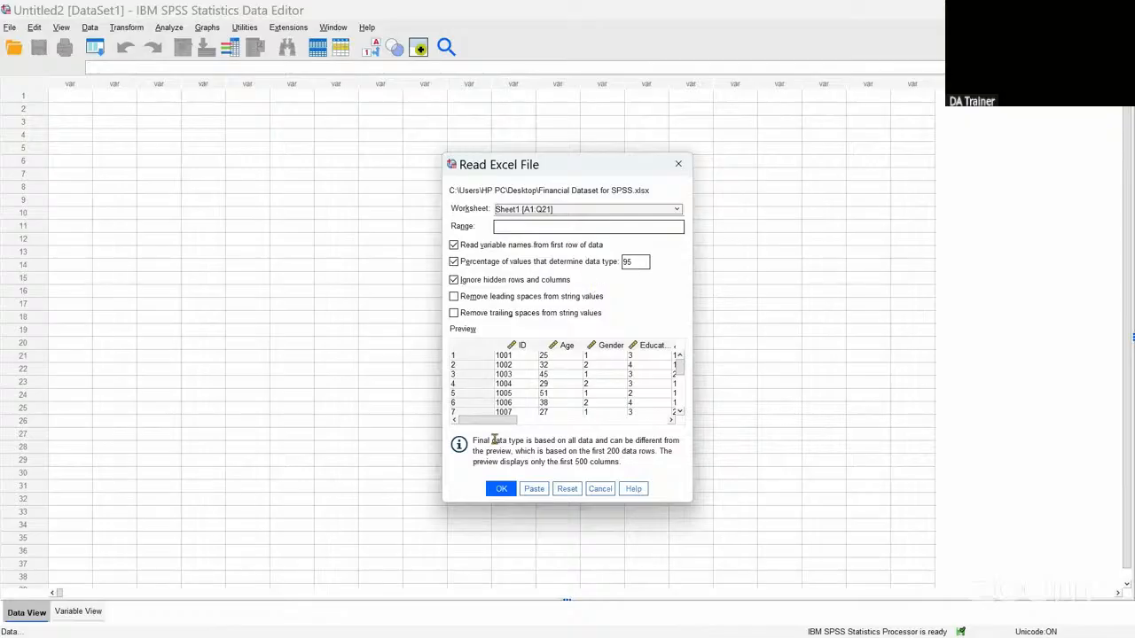
{"action": "mouse_move", "coordinate": [493, 424]}
{"action": "left_mouse_down"}
{"action": "mouse_move", "coordinate": [652, 407]}
{"action": "mouse_move", "coordinate": [491, 422]}
{"action": "left_mouse_up"}
{"action": "left_click", "coordinate": [502, 490]}
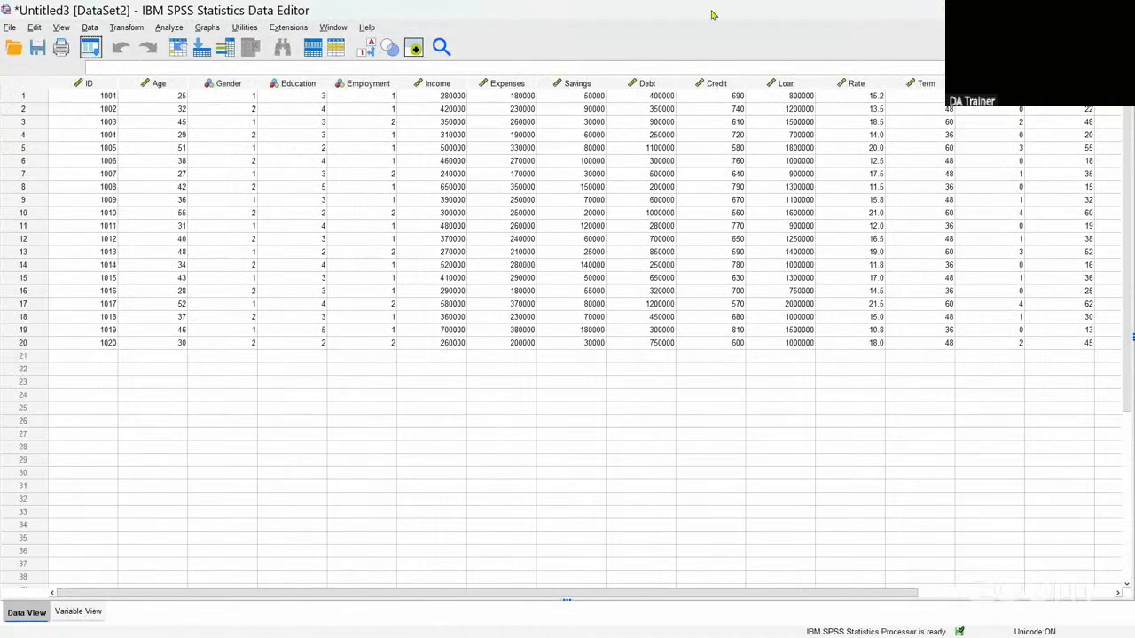
Step: Display the variable definitions of the imported financial dataset
{"action": "left_click", "coordinate": [363, 50]}
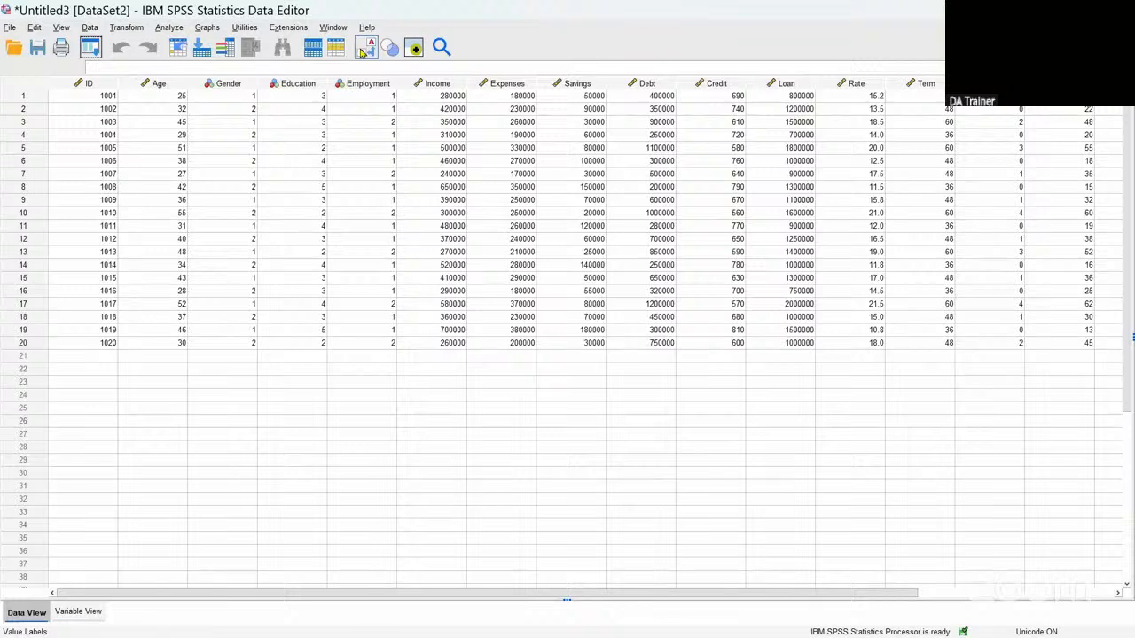
{"action": "left_click", "coordinate": [353, 98]}
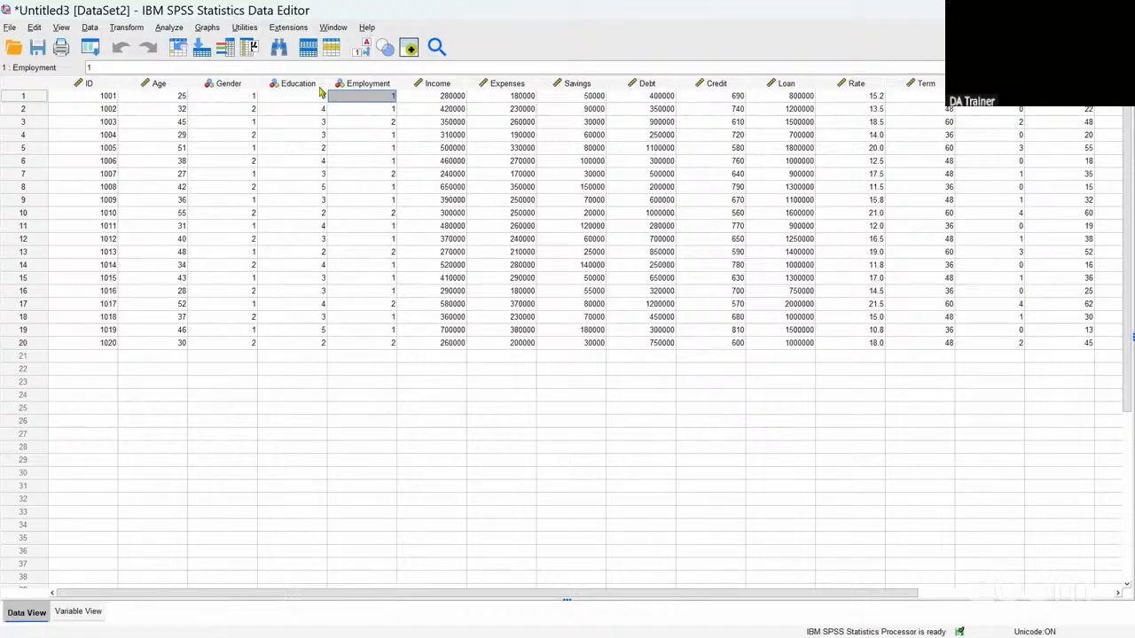
{"action": "left_click", "coordinate": [79, 612]}
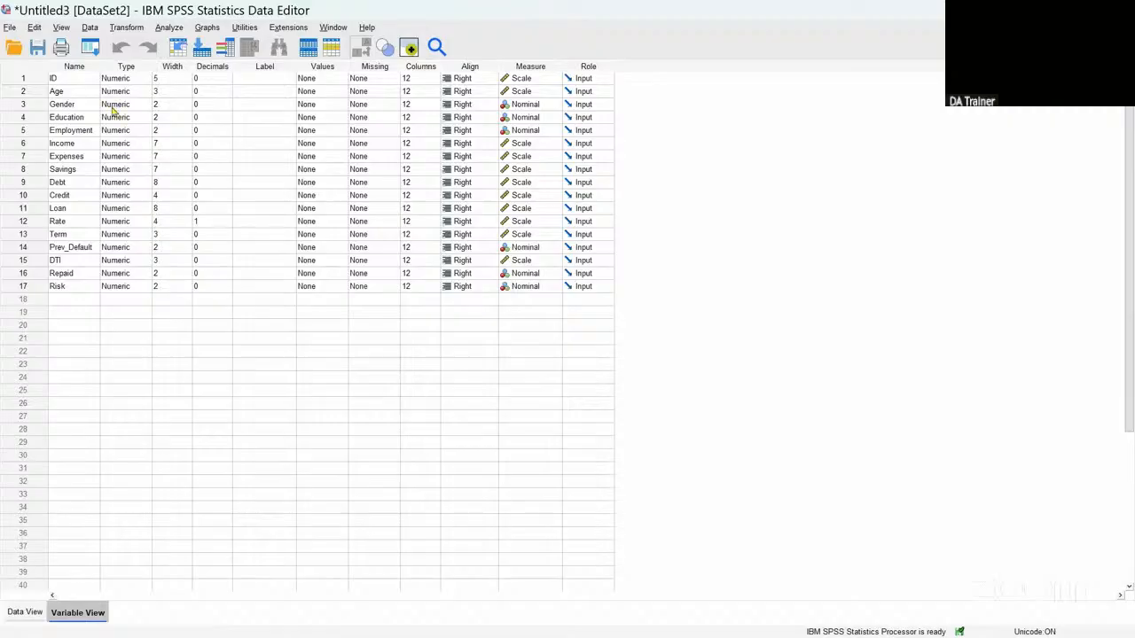
{"action": "left_click", "coordinate": [315, 106]}
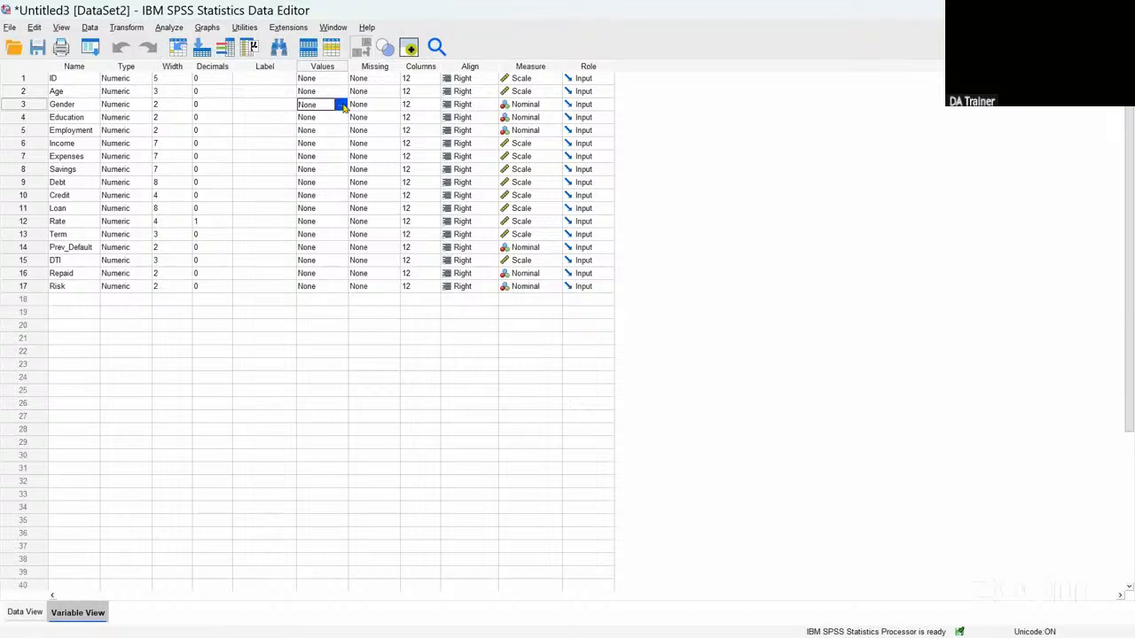
{"action": "left_click", "coordinate": [342, 105]}
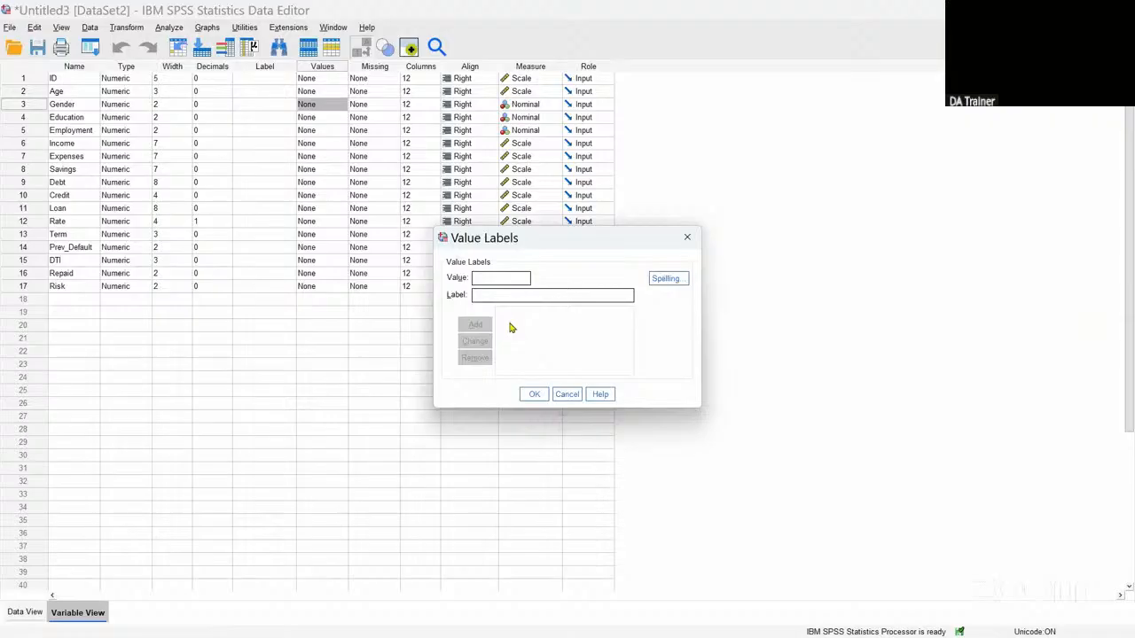
{"action": "type", "text": "Ma"}
{"action": "left_click", "coordinate": [687, 238]}
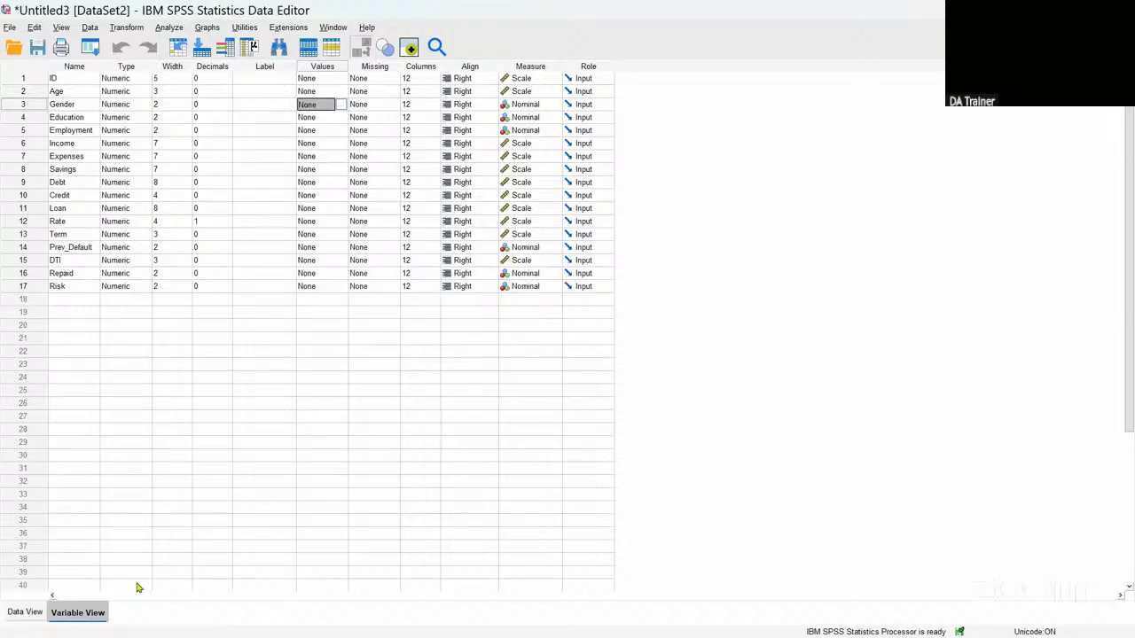
{"action": "left_click", "coordinate": [25, 612]}
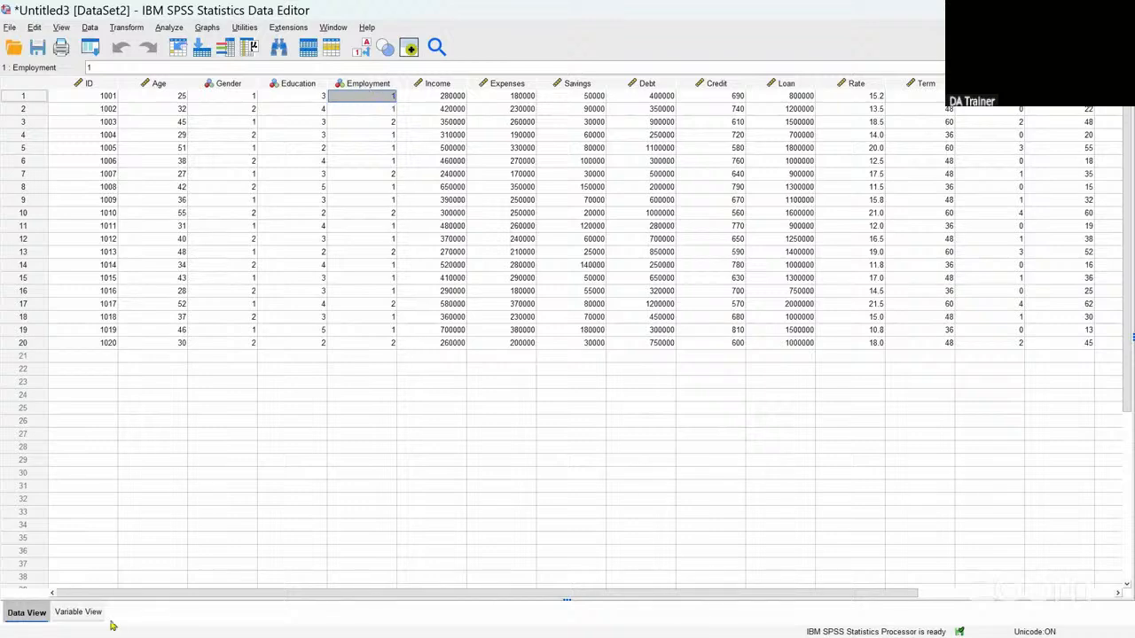
{"action": "left_click", "coordinate": [77, 612]}
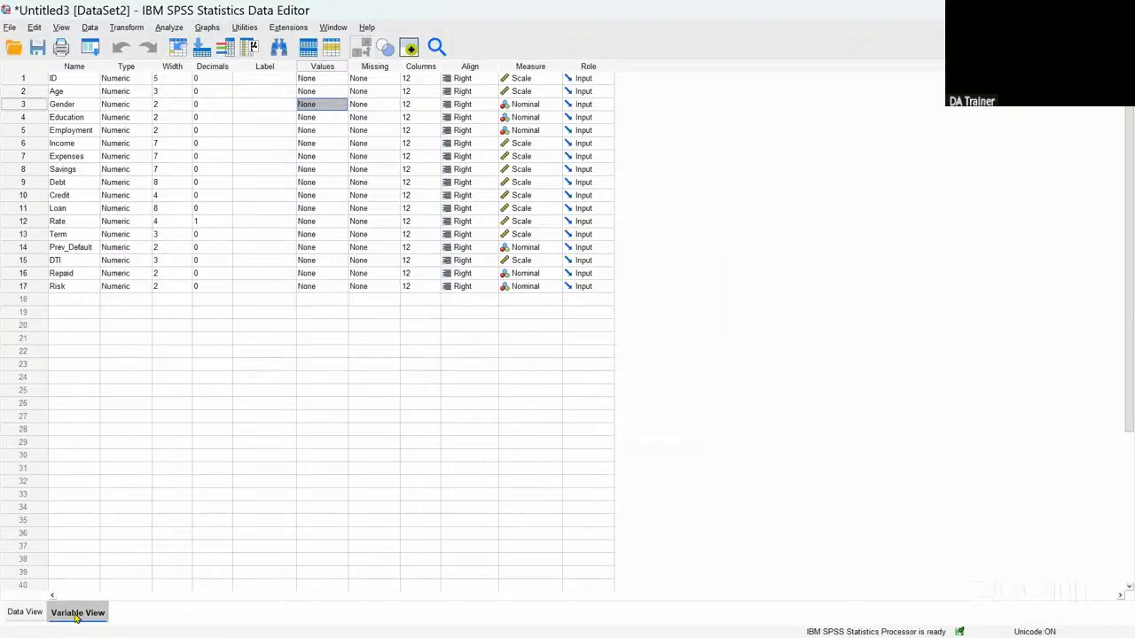
Step: Define the value labels of the Gender variable as 1 = Male and 2 = Female
{"action": "left_click", "coordinate": [343, 106]}
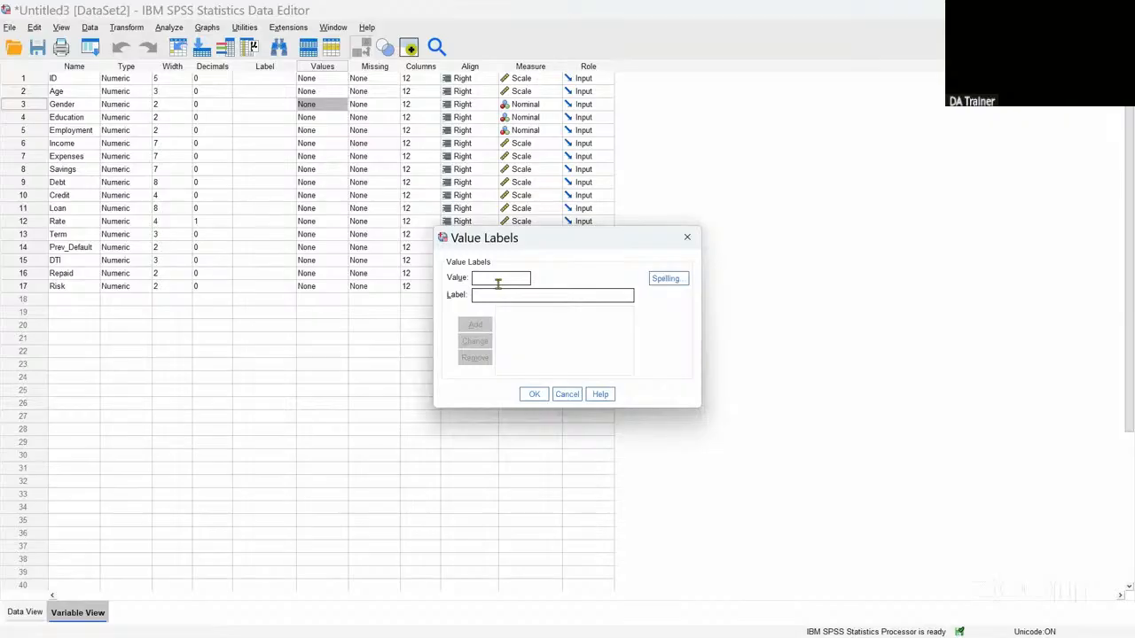
{"action": "type", "text": "1"}
{"action": "left_click", "coordinate": [488, 296]}
{"action": "type", "text": "Male"}
{"action": "left_click", "coordinate": [476, 325]}
{"action": "type", "text": "2"}
{"action": "left_click", "coordinate": [495, 295]}
{"action": "type", "text": "Femal"}
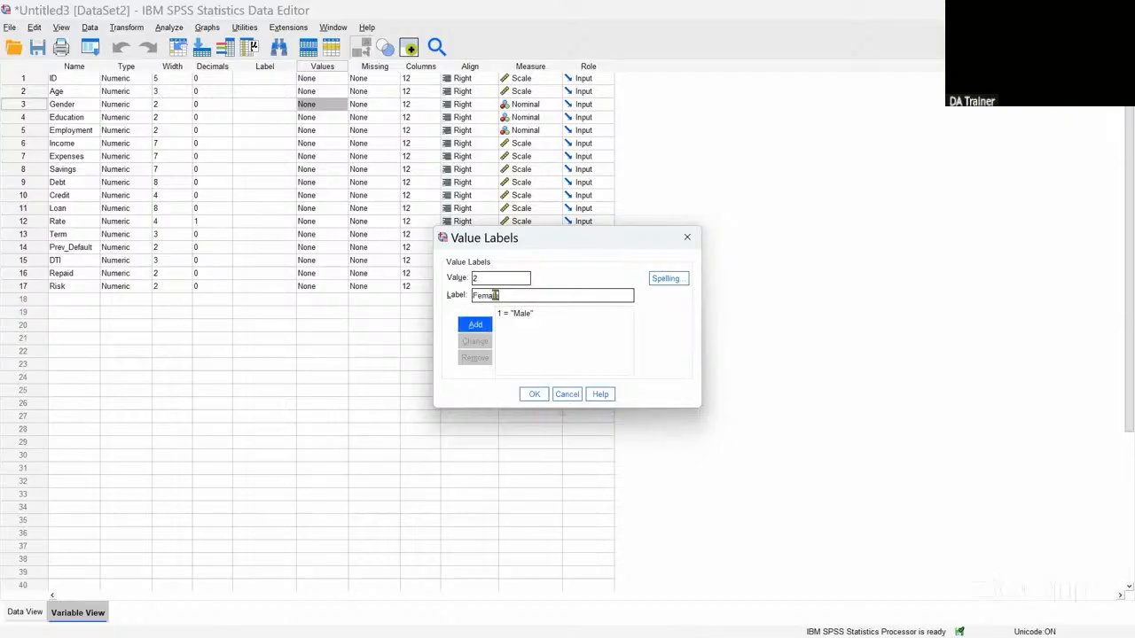
{"action": "type", "text": "e"}
{"action": "left_click", "coordinate": [479, 326]}
{"action": "left_click", "coordinate": [535, 394]}
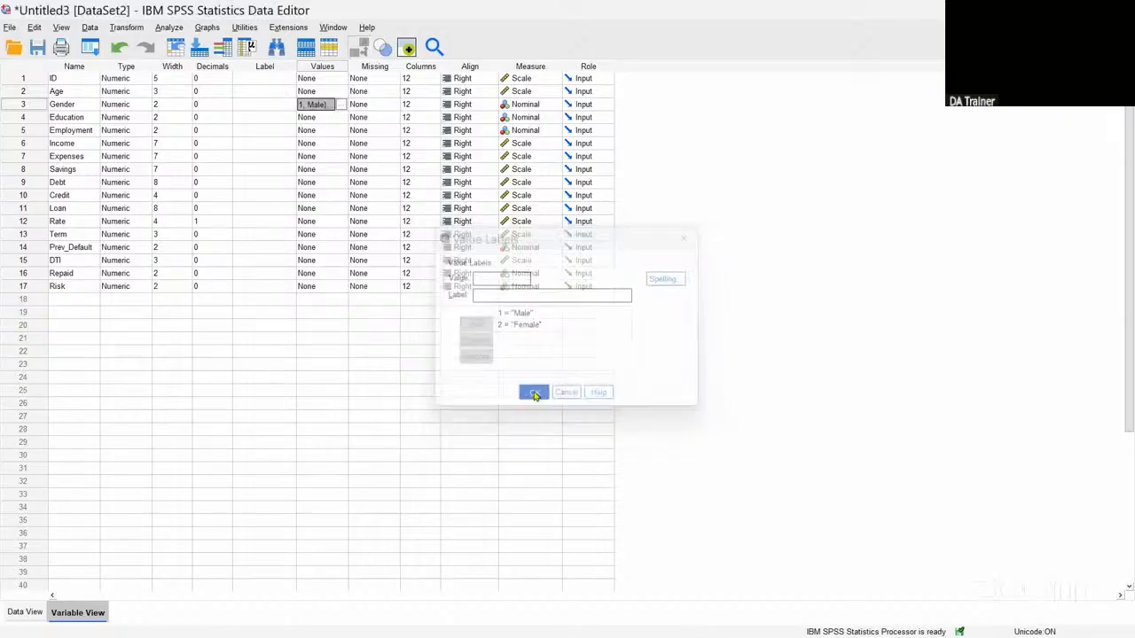
{"action": "left_click", "coordinate": [336, 105]}
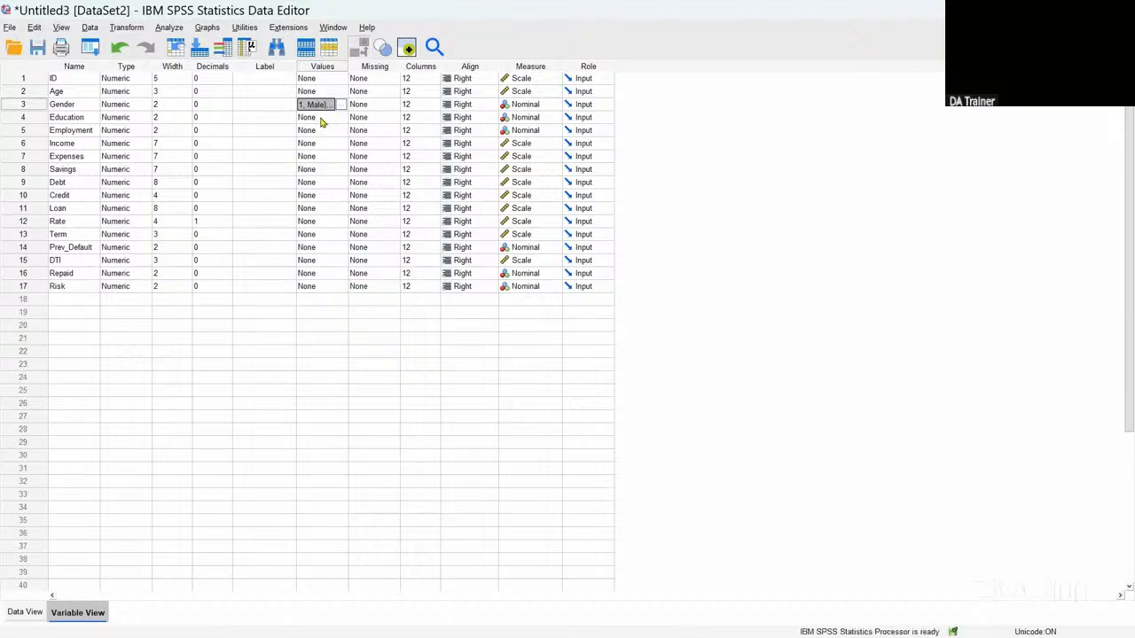
Step: Open the value labels of the Education variable and add 1 = Secondary
{"action": "left_click", "coordinate": [322, 119]}
{"action": "left_click", "coordinate": [344, 121]}
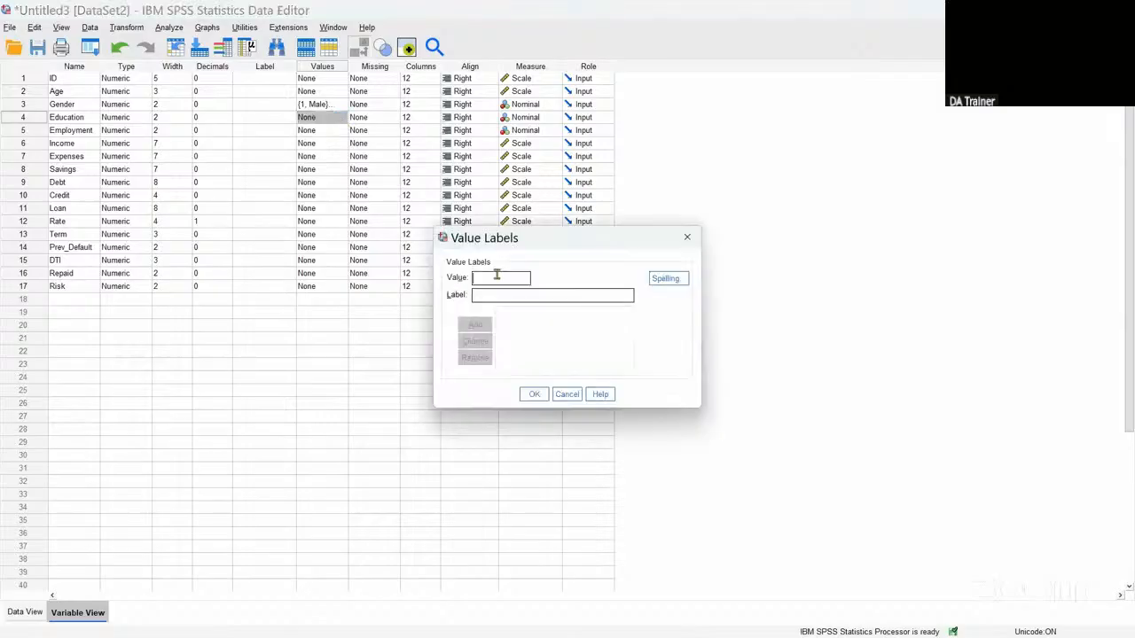
{"action": "type", "text": "1"}
{"action": "key", "text": "Tab"}
{"action": "type", "text": "secondary"}
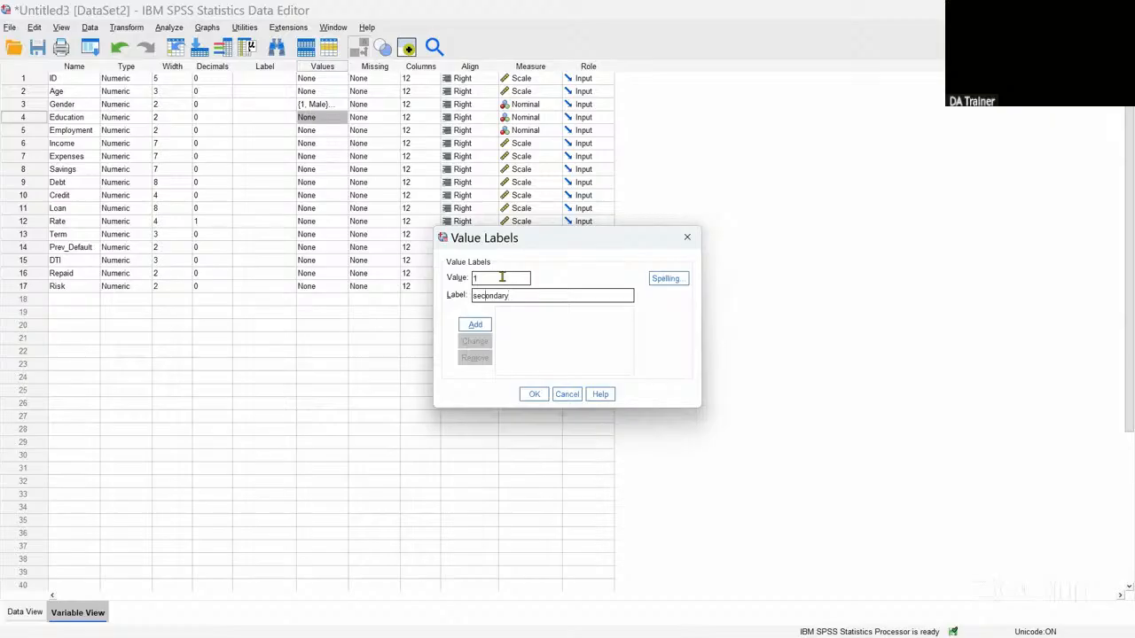
{"action": "key", "text": "Home"}
{"action": "key", "text": "Delete"}
{"action": "type", "text": "S"}
{"action": "left_click", "coordinate": [472, 327]}
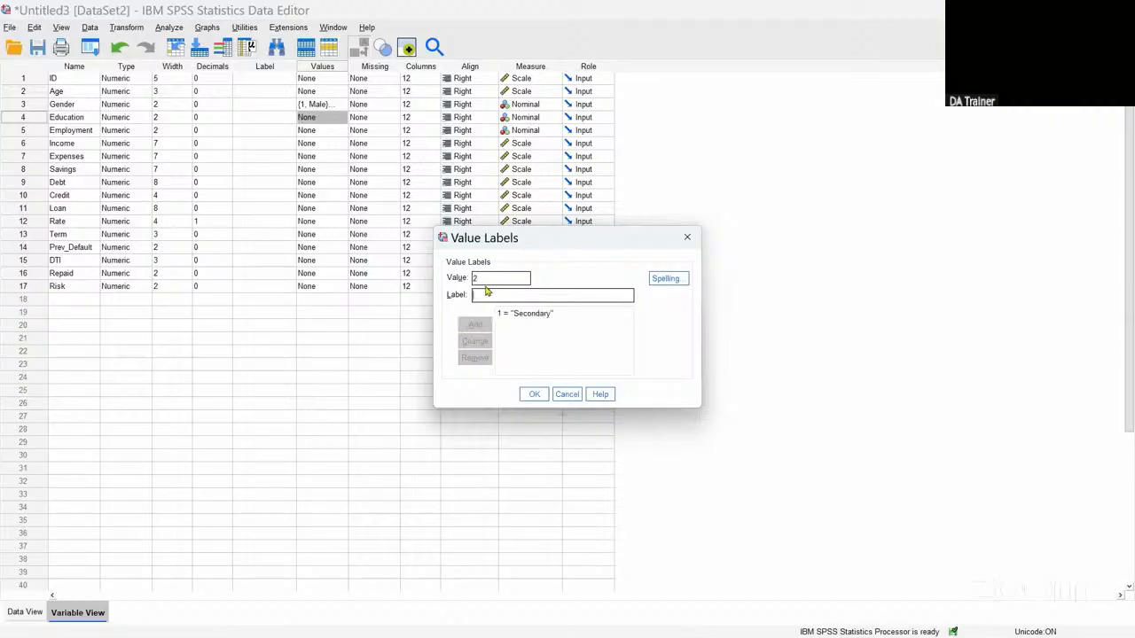
Step: Add the Education value labels 2 = Diploma and 3 = Bachelor
{"action": "type", "text": "Diploma"}
{"action": "left_click", "coordinate": [475, 327]}
{"action": "type", "text": "Bachelo"}
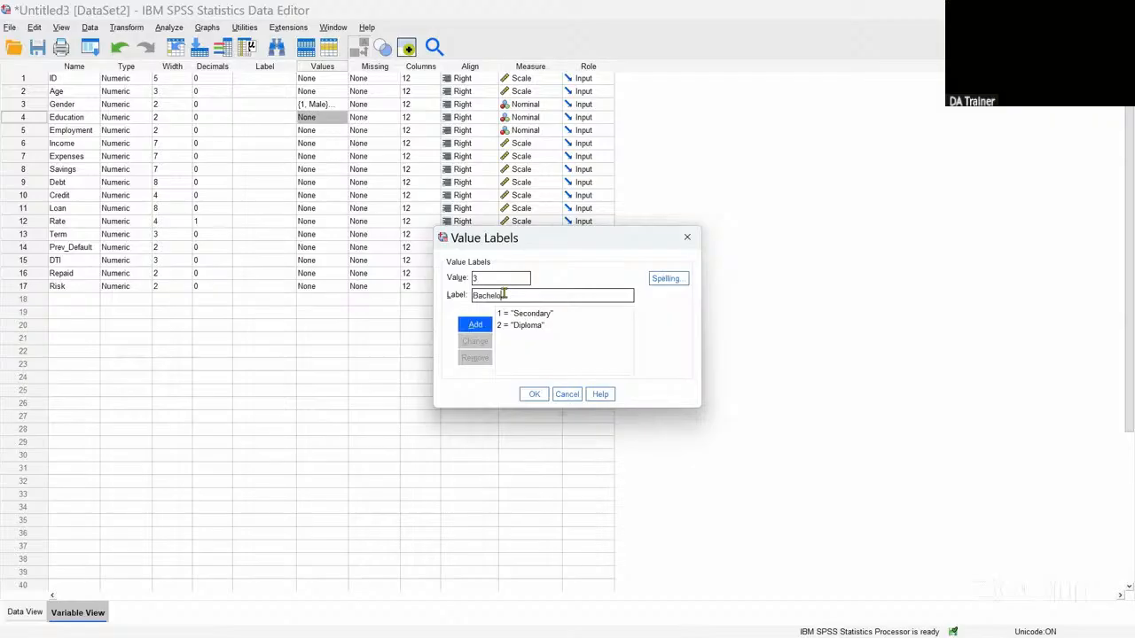
{"action": "type", "text": "r"}
{"action": "left_click", "coordinate": [474, 328]}
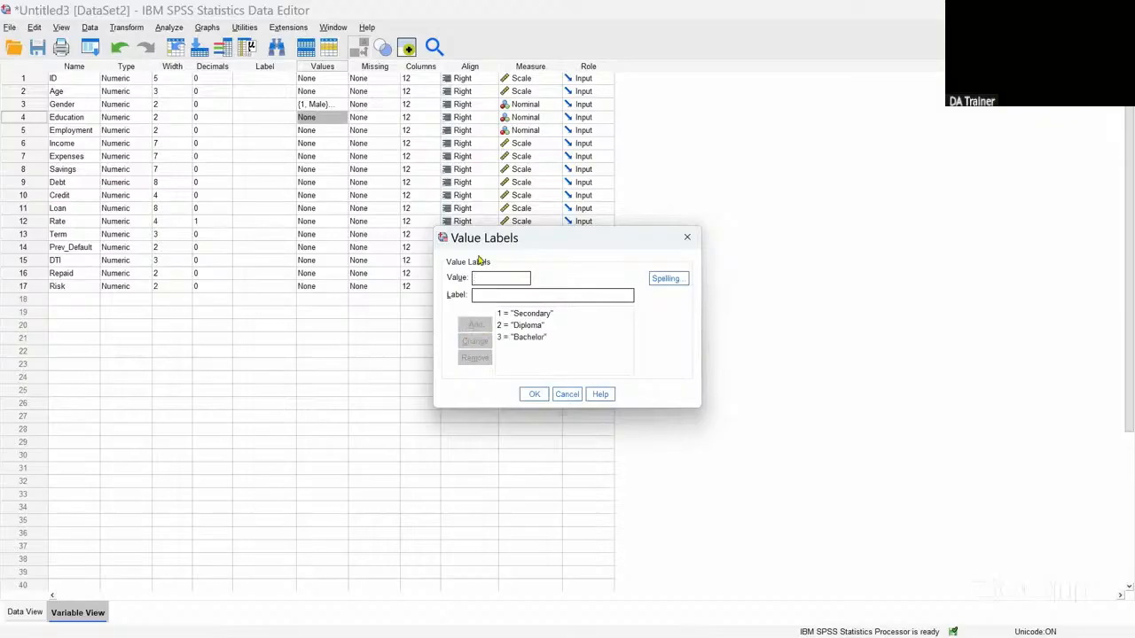
Step: Add the Education value labels 4 = Masters and 5 = PHD, and apply the label set
{"action": "left_click", "coordinate": [485, 276]}
{"action": "type", "text": "4"}
{"action": "left_click", "coordinate": [493, 294]}
{"action": "type", "text": "Maasters"}
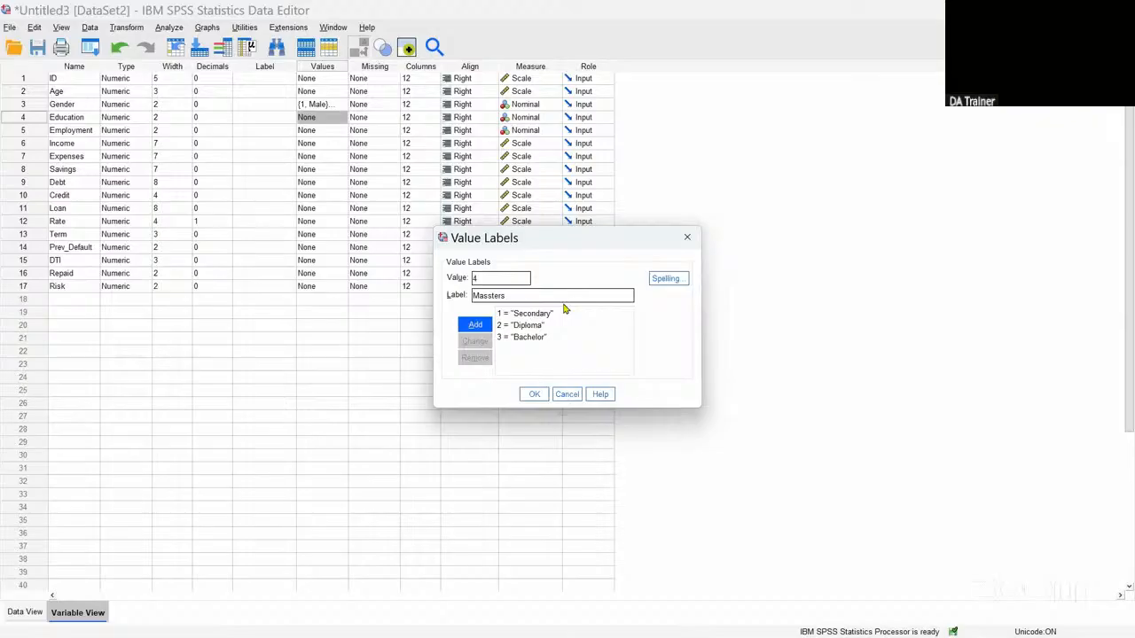
{"action": "key", "text": "BackSpace"}
{"action": "left_click", "coordinate": [474, 324]}
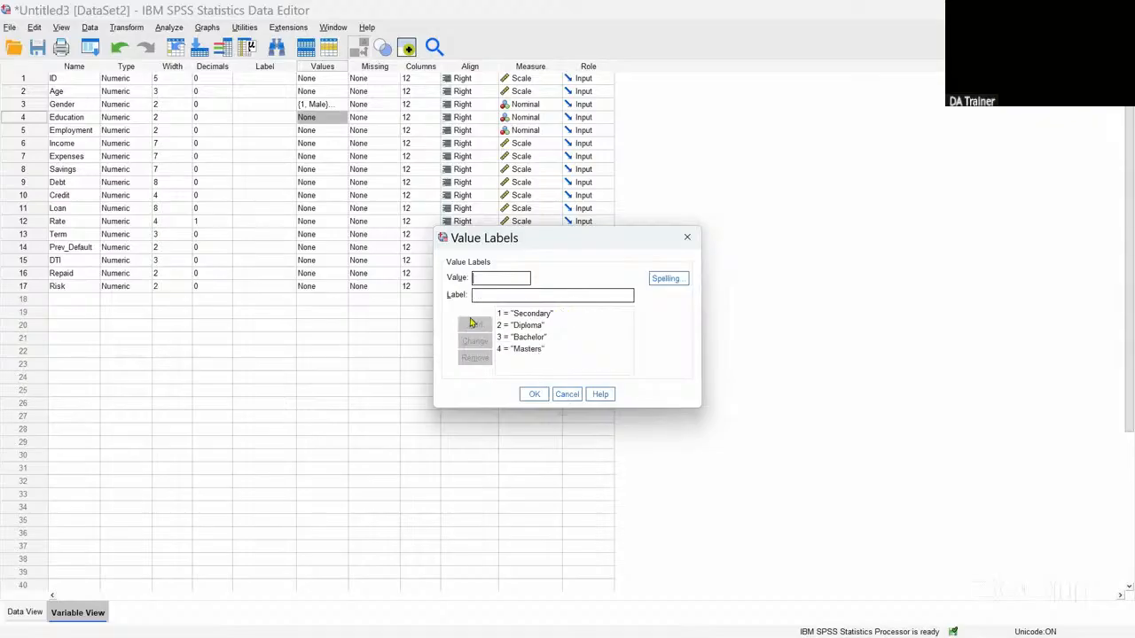
{"action": "type", "text": "5"}
{"action": "left_click", "coordinate": [503, 296]}
{"action": "type", "text": "PHD"}
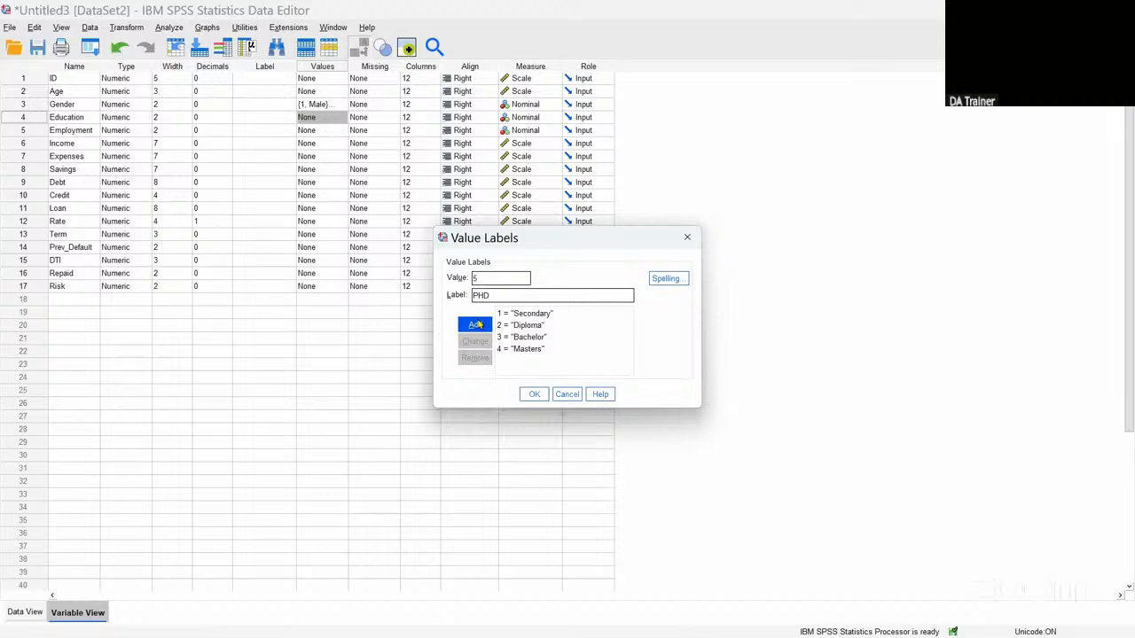
{"action": "left_click", "coordinate": [476, 325]}
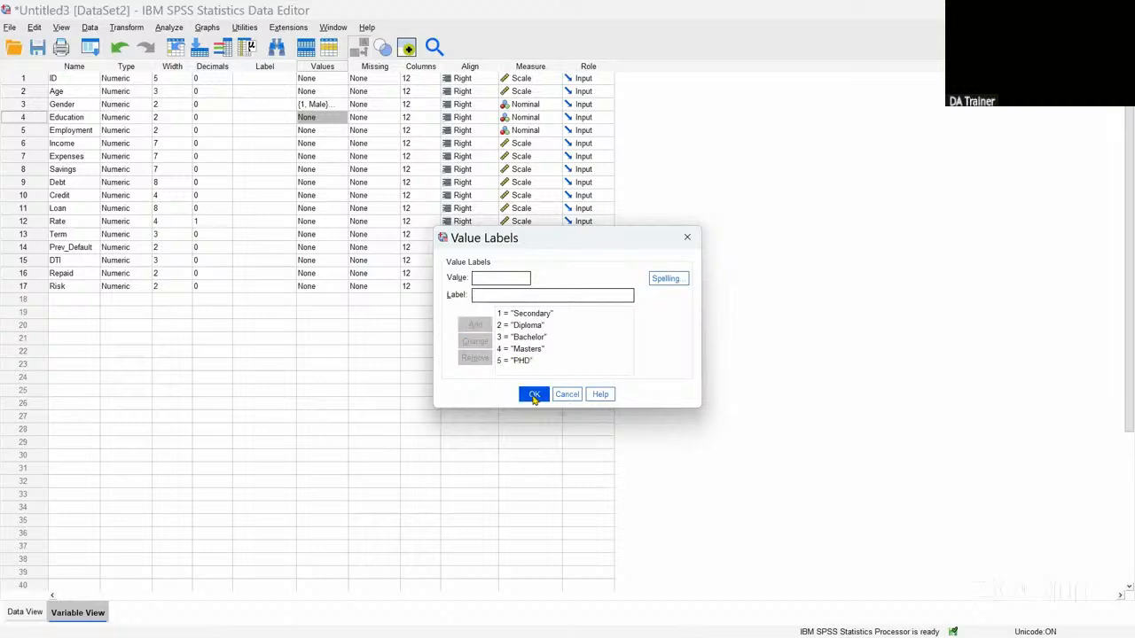
{"action": "left_click", "coordinate": [534, 395]}
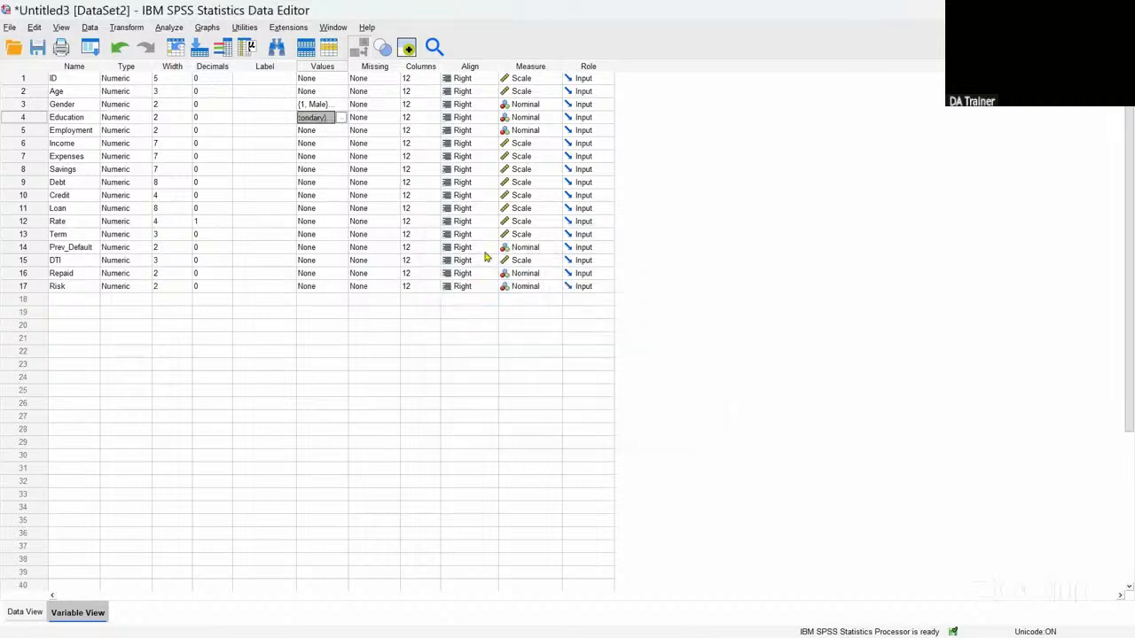
Step: Open the value labels of the Employment variable and add 1 = Employed
{"action": "left_click", "coordinate": [343, 132]}
{"action": "left_click", "coordinate": [341, 131]}
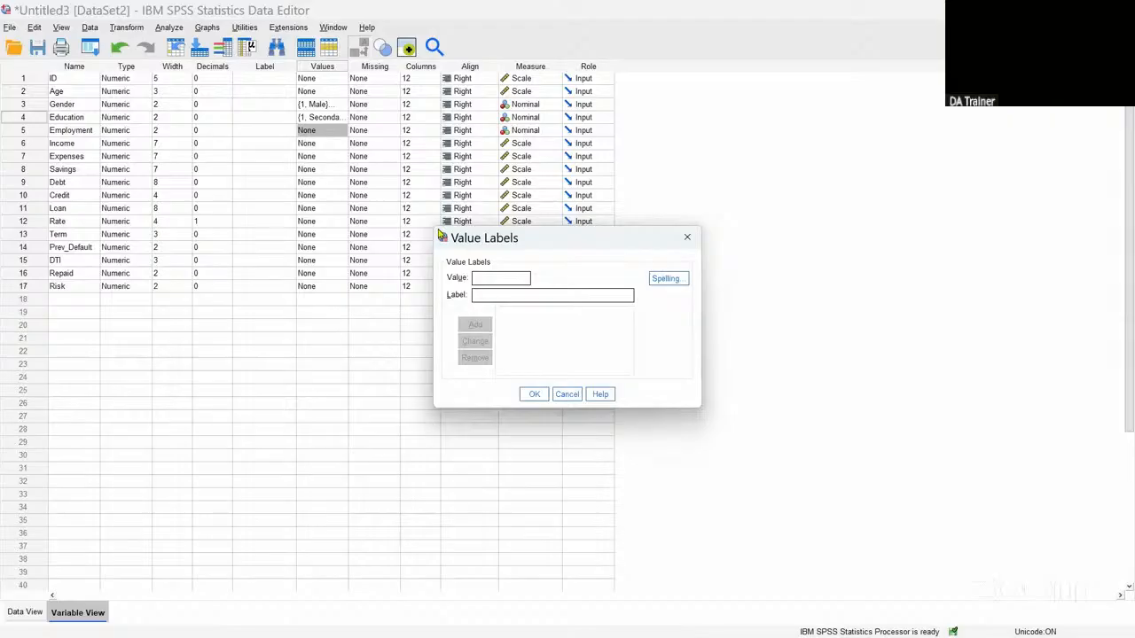
{"action": "type", "text": "1"}
{"action": "key", "text": "Tab"}
{"action": "type", "text": "Employed"}
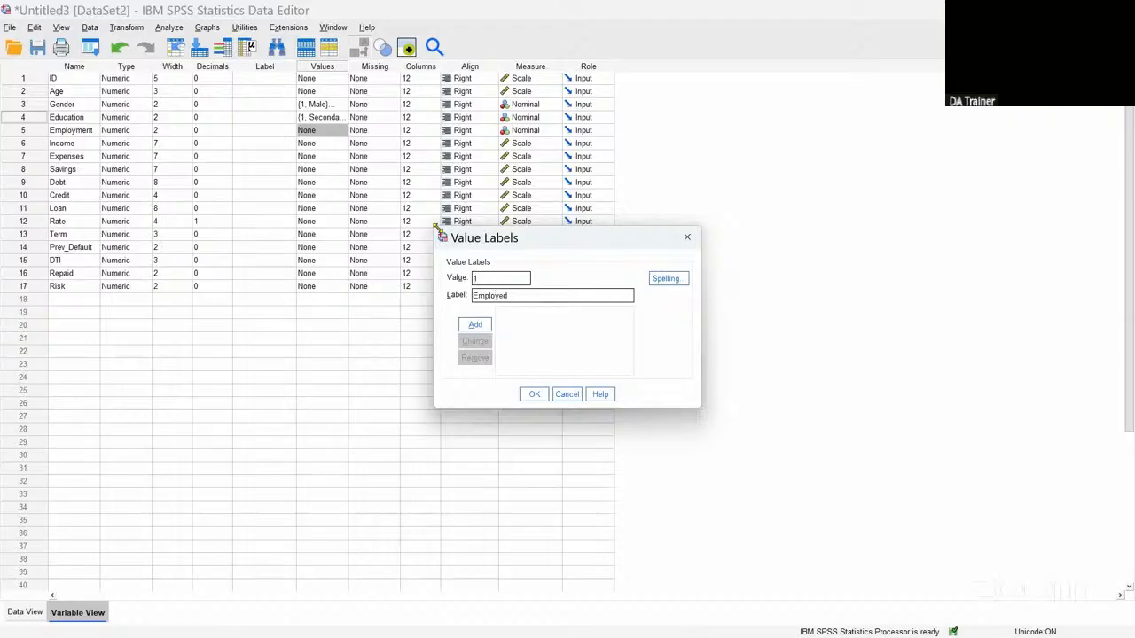
{"action": "key", "text": "Return"}
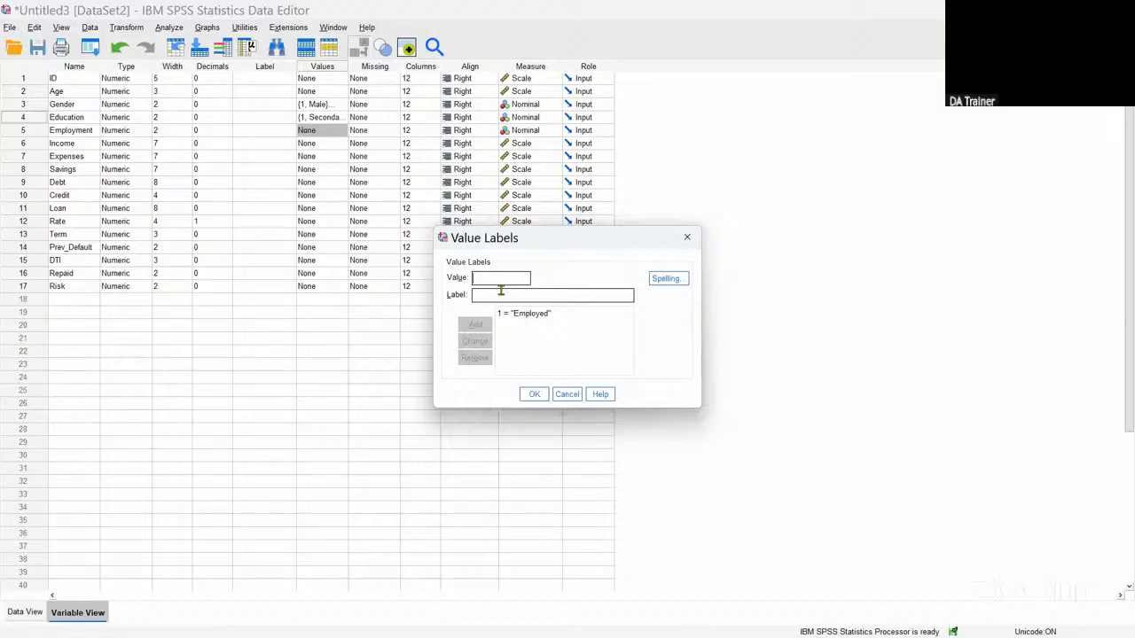
Step: Add the Employment value label 2 = Self-Employed
{"action": "type", "text": "2"}
{"action": "left_click", "coordinate": [498, 296]}
{"action": "type", "text": "E"}
{"action": "key", "text": "BackSpace"}
{"action": "type", "text": "Self-"}
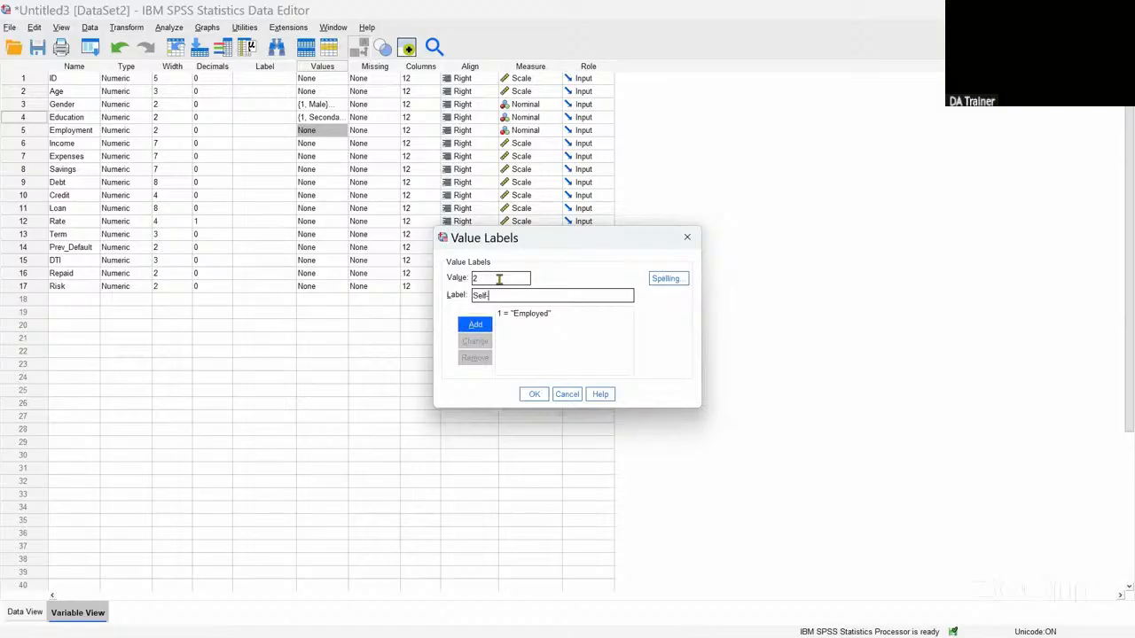
{"action": "type", "text": "Employed"}
{"action": "left_click", "coordinate": [473, 325]}
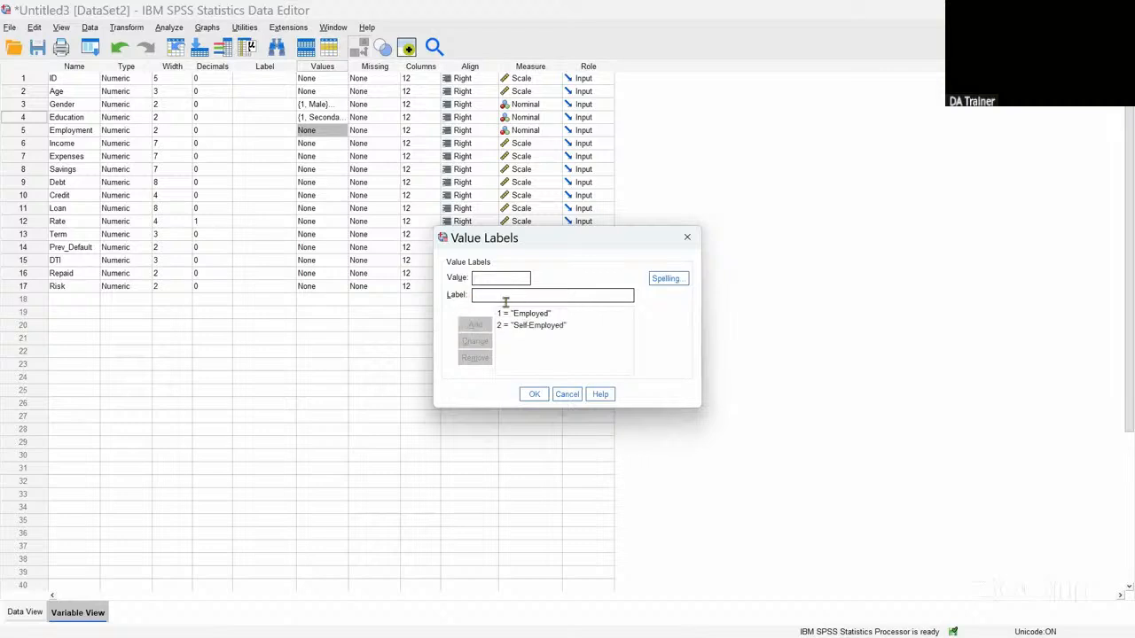
Step: Add the Employment value label 3 = Unemployed and apply the label set
{"action": "type", "text": "3"}
{"action": "left_click", "coordinate": [497, 296]}
{"action": "type", "text": "Un"}
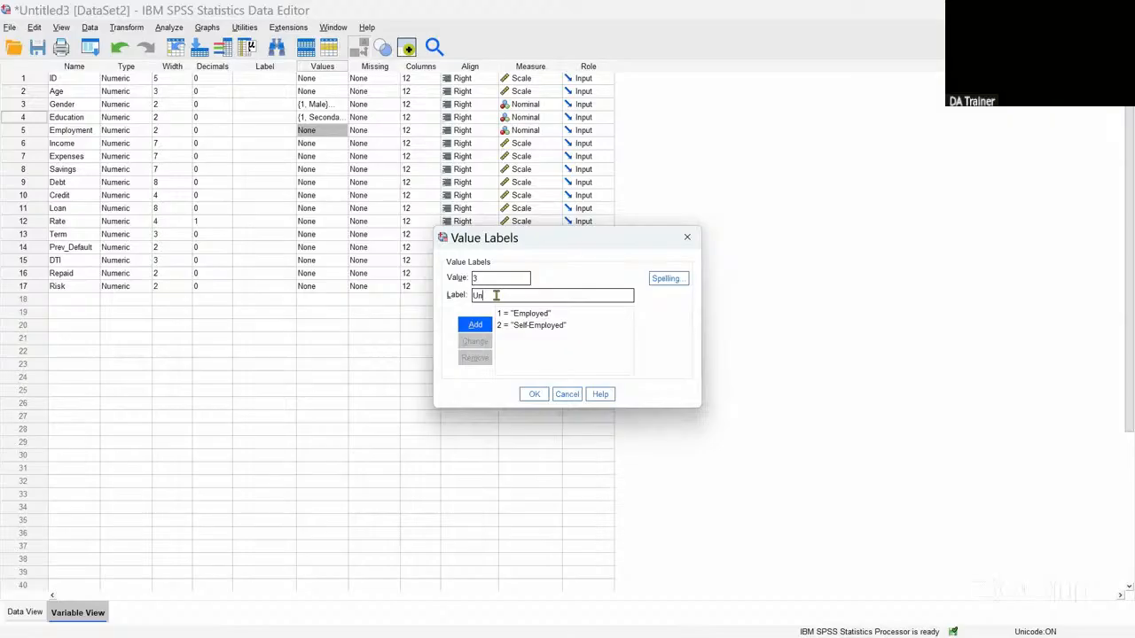
{"action": "type", "text": "employed"}
{"action": "left_click", "coordinate": [472, 325]}
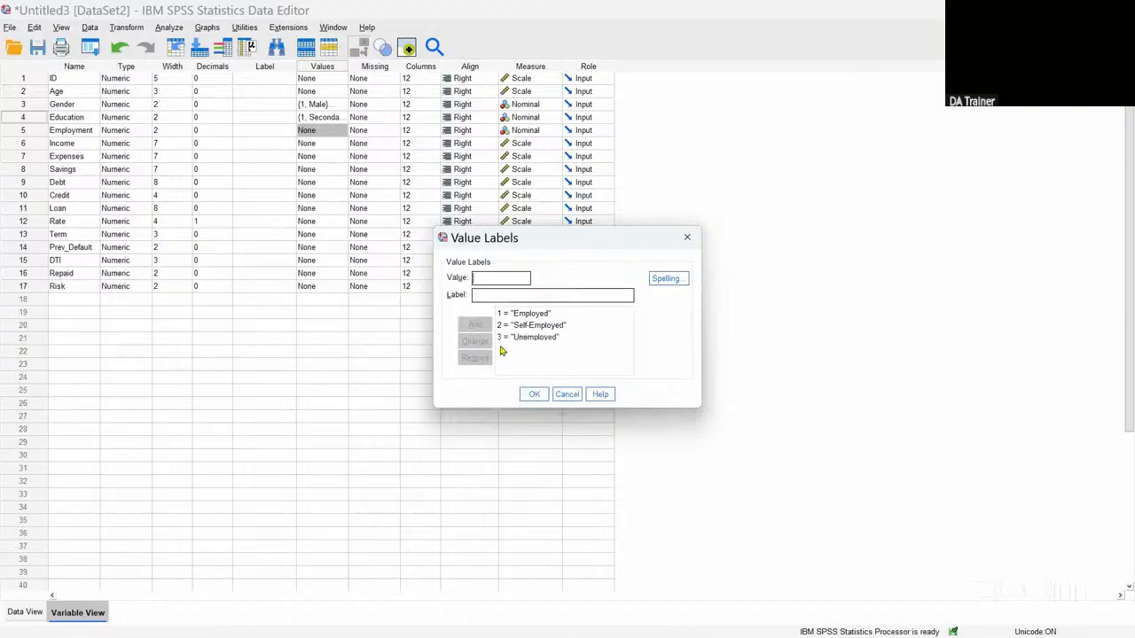
{"action": "left_click", "coordinate": [534, 394]}
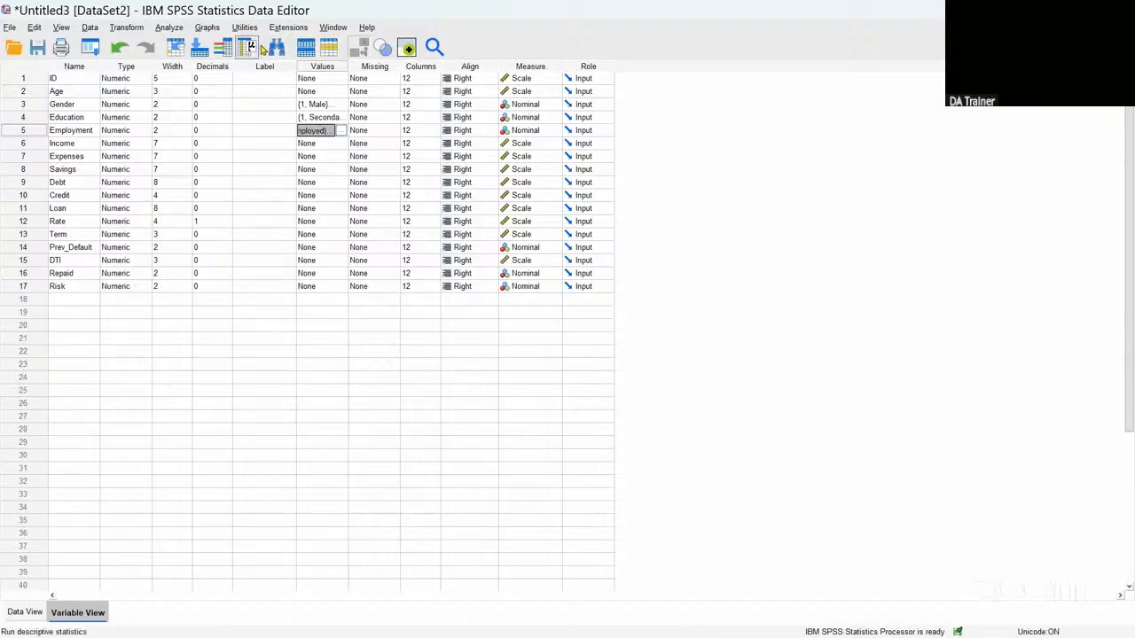
Step: Give the ID and Age variables the descriptive labels ID and Age
{"action": "left_click", "coordinate": [260, 80]}
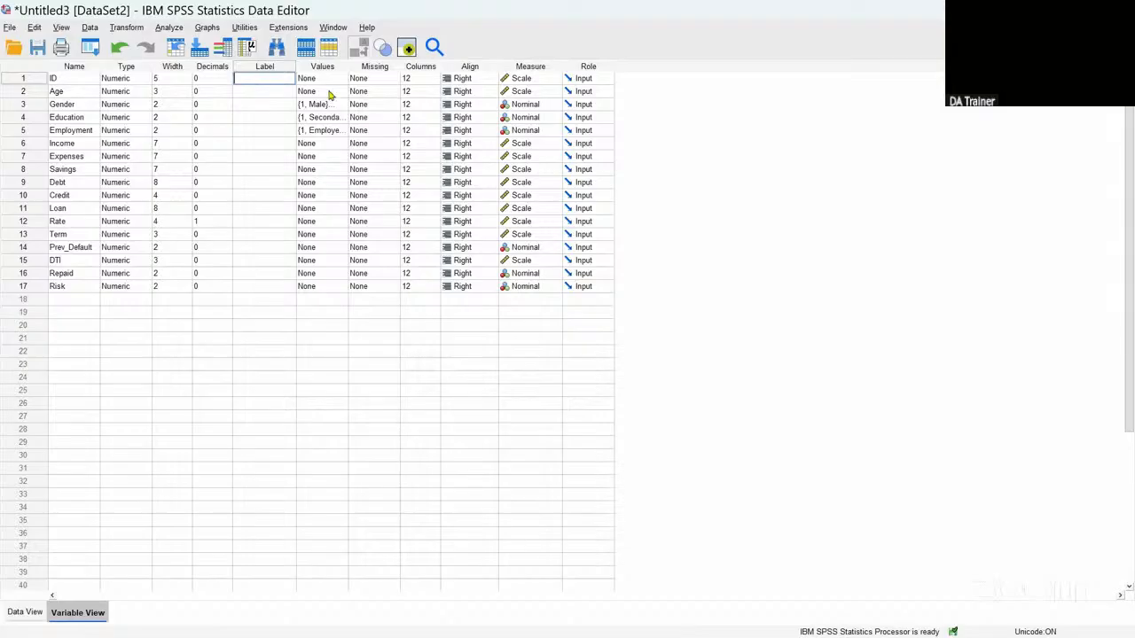
{"action": "type", "text": "ID"}
{"action": "key", "text": "Return"}
{"action": "type", "text": "Ag"}
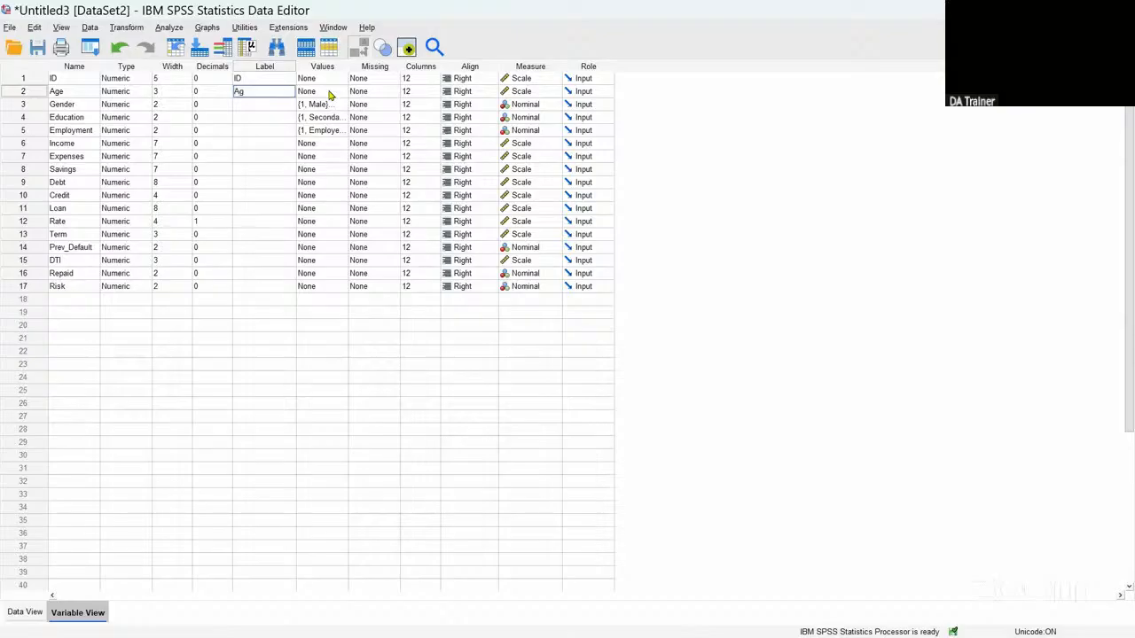
{"action": "type", "text": "e"}
{"action": "key", "text": "Return"}
Step: Give the Gender variable the descriptive label Gender, correcting any misspelling
{"action": "type", "text": "Ge"}
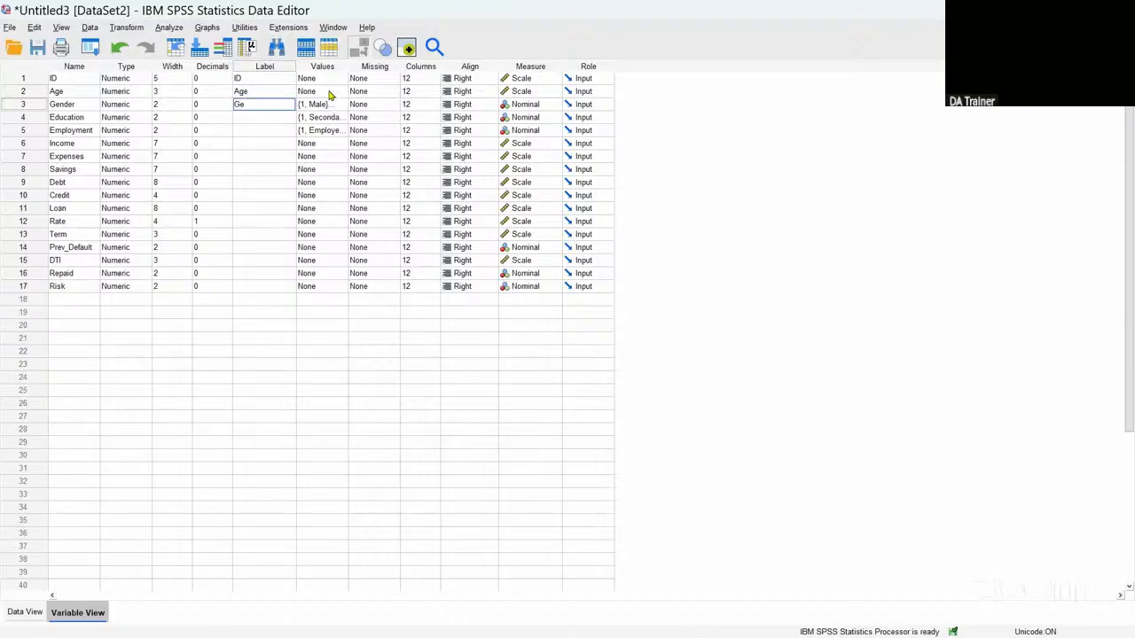
{"action": "type", "text": "nde"}
{"action": "type", "text": "nr"}
{"action": "key", "text": "Return"}
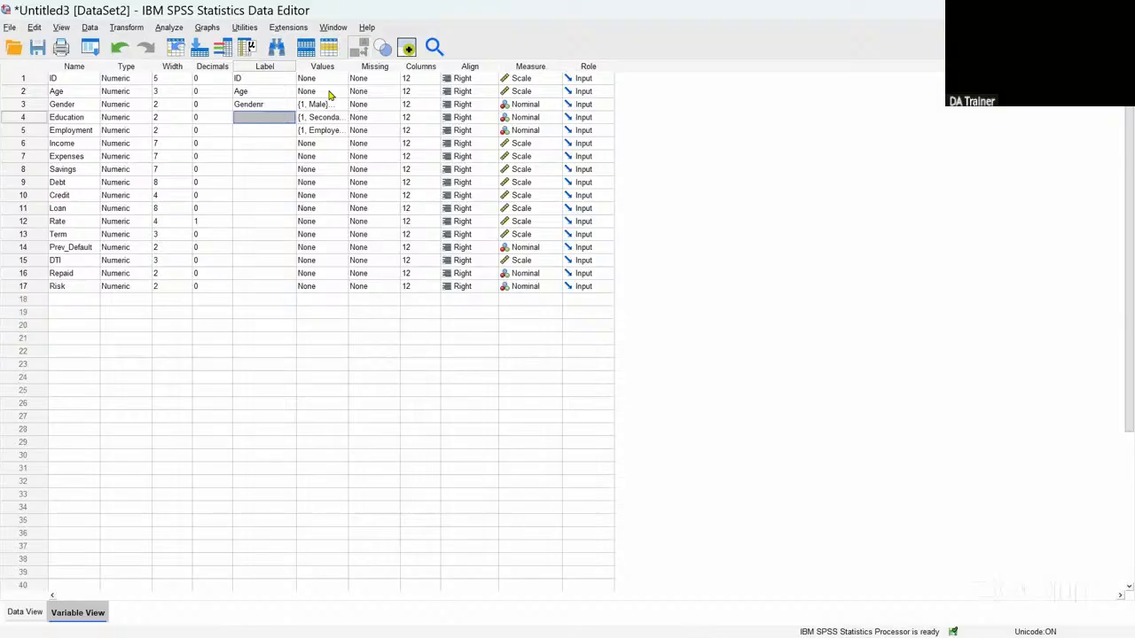
{"action": "double_click", "coordinate": [271, 104]}
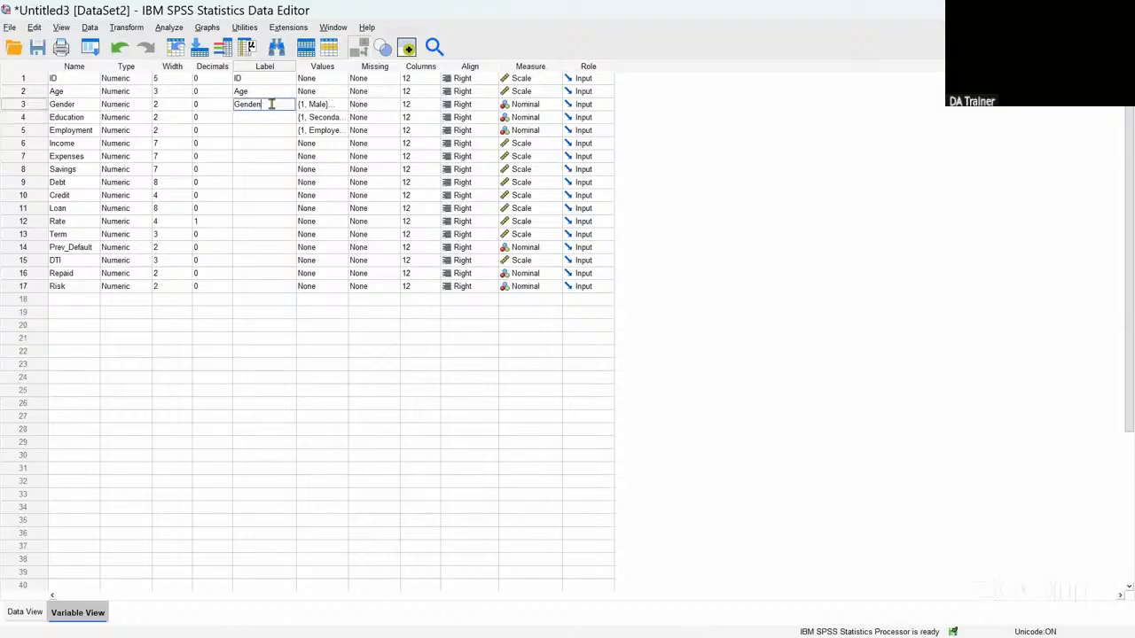
{"action": "key", "text": "BackSpace"}
{"action": "type", "text": "r"}
{"action": "key", "text": "Return"}
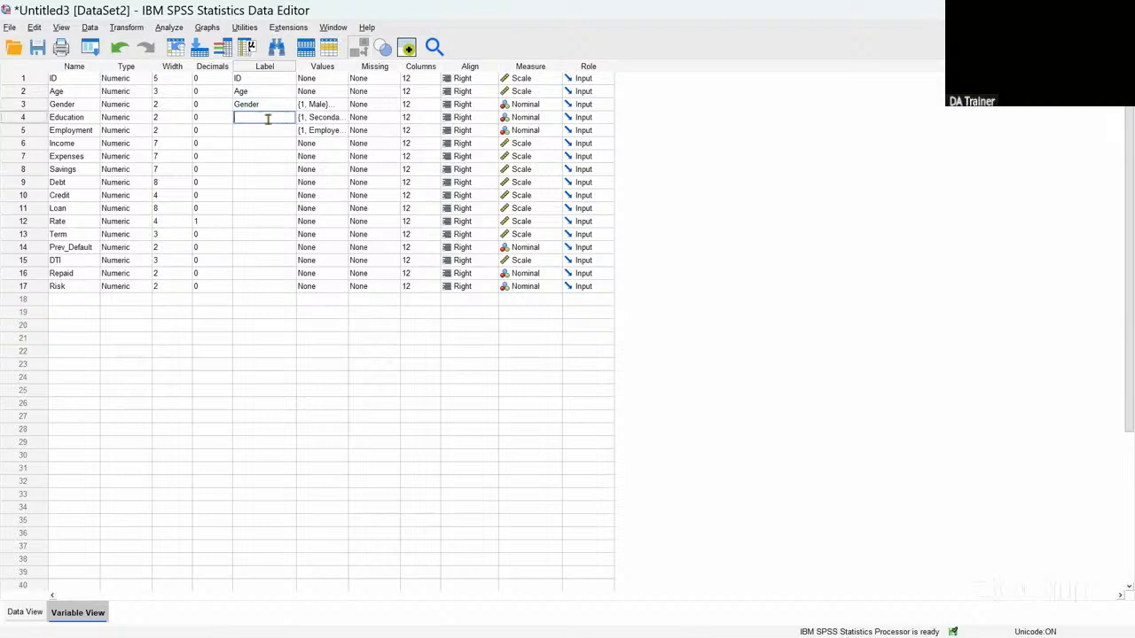
Step: Label the Education variable as Educational Level and the Employment variable as Employment Status
{"action": "type", "text": "Educational Level"}
{"action": "left_click", "coordinate": [249, 130]}
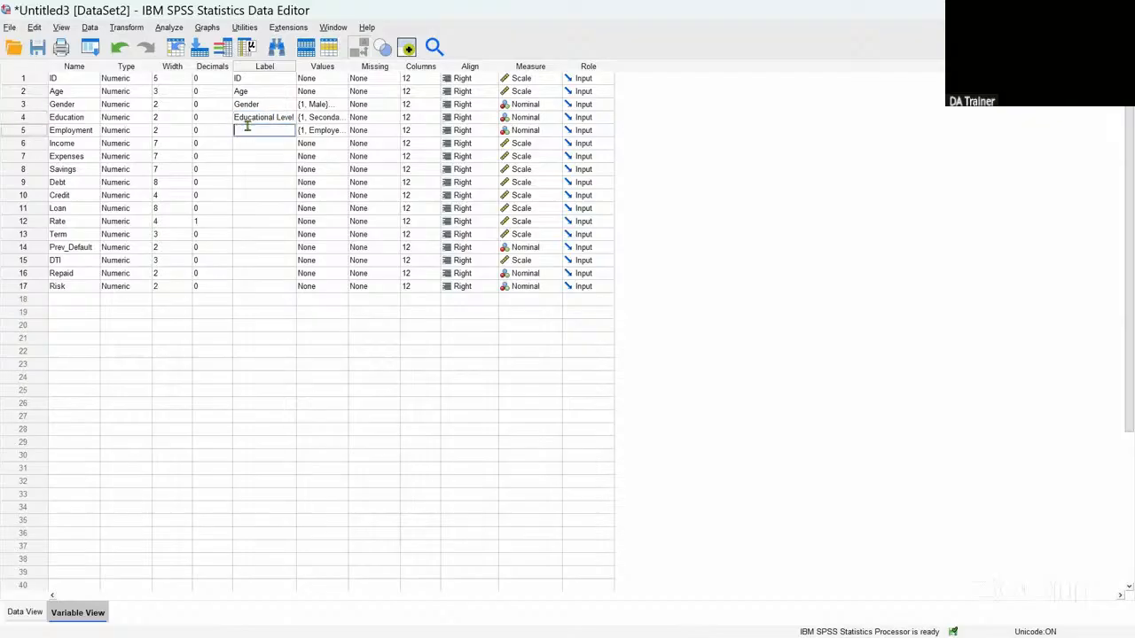
{"action": "type", "text": "Employment Statu"}
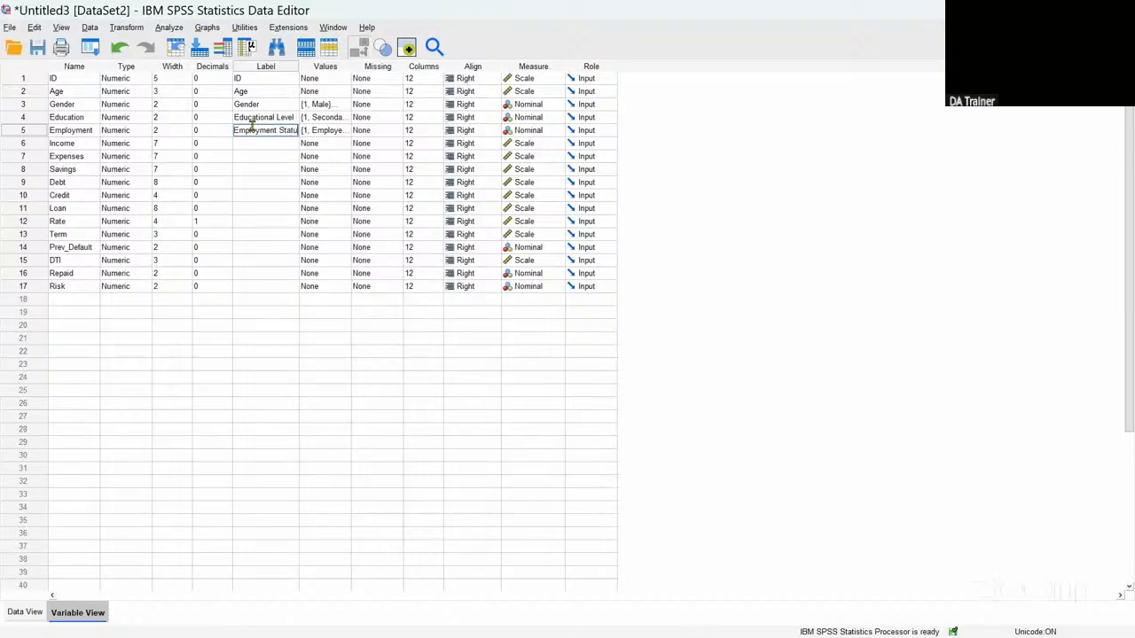
{"action": "type", "text": "s"}
Step: Label the Income, Expenses and Savings variables as Monthly Income, Monthly Expenses and Savings
{"action": "left_click", "coordinate": [251, 142]}
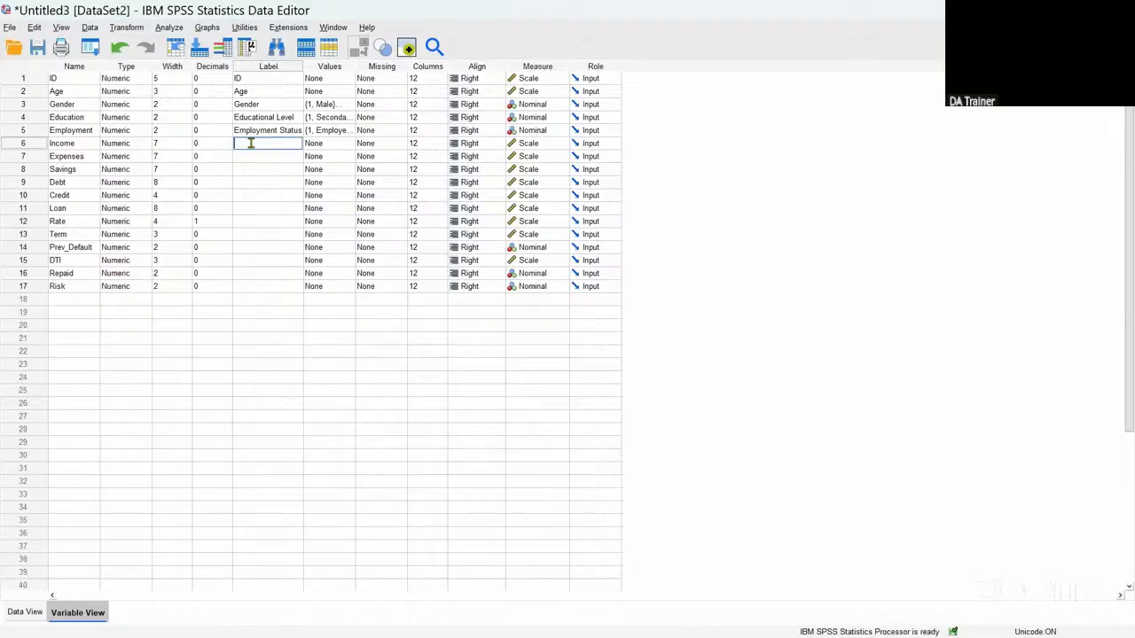
{"action": "type", "text": "Monthly Income"}
{"action": "left_click", "coordinate": [252, 157]}
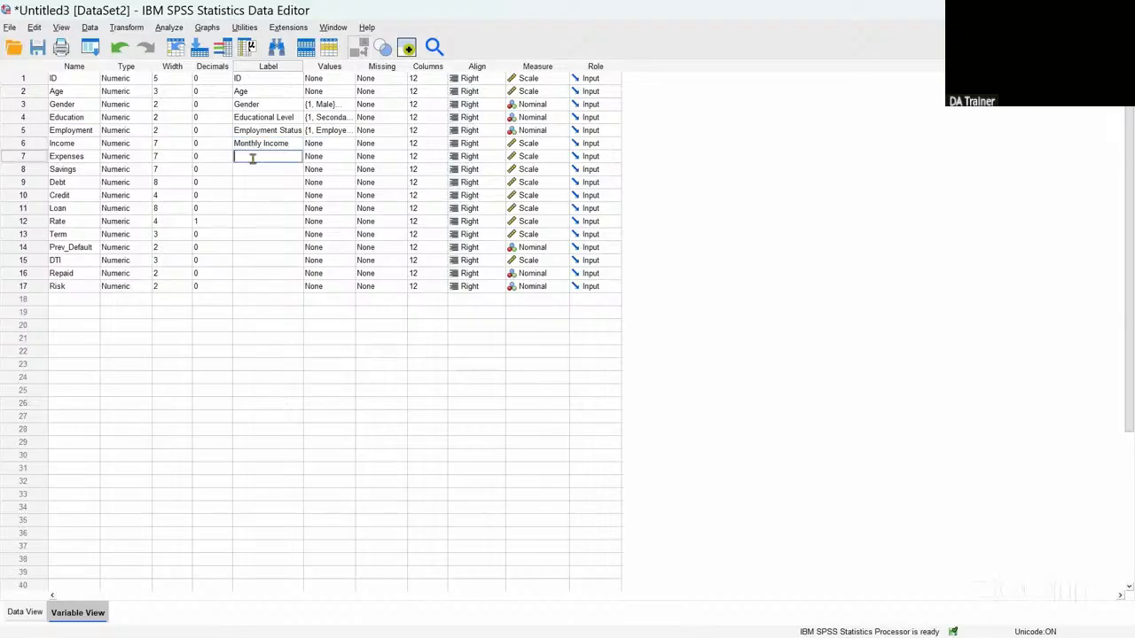
{"action": "type", "text": "Monthly Expenses"}
{"action": "left_click", "coordinate": [254, 169]}
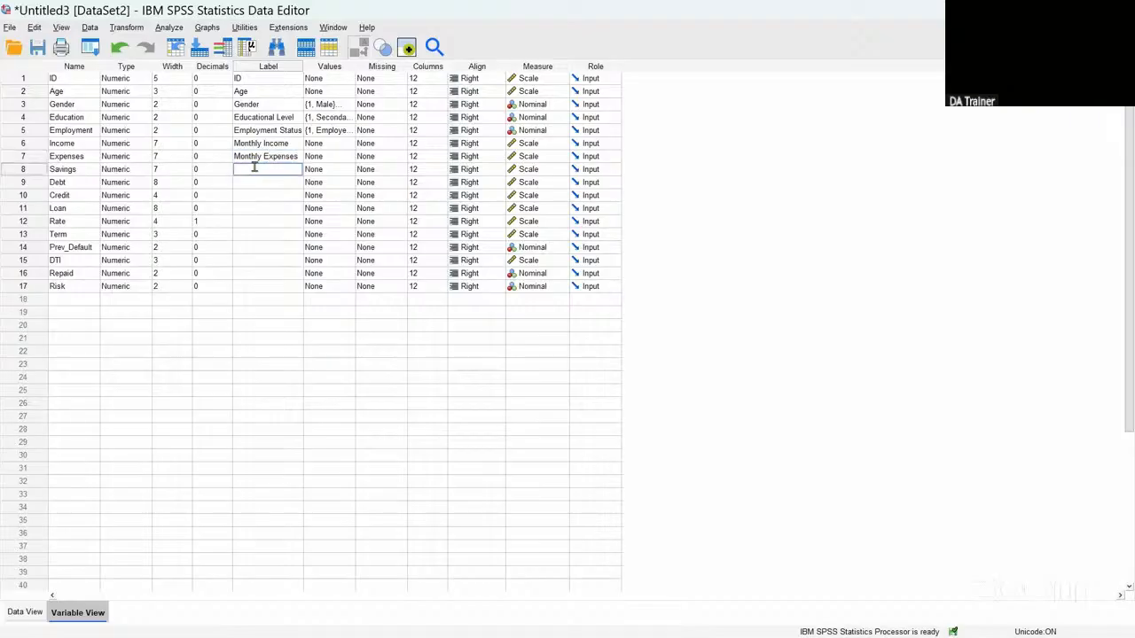
{"action": "type", "text": "Savings"}
Step: Label the Debt variable as Debt and the Credit variable as Credit Score
{"action": "left_click", "coordinate": [266, 188]}
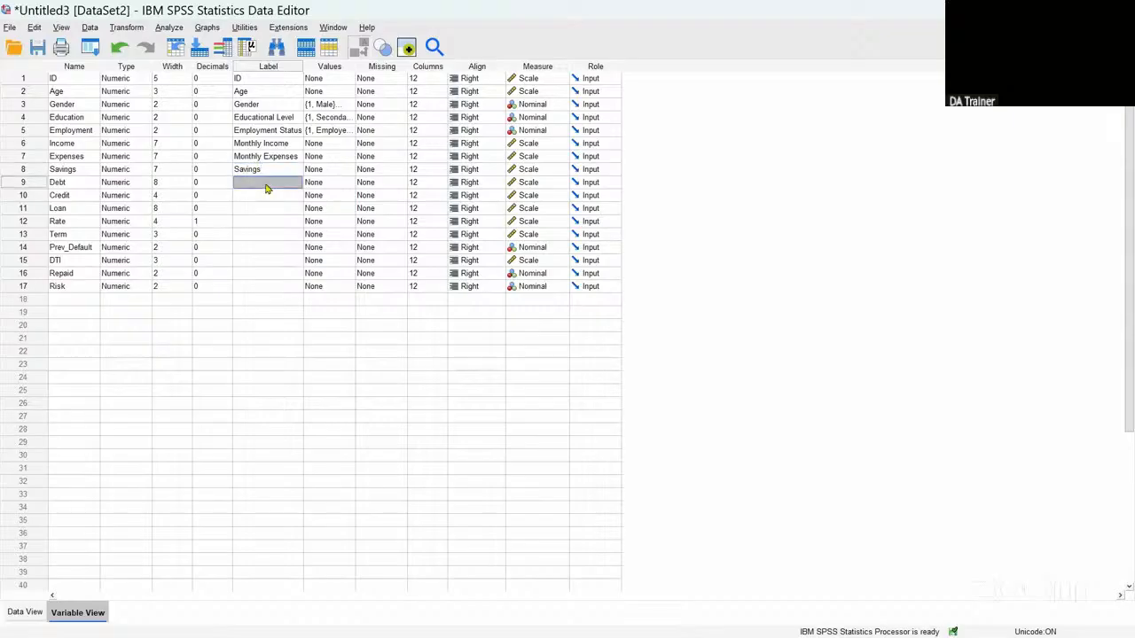
{"action": "type", "text": "Debt"}
{"action": "left_click", "coordinate": [264, 195]}
{"action": "type", "text": "Credict"}
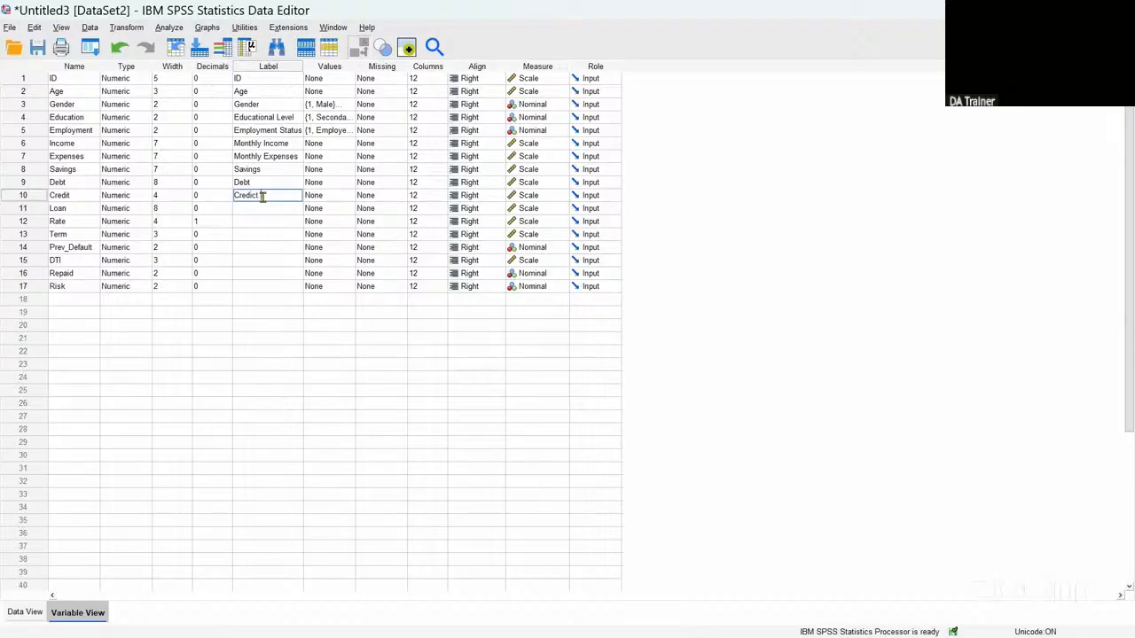
{"action": "key", "text": "BackSpace"}
{"action": "key", "text": "BackSpace"}
{"action": "type", "text": "t S"}
Step: Label the Loan, Rate and Term variables as Loan Amount, Interest Rate and Loan Term
{"action": "left_click", "coordinate": [251, 208]}
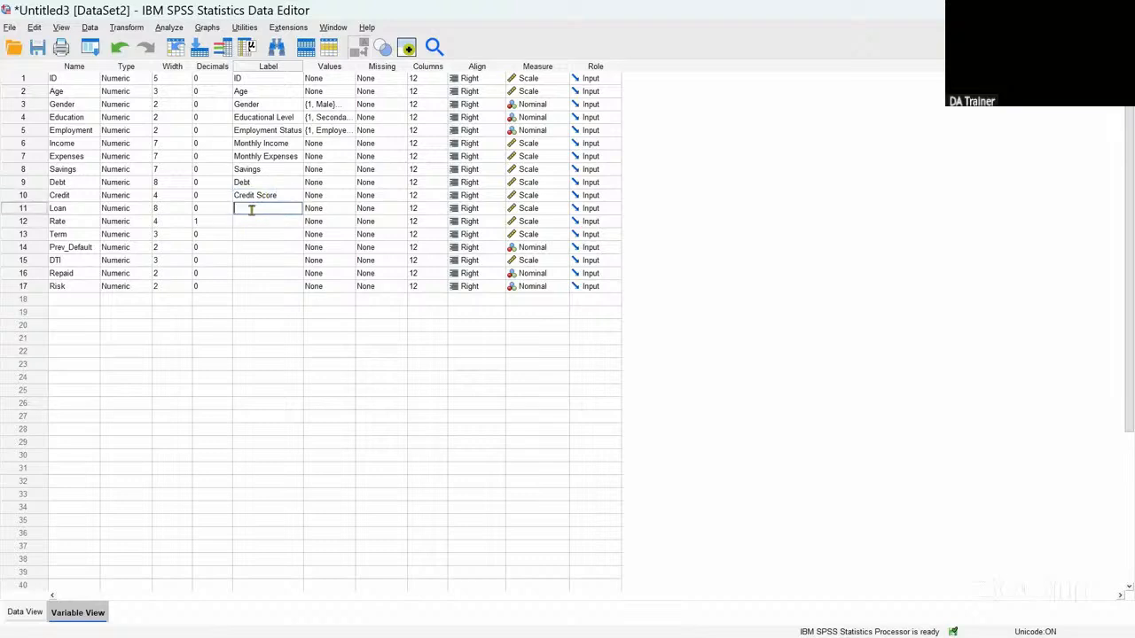
{"action": "type", "text": "Loan Amount"}
{"action": "left_click", "coordinate": [253, 223]}
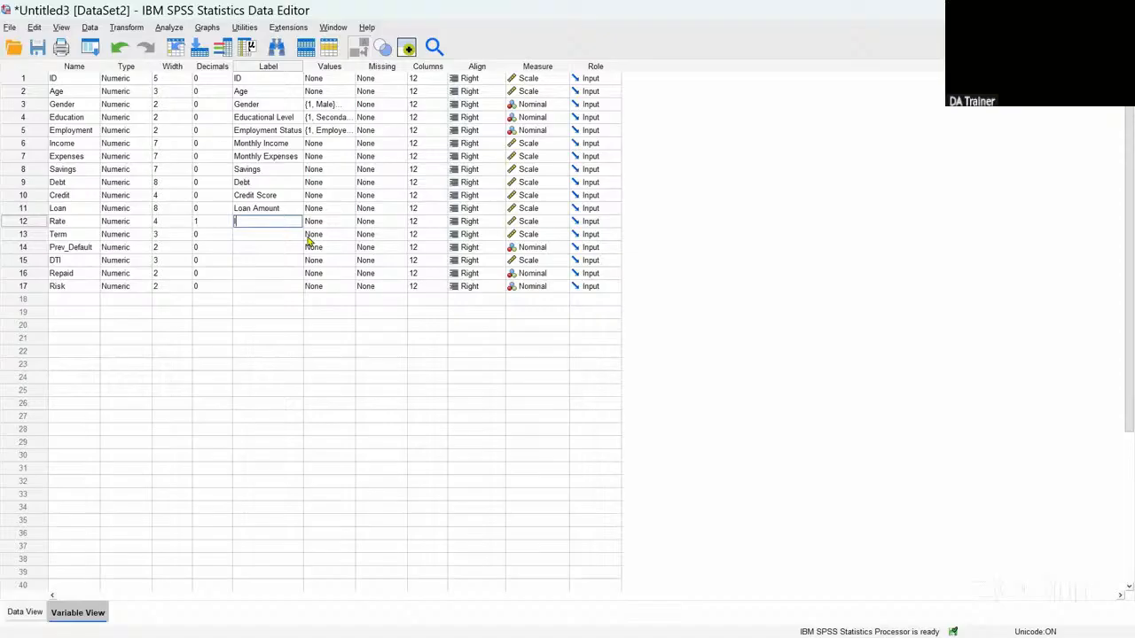
{"action": "type", "text": "Interest Rate"}
{"action": "left_click", "coordinate": [271, 234]}
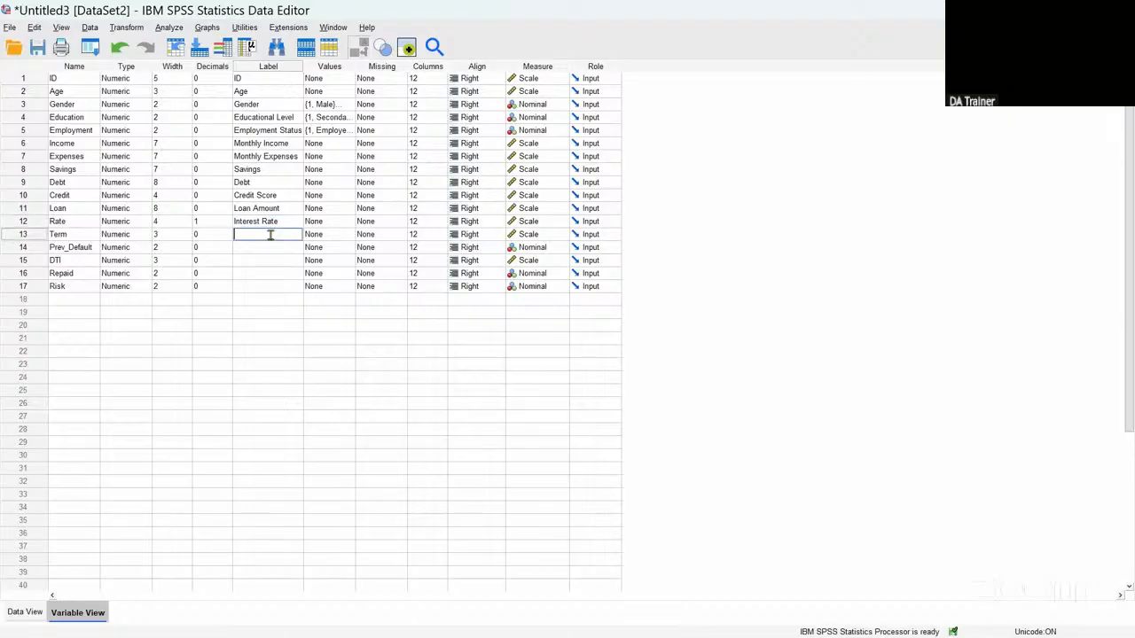
{"action": "type", "text": "Loan Term"}
Step: Label the Prev_Default, DTI and Repaid variables as Default, Debt-Income-Ratio and Repayment Status
{"action": "left_click", "coordinate": [254, 248]}
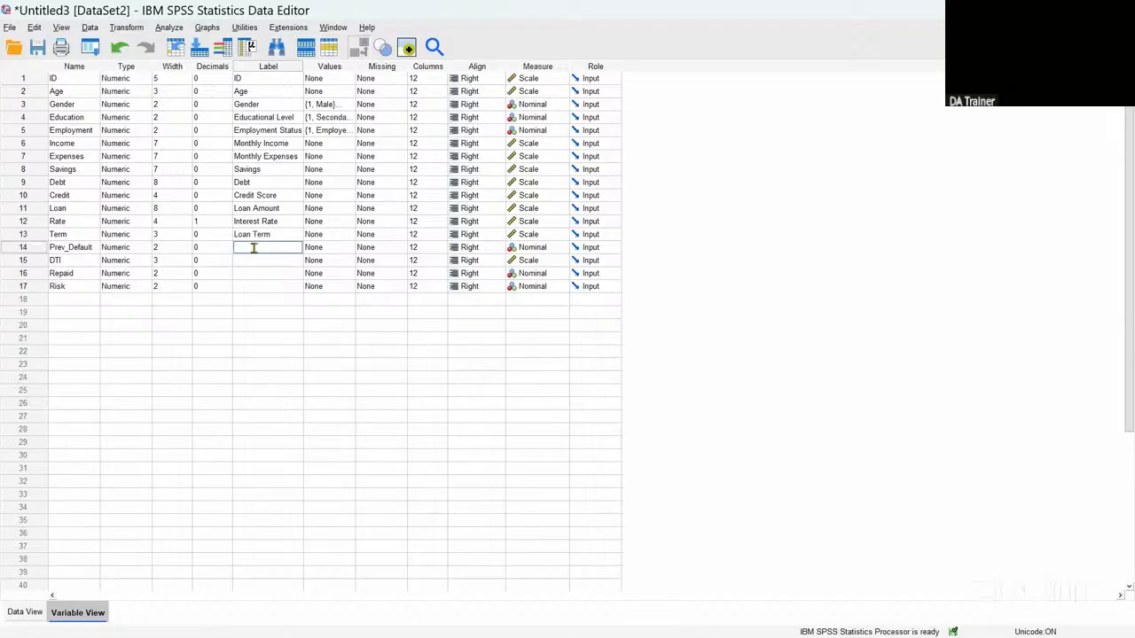
{"action": "type", "text": "Default"}
{"action": "left_click", "coordinate": [247, 261]}
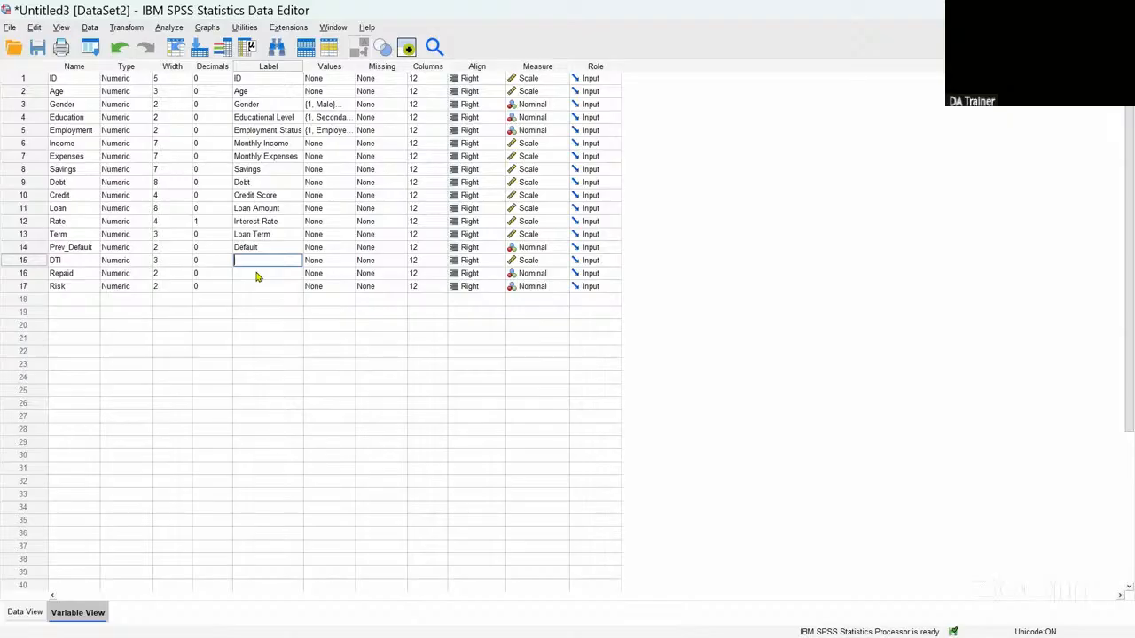
{"action": "type", "text": "Debt-Income-Ration"}
{"action": "left_click", "coordinate": [257, 274]}
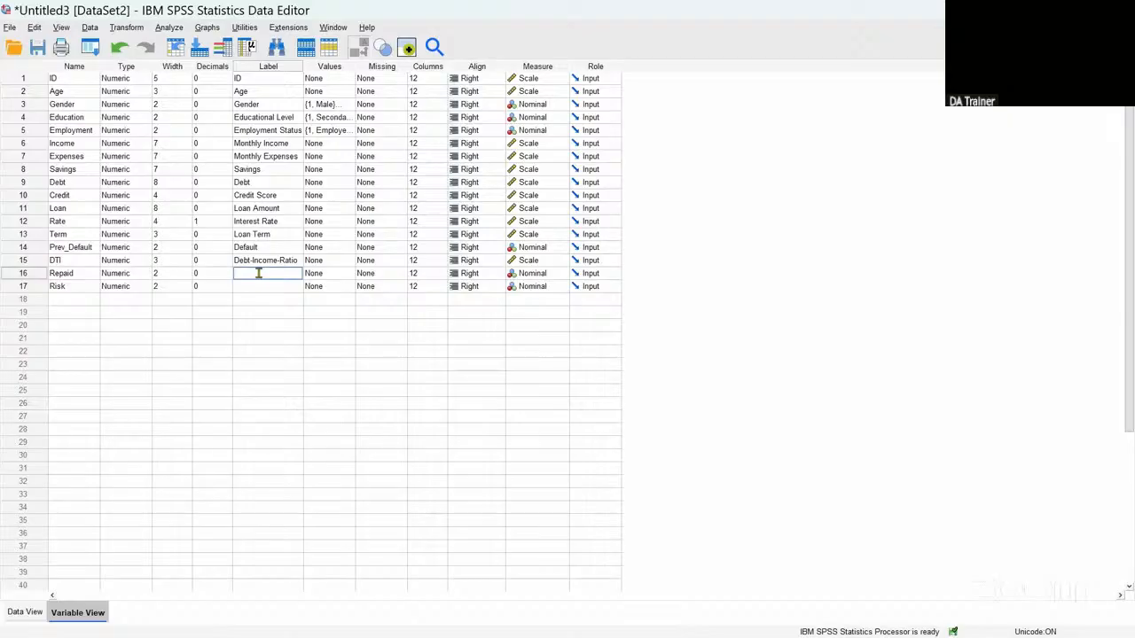
{"action": "type", "text": "Repayment Status"}
Step: Label the Risk variable as Default Risk and commit the entry
{"action": "left_click", "coordinate": [249, 285]}
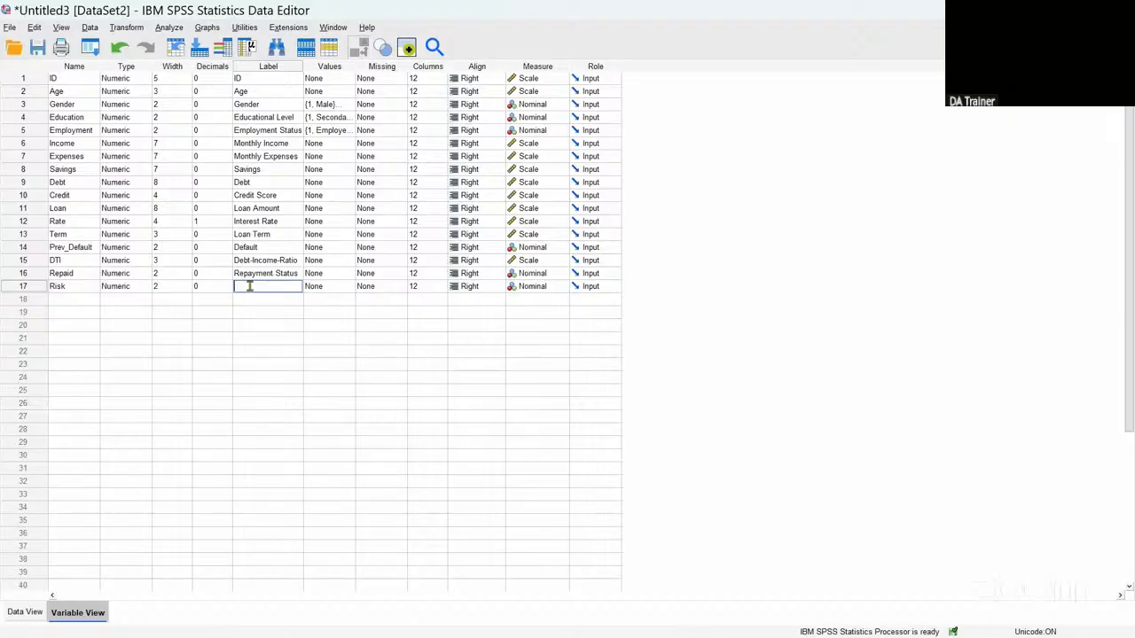
{"action": "type", "text": "Default Risk"}
{"action": "key", "text": "BackSpace"}
{"action": "left_click", "coordinate": [376, 300]}
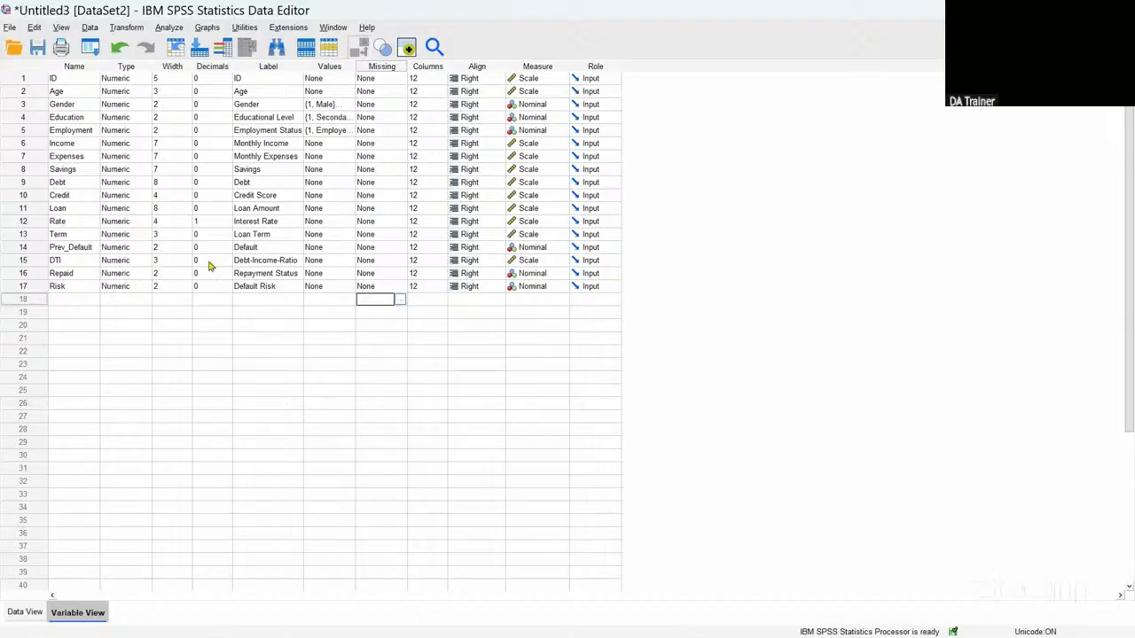
{"action": "left_click", "coordinate": [377, 275]}
{"action": "left_click", "coordinate": [400, 274]}
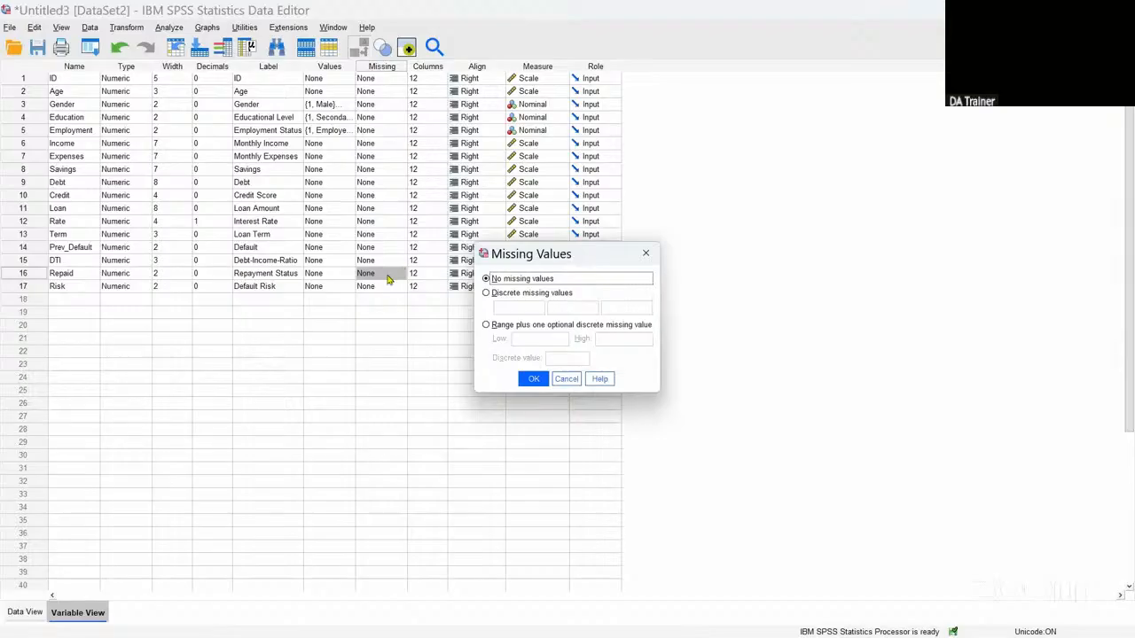
{"action": "left_click", "coordinate": [647, 255]}
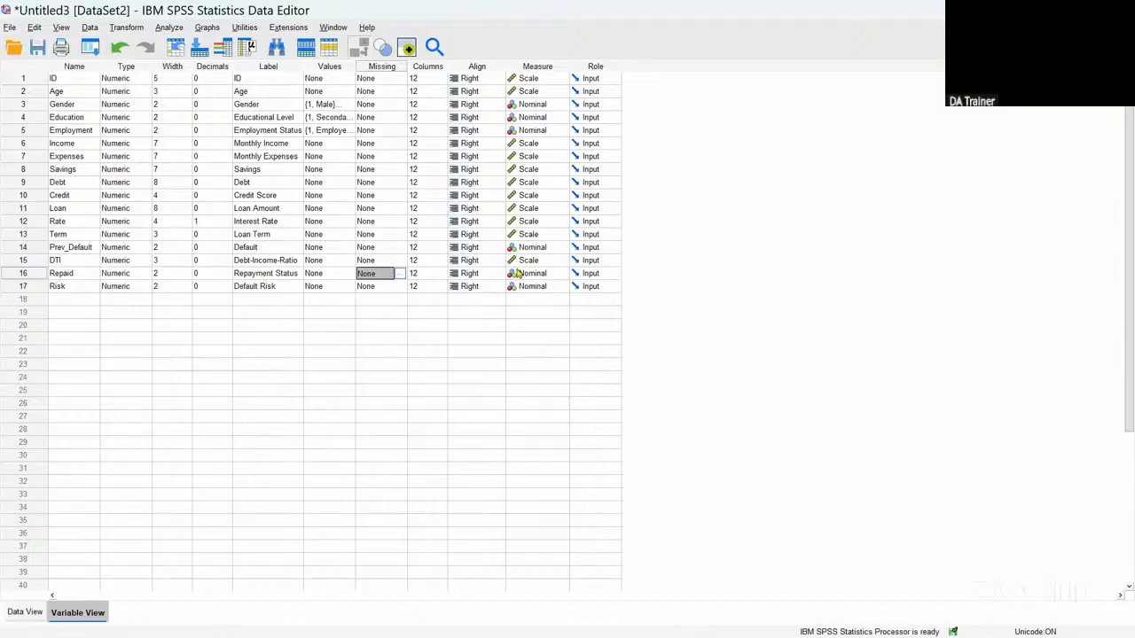
Step: Open the value labels of the Repaid variable and add 0 = Defaulted
{"action": "left_click", "coordinate": [347, 275]}
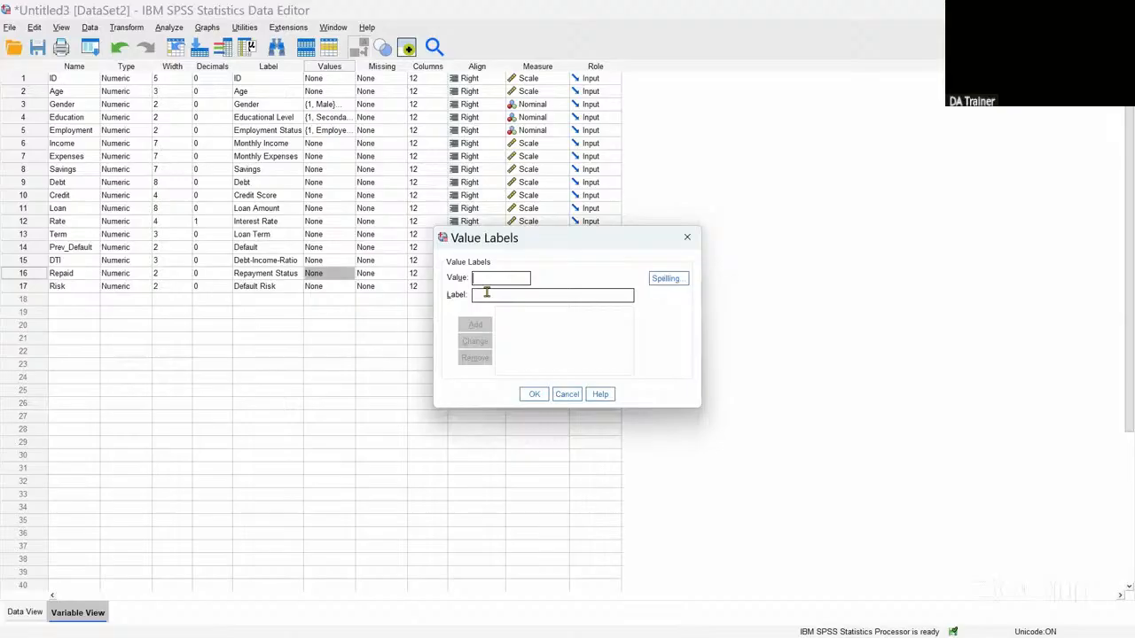
{"action": "type", "text": "0Default"}
{"action": "key", "text": "BackSpace"}
{"action": "key", "text": "BackSpace"}
{"action": "key", "text": "BackSpace"}
{"action": "key", "text": "BackSpace"}
{"action": "type", "text": "a"}
{"action": "type", "text": "ul"}
{"action": "type", "text": "ted"}
{"action": "left_click", "coordinate": [484, 328]}
Step: Add the Repaid value label 1 = Repaid and apply the label set
{"action": "type", "text": "1"}
{"action": "left_click", "coordinate": [494, 295]}
{"action": "type", "text": "Repai"}
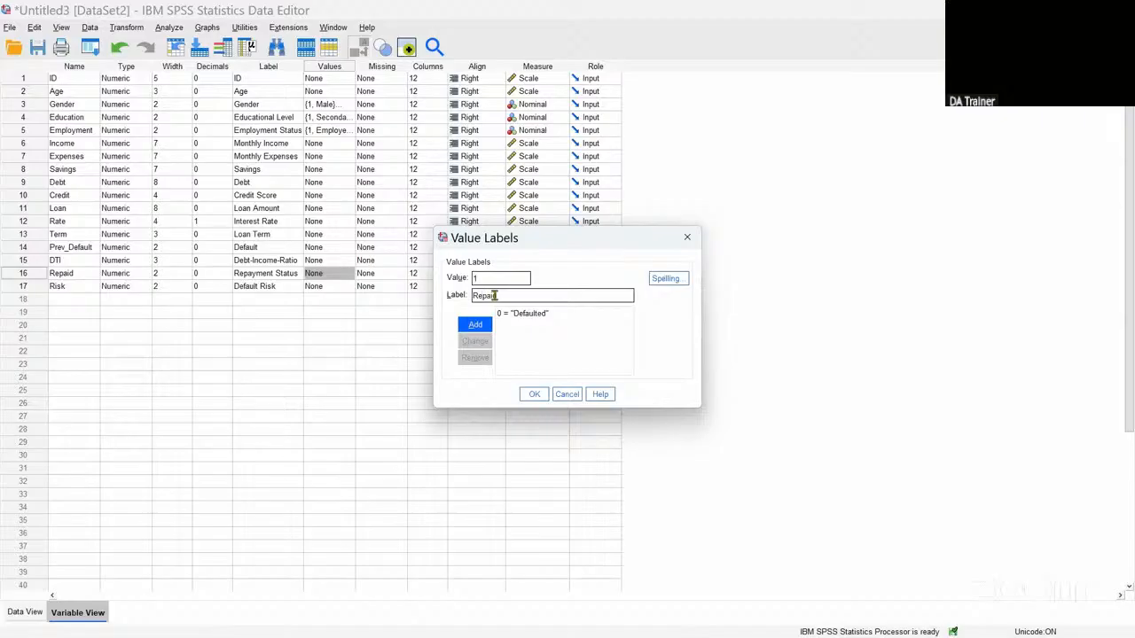
{"action": "type", "text": "d"}
{"action": "left_click", "coordinate": [472, 326]}
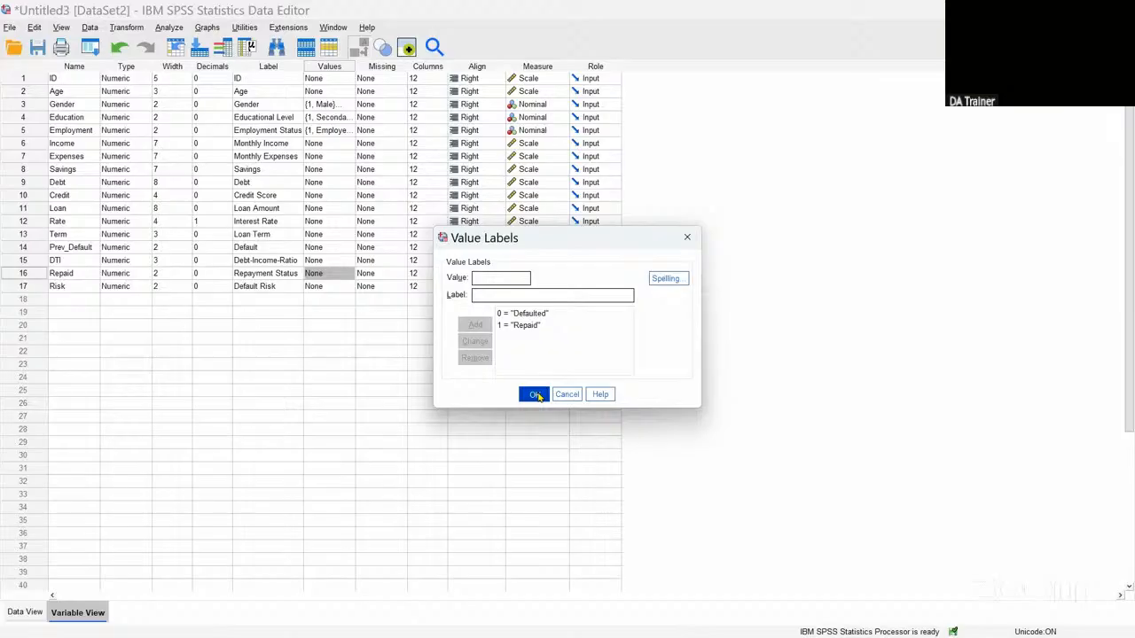
{"action": "left_click", "coordinate": [536, 394]}
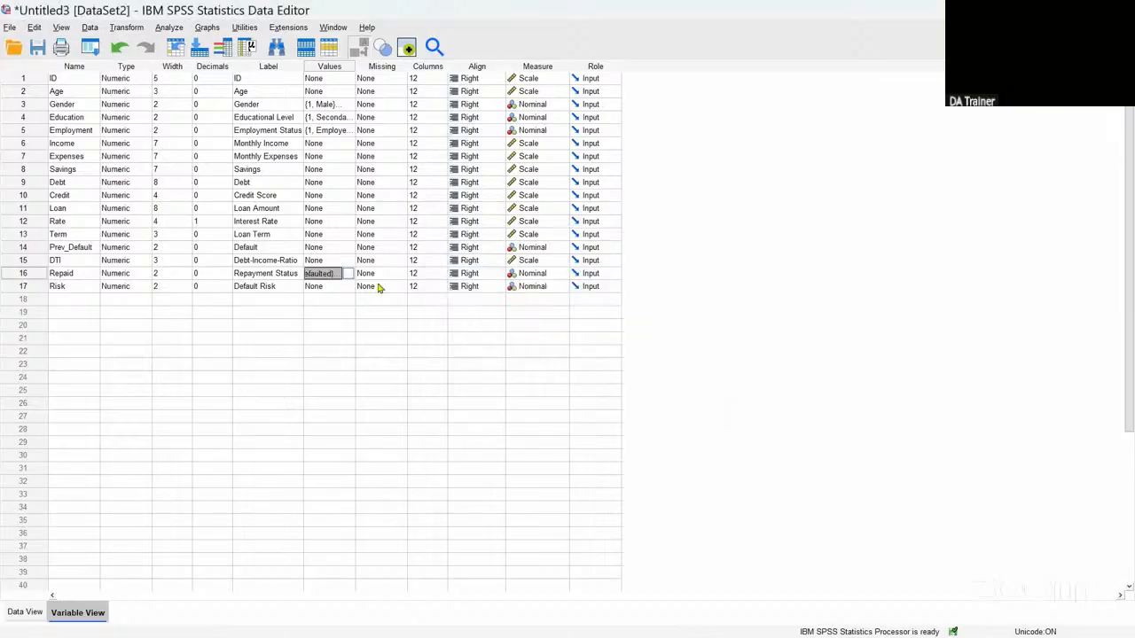
Step: Open the value labels of the Risk variable and add 1 = Low and 2 = Medium
{"action": "left_click", "coordinate": [348, 286]}
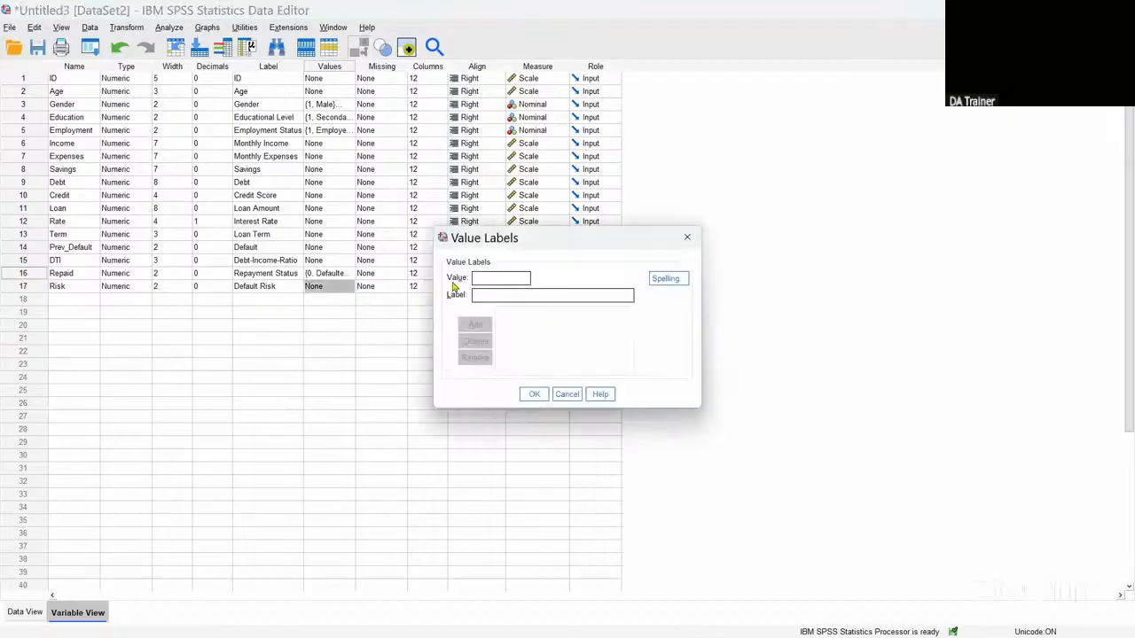
{"action": "type", "text": "1"}
{"action": "type", "text": "Lo"}
{"action": "type", "text": "w"}
{"action": "left_click", "coordinate": [474, 324]}
{"action": "type", "text": "2"}
{"action": "left_click", "coordinate": [517, 294]}
{"action": "type", "text": "Medium"}
{"action": "left_click", "coordinate": [476, 326]}
Step: Add the Risk value label 3 = High and apply the label set
{"action": "left_click", "coordinate": [496, 282]}
{"action": "type", "text": "3"}
{"action": "type", "text": "High"}
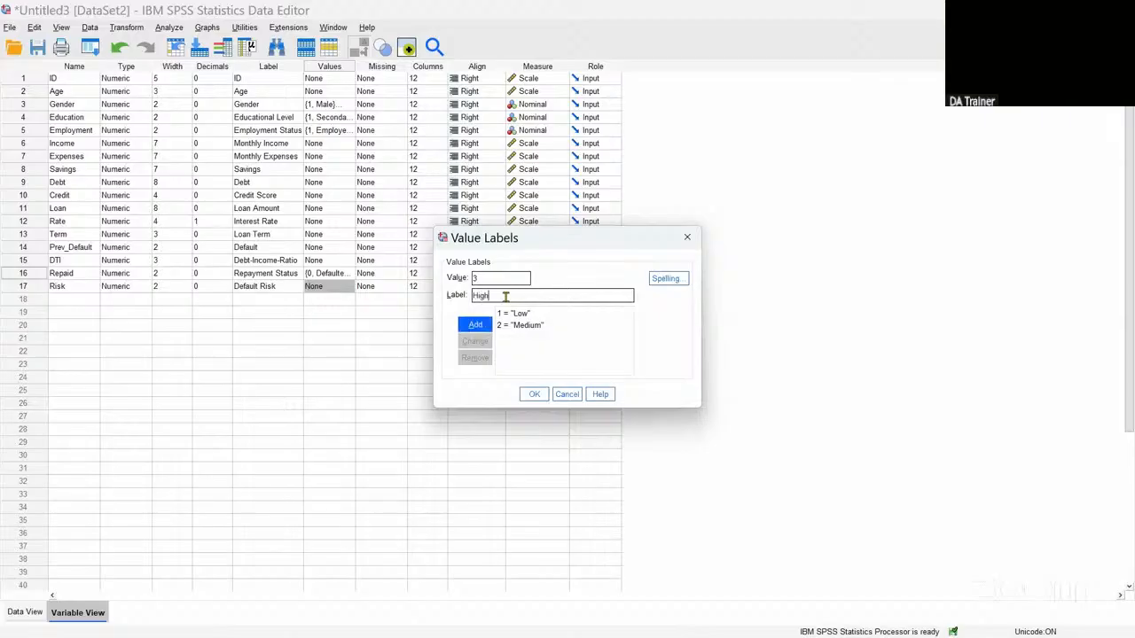
{"action": "left_click", "coordinate": [483, 324]}
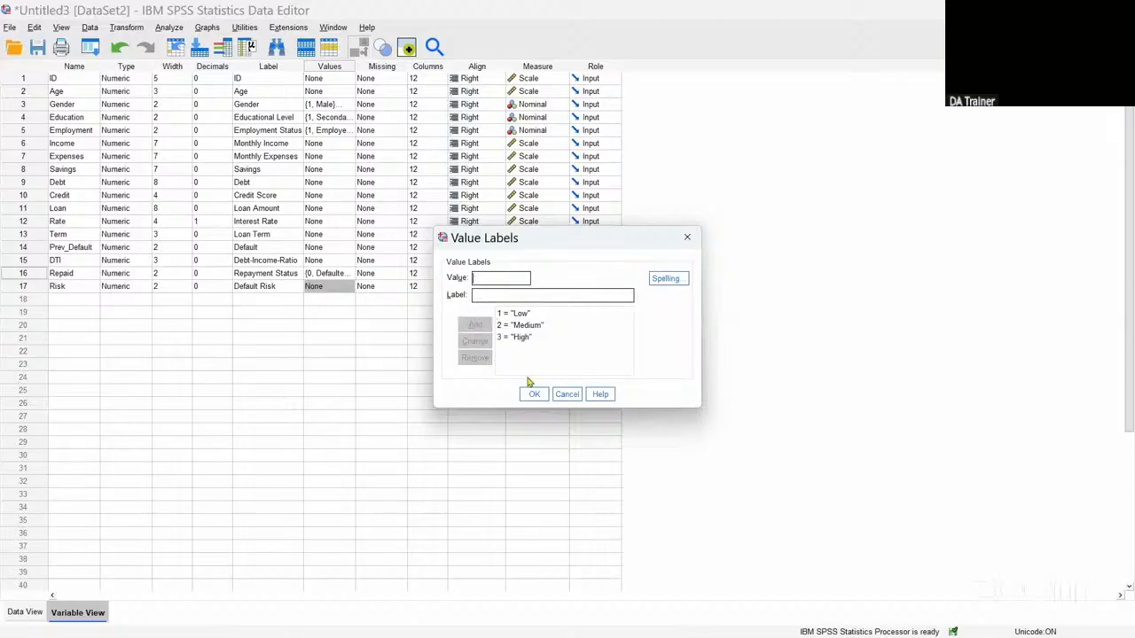
{"action": "left_click", "coordinate": [537, 394]}
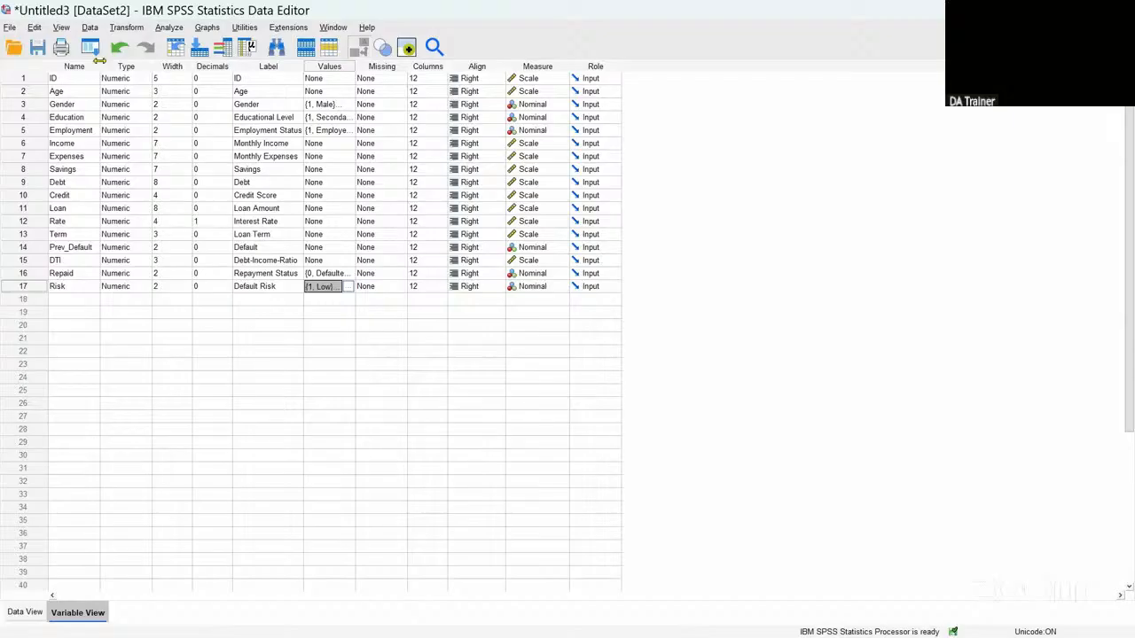
Step: Widen the Name column and change the DTI variable's label to Debt to Income Ratio
{"action": "left_click_drag", "start_coordinate": [99, 66], "coordinate": [133, 67]}
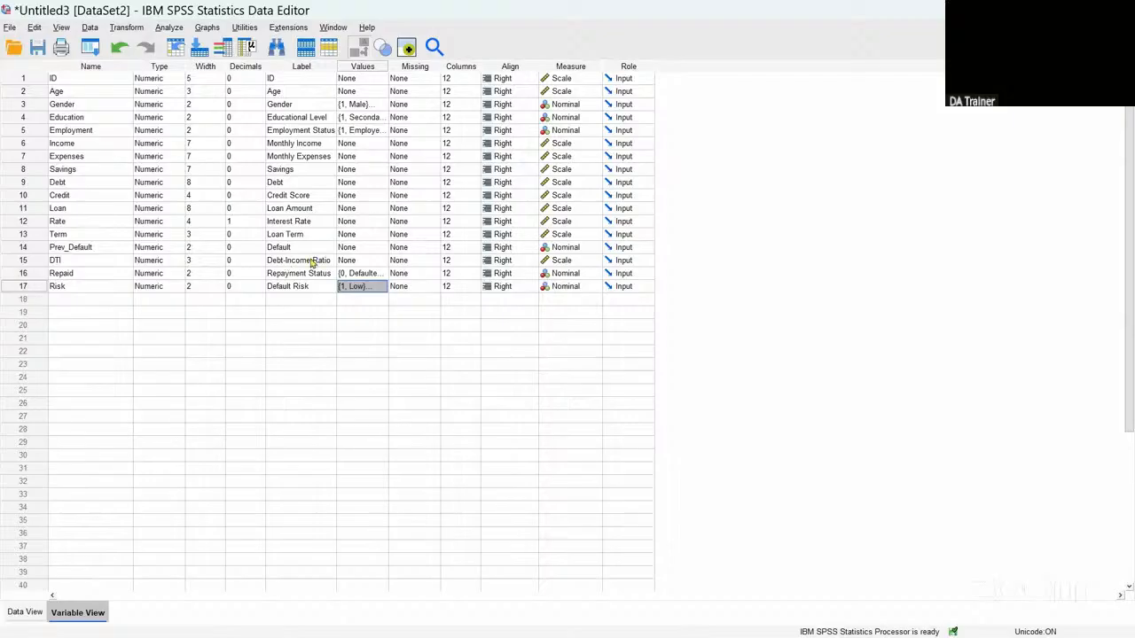
{"action": "left_click", "coordinate": [306, 263]}
{"action": "double_click", "coordinate": [301, 264]}
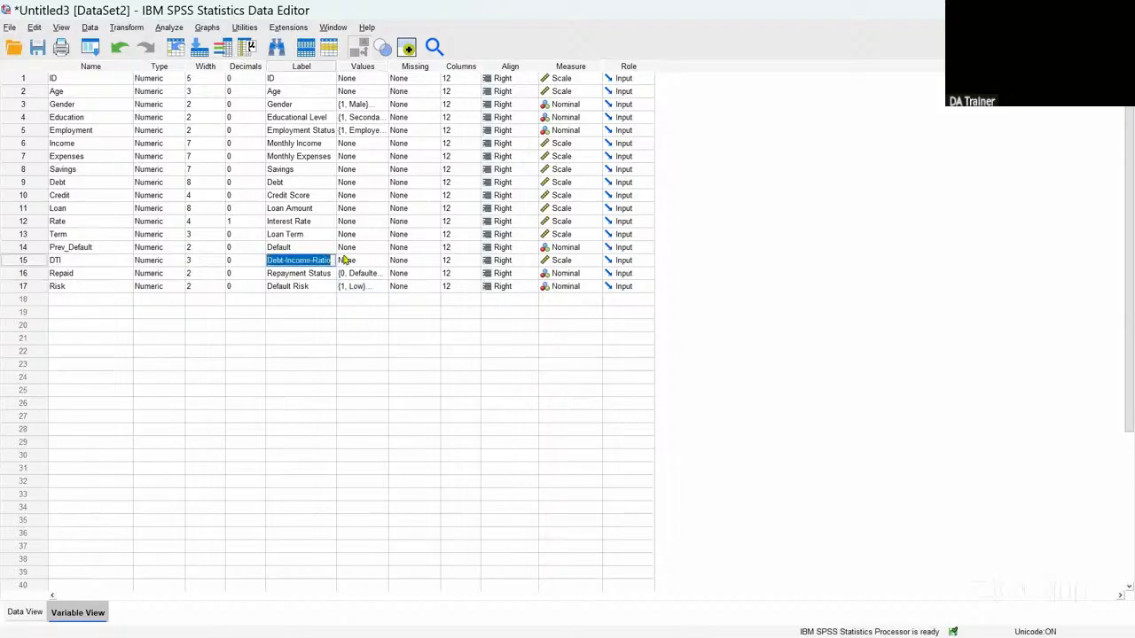
{"action": "left_click", "coordinate": [313, 259]}
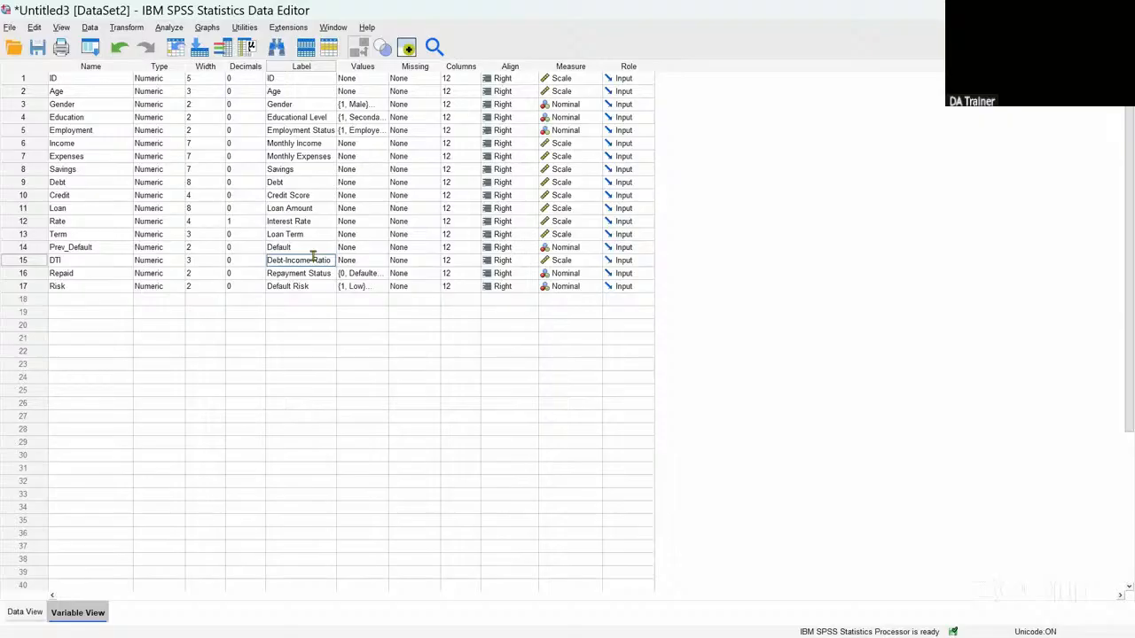
{"action": "key", "text": "BackSpace"}
{"action": "type", "text": "to"}
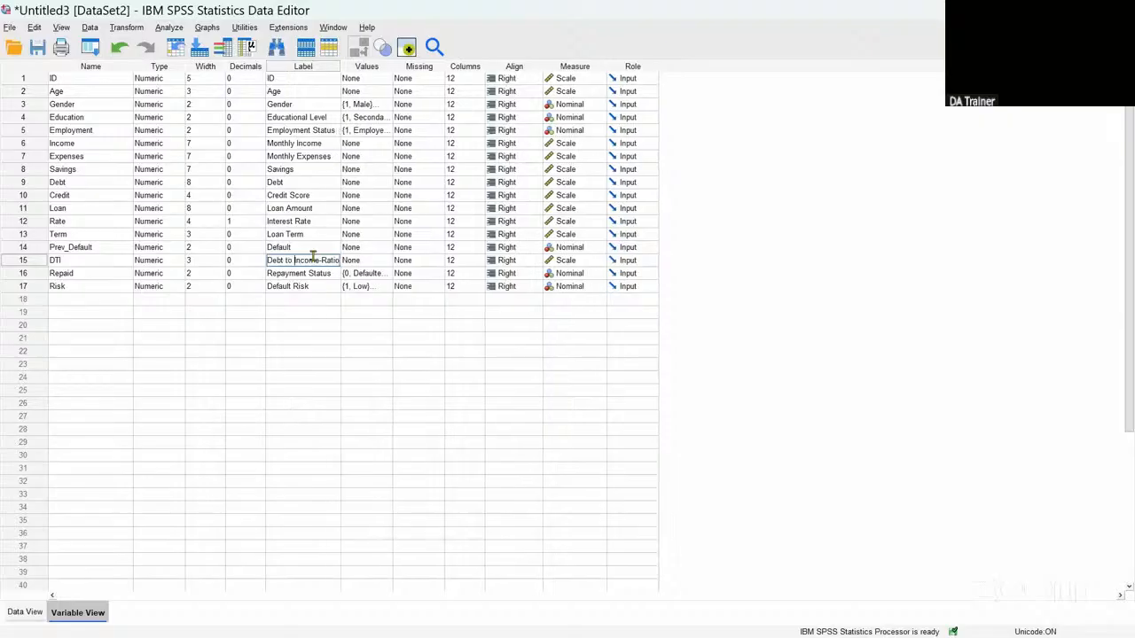
{"action": "left_click", "coordinate": [321, 259]}
{"action": "key", "text": "BackSpace"}
{"action": "left_click", "coordinate": [298, 312]}
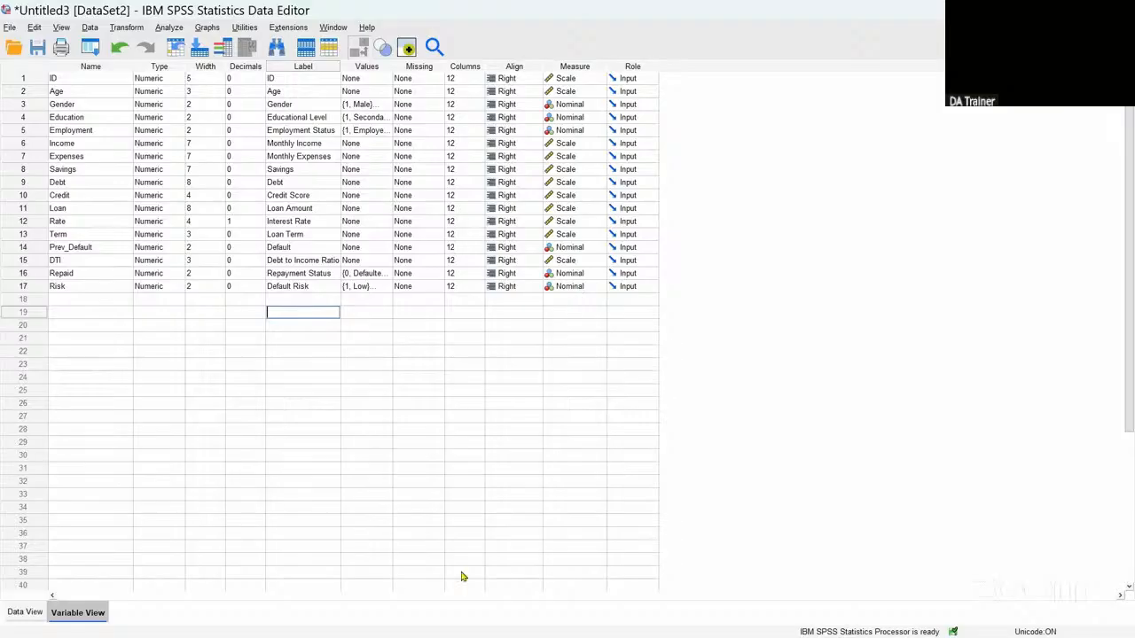
Step: Switch to the case data and set up a Frequencies analysis with Gender, Educational Level and Employment Status as variables
{"action": "left_click", "coordinate": [24, 613]}
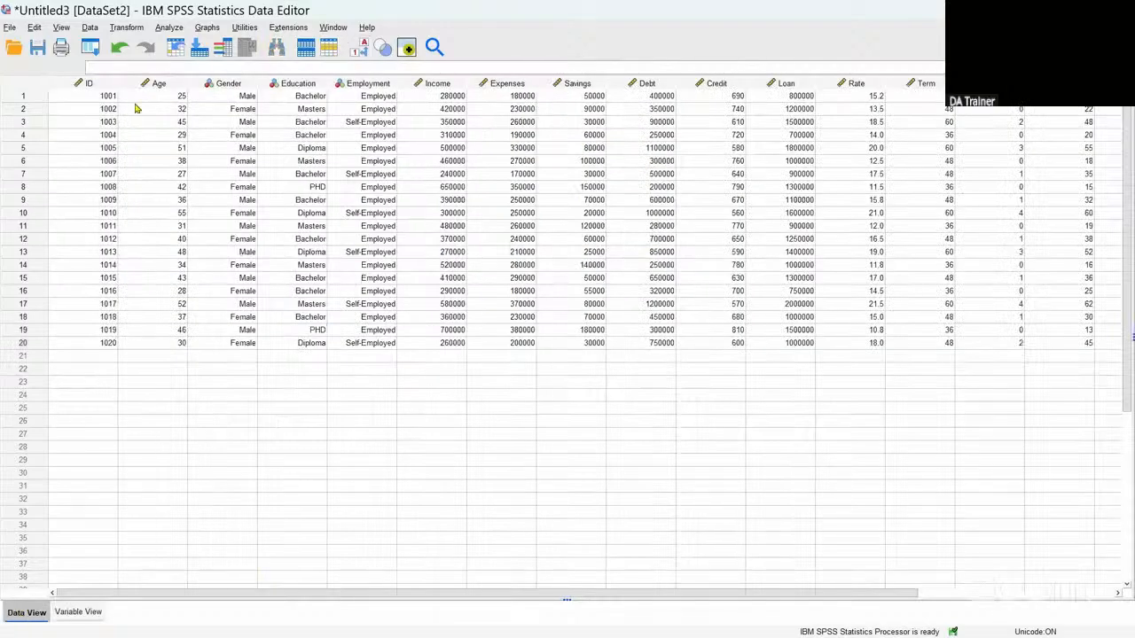
{"action": "mouse_move", "coordinate": [99, 90]}
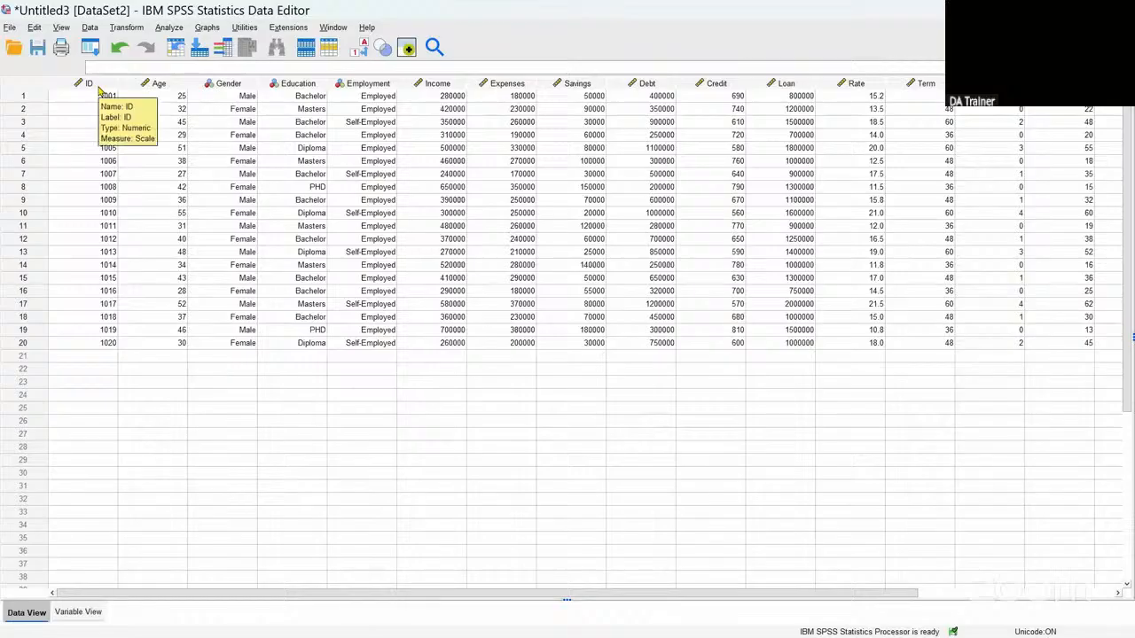
{"action": "mouse_move", "coordinate": [146, 96]}
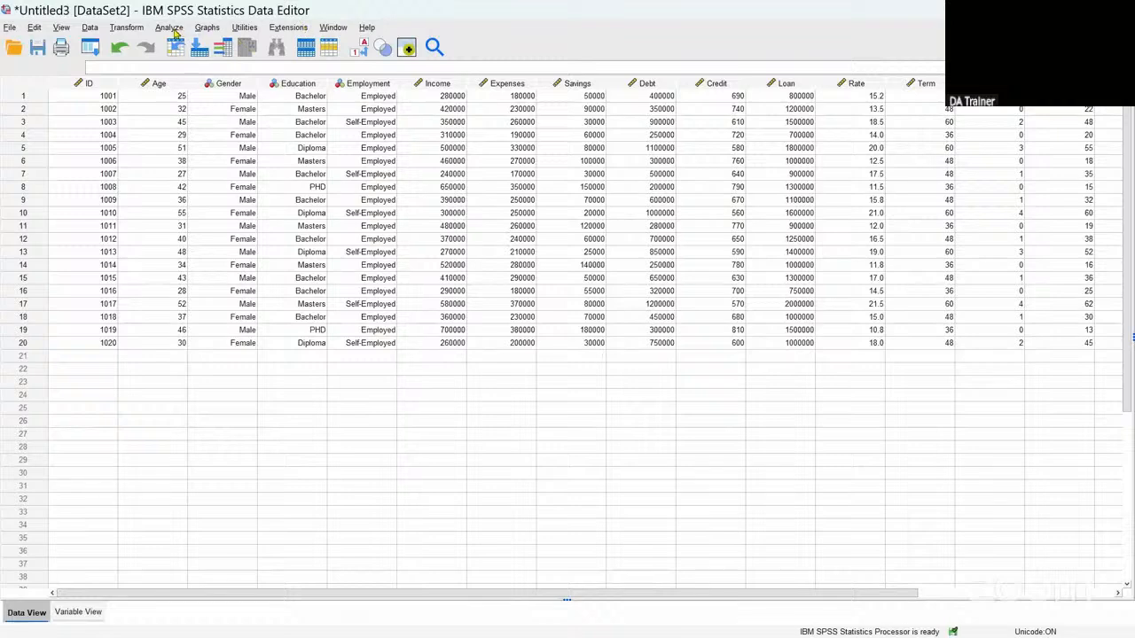
{"action": "left_click", "coordinate": [174, 30]}
{"action": "mouse_move", "coordinate": [181, 75]}
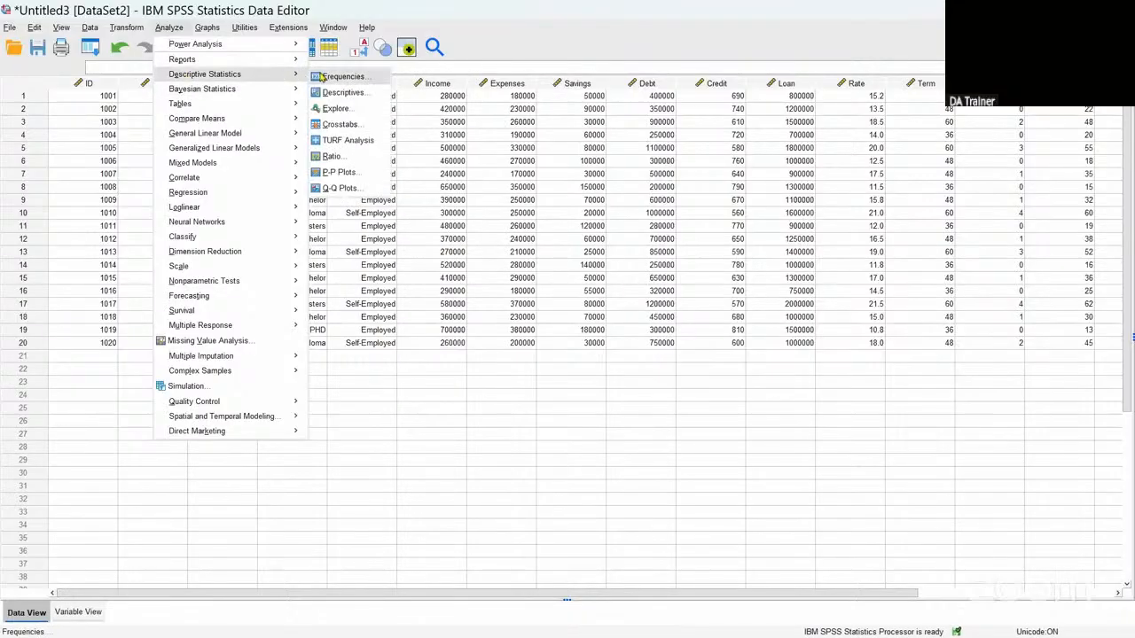
{"action": "left_click", "coordinate": [339, 79]}
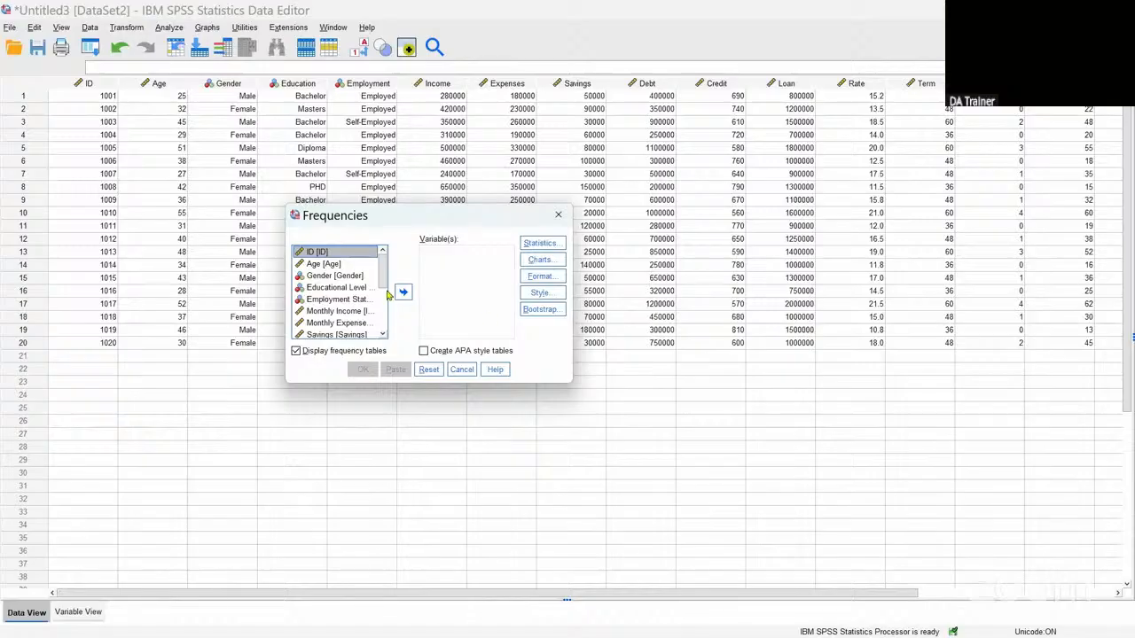
{"action": "left_click", "coordinate": [334, 277]}
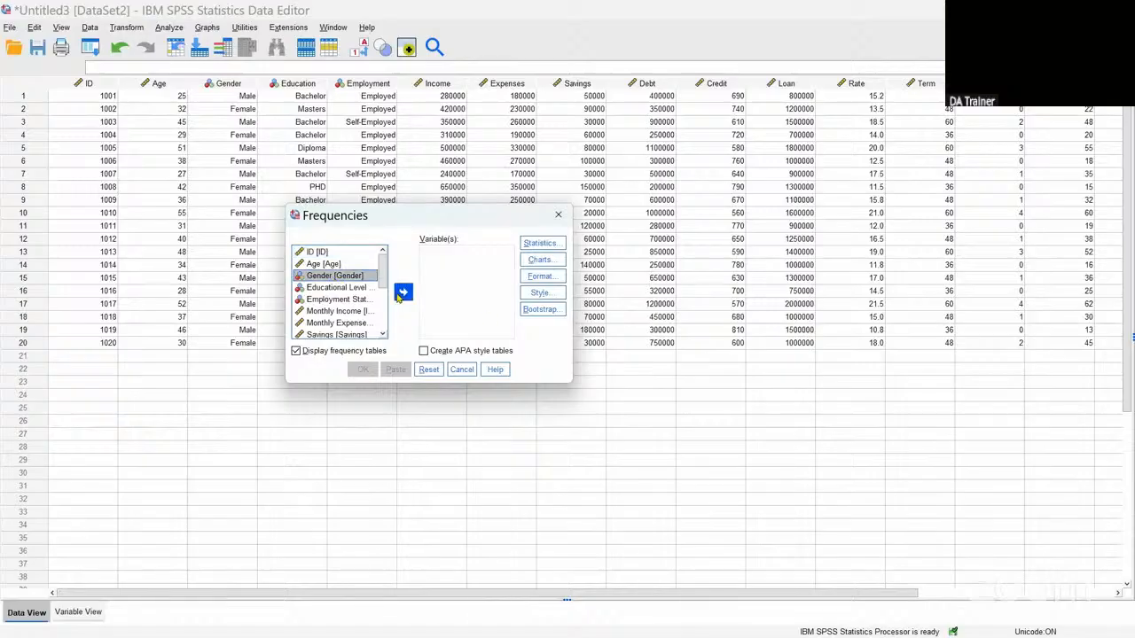
{"action": "left_click", "coordinate": [404, 293]}
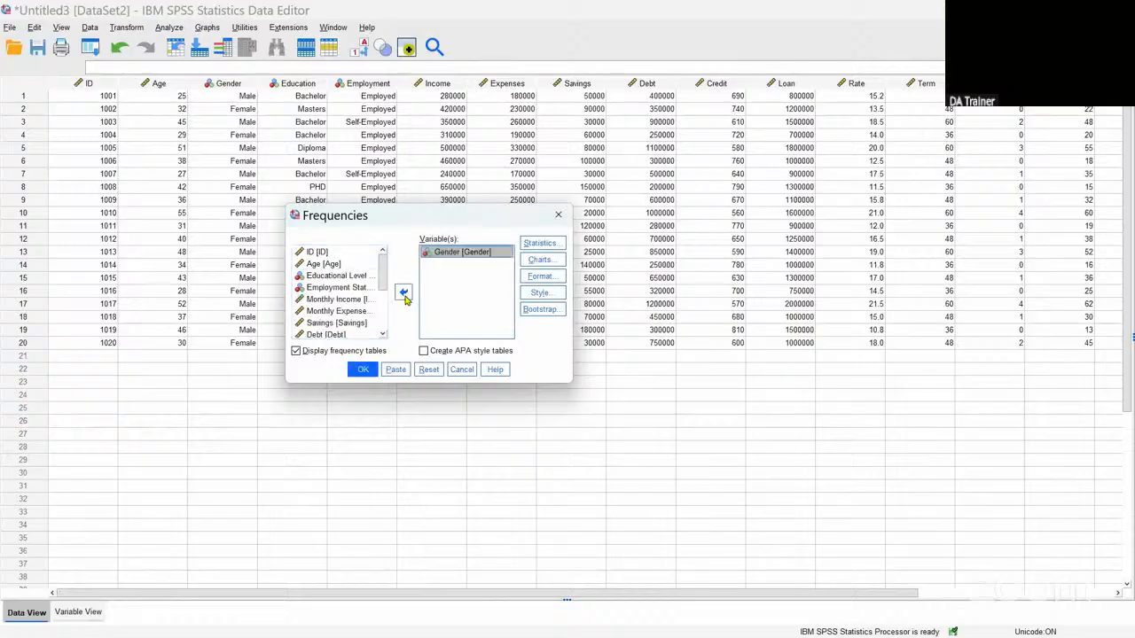
{"action": "left_click", "coordinate": [350, 277]}
{"action": "left_click", "coordinate": [402, 292]}
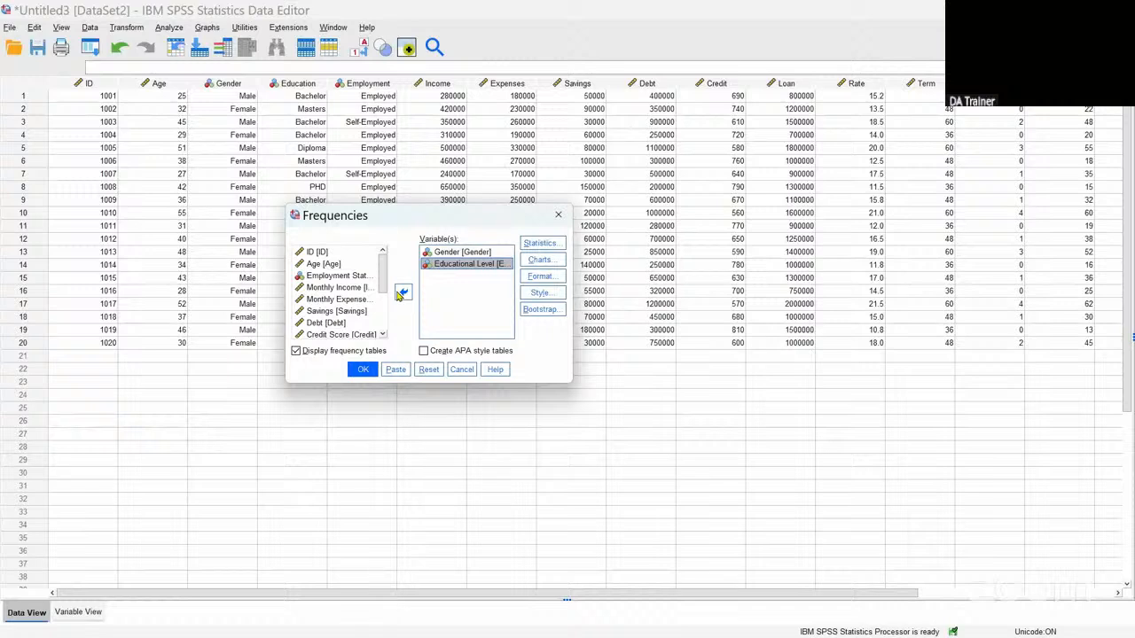
{"action": "left_click", "coordinate": [335, 277]}
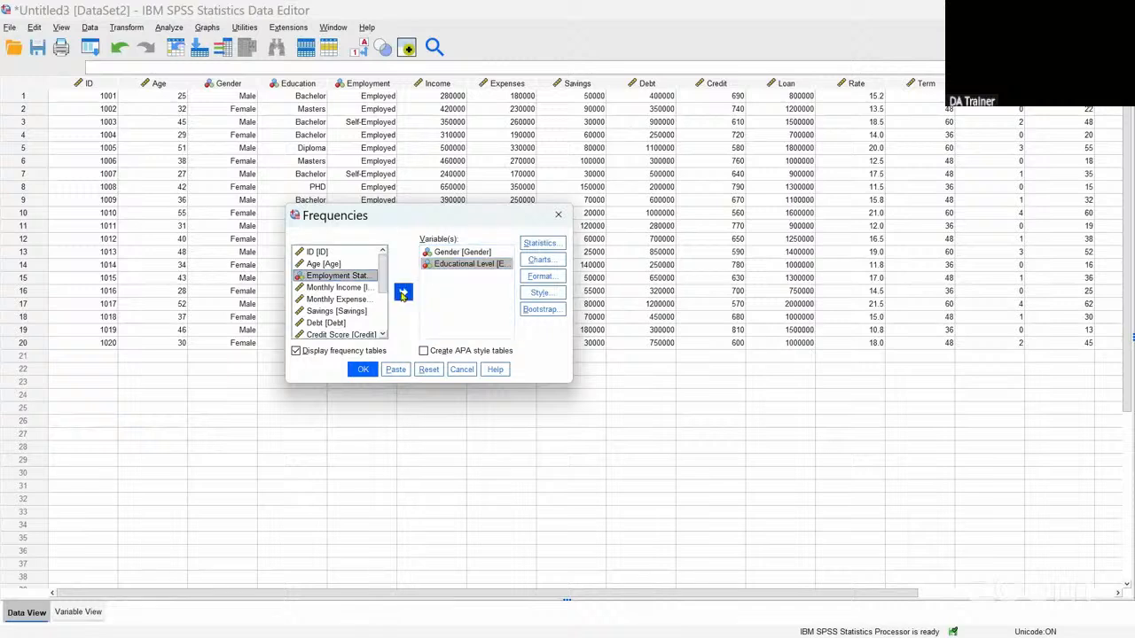
{"action": "left_click", "coordinate": [403, 294]}
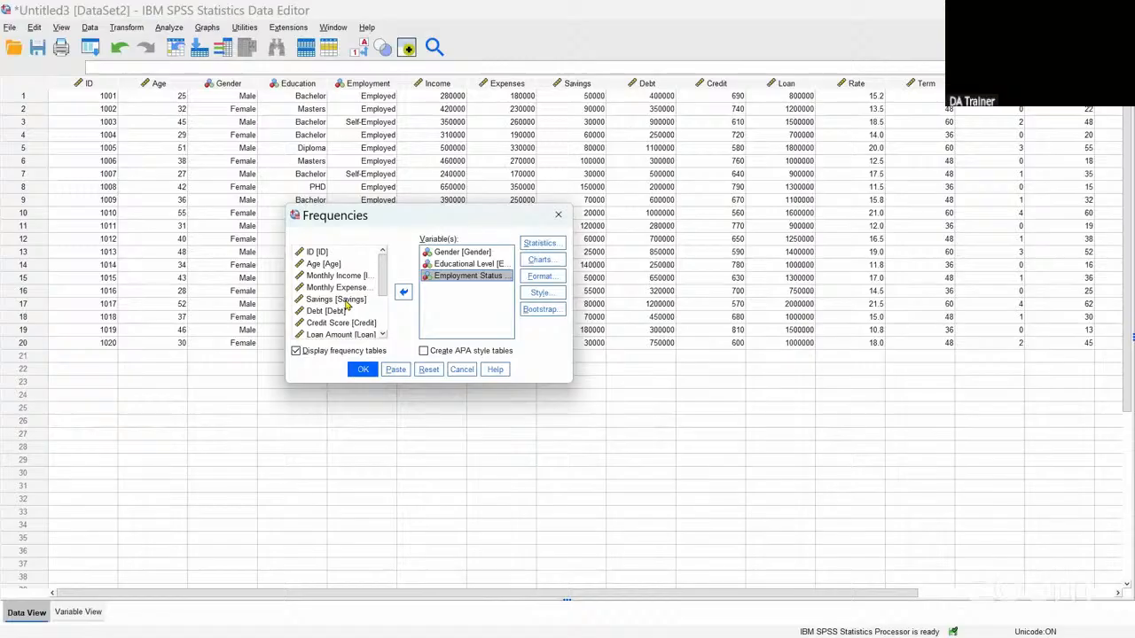
Step: Add Repayment Status and Default Risk to the Frequencies analysis variables
{"action": "scroll", "coordinate": [346, 304], "scroll_direction": "down", "scroll_amount": 1}
{"action": "scroll", "coordinate": [338, 310], "scroll_direction": "down", "scroll_amount": 1}
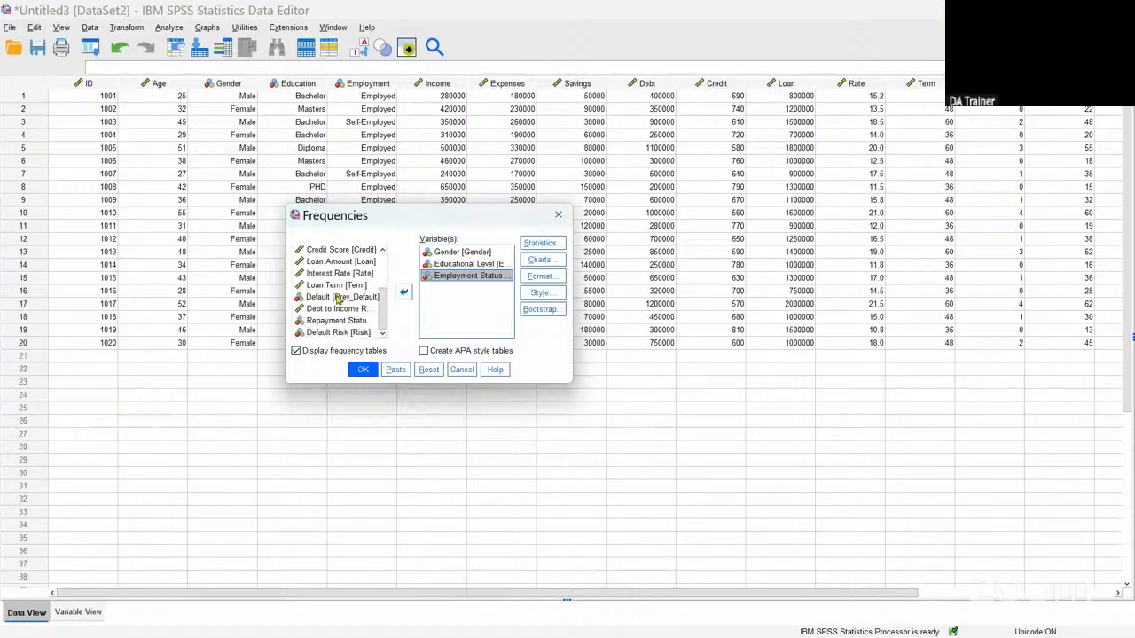
{"action": "left_click", "coordinate": [332, 321]}
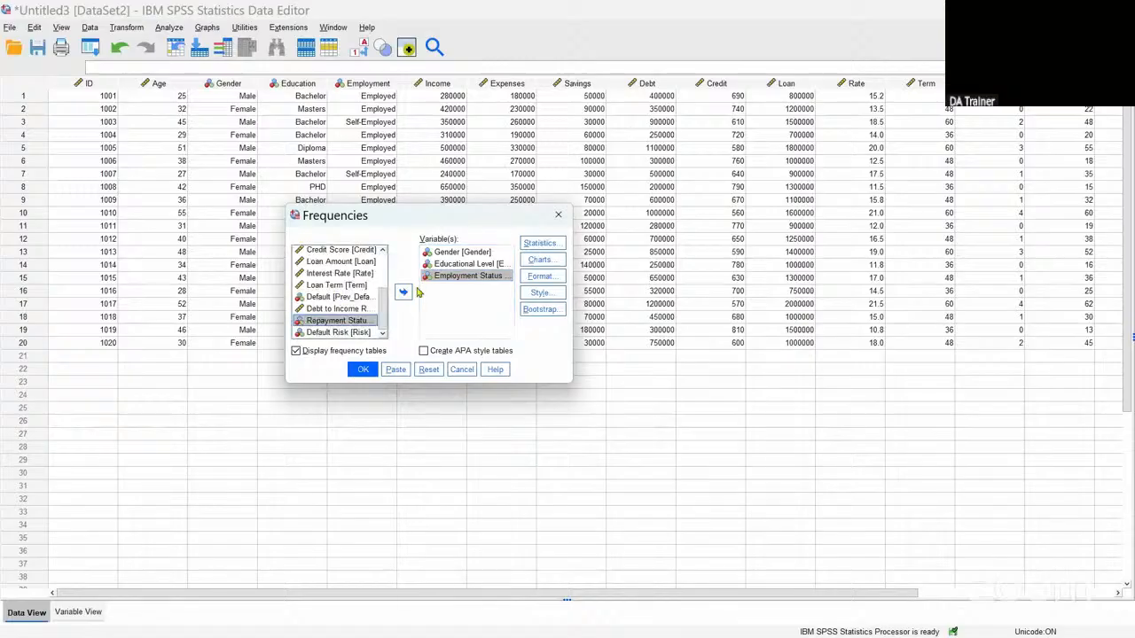
{"action": "left_click", "coordinate": [403, 293]}
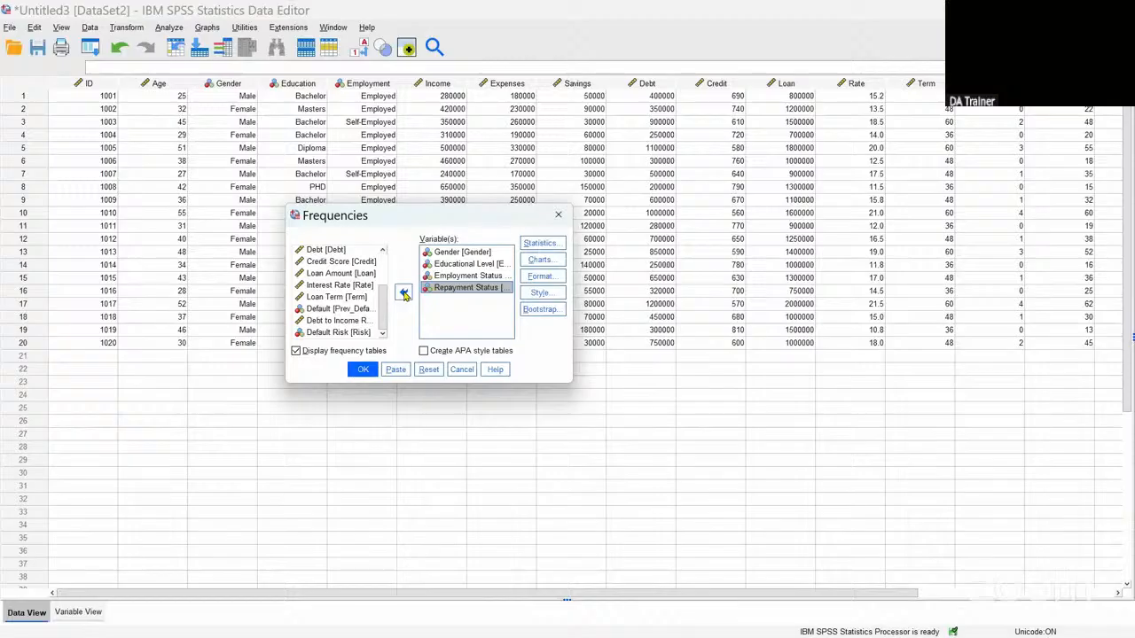
{"action": "left_click", "coordinate": [350, 332]}
{"action": "left_click", "coordinate": [403, 293]}
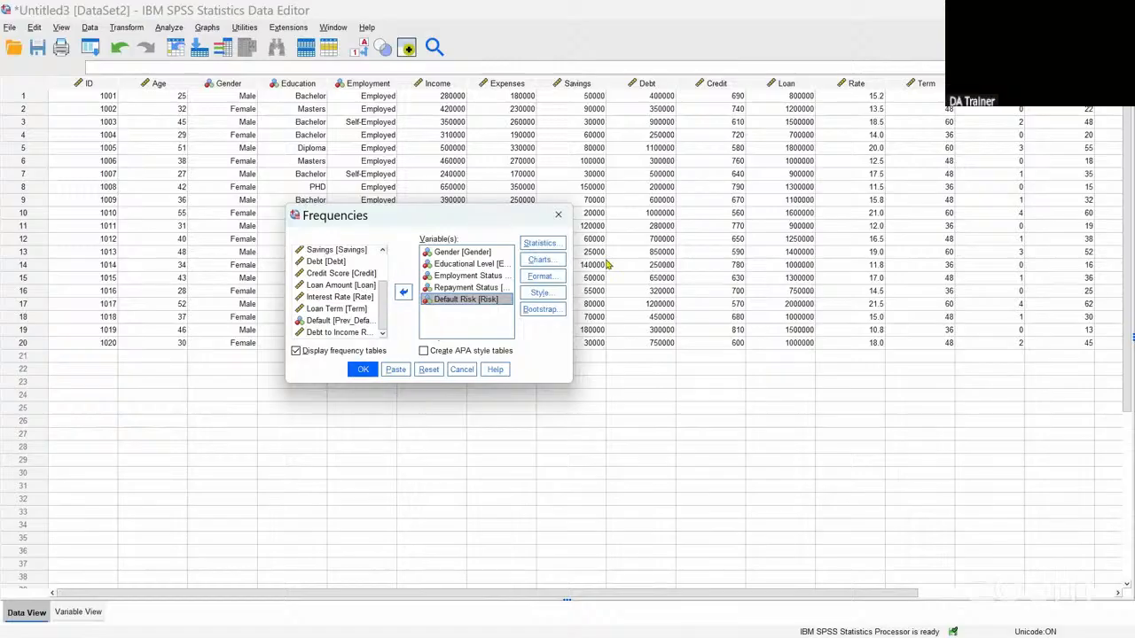
Step: Leave the optional statistics unselected, choose Histograms as the chart type and run the Frequencies analysis
{"action": "left_click", "coordinate": [546, 245]}
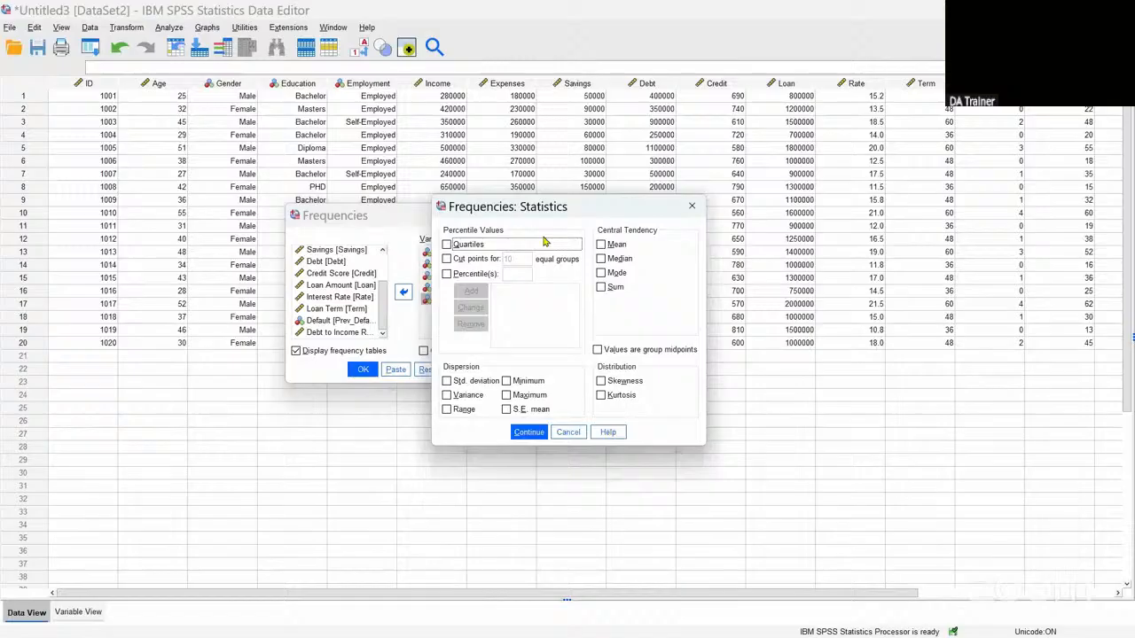
{"action": "left_click", "coordinate": [693, 207]}
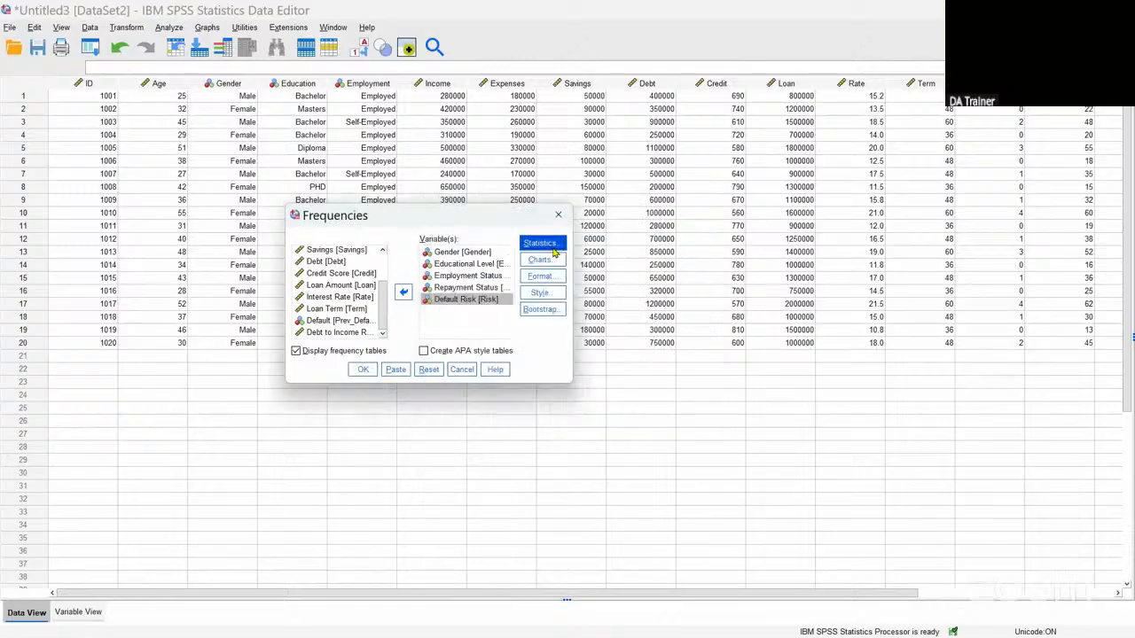
{"action": "left_click", "coordinate": [540, 260]}
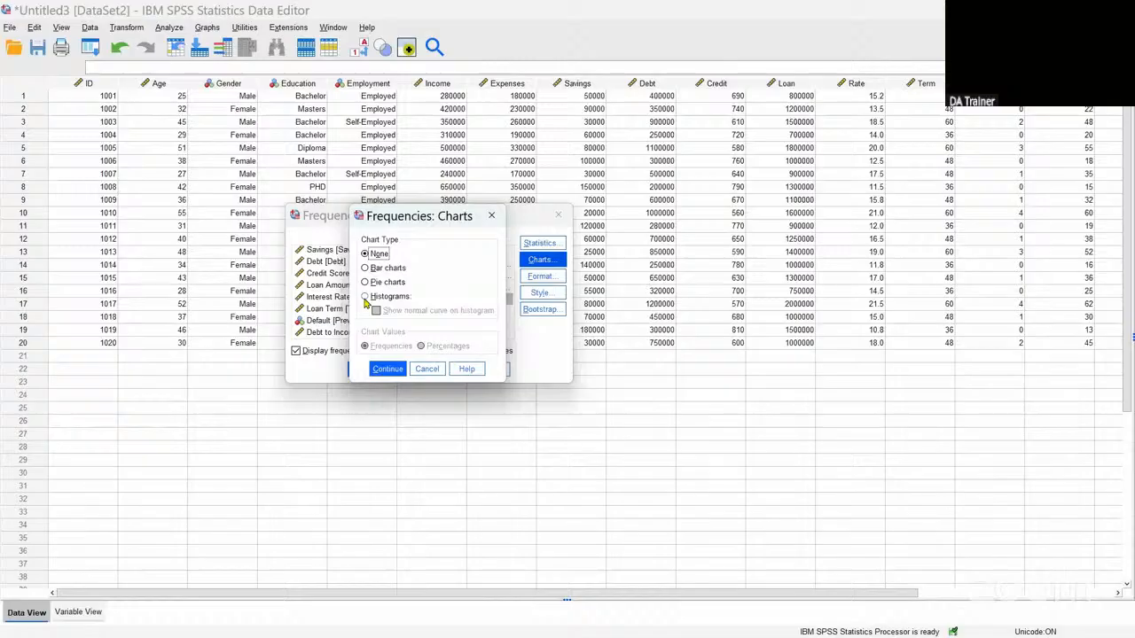
{"action": "left_click", "coordinate": [365, 298]}
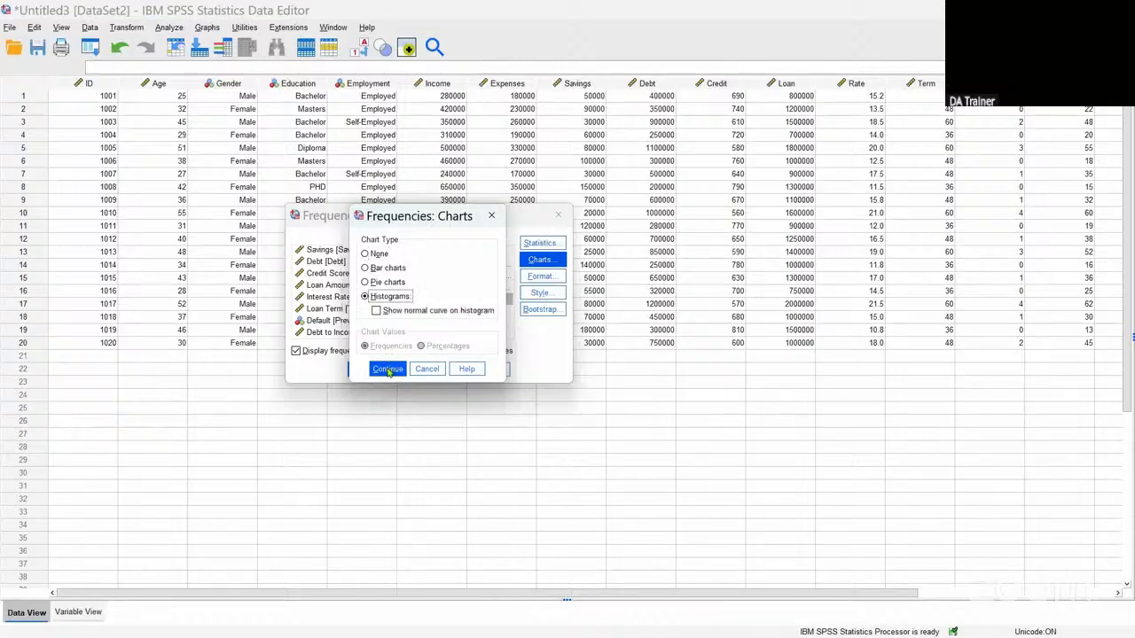
{"action": "left_click", "coordinate": [388, 371]}
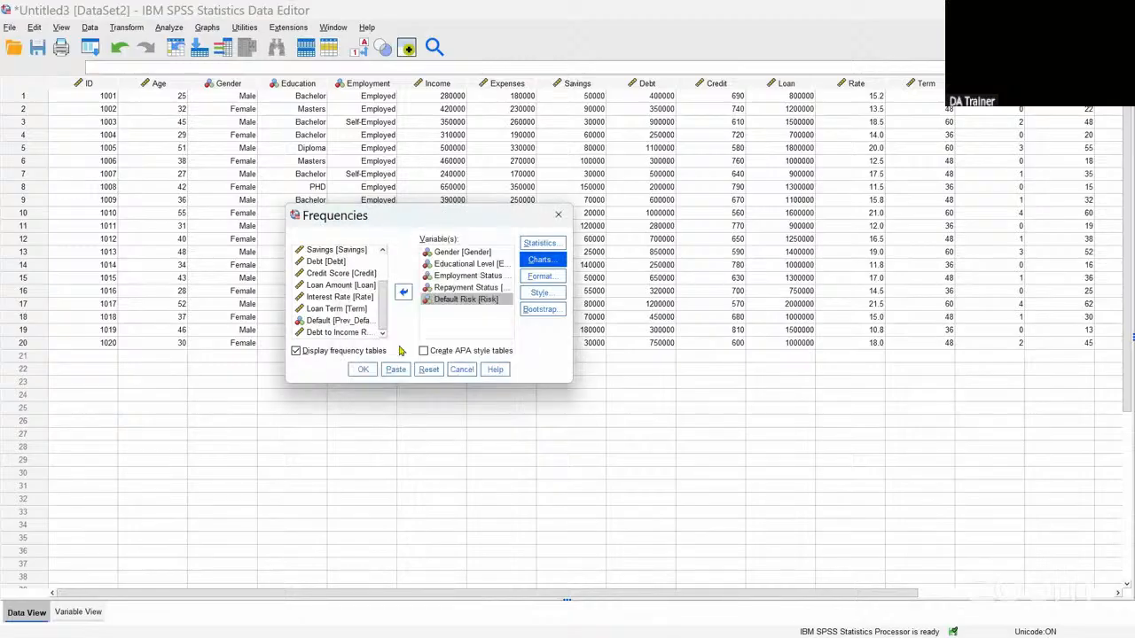
{"action": "left_click", "coordinate": [361, 371]}
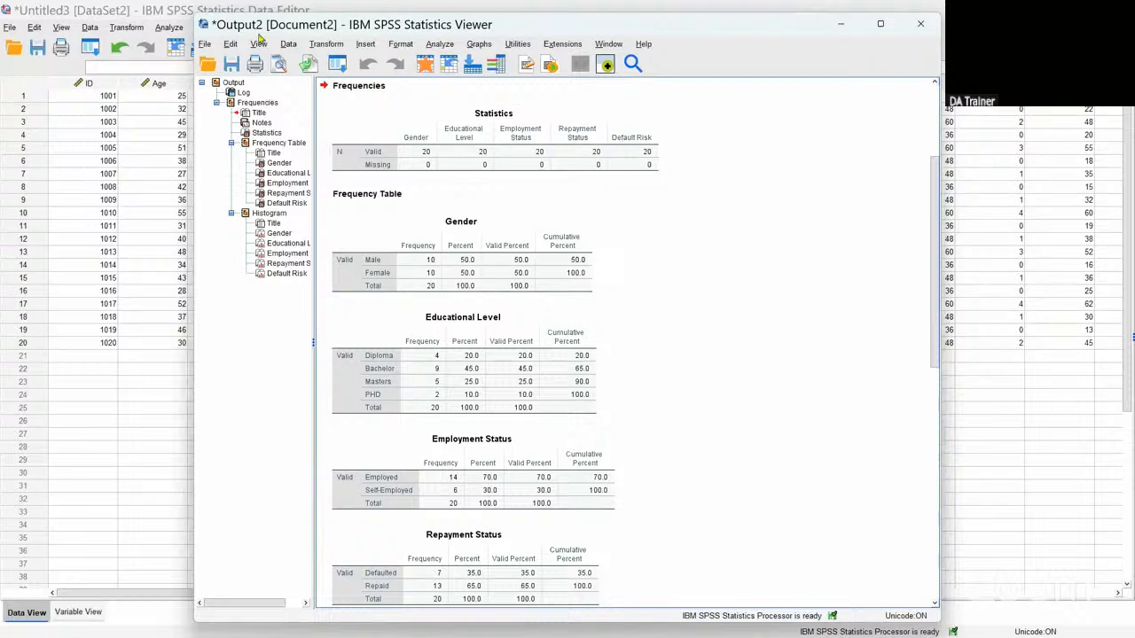
Step: Return to the dataset and look over its variable columns, including Debt, Term and Prev_Default
{"action": "left_click", "coordinate": [142, 135]}
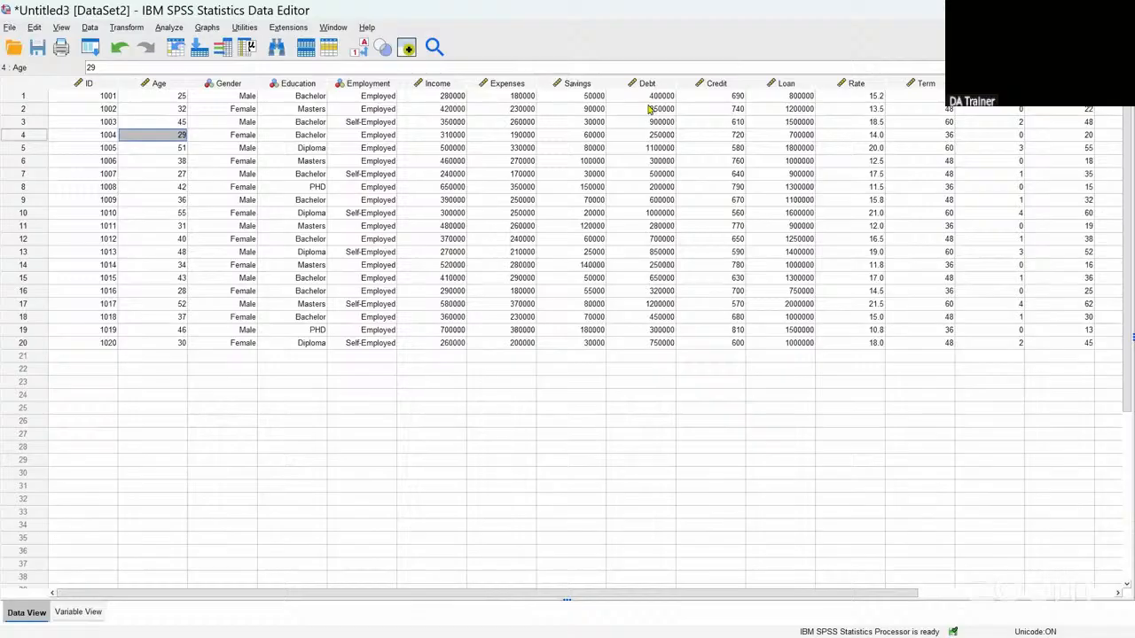
{"action": "mouse_move", "coordinate": [661, 90]}
{"action": "mouse_move", "coordinate": [926, 87]}
{"action": "left_click_drag", "start_coordinate": [864, 595], "coordinate": [1043, 530]}
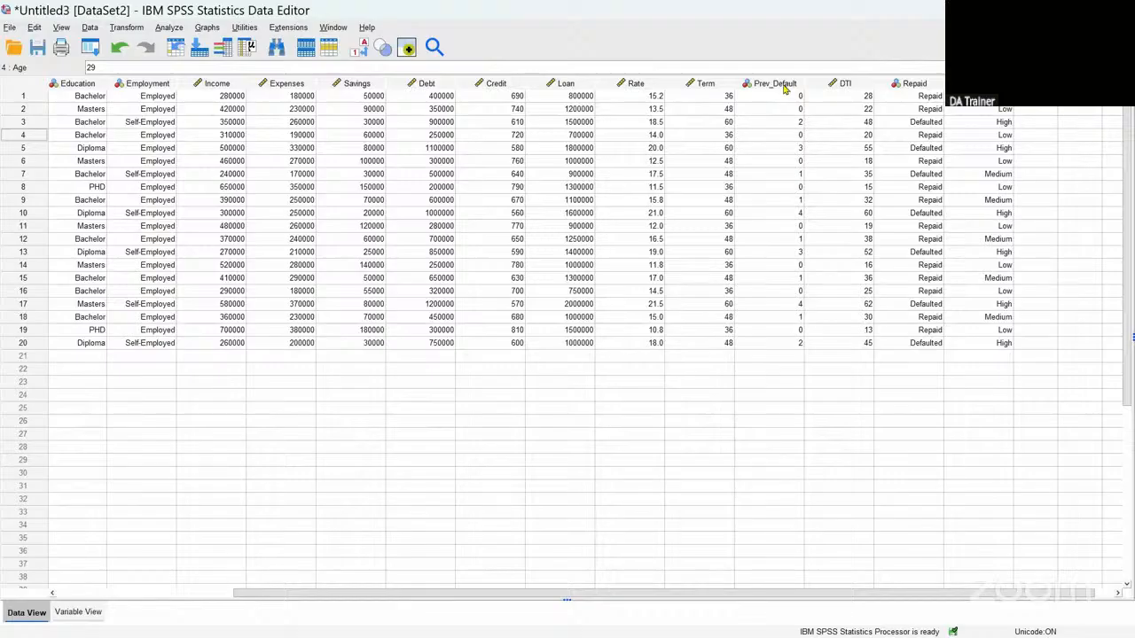
{"action": "mouse_move", "coordinate": [783, 89]}
Step: Bring the output document back up and examine the Statistics summary and the Educational Level frequency table
{"action": "mouse_move", "coordinate": [659, 624]}
{"action": "mouse_move", "coordinate": [714, 625]}
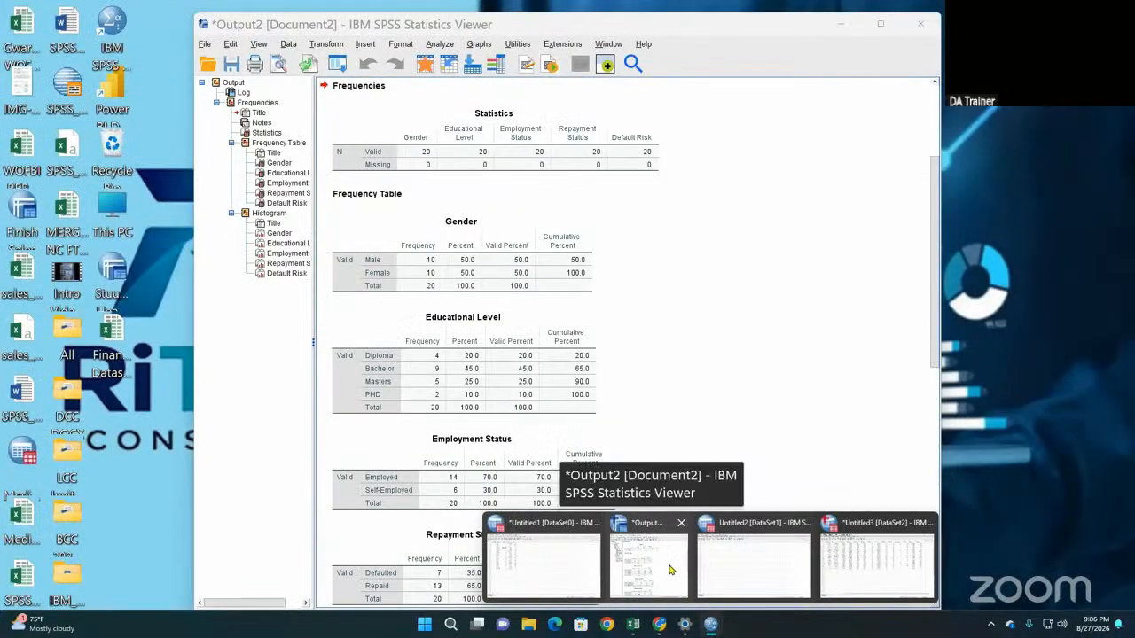
{"action": "left_click", "coordinate": [671, 570]}
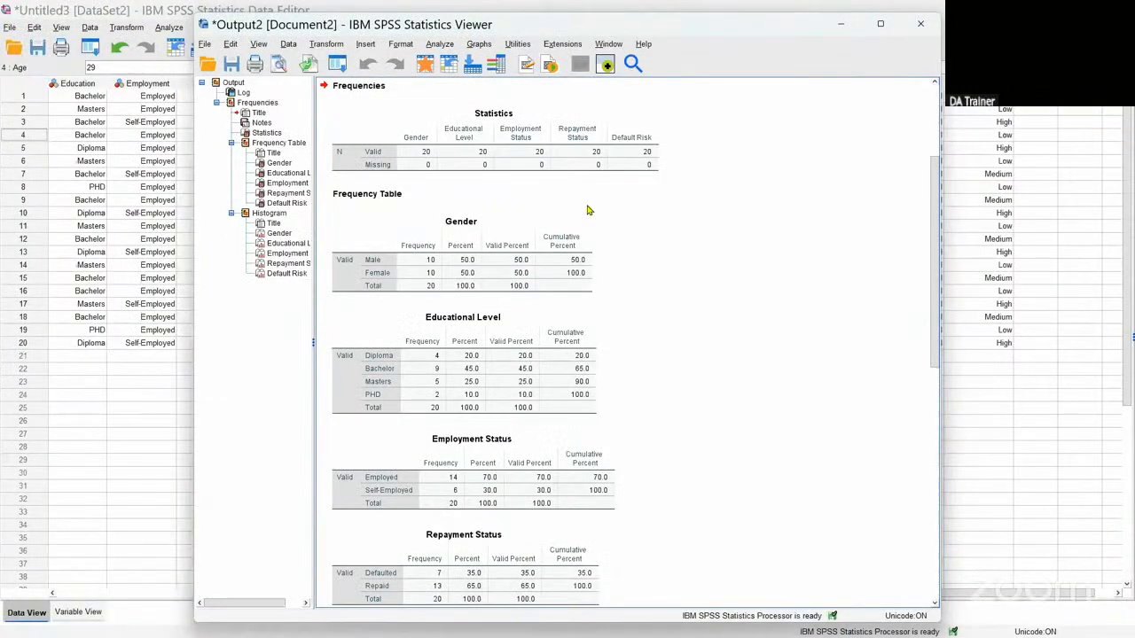
{"action": "left_click", "coordinate": [466, 138]}
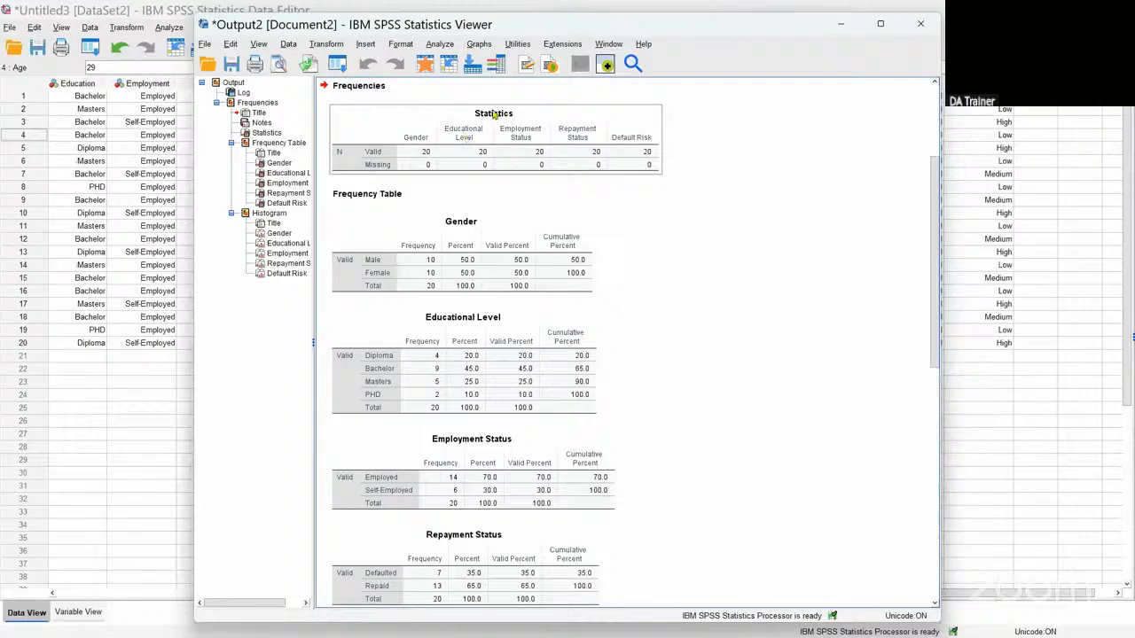
{"action": "left_click", "coordinate": [498, 377]}
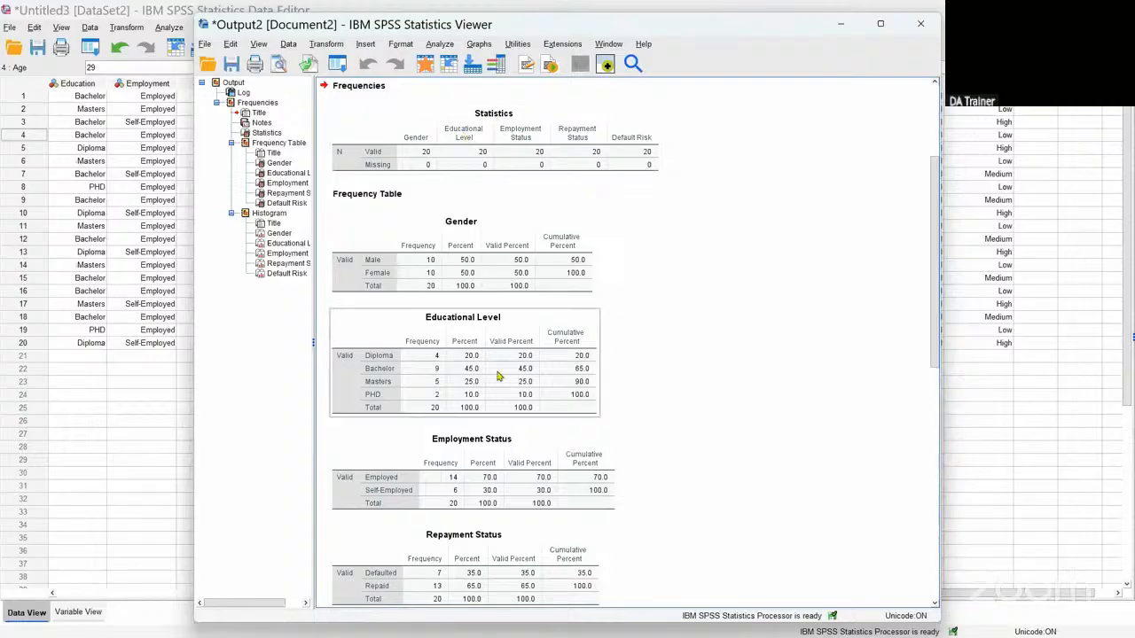
Step: Examine the Employment Status, Repayment Status and Default Risk frequency tables and the Gender histogram
{"action": "scroll", "coordinate": [496, 385], "scroll_direction": "down", "scroll_amount": 3}
{"action": "left_click", "coordinate": [495, 385]}
{"action": "left_click", "coordinate": [487, 252]}
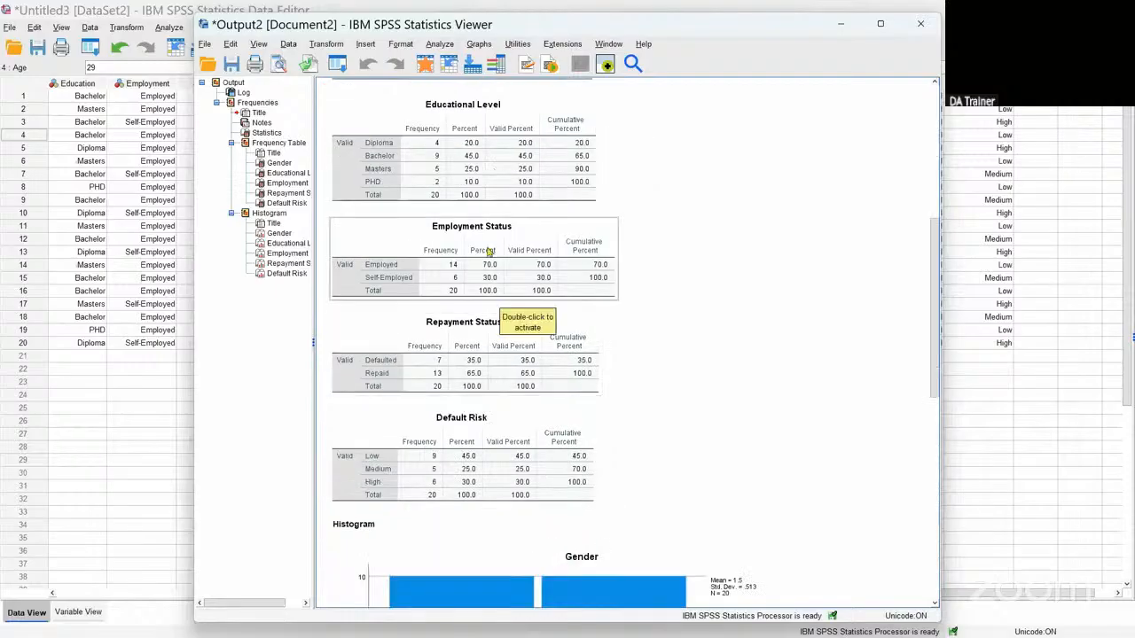
{"action": "scroll", "coordinate": [483, 268], "scroll_direction": "down", "scroll_amount": 2}
{"action": "left_click", "coordinate": [484, 268]}
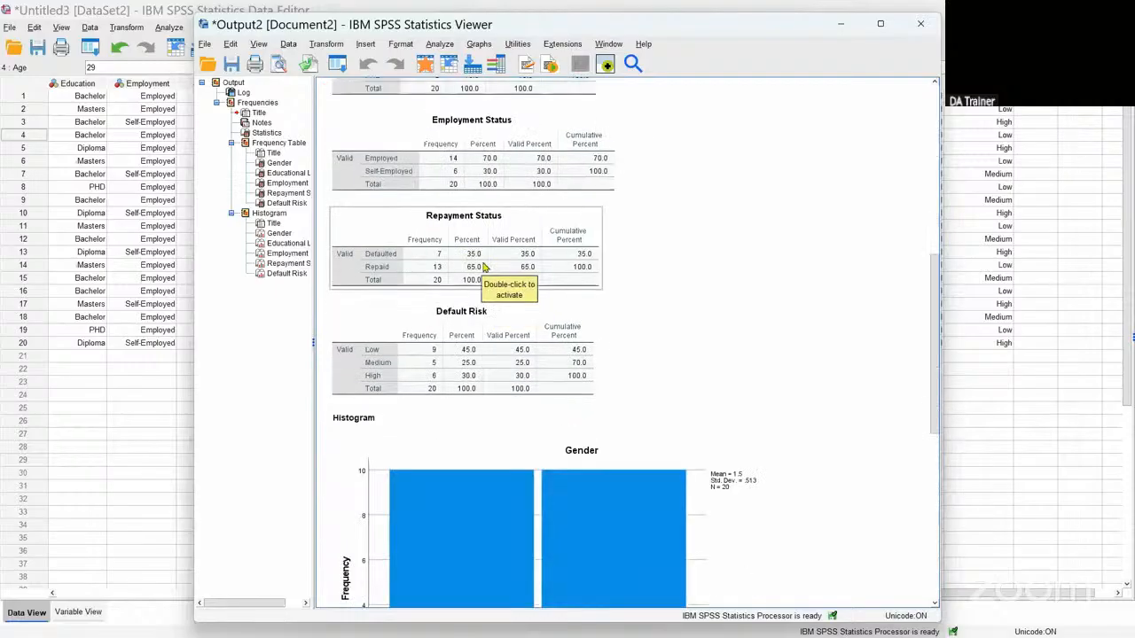
{"action": "left_click", "coordinate": [514, 393]}
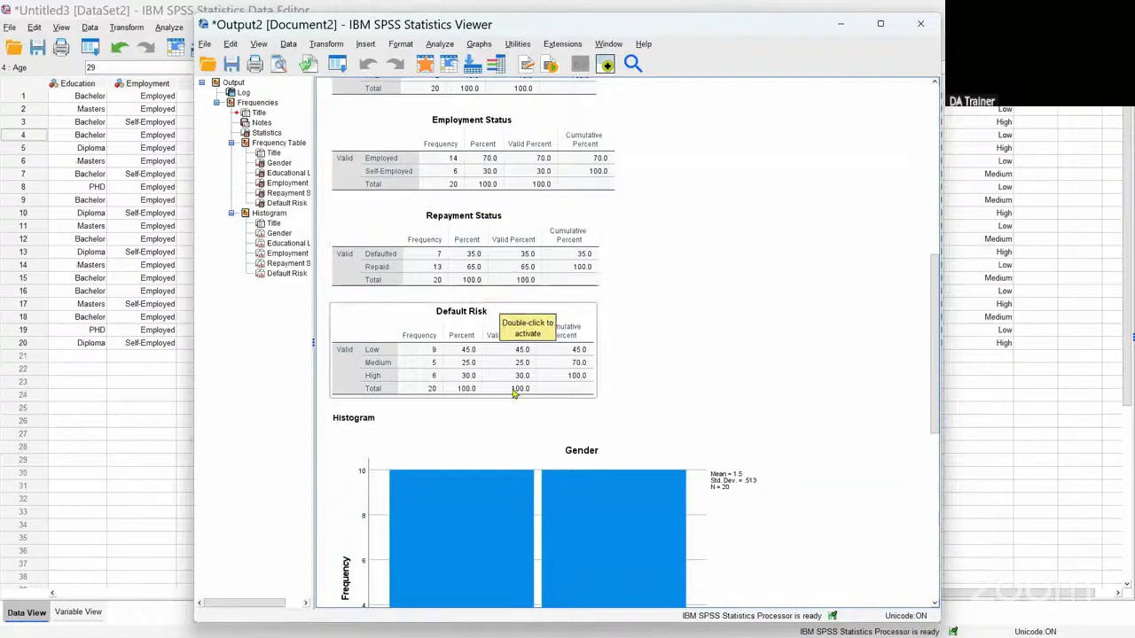
{"action": "scroll", "coordinate": [537, 374], "scroll_direction": "down", "scroll_amount": 4}
{"action": "left_click", "coordinate": [538, 373]}
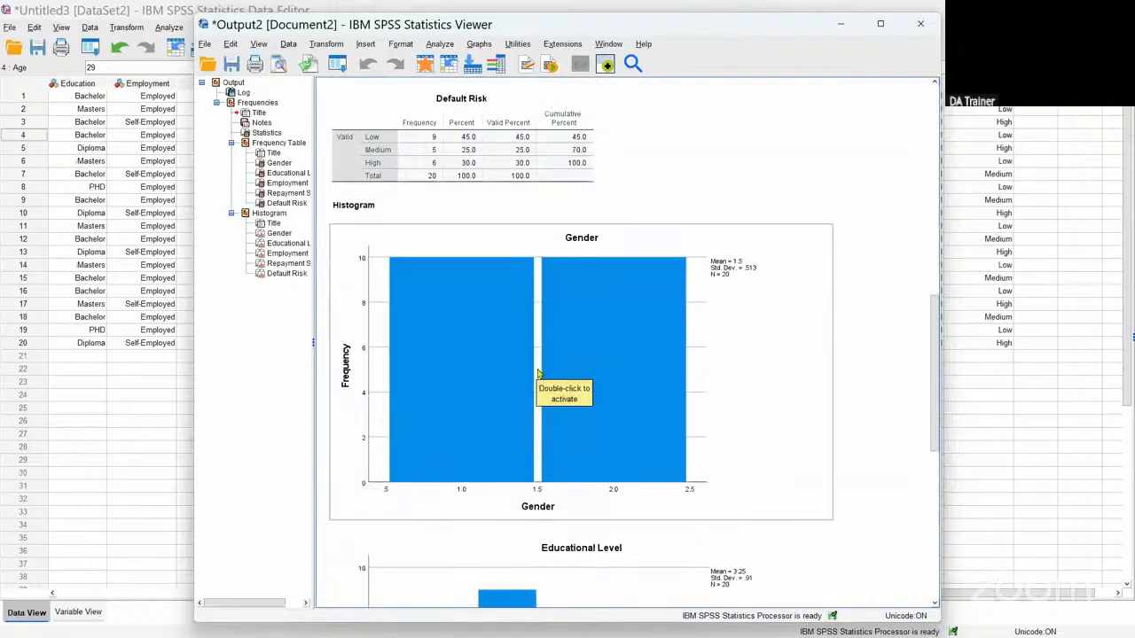
{"action": "scroll", "coordinate": [537, 373], "scroll_direction": "down", "scroll_amount": 1}
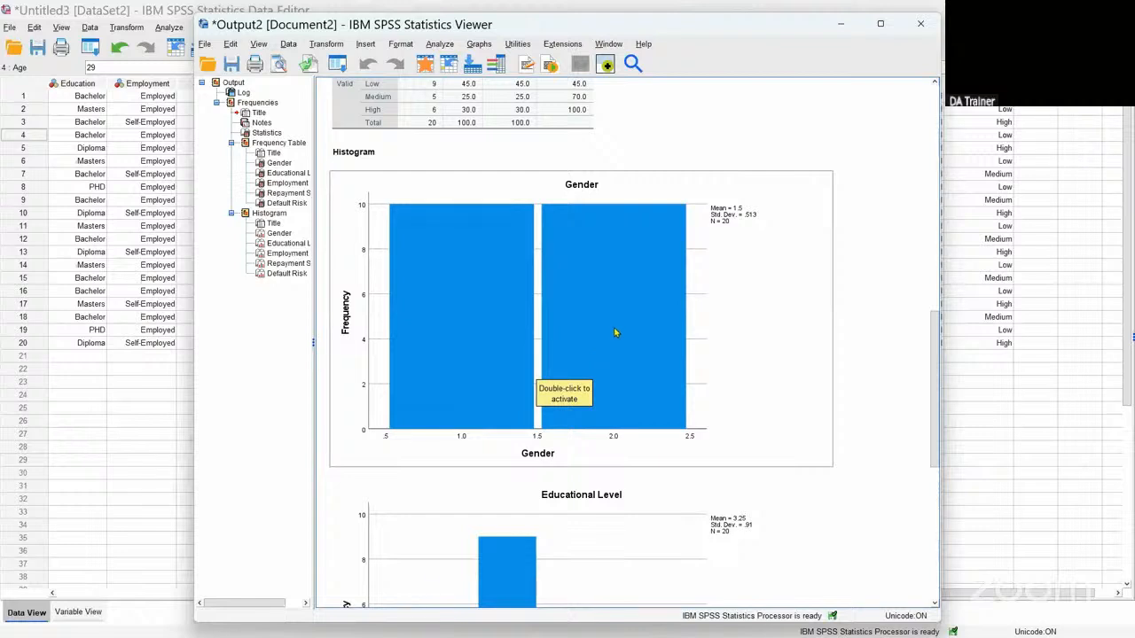
Step: Review the frequency tables again from Gender to Default Risk and examine the Educational Level histogram
{"action": "scroll", "coordinate": [617, 332], "scroll_direction": "up", "scroll_amount": 10}
{"action": "scroll", "coordinate": [618, 333], "scroll_direction": "up", "scroll_amount": 2}
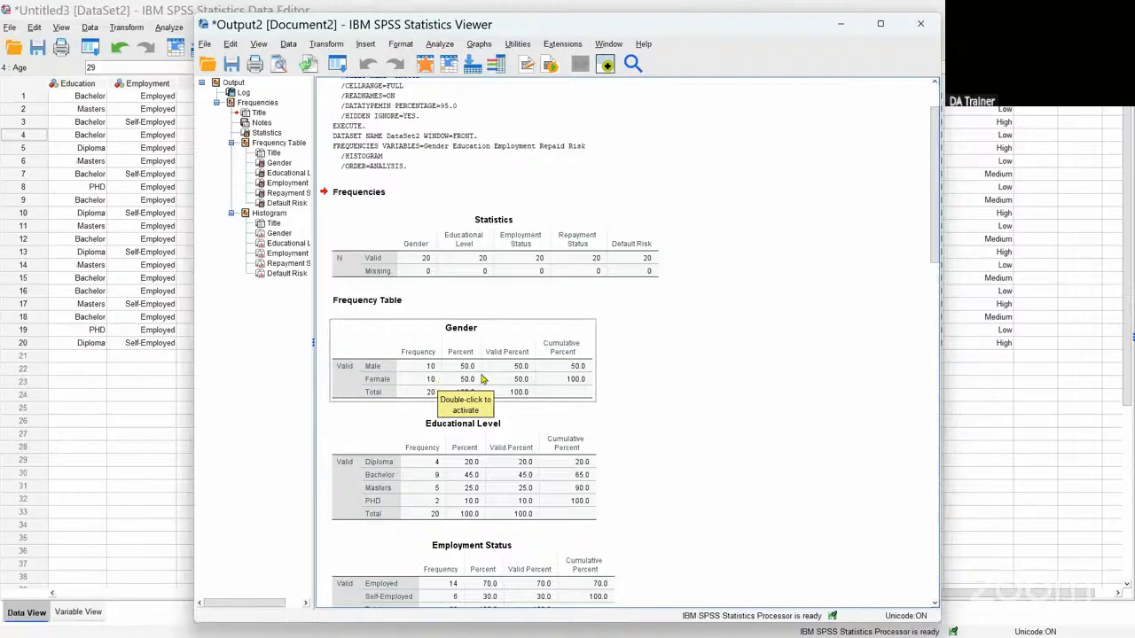
{"action": "scroll", "coordinate": [484, 377], "scroll_direction": "down", "scroll_amount": 3}
{"action": "scroll", "coordinate": [486, 374], "scroll_direction": "down", "scroll_amount": 6}
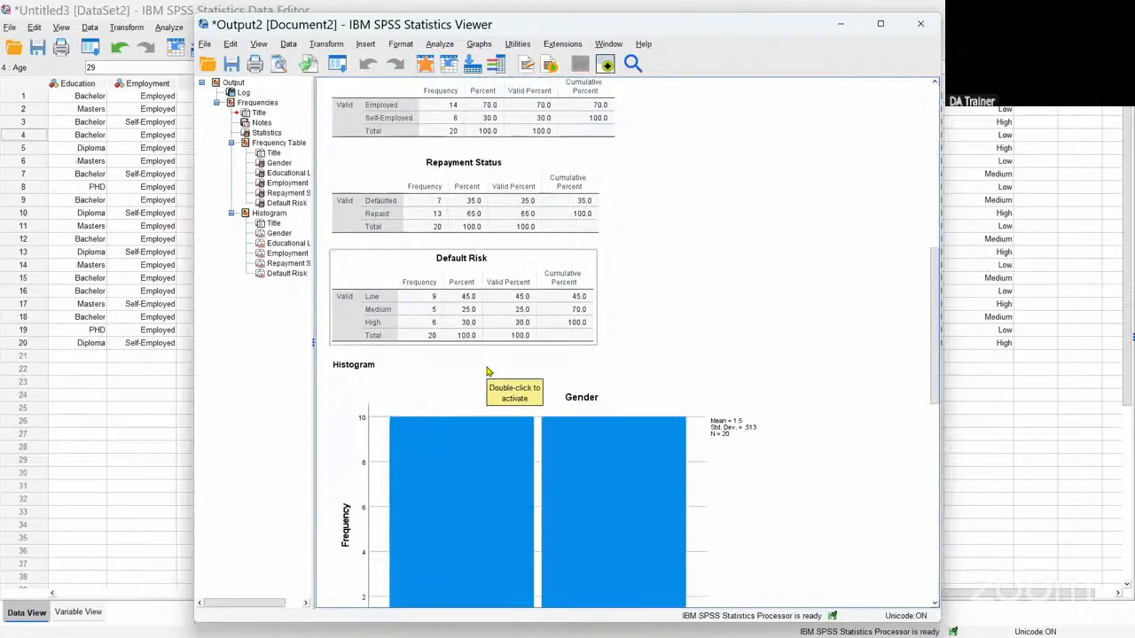
{"action": "scroll", "coordinate": [489, 368], "scroll_direction": "down", "scroll_amount": 8}
{"action": "scroll", "coordinate": [490, 366], "scroll_direction": "down", "scroll_amount": 2}
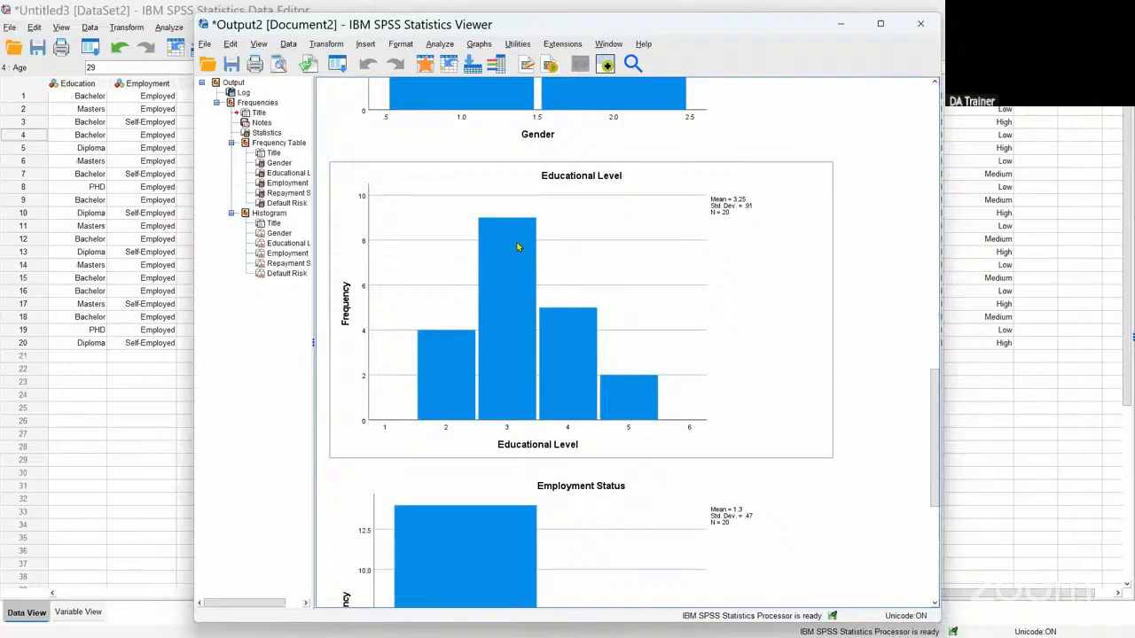
{"action": "left_click", "coordinate": [506, 274]}
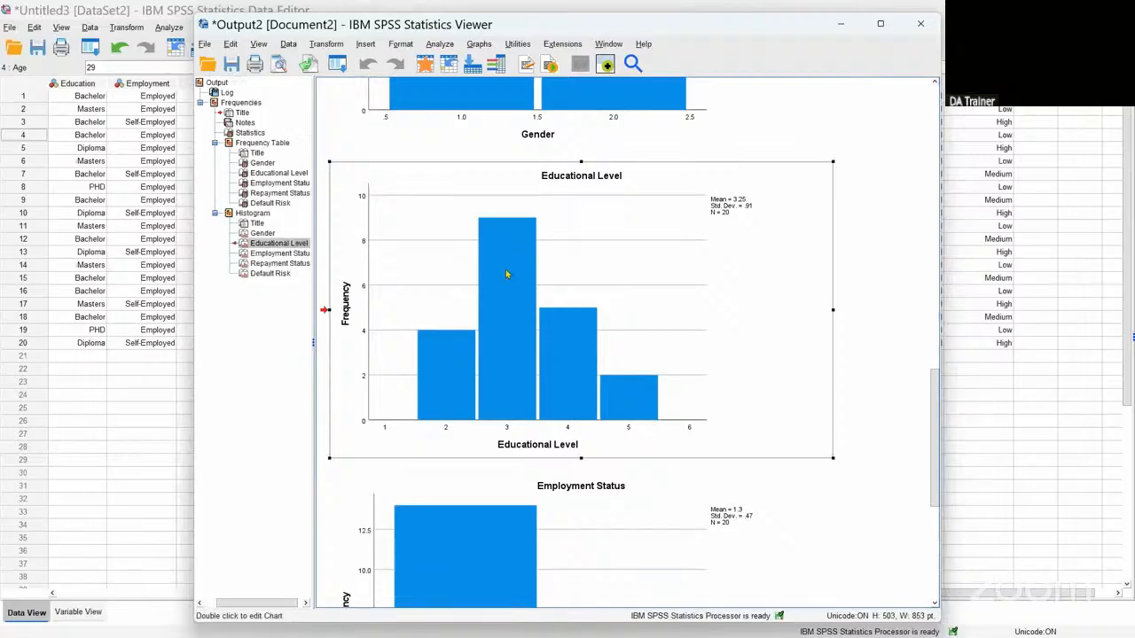
Step: Hide the Educational Level histogram in the output and show it again
{"action": "double_click", "coordinate": [243, 246]}
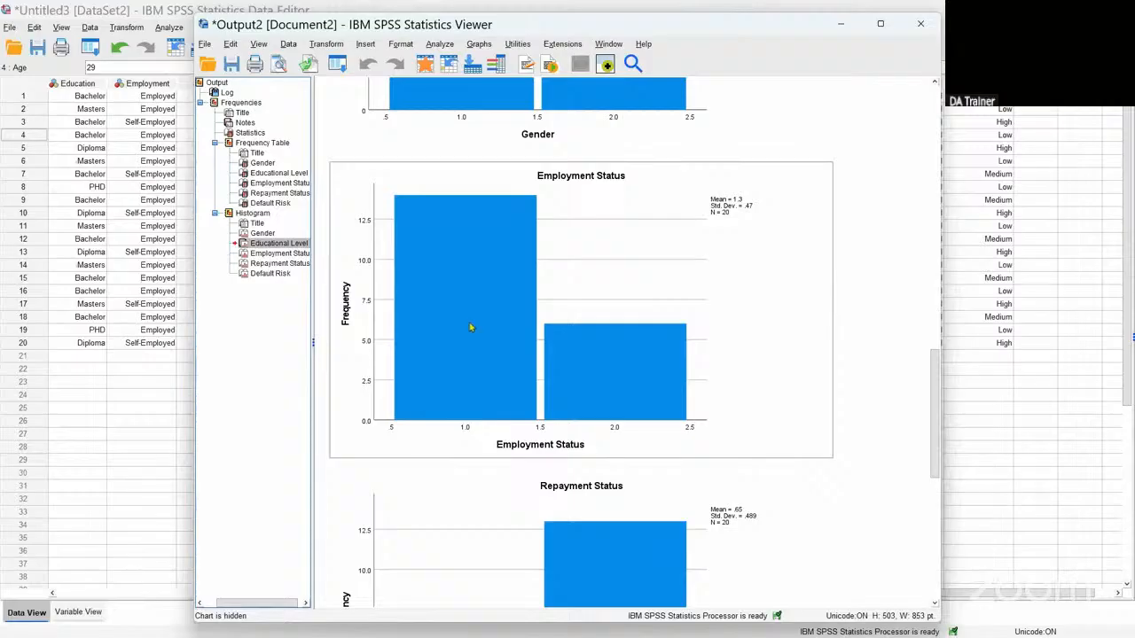
{"action": "scroll", "coordinate": [450, 294], "scroll_direction": "down", "scroll_amount": 5}
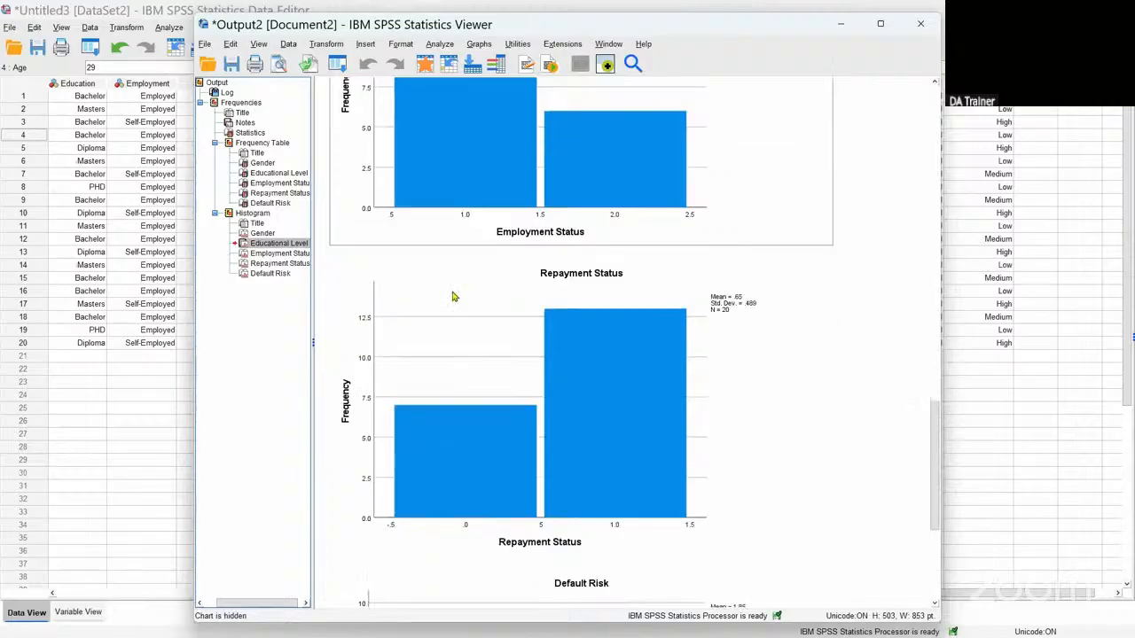
{"action": "scroll", "coordinate": [452, 296], "scroll_direction": "up", "scroll_amount": 3}
{"action": "left_click", "coordinate": [244, 245]}
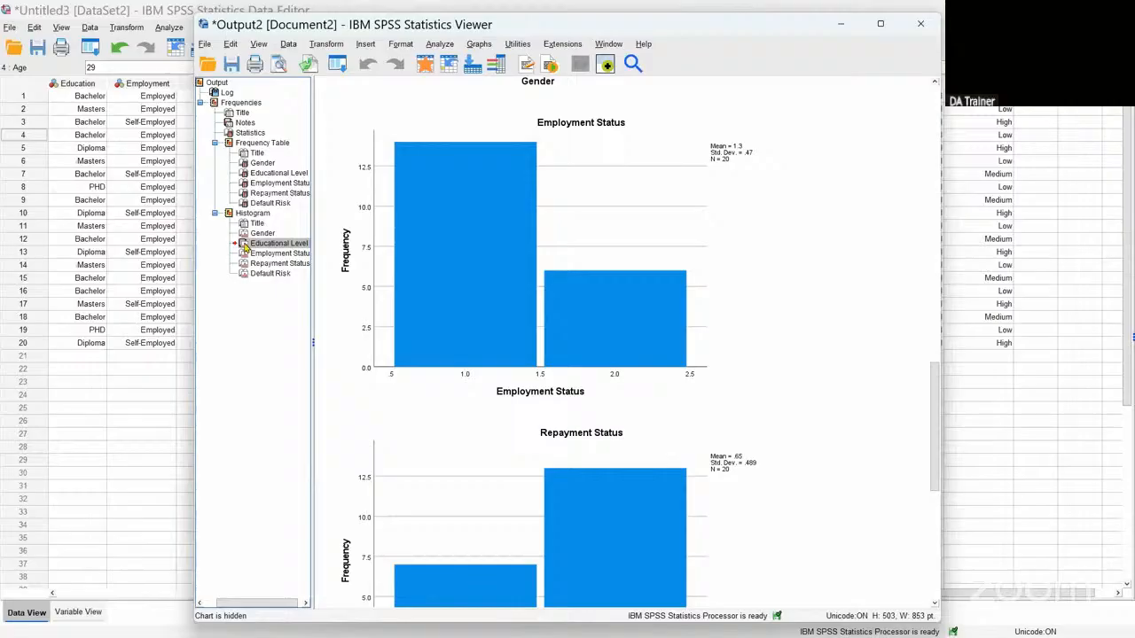
{"action": "double_click", "coordinate": [243, 245]}
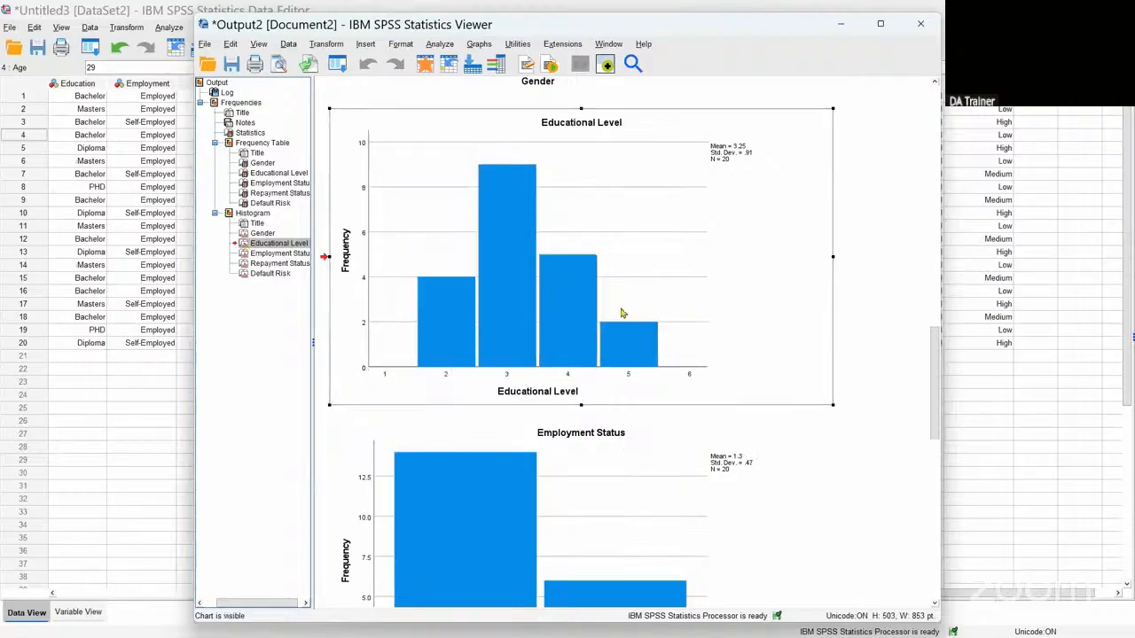
{"action": "right_click", "coordinate": [519, 216]}
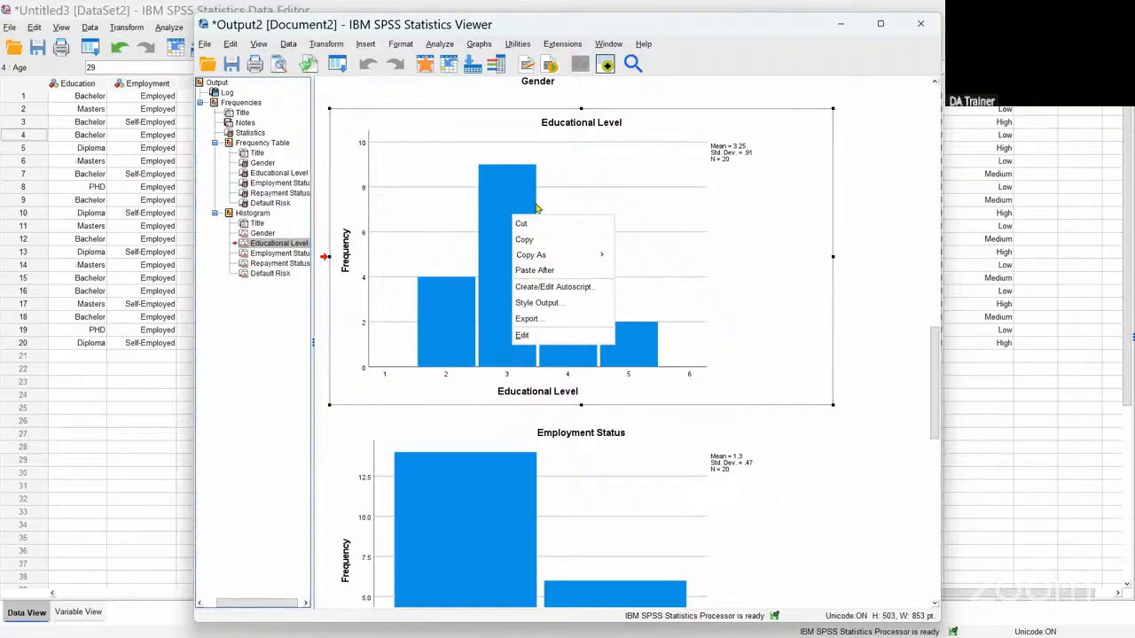
{"action": "mouse_move", "coordinate": [567, 254]}
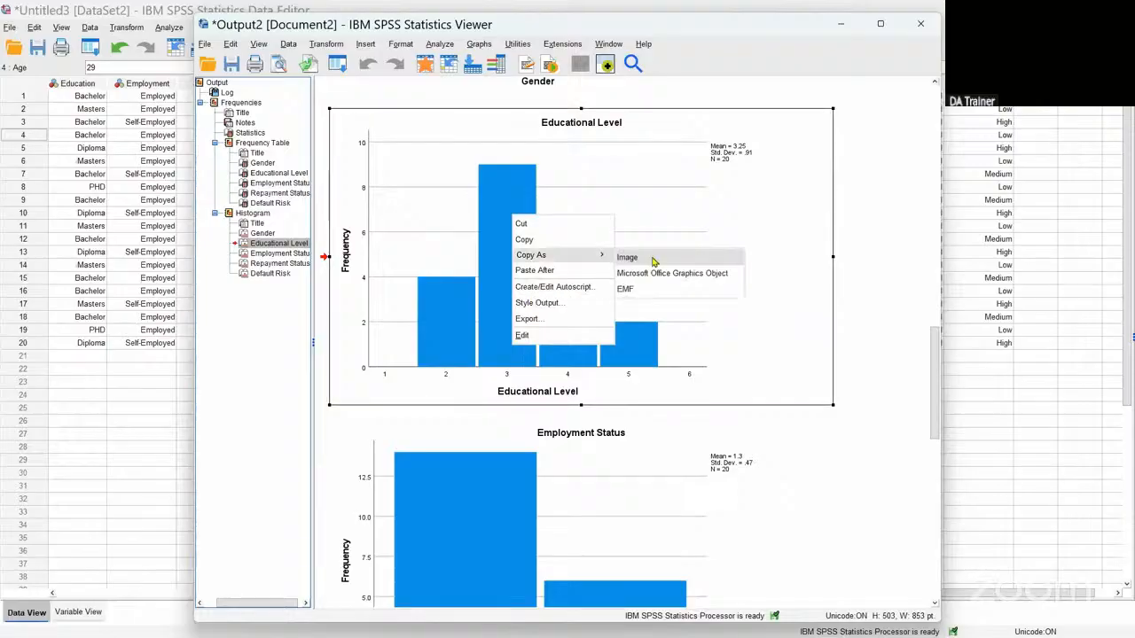
{"action": "left_click", "coordinate": [661, 210]}
Step: Compare the frequency tables with the Educational Level, Employment Status, Repayment Status and Default Risk histograms
{"action": "scroll", "coordinate": [533, 263], "scroll_direction": "down", "scroll_amount": 1}
{"action": "scroll", "coordinate": [533, 263], "scroll_direction": "down", "scroll_amount": 3}
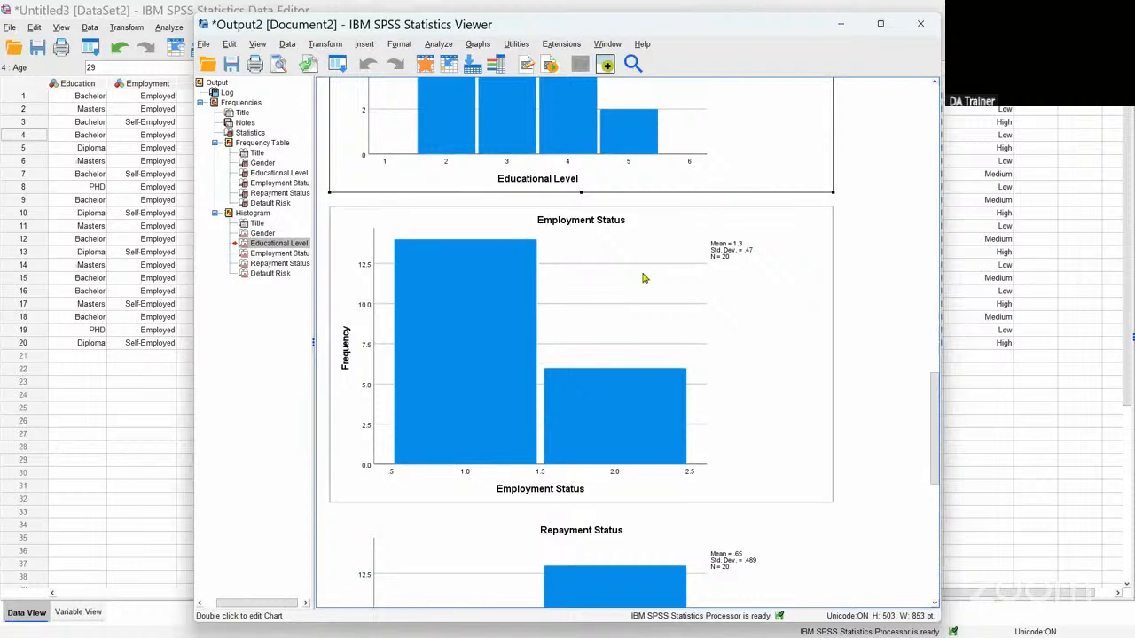
{"action": "scroll", "coordinate": [645, 278], "scroll_direction": "up", "scroll_amount": 2}
{"action": "scroll", "coordinate": [639, 268], "scroll_direction": "up", "scroll_amount": 1}
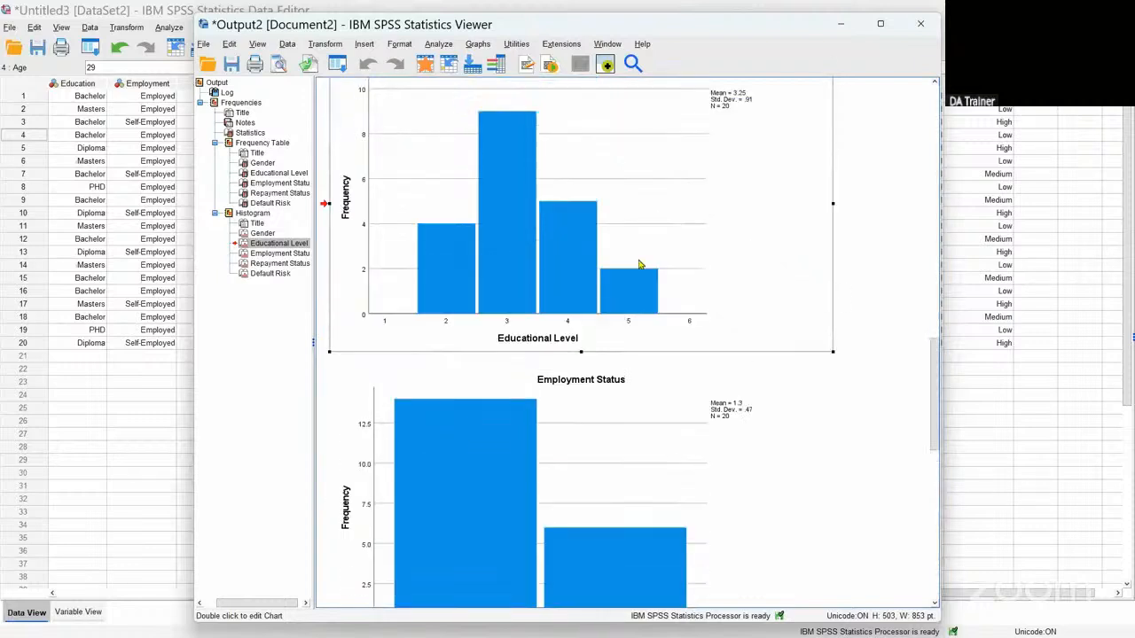
{"action": "scroll", "coordinate": [638, 264], "scroll_direction": "up", "scroll_amount": 15}
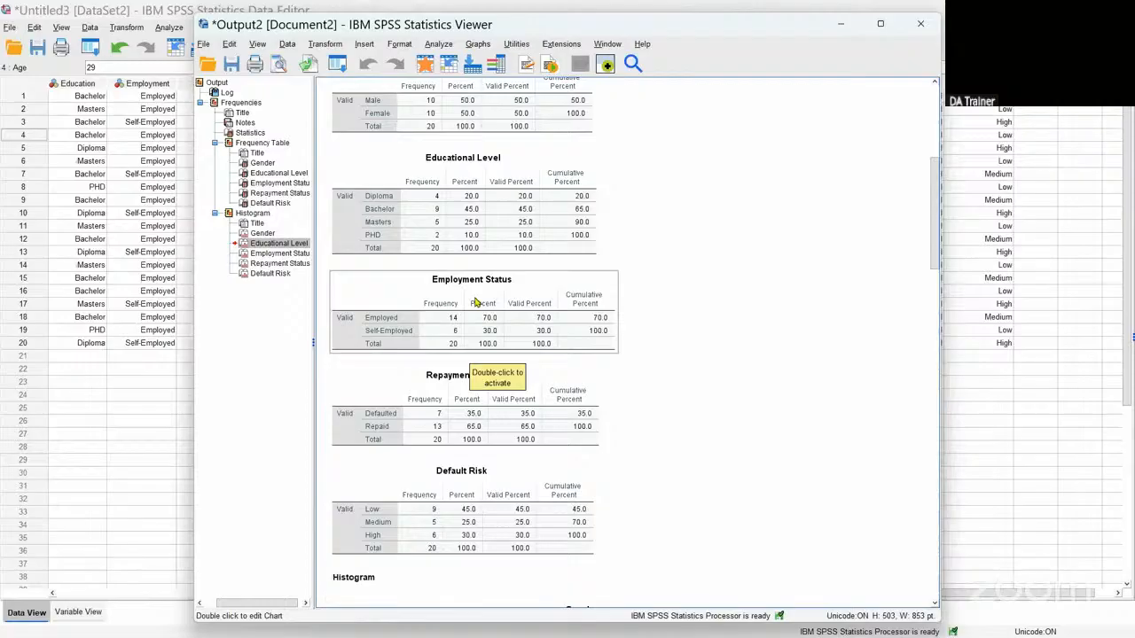
{"action": "scroll", "coordinate": [497, 368], "scroll_direction": "down", "scroll_amount": 3}
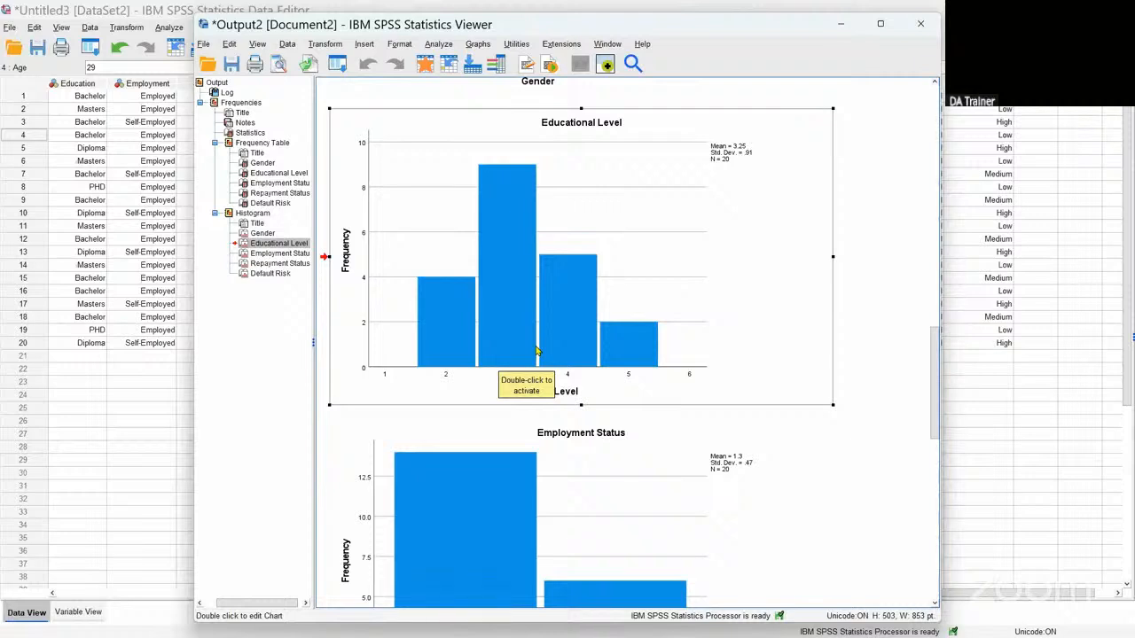
{"action": "scroll", "coordinate": [537, 350], "scroll_direction": "down", "scroll_amount": 3}
{"action": "scroll", "coordinate": [537, 348], "scroll_direction": "down", "scroll_amount": 3}
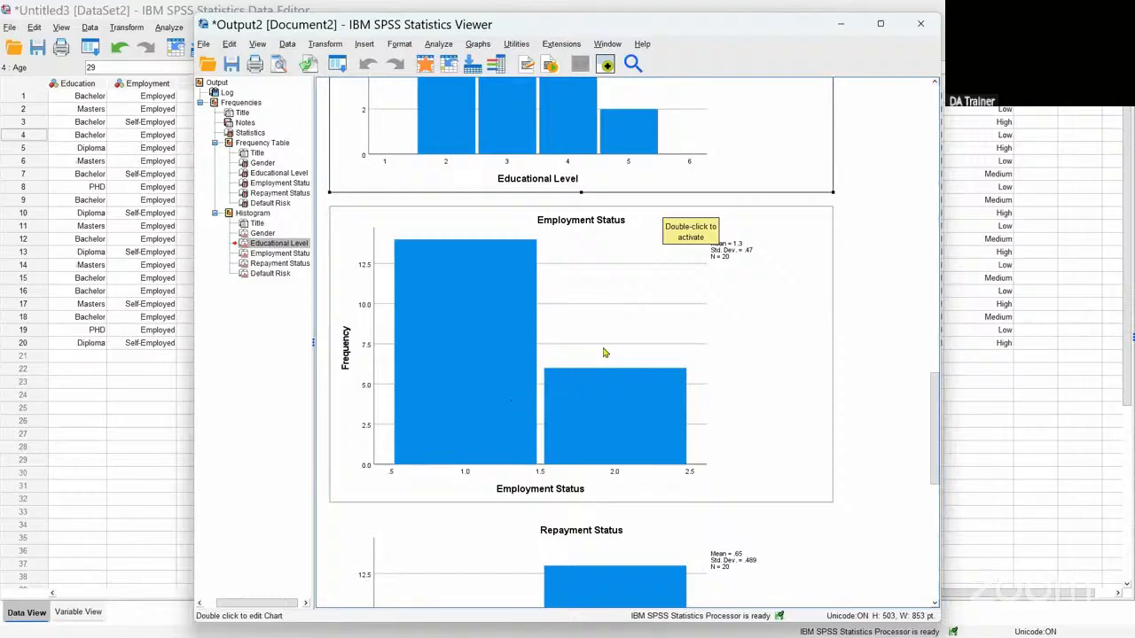
{"action": "scroll", "coordinate": [602, 366], "scroll_direction": "down", "scroll_amount": 3}
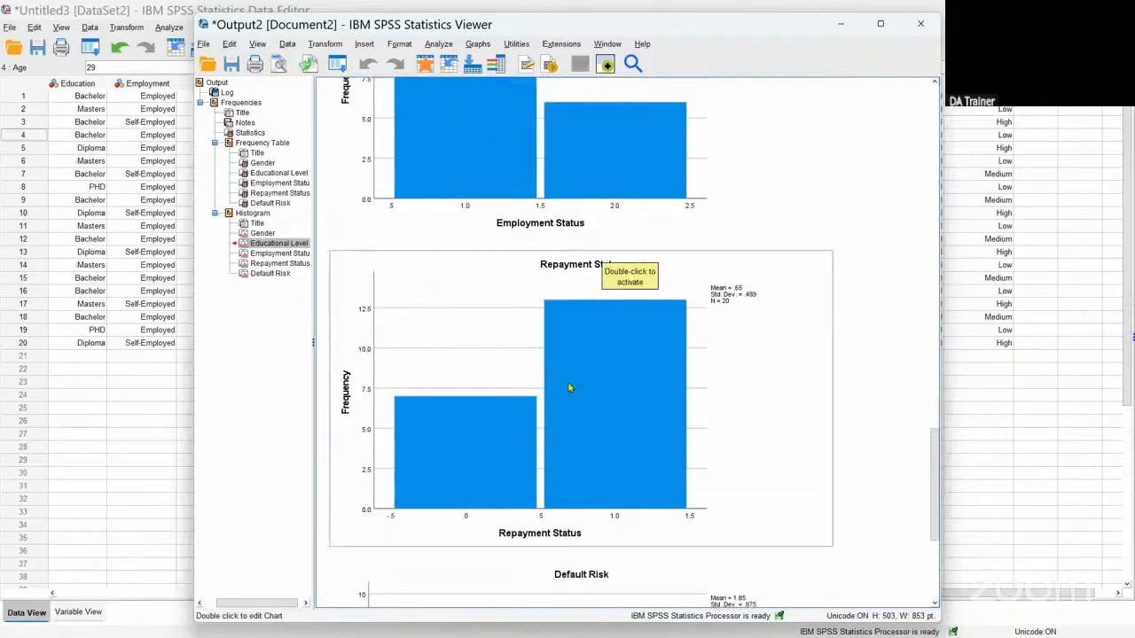
{"action": "scroll", "coordinate": [569, 387], "scroll_direction": "down", "scroll_amount": 3}
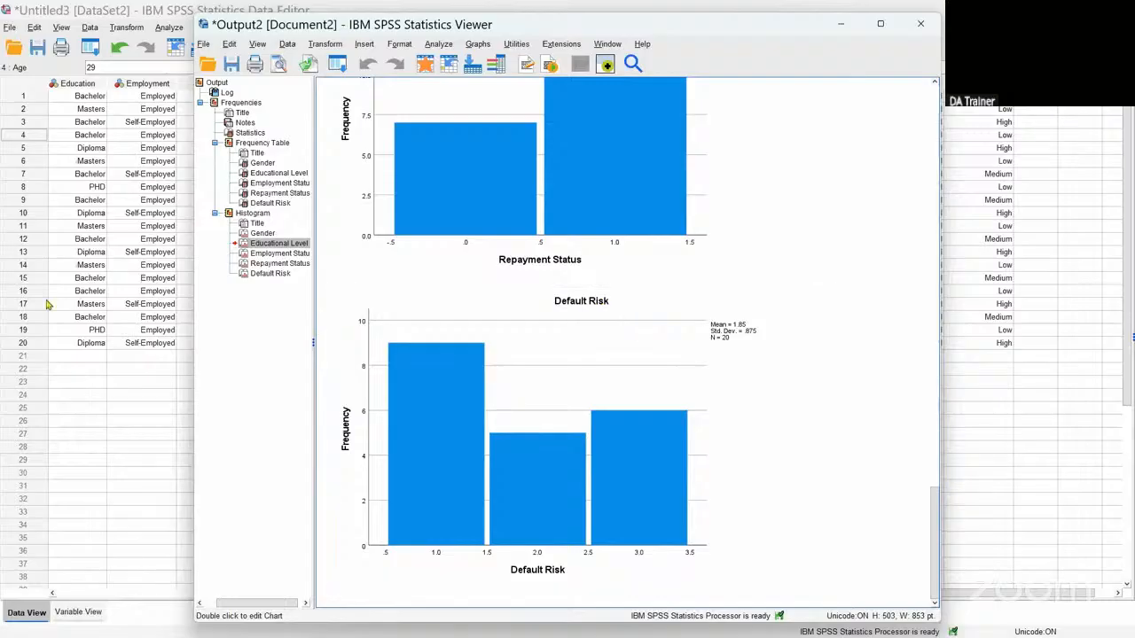
Step: Start a Descriptives analysis on the dataset and add Age and Monthly Income as variables
{"action": "left_click", "coordinate": [124, 292]}
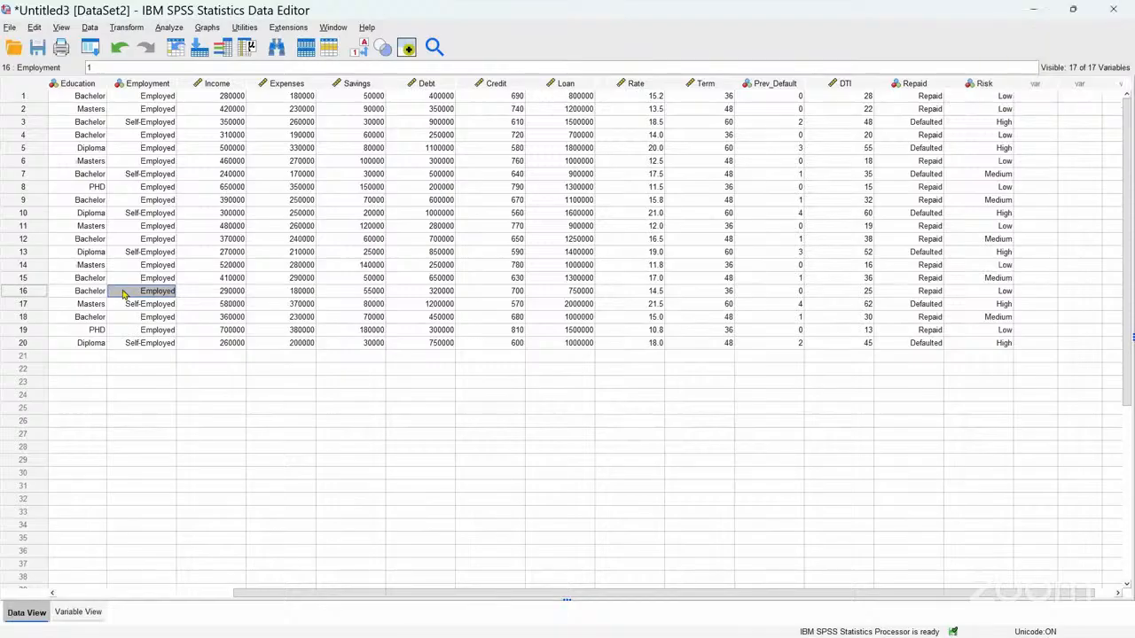
{"action": "left_click", "coordinate": [169, 29]}
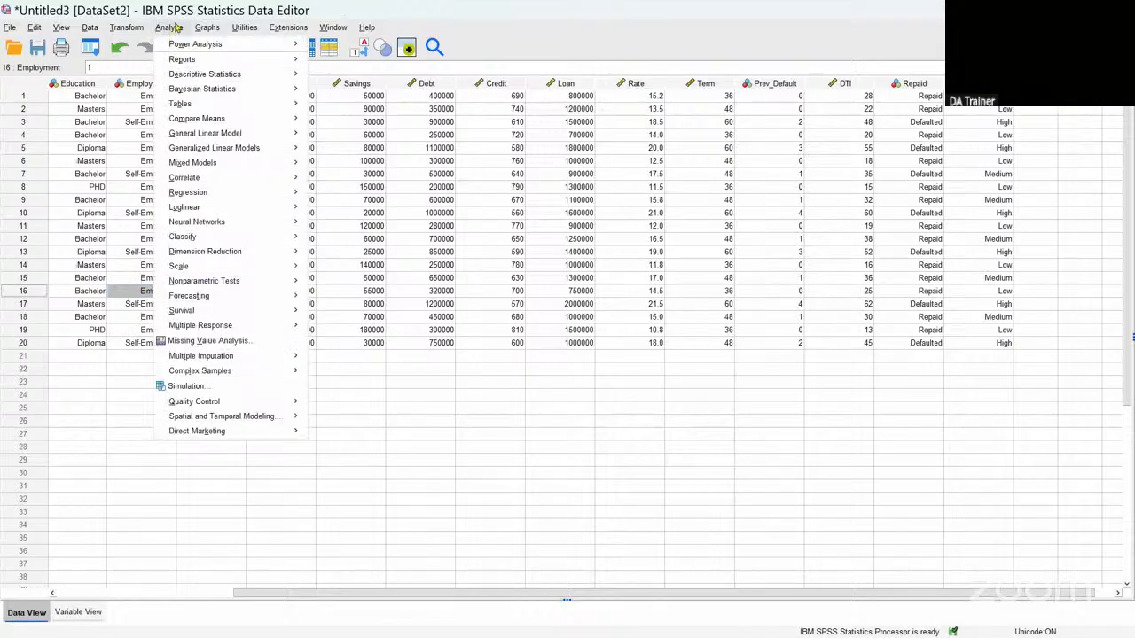
{"action": "mouse_move", "coordinate": [201, 77]}
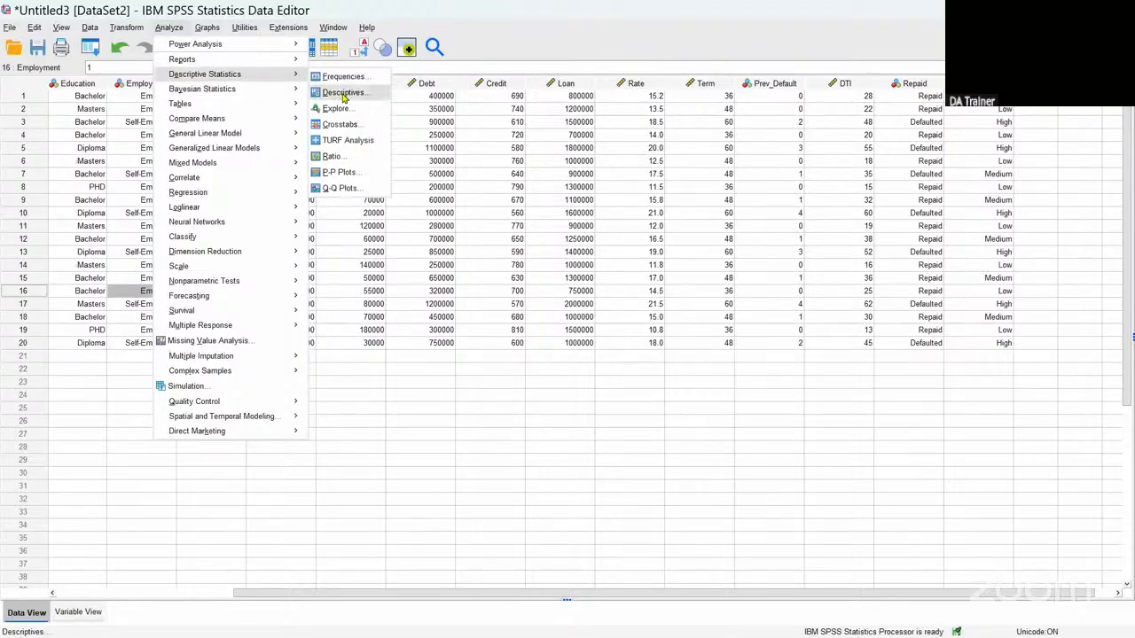
{"action": "left_click", "coordinate": [342, 92]}
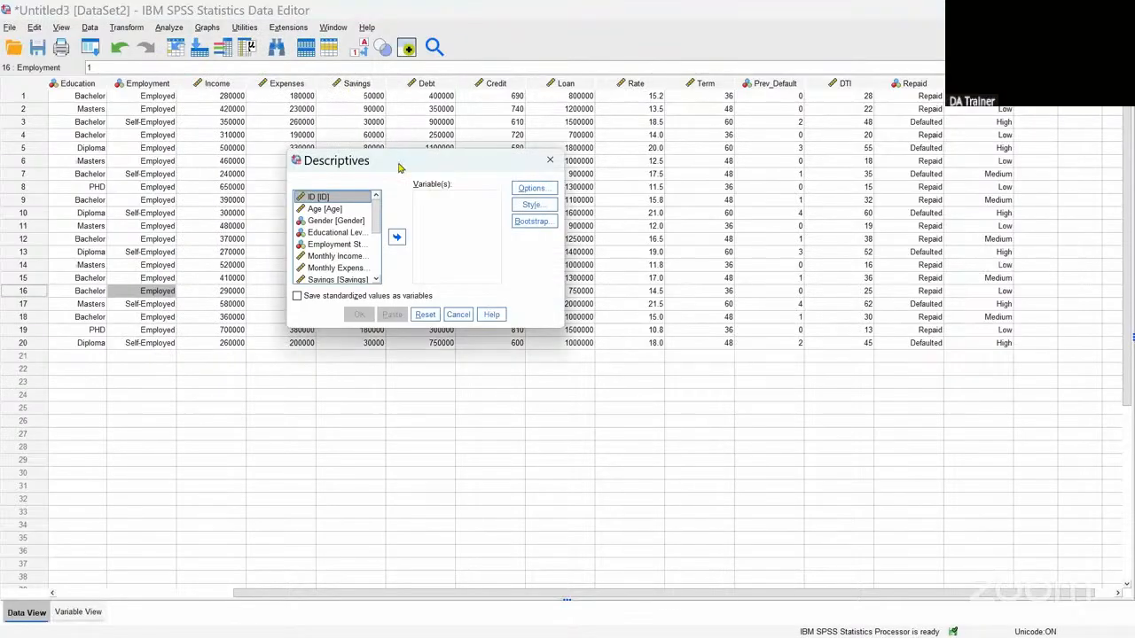
{"action": "left_click_drag", "start_coordinate": [401, 169], "coordinate": [521, 143]}
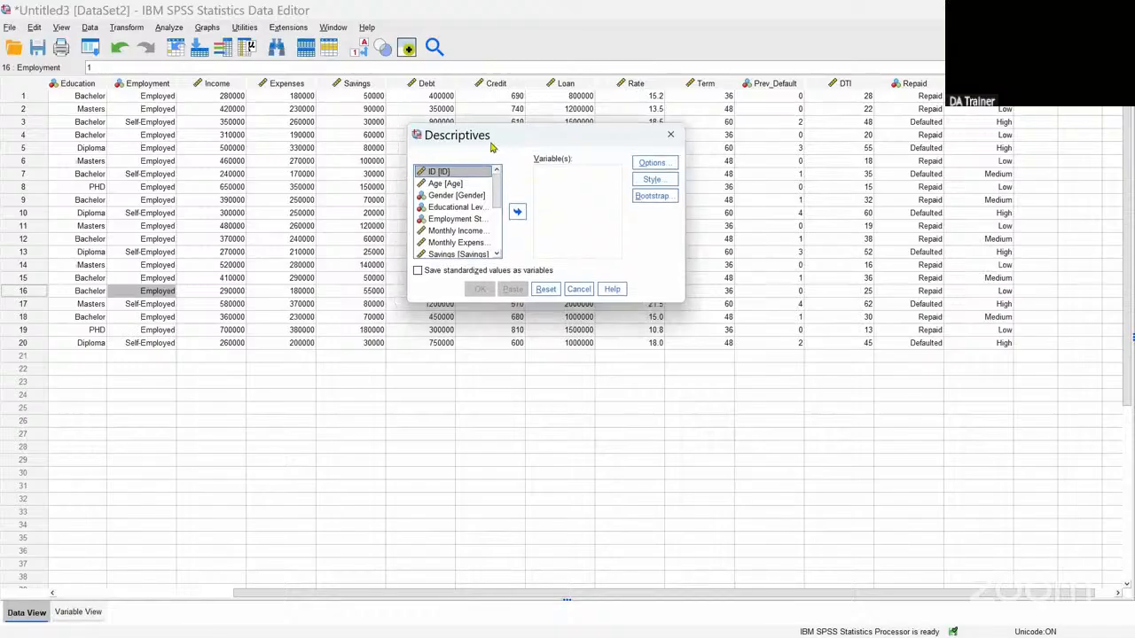
{"action": "left_click", "coordinate": [441, 185]}
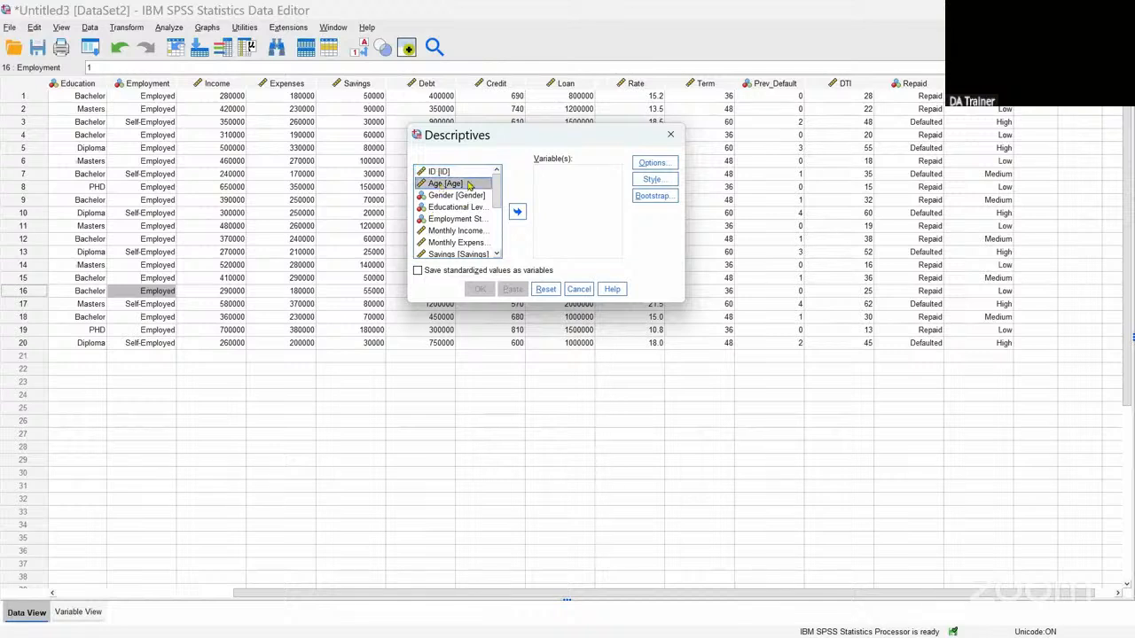
{"action": "left_click", "coordinate": [517, 211]}
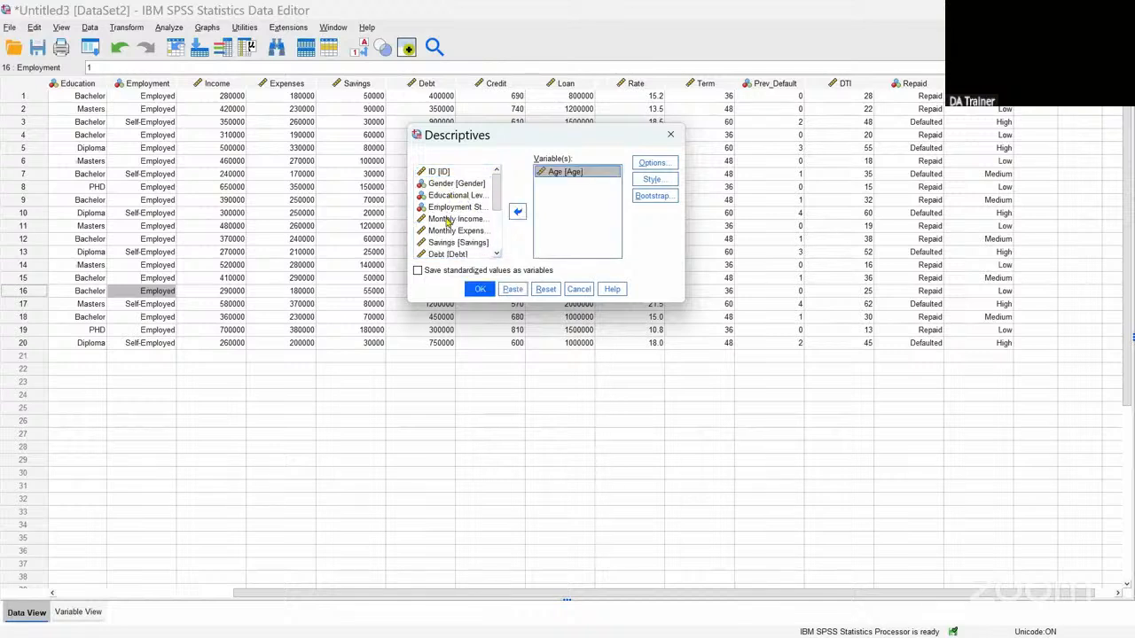
{"action": "left_click", "coordinate": [449, 219]}
{"action": "left_click", "coordinate": [518, 211]}
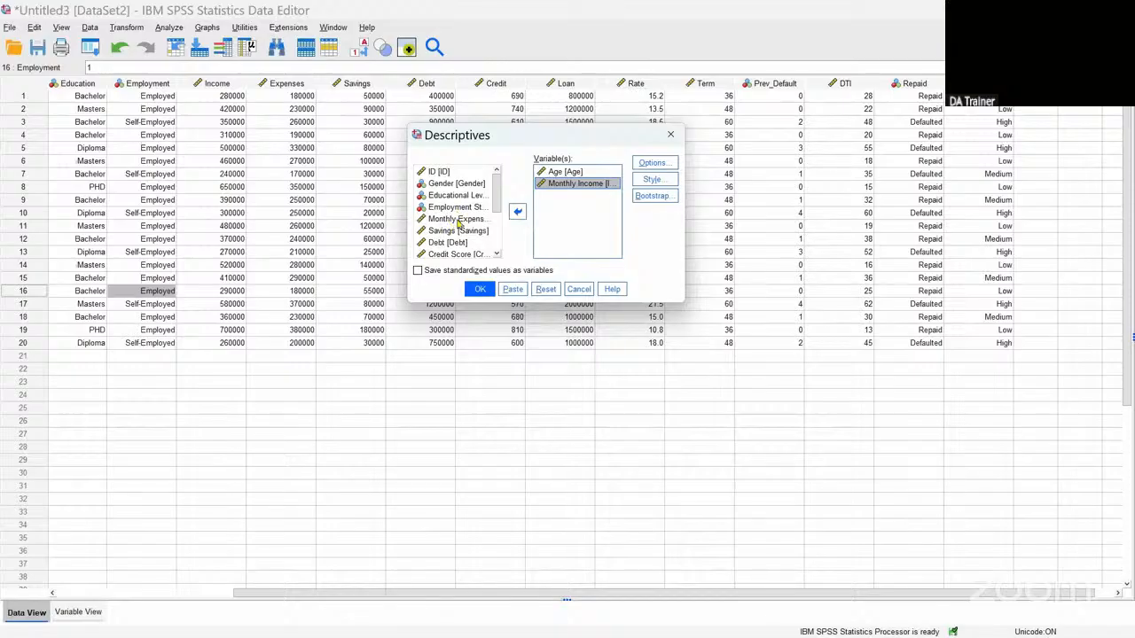
Step: Add Monthly Expenses, Savings and Debt to the variables for the Descriptives analysis
{"action": "left_click", "coordinate": [457, 219]}
{"action": "left_click", "coordinate": [517, 213]}
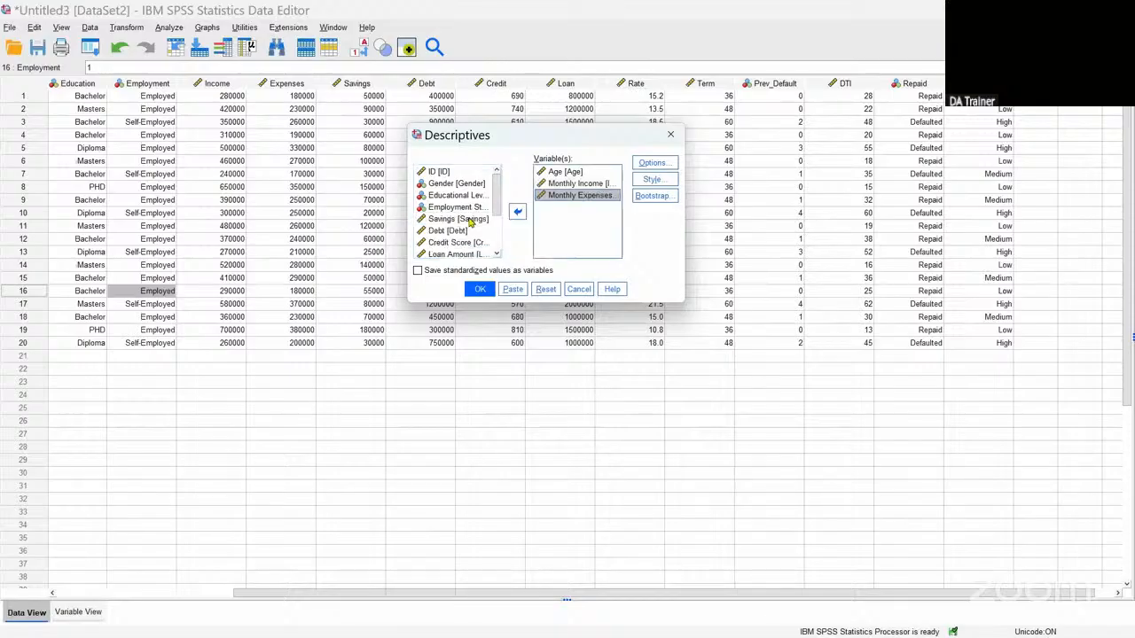
{"action": "left_click", "coordinate": [455, 220]}
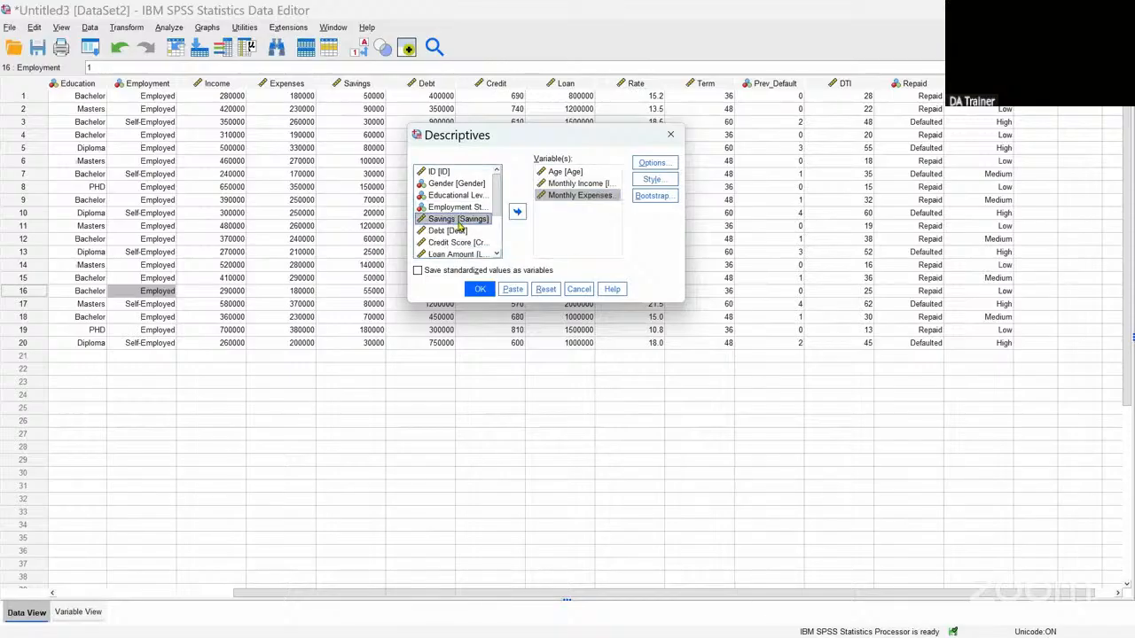
{"action": "left_click", "coordinate": [517, 211]}
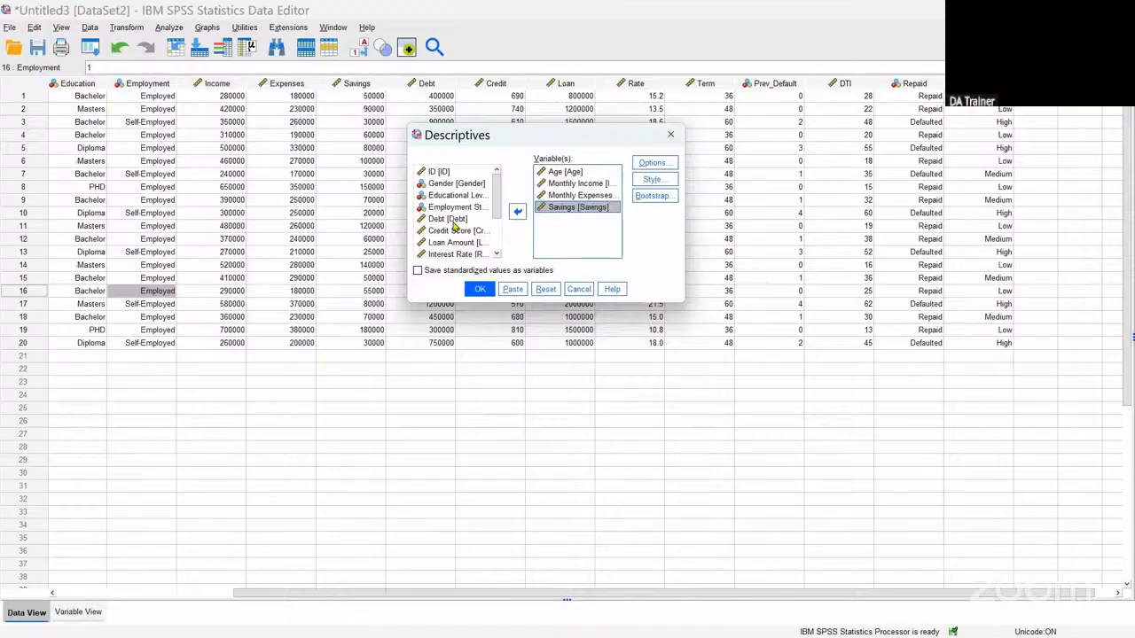
{"action": "left_click", "coordinate": [516, 211]}
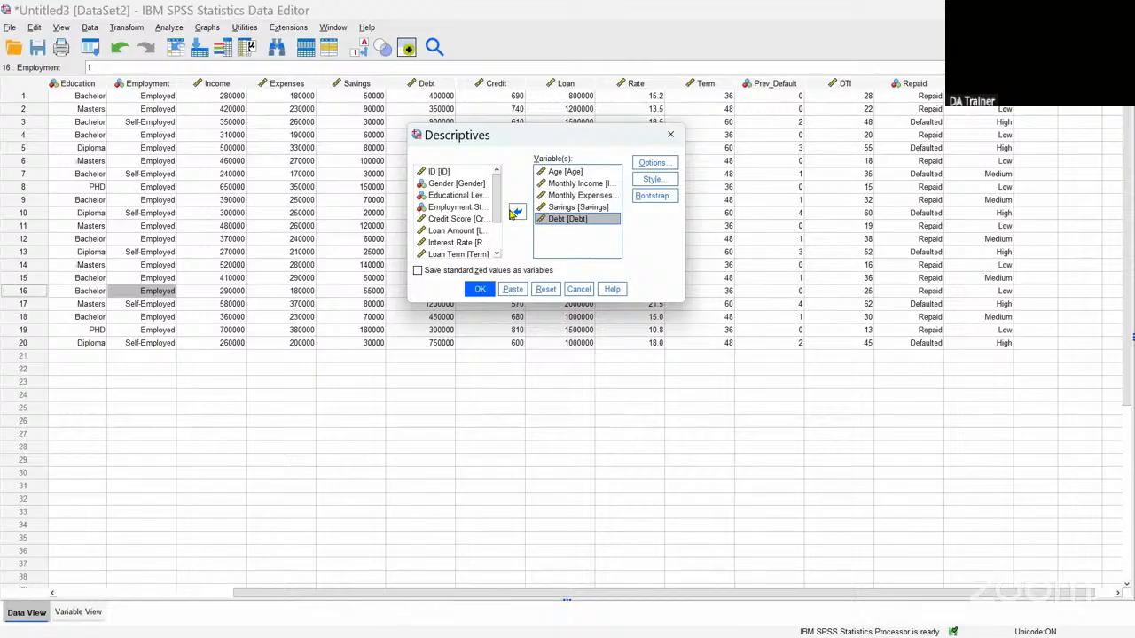
Step: Add Credit Score, Loan Amount and Interest Rate to the analysis variables
{"action": "scroll", "coordinate": [494, 225], "scroll_direction": "down", "scroll_amount": 1}
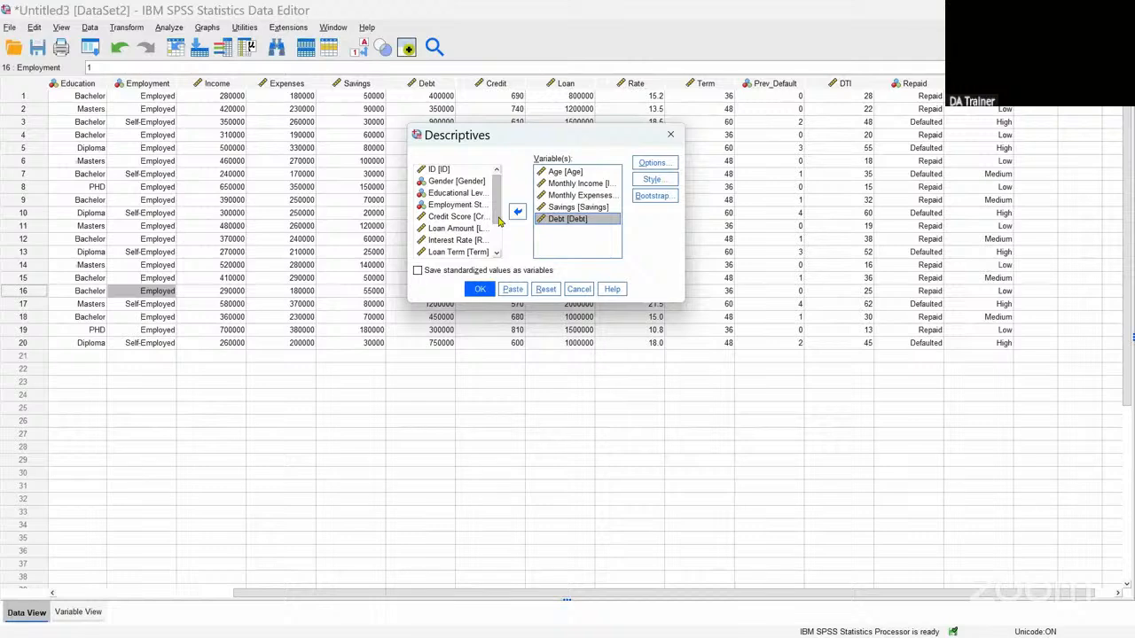
{"action": "left_click", "coordinate": [470, 217]}
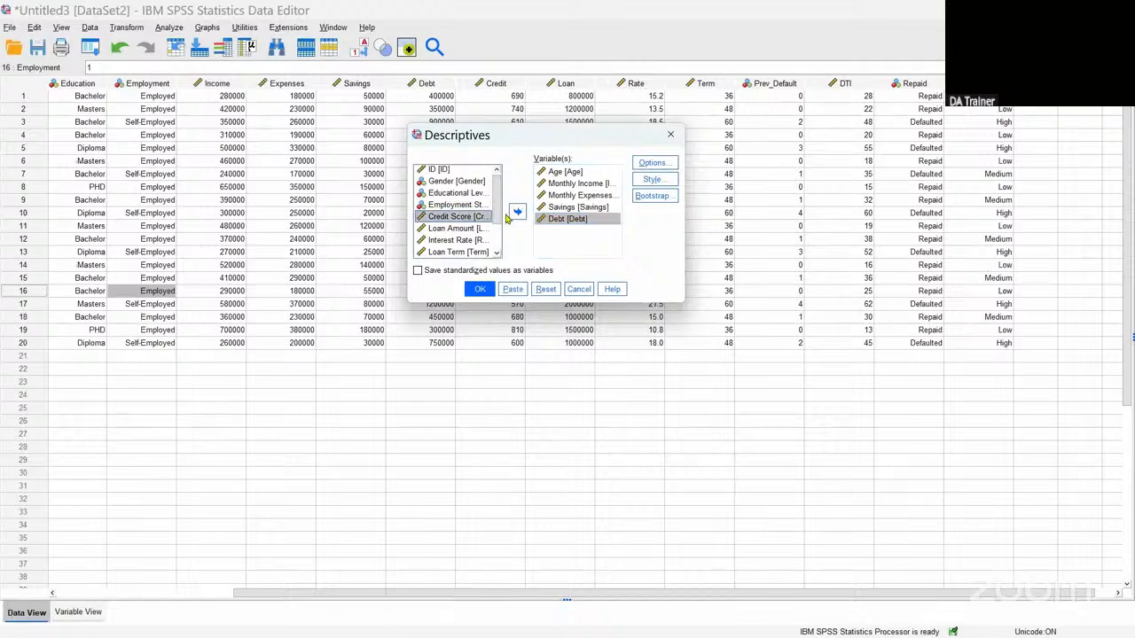
{"action": "left_click", "coordinate": [517, 212]}
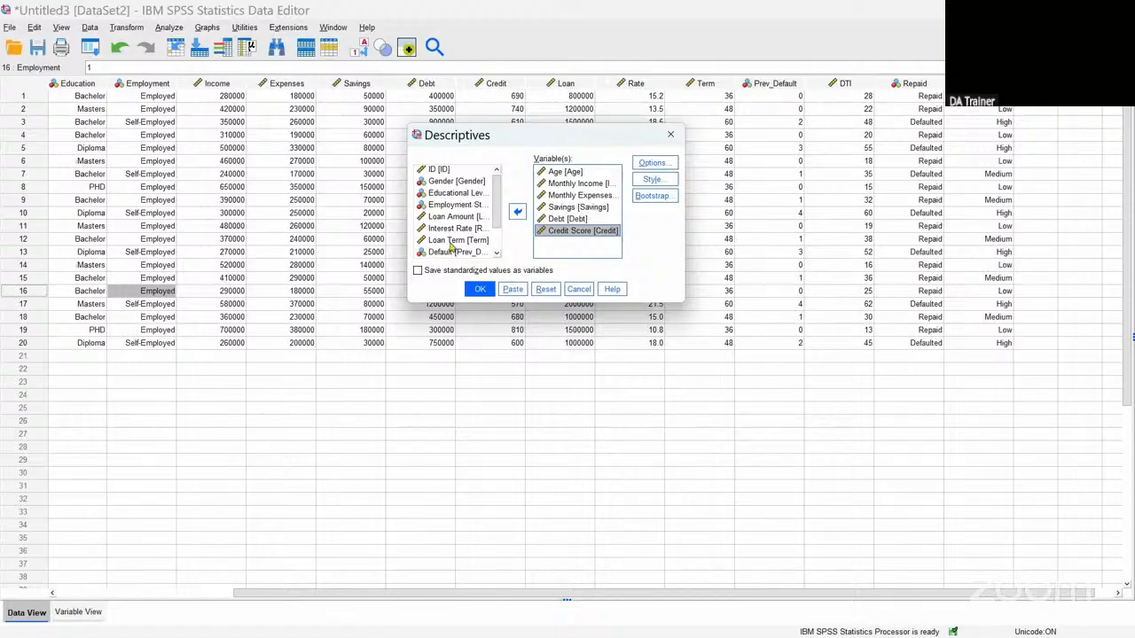
{"action": "left_click", "coordinate": [466, 221]}
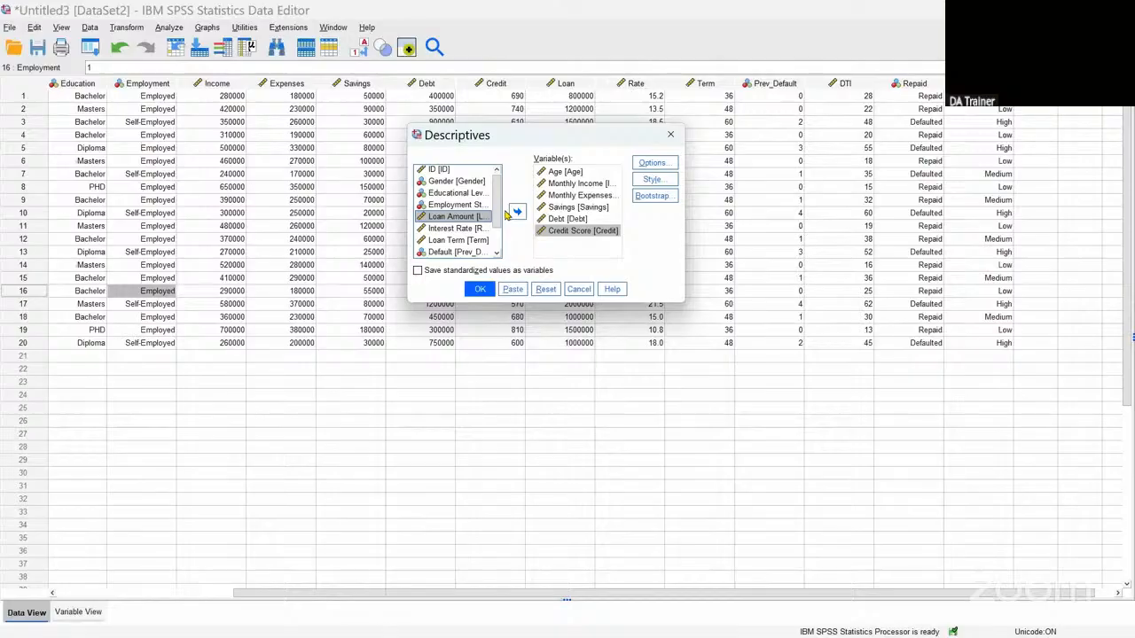
{"action": "left_click", "coordinate": [511, 212]}
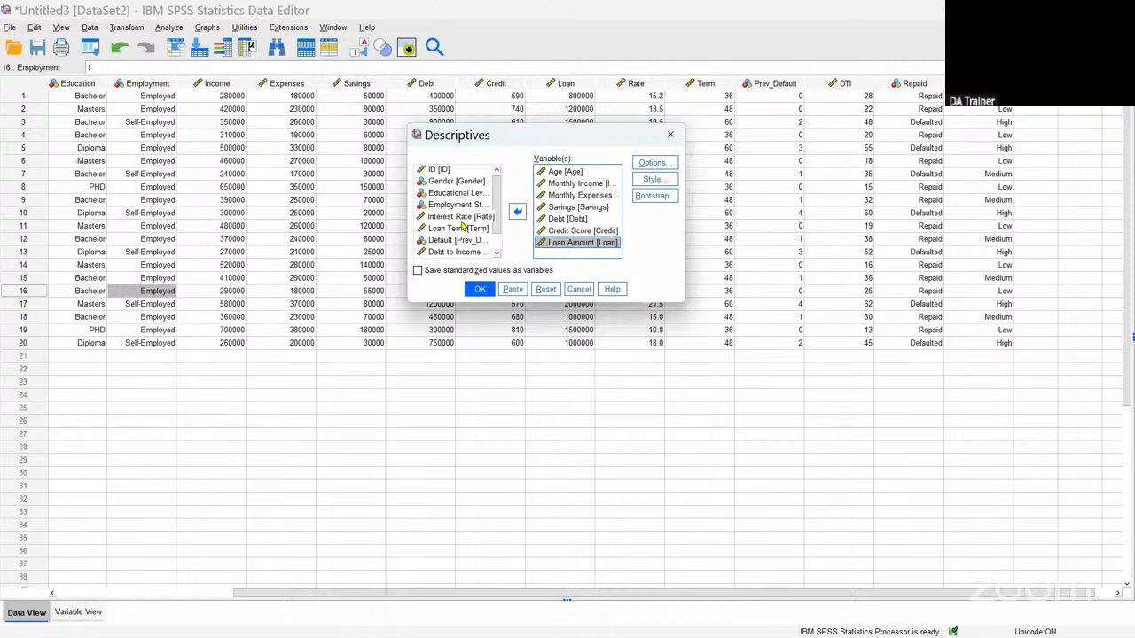
{"action": "left_click", "coordinate": [456, 217]}
{"action": "left_click", "coordinate": [517, 213]}
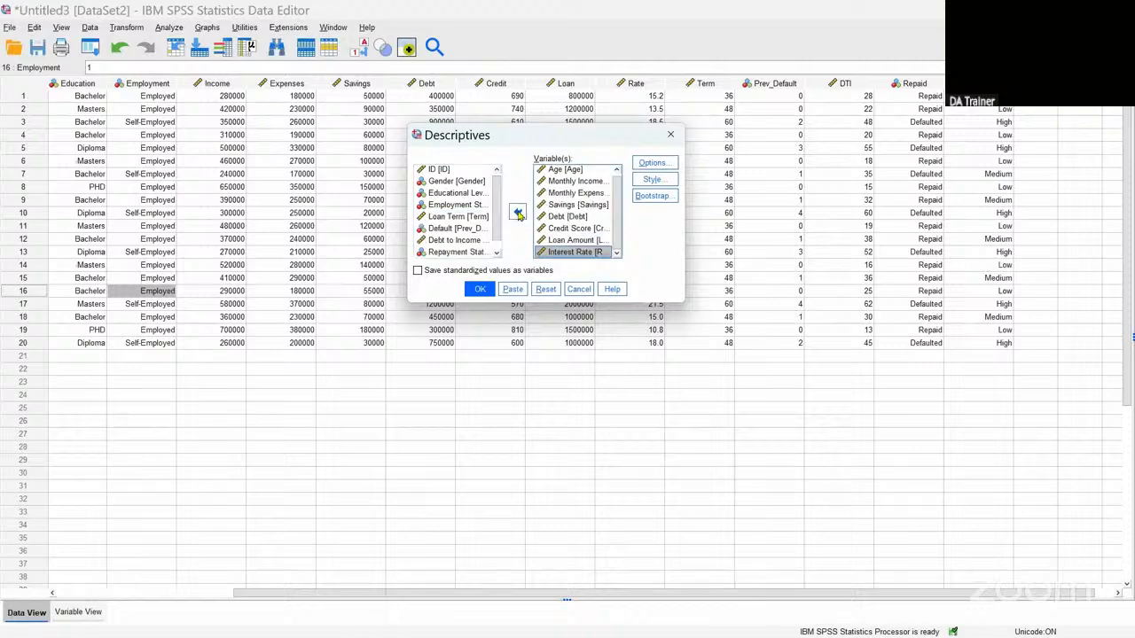
Step: Add Debt to Income Ratio, Educational Level and Gender to the analysis variables
{"action": "left_click", "coordinate": [444, 245]}
{"action": "left_click", "coordinate": [444, 241]}
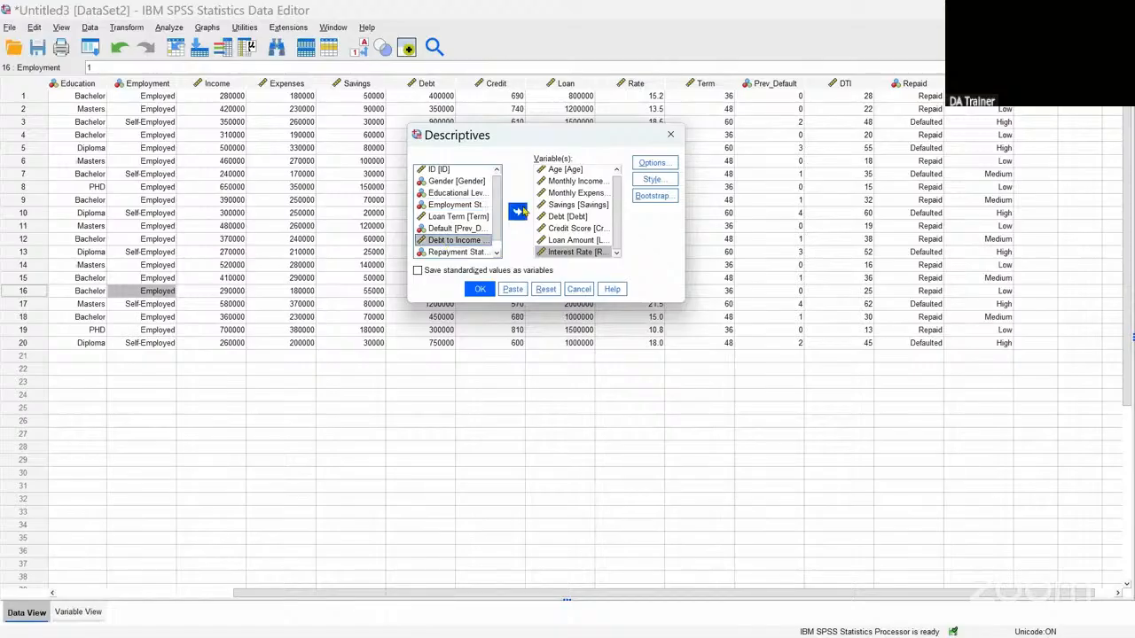
{"action": "left_click", "coordinate": [517, 211]}
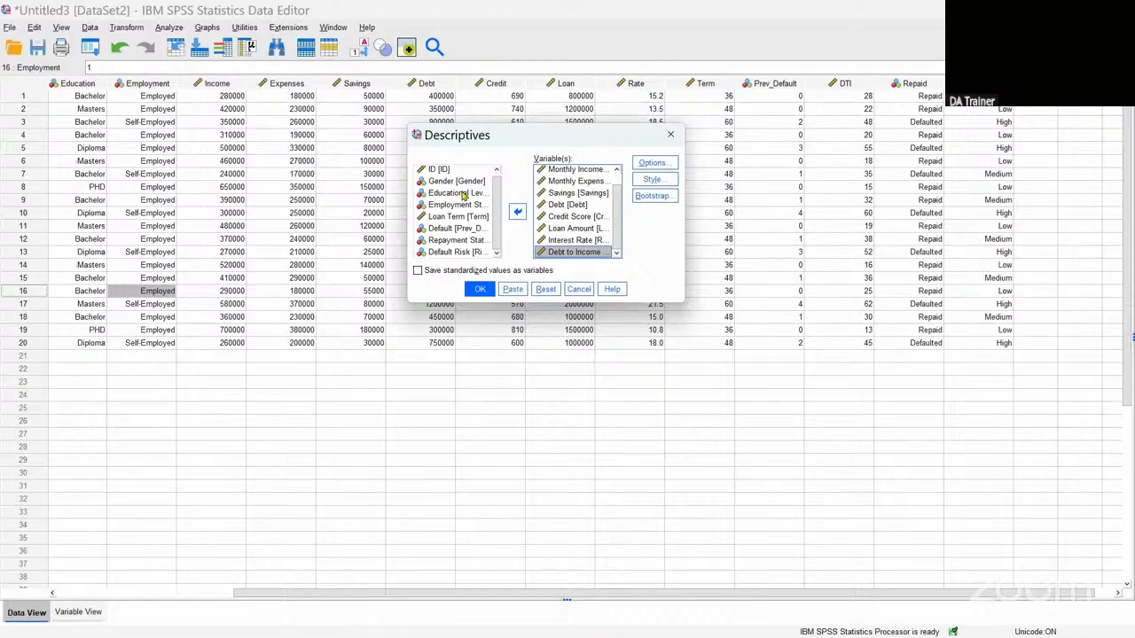
{"action": "left_click", "coordinate": [460, 195]}
{"action": "left_click", "coordinate": [517, 213]}
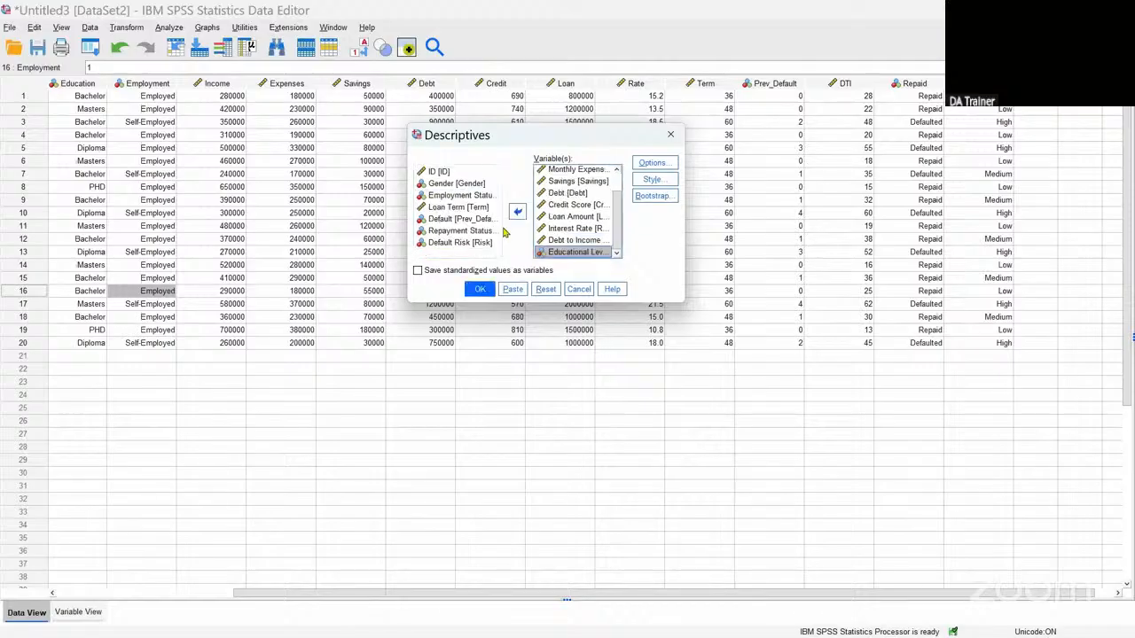
{"action": "left_click", "coordinate": [452, 184]}
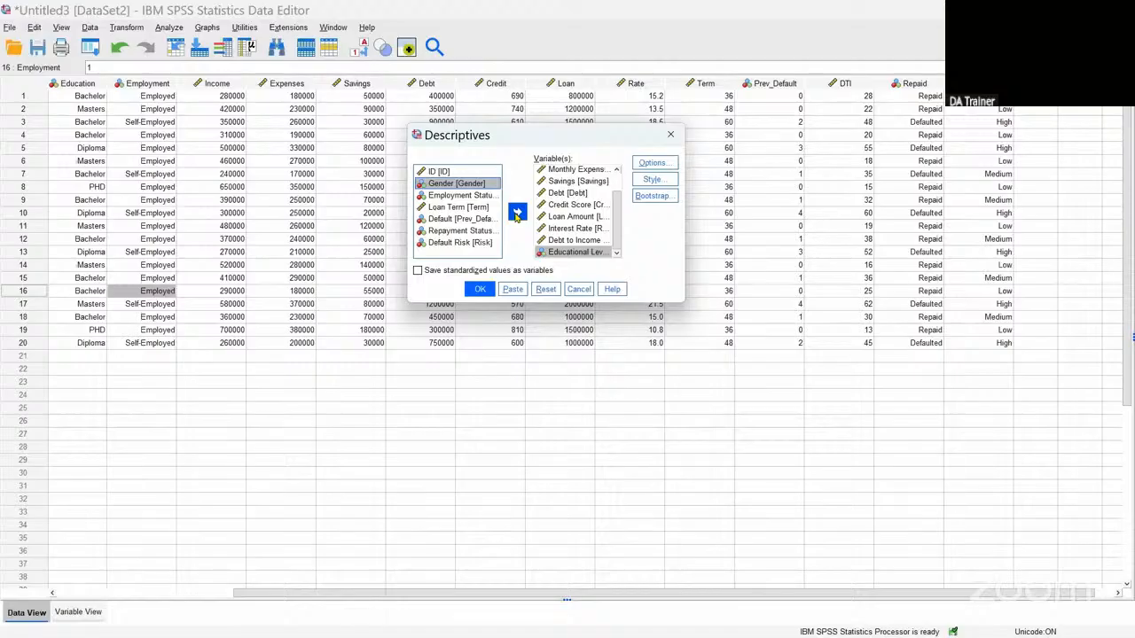
{"action": "left_click", "coordinate": [517, 212]}
Step: Include variance and skewness in the descriptive statistics options and run the analysis
{"action": "left_click", "coordinate": [657, 179]}
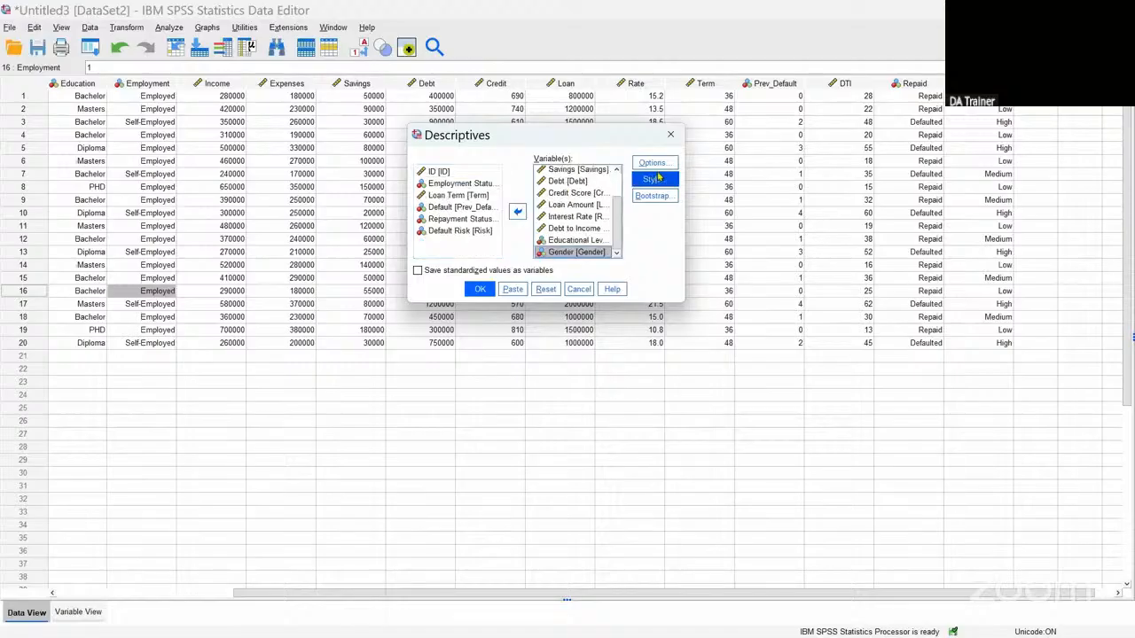
{"action": "left_click", "coordinate": [654, 165]}
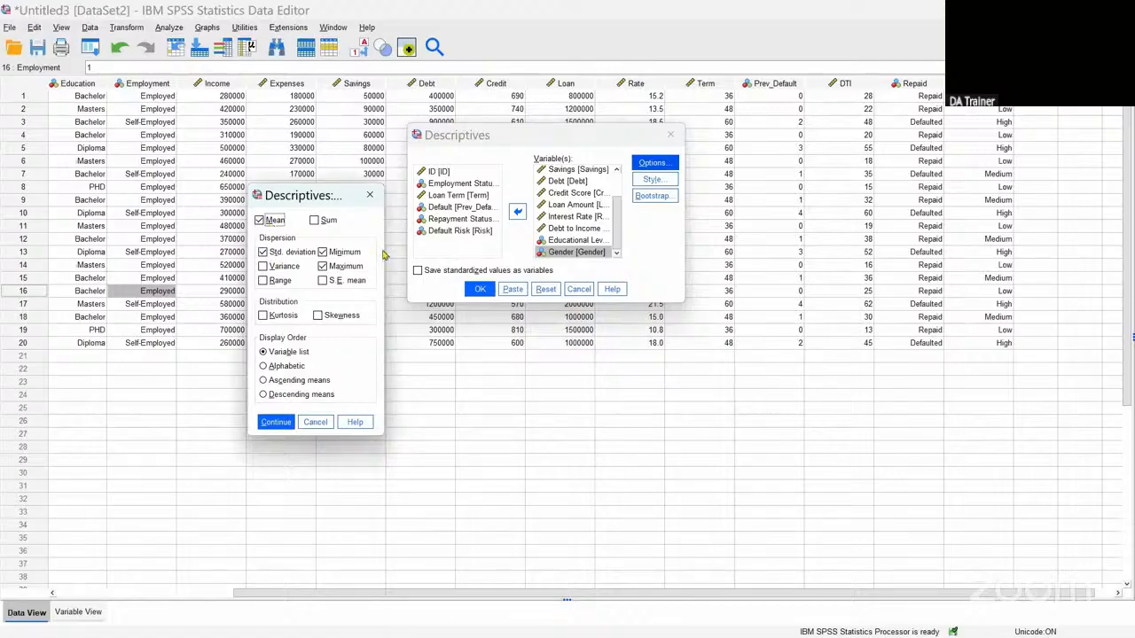
{"action": "left_click", "coordinate": [264, 266]}
{"action": "left_click", "coordinate": [320, 317]}
{"action": "left_click", "coordinate": [278, 422]}
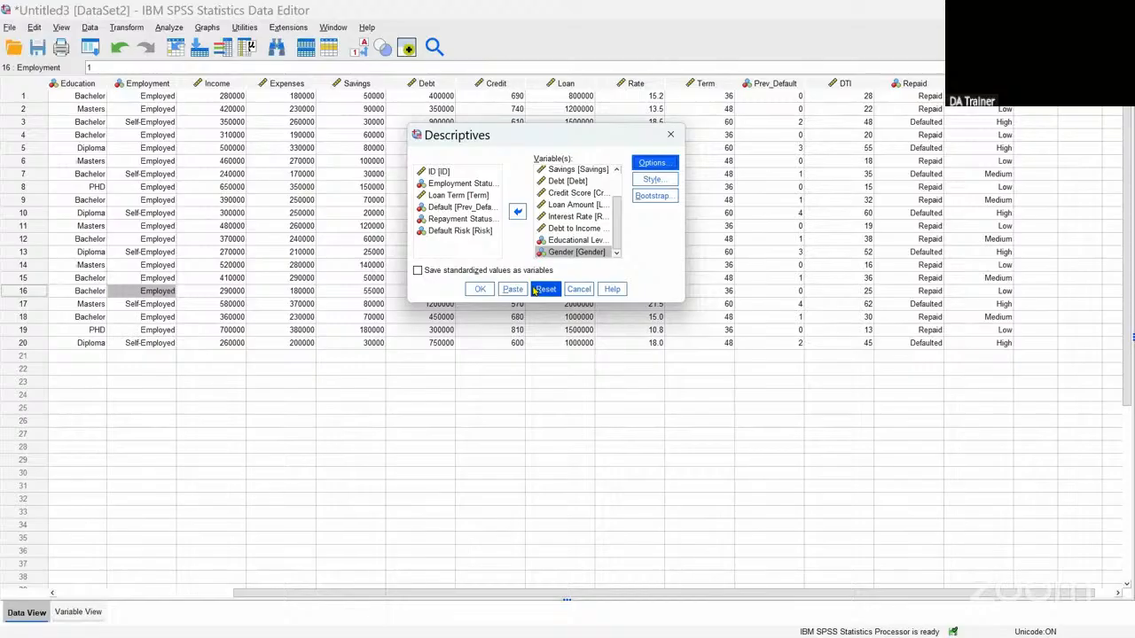
{"action": "left_click", "coordinate": [481, 291]}
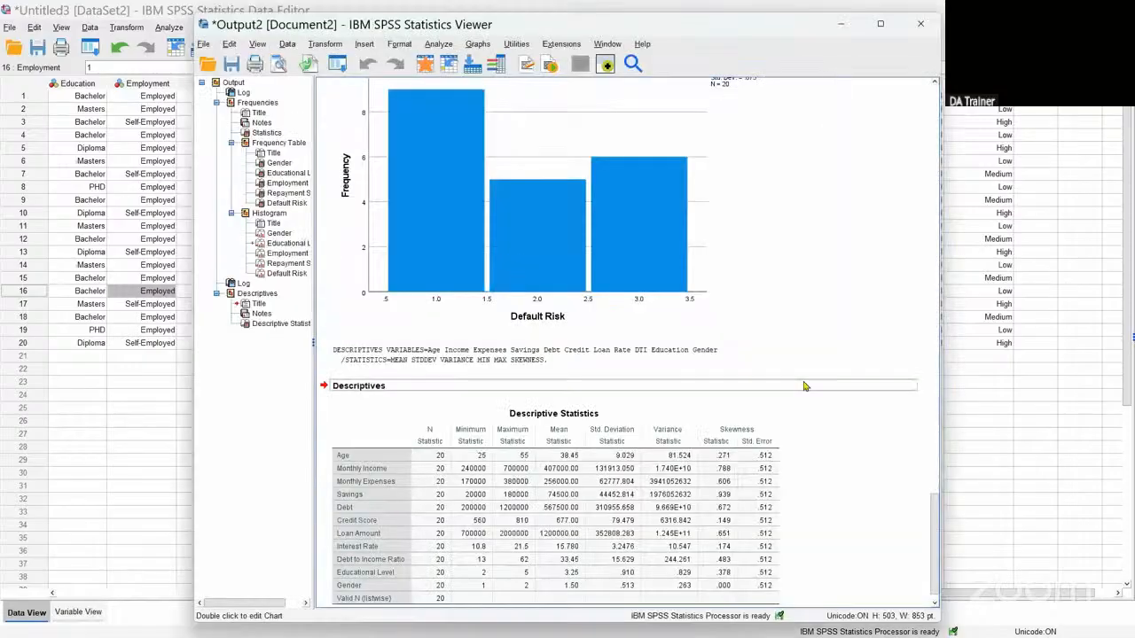
Step: Examine the Descriptive Statistics table, comparing minimum, maximum, mean, standard deviation, variance and skewness across the variables
{"action": "left_click_drag", "start_coordinate": [805, 386], "coordinate": [685, 378]}
{"action": "scroll", "coordinate": [685, 379], "scroll_direction": "down", "scroll_amount": 1}
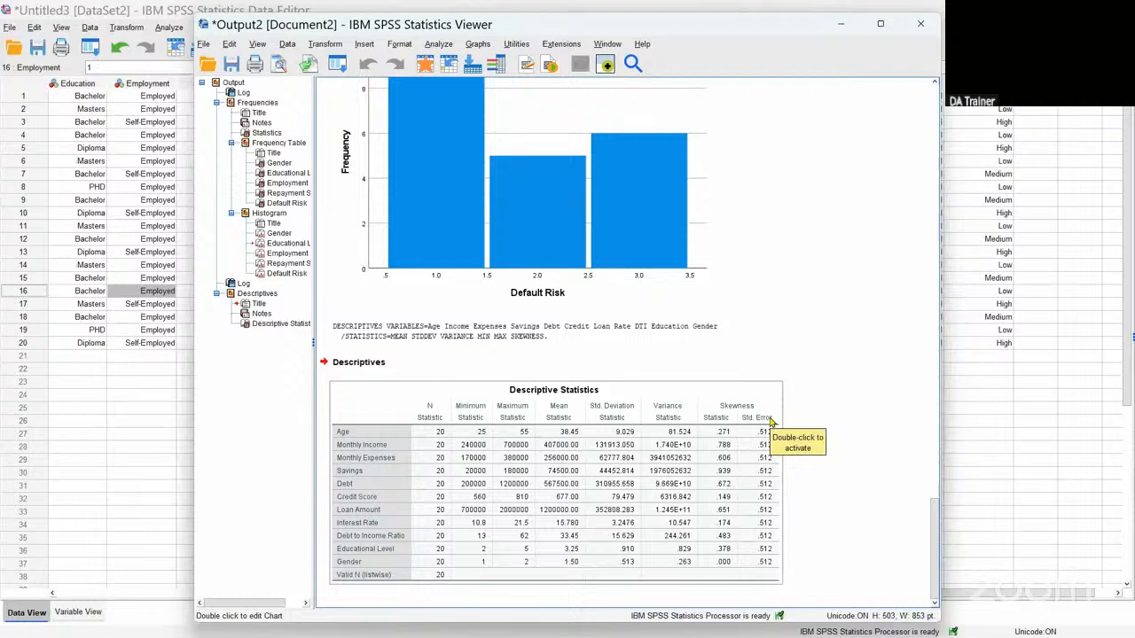
{"action": "left_click_drag", "start_coordinate": [770, 422], "coordinate": [603, 422]}
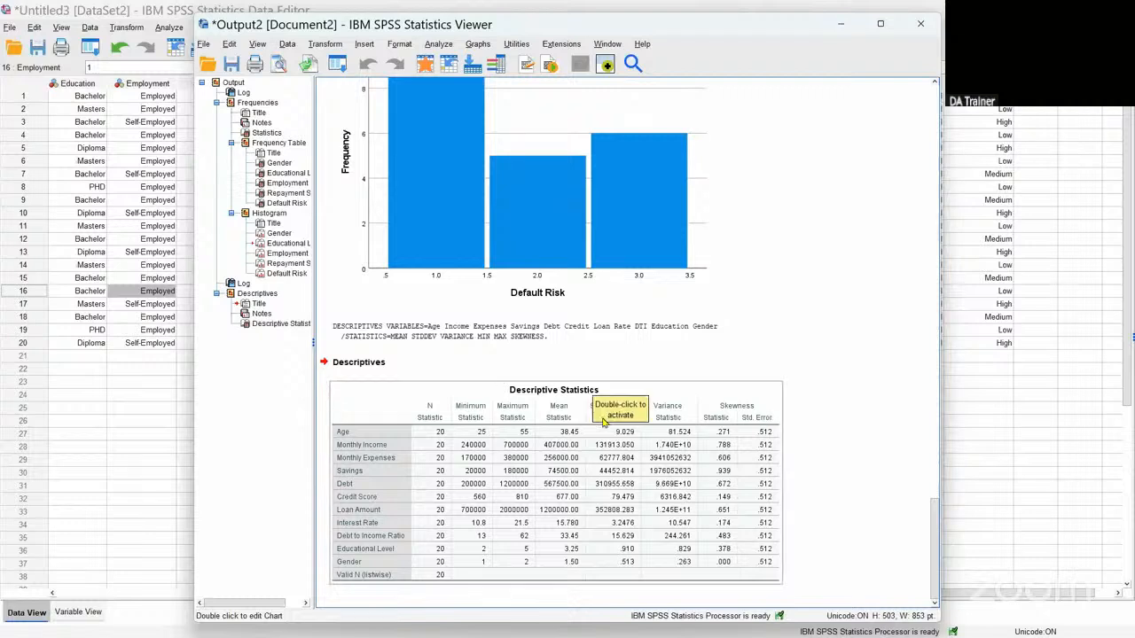
{"action": "left_click_drag", "start_coordinate": [618, 365], "coordinate": [677, 329]}
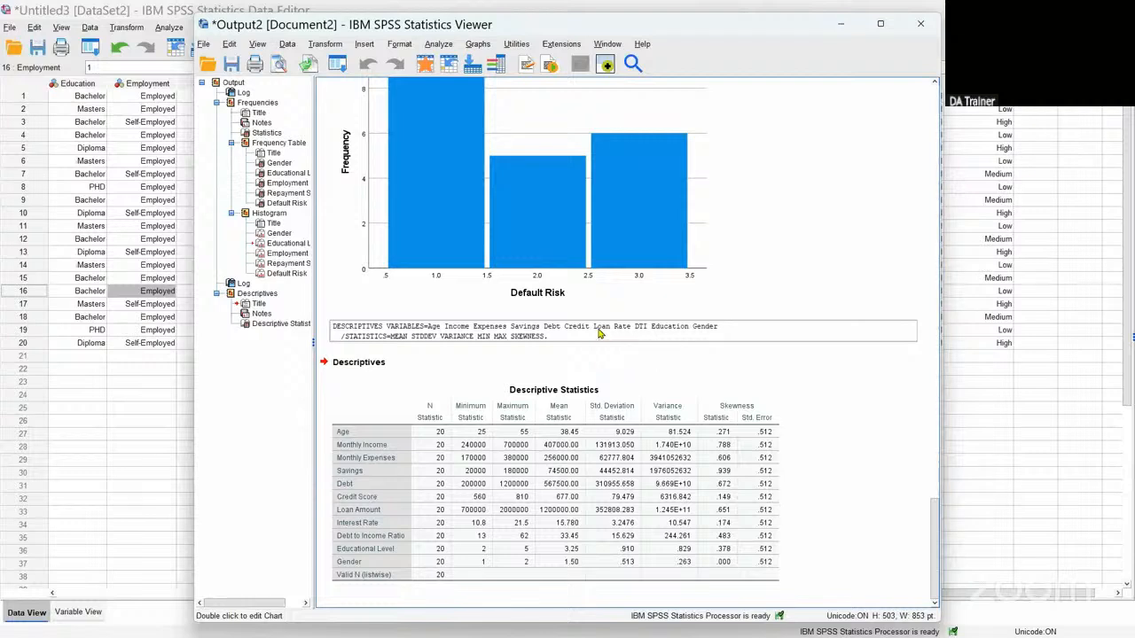
{"action": "left_click", "coordinate": [534, 426]}
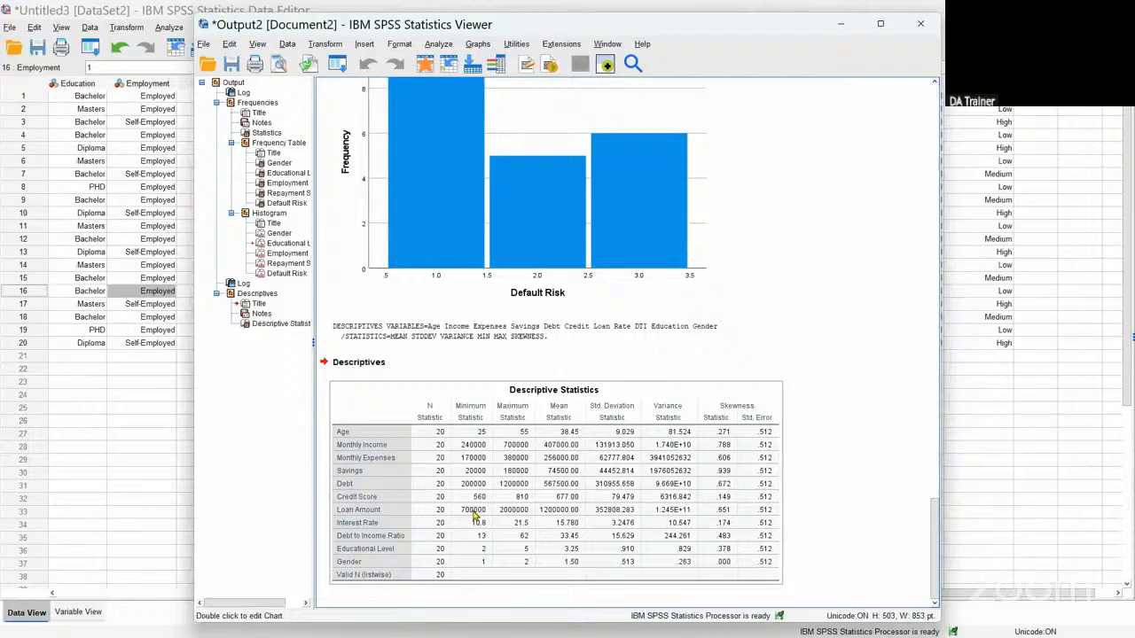
{"action": "left_click", "coordinate": [476, 515]}
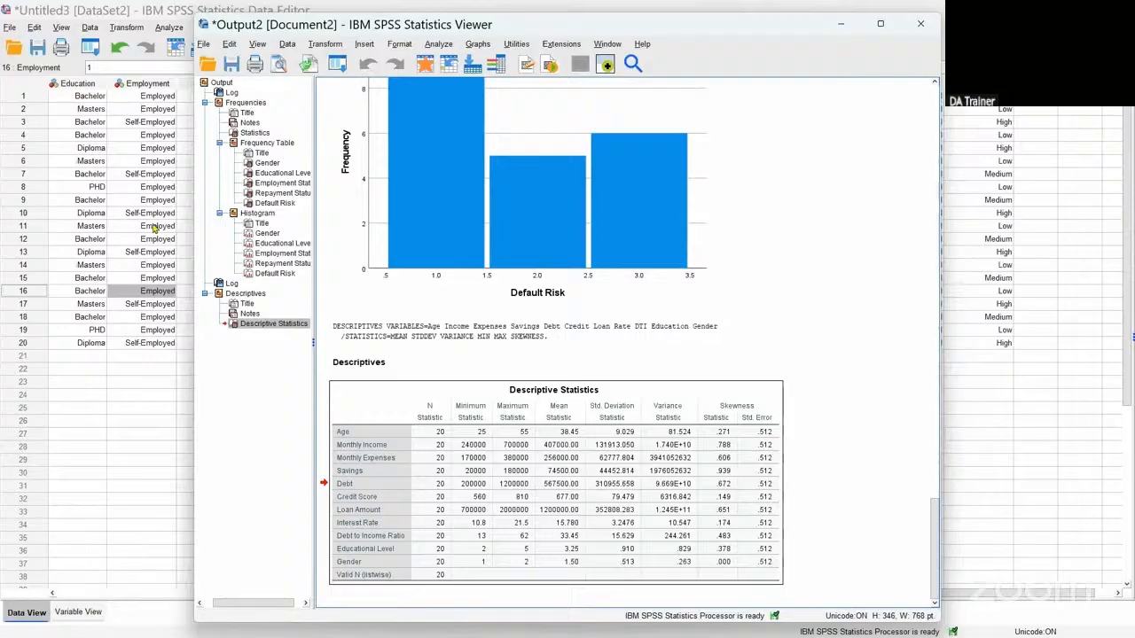
Step: Start a clustered bar chart in Chart Builder with Educational Level on the X axis and mean Monthly Income on the Y axis
{"action": "left_click", "coordinate": [478, 44]}
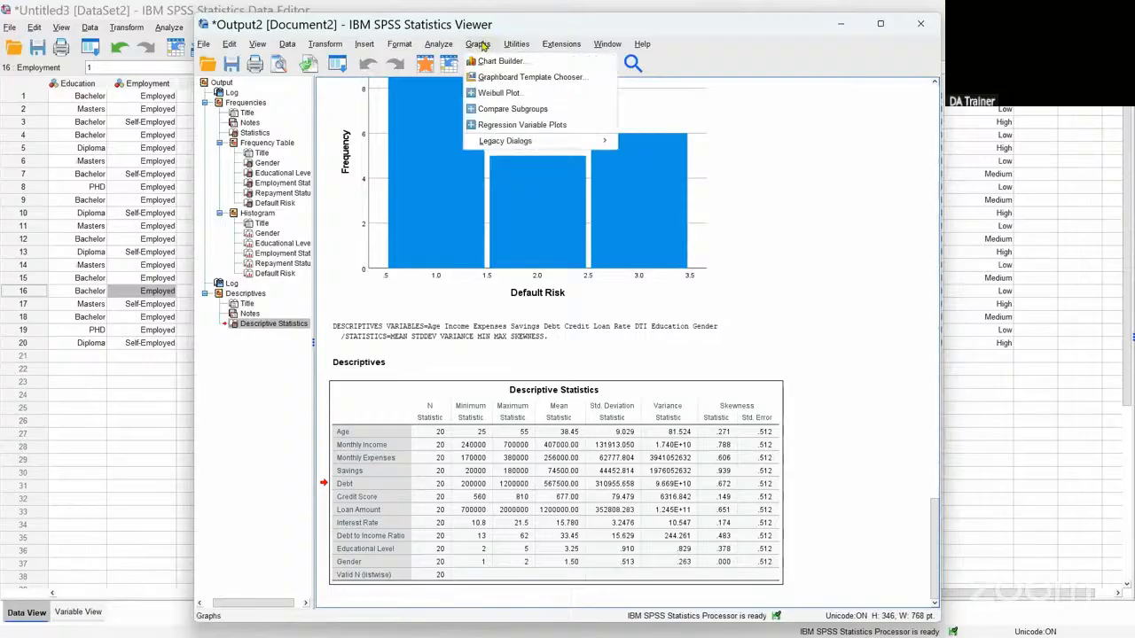
{"action": "left_click", "coordinate": [502, 484]}
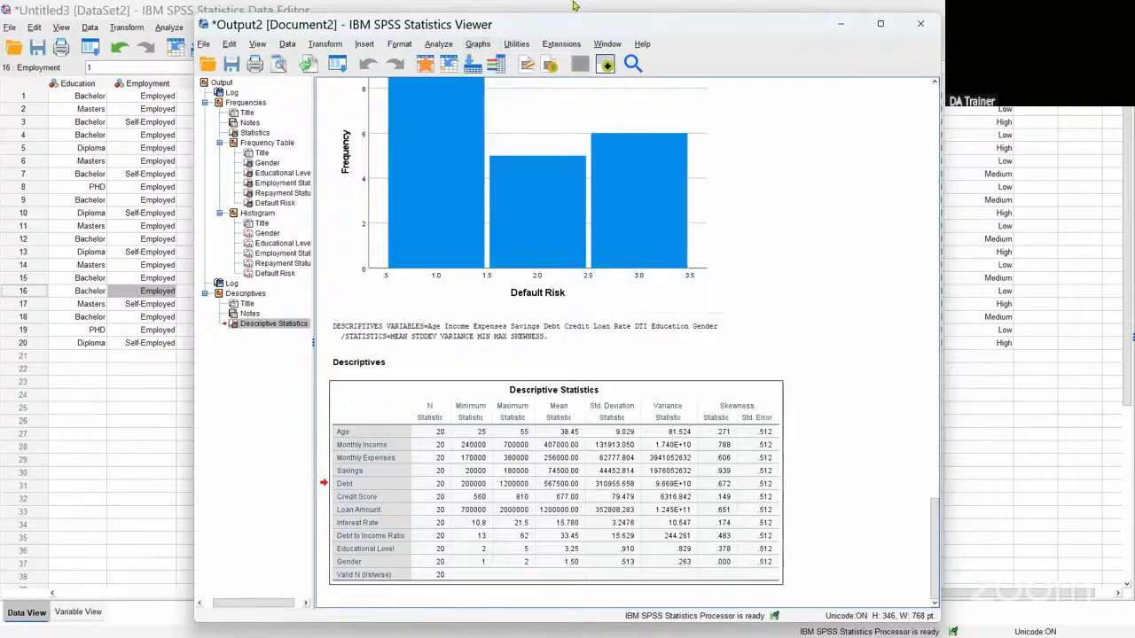
{"action": "left_click", "coordinate": [477, 46]}
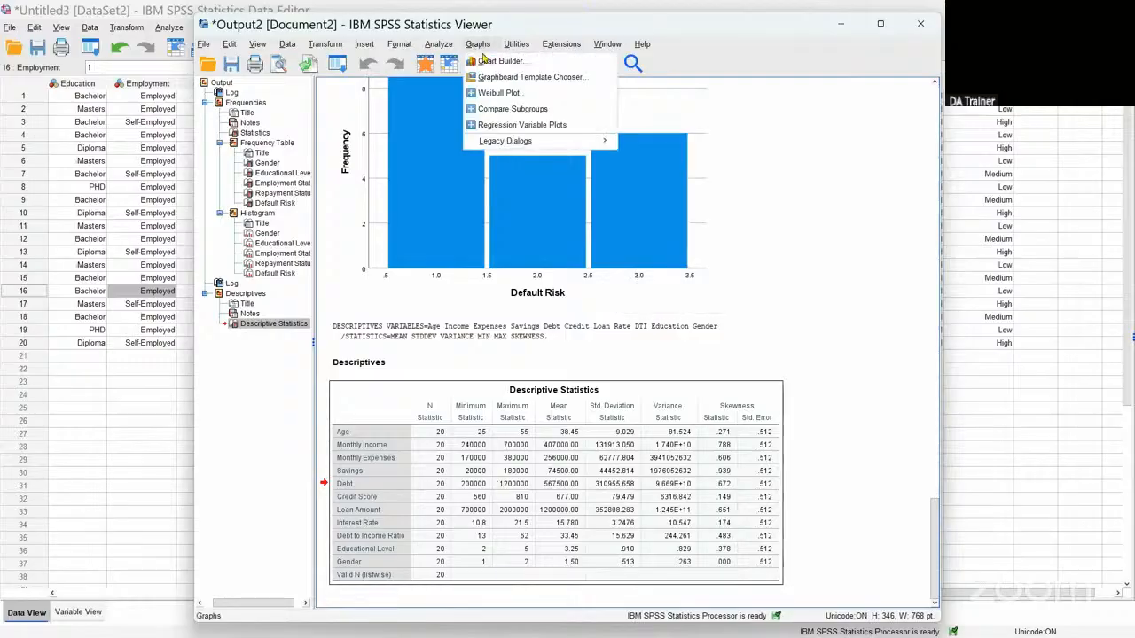
{"action": "left_click", "coordinate": [494, 61]}
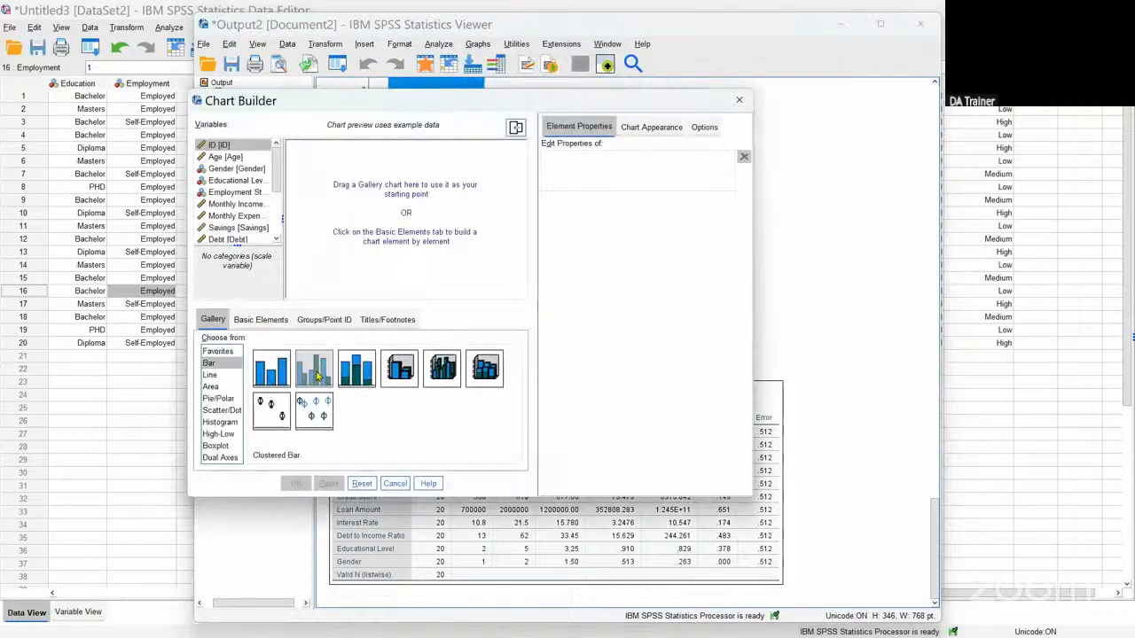
{"action": "left_click_drag", "start_coordinate": [317, 377], "coordinate": [382, 264]}
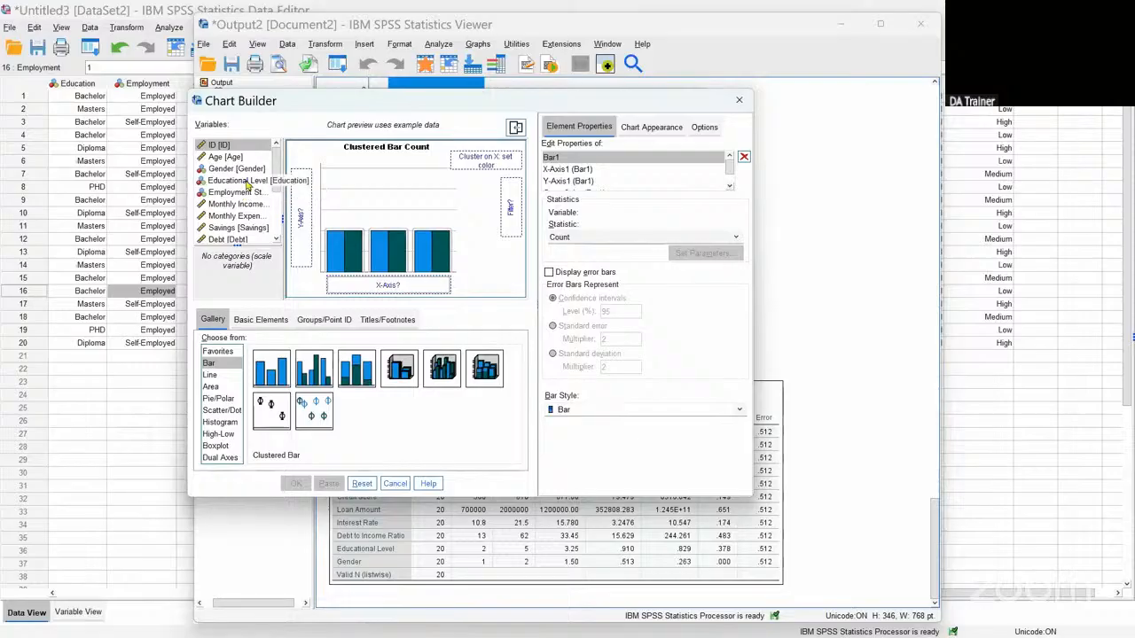
{"action": "left_click_drag", "start_coordinate": [248, 184], "coordinate": [374, 282]}
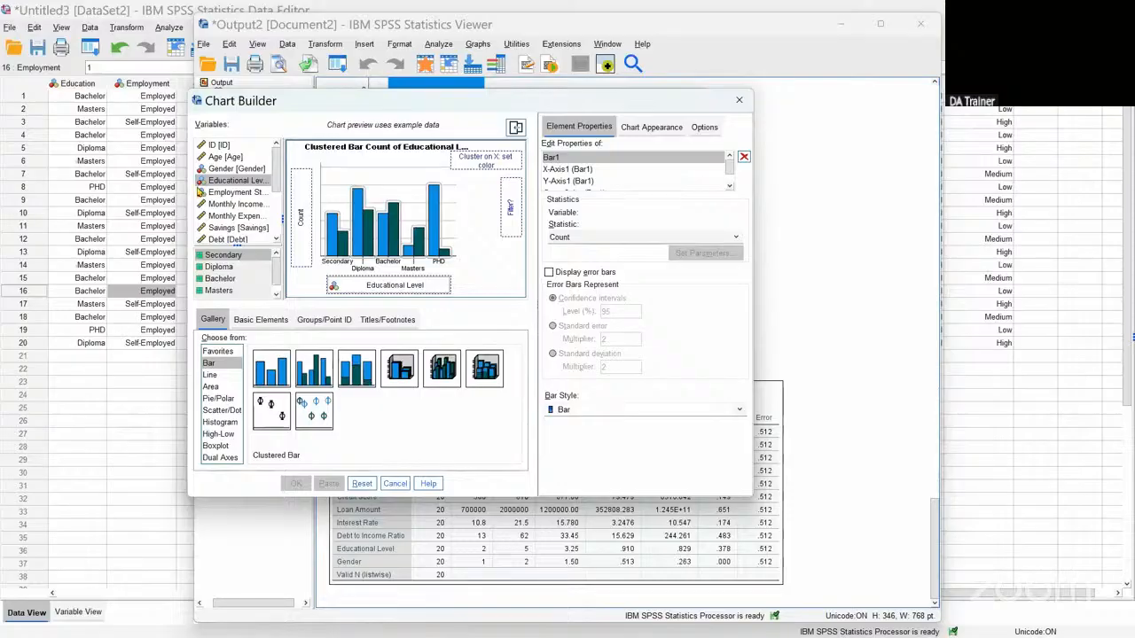
{"action": "left_click_drag", "start_coordinate": [235, 205], "coordinate": [299, 219]}
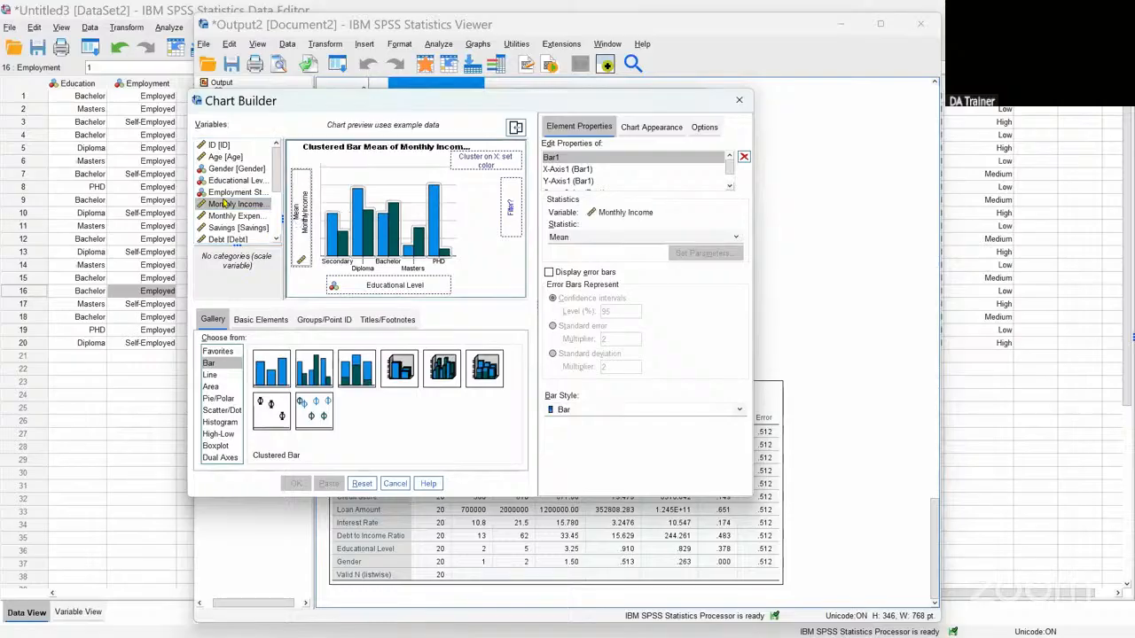
Step: Assign Gender as the cluster colour variable rather than as a filter, and generate the chart
{"action": "left_click_drag", "start_coordinate": [236, 171], "coordinate": [508, 208]}
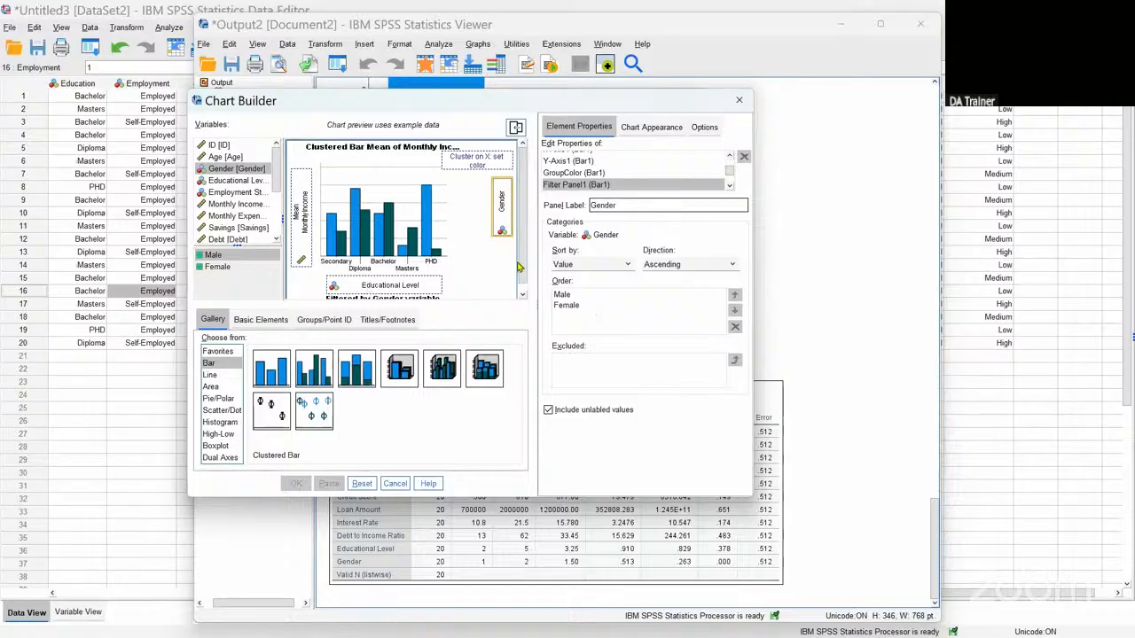
{"action": "key", "text": "Delete"}
{"action": "left_click_drag", "start_coordinate": [502, 193], "coordinate": [490, 170]}
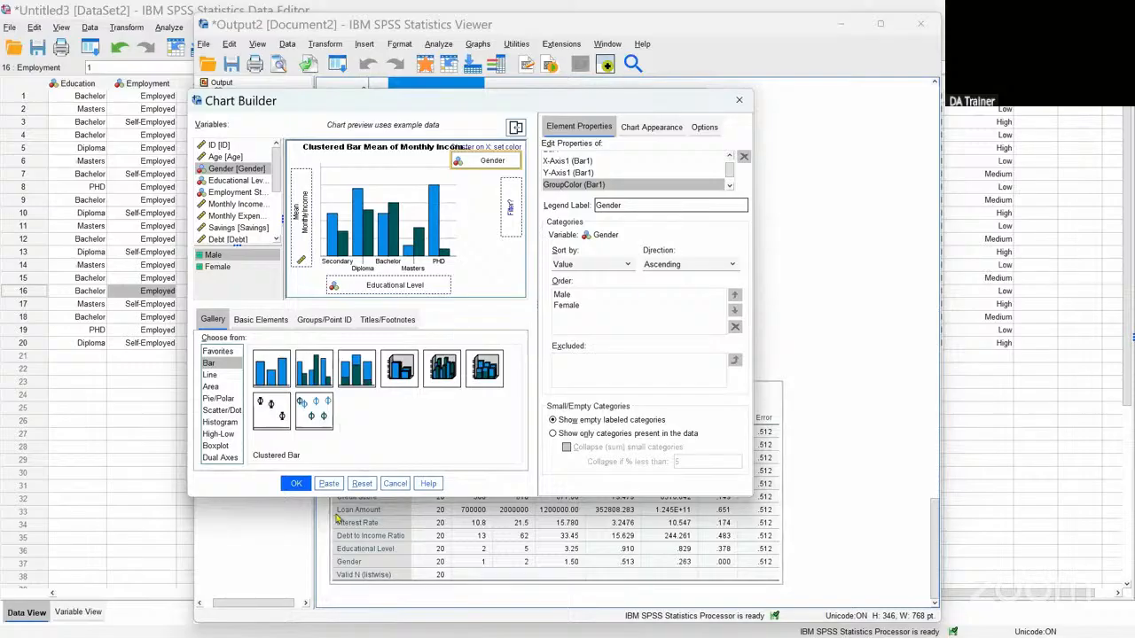
{"action": "left_click", "coordinate": [296, 484]}
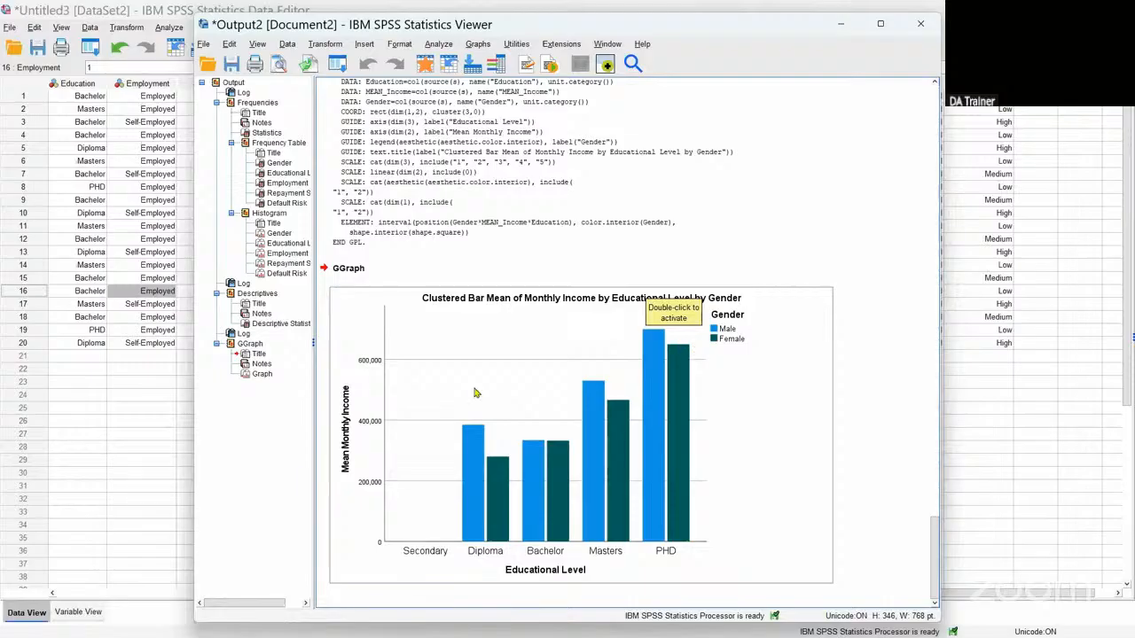
{"action": "left_click_drag", "start_coordinate": [473, 393], "coordinate": [506, 256]}
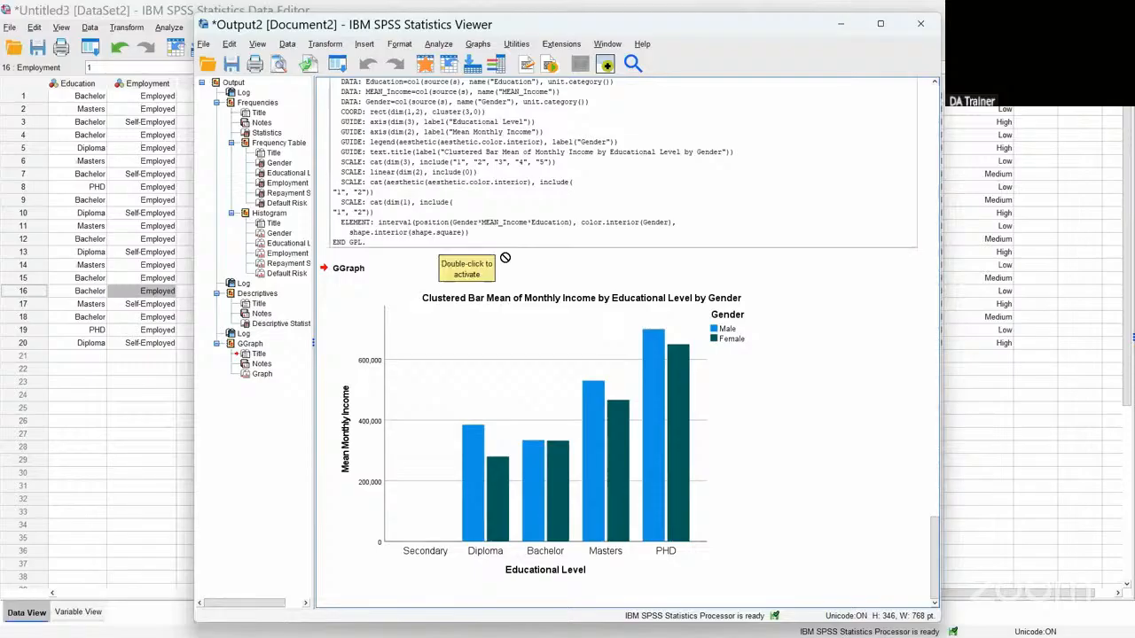
{"action": "scroll", "coordinate": [523, 266], "scroll_direction": "up", "scroll_amount": 3}
{"action": "scroll", "coordinate": [523, 266], "scroll_direction": "up", "scroll_amount": 3}
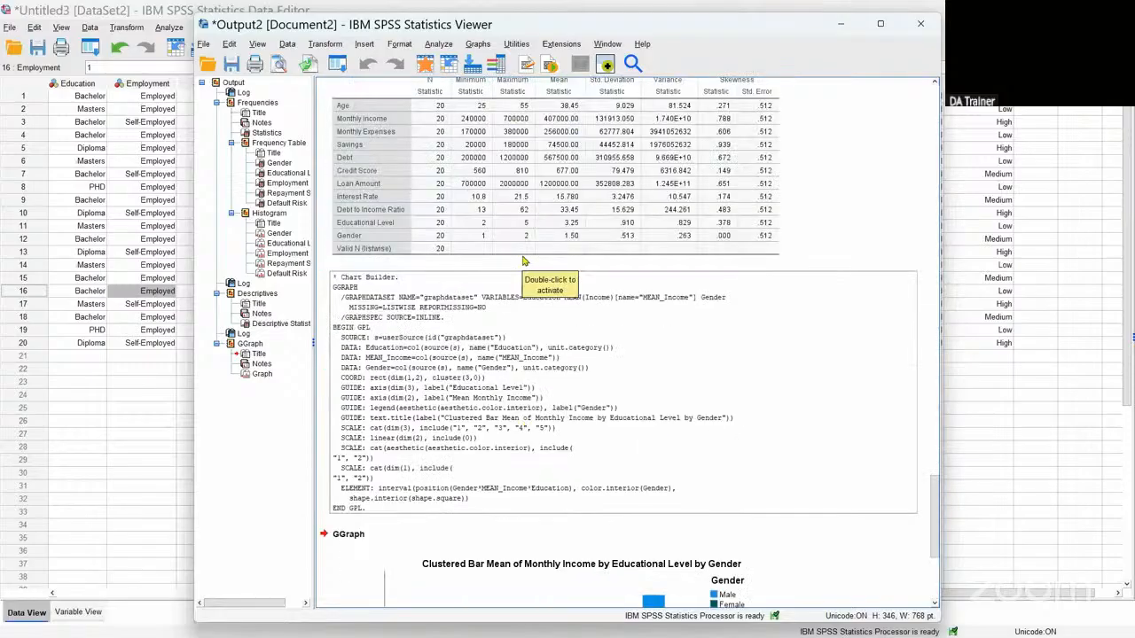
{"action": "scroll", "coordinate": [524, 260], "scroll_direction": "down", "scroll_amount": 5}
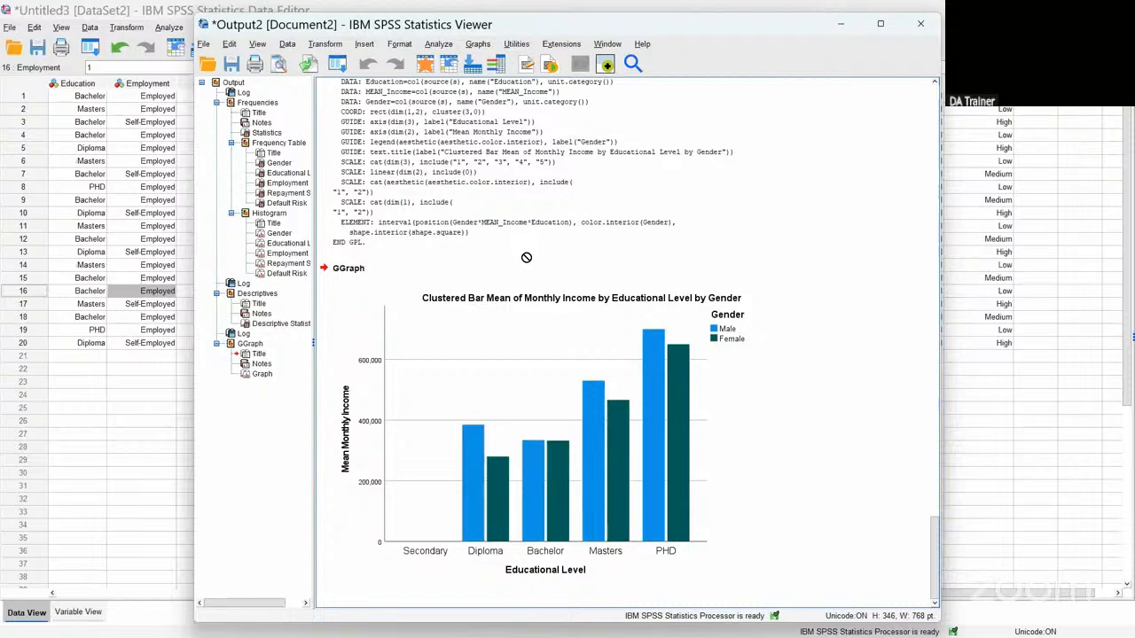
{"action": "scroll", "coordinate": [526, 259], "scroll_direction": "up", "scroll_amount": 1}
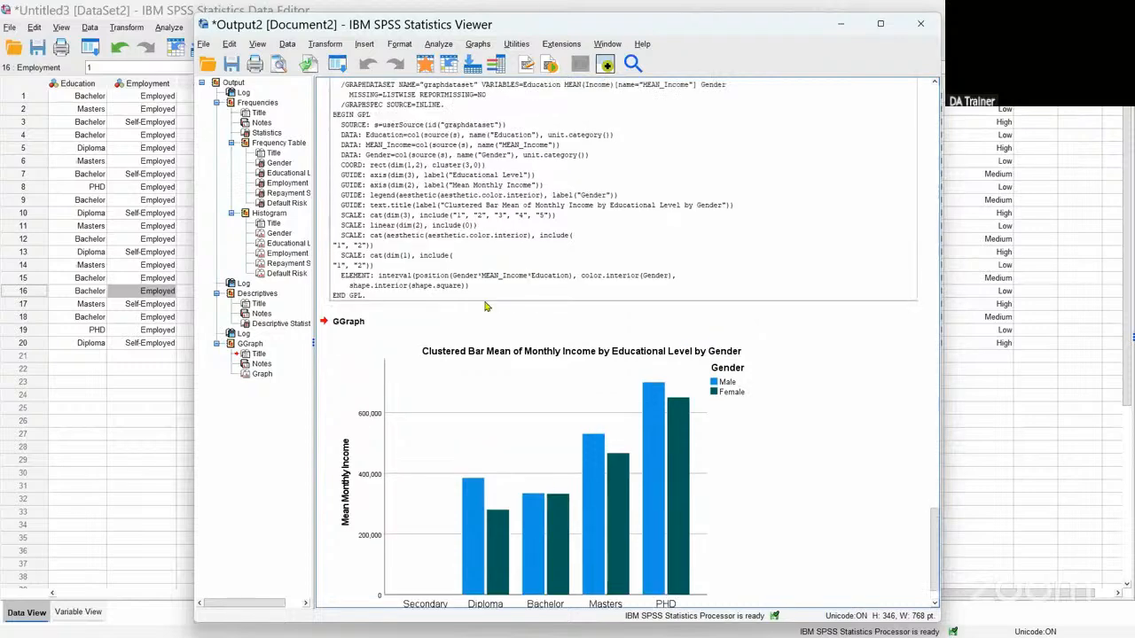
{"action": "scroll", "coordinate": [486, 305], "scroll_direction": "down", "scroll_amount": 1}
Step: Set up an Explore analysis in the Data Editor with Monthly Income as the dependent variable and Employment Status as the factor
{"action": "left_click", "coordinate": [153, 189]}
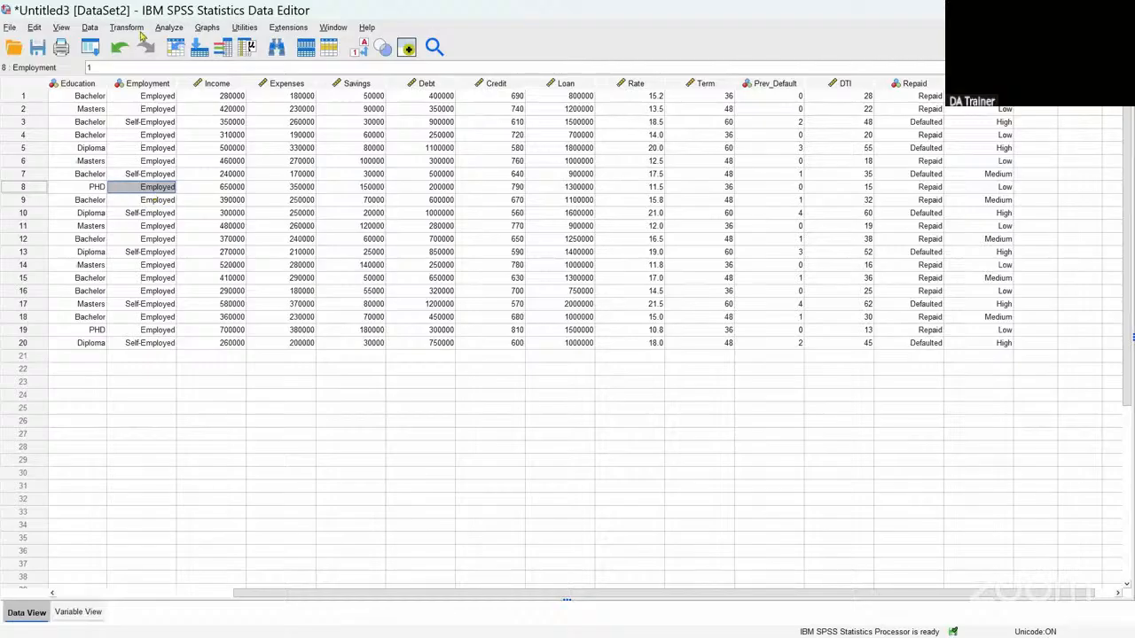
{"action": "left_click", "coordinate": [170, 27]}
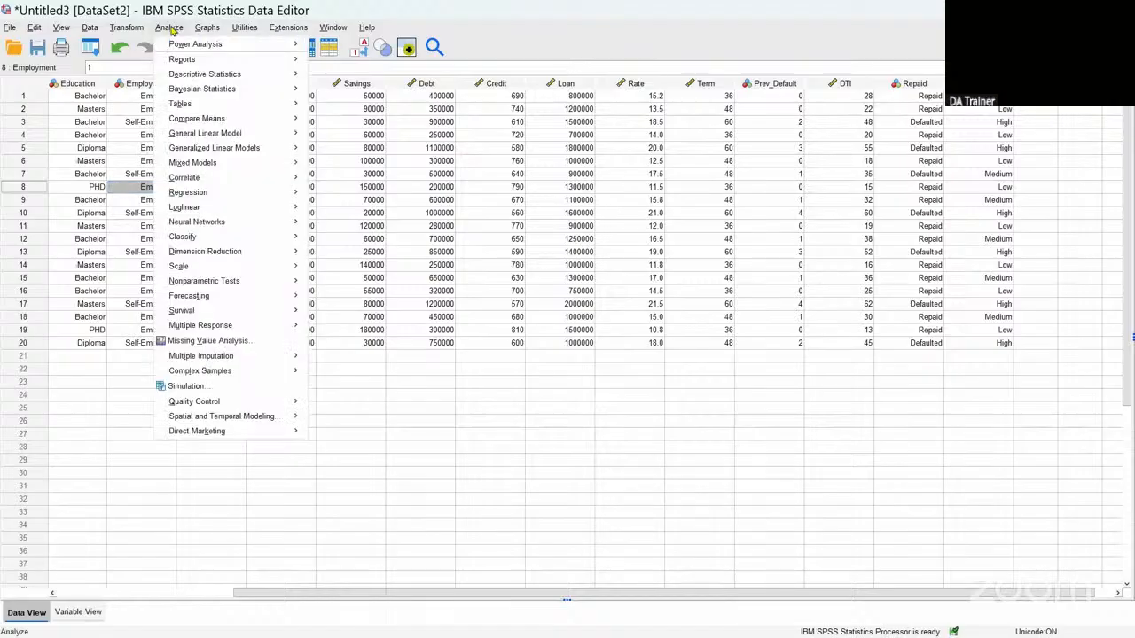
{"action": "mouse_move", "coordinate": [196, 78]}
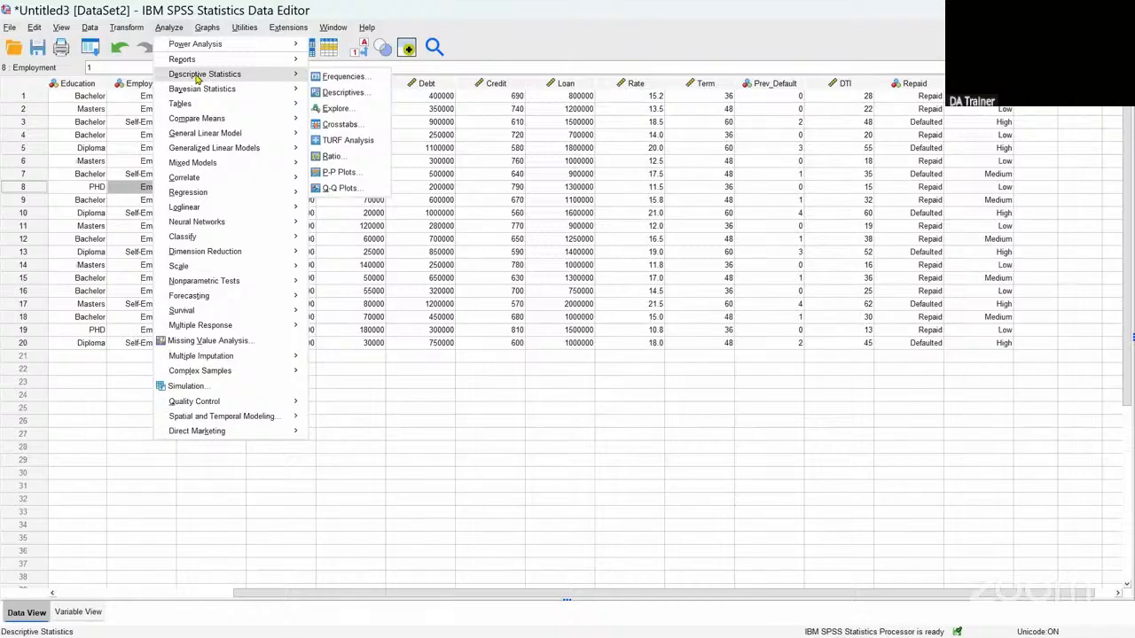
{"action": "left_click", "coordinate": [338, 109]}
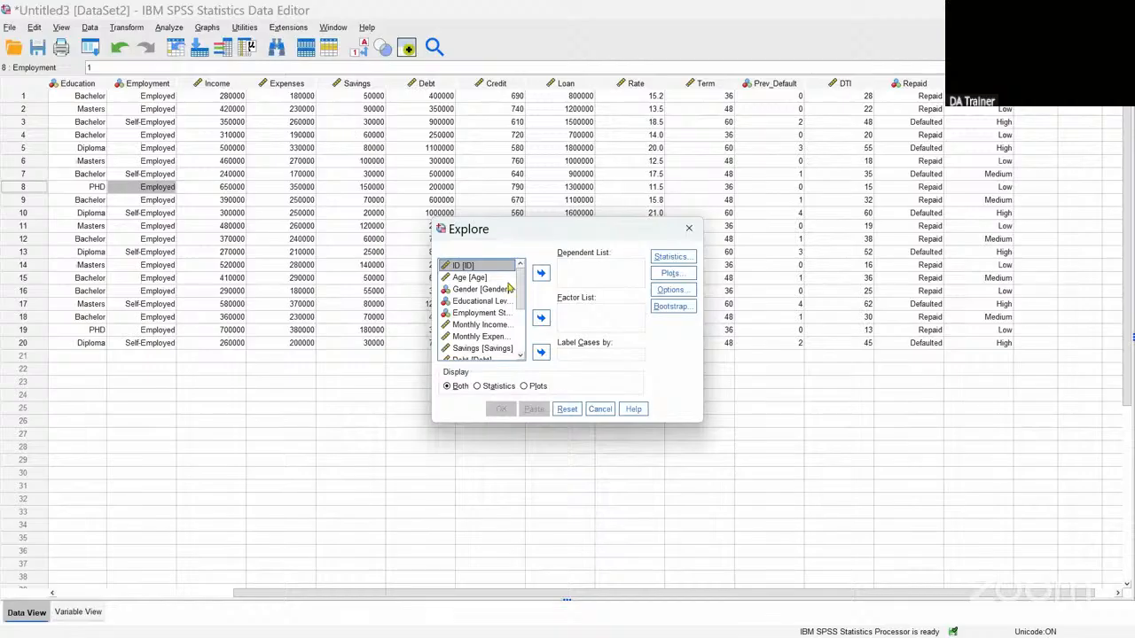
{"action": "left_click", "coordinate": [474, 326]}
{"action": "left_click", "coordinate": [541, 274]}
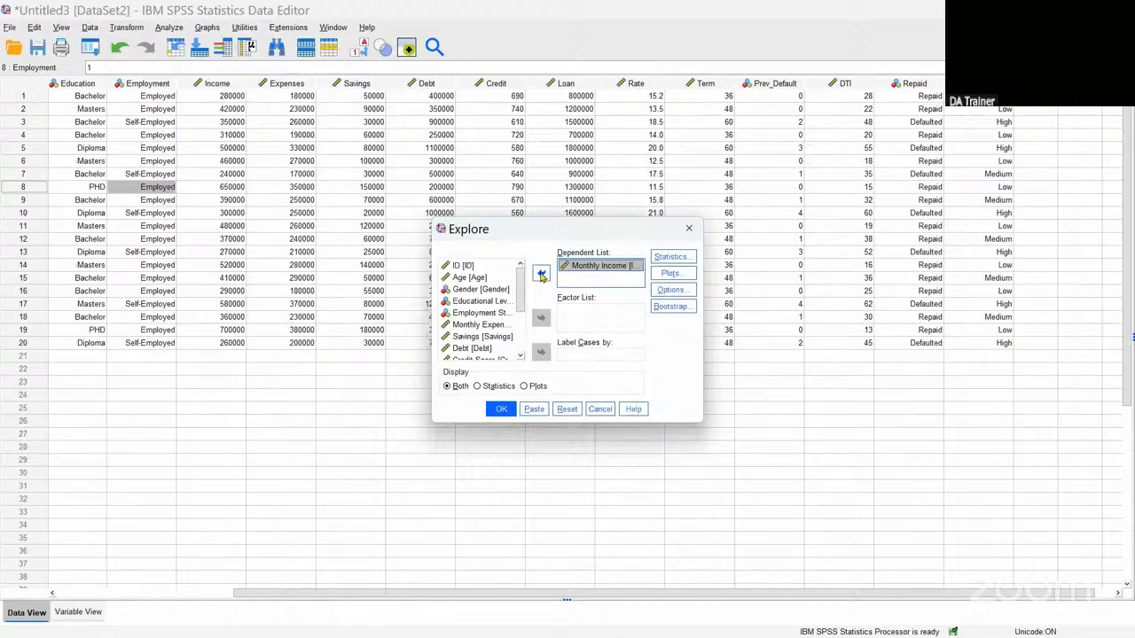
{"action": "left_click", "coordinate": [482, 314]}
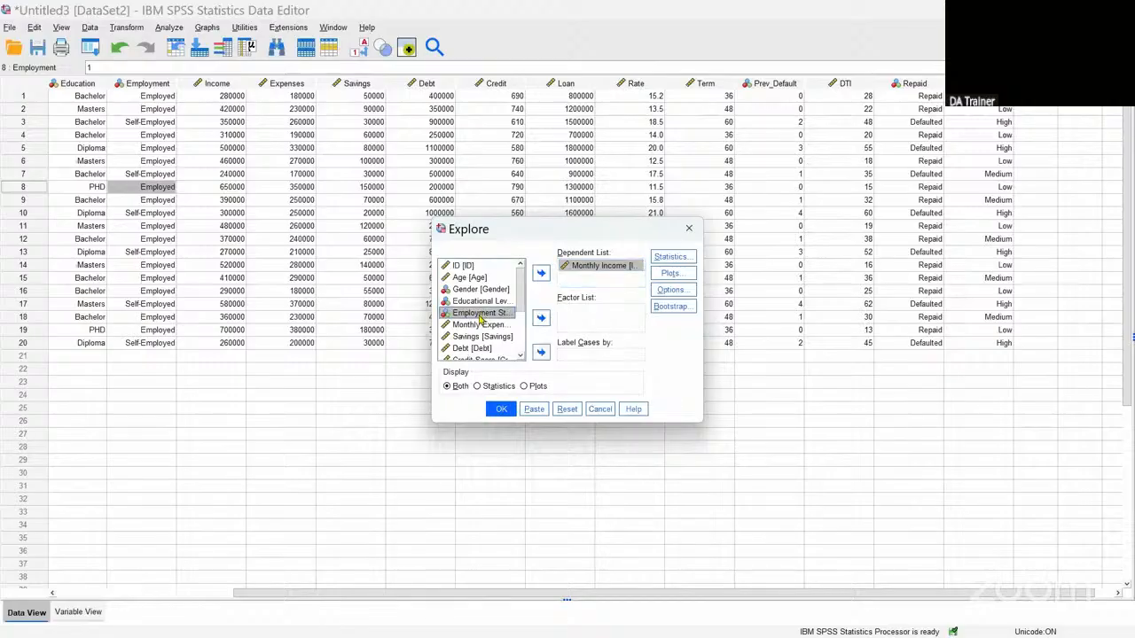
{"action": "left_click", "coordinate": [542, 319]}
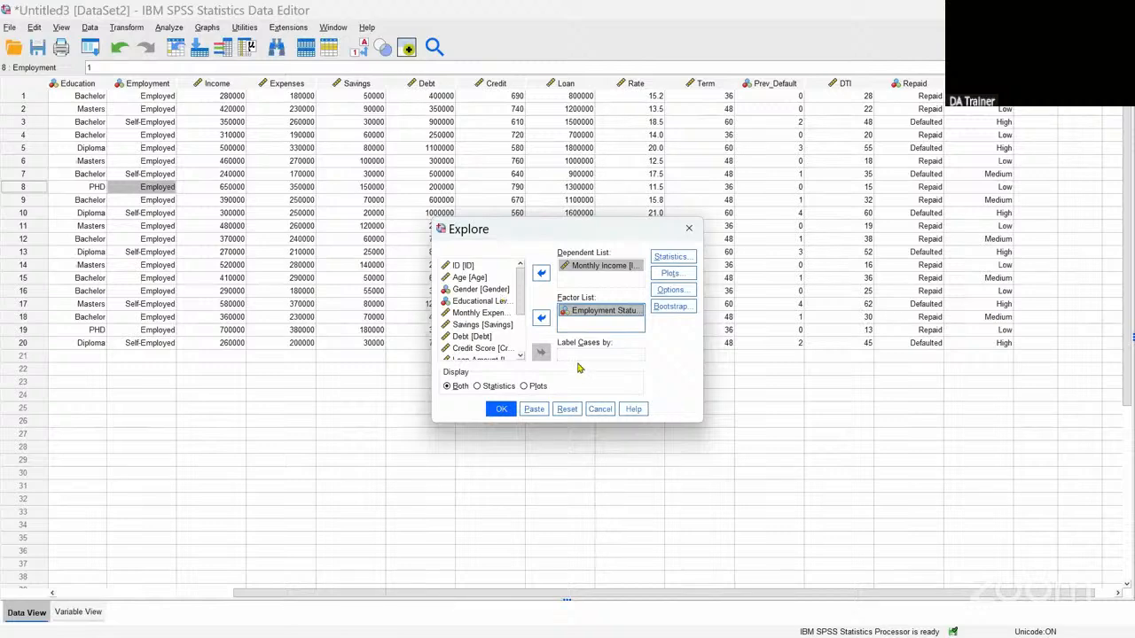
Step: Add histograms and normality plots with tests to the Explore plots and run the analysis
{"action": "left_click", "coordinate": [672, 279]}
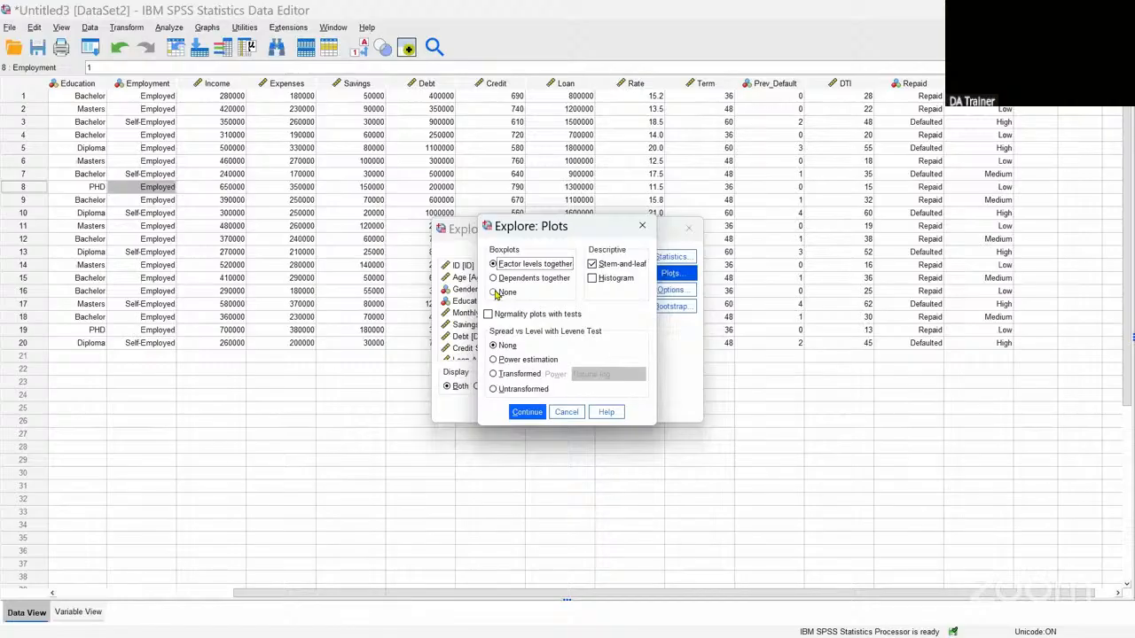
{"action": "left_click", "coordinate": [596, 282]}
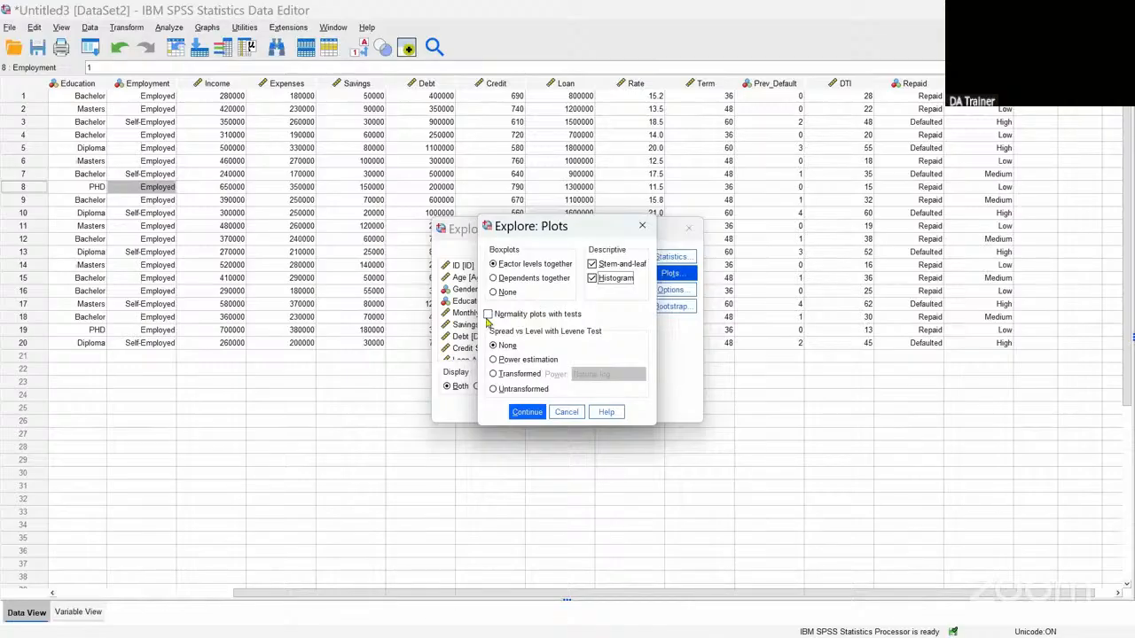
{"action": "left_click", "coordinate": [487, 316]}
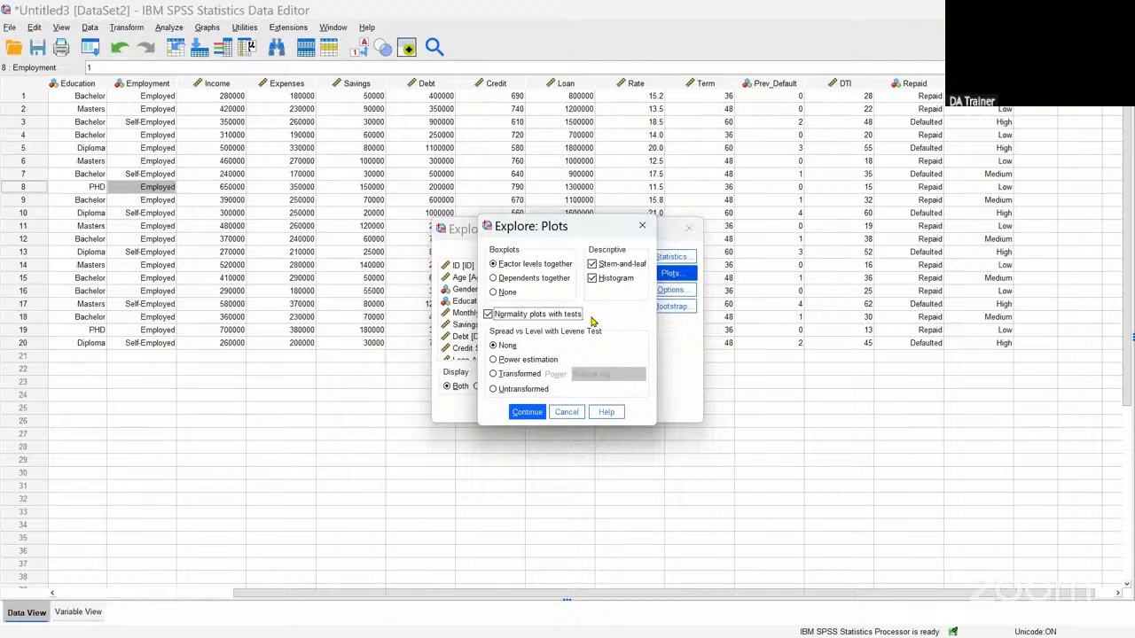
{"action": "left_click", "coordinate": [526, 412]}
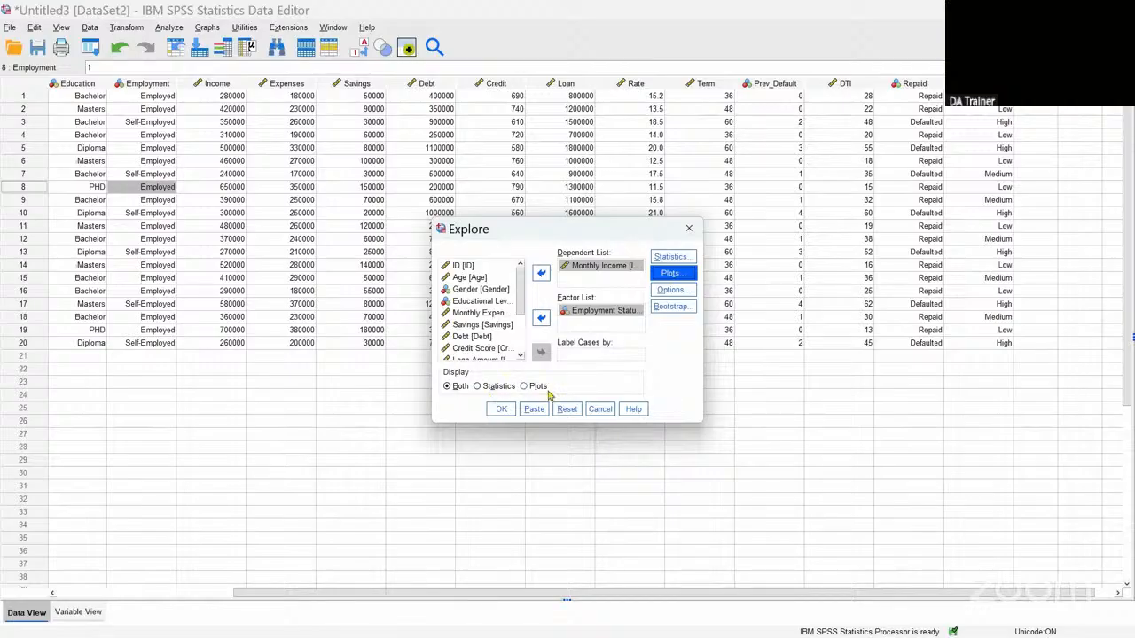
{"action": "left_click", "coordinate": [501, 411]}
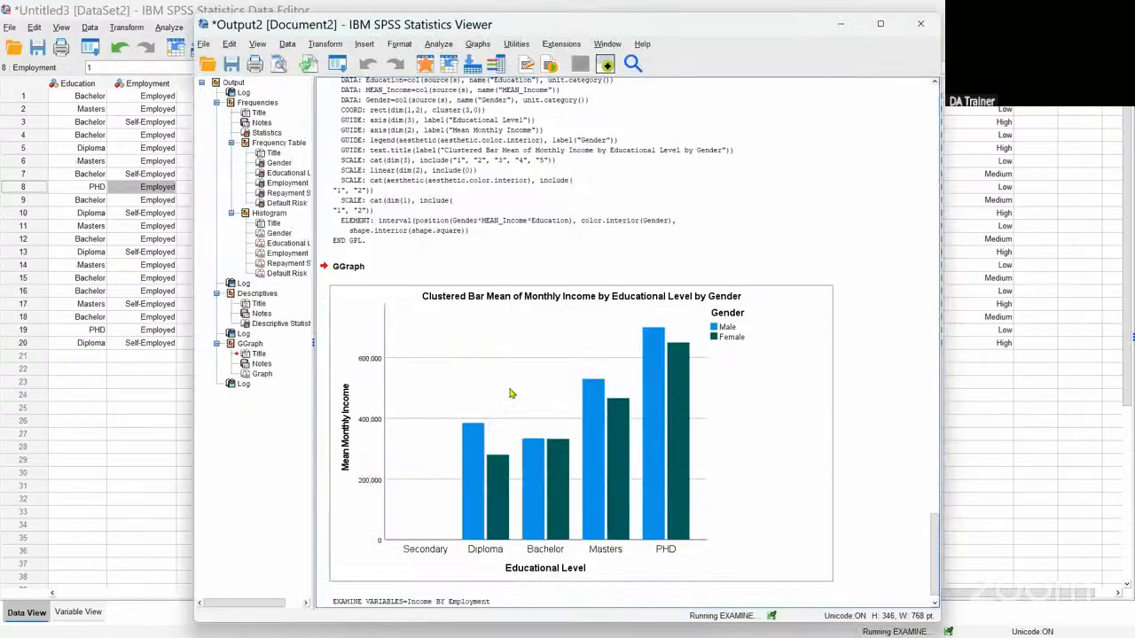
Step: Examine the Explore output's Case Processing Summary, Descriptives and Tests of Normality tables for Monthly Income by Employment Status
{"action": "left_click", "coordinate": [594, 217]}
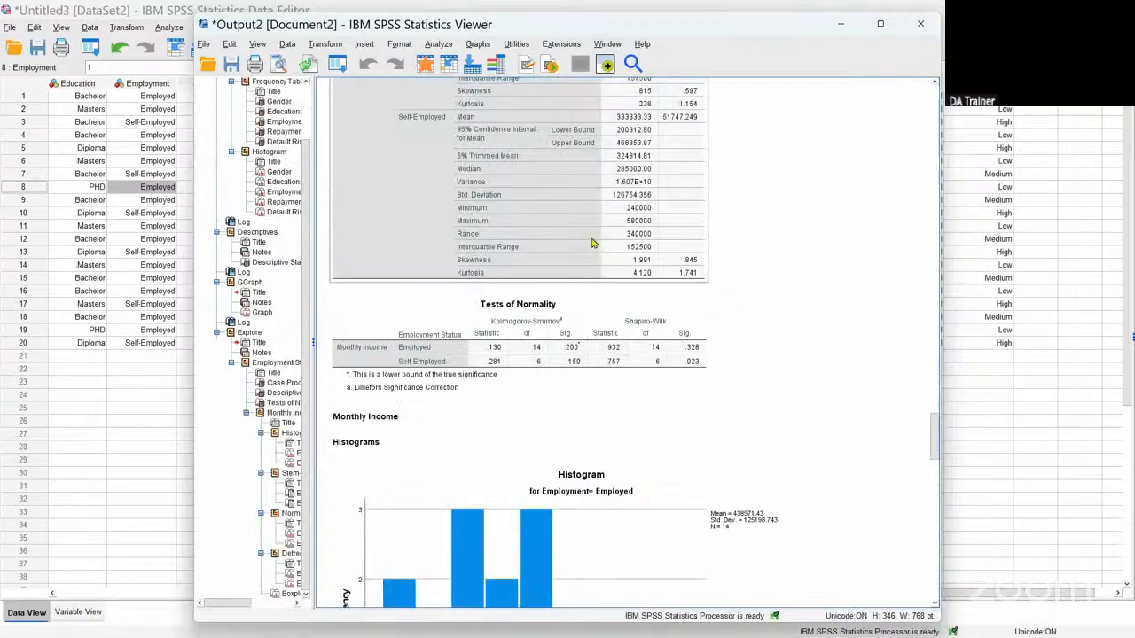
{"action": "scroll", "coordinate": [593, 242], "scroll_direction": "up", "scroll_amount": 3}
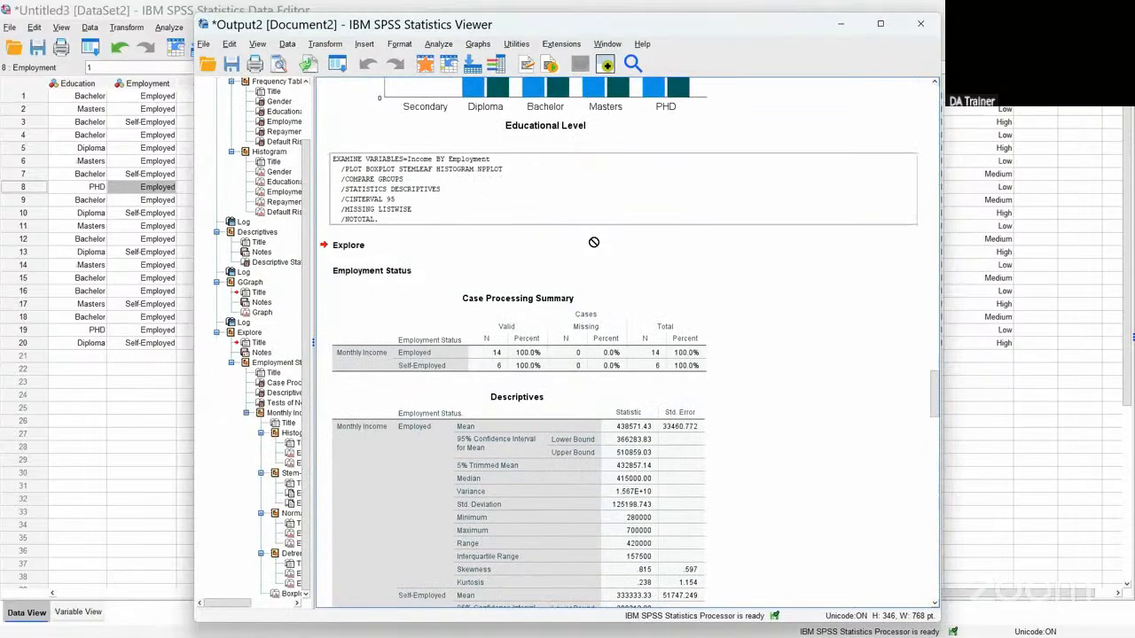
{"action": "scroll", "coordinate": [594, 242], "scroll_direction": "down", "scroll_amount": 1}
{"action": "left_click", "coordinate": [487, 282]}
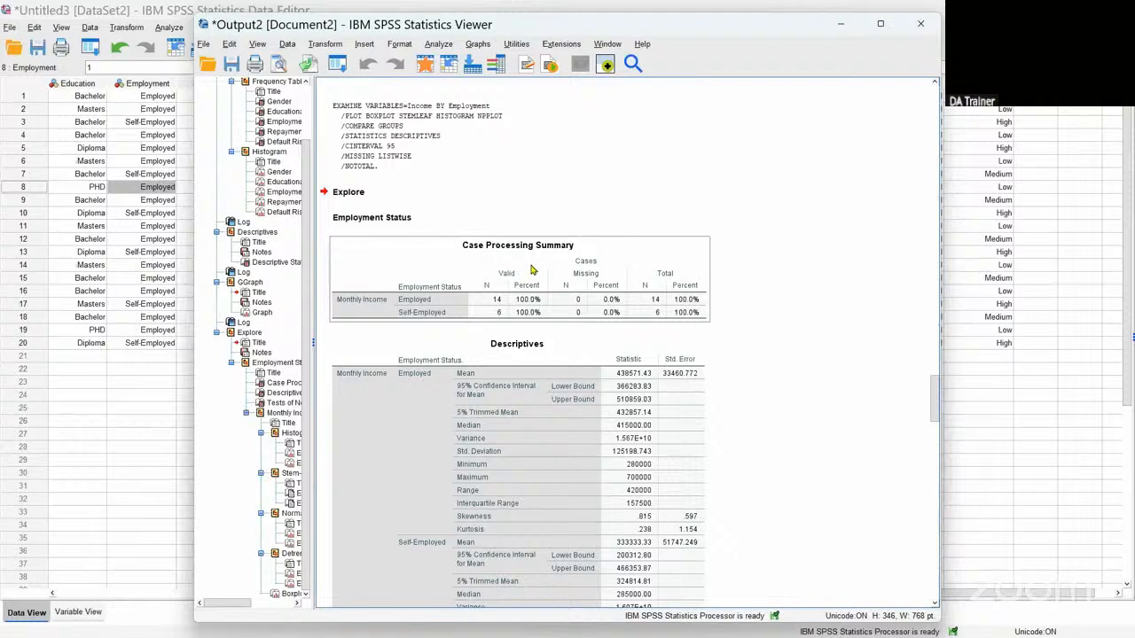
{"action": "scroll", "coordinate": [577, 312], "scroll_direction": "down", "scroll_amount": 3}
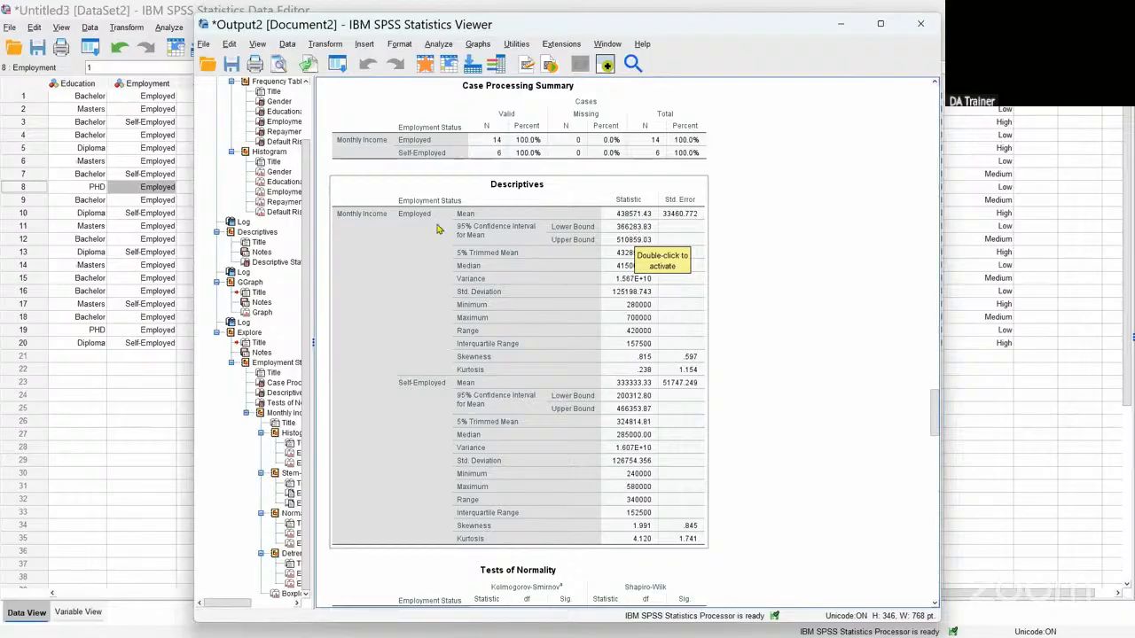
{"action": "left_click", "coordinate": [632, 220]}
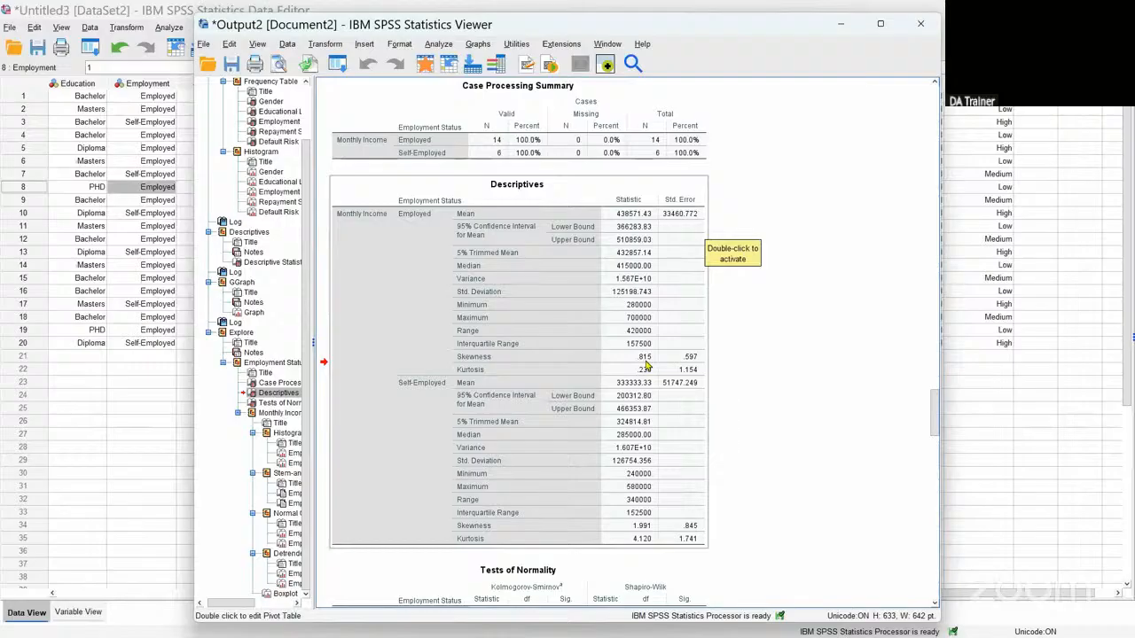
{"action": "scroll", "coordinate": [621, 390], "scroll_direction": "down", "scroll_amount": 5}
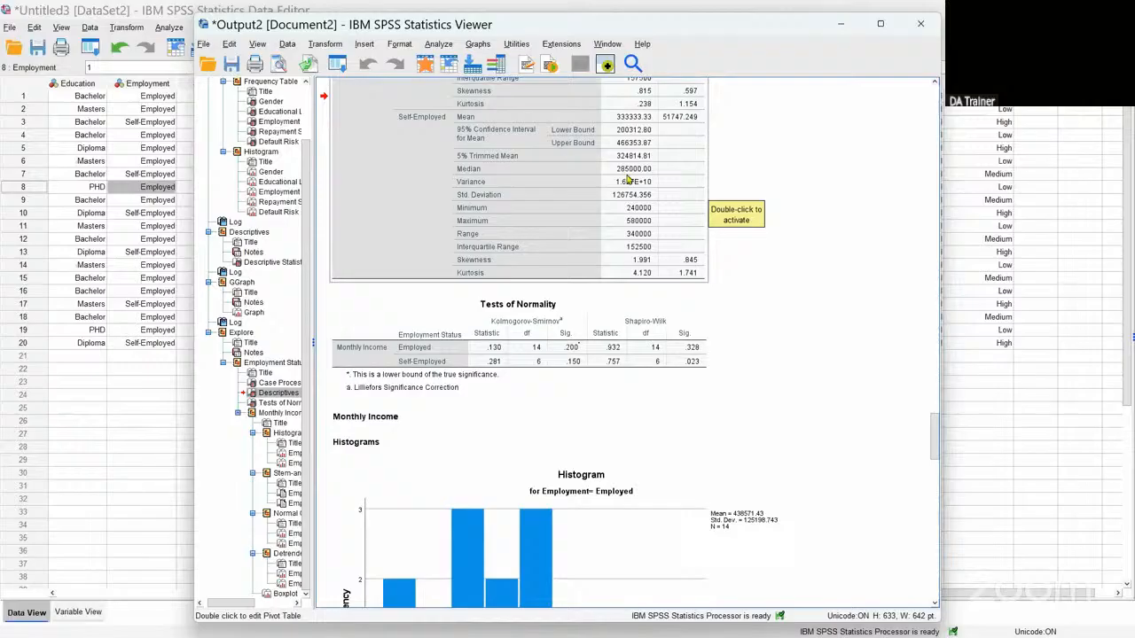
{"action": "scroll", "coordinate": [606, 181], "scroll_direction": "down", "scroll_amount": 3}
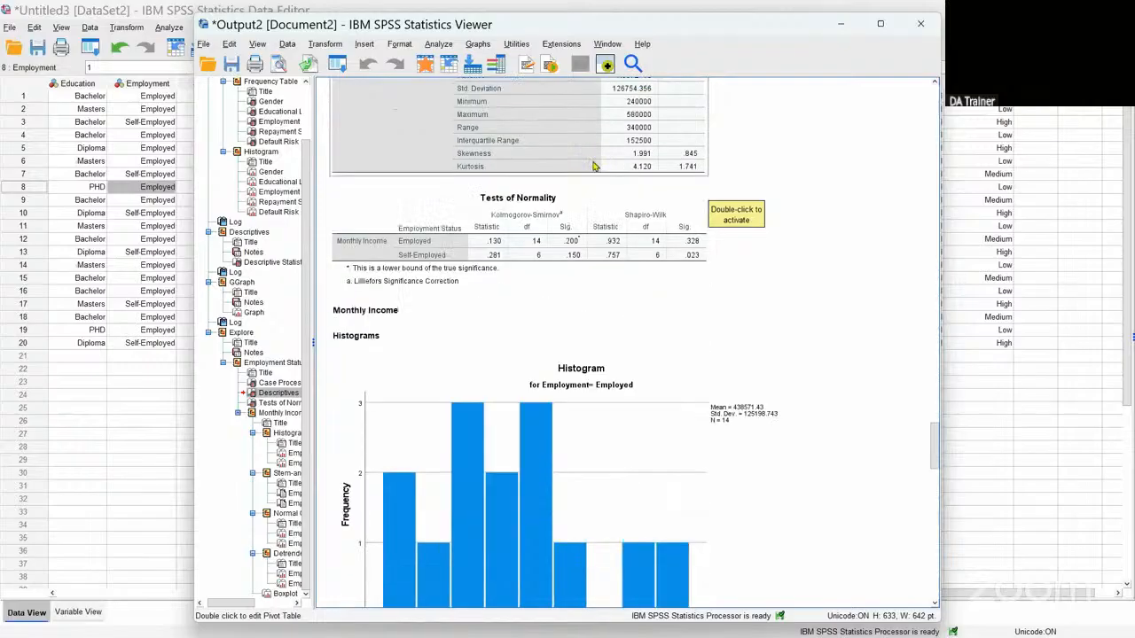
Step: Review the Monthly Income histograms, stem-and-leaf plots, normal and detrended Q-Q plots, and boxplots for employed and self-employed cases
{"action": "scroll", "coordinate": [594, 166], "scroll_direction": "down", "scroll_amount": 3}
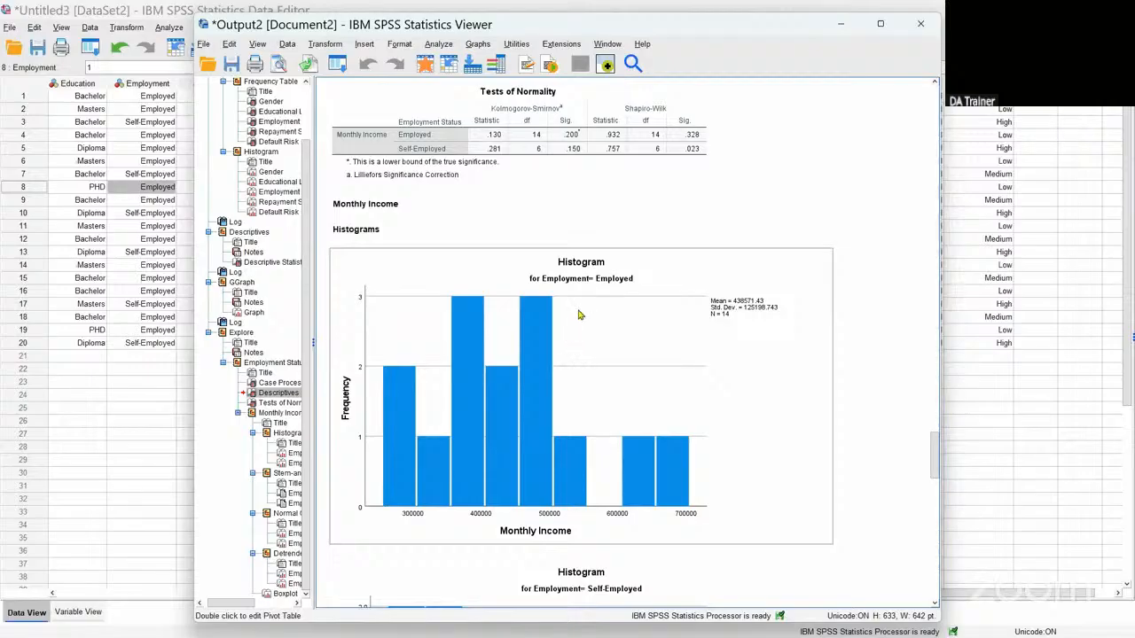
{"action": "scroll", "coordinate": [579, 315], "scroll_direction": "down", "scroll_amount": 5}
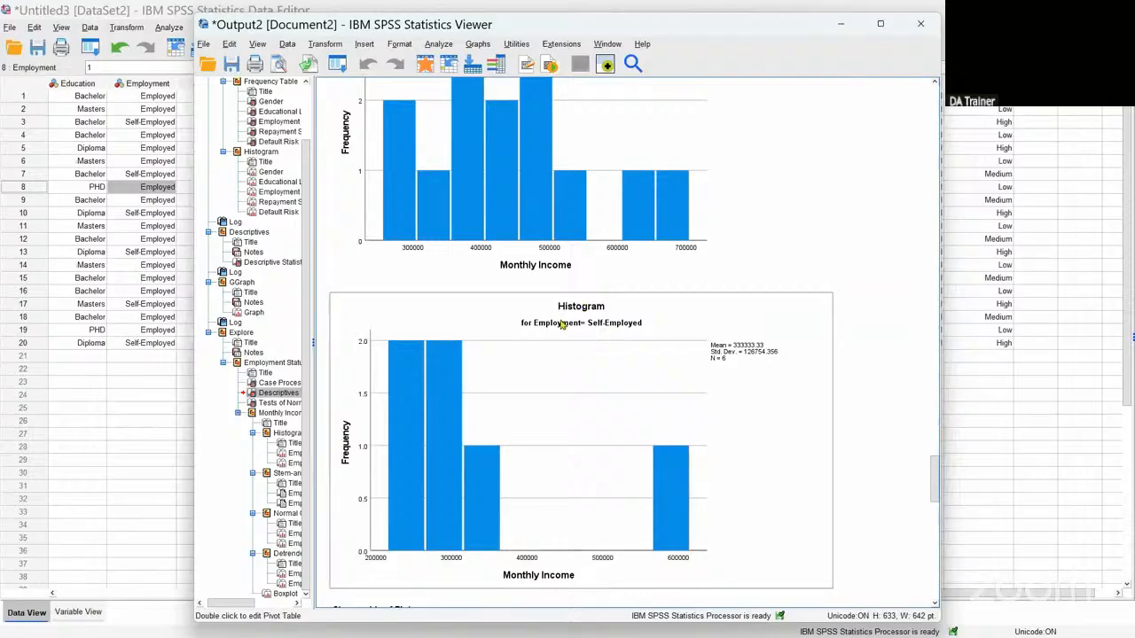
{"action": "scroll", "coordinate": [561, 324], "scroll_direction": "up", "scroll_amount": 3}
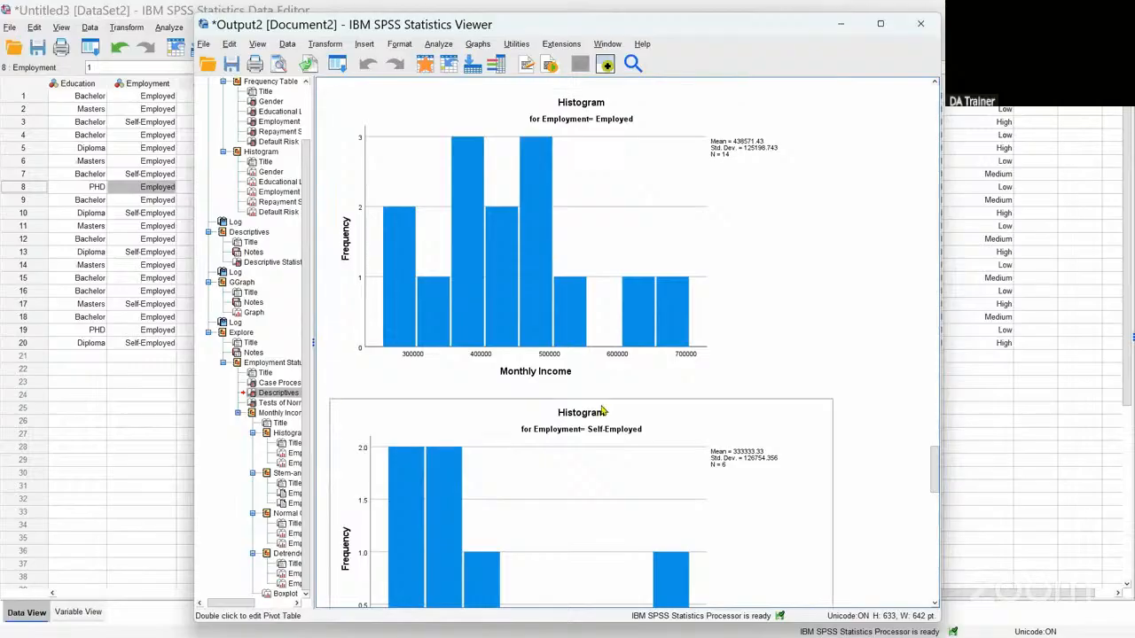
{"action": "scroll", "coordinate": [610, 407], "scroll_direction": "down", "scroll_amount": 6}
{"action": "scroll", "coordinate": [619, 403], "scroll_direction": "down", "scroll_amount": 5}
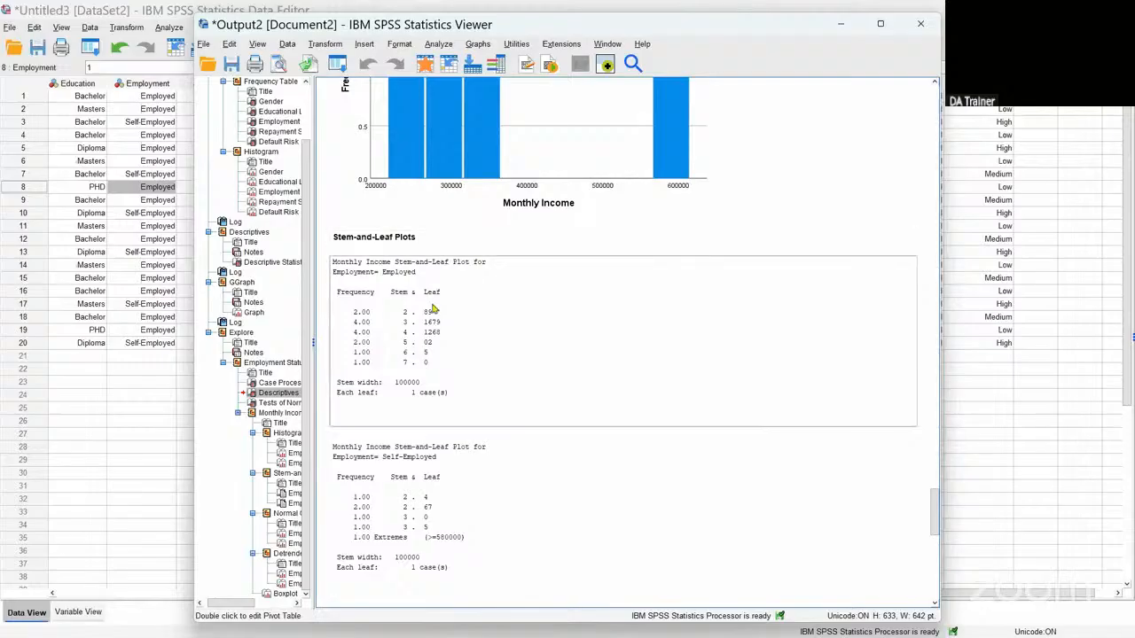
{"action": "scroll", "coordinate": [465, 378], "scroll_direction": "down", "scroll_amount": 5}
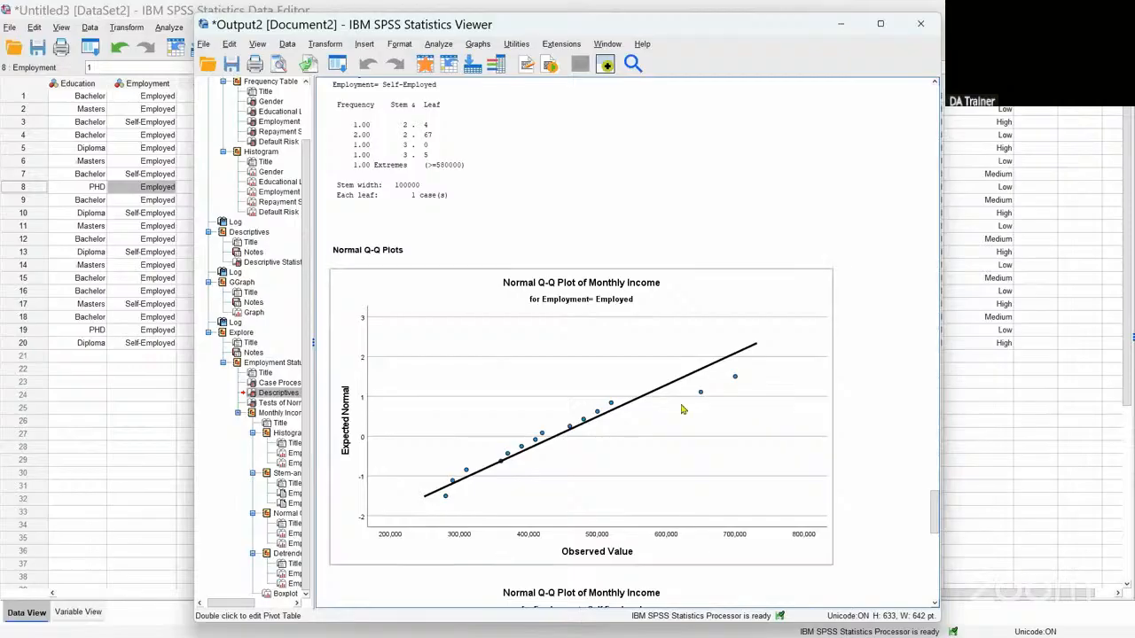
{"action": "scroll", "coordinate": [683, 408], "scroll_direction": "down", "scroll_amount": 5}
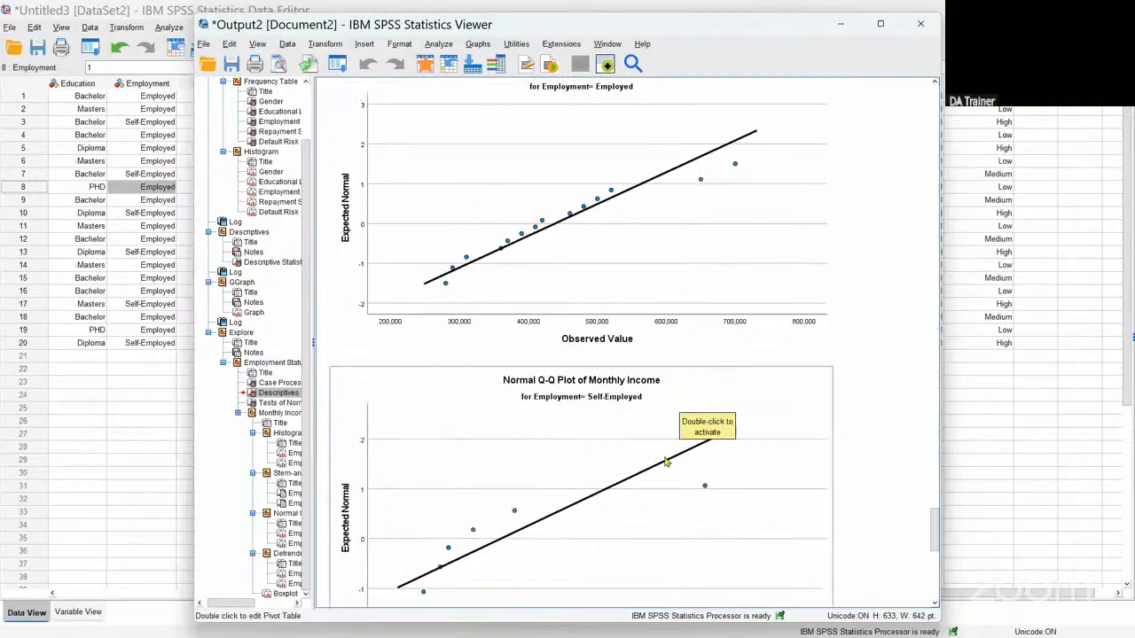
{"action": "scroll", "coordinate": [665, 461], "scroll_direction": "down", "scroll_amount": 3}
{"action": "scroll", "coordinate": [701, 351], "scroll_direction": "down", "scroll_amount": 3}
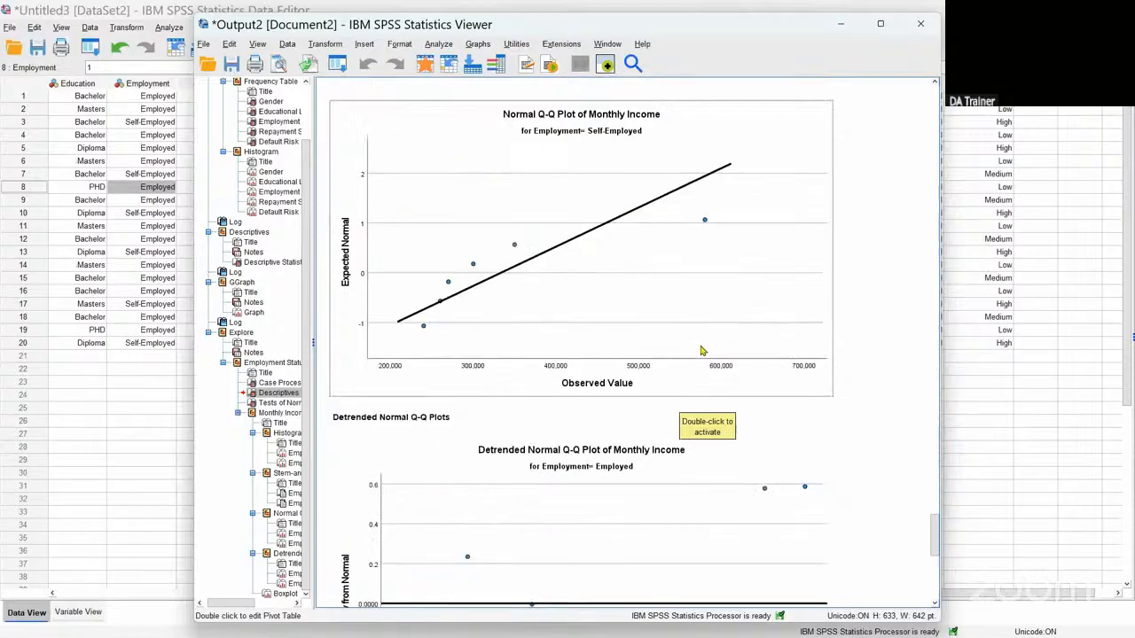
{"action": "scroll", "coordinate": [701, 351], "scroll_direction": "down", "scroll_amount": 3}
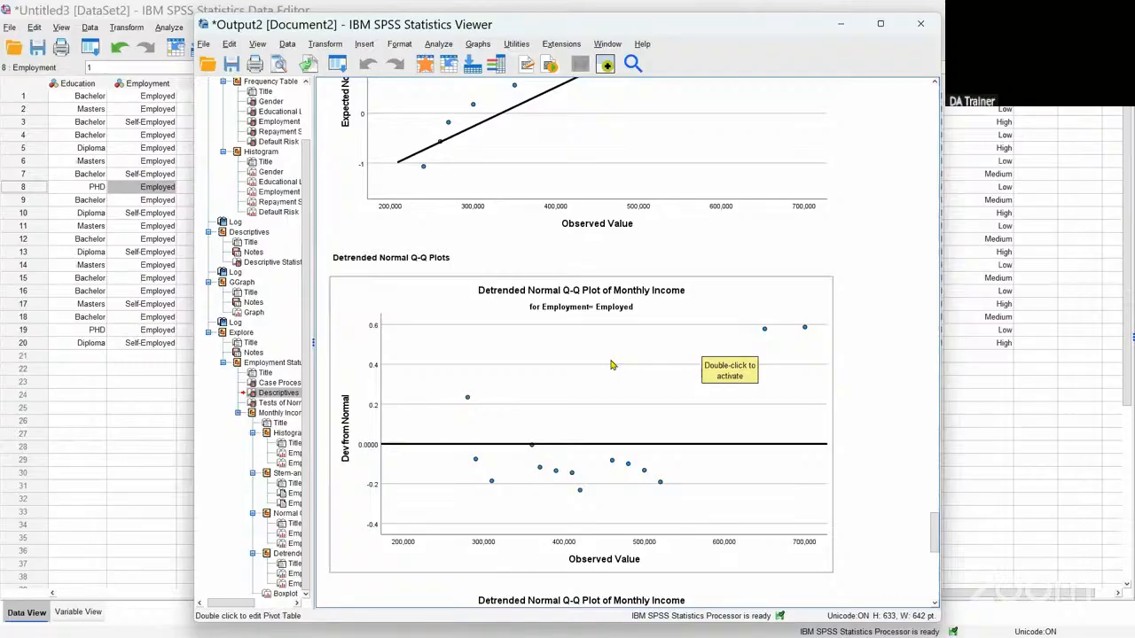
{"action": "scroll", "coordinate": [611, 364], "scroll_direction": "down", "scroll_amount": 3}
{"action": "scroll", "coordinate": [618, 362], "scroll_direction": "down", "scroll_amount": 3}
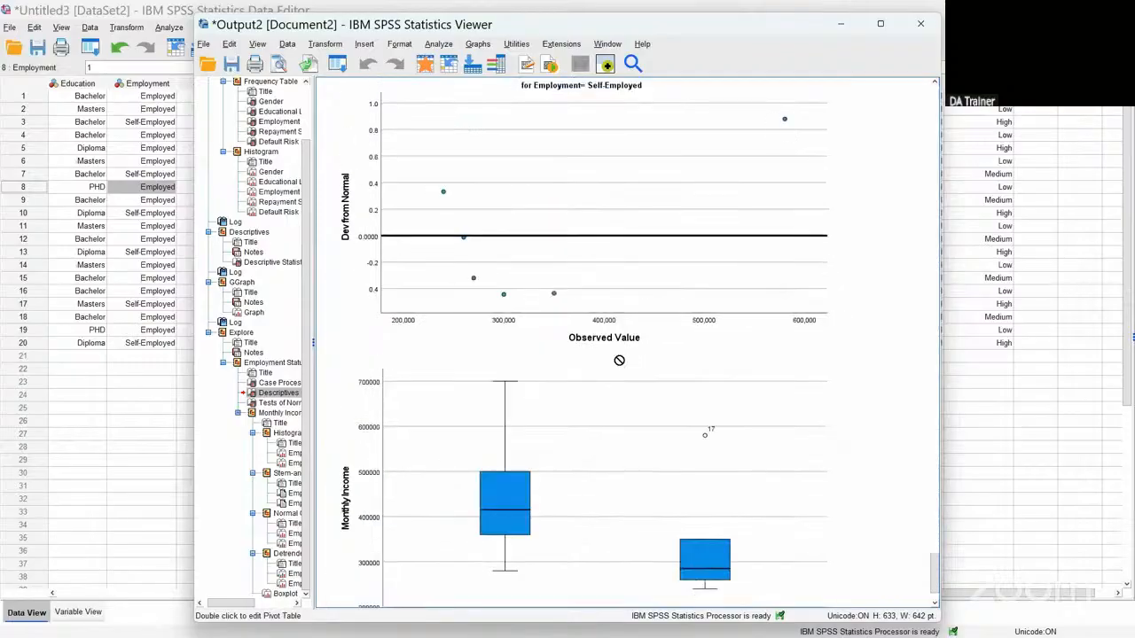
{"action": "scroll", "coordinate": [619, 360], "scroll_direction": "down", "scroll_amount": 1}
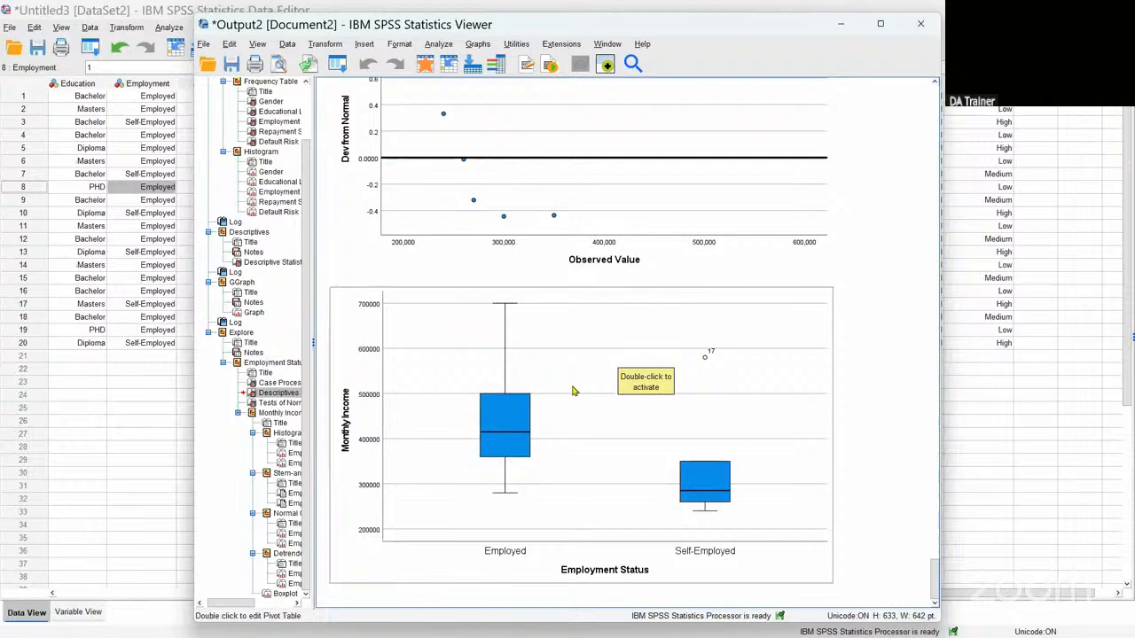
Step: Reopen the Explore setup from the Data Editor, set boxplots to Dependents together and exclude the stem-and-leaf plots
{"action": "left_click", "coordinate": [124, 255]}
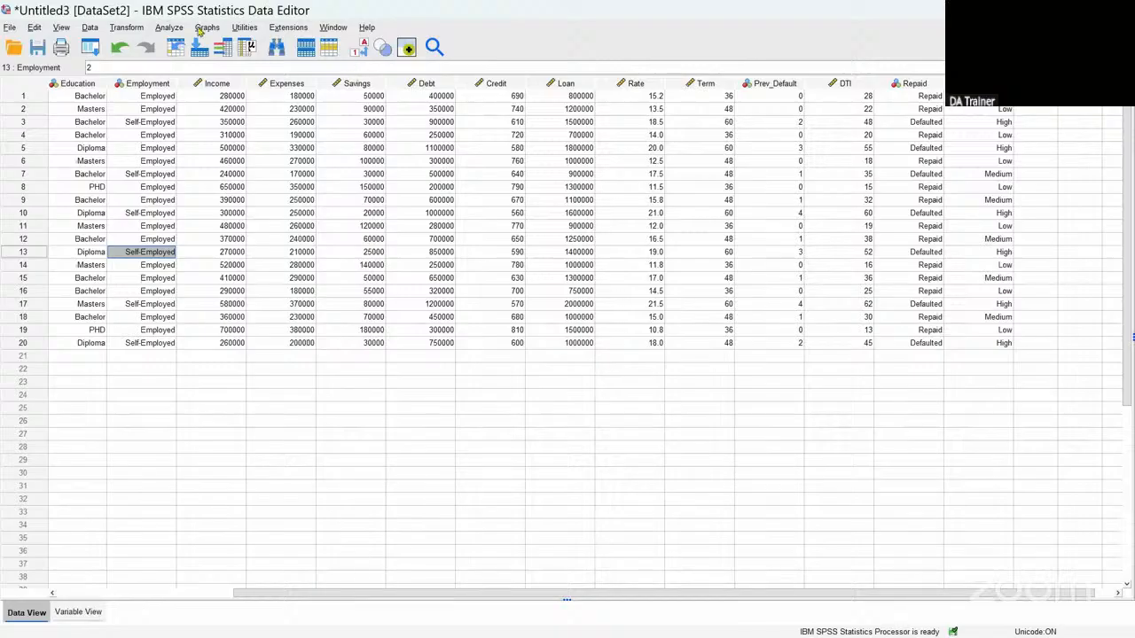
{"action": "left_click", "coordinate": [171, 27]}
{"action": "mouse_move", "coordinate": [189, 79]}
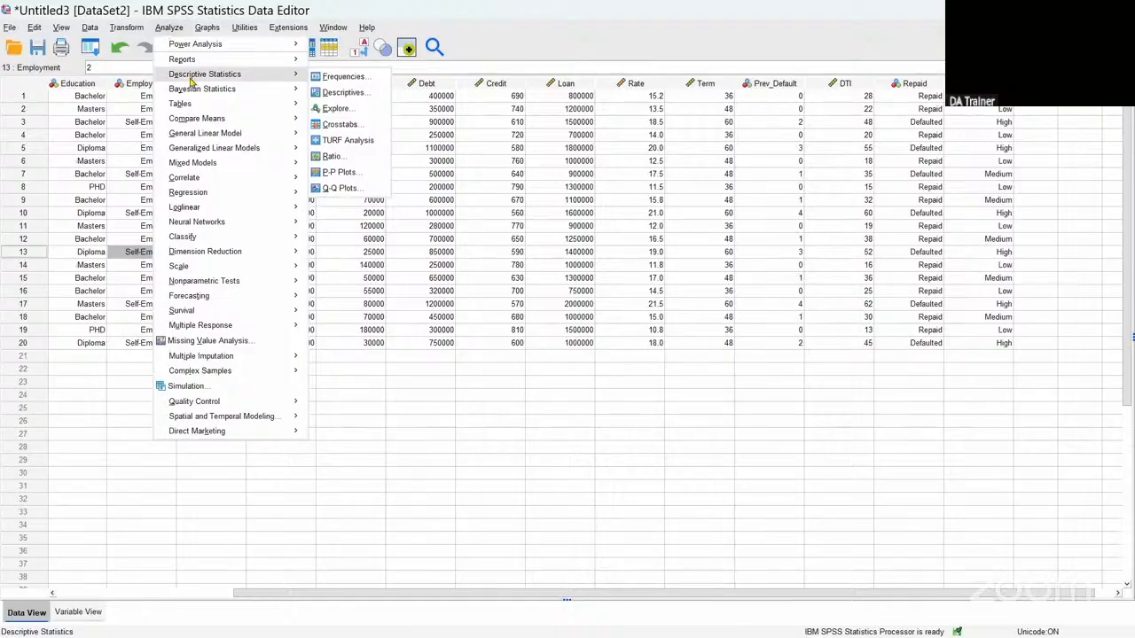
{"action": "mouse_move", "coordinate": [262, 83]}
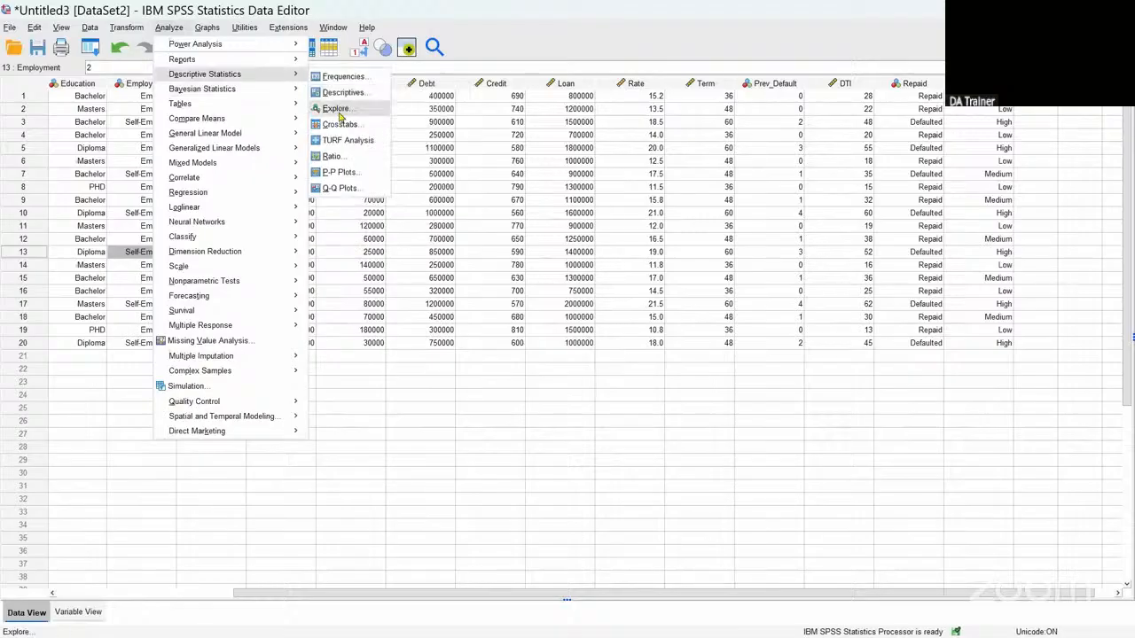
{"action": "left_click", "coordinate": [337, 108]}
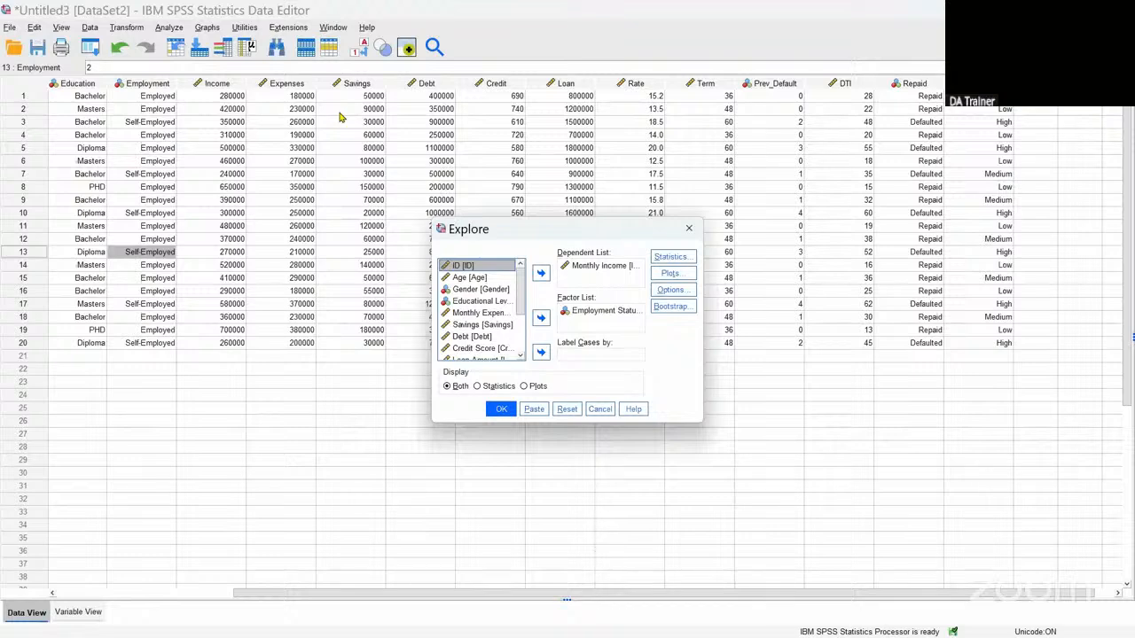
{"action": "left_click", "coordinate": [667, 259]}
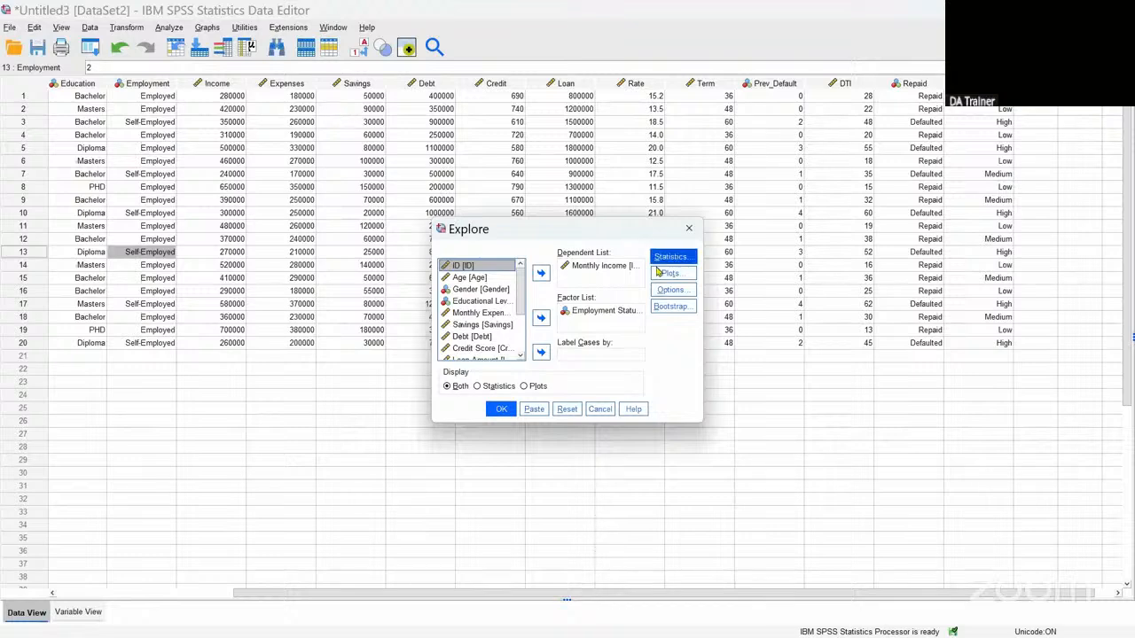
{"action": "left_click", "coordinate": [661, 273]}
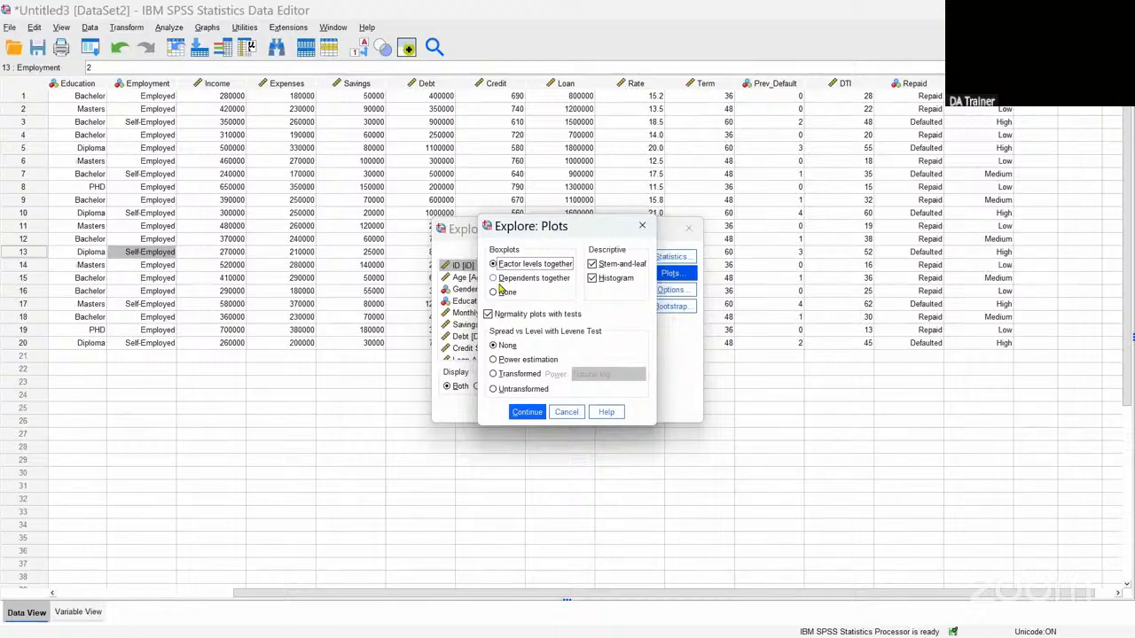
{"action": "left_click", "coordinate": [502, 278]}
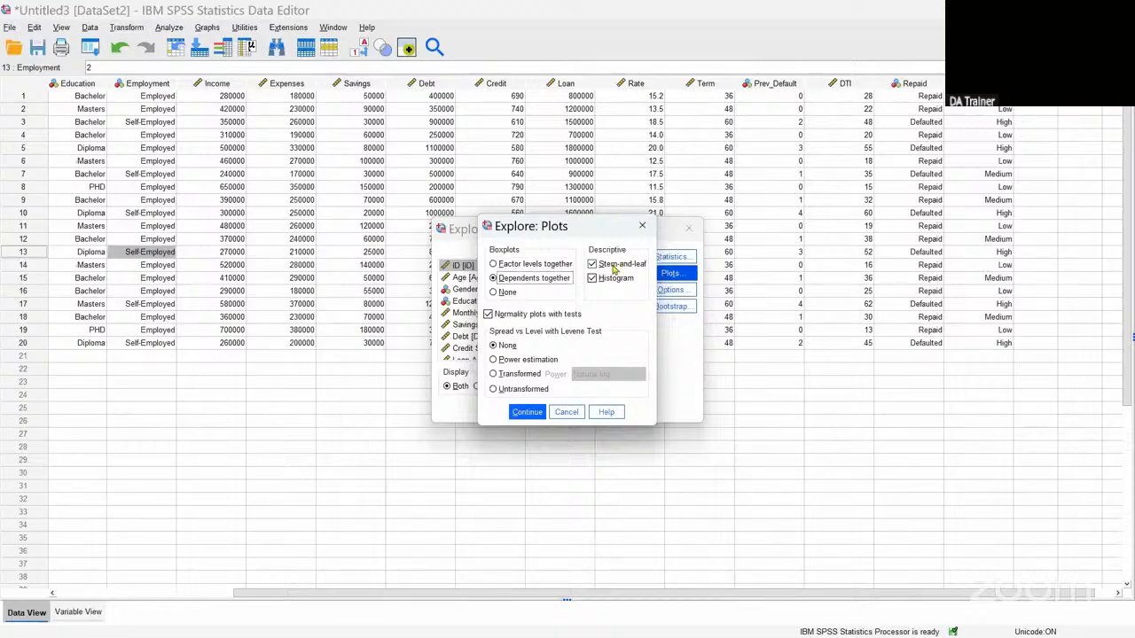
{"action": "left_click", "coordinate": [596, 266]}
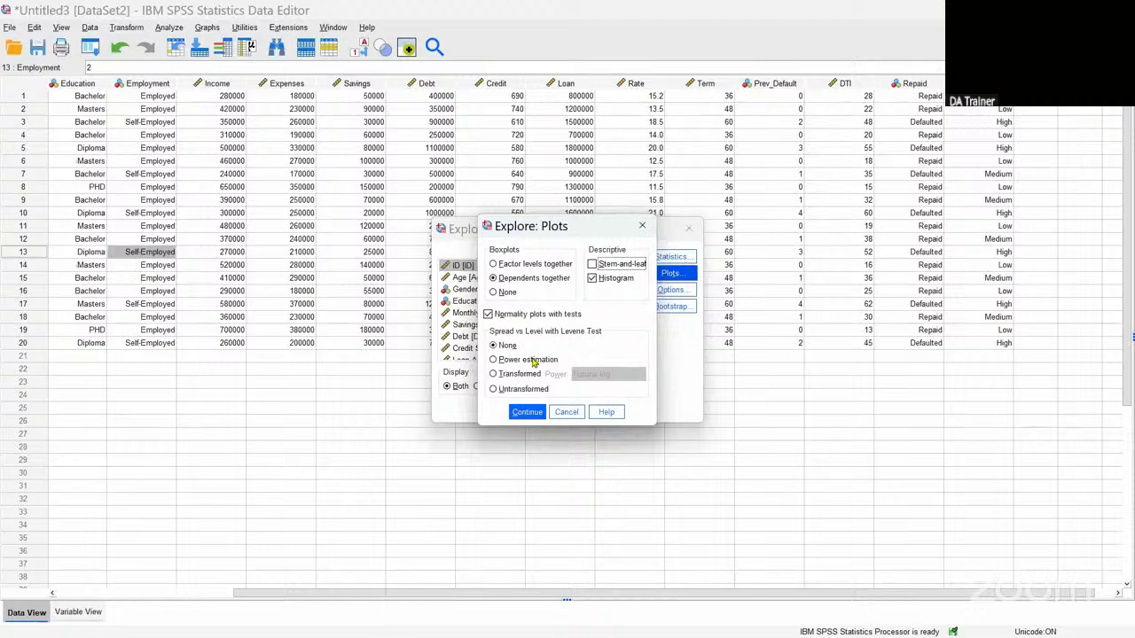
{"action": "left_click", "coordinate": [527, 417]}
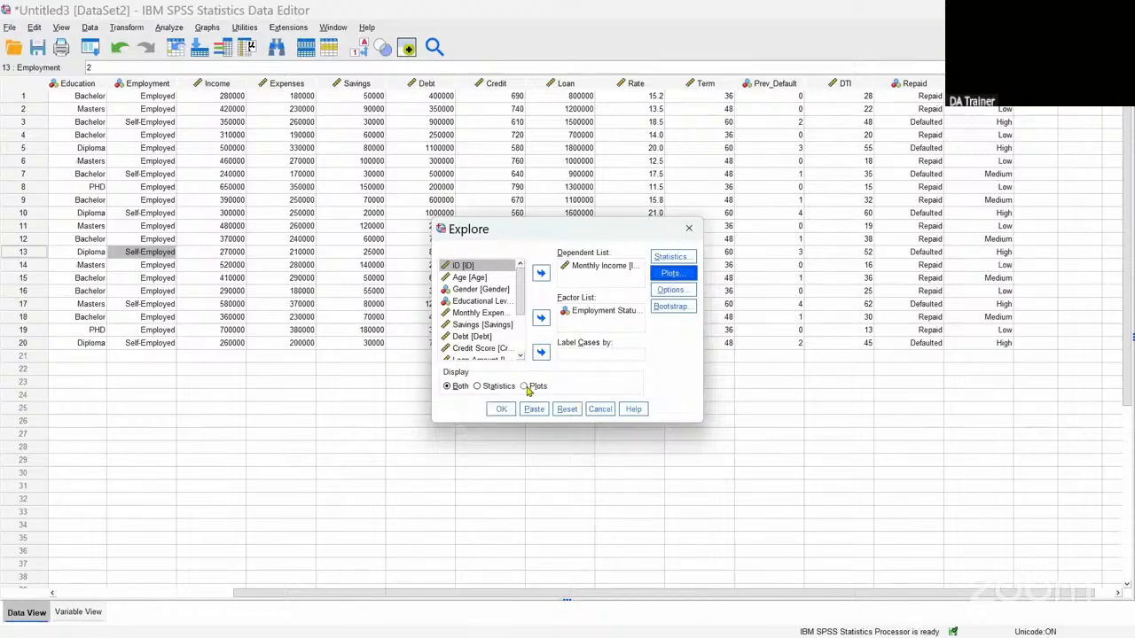
Step: Restrict the Explore display to Plots and run the analysis of Monthly Income by Employment Status
{"action": "left_click", "coordinate": [525, 386]}
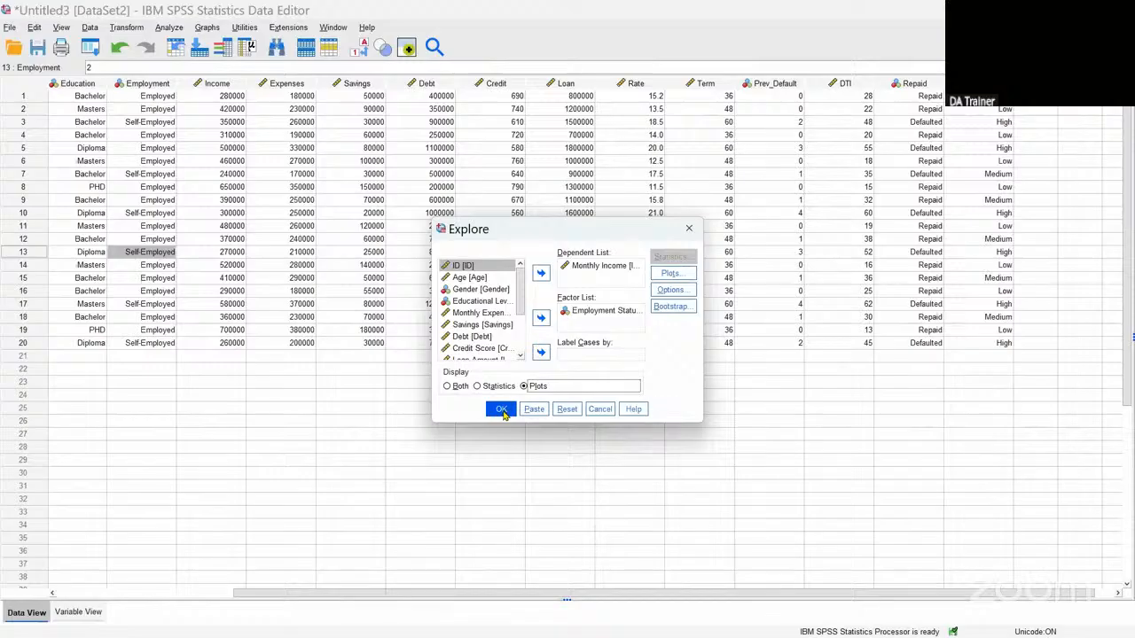
{"action": "left_click", "coordinate": [672, 291]}
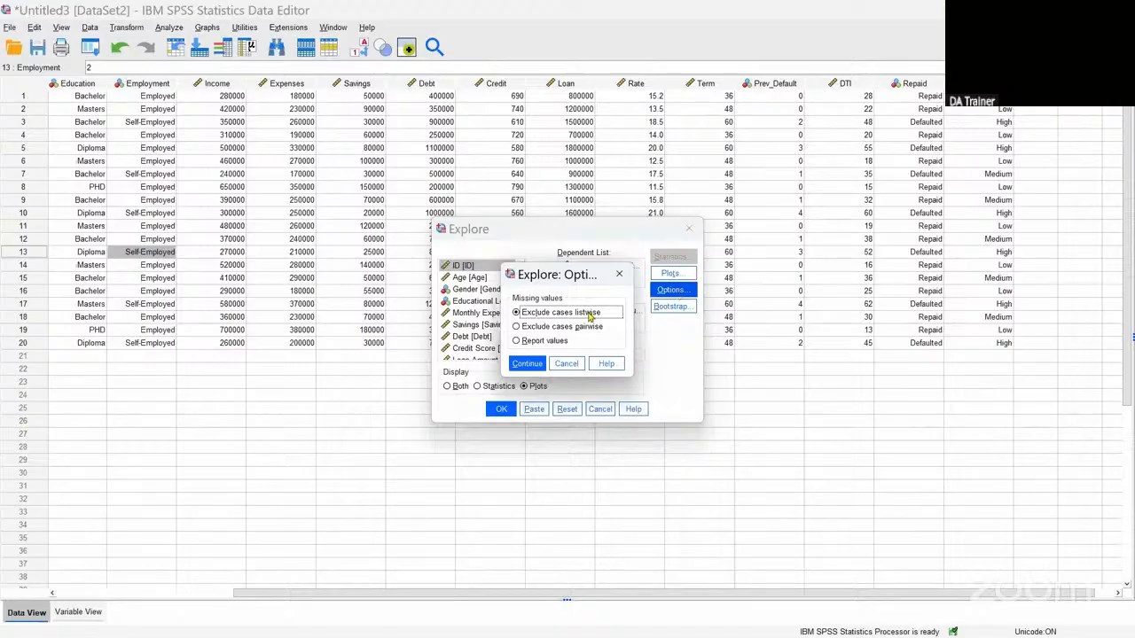
{"action": "left_click", "coordinate": [570, 367]}
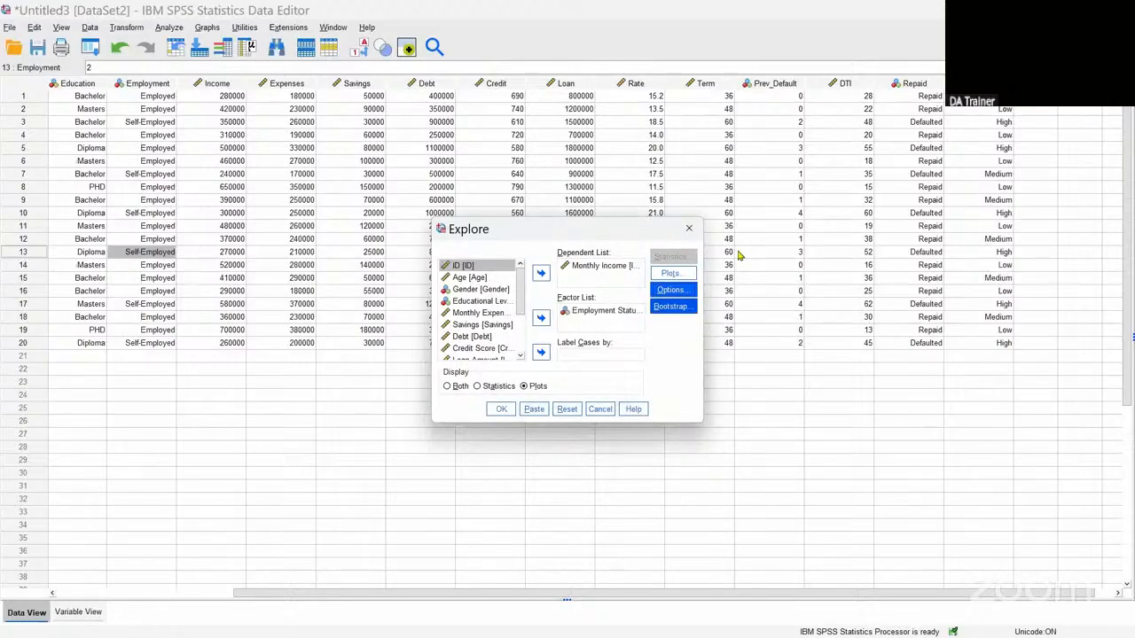
{"action": "left_click", "coordinate": [502, 410]}
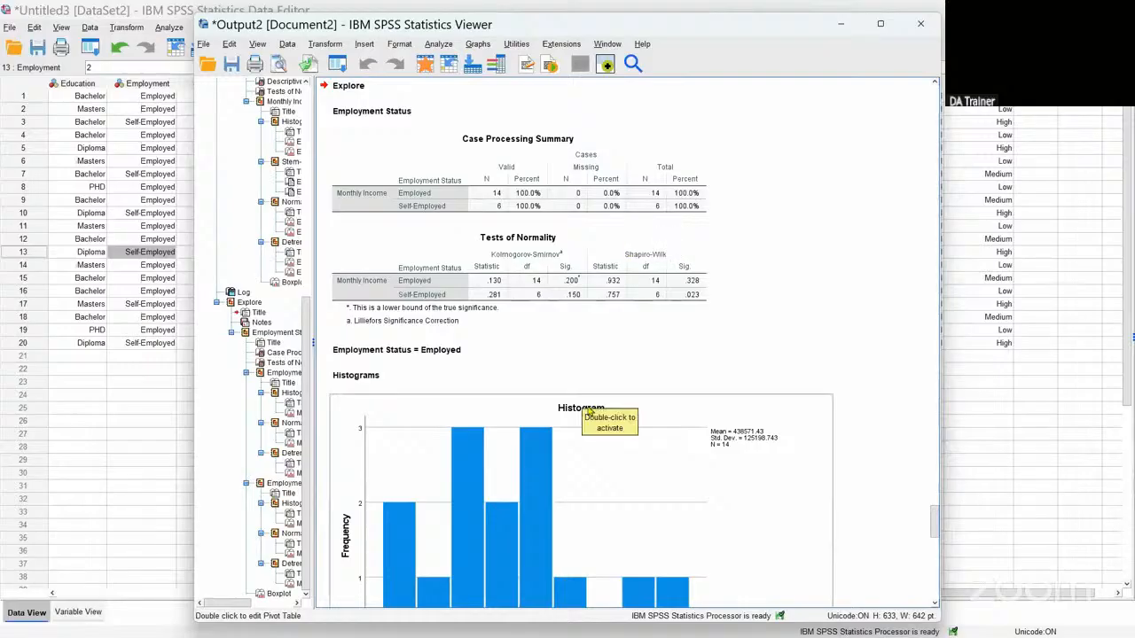
Step: Review the new Explore output's histograms, normal and detrended Q-Q plots, and boxplots for both employment groups
{"action": "scroll", "coordinate": [589, 410], "scroll_direction": "down", "scroll_amount": 3}
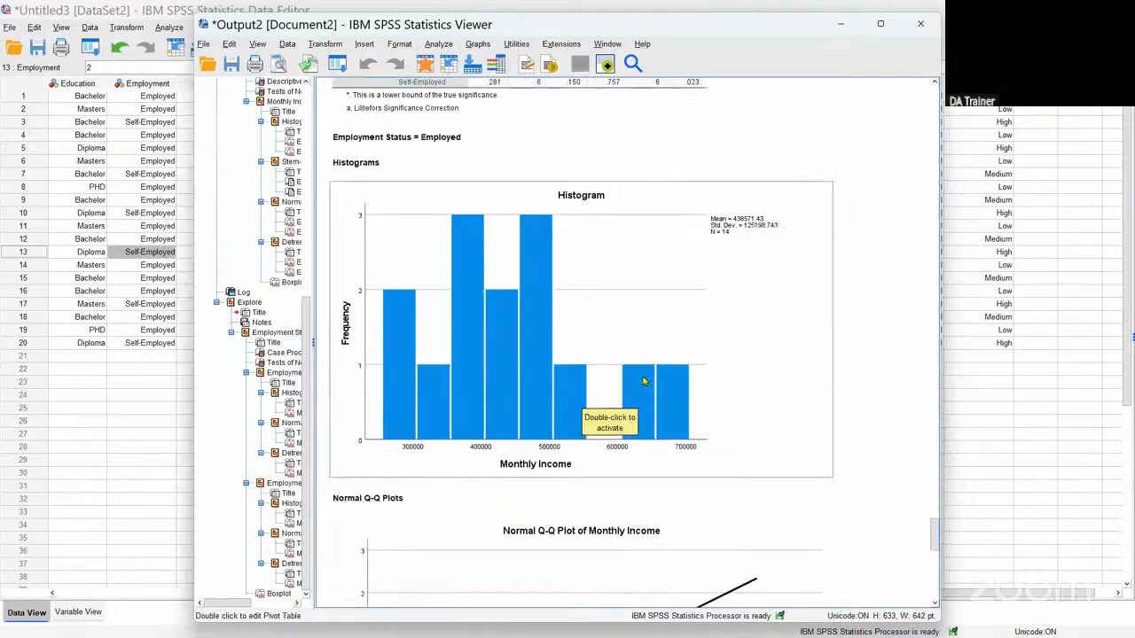
{"action": "scroll", "coordinate": [646, 379], "scroll_direction": "down", "scroll_amount": 5}
{"action": "scroll", "coordinate": [648, 378], "scroll_direction": "down", "scroll_amount": 3}
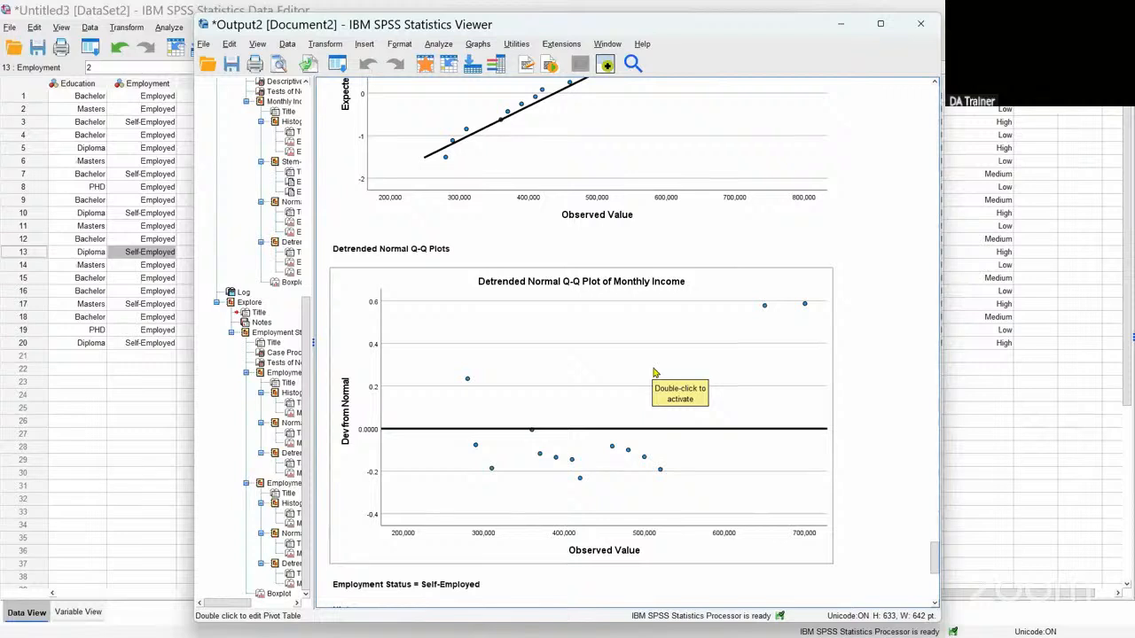
{"action": "scroll", "coordinate": [654, 373], "scroll_direction": "down", "scroll_amount": 6}
{"action": "scroll", "coordinate": [654, 373], "scroll_direction": "down", "scroll_amount": 5}
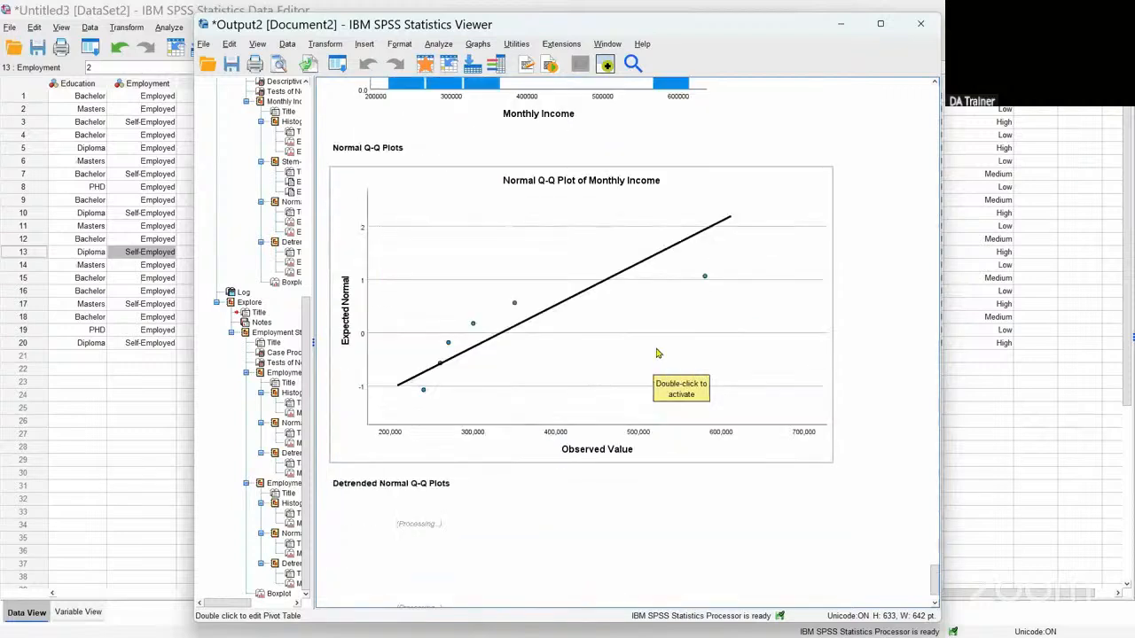
{"action": "scroll", "coordinate": [657, 353], "scroll_direction": "down", "scroll_amount": 7}
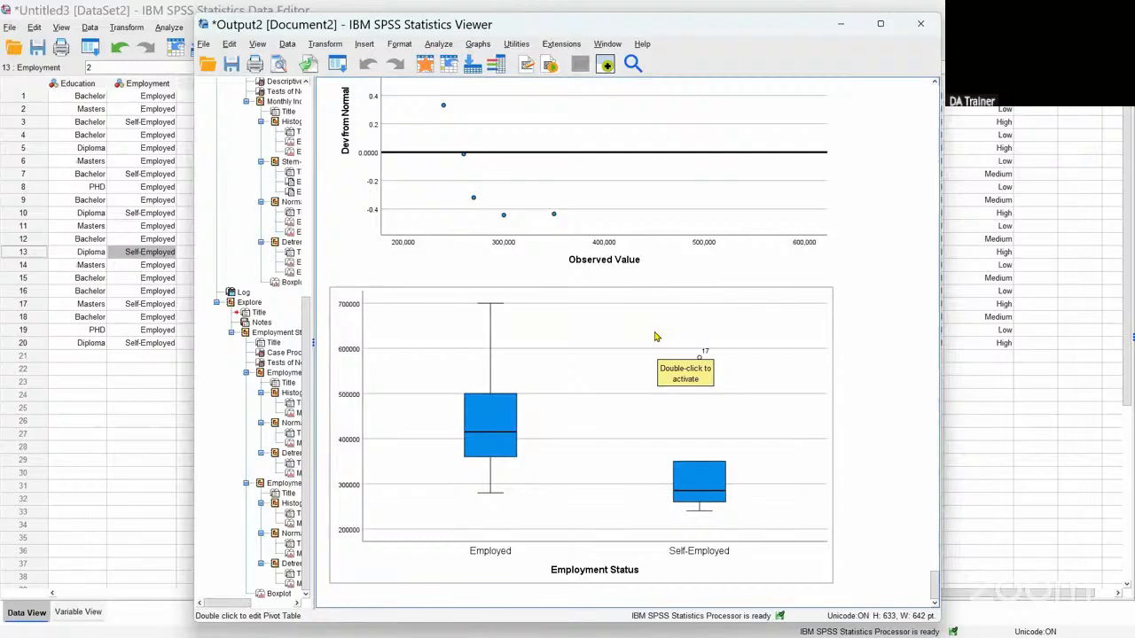
Step: Bring the Output2 viewer back to the front and review the latest Explore plots back to the Tests of Normality table
{"action": "left_click", "coordinate": [141, 215]}
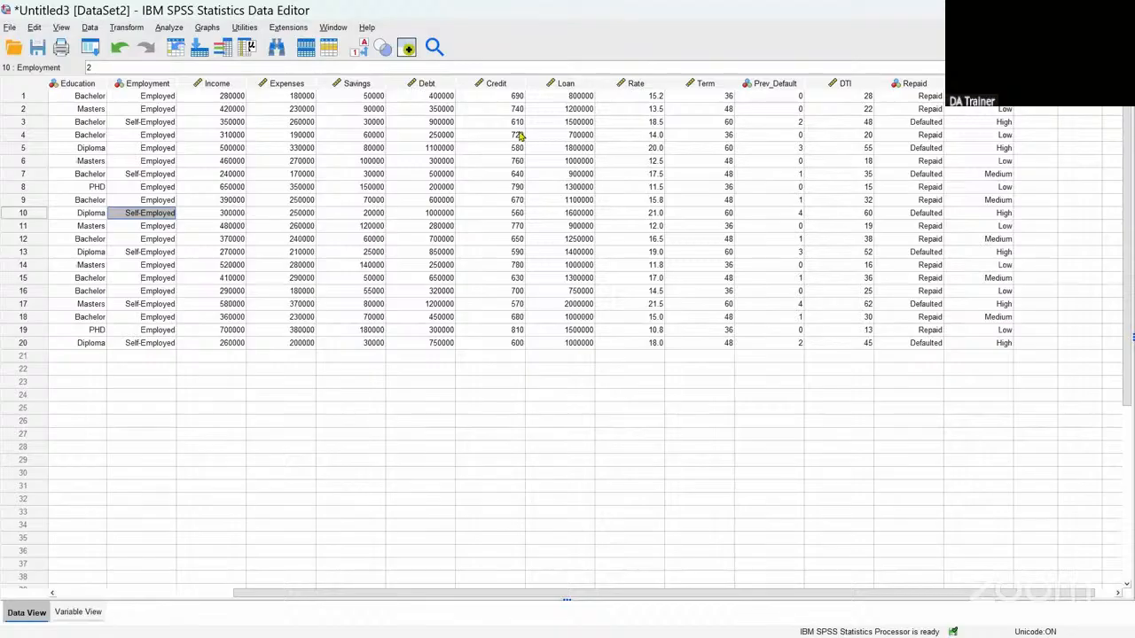
{"action": "mouse_move", "coordinate": [619, 635]}
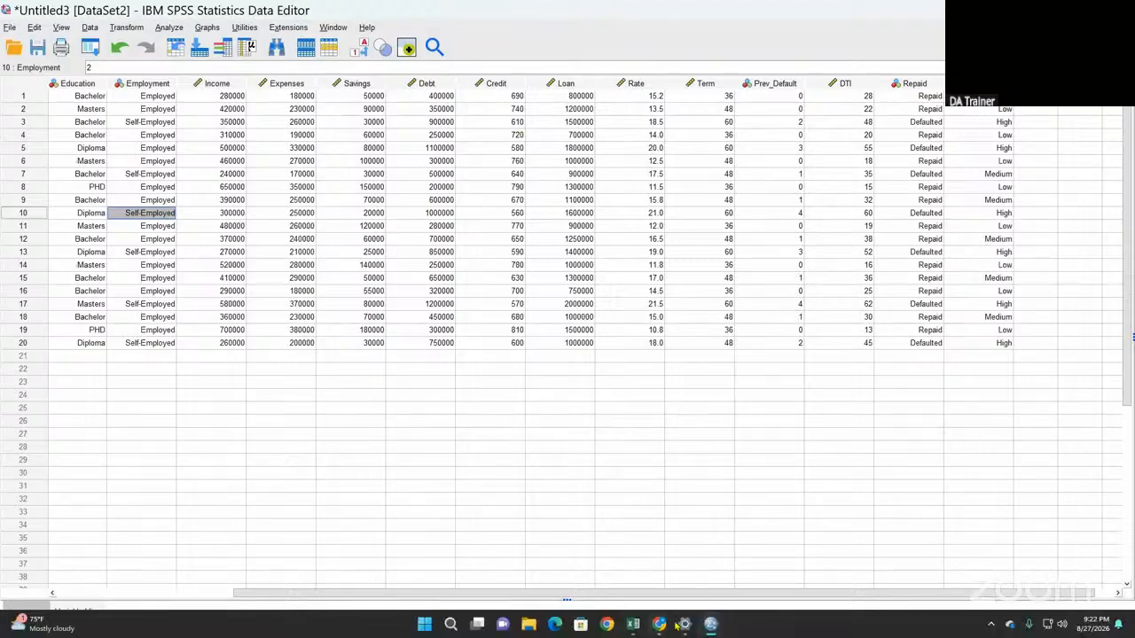
{"action": "mouse_move", "coordinate": [711, 628]}
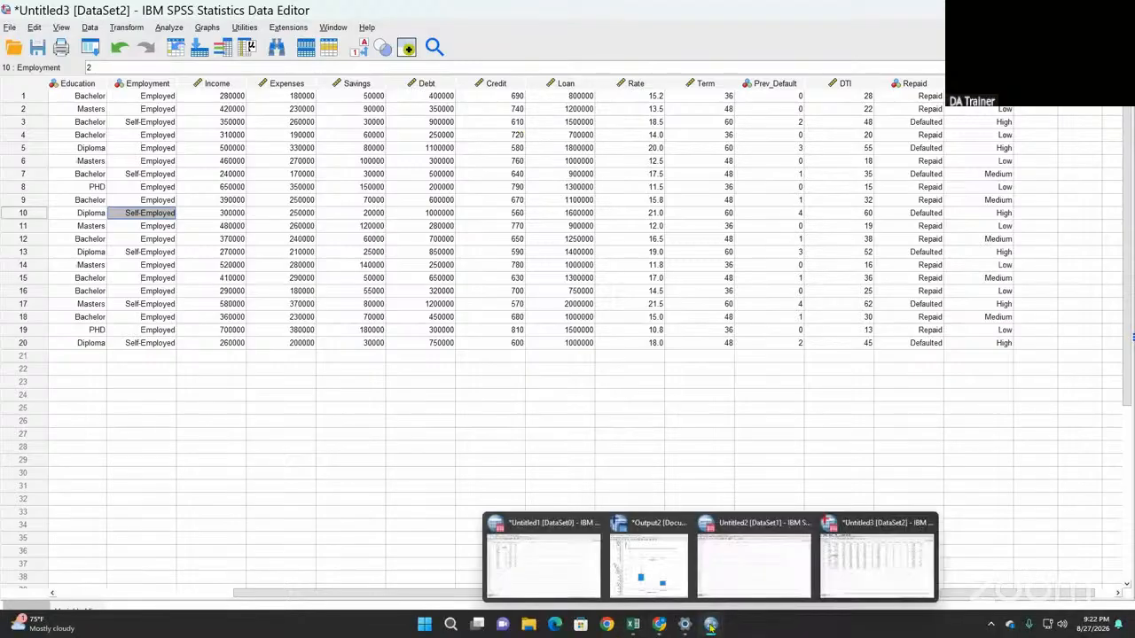
{"action": "left_click", "coordinate": [647, 564]}
{"action": "scroll", "coordinate": [486, 227], "scroll_direction": "up", "scroll_amount": 1}
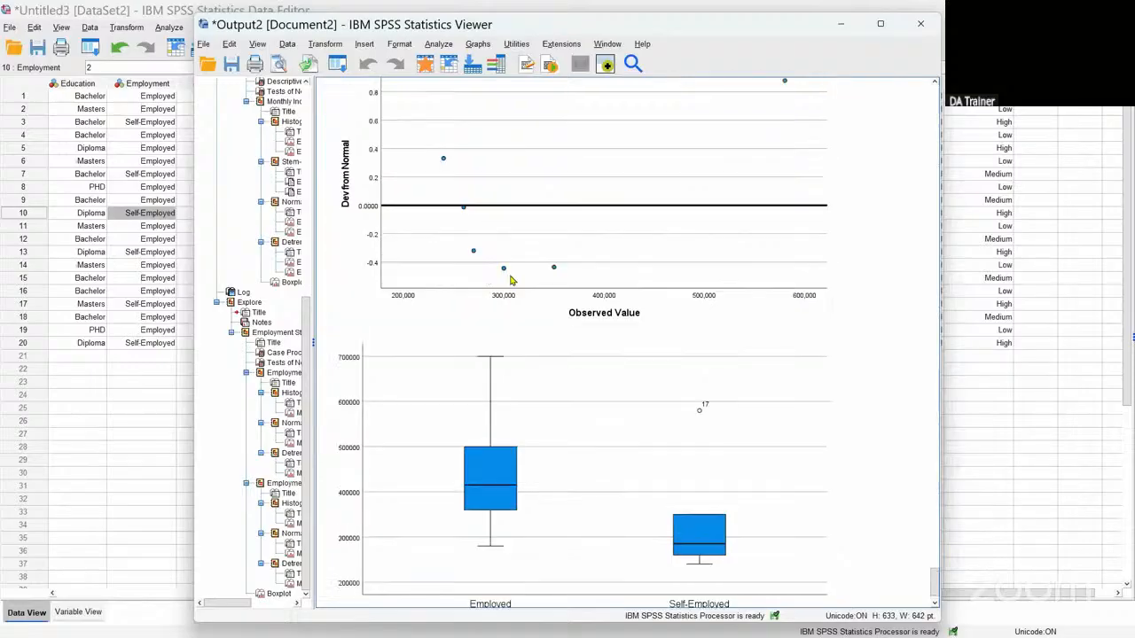
{"action": "scroll", "coordinate": [513, 278], "scroll_direction": "up", "scroll_amount": 5}
{"action": "scroll", "coordinate": [515, 276], "scroll_direction": "up", "scroll_amount": 3}
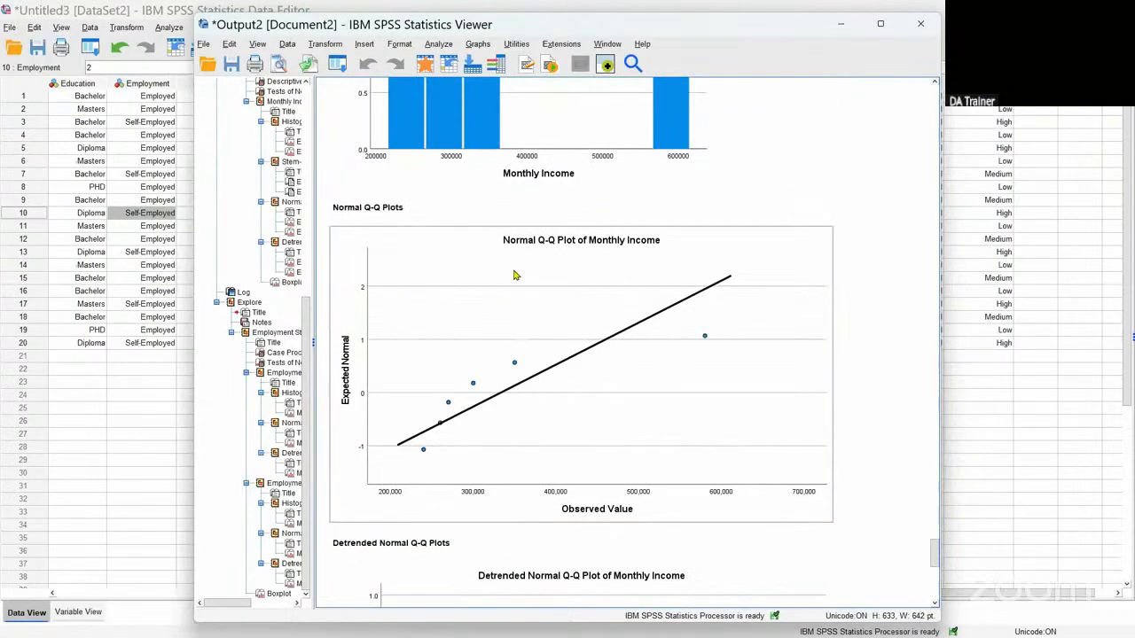
{"action": "scroll", "coordinate": [515, 276], "scroll_direction": "up", "scroll_amount": 5}
{"action": "scroll", "coordinate": [520, 268], "scroll_direction": "up", "scroll_amount": 7}
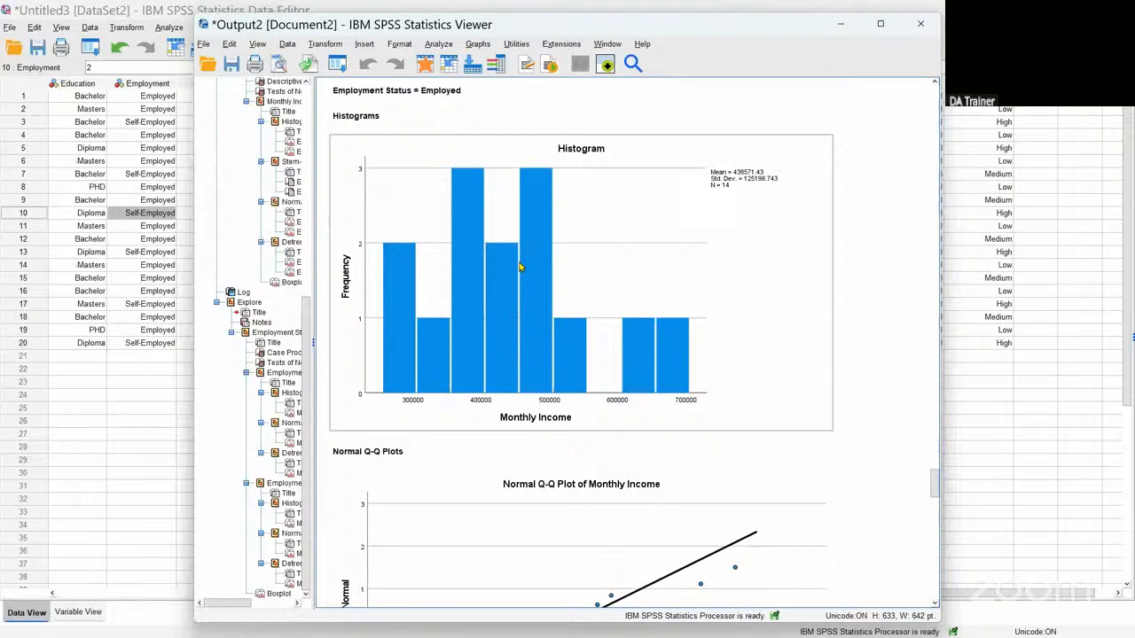
{"action": "scroll", "coordinate": [521, 267], "scroll_direction": "up", "scroll_amount": 3}
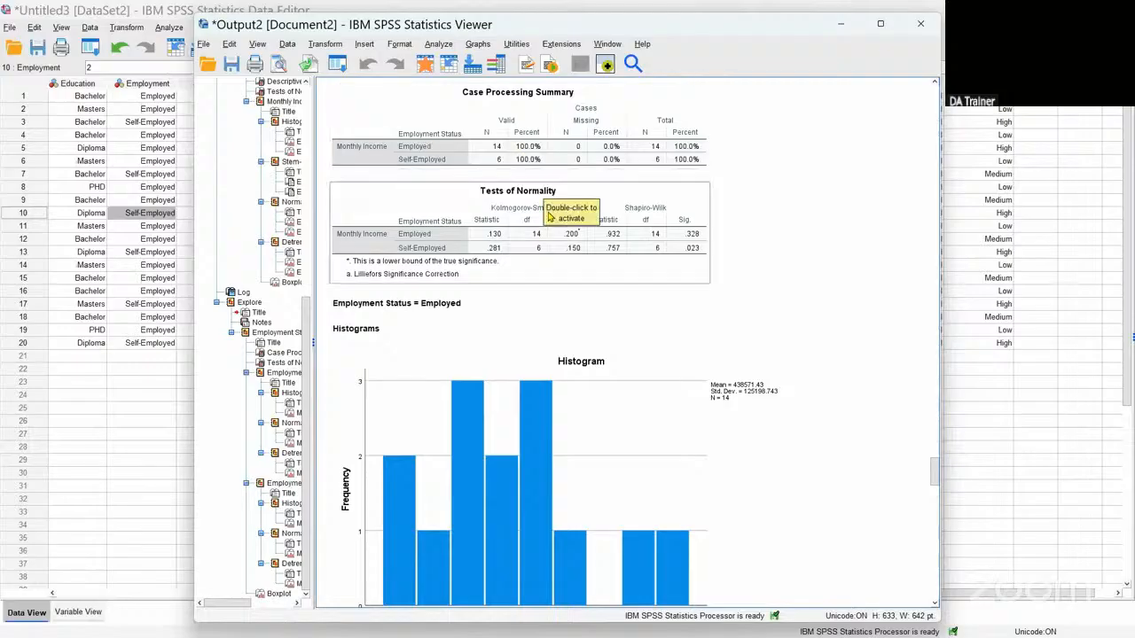
Step: Compare the latest Explore tables and command syntax with the boxplots from the preceding Explore run
{"action": "scroll", "coordinate": [549, 216], "scroll_direction": "down", "scroll_amount": 5}
{"action": "scroll", "coordinate": [549, 221], "scroll_direction": "down", "scroll_amount": 5}
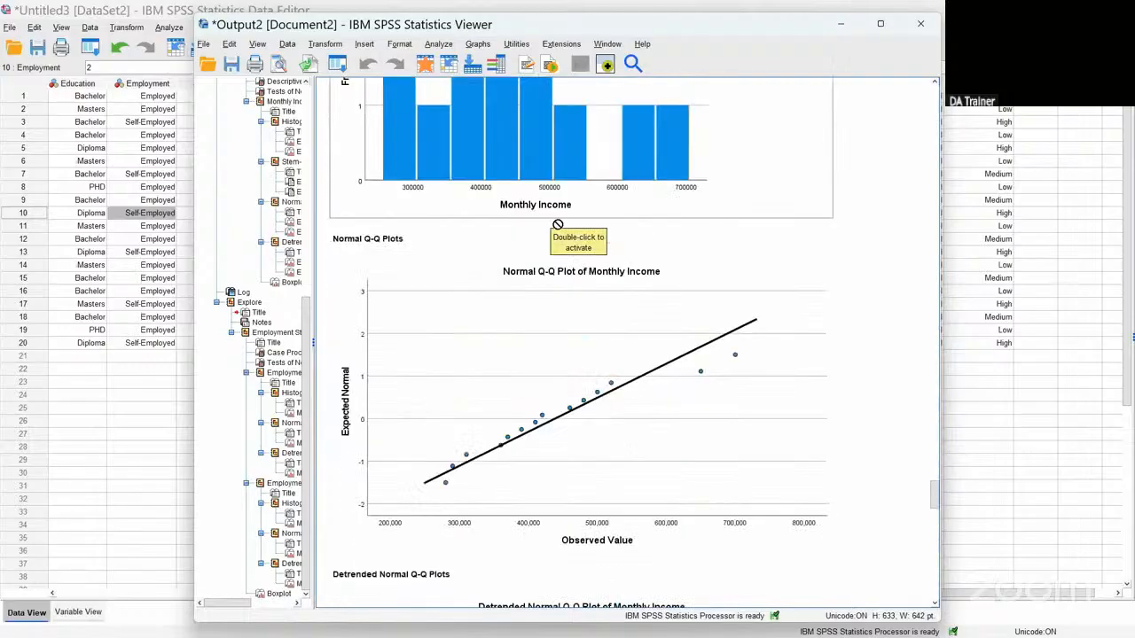
{"action": "scroll", "coordinate": [558, 224], "scroll_direction": "up", "scroll_amount": 10}
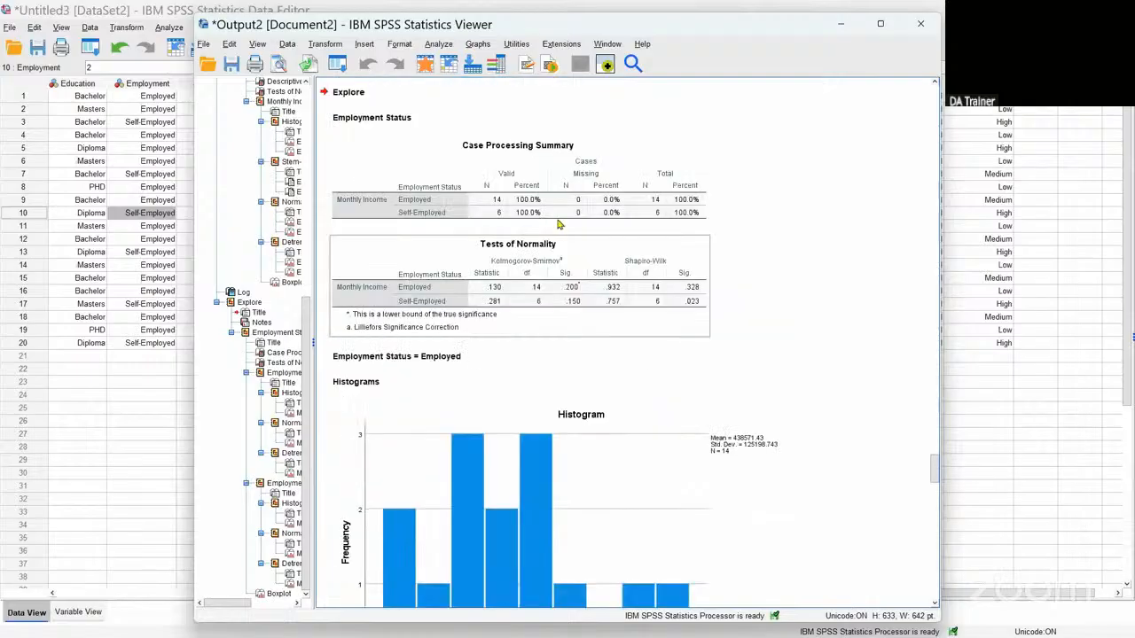
{"action": "scroll", "coordinate": [559, 225], "scroll_direction": "up", "scroll_amount": 4}
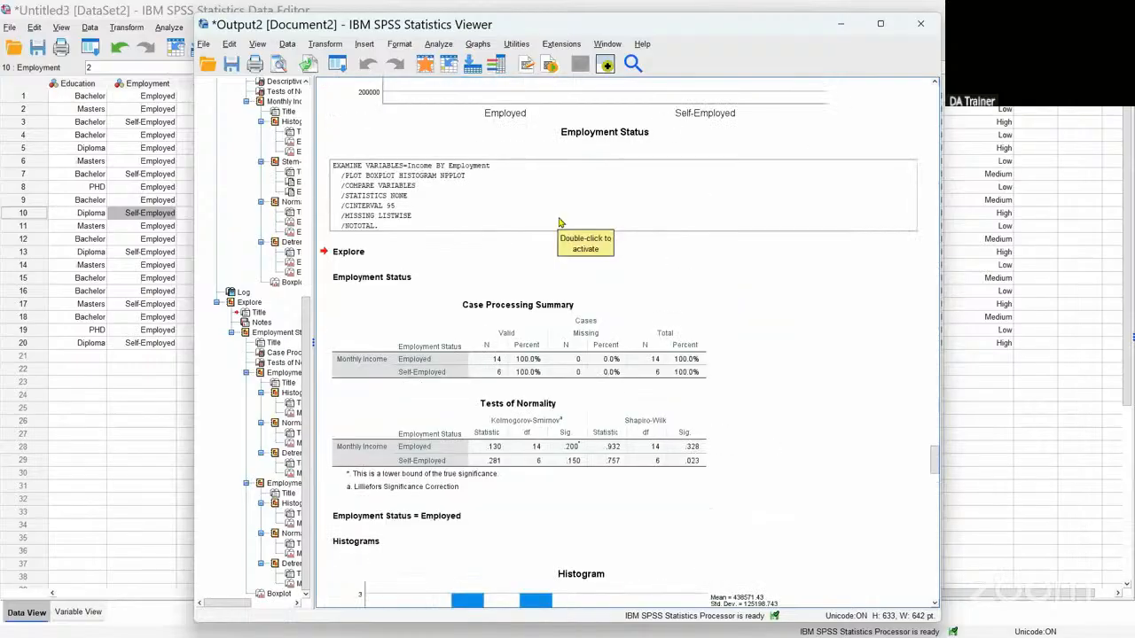
{"action": "scroll", "coordinate": [560, 223], "scroll_direction": "up", "scroll_amount": 7}
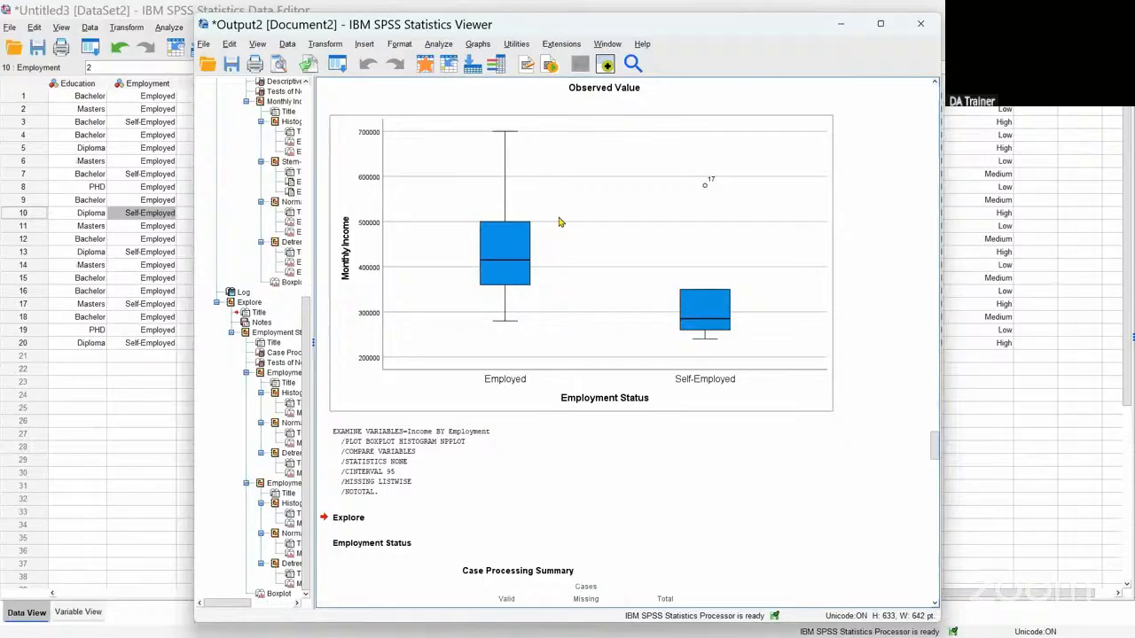
{"action": "scroll", "coordinate": [559, 223], "scroll_direction": "up", "scroll_amount": 3}
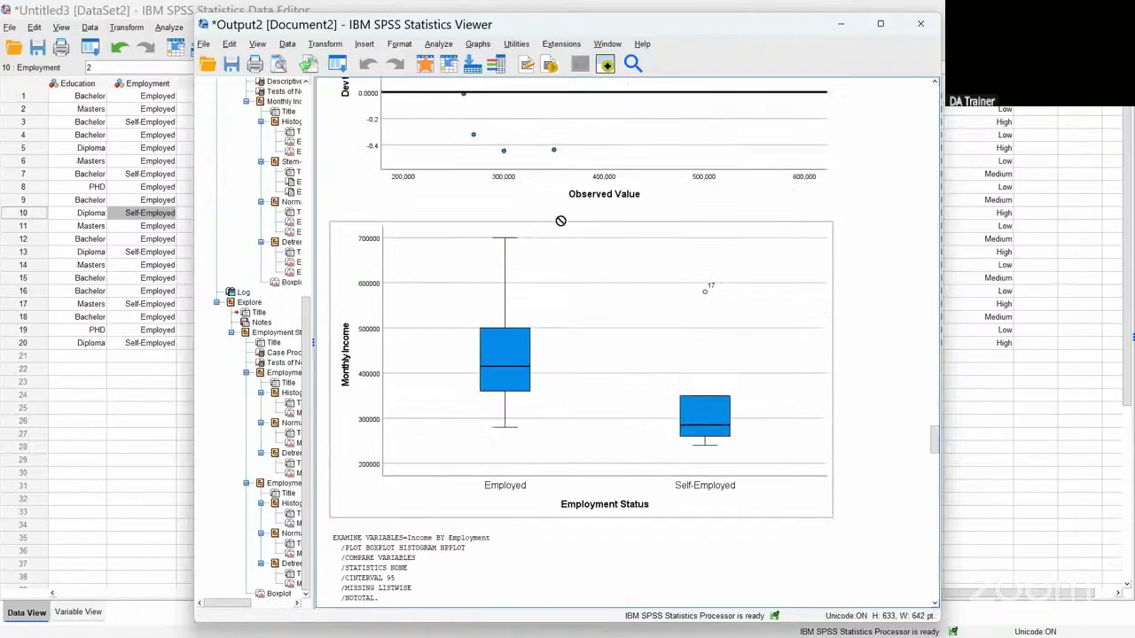
{"action": "scroll", "coordinate": [561, 221], "scroll_direction": "down", "scroll_amount": 3}
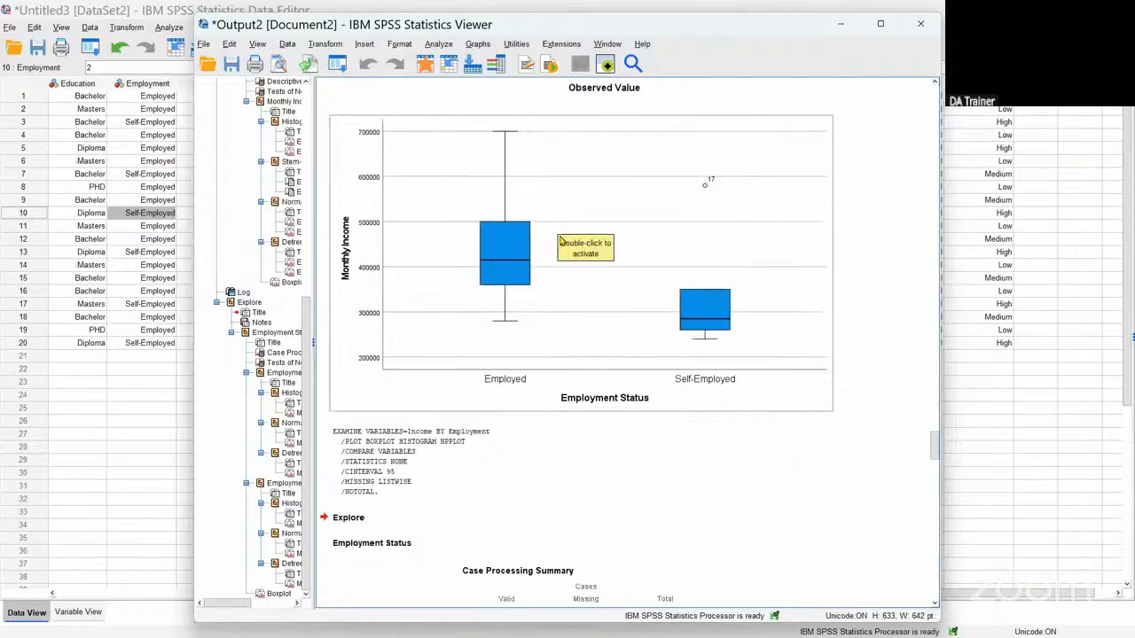
Step: Go through the latest Explore histograms and Q-Q plots for each employment group, ending at the Monthly Income boxplots
{"action": "scroll", "coordinate": [560, 239], "scroll_direction": "down", "scroll_amount": 13}
{"action": "scroll", "coordinate": [561, 241], "scroll_direction": "down", "scroll_amount": 3}
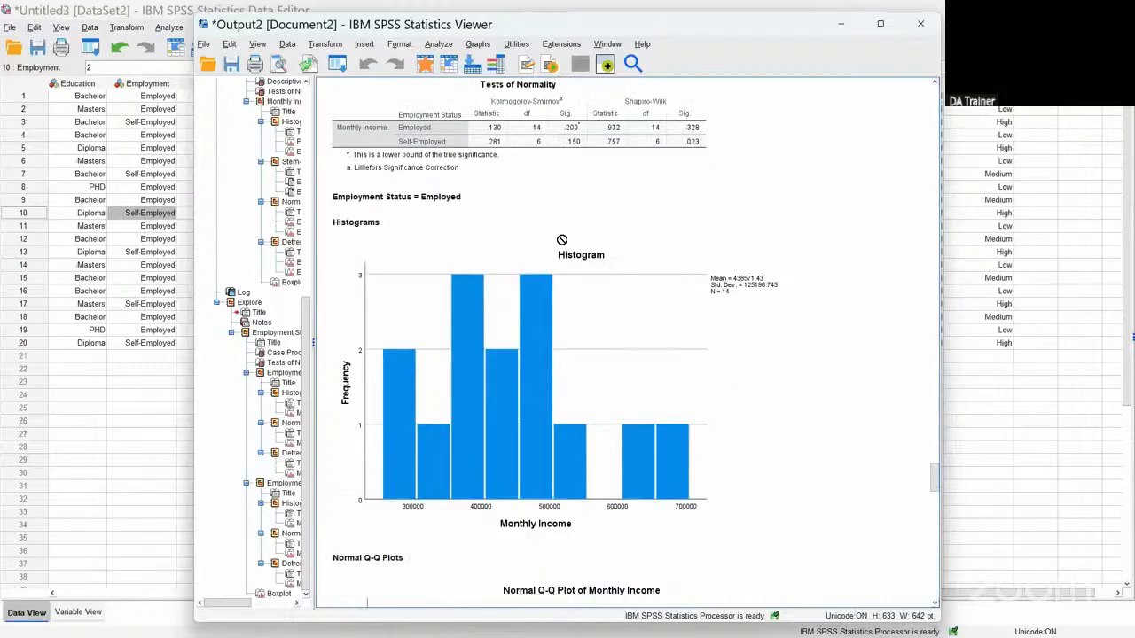
{"action": "scroll", "coordinate": [561, 240], "scroll_direction": "down", "scroll_amount": 6}
{"action": "scroll", "coordinate": [561, 241], "scroll_direction": "down", "scroll_amount": 7}
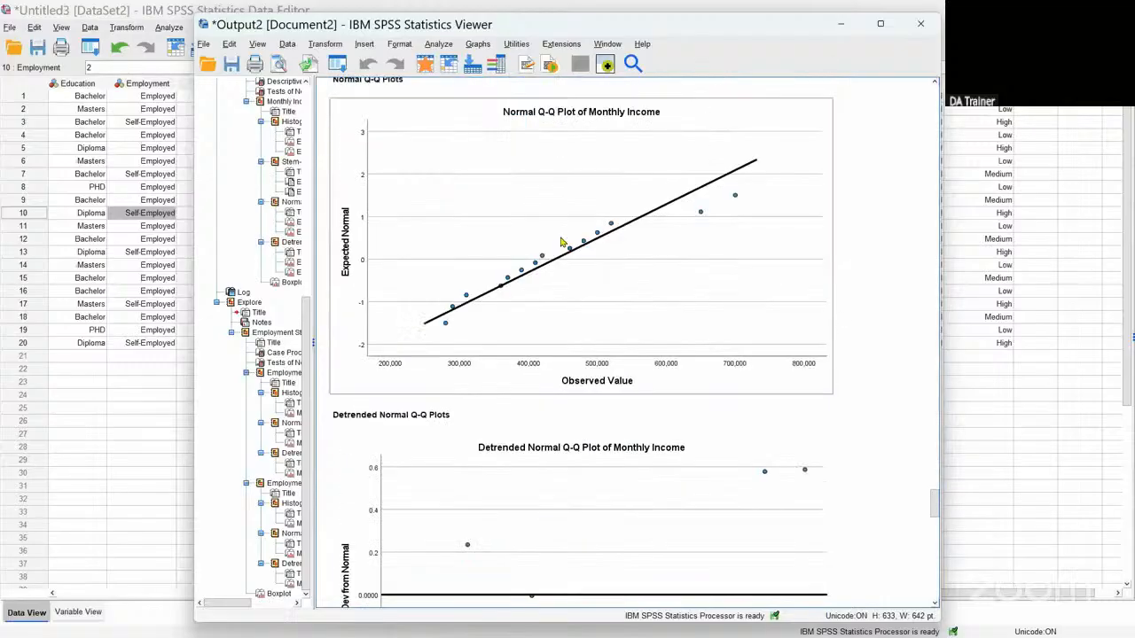
{"action": "scroll", "coordinate": [561, 240], "scroll_direction": "down", "scroll_amount": 6}
{"action": "scroll", "coordinate": [562, 244], "scroll_direction": "down", "scroll_amount": 12}
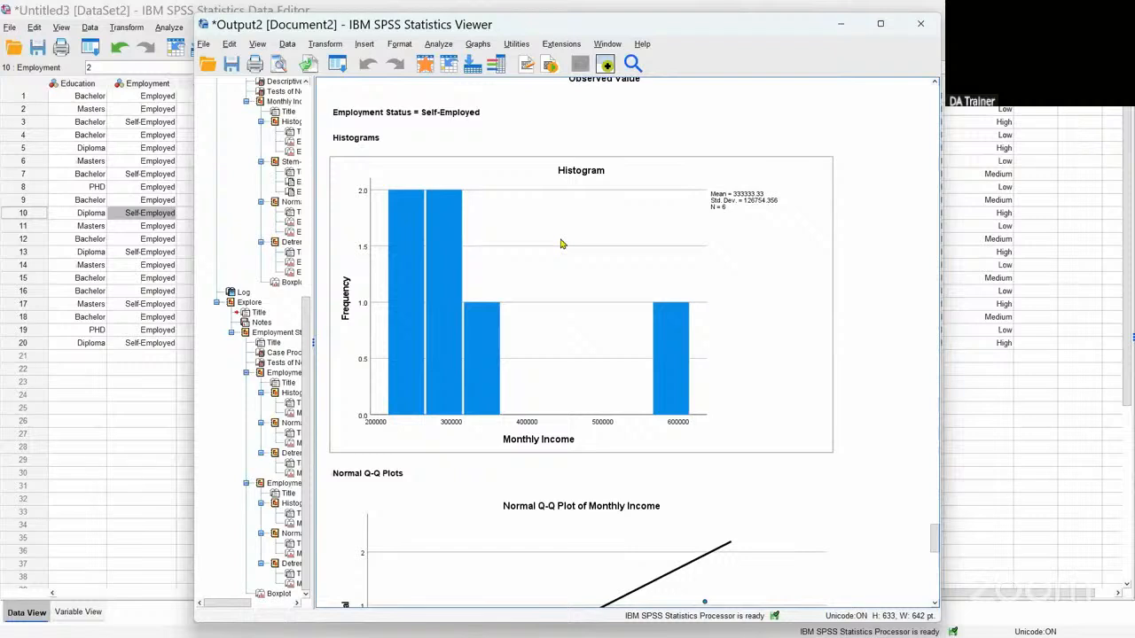
{"action": "scroll", "coordinate": [561, 244], "scroll_direction": "down", "scroll_amount": 16}
{"action": "scroll", "coordinate": [561, 244], "scroll_direction": "down", "scroll_amount": 7}
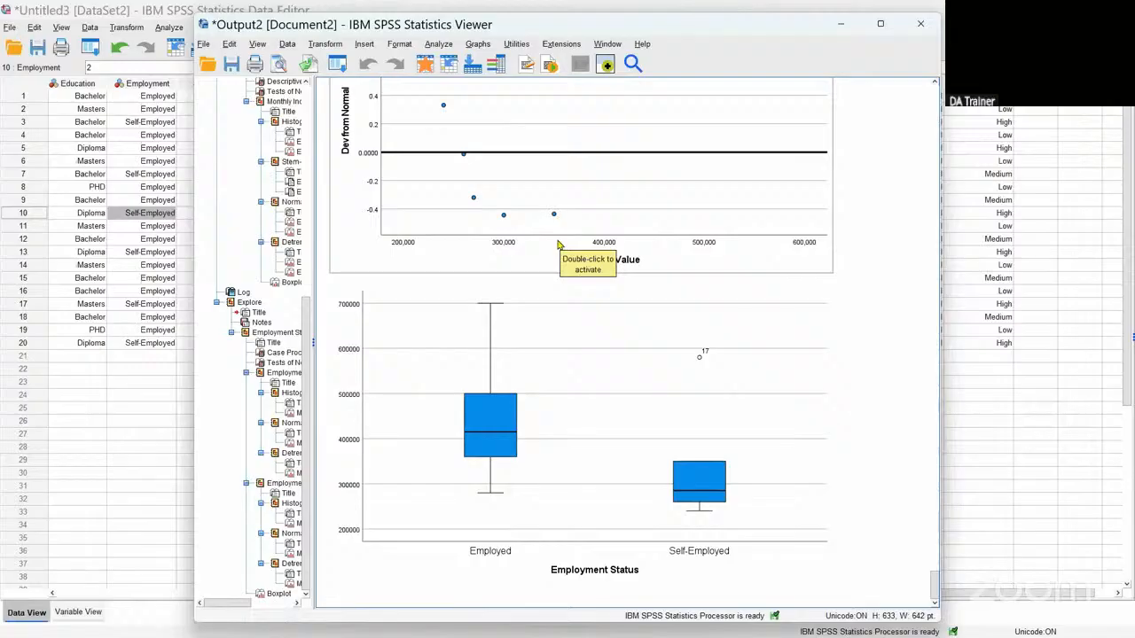
{"action": "left_click", "coordinate": [665, 331]}
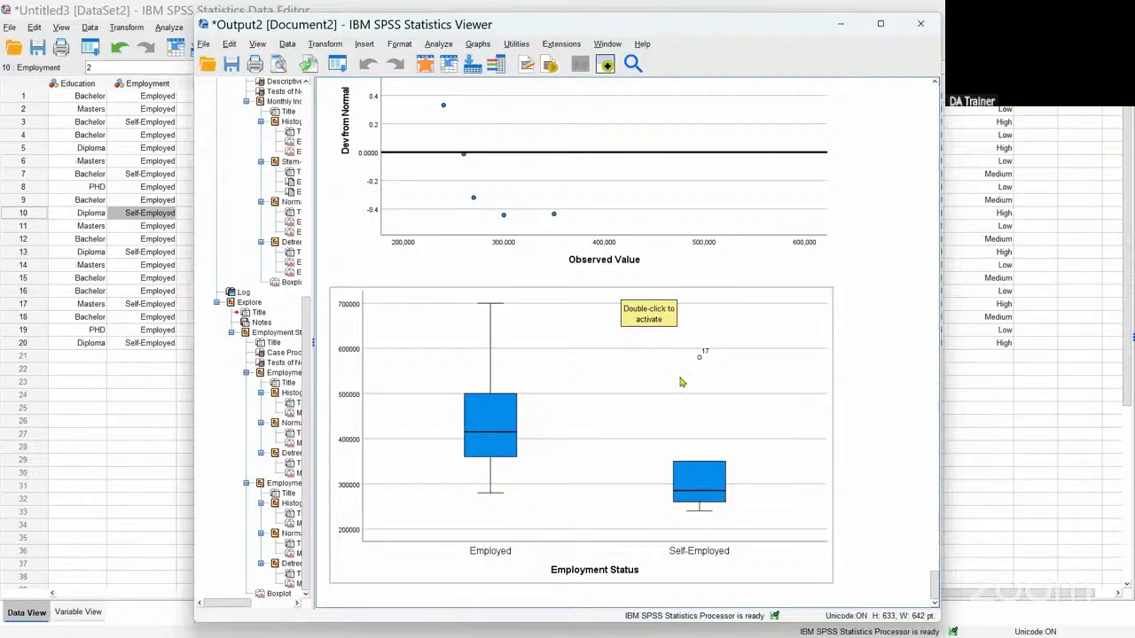
Step: Review the Explore plots back from the boxplots through both employment groups and examine the Kolmogorov-Smirnov and Shapiro-Wilk results in the Tests of Normality table
{"action": "scroll", "coordinate": [680, 381], "scroll_direction": "up", "scroll_amount": 1}
{"action": "scroll", "coordinate": [682, 381], "scroll_direction": "up", "scroll_amount": 10}
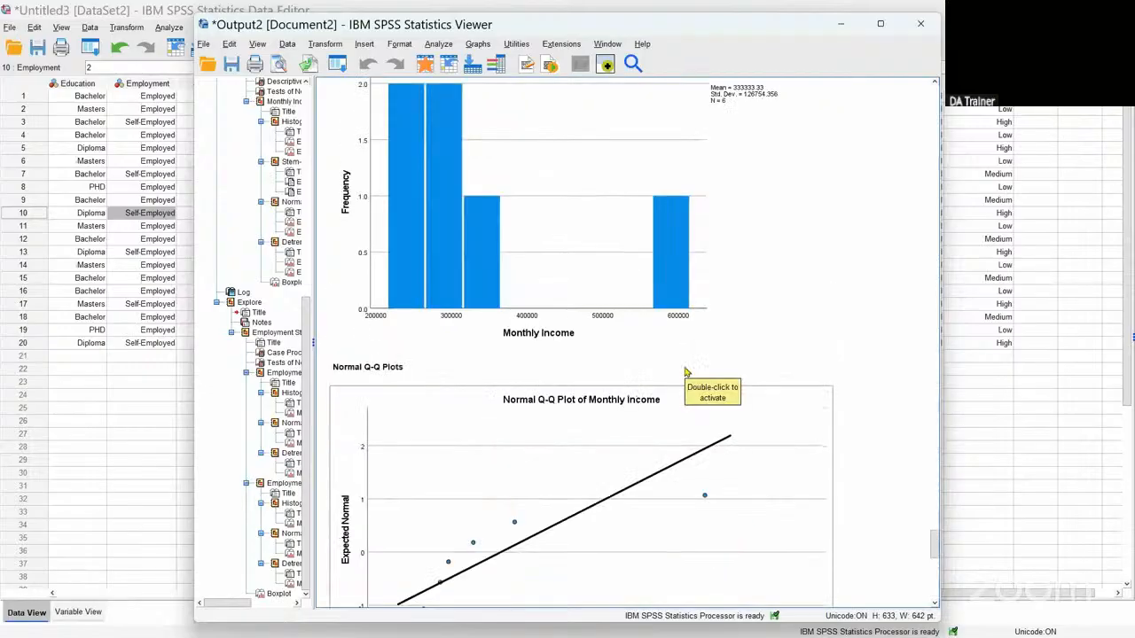
{"action": "scroll", "coordinate": [684, 371], "scroll_direction": "up", "scroll_amount": 5}
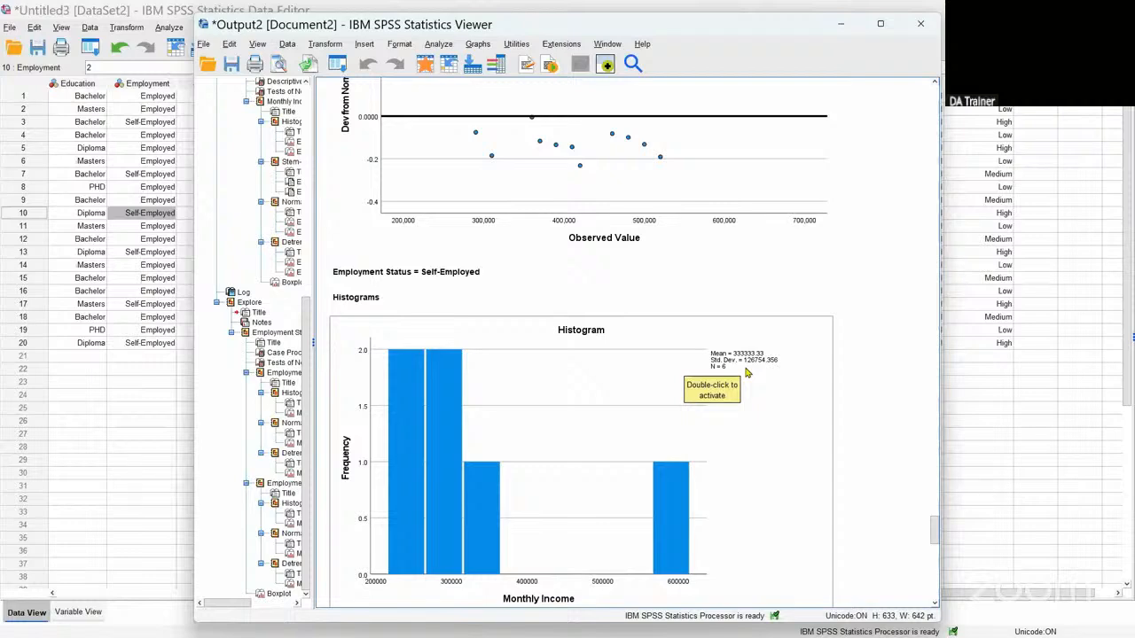
{"action": "scroll", "coordinate": [645, 352], "scroll_direction": "up", "scroll_amount": 3}
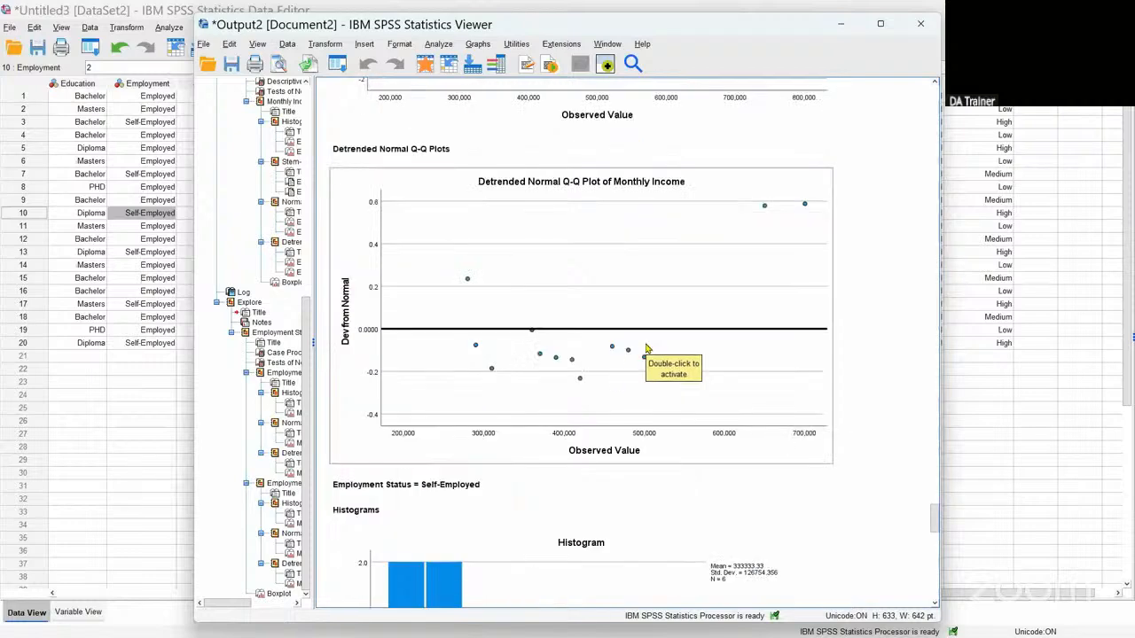
{"action": "scroll", "coordinate": [645, 351], "scroll_direction": "up", "scroll_amount": 2}
{"action": "scroll", "coordinate": [646, 348], "scroll_direction": "up", "scroll_amount": 3}
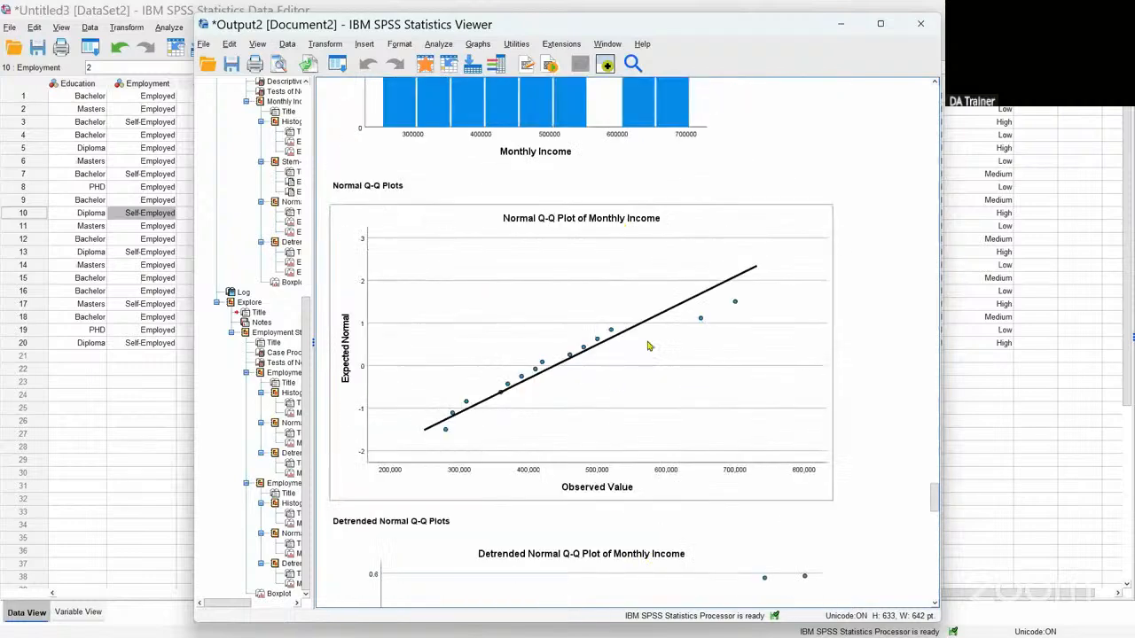
{"action": "scroll", "coordinate": [648, 346], "scroll_direction": "up", "scroll_amount": 1}
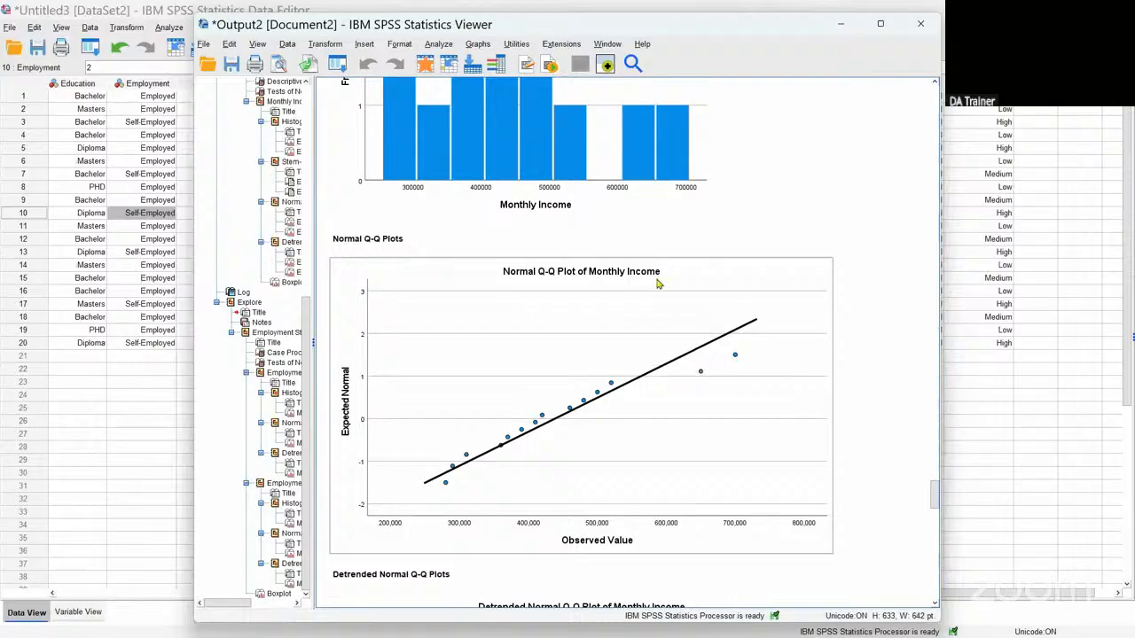
{"action": "scroll", "coordinate": [658, 284], "scroll_direction": "up", "scroll_amount": 2}
{"action": "scroll", "coordinate": [658, 284], "scroll_direction": "up", "scroll_amount": 4}
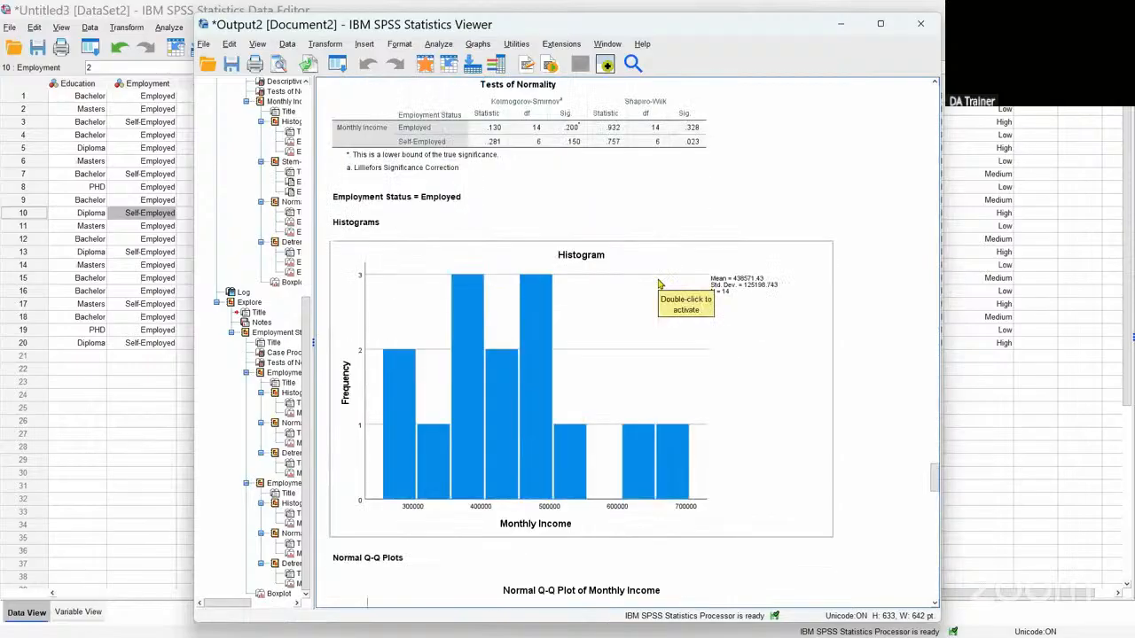
{"action": "scroll", "coordinate": [816, 413], "scroll_direction": "up", "scroll_amount": 2}
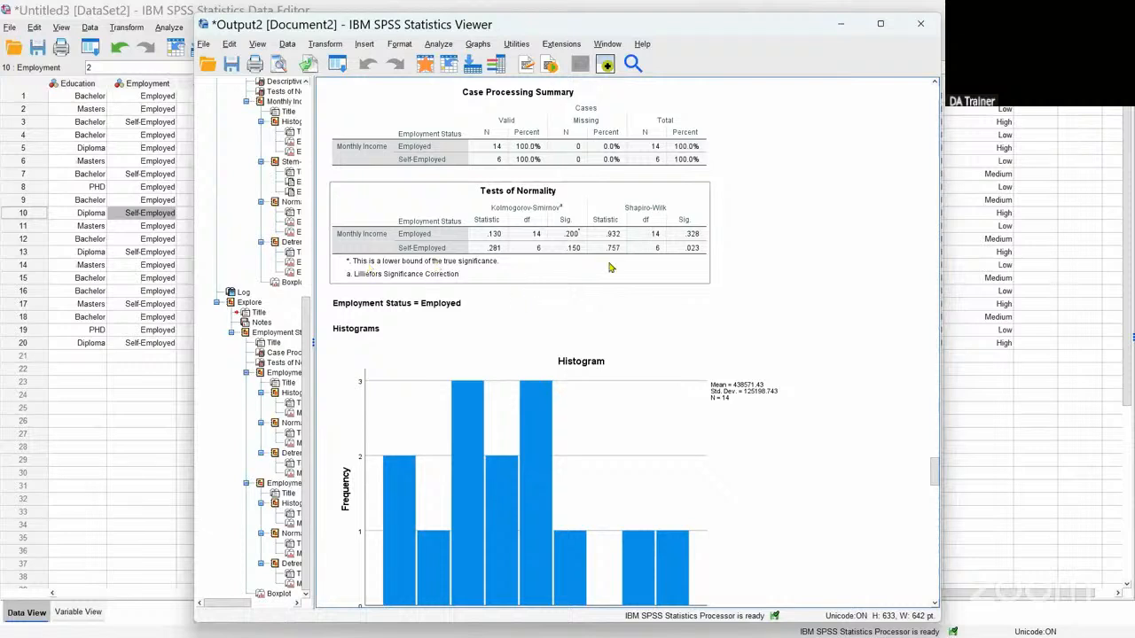
{"action": "left_click", "coordinate": [697, 252]}
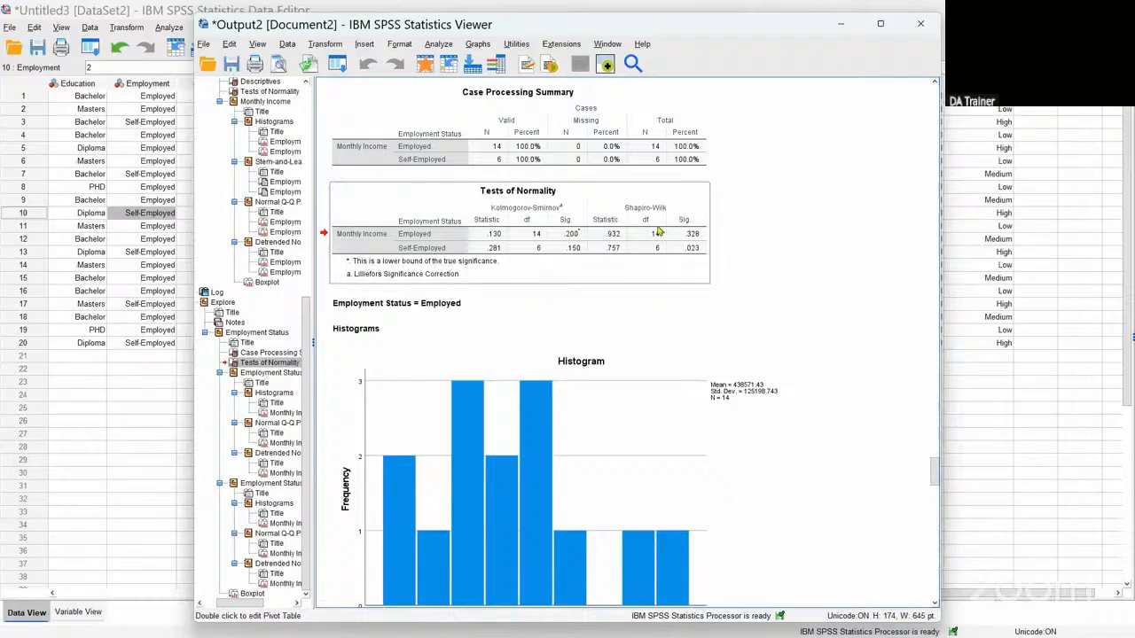
{"action": "left_click_drag", "start_coordinate": [658, 231], "coordinate": [436, 276]}
Step: Return to the Data Editor and set up a Crosstabs analysis with Gender in the rows and Repayment Status in the columns
{"action": "left_click", "coordinate": [90, 293]}
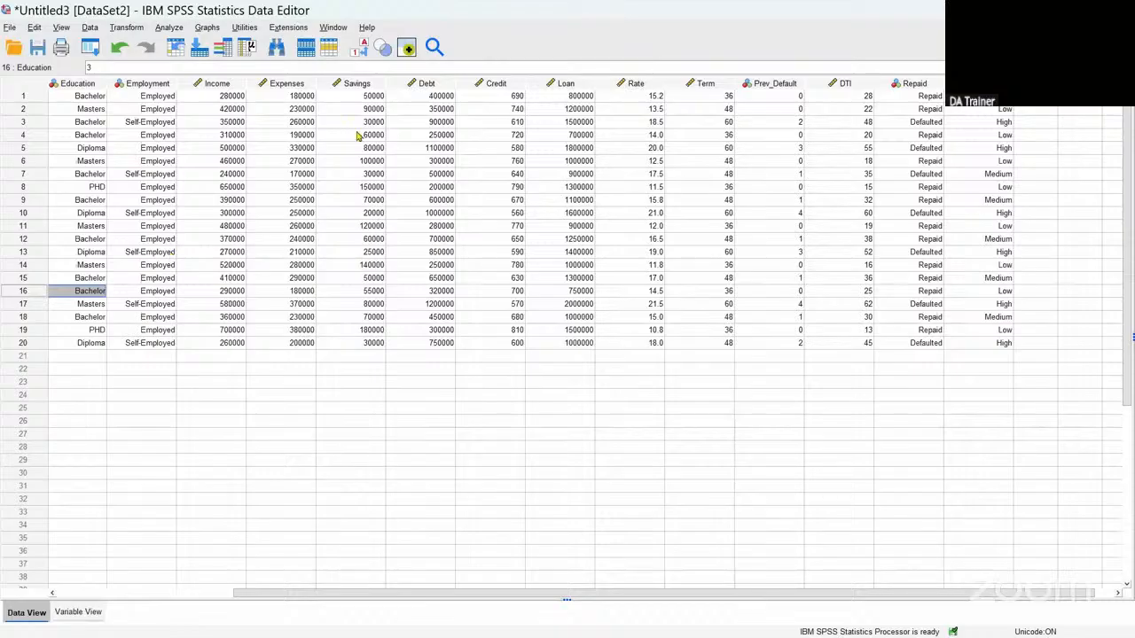
{"action": "left_click", "coordinate": [363, 162]}
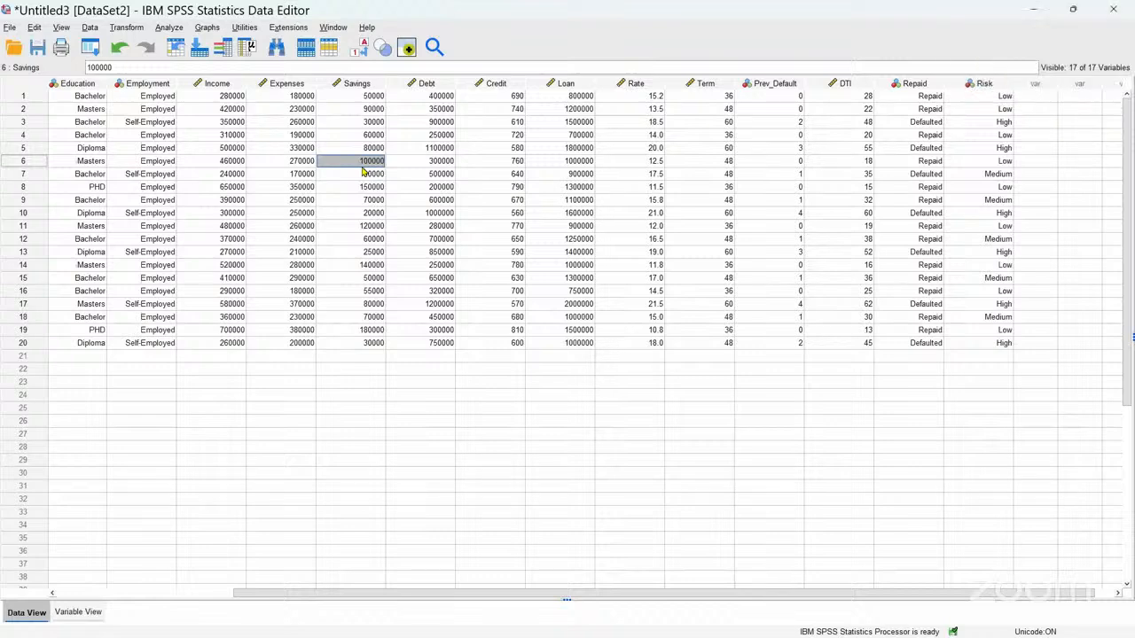
{"action": "left_click", "coordinate": [167, 32]}
{"action": "mouse_move", "coordinate": [172, 74]}
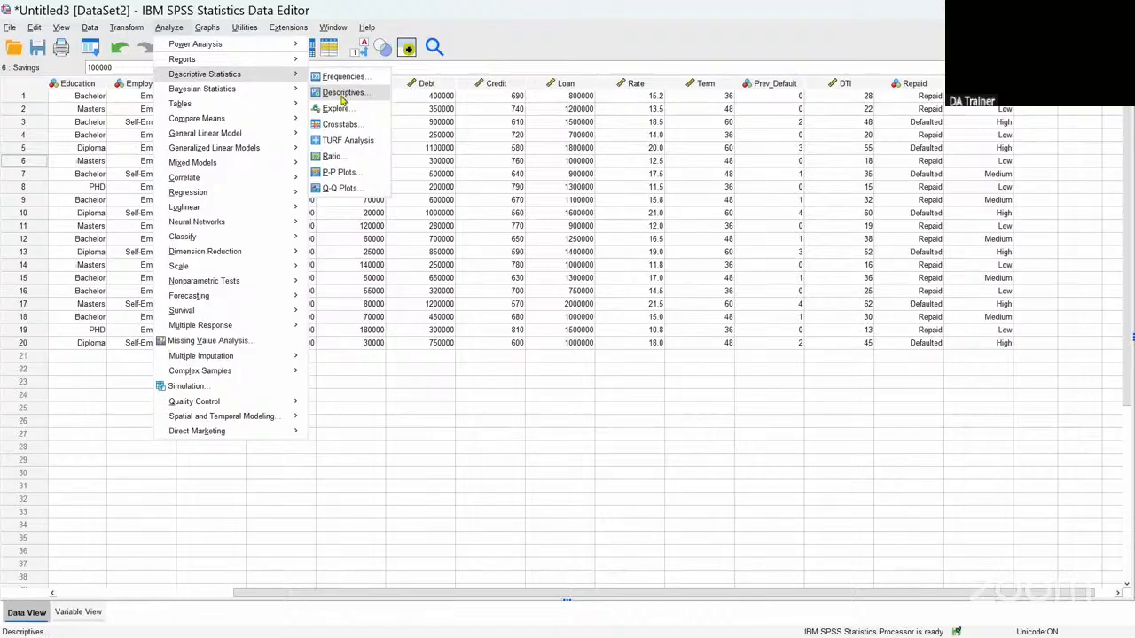
{"action": "left_click", "coordinate": [340, 124]}
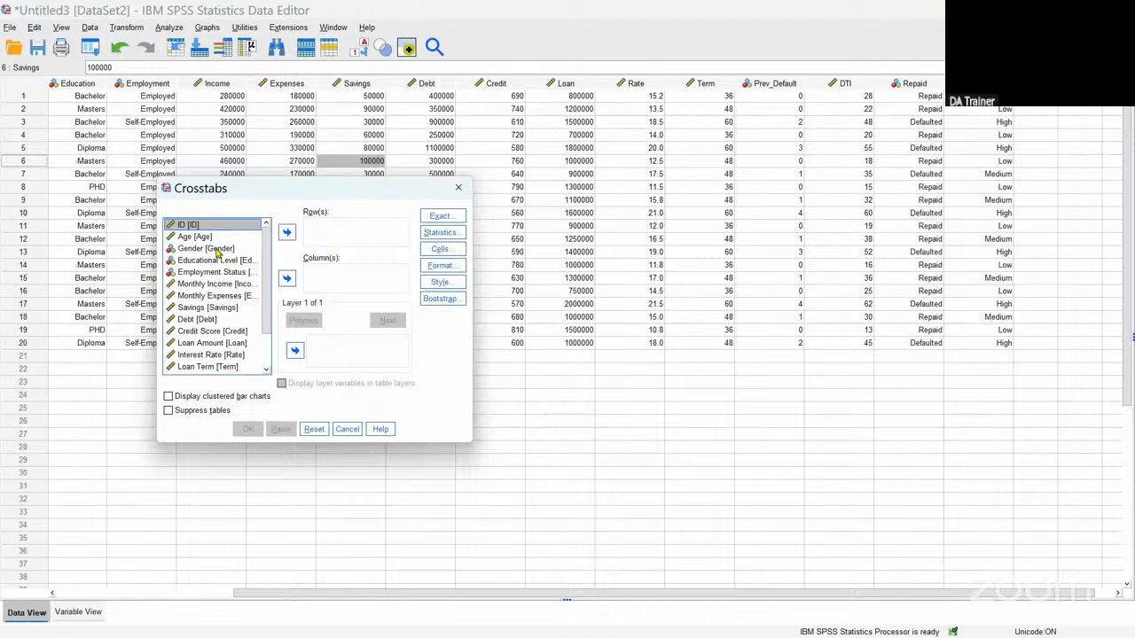
{"action": "left_click", "coordinate": [208, 251]}
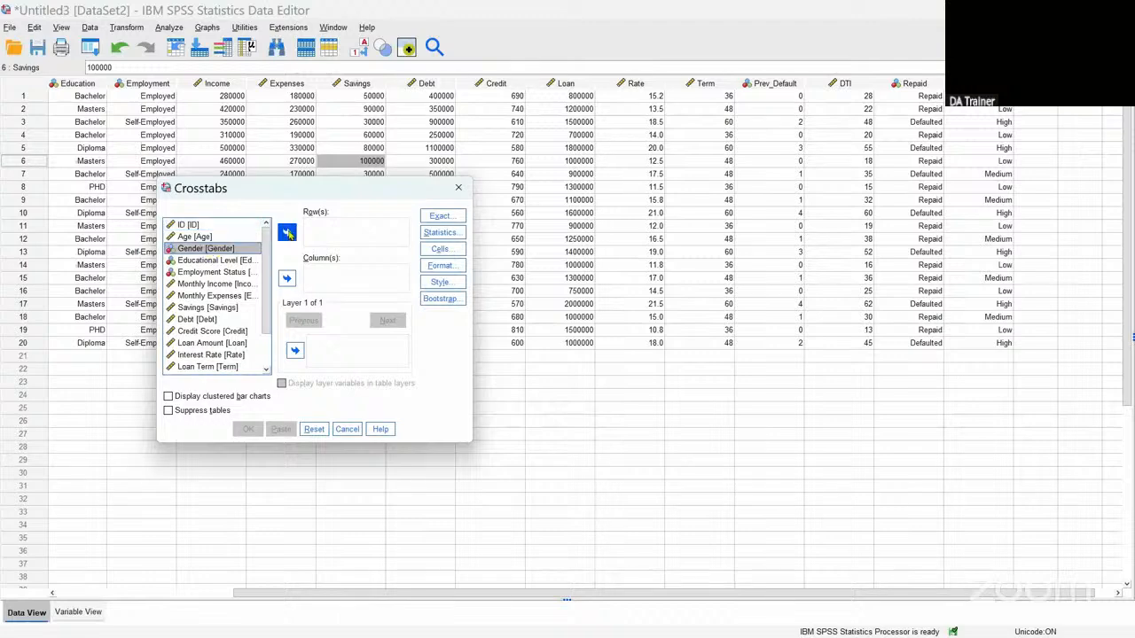
{"action": "left_click", "coordinate": [286, 232]}
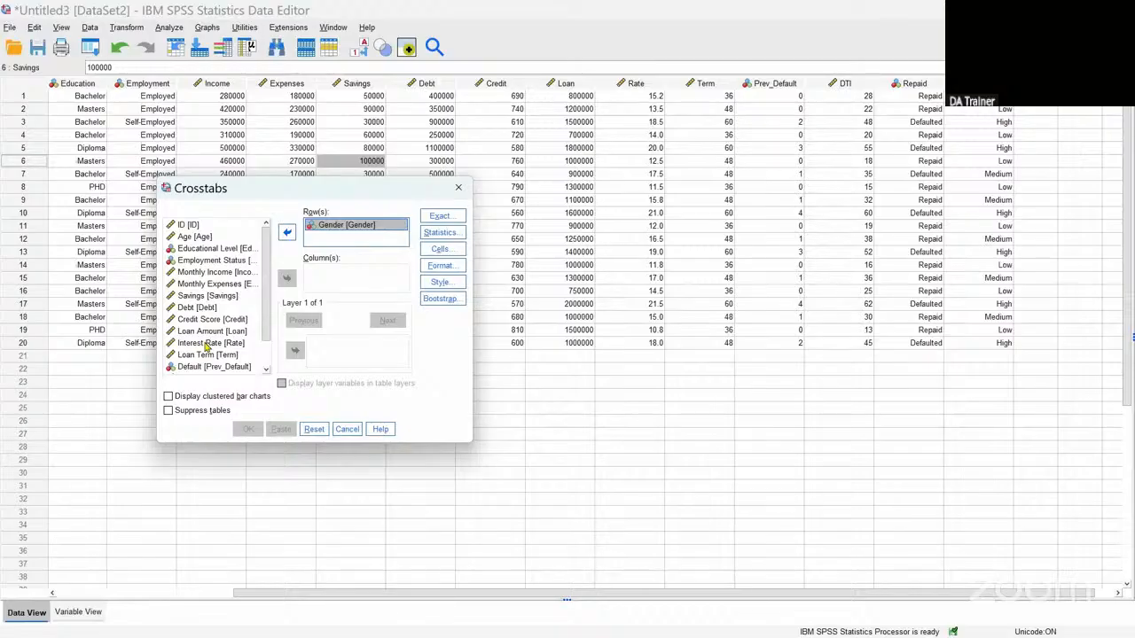
{"action": "scroll", "coordinate": [207, 346], "scroll_direction": "down", "scroll_amount": 1}
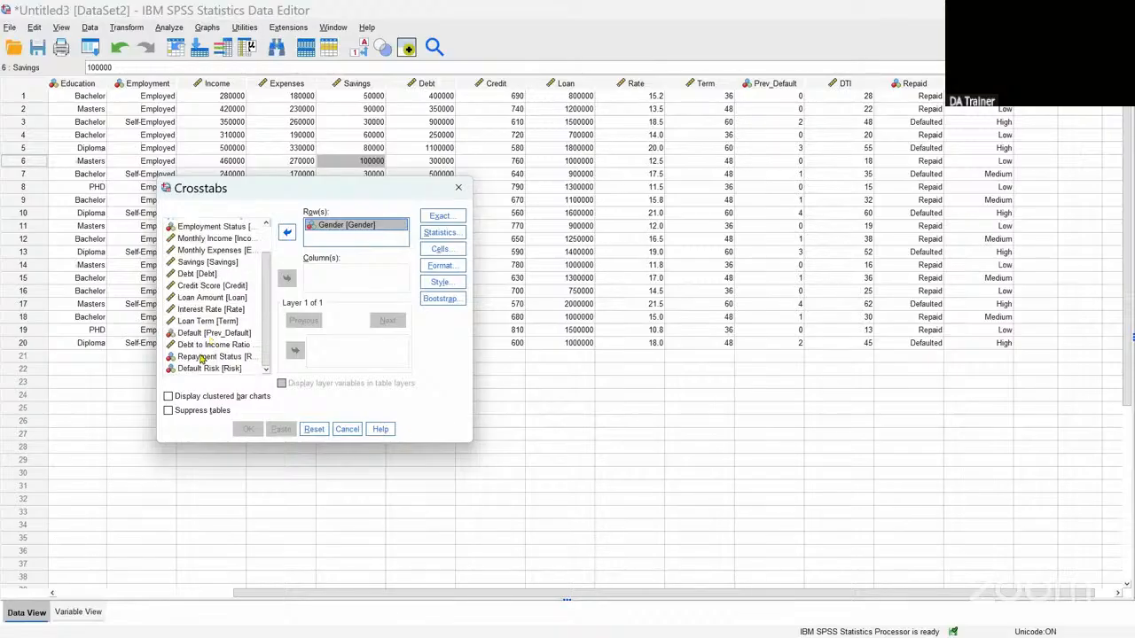
{"action": "left_click", "coordinate": [202, 357]}
{"action": "left_click", "coordinate": [288, 280]}
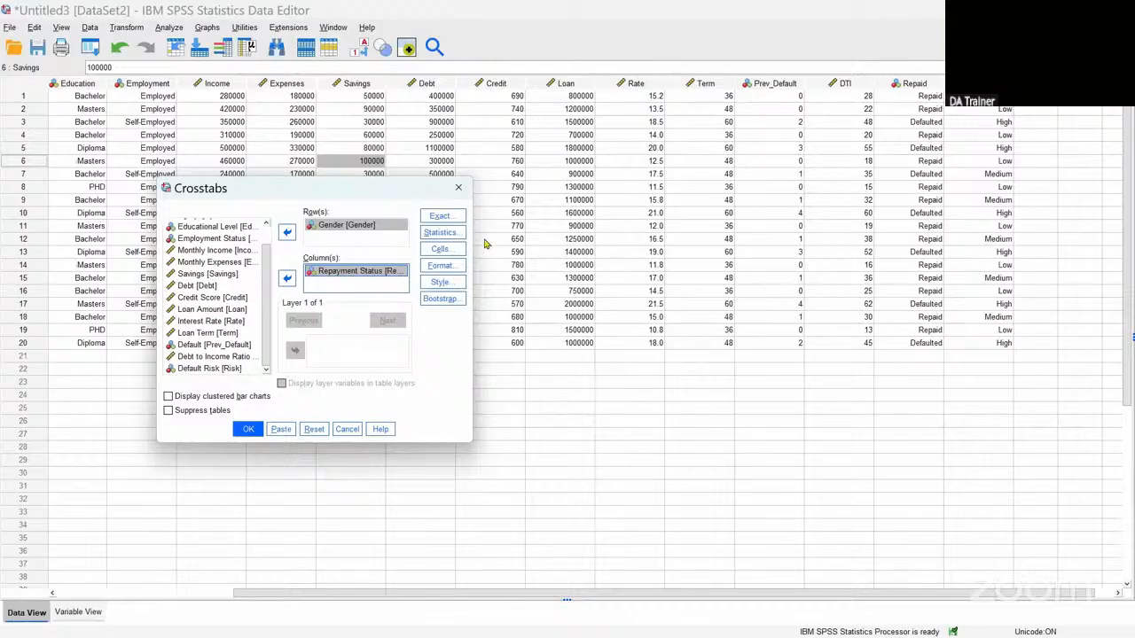
Step: Include the Chi-square and Correlations statistics in the Crosstabs analysis
{"action": "left_click", "coordinate": [443, 233]}
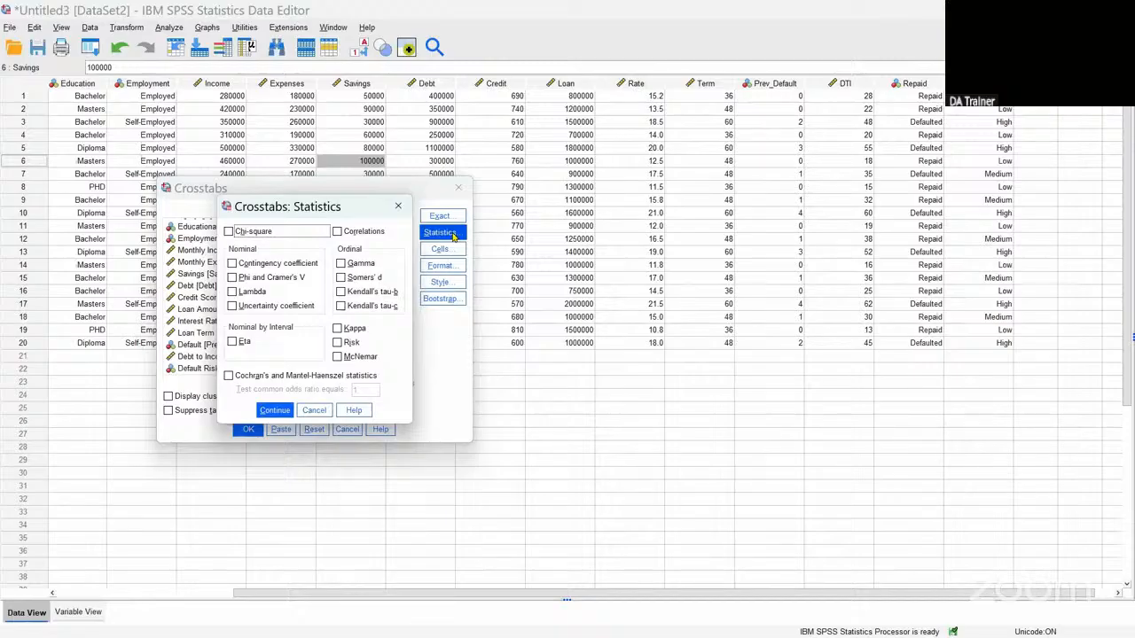
{"action": "left_click", "coordinate": [232, 232]}
{"action": "left_click", "coordinate": [337, 232]}
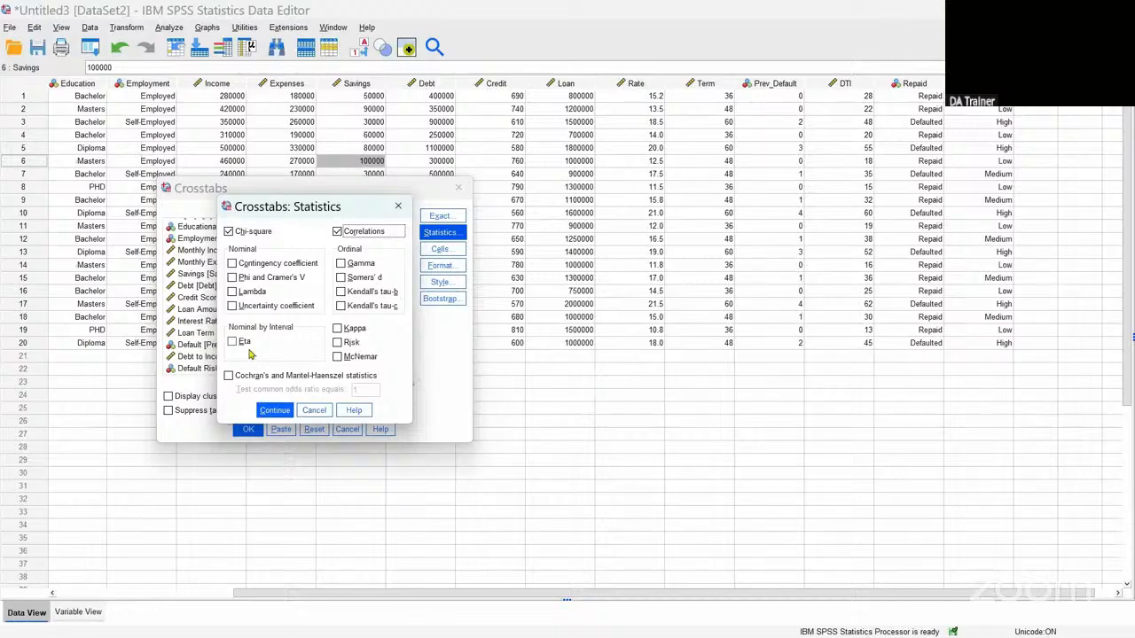
{"action": "left_click", "coordinate": [275, 411]}
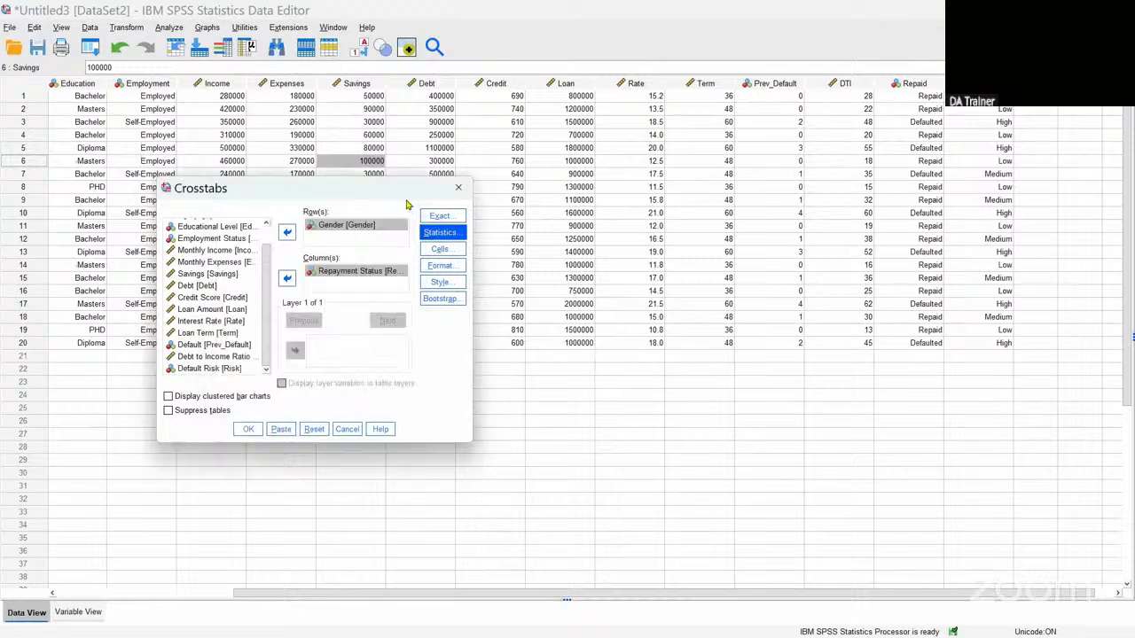
Step: Add row percentages to the Crosstabs cell display and run the analysis
{"action": "left_click", "coordinate": [440, 251]}
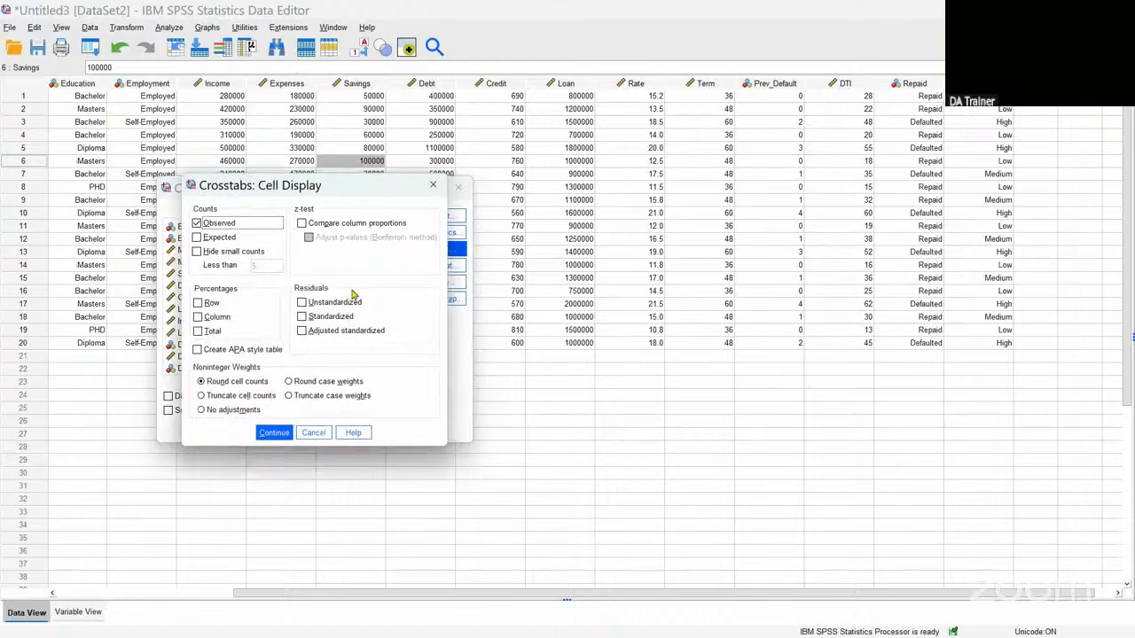
{"action": "left_click", "coordinate": [199, 304]}
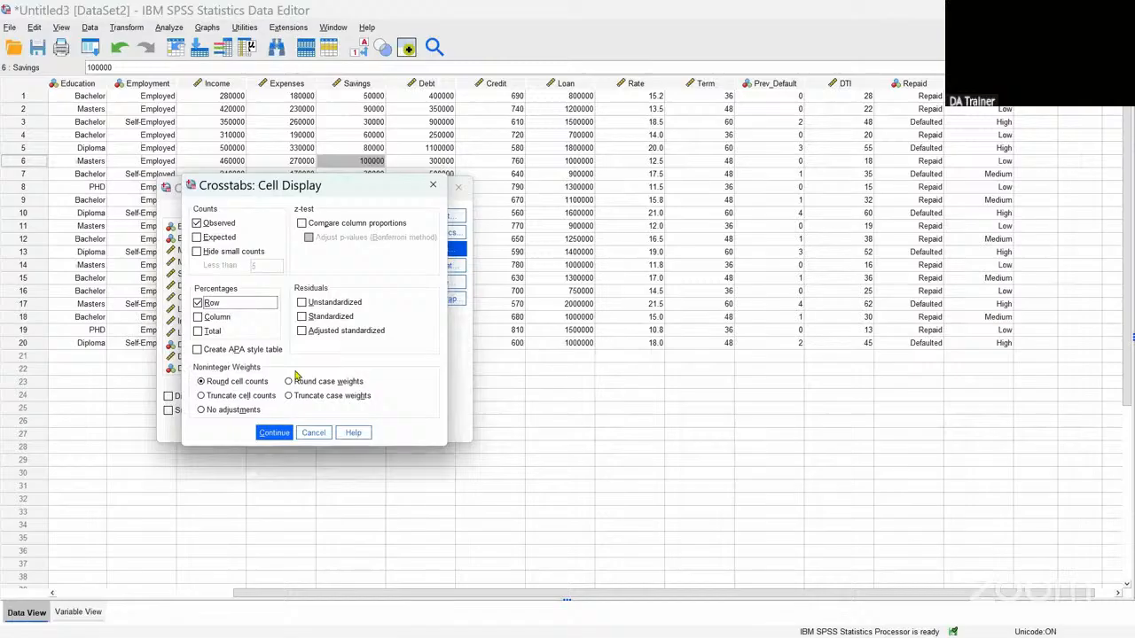
{"action": "left_click", "coordinate": [268, 433]}
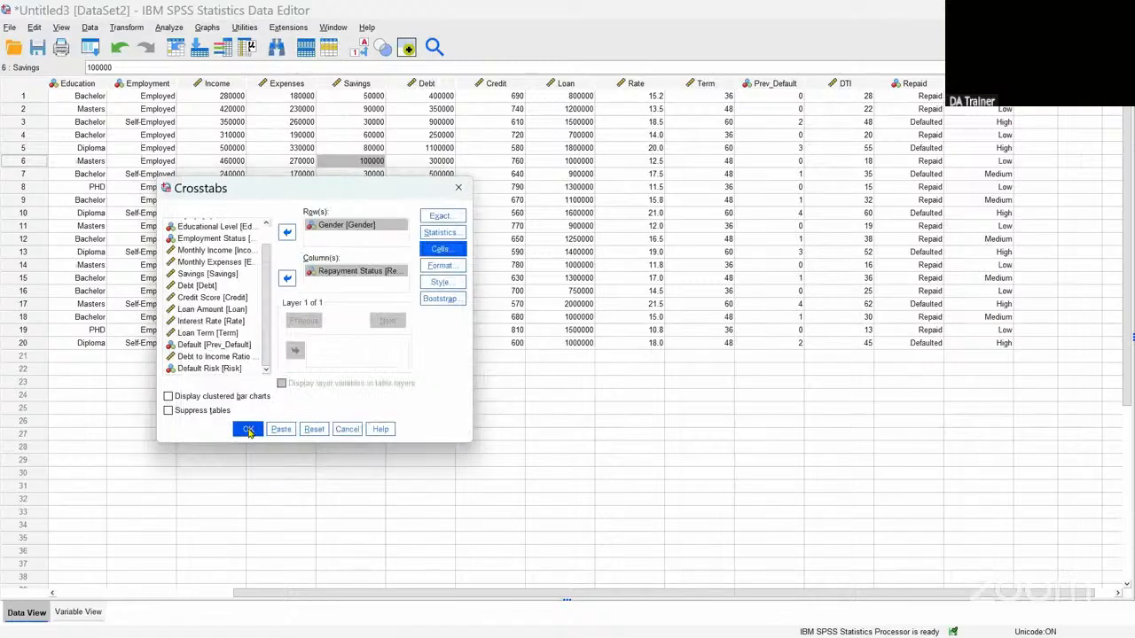
{"action": "left_click", "coordinate": [248, 430]}
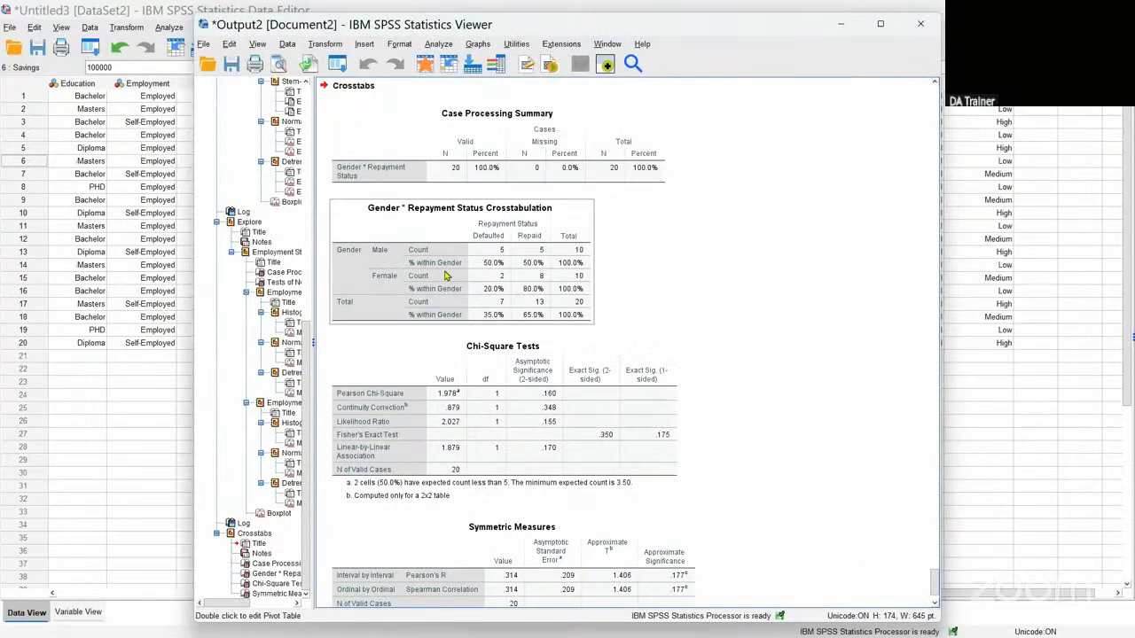
Step: Examine the Gender by Repayment Status crosstabulation together with the Chi-Square Tests and Symmetric Measures tables
{"action": "left_click_drag", "start_coordinate": [491, 213], "coordinate": [507, 194]}
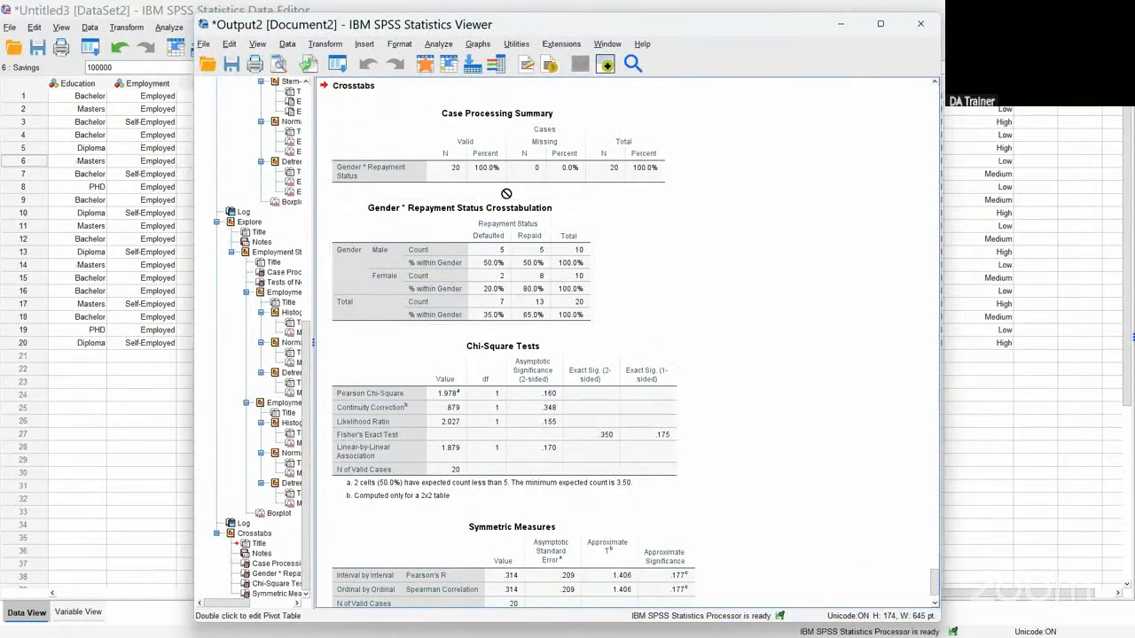
{"action": "scroll", "coordinate": [626, 244], "scroll_direction": "up", "scroll_amount": 1}
{"action": "left_click_drag", "start_coordinate": [625, 244], "coordinate": [459, 227]}
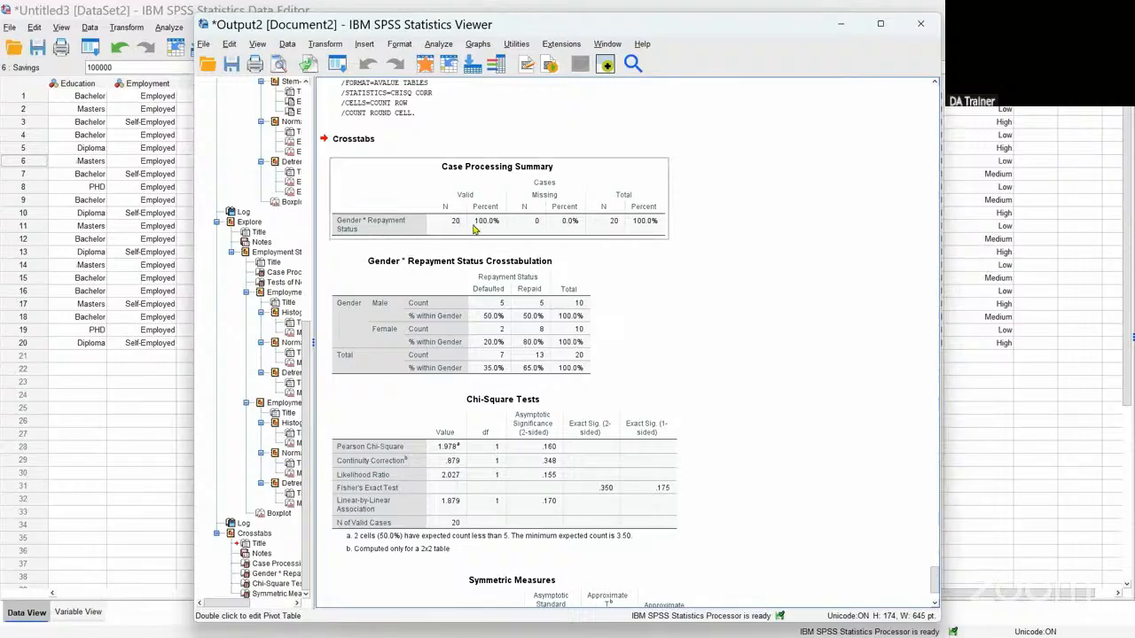
{"action": "left_click", "coordinate": [514, 260]}
{"action": "scroll", "coordinate": [515, 260], "scroll_direction": "down", "scroll_amount": 1}
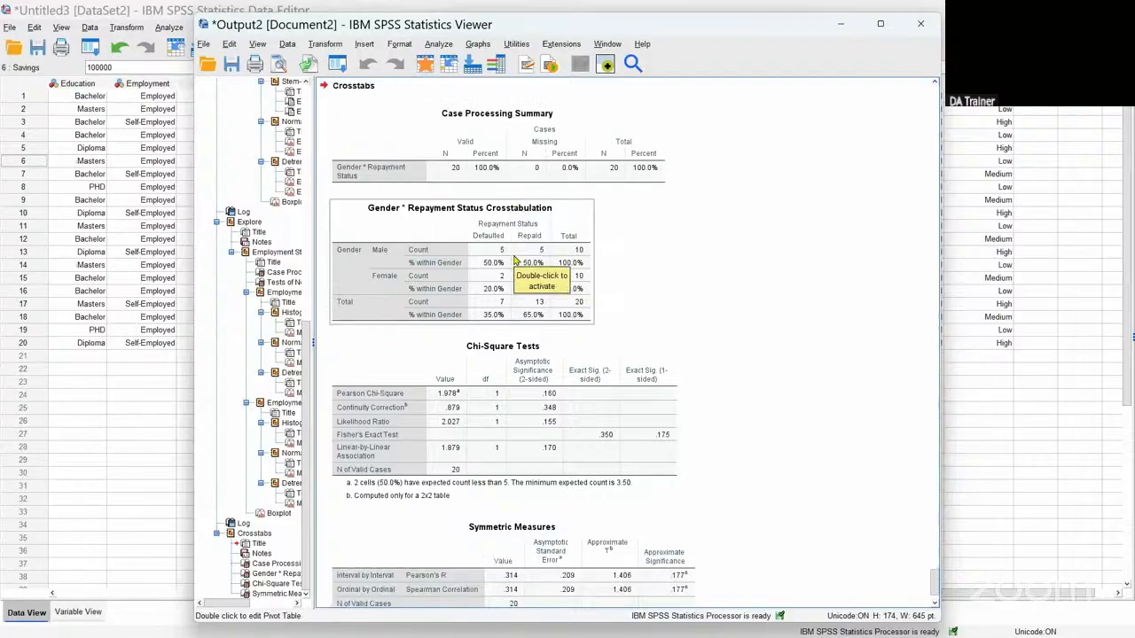
{"action": "scroll", "coordinate": [514, 259], "scroll_direction": "down", "scroll_amount": 1}
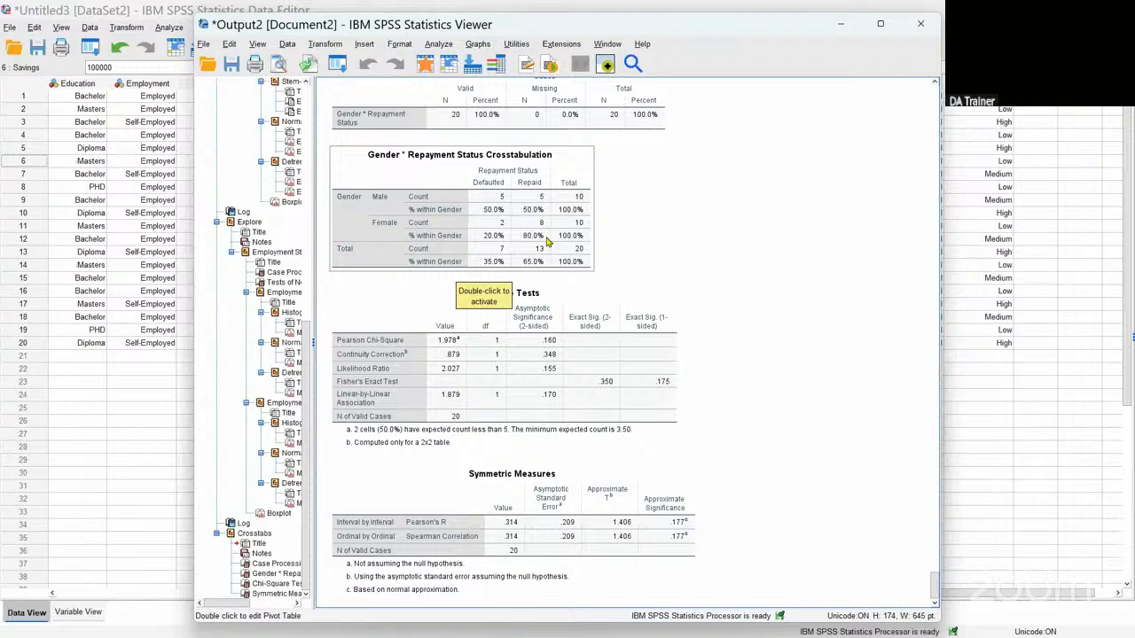
{"action": "scroll", "coordinate": [547, 241], "scroll_direction": "down", "scroll_amount": 1}
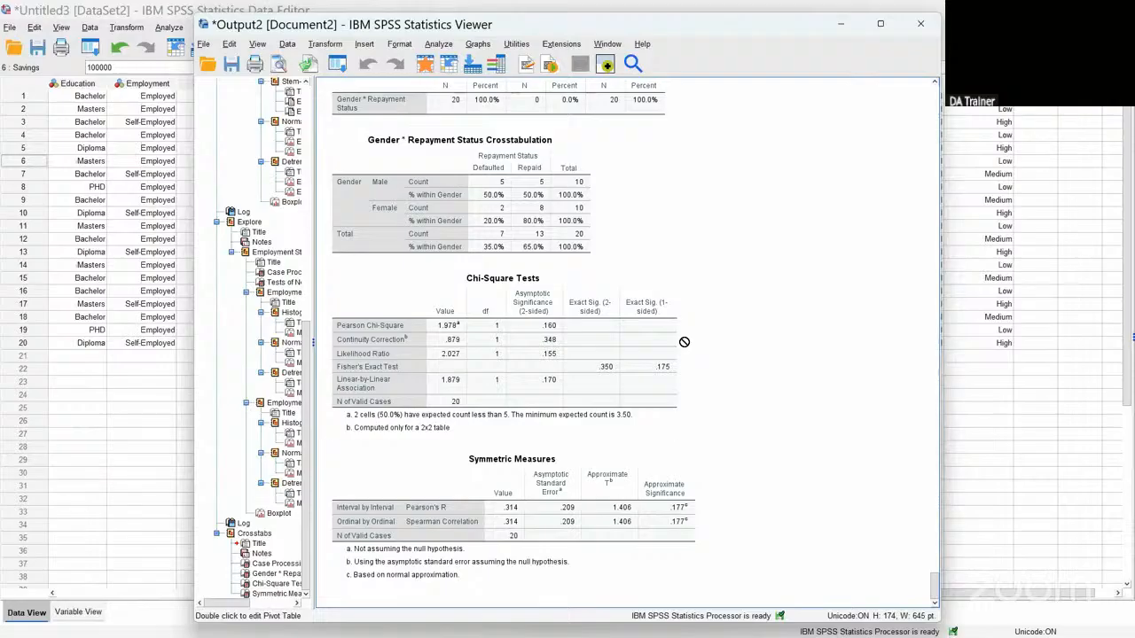
{"action": "left_click", "coordinate": [492, 353]}
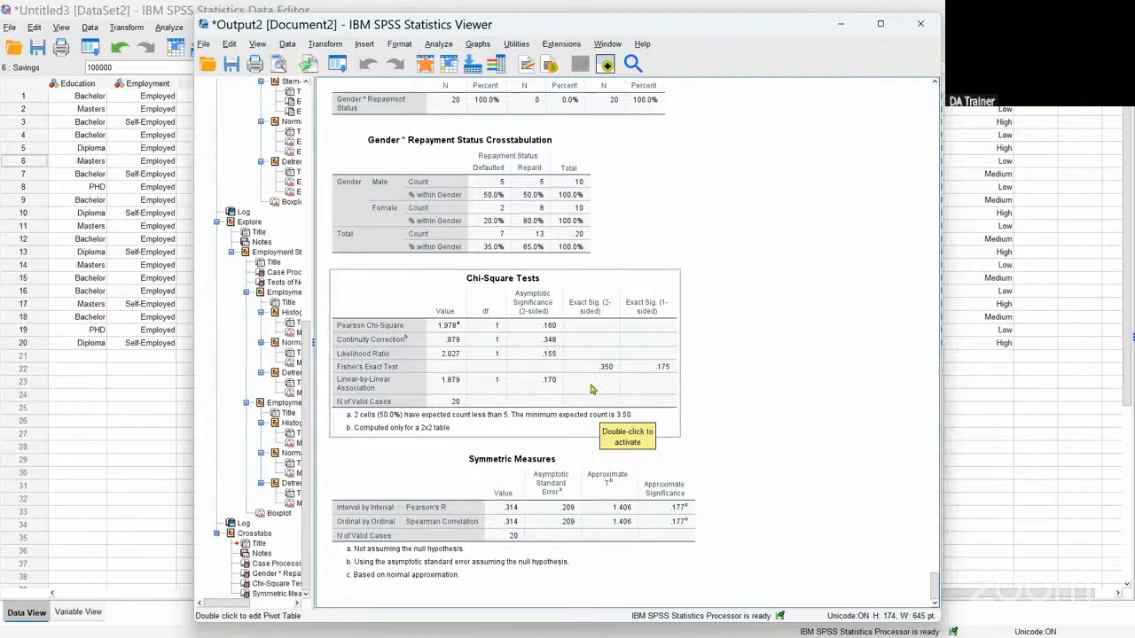
{"action": "left_click", "coordinate": [612, 454]}
{"action": "left_click", "coordinate": [397, 434]}
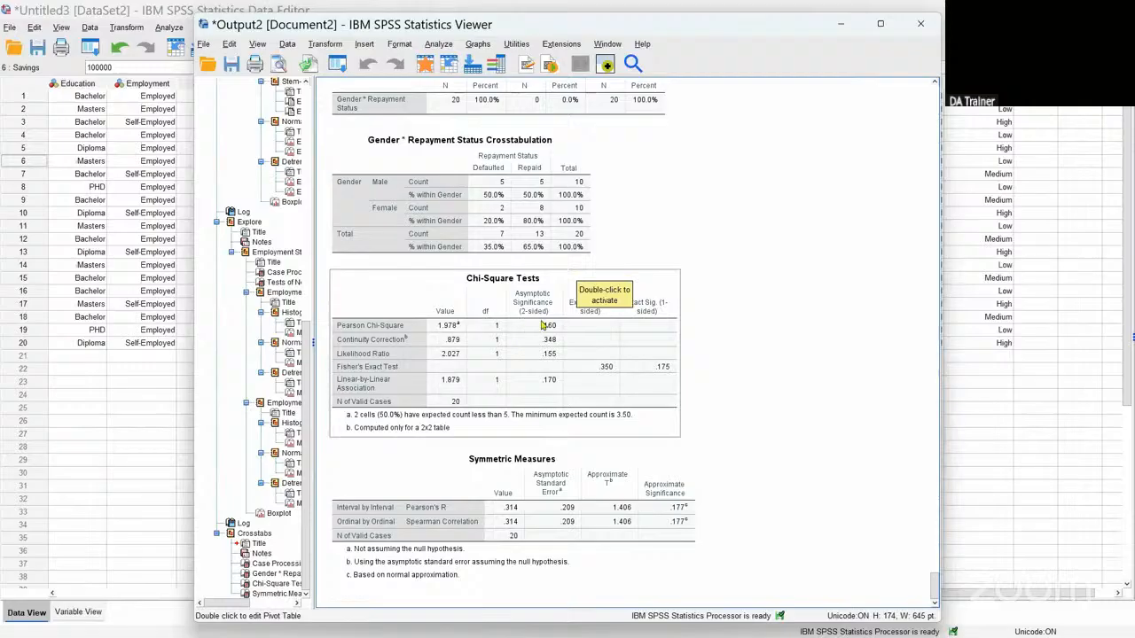
{"action": "scroll", "coordinate": [649, 293], "scroll_direction": "down", "scroll_amount": 1}
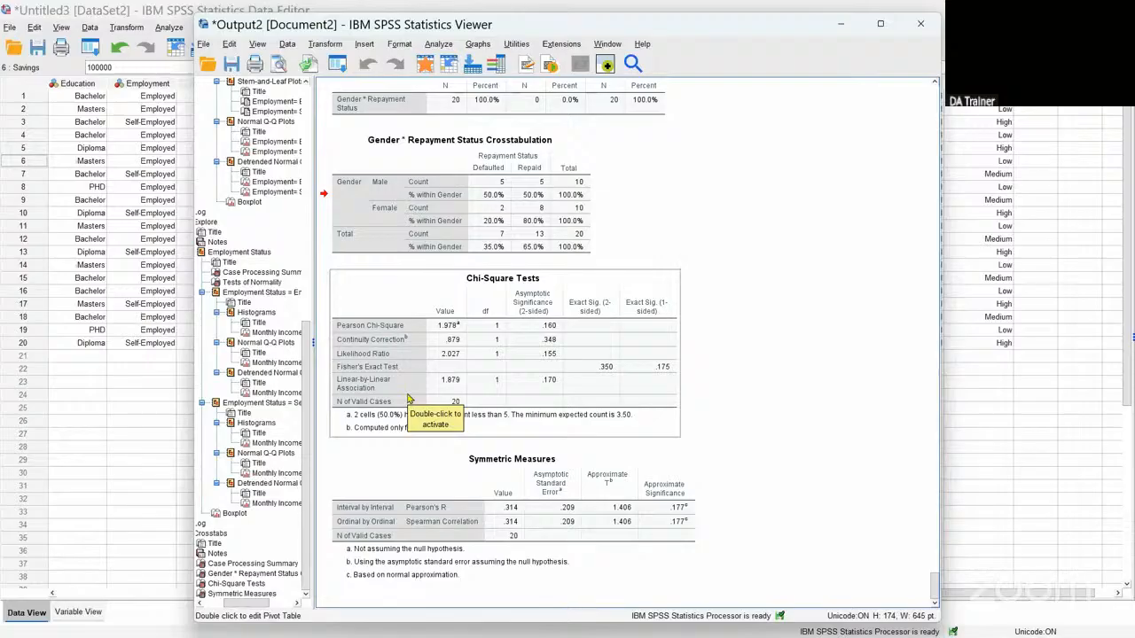
Step: Return to the Data Editor and look over the existing Crosstabs settings without running the analysis
{"action": "left_click", "coordinate": [131, 161]}
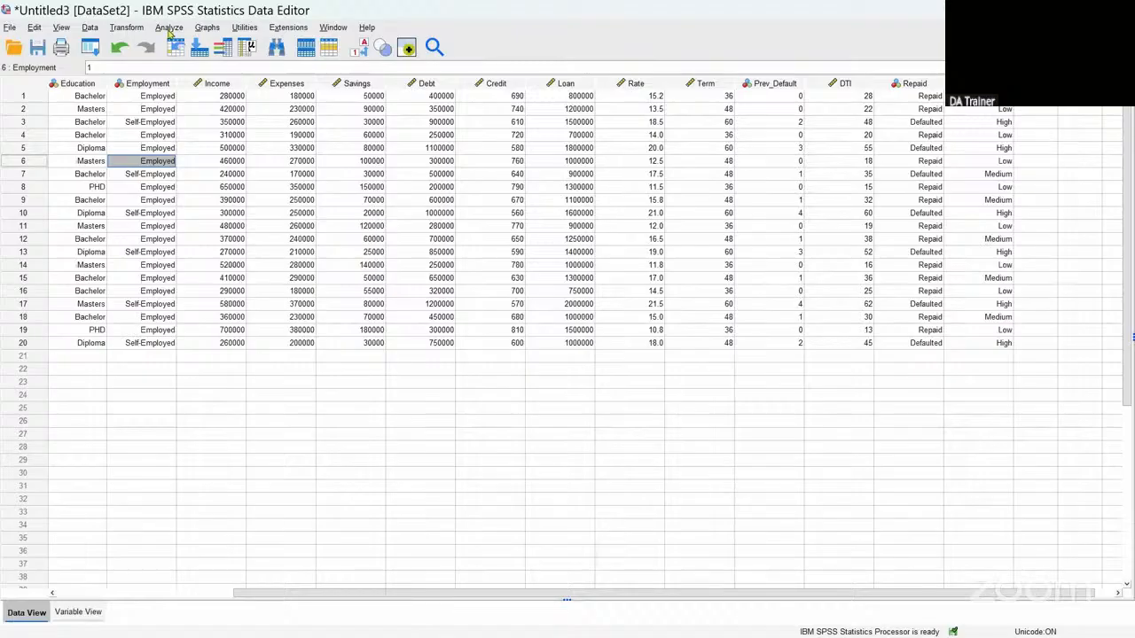
{"action": "left_click", "coordinate": [169, 27]}
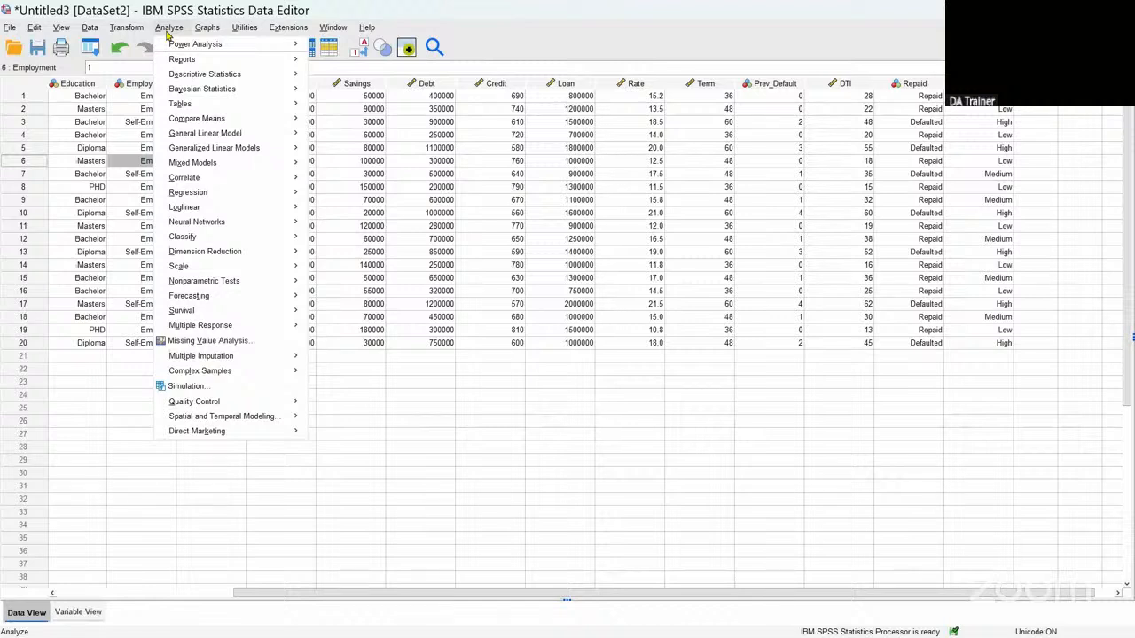
{"action": "mouse_move", "coordinate": [189, 79]}
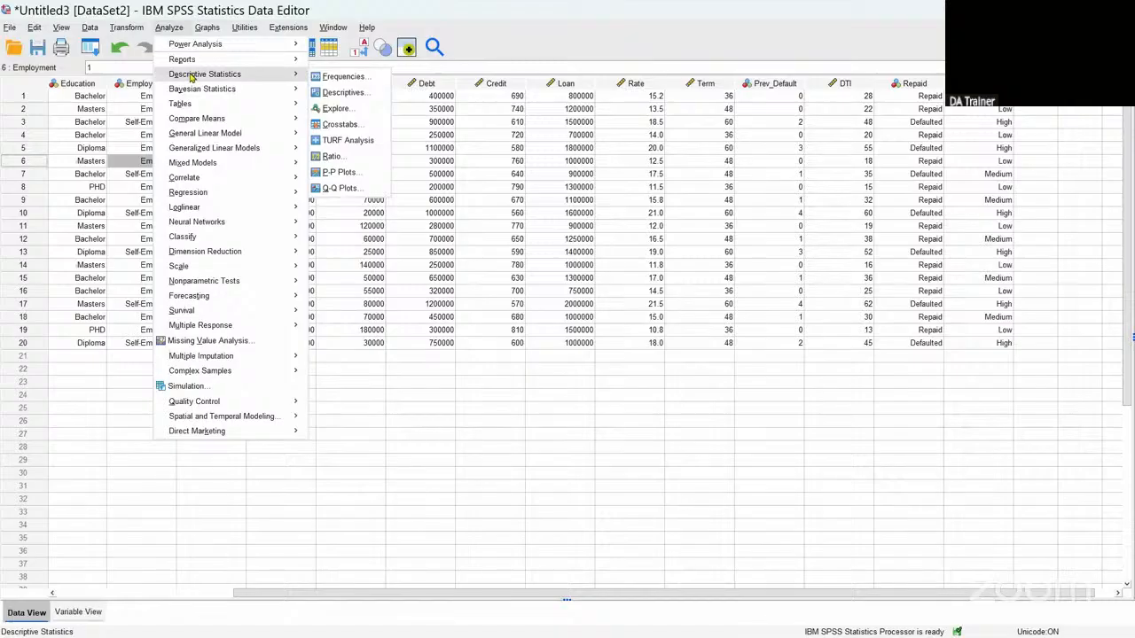
{"action": "mouse_move", "coordinate": [266, 74]}
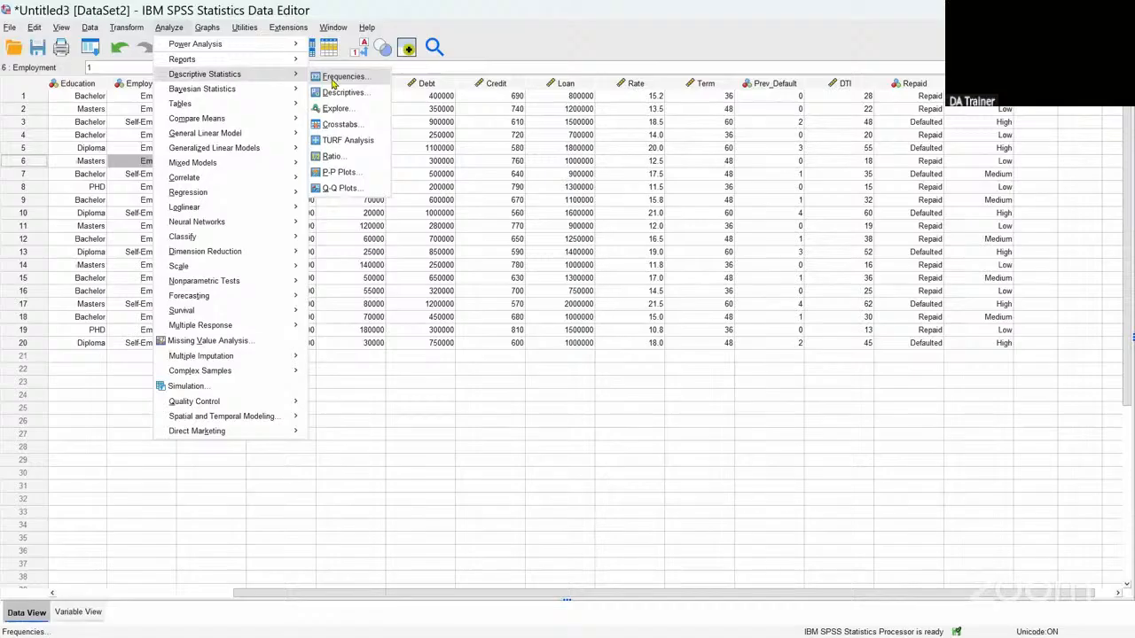
{"action": "left_click", "coordinate": [338, 125]}
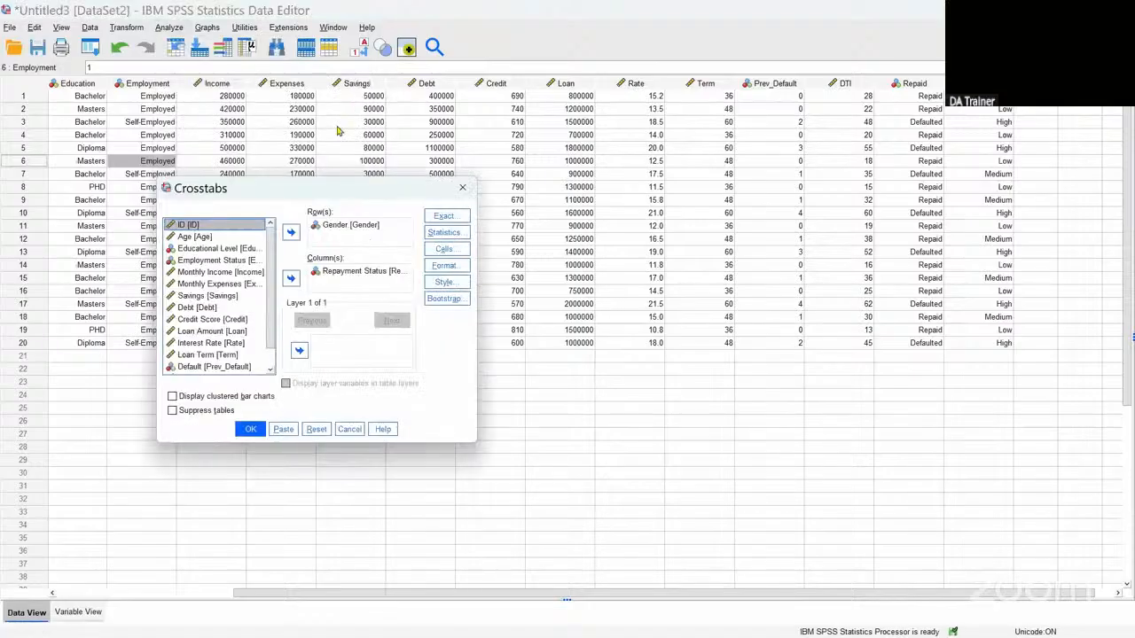
{"action": "left_click", "coordinate": [462, 188]}
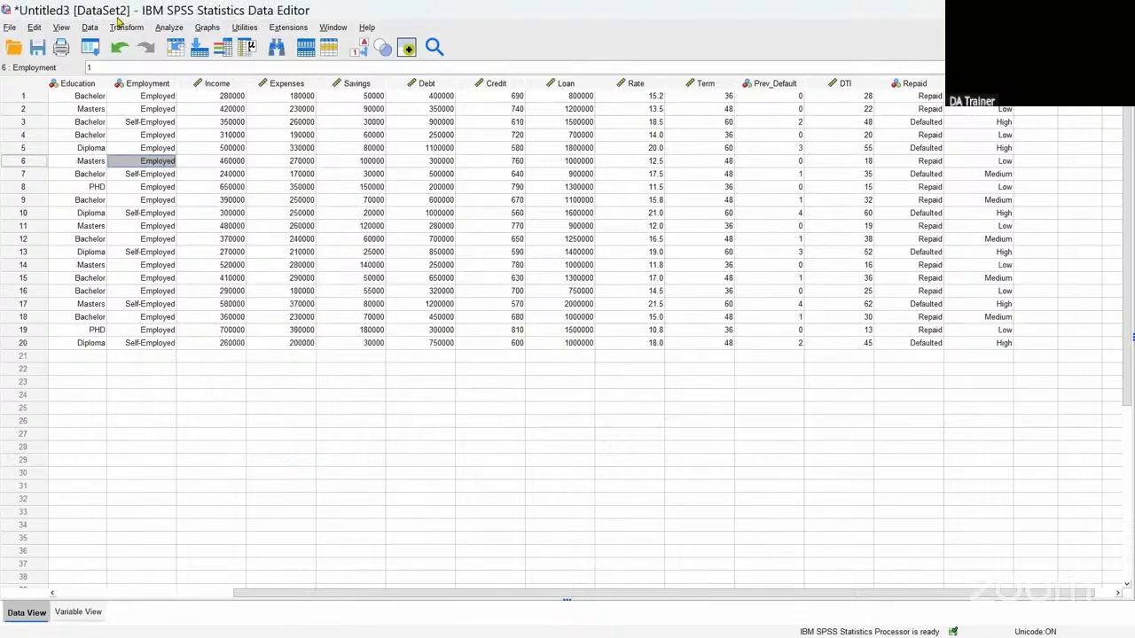
Step: Set up an Independent-Samples T Test with Monthly Income as the test variable
{"action": "left_click", "coordinate": [169, 27]}
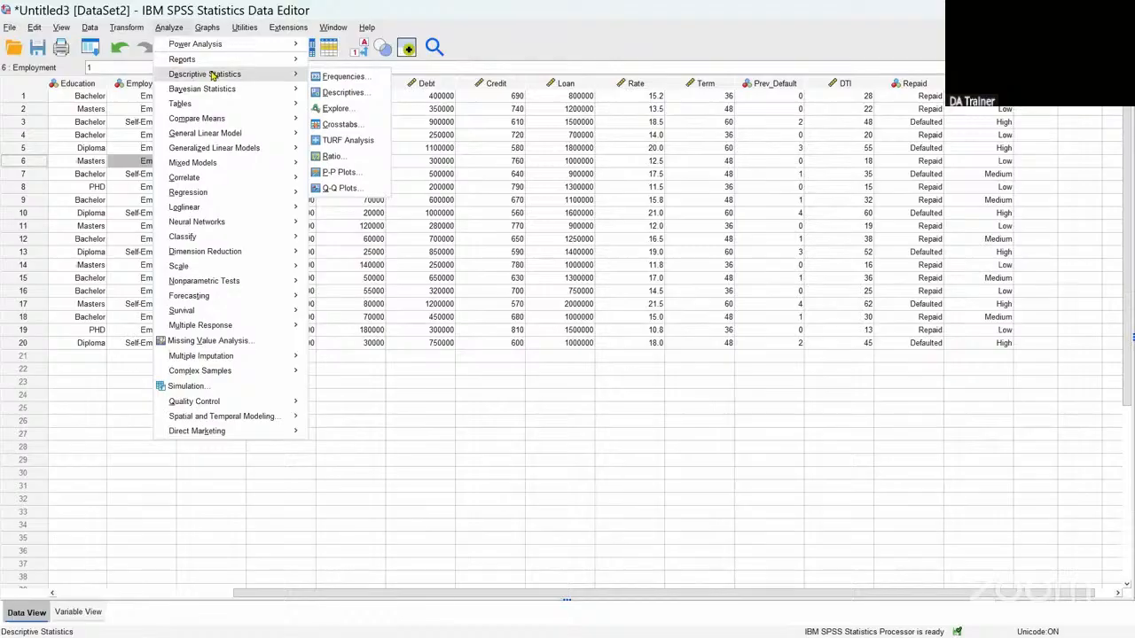
{"action": "mouse_move", "coordinate": [253, 90]}
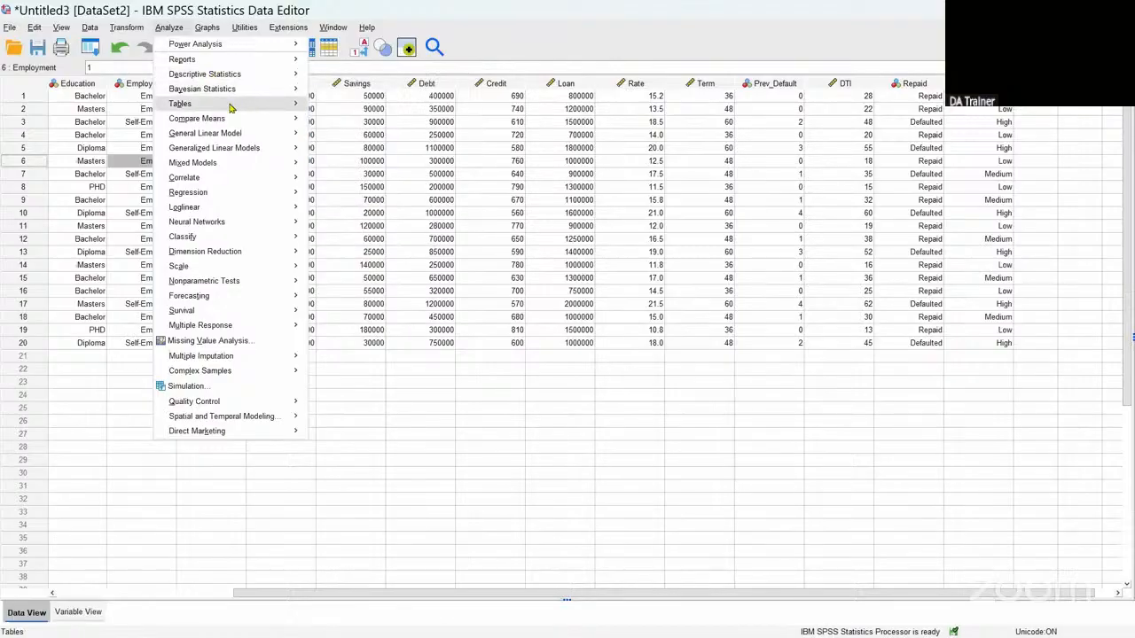
{"action": "mouse_move", "coordinate": [221, 110]}
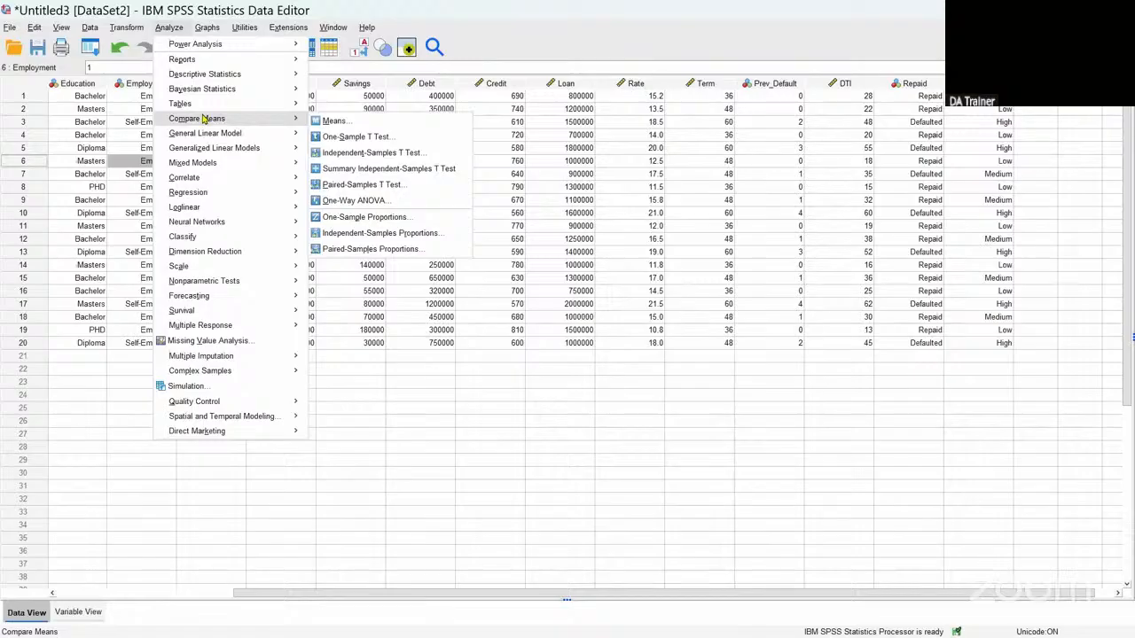
{"action": "mouse_move", "coordinate": [275, 121]}
{"action": "left_click", "coordinate": [346, 155]}
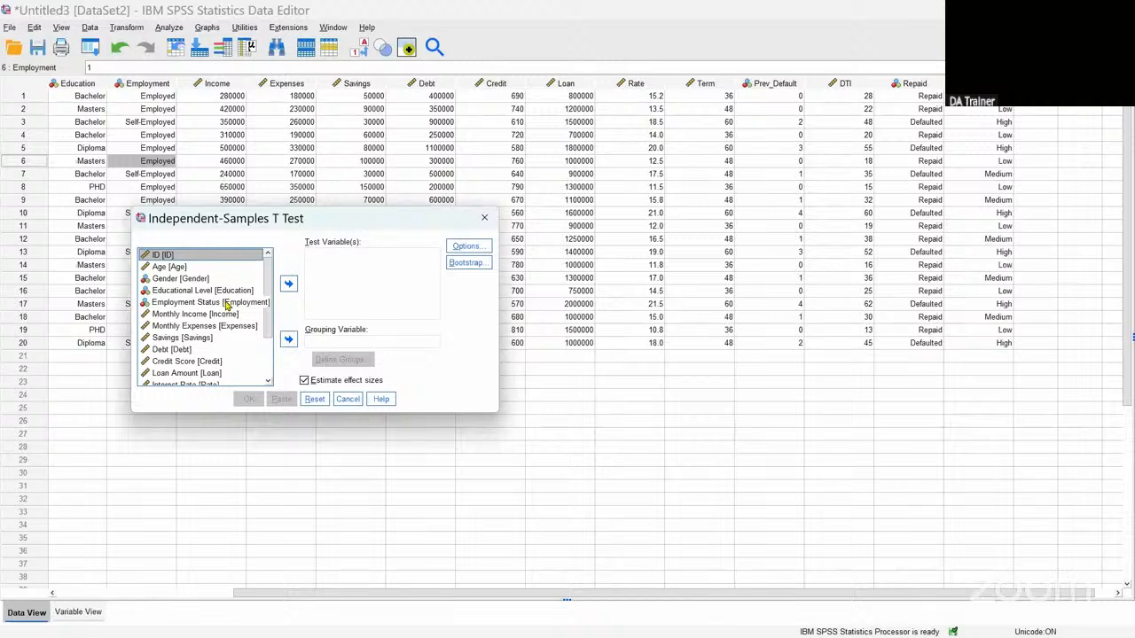
{"action": "left_click", "coordinate": [164, 317]}
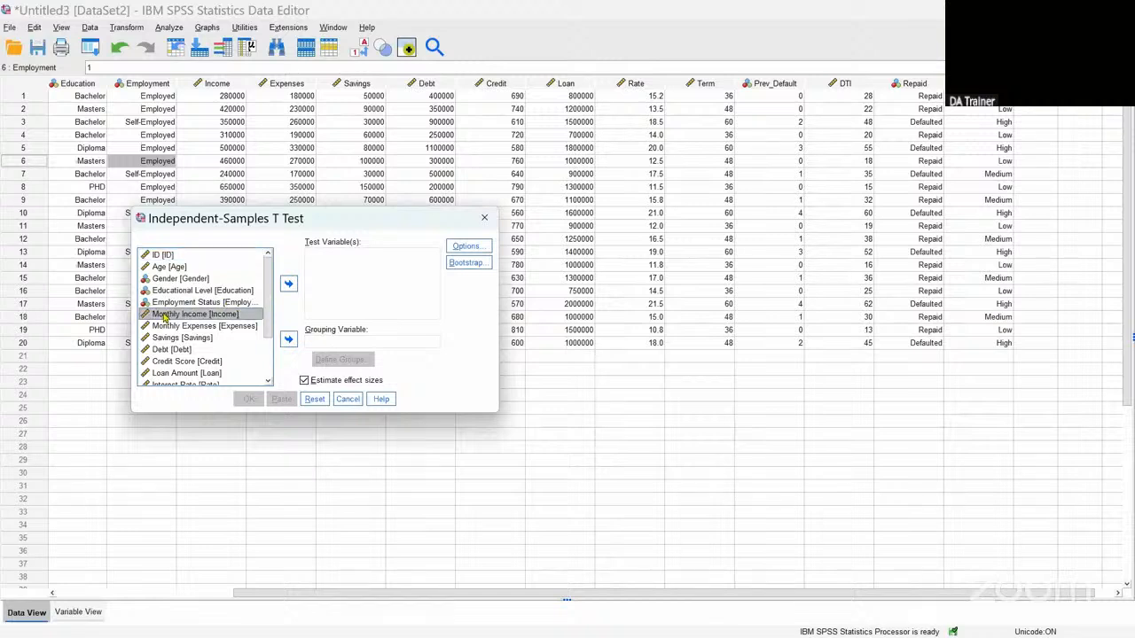
{"action": "left_click", "coordinate": [288, 284]}
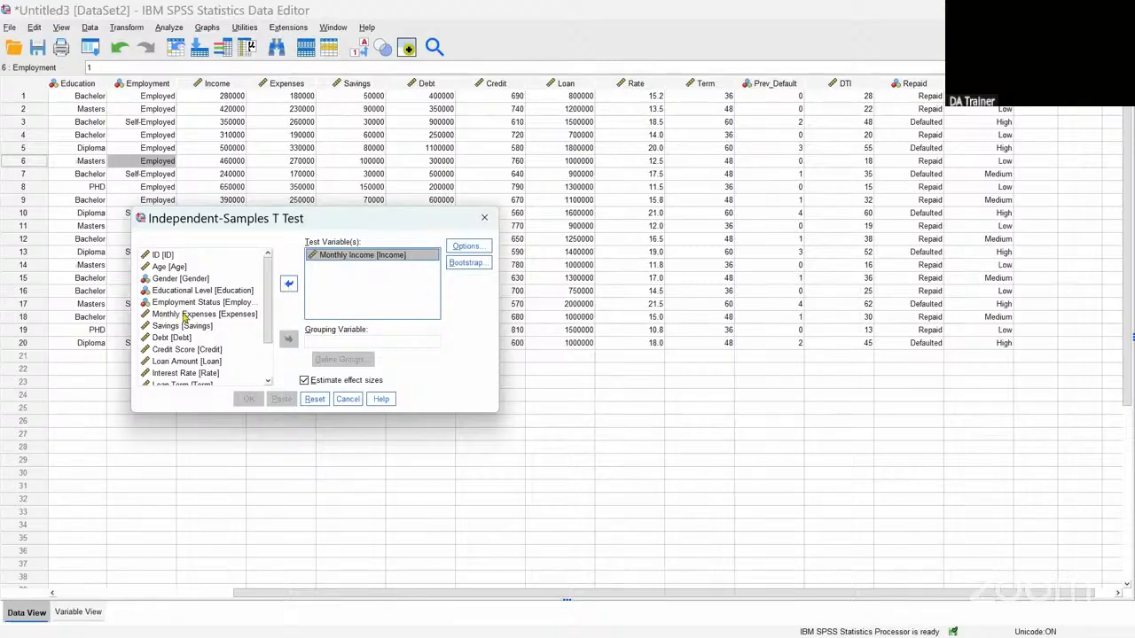
Step: Use Repayment Status as the grouping variable with group values 1 and 2, and run the t test
{"action": "scroll", "coordinate": [184, 318], "scroll_direction": "down", "scroll_amount": 2}
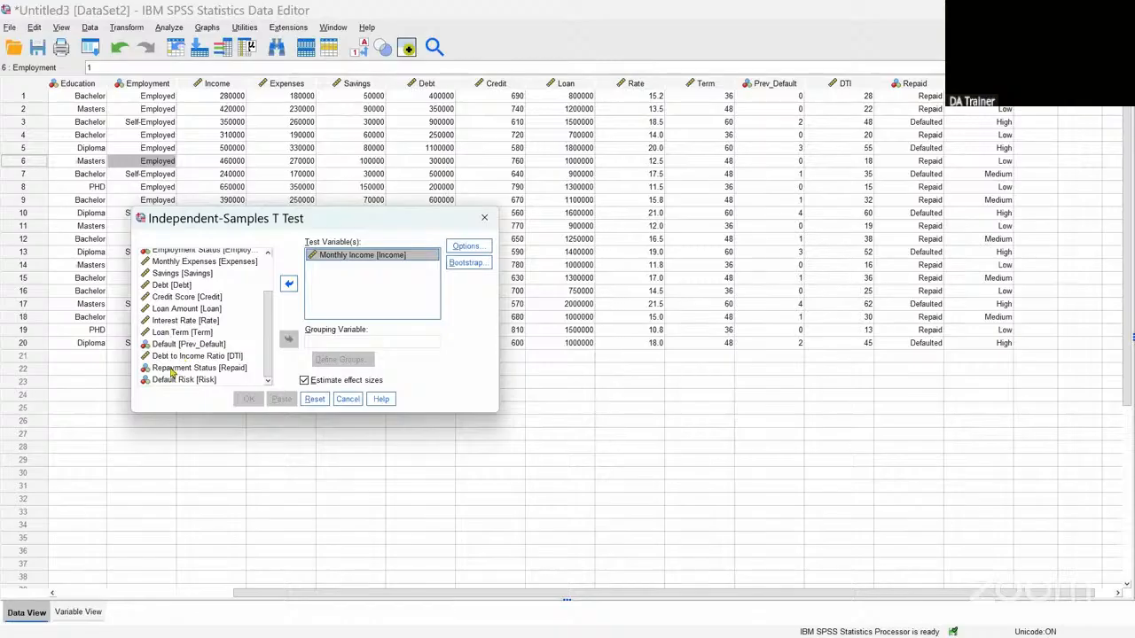
{"action": "left_click", "coordinate": [173, 368]}
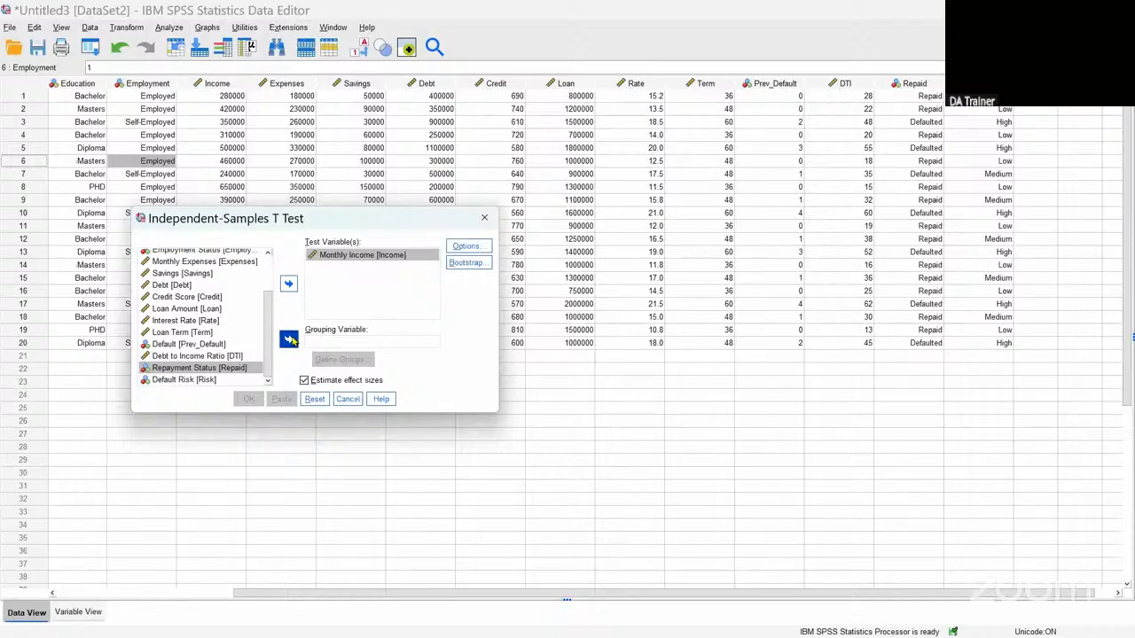
{"action": "left_click", "coordinate": [289, 340]}
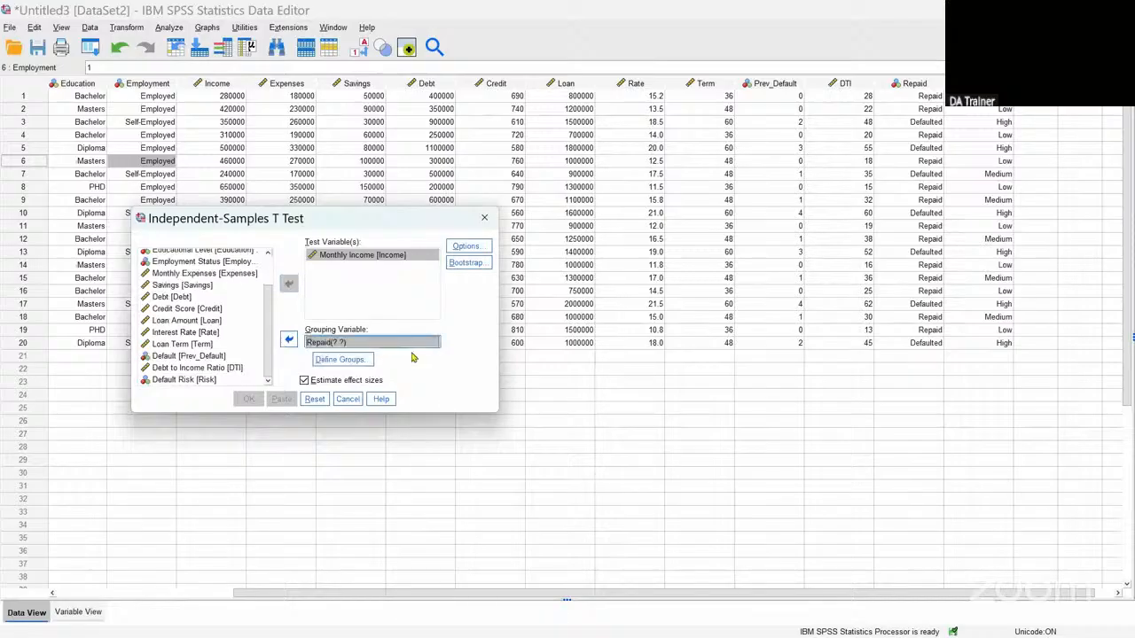
{"action": "left_click", "coordinate": [337, 361]}
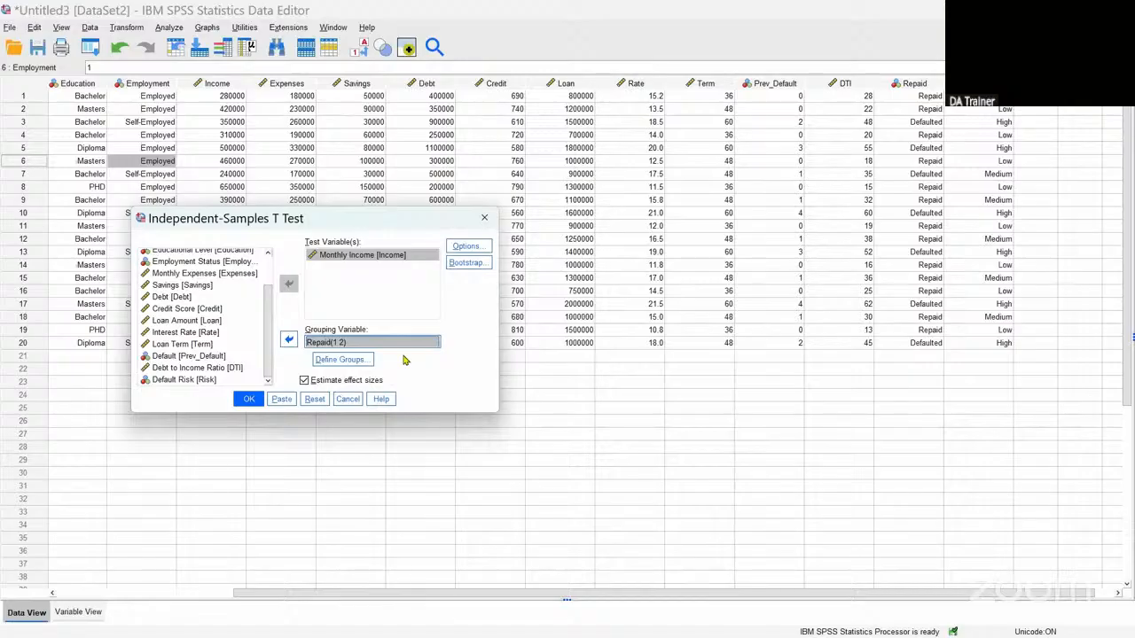
{"action": "left_click", "coordinate": [249, 400]}
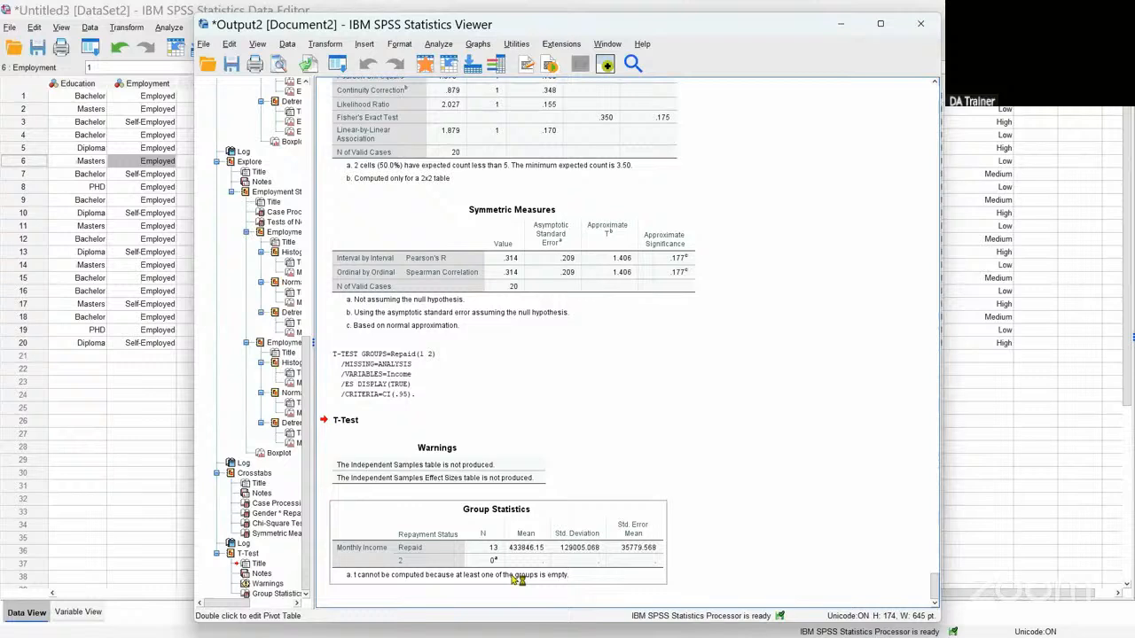
{"action": "right_click", "coordinate": [506, 523]}
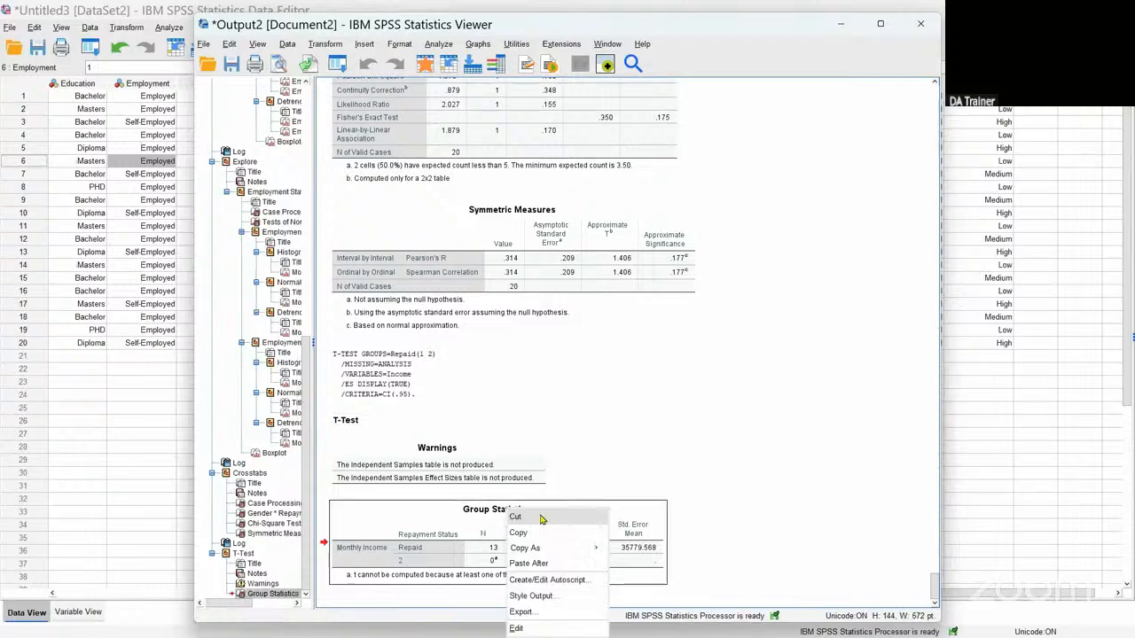
{"action": "left_click", "coordinate": [521, 629]}
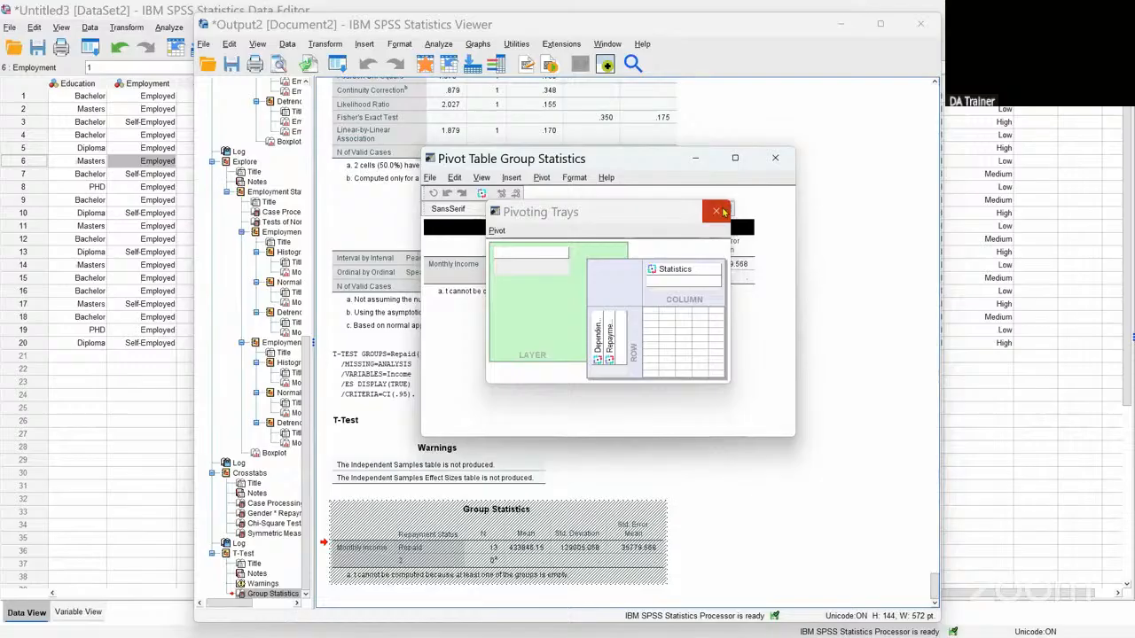
{"action": "left_click", "coordinate": [717, 212]}
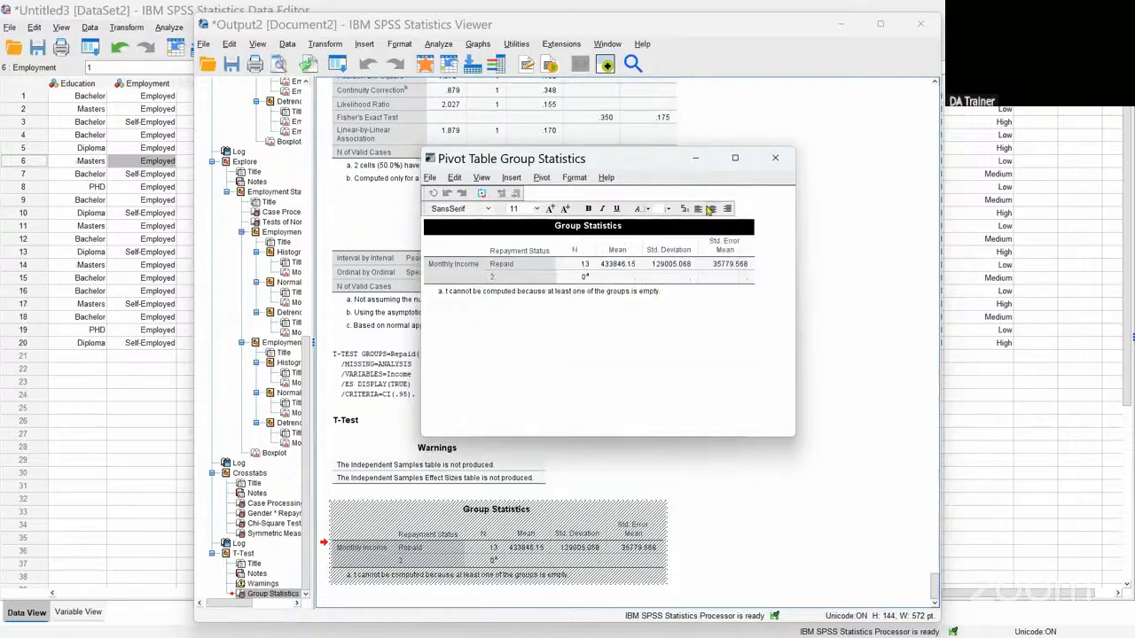
{"action": "left_click", "coordinate": [773, 159]}
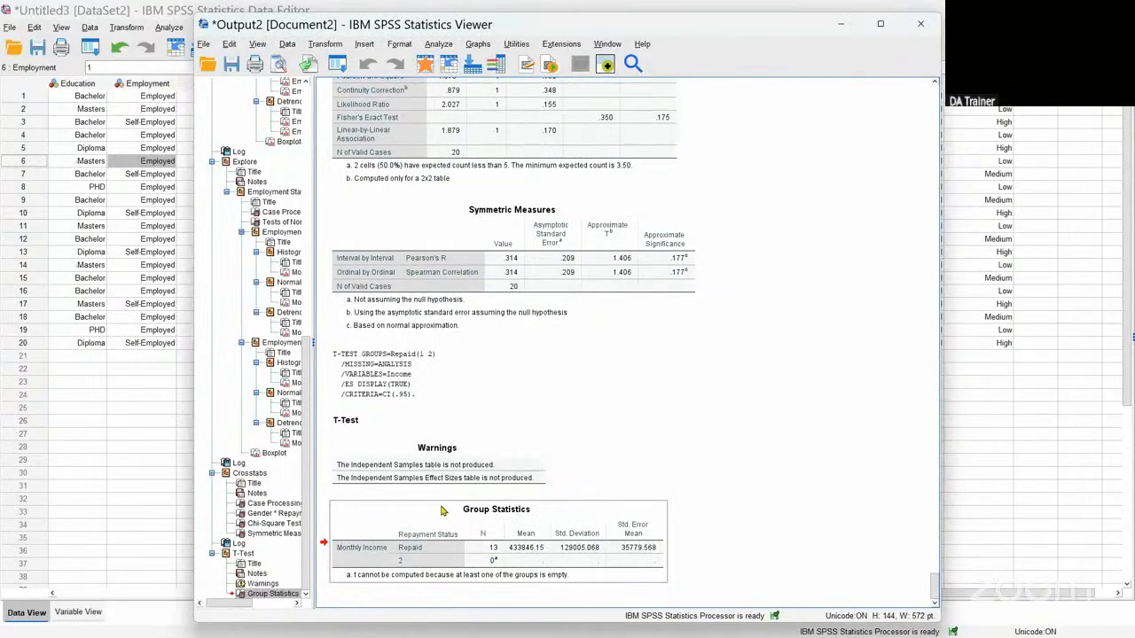
{"action": "left_click", "coordinate": [443, 511]}
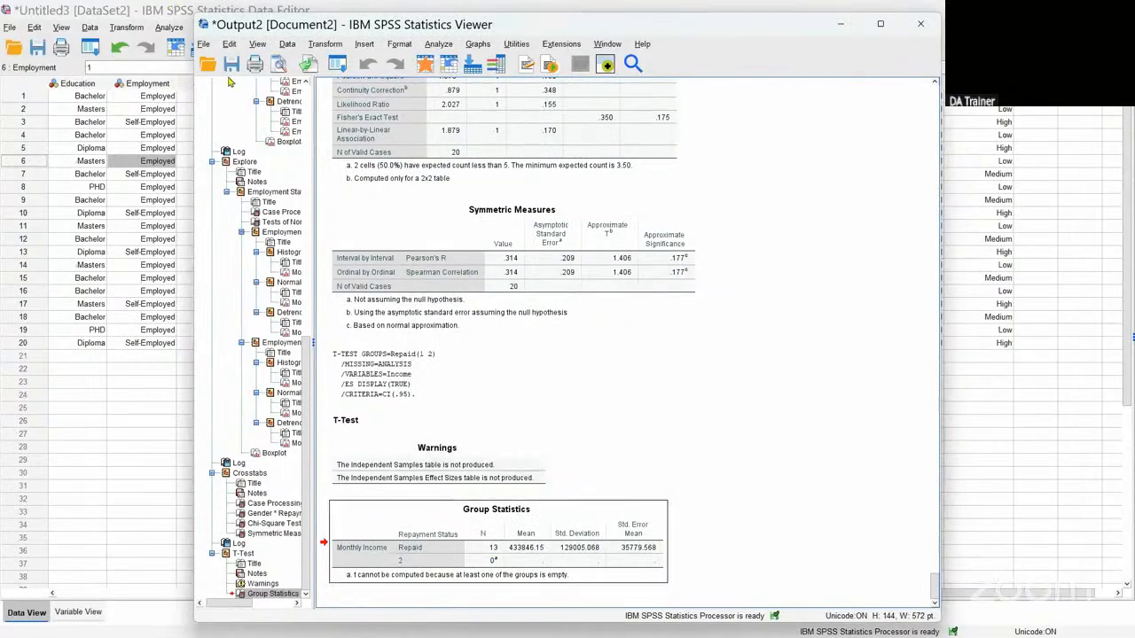
Step: Reopen the Independent-Samples T Test from the Data Editor, redefine the Repayment Status groups as 0 and 1, and run it
{"action": "left_click", "coordinate": [175, 151]}
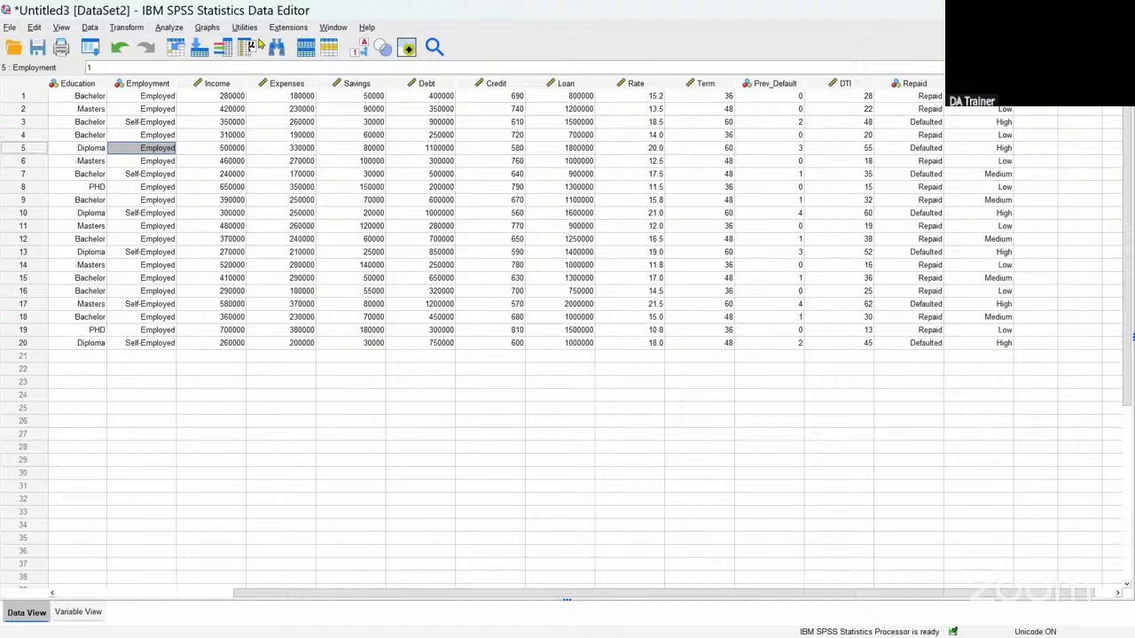
{"action": "left_click", "coordinate": [169, 28]}
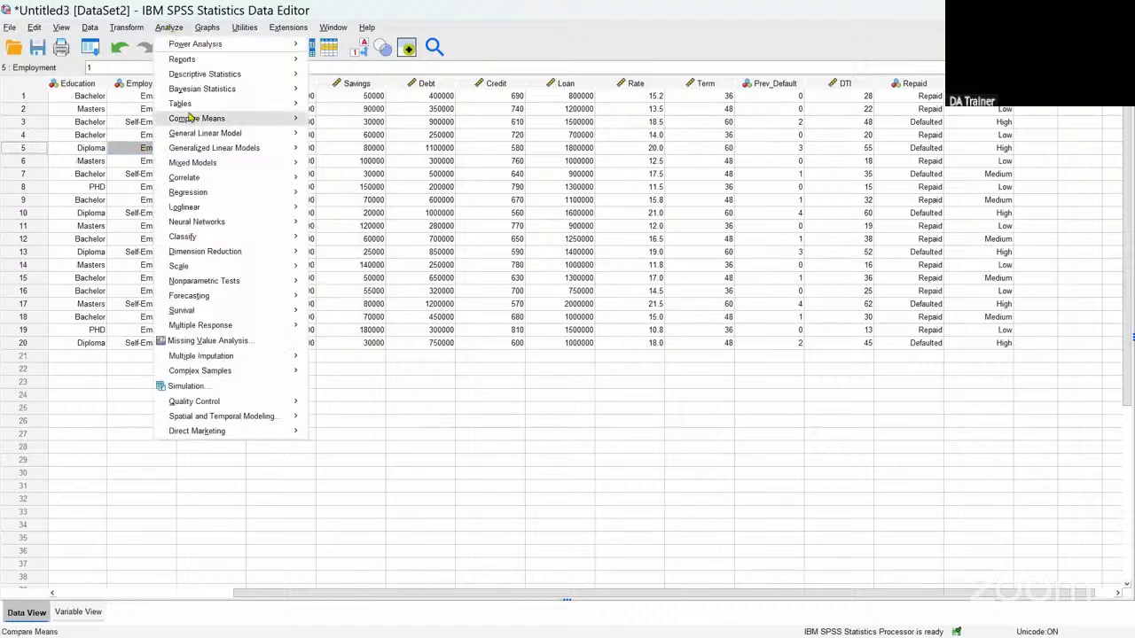
{"action": "mouse_move", "coordinate": [197, 94]}
{"action": "mouse_move", "coordinate": [301, 122]}
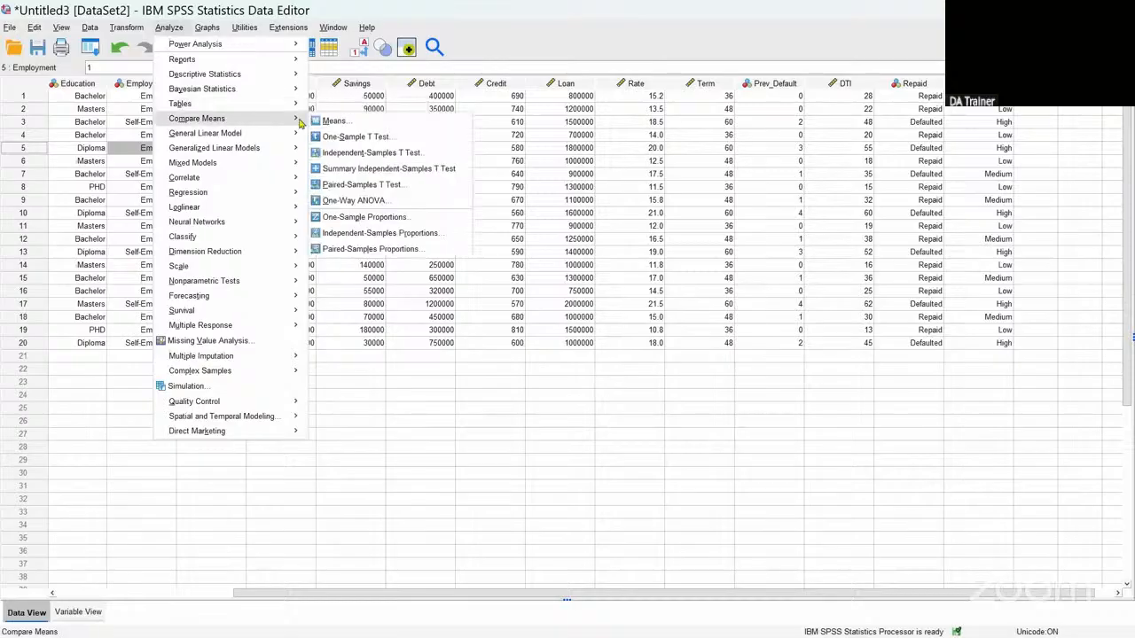
{"action": "left_click", "coordinate": [355, 154]}
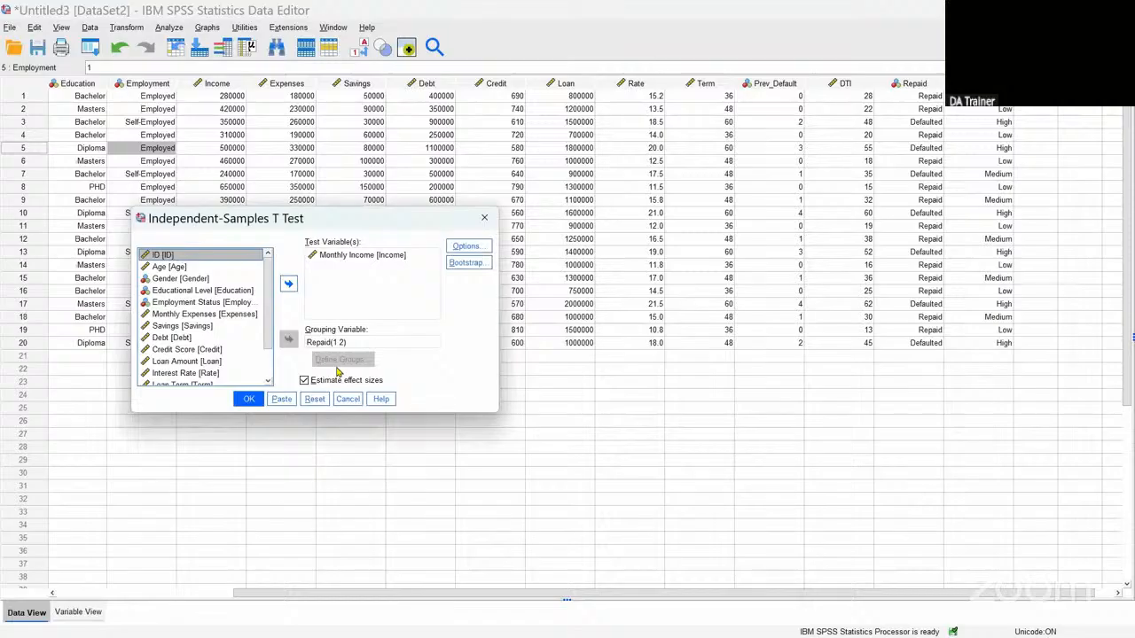
{"action": "left_click", "coordinate": [342, 344]}
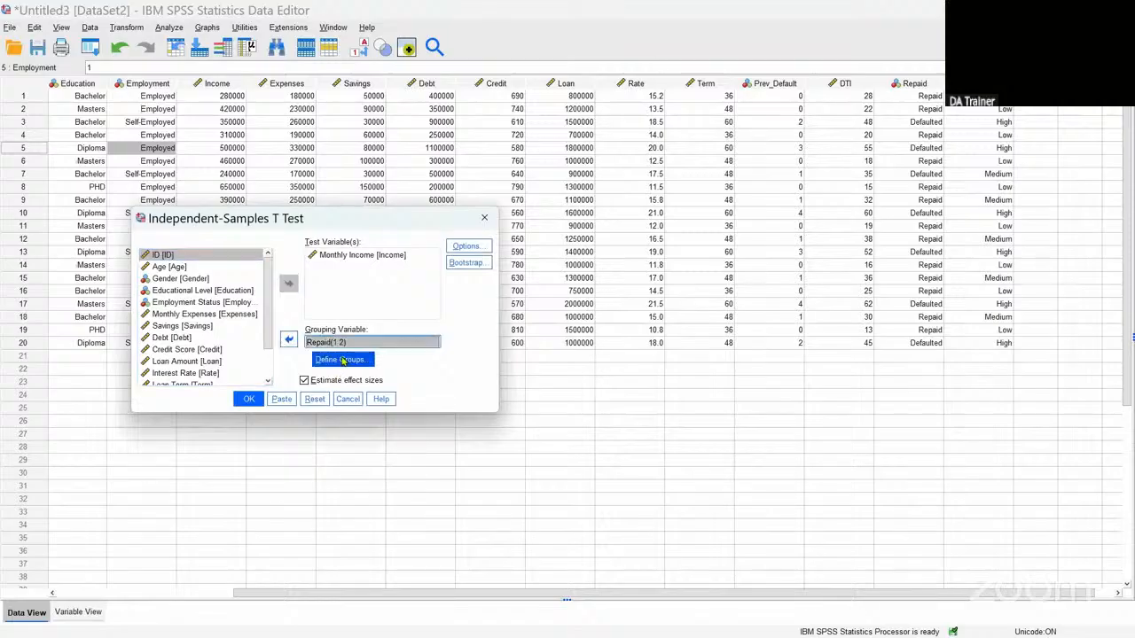
{"action": "left_click", "coordinate": [343, 359]}
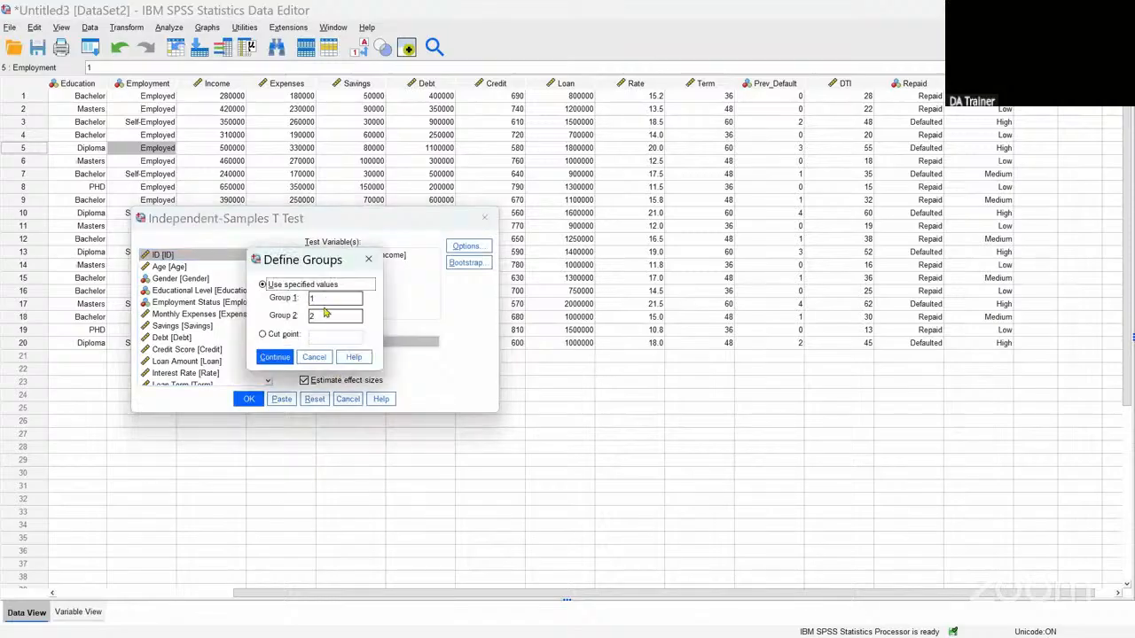
{"action": "double_click", "coordinate": [311, 299]}
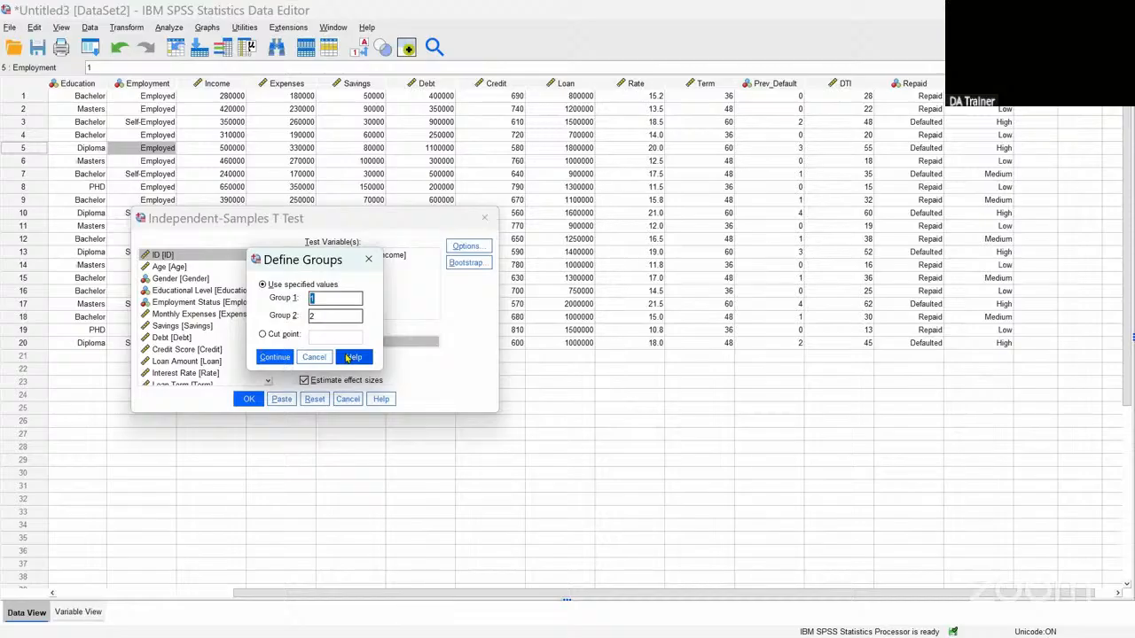
{"action": "type", "text": "0"}
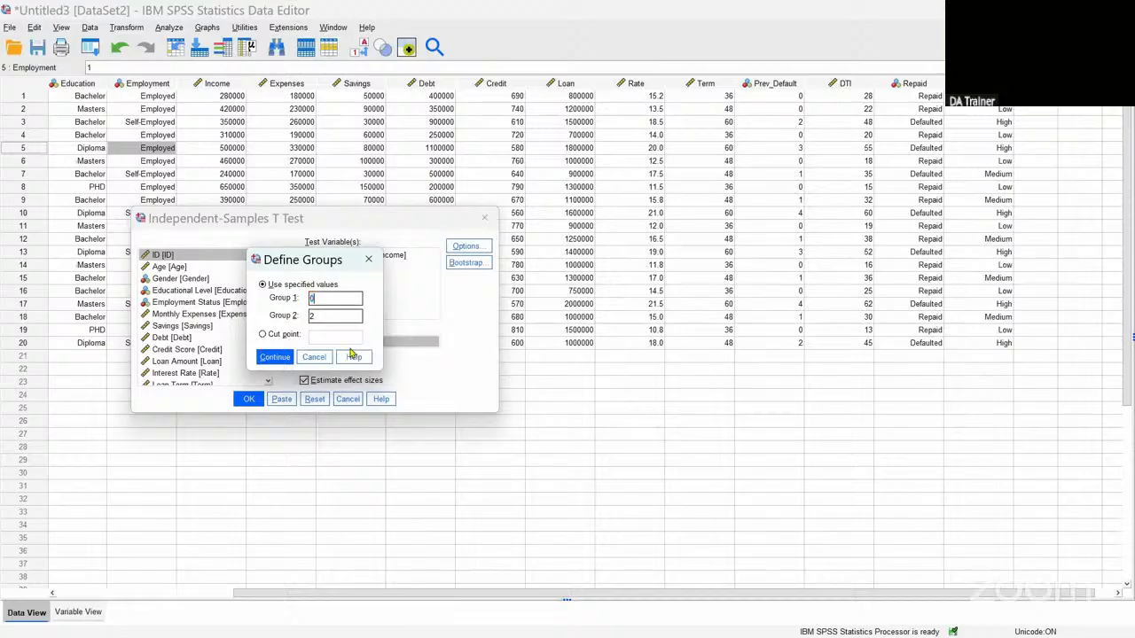
{"action": "double_click", "coordinate": [313, 316]}
{"action": "type", "text": "1"}
{"action": "left_click", "coordinate": [268, 357]}
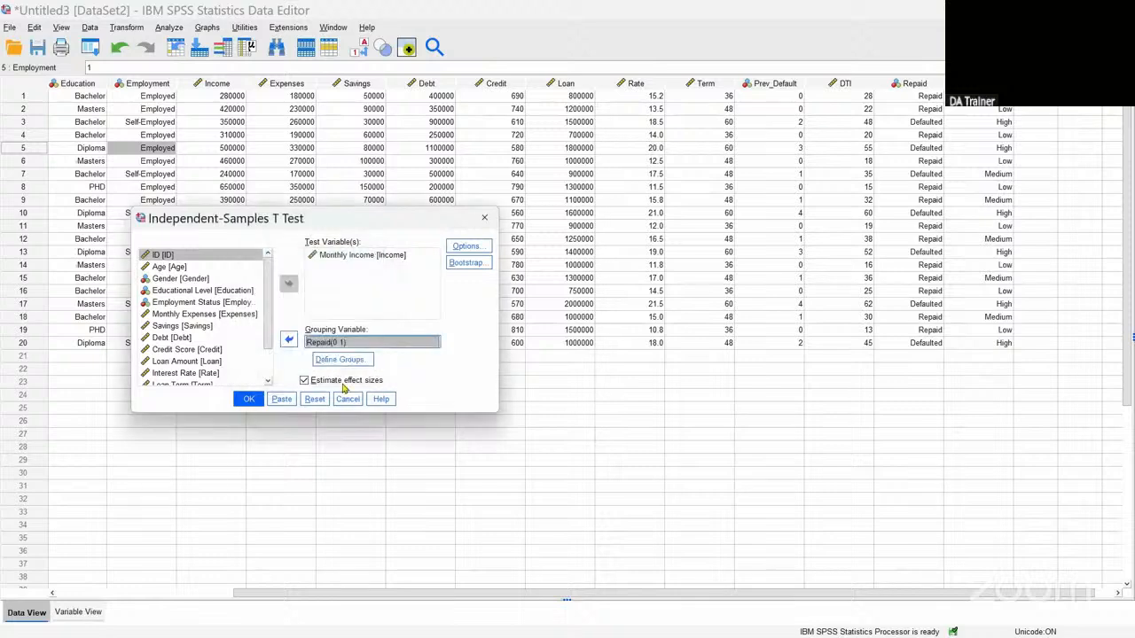
{"action": "left_click", "coordinate": [249, 399]}
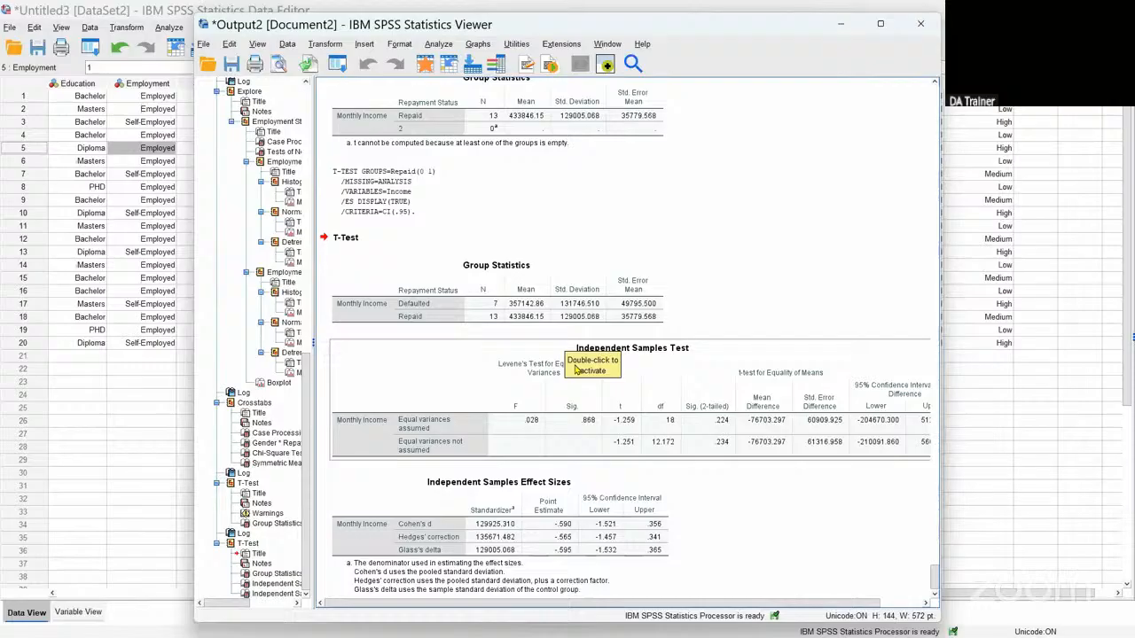
Step: Start a new chart in the Chart Builder and choose the Simple Boxplot type
{"action": "scroll", "coordinate": [591, 414], "scroll_direction": "down", "scroll_amount": 1}
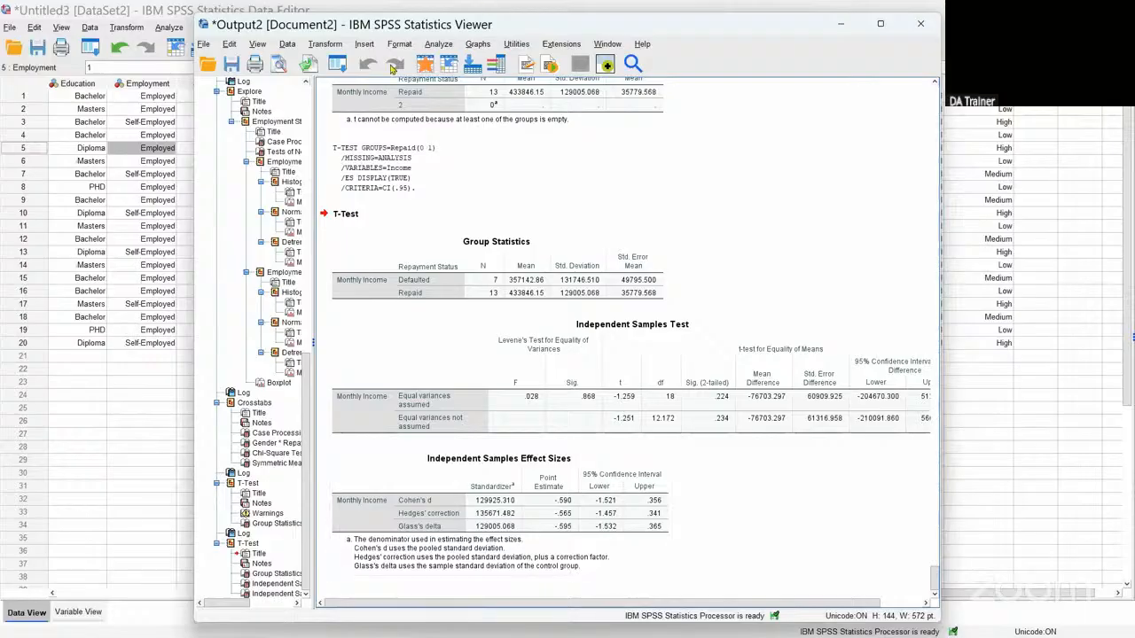
{"action": "left_click", "coordinate": [480, 44]}
{"action": "left_click", "coordinate": [491, 60]}
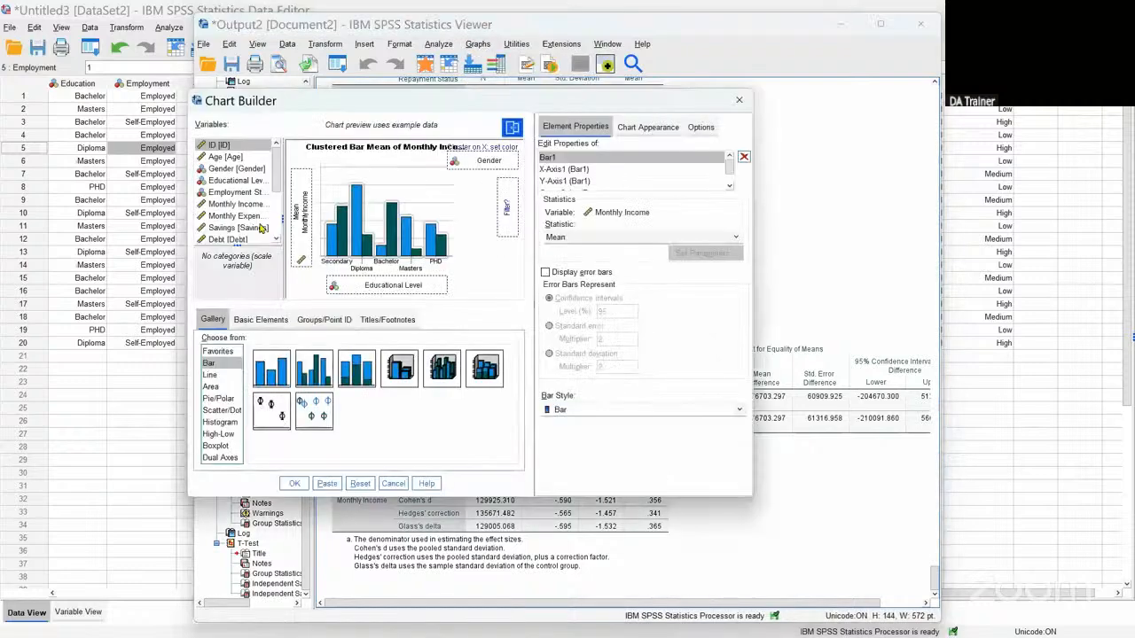
{"action": "left_click", "coordinate": [218, 447]}
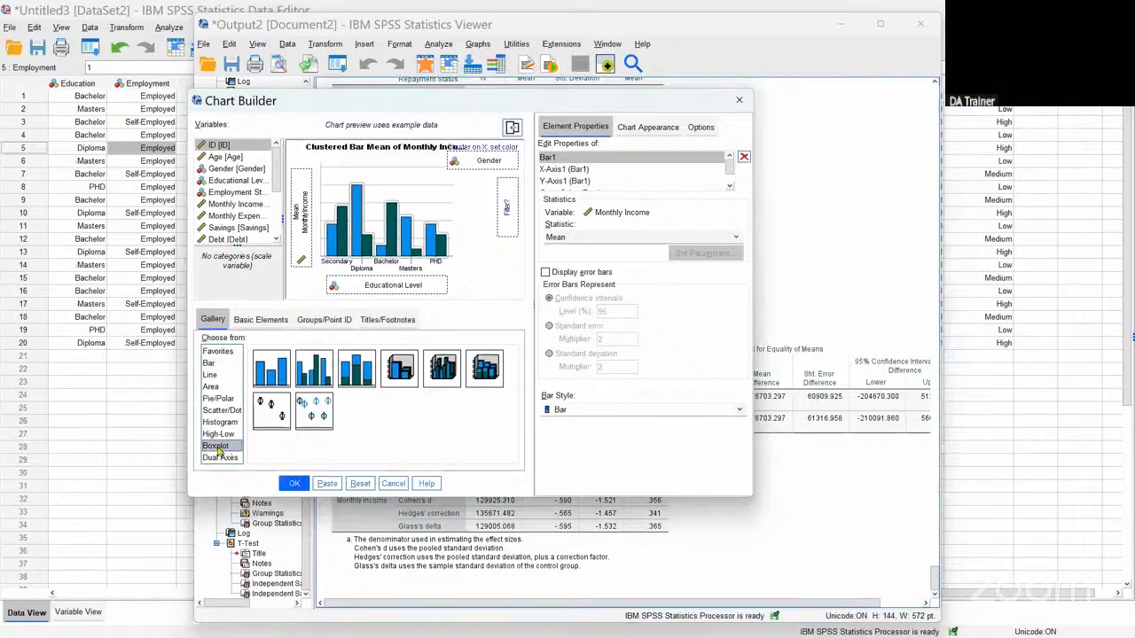
{"action": "left_click_drag", "start_coordinate": [273, 381], "coordinate": [388, 243]}
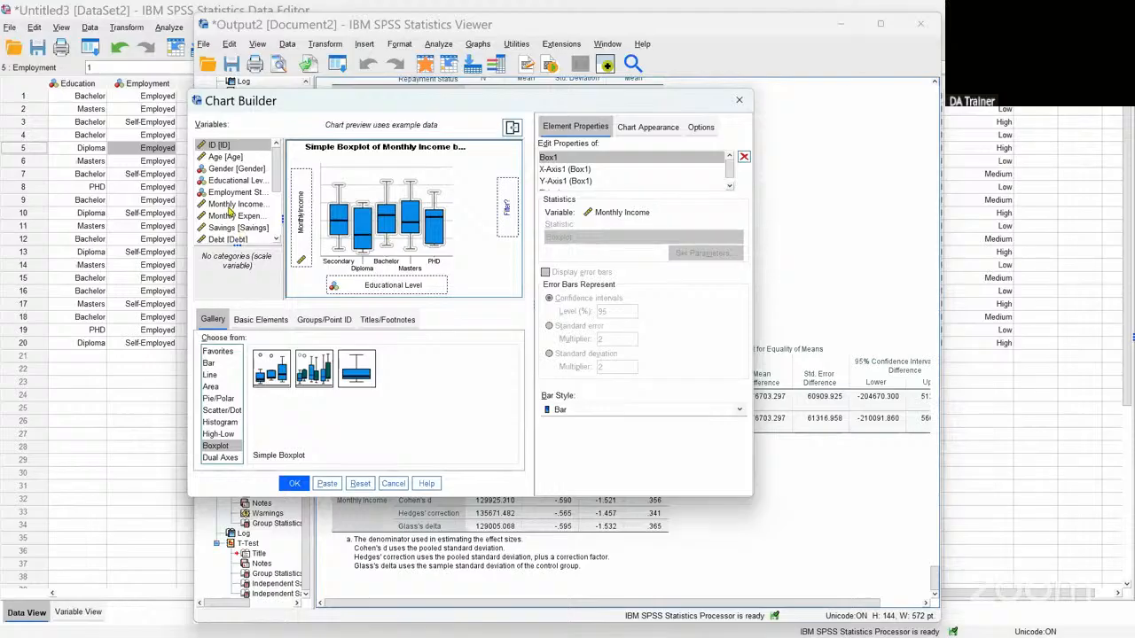
Step: Plot Monthly Income on the y-axis, replace Educational Level with Repayment Status on the x-axis, and generate the boxplot
{"action": "left_click_drag", "start_coordinate": [229, 206], "coordinate": [313, 234]}
{"action": "left_click_drag", "start_coordinate": [301, 239], "coordinate": [304, 242]}
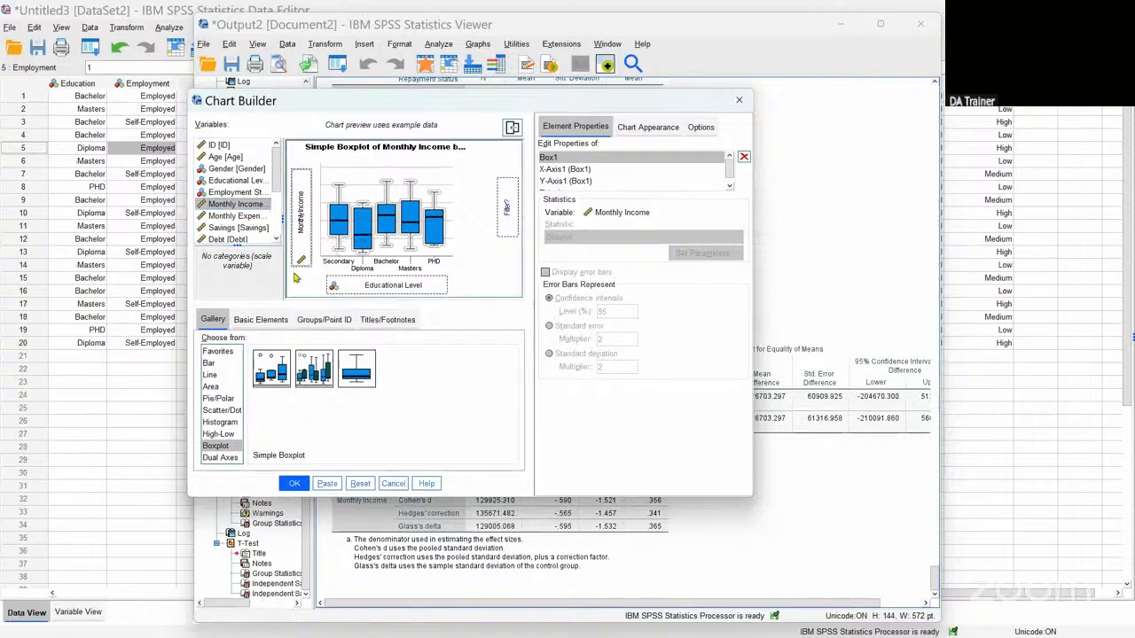
{"action": "scroll", "coordinate": [239, 219], "scroll_direction": "down", "scroll_amount": 3}
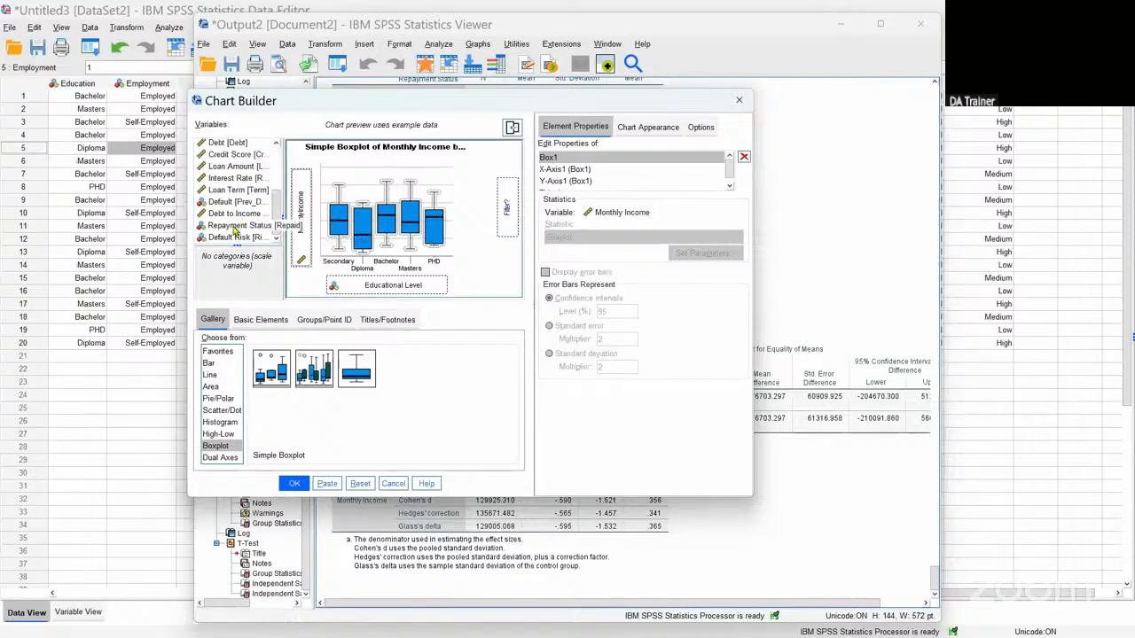
{"action": "left_click_drag", "start_coordinate": [387, 284], "coordinate": [498, 344]}
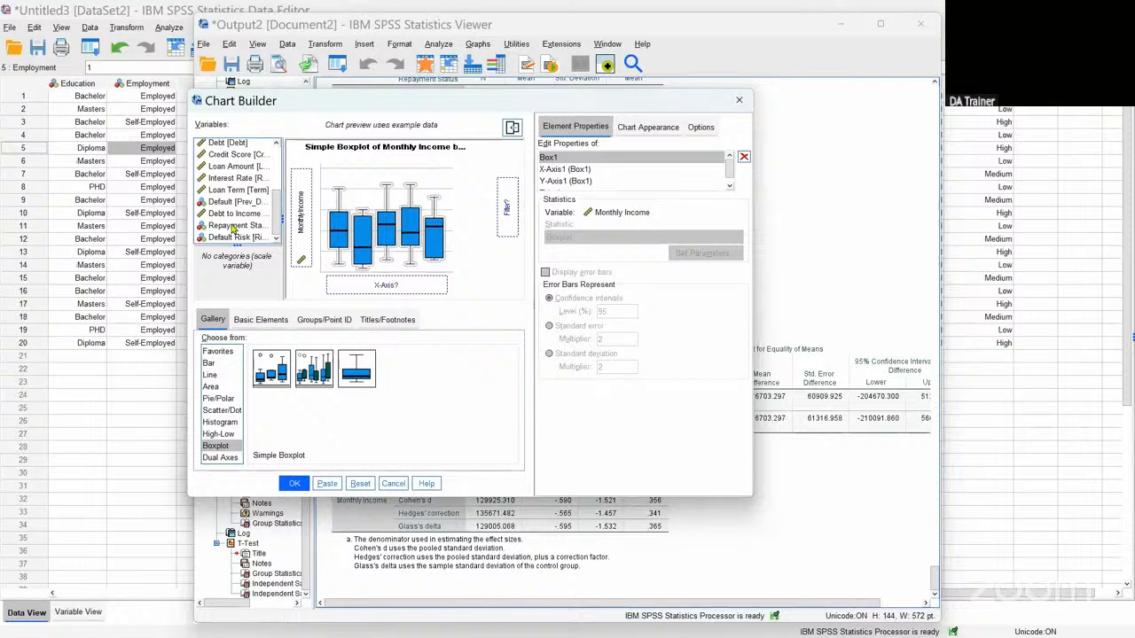
{"action": "left_click_drag", "start_coordinate": [233, 229], "coordinate": [370, 292]}
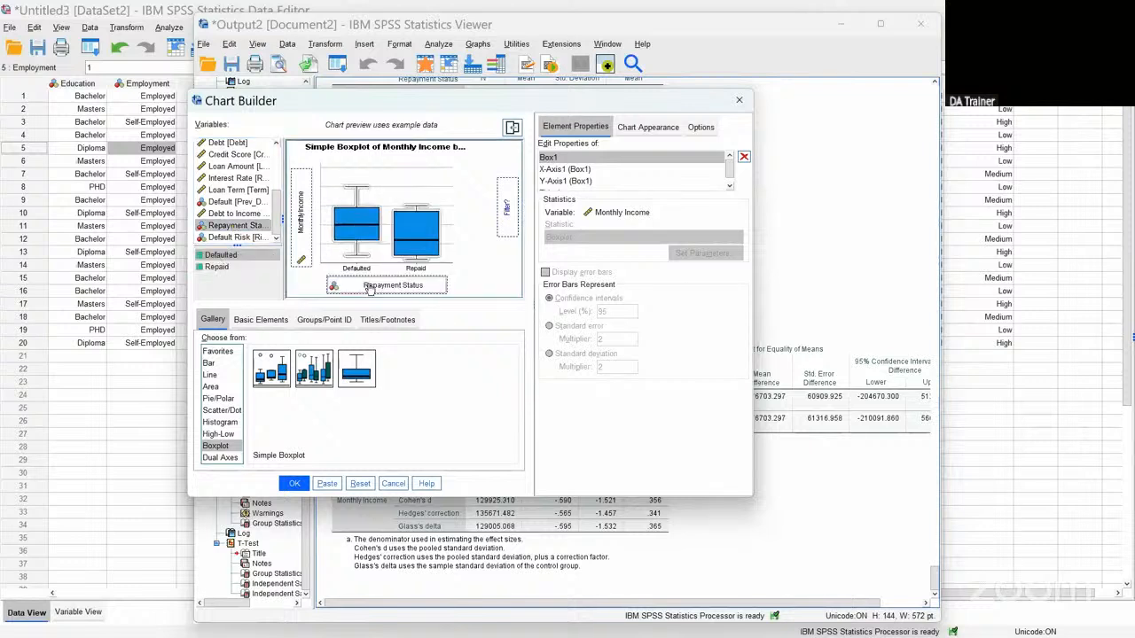
{"action": "left_click", "coordinate": [294, 485]}
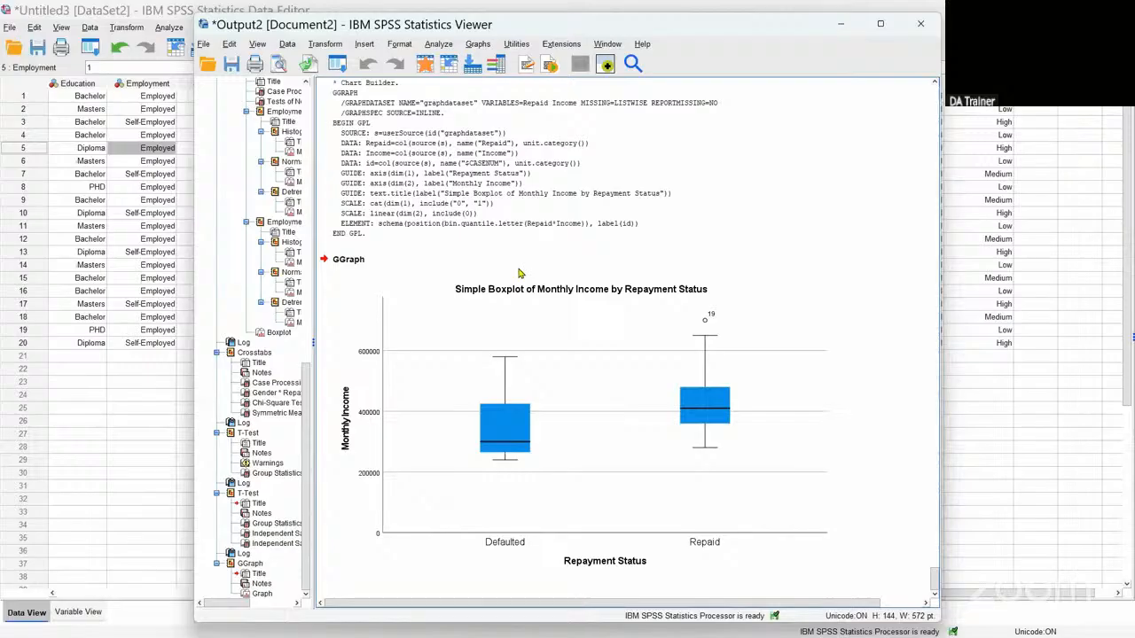
Step: From the Data Editor, set up a One-Way ANOVA with Monthly Income as the dependent variable and Educational Level as the factor
{"action": "left_click", "coordinate": [147, 264]}
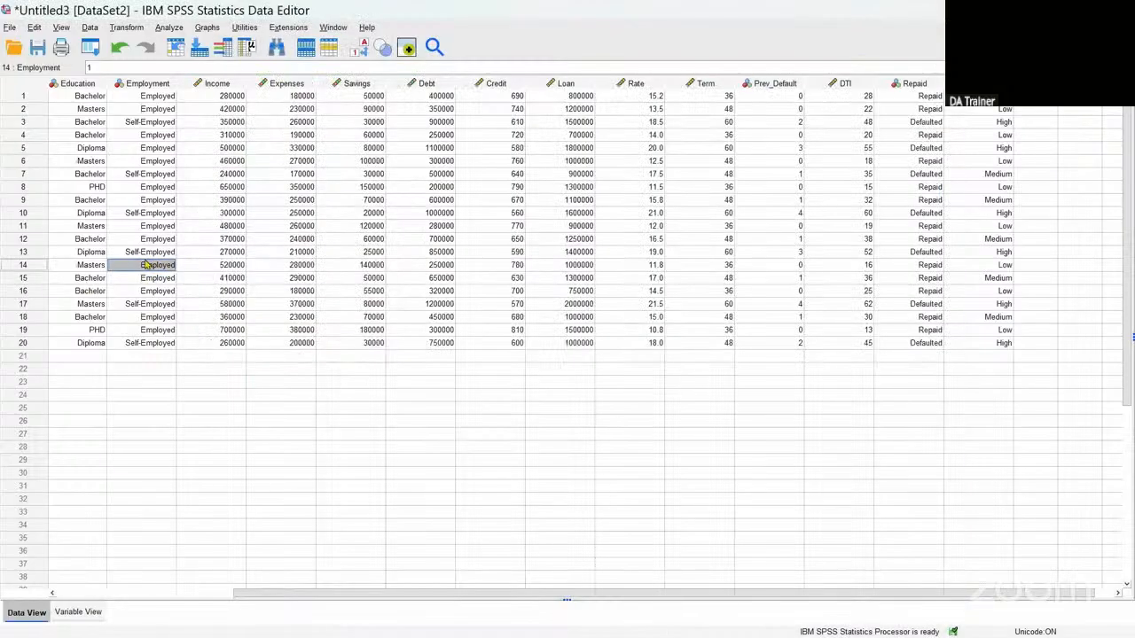
{"action": "left_click", "coordinate": [168, 28]}
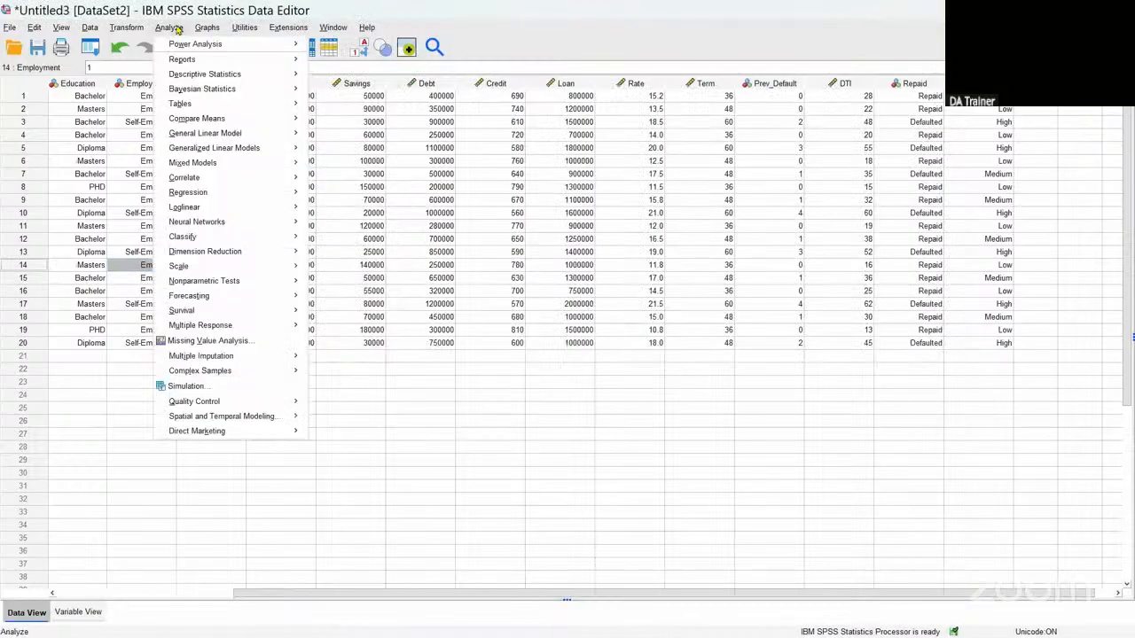
{"action": "mouse_move", "coordinate": [188, 64]}
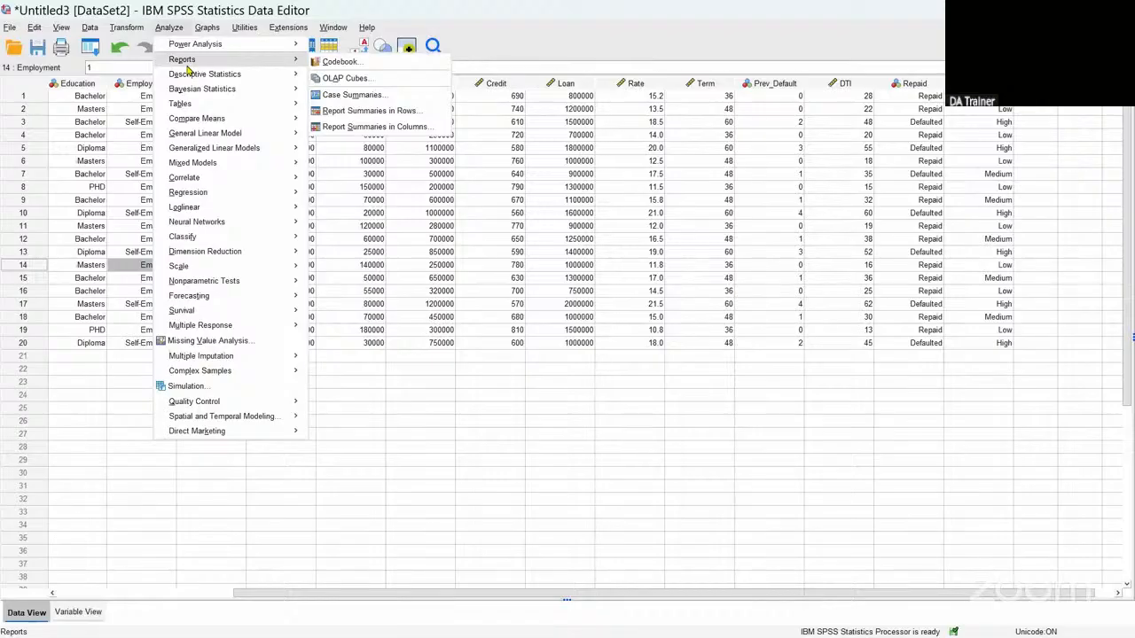
{"action": "mouse_move", "coordinate": [189, 123]}
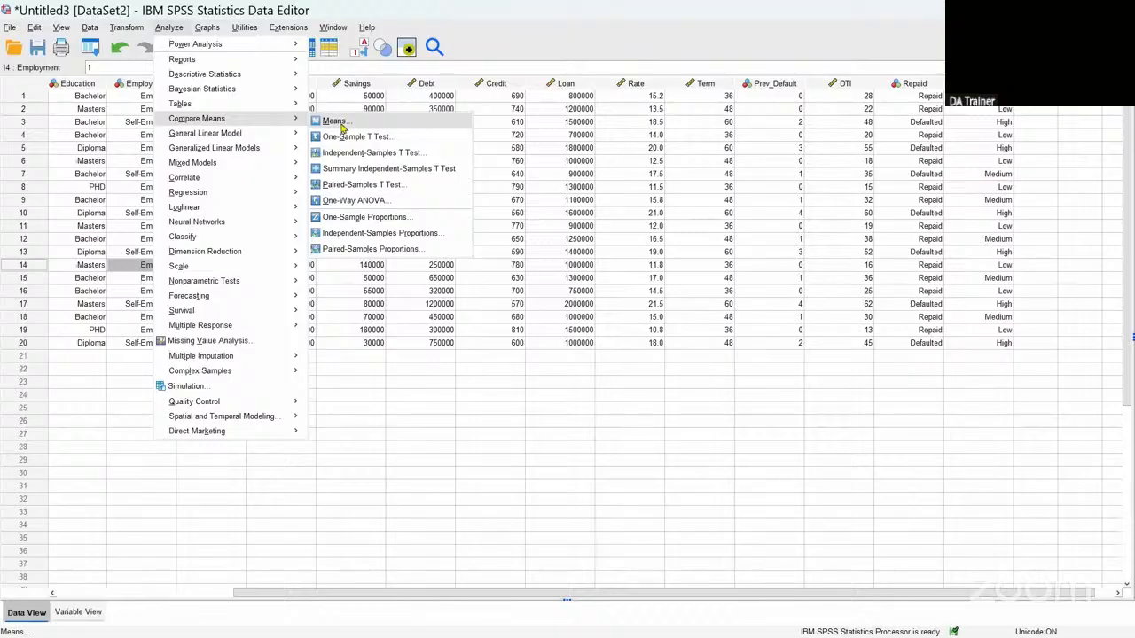
{"action": "left_click", "coordinate": [346, 200]}
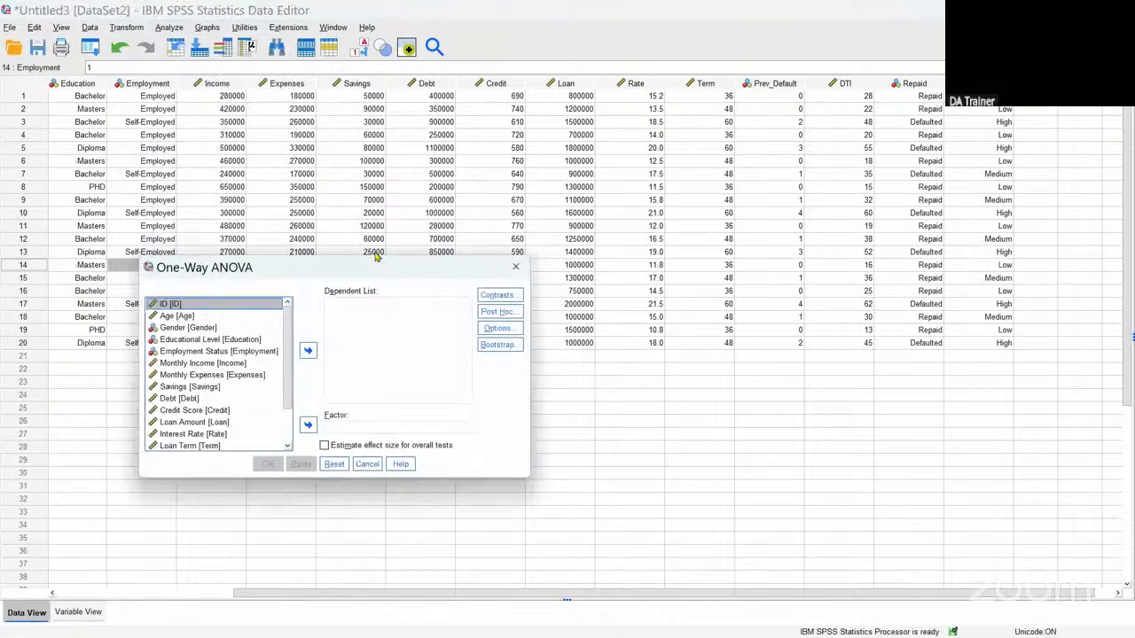
{"action": "left_click_drag", "start_coordinate": [348, 275], "coordinate": [502, 154]}
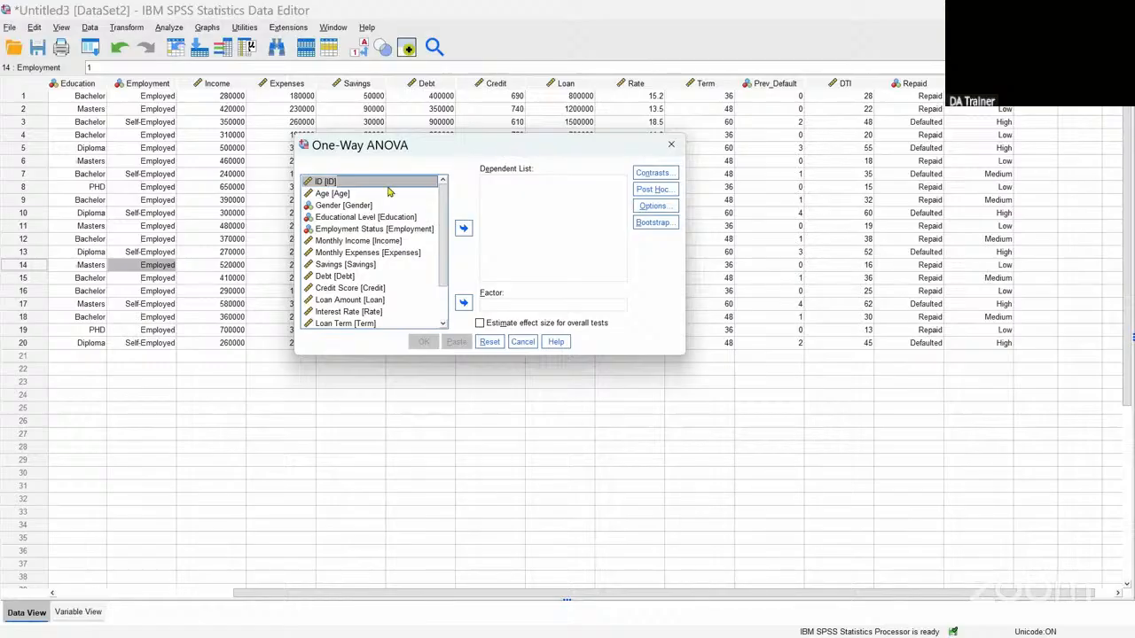
{"action": "left_click", "coordinate": [338, 242]}
{"action": "left_click", "coordinate": [462, 229]}
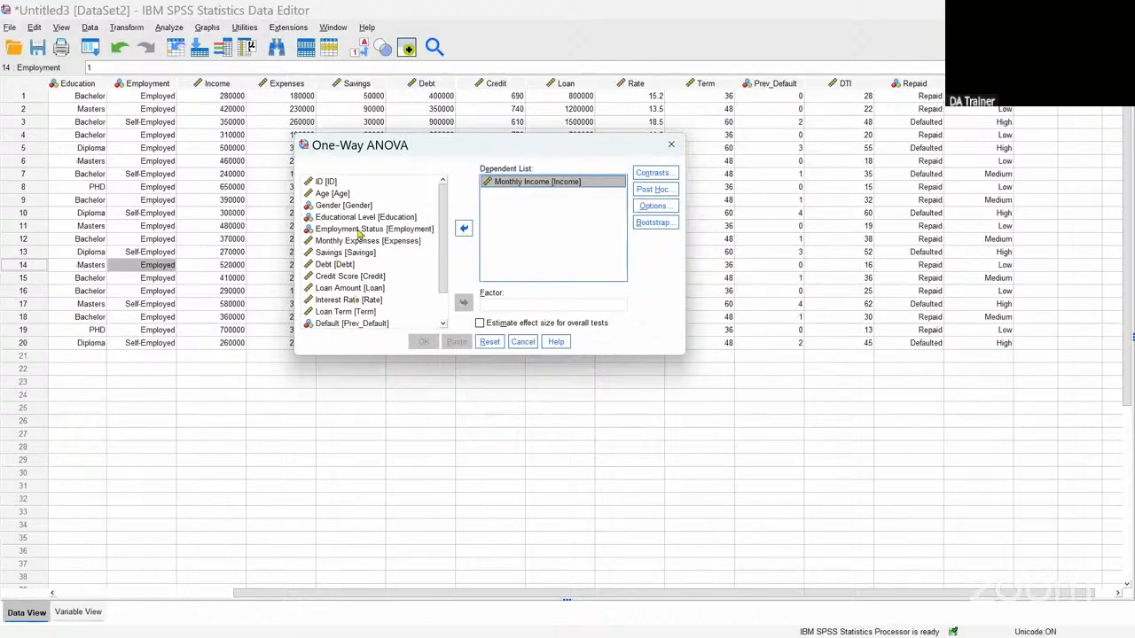
{"action": "left_click_drag", "start_coordinate": [354, 222], "coordinate": [498, 298]}
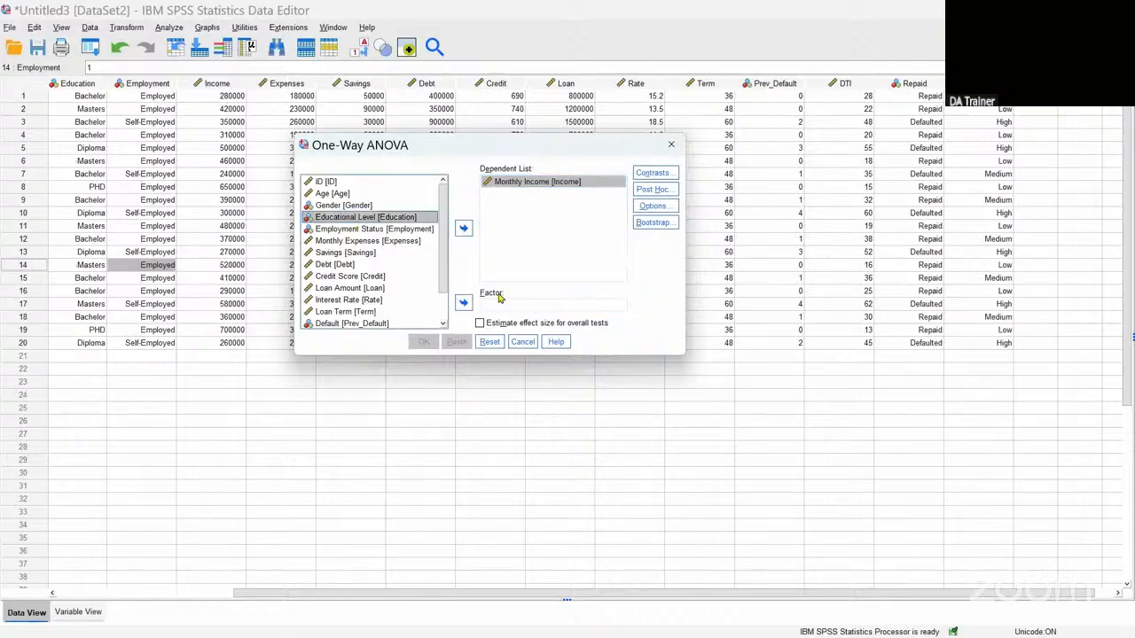
{"action": "left_click_drag", "start_coordinate": [366, 217], "coordinate": [495, 307]}
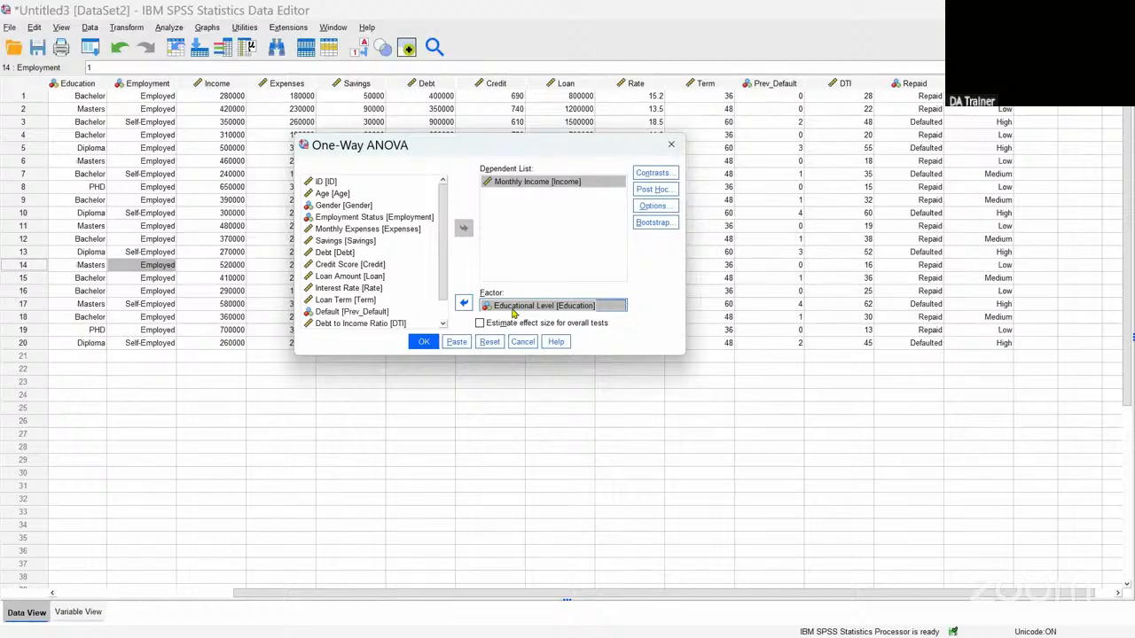
Step: Add Tukey post hoc multiple comparisons to the One-Way ANOVA
{"action": "left_click", "coordinate": [653, 191]}
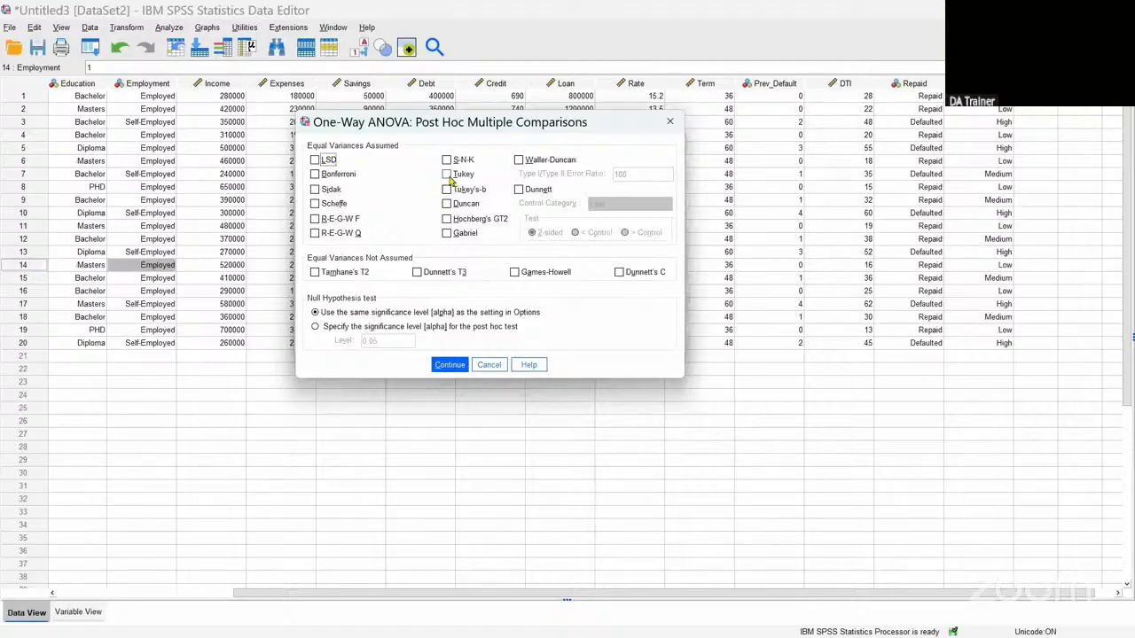
{"action": "left_click", "coordinate": [448, 175]}
{"action": "left_click", "coordinate": [450, 366]}
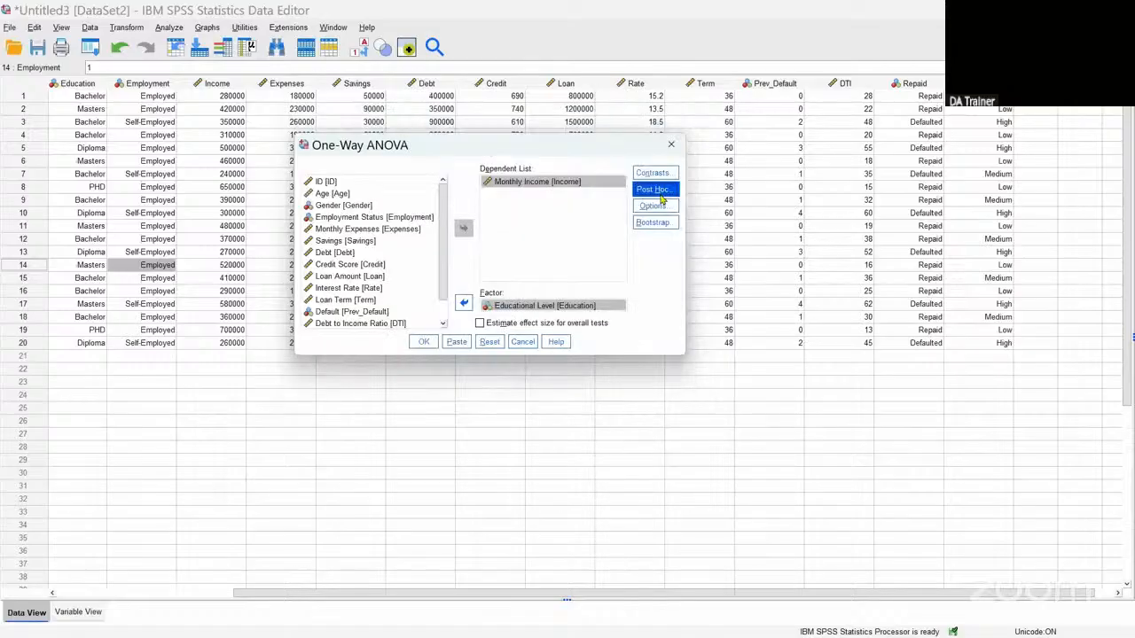
Step: Include Descriptive statistics, the Homogeneity of variance test and a Means plot in the ANOVA options
{"action": "left_click", "coordinate": [653, 206]}
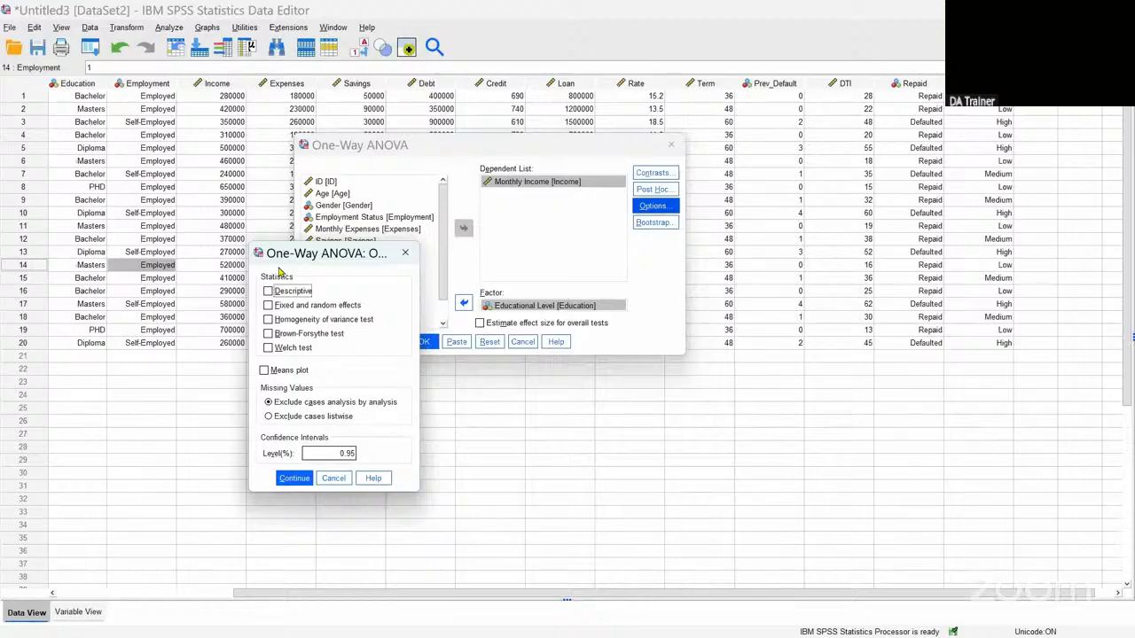
{"action": "left_click", "coordinate": [269, 292]}
{"action": "left_click", "coordinate": [271, 321]}
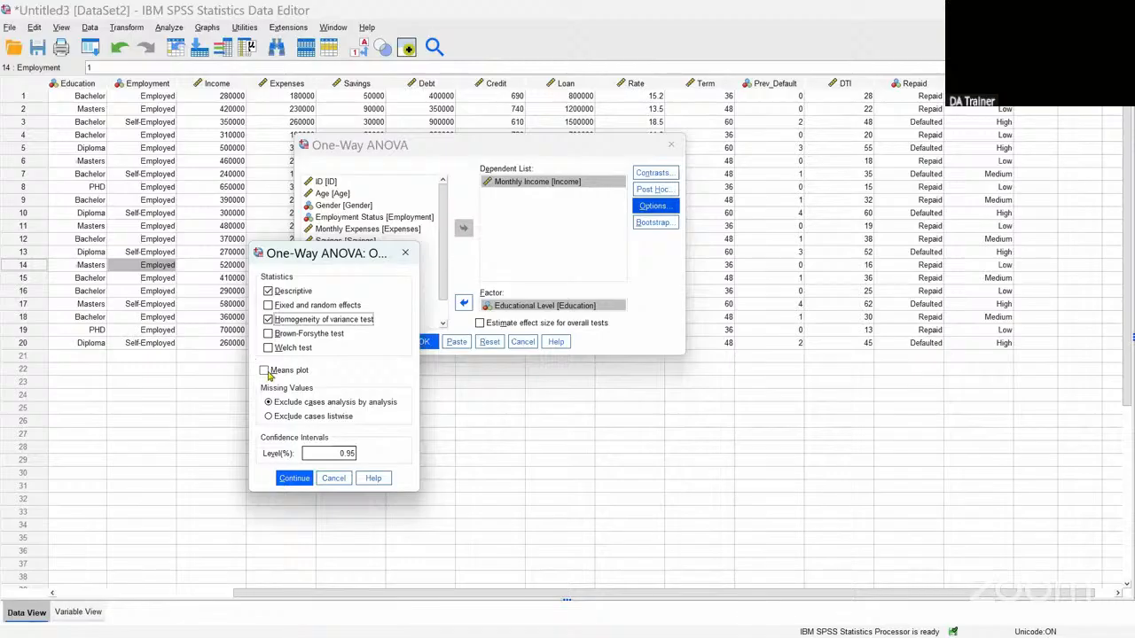
{"action": "left_click", "coordinate": [266, 372]}
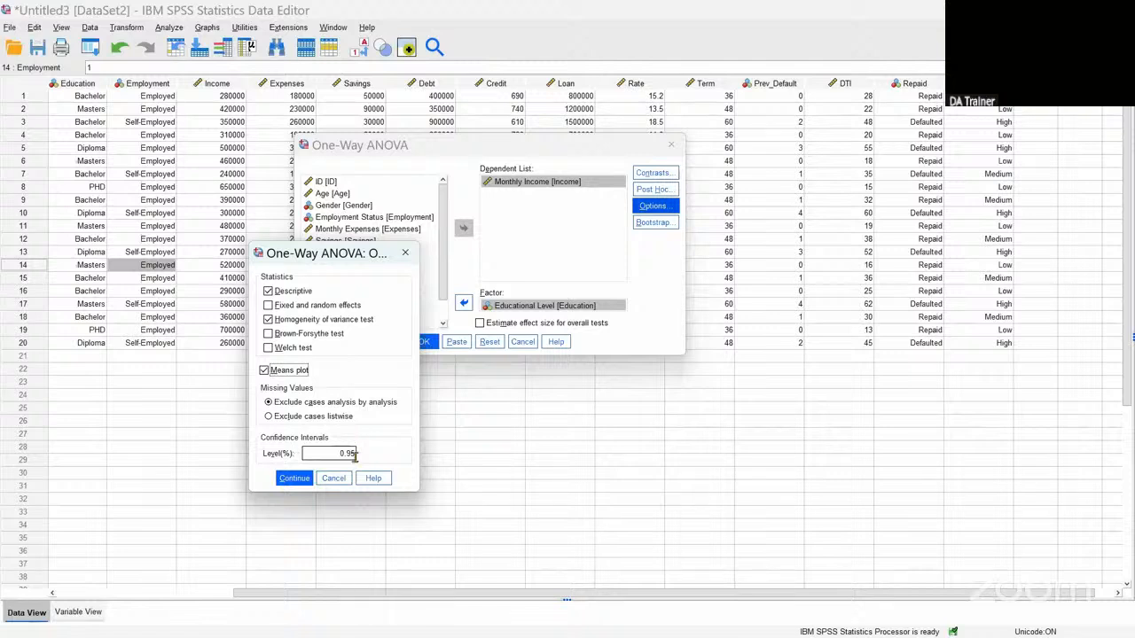
{"action": "left_click", "coordinate": [293, 480]}
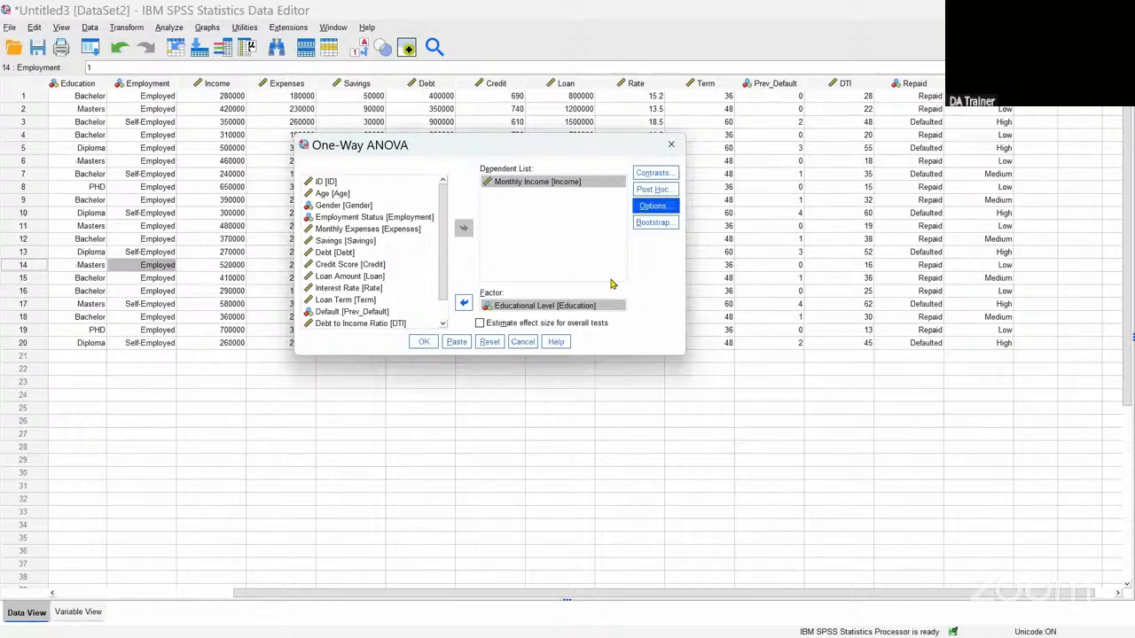
Step: Run the One-Way ANOVA and look through its output tables down to the means plot
{"action": "left_click", "coordinate": [424, 343]}
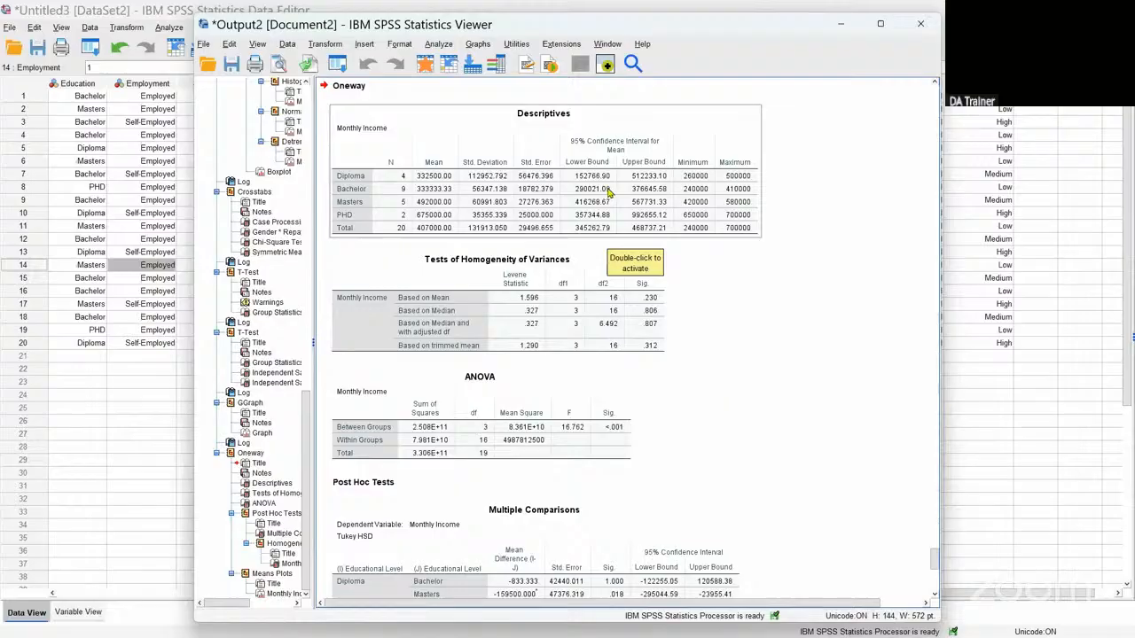
{"action": "scroll", "coordinate": [608, 194], "scroll_direction": "down", "scroll_amount": 4}
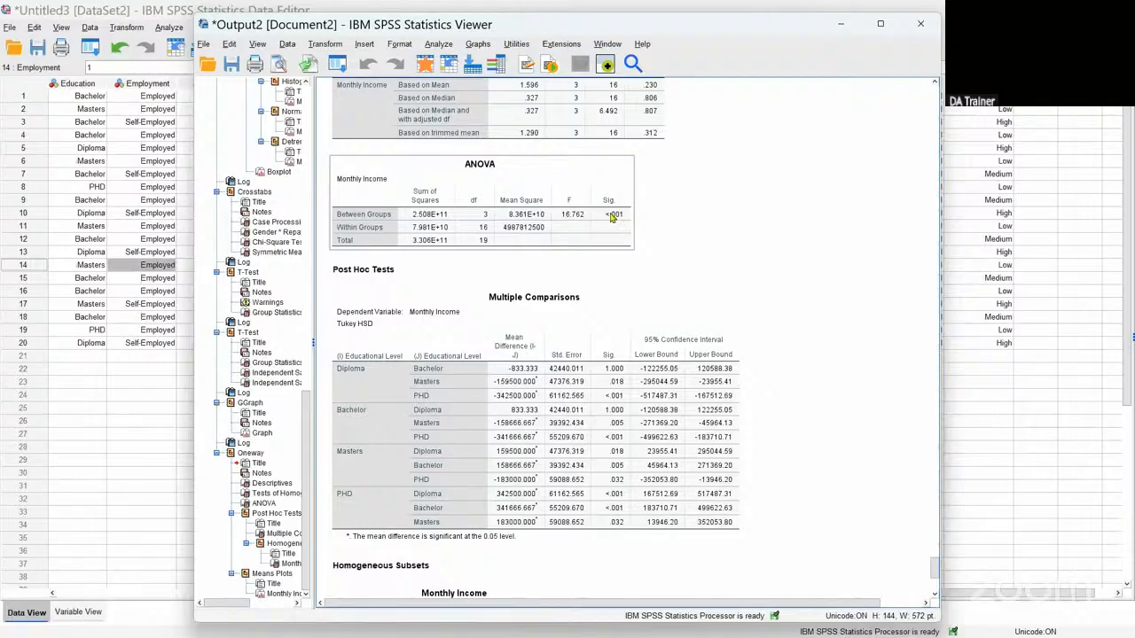
{"action": "scroll", "coordinate": [690, 400], "scroll_direction": "down", "scroll_amount": 3}
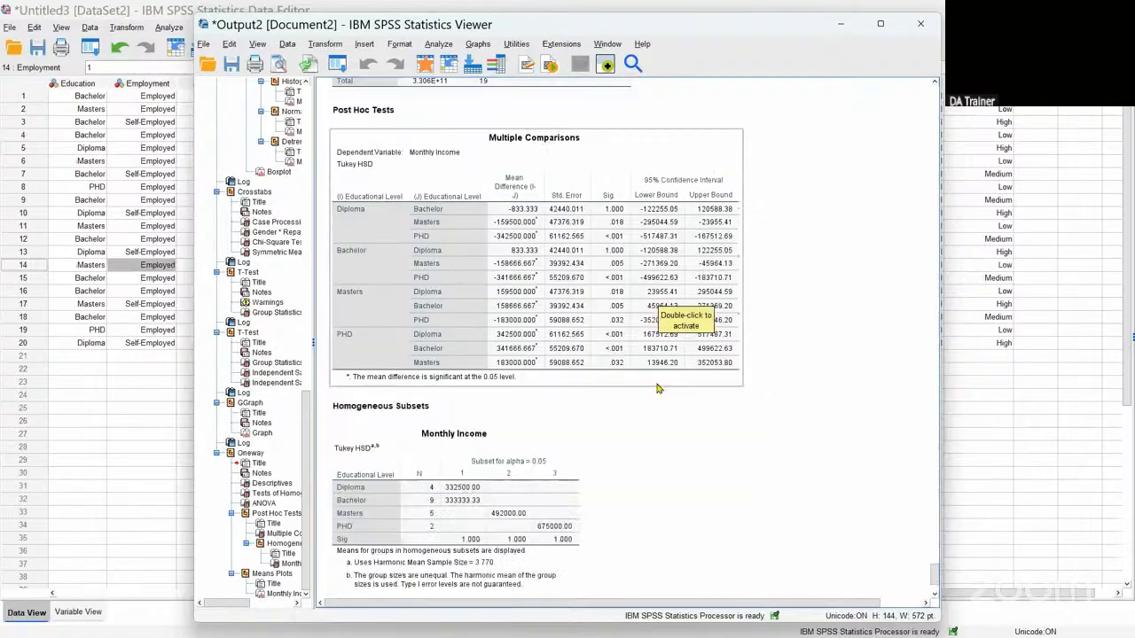
{"action": "scroll", "coordinate": [658, 388], "scroll_direction": "down", "scroll_amount": 7}
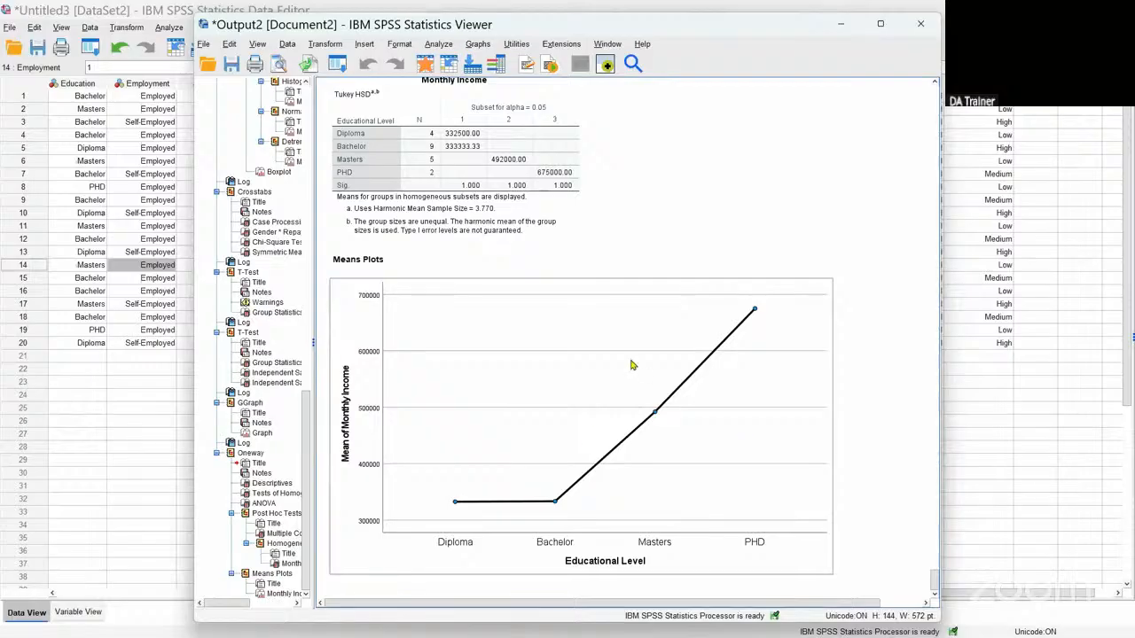
{"action": "left_click", "coordinate": [396, 143]}
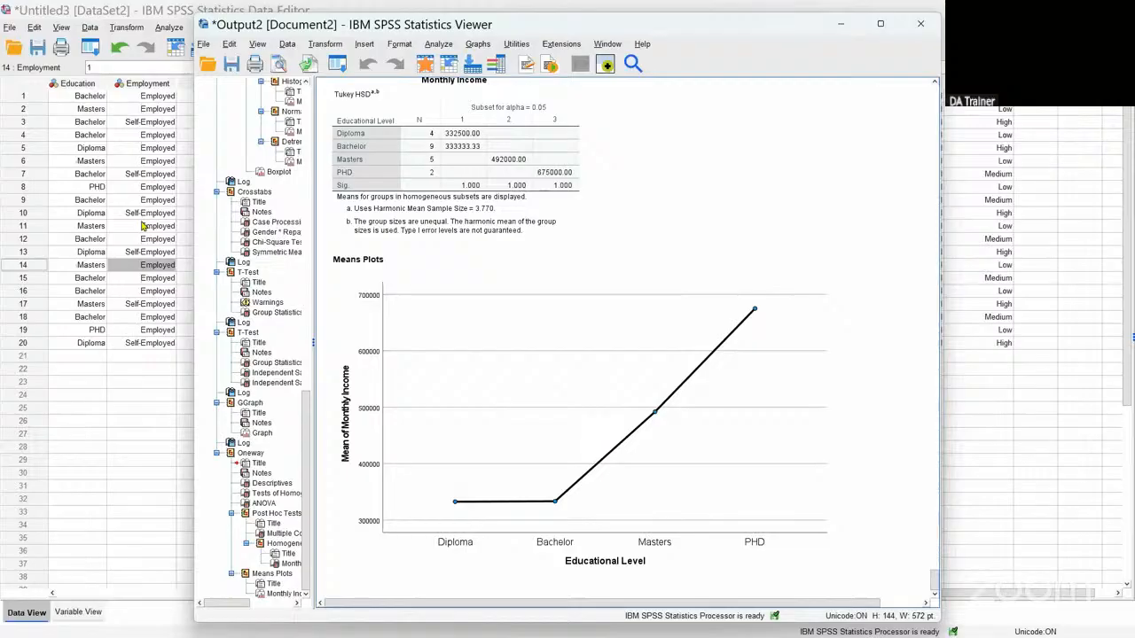
Step: From the Data Editor, start a Bivariate Correlation and add Credit Score and Monthly Income as its variables
{"action": "left_click", "coordinate": [145, 187]}
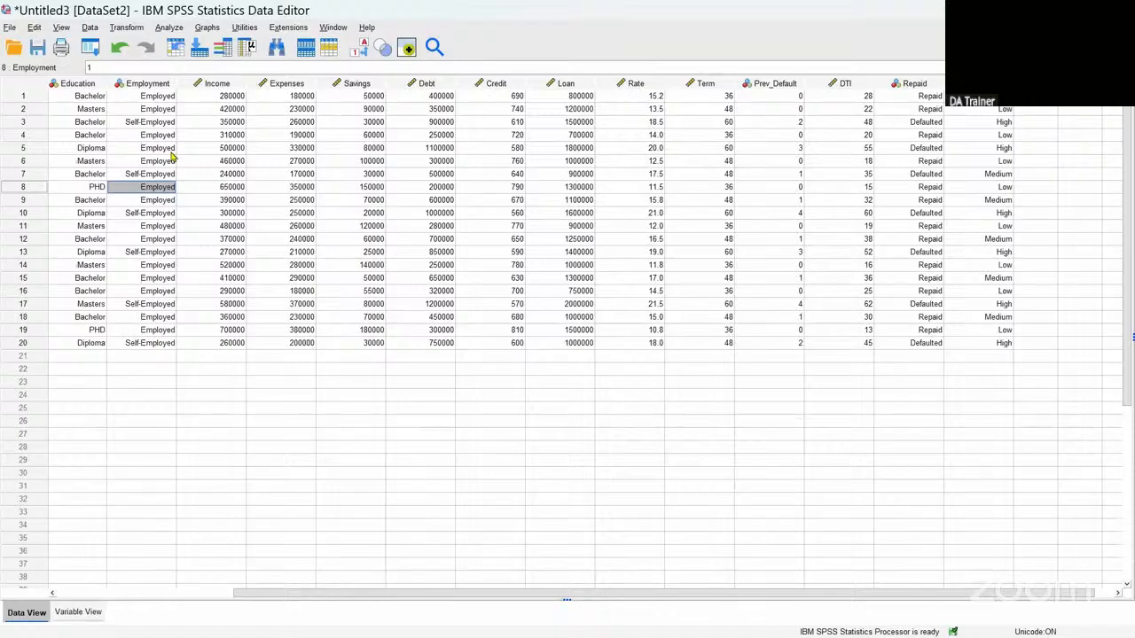
{"action": "mouse_move", "coordinate": [707, 637]}
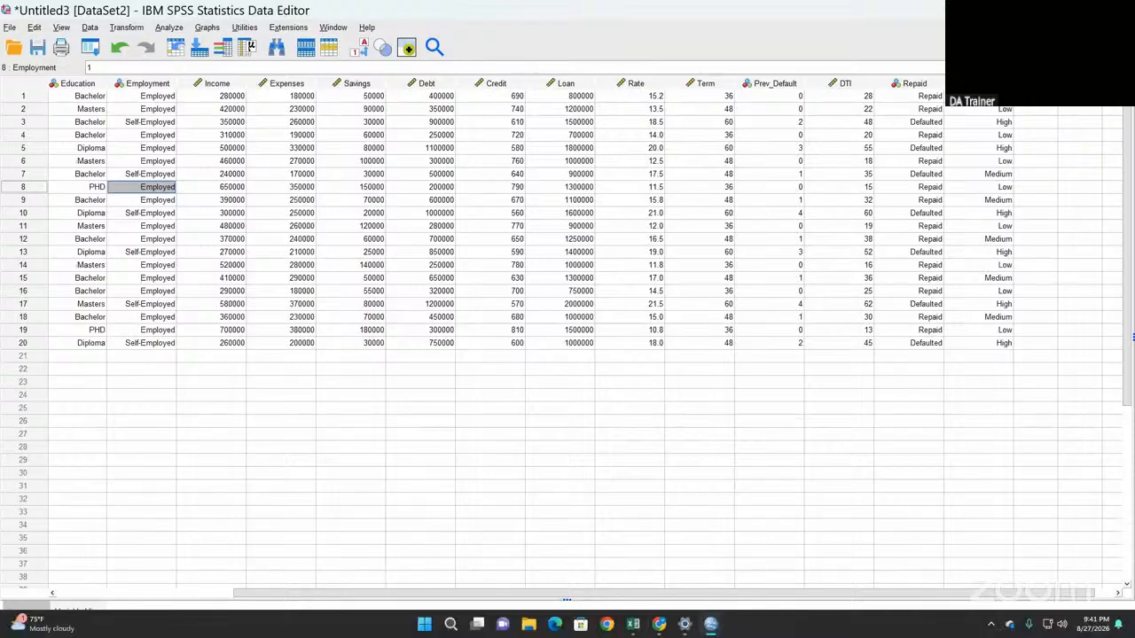
{"action": "left_click", "coordinate": [168, 28]}
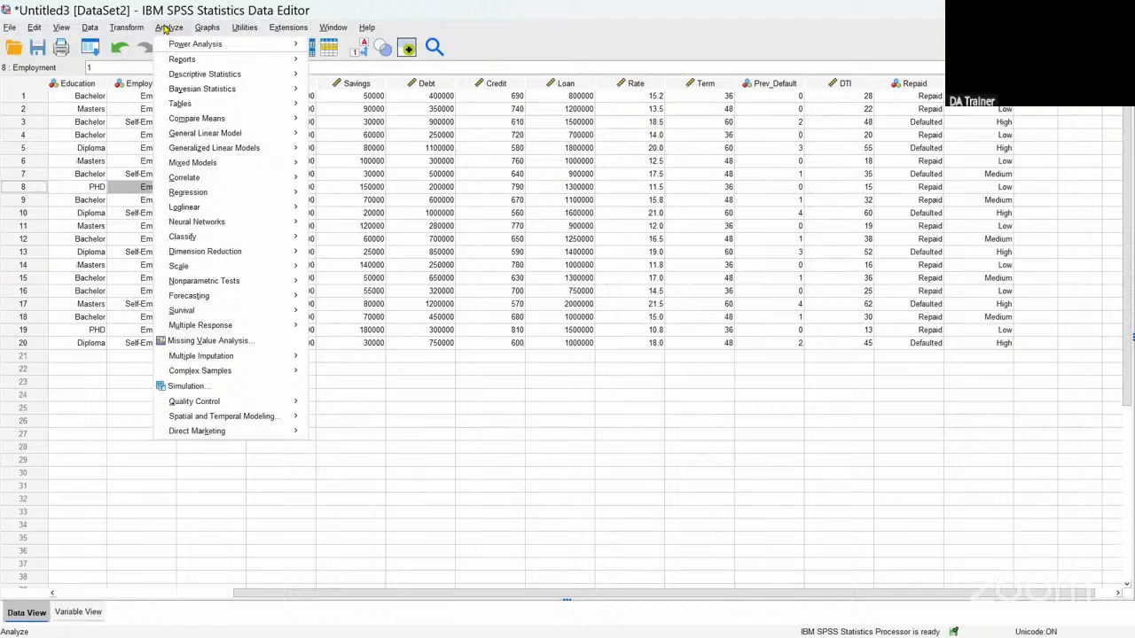
{"action": "mouse_move", "coordinate": [181, 49]}
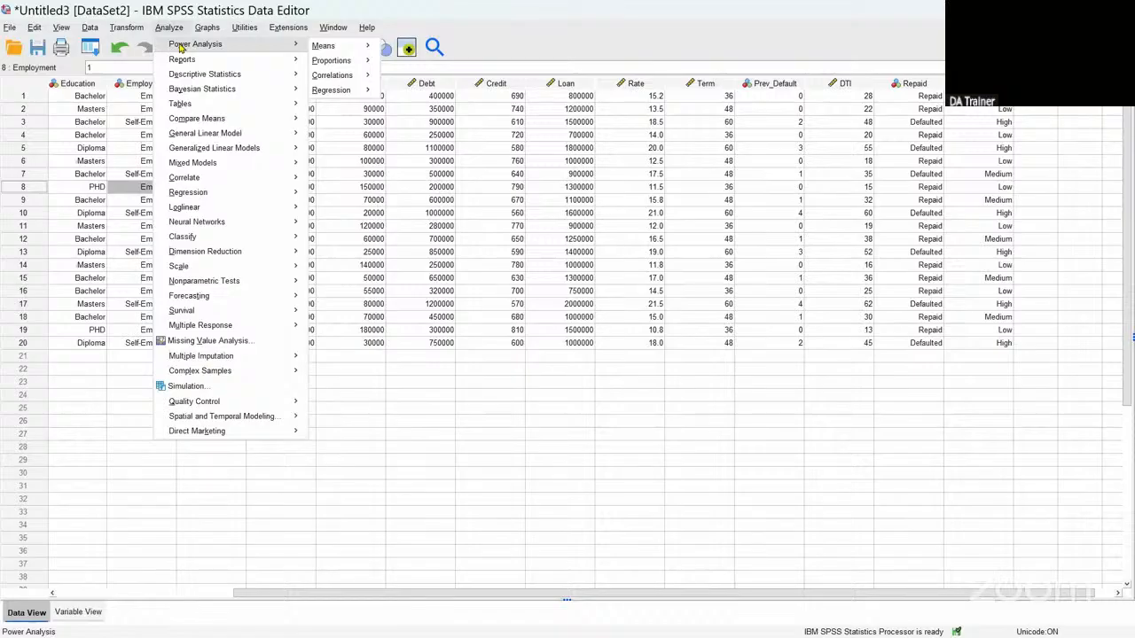
{"action": "mouse_move", "coordinate": [195, 123]}
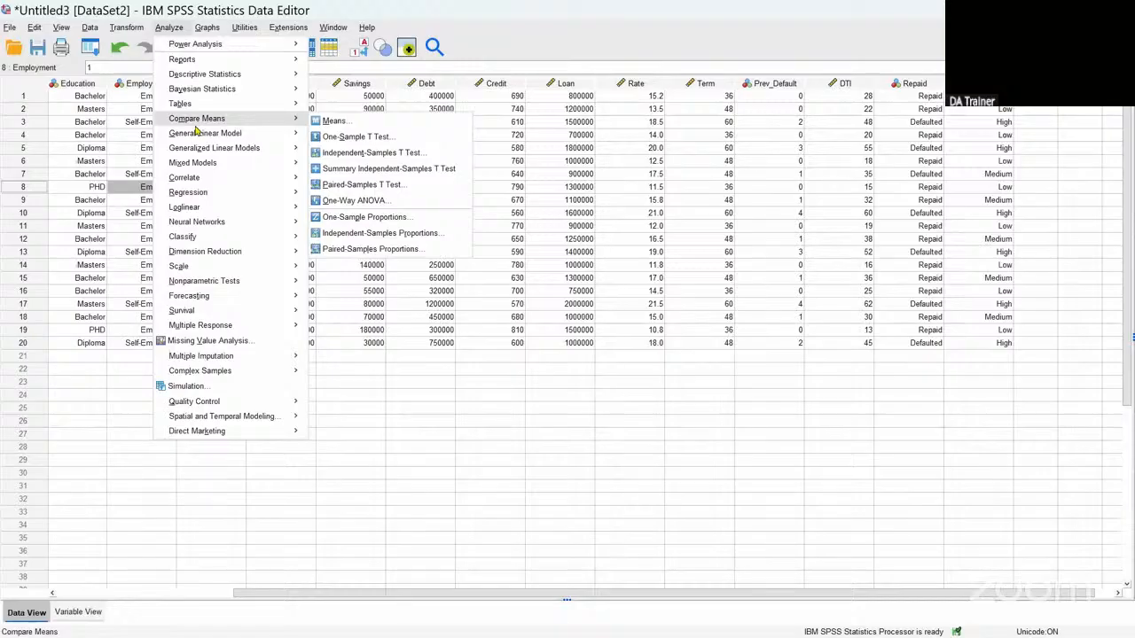
{"action": "mouse_move", "coordinate": [189, 181]}
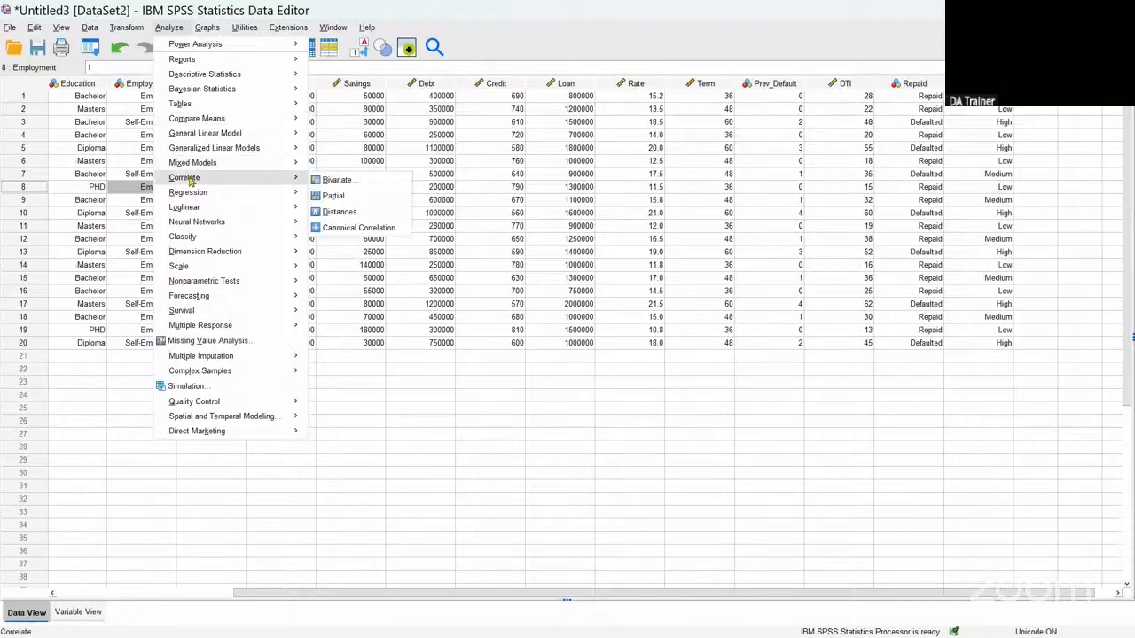
{"action": "left_click", "coordinate": [336, 181]}
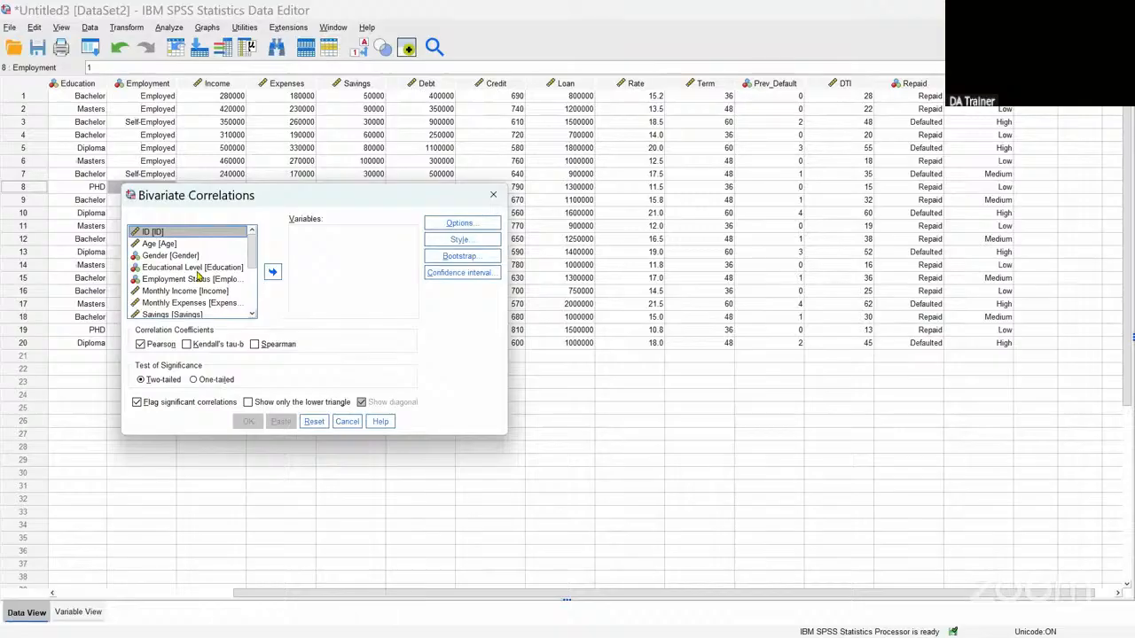
{"action": "scroll", "coordinate": [197, 277], "scroll_direction": "down", "scroll_amount": 3}
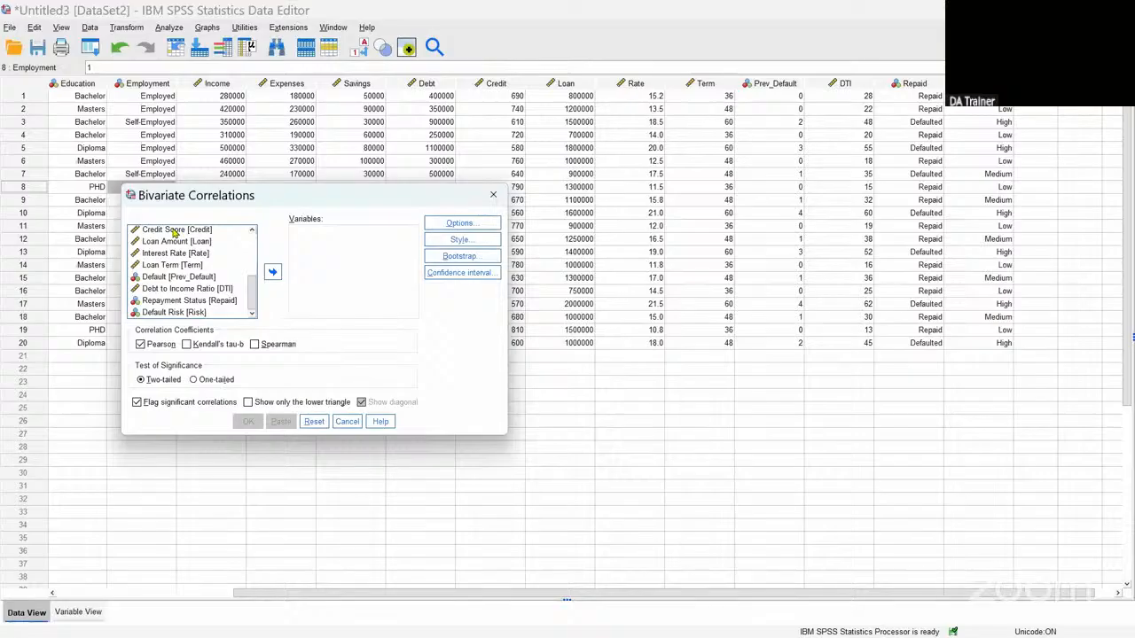
{"action": "left_click_drag", "start_coordinate": [175, 230], "coordinate": [311, 232]}
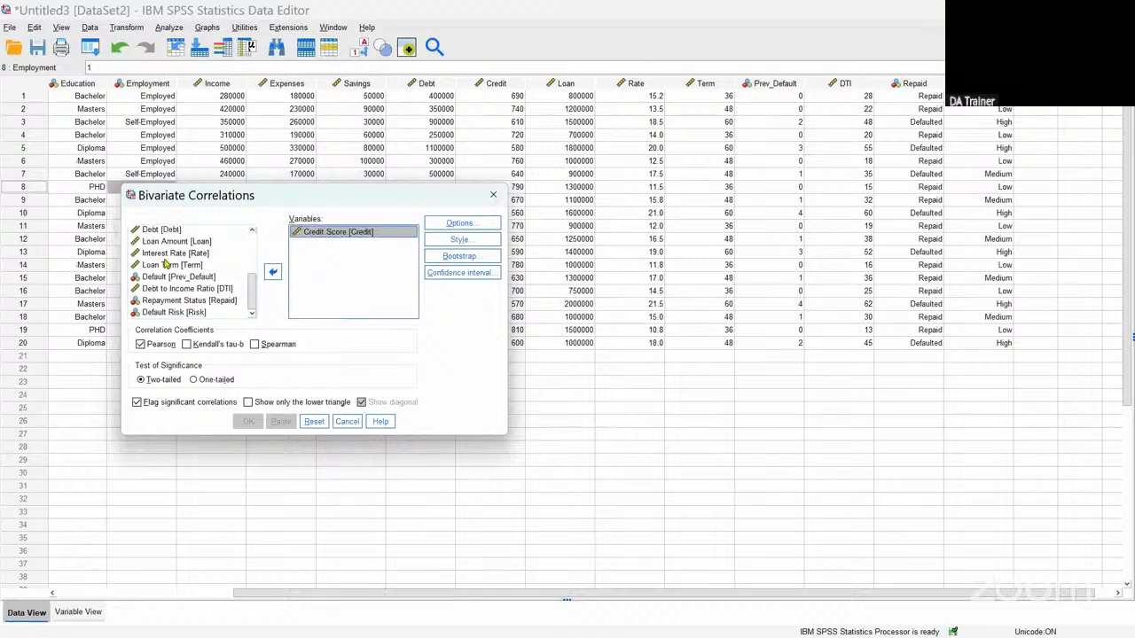
{"action": "scroll", "coordinate": [165, 264], "scroll_direction": "up", "scroll_amount": 2}
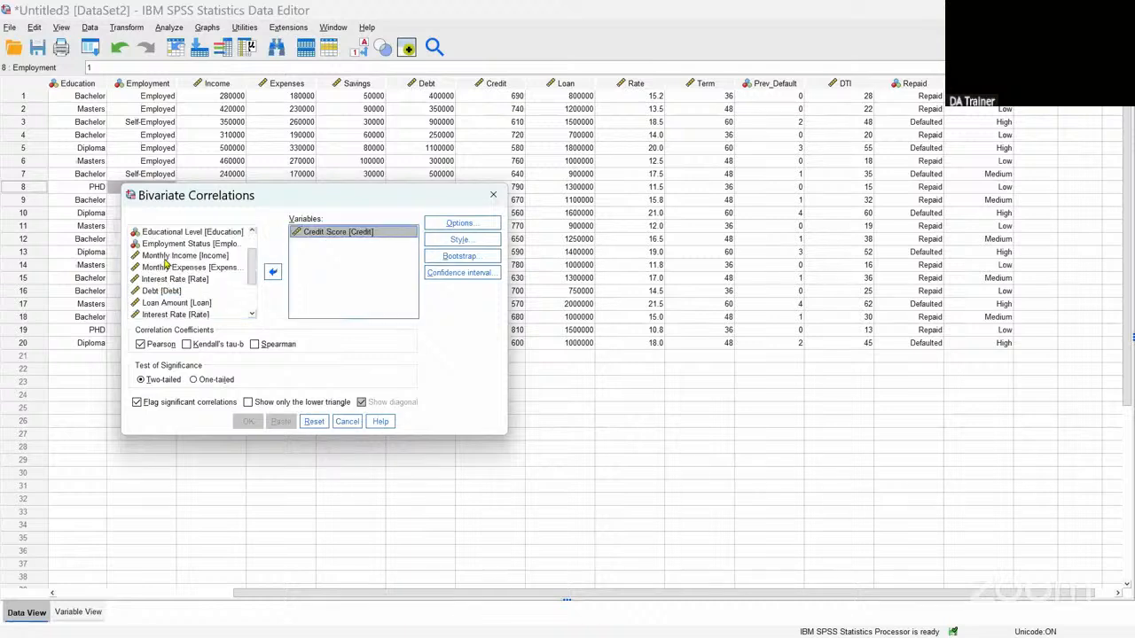
{"action": "left_click", "coordinate": [162, 261]}
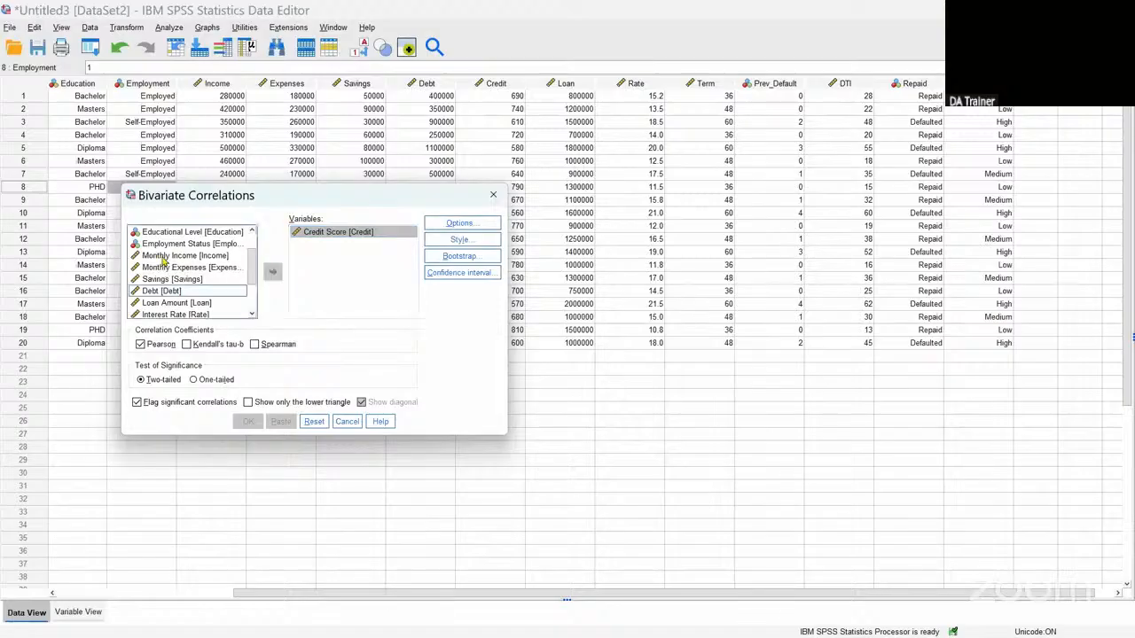
{"action": "left_click_drag", "start_coordinate": [163, 258], "coordinate": [310, 250]}
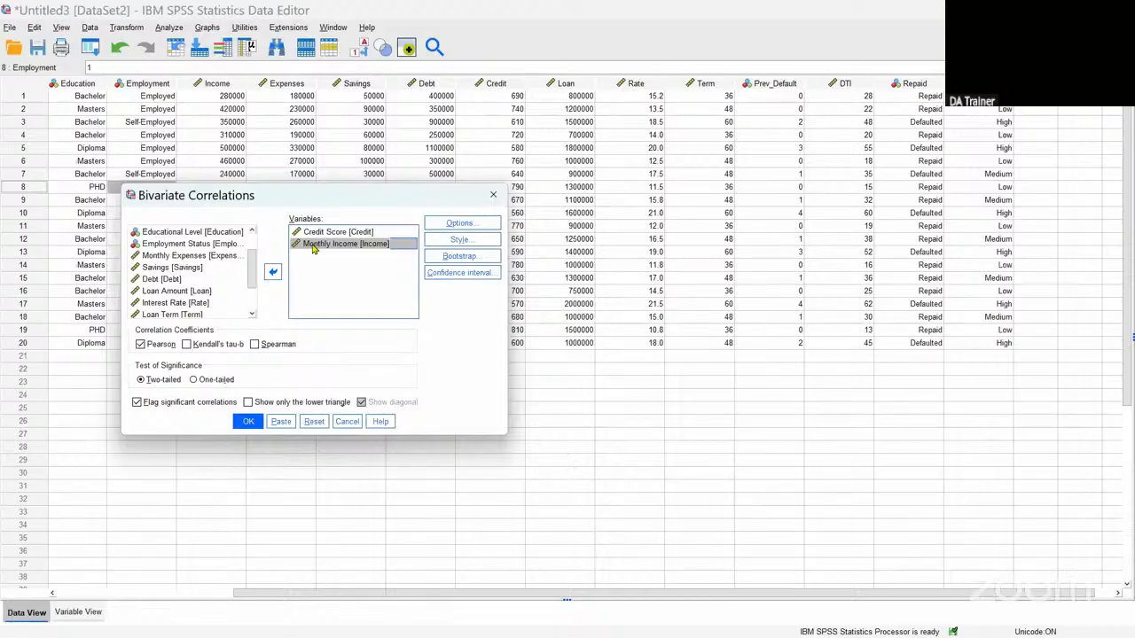
Step: Add Savings, Debt, Loan Amount and Debt to Income Ratio to the bivariate correlation variables
{"action": "left_click_drag", "start_coordinate": [182, 270], "coordinate": [306, 266]}
{"action": "left_click_drag", "start_coordinate": [177, 267], "coordinate": [307, 262]}
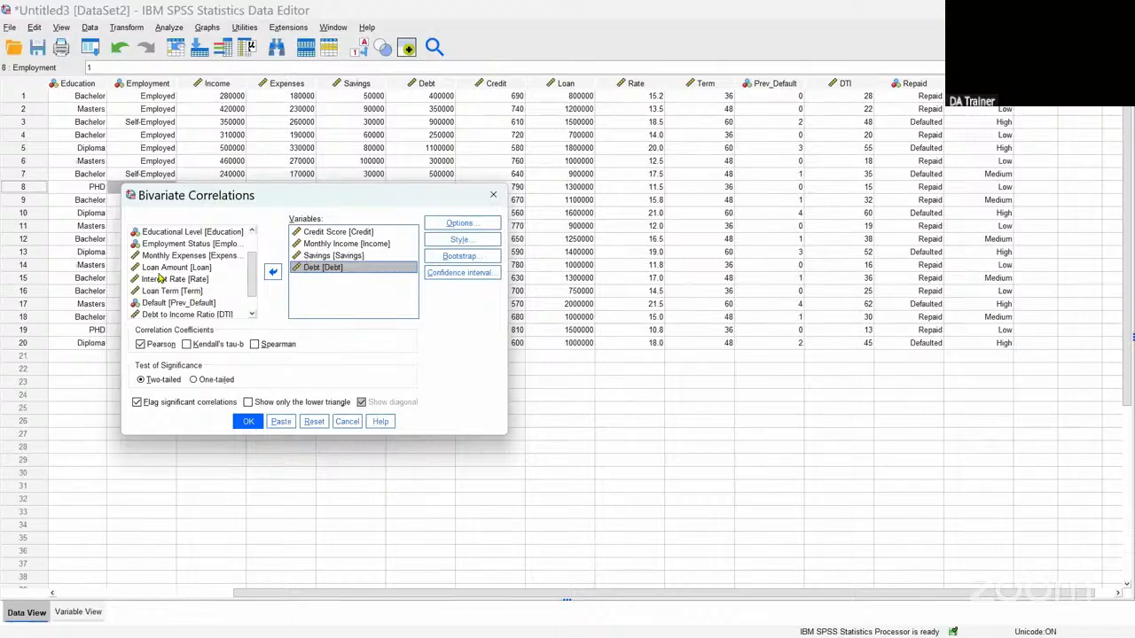
{"action": "left_click_drag", "start_coordinate": [168, 267], "coordinate": [313, 293]}
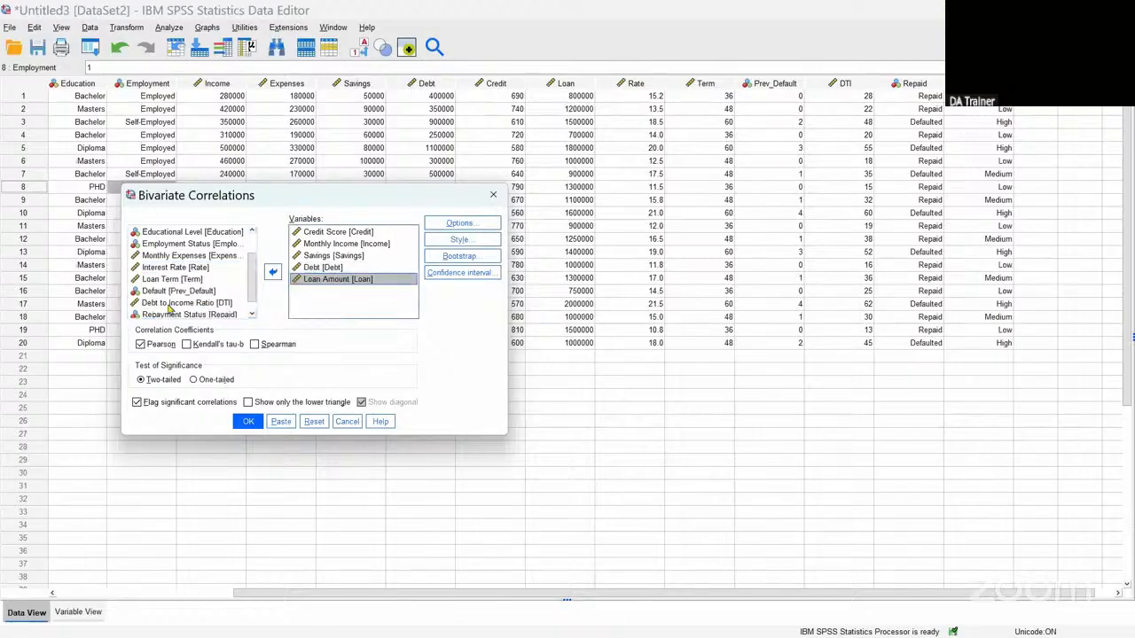
{"action": "left_click_drag", "start_coordinate": [169, 306], "coordinate": [307, 296]}
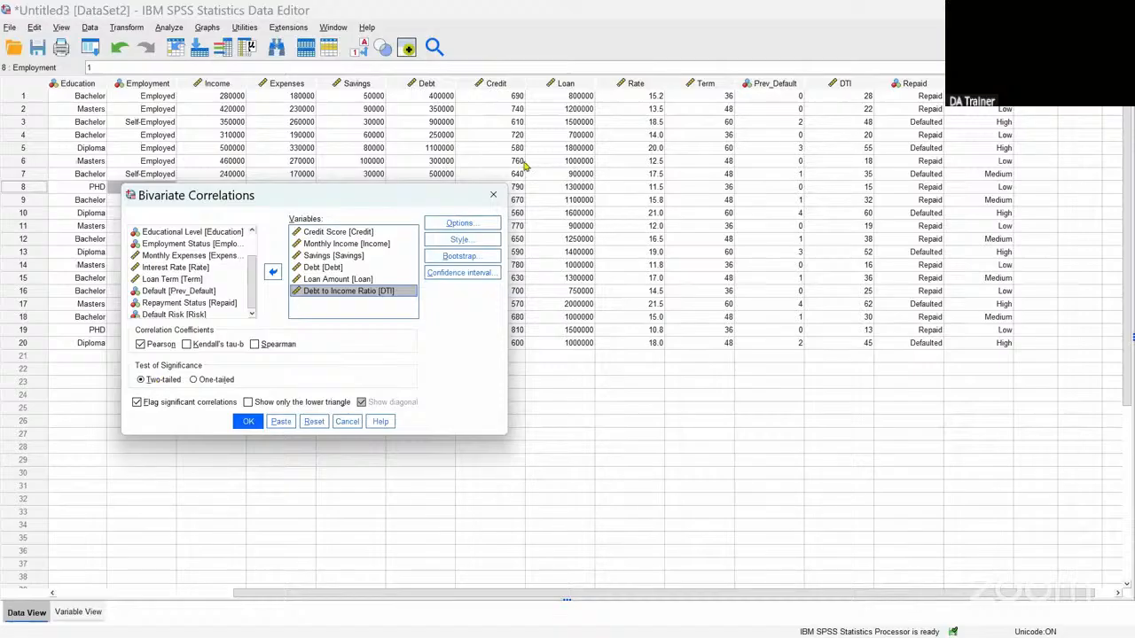
Step: Include means and standard deviations in the correlation options and run the two-tailed Pearson correlation
{"action": "left_click", "coordinate": [469, 227]}
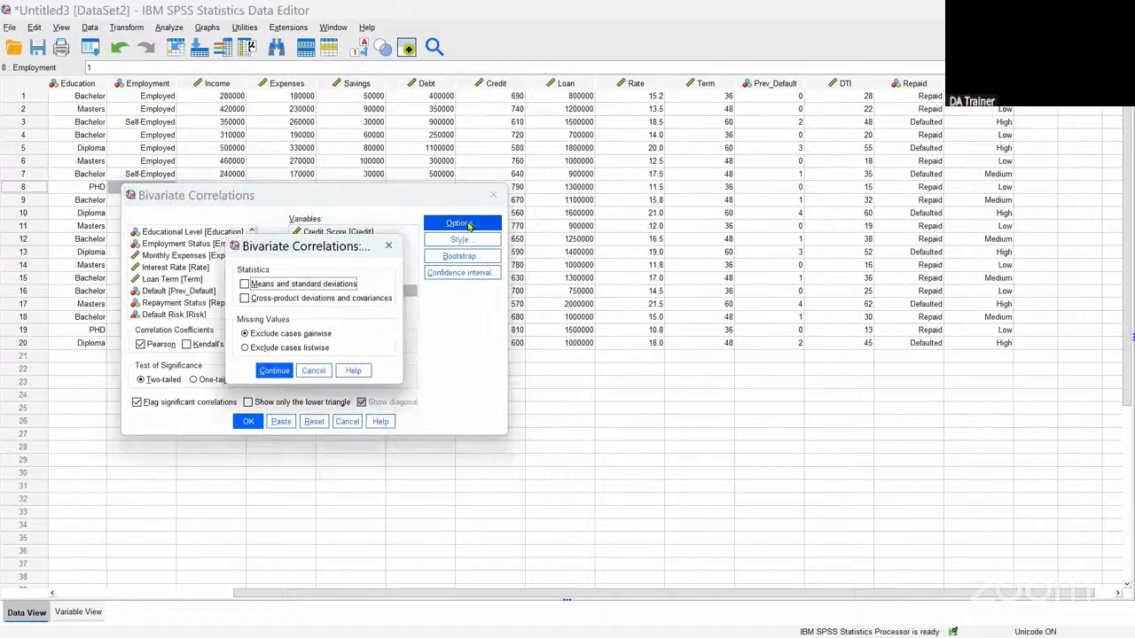
{"action": "left_click", "coordinate": [245, 285]}
{"action": "left_click", "coordinate": [273, 373]}
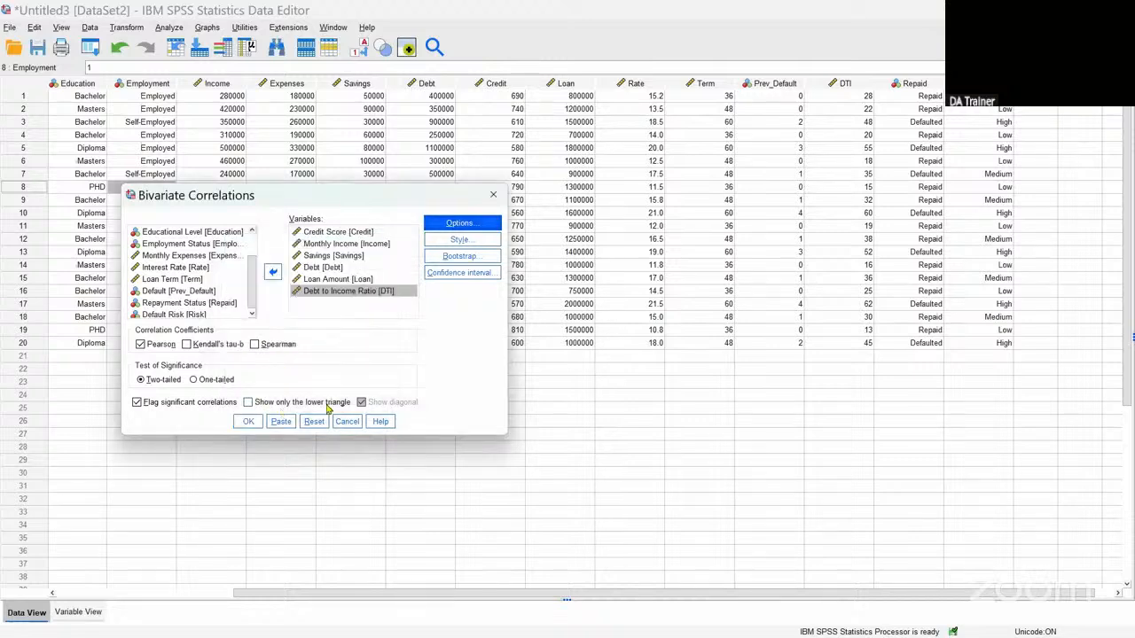
{"action": "left_click", "coordinate": [250, 422]}
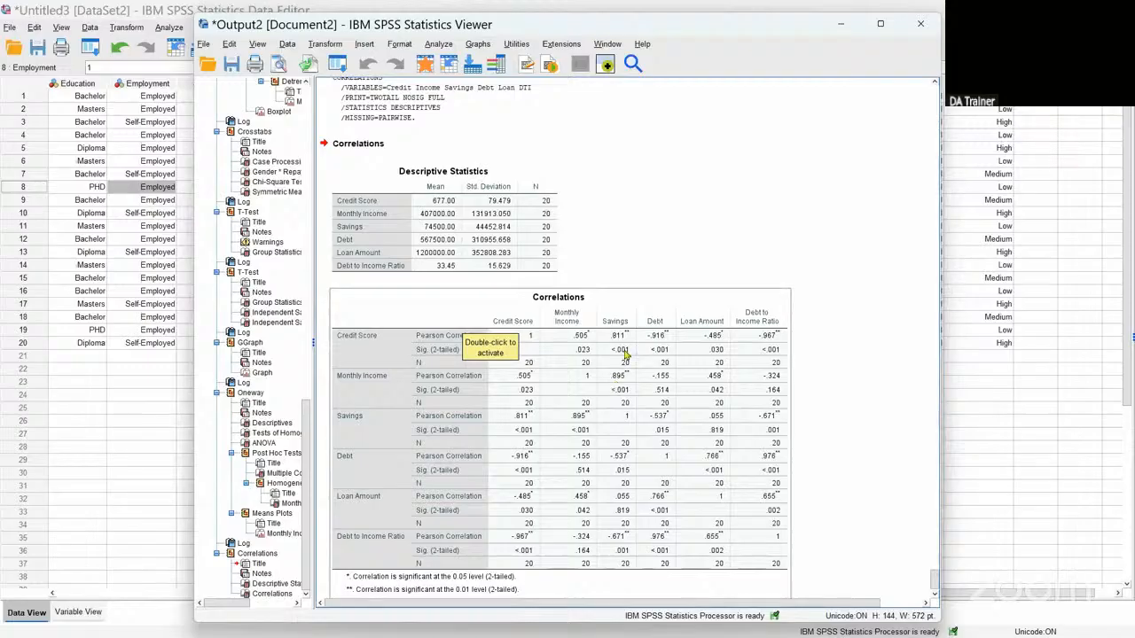
{"action": "scroll", "coordinate": [642, 378], "scroll_direction": "down", "scroll_amount": 1}
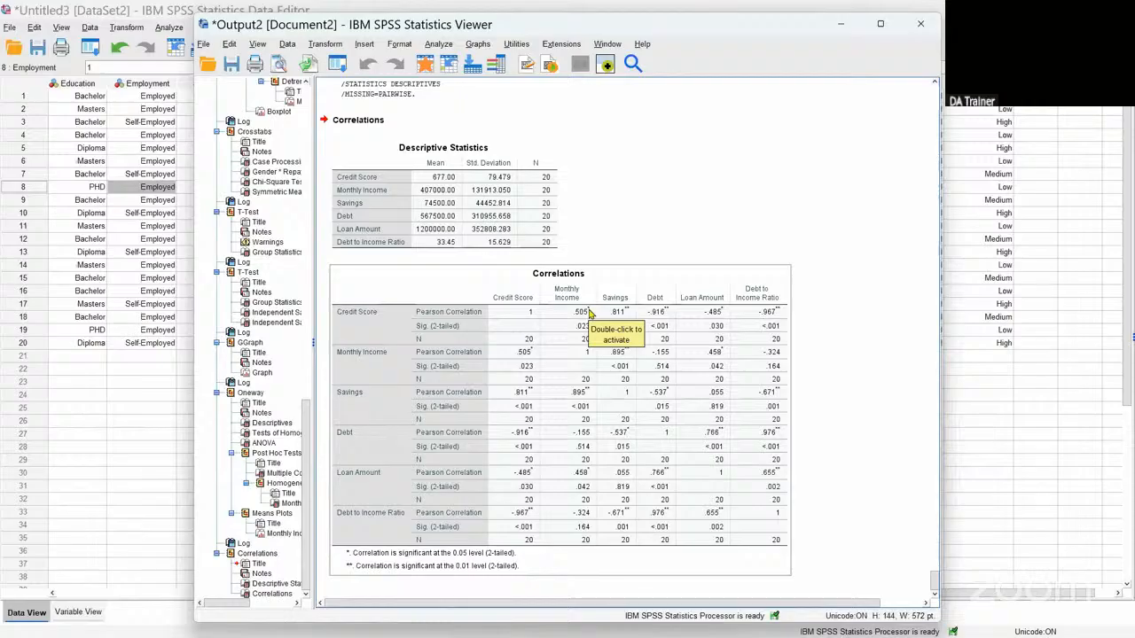
Step: From the Data Editor, start a Linear Regression with Loan Amount as the dependent variable
{"action": "left_click", "coordinate": [102, 161]}
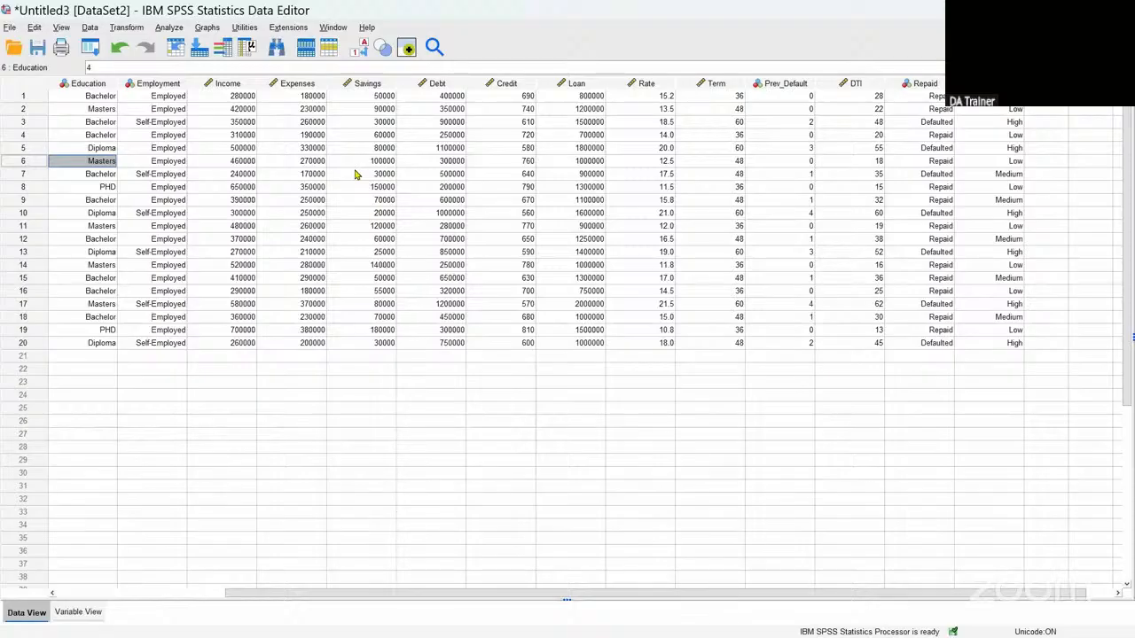
{"action": "left_click", "coordinate": [171, 31]}
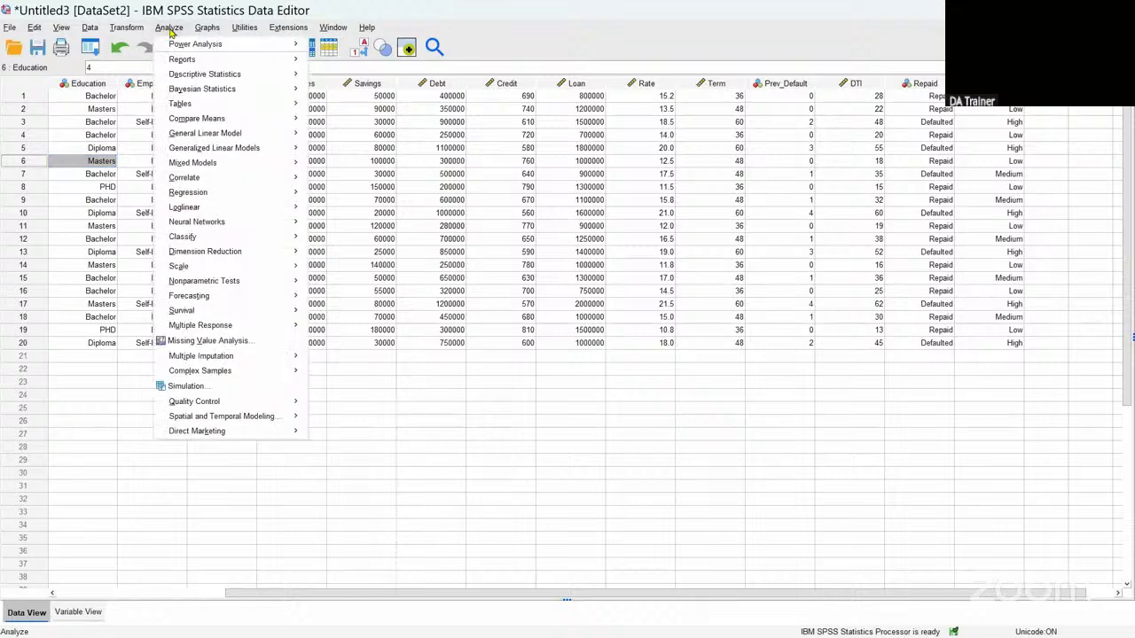
{"action": "mouse_move", "coordinate": [192, 197]}
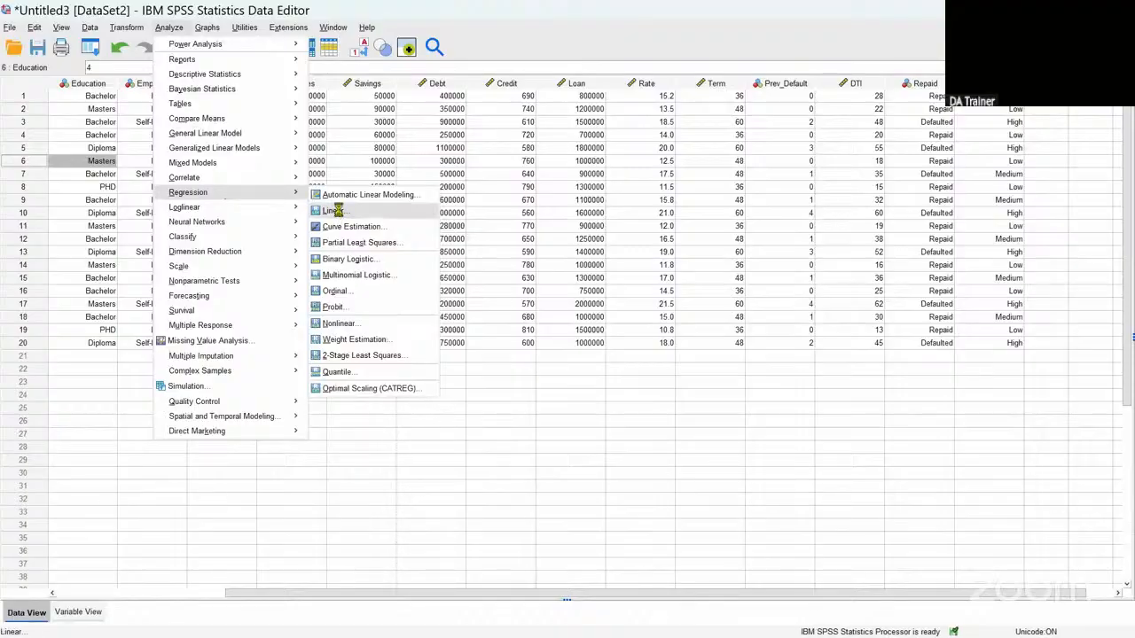
{"action": "left_click", "coordinate": [338, 212]}
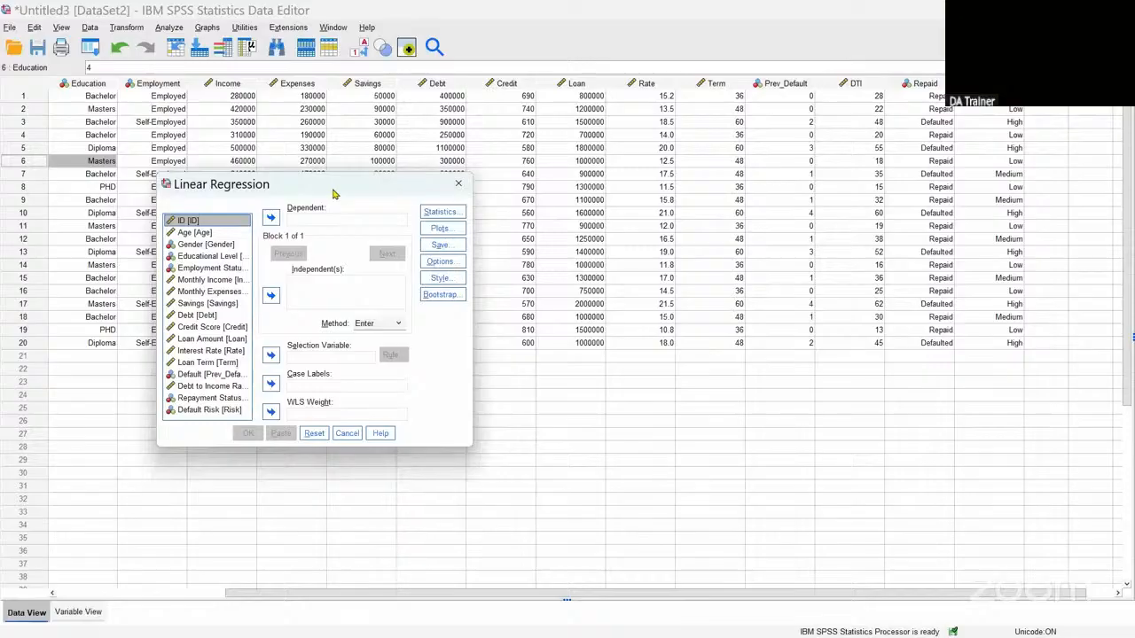
{"action": "left_click_drag", "start_coordinate": [333, 194], "coordinate": [486, 147]}
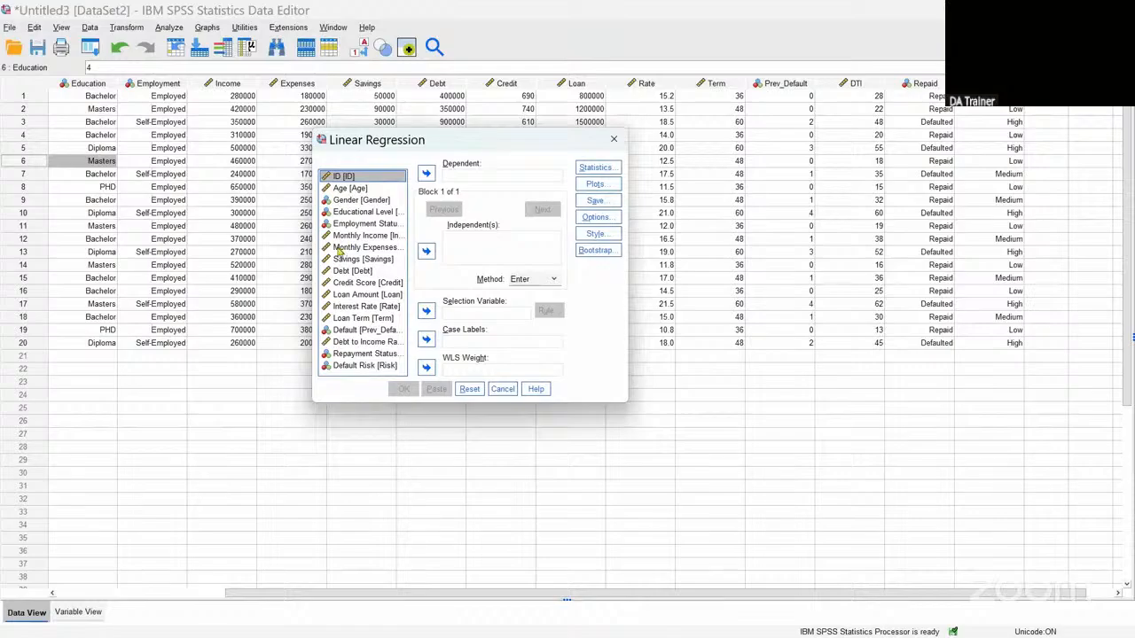
{"action": "left_click", "coordinate": [356, 295]}
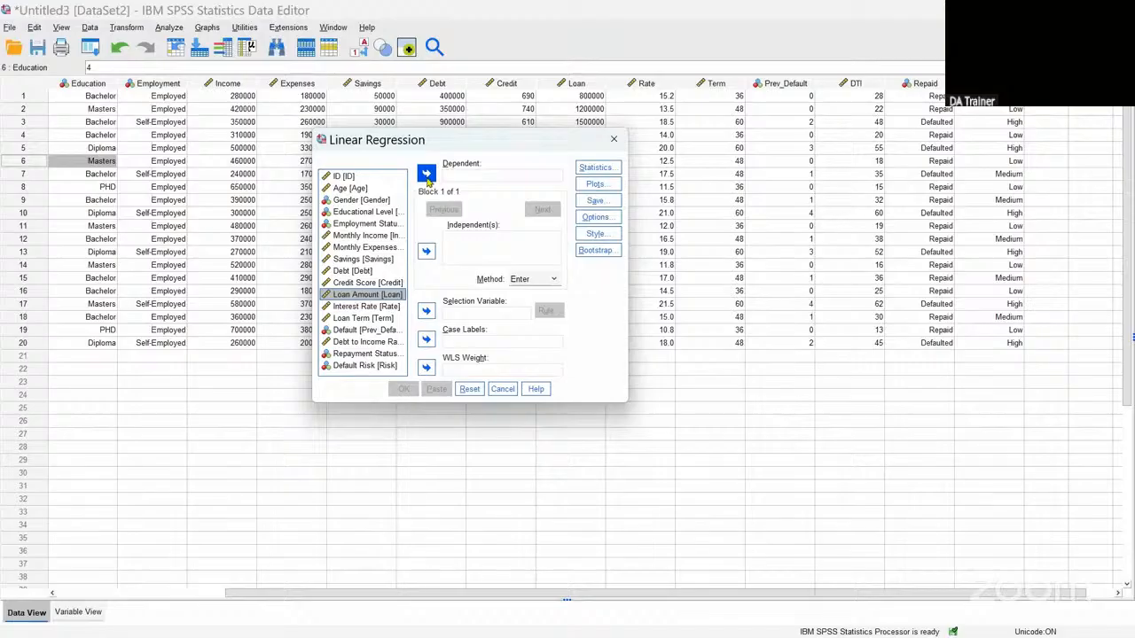
{"action": "left_click", "coordinate": [427, 174]}
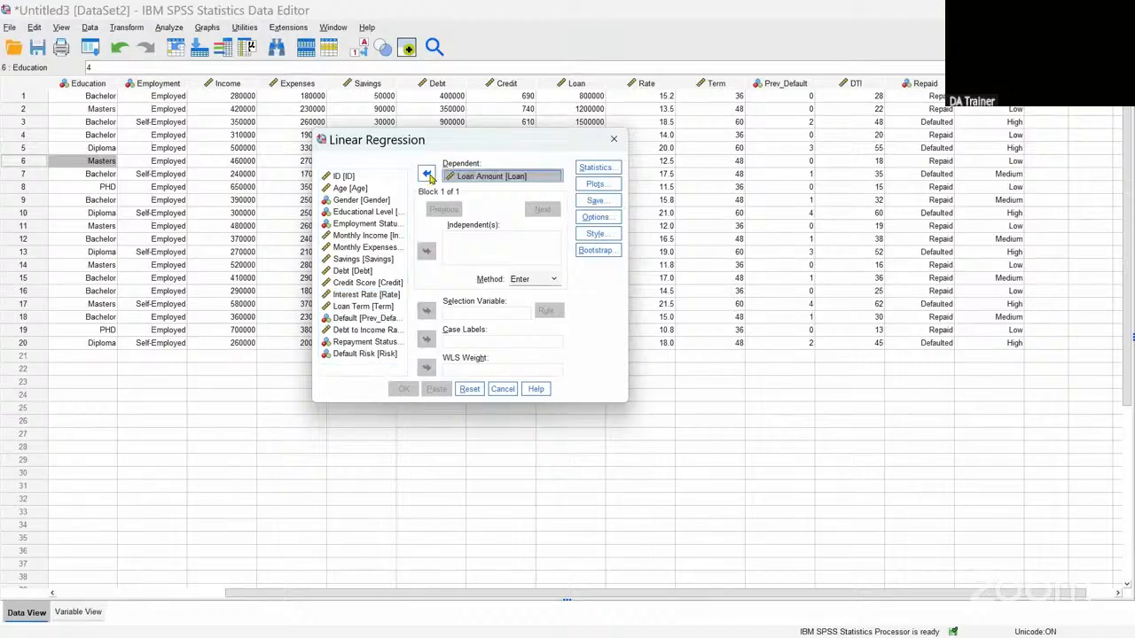
Step: Add Monthly Income, Savings and Credit Score as independent variables of the linear regression
{"action": "left_click", "coordinate": [477, 250]}
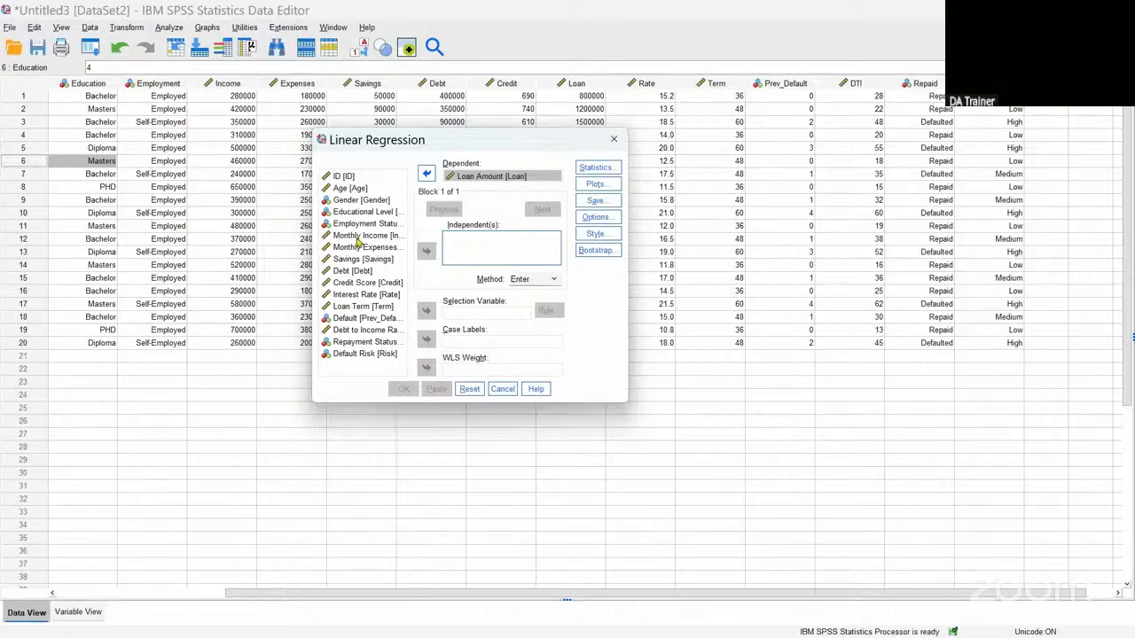
{"action": "left_click", "coordinate": [359, 236]}
{"action": "left_click", "coordinate": [426, 252]}
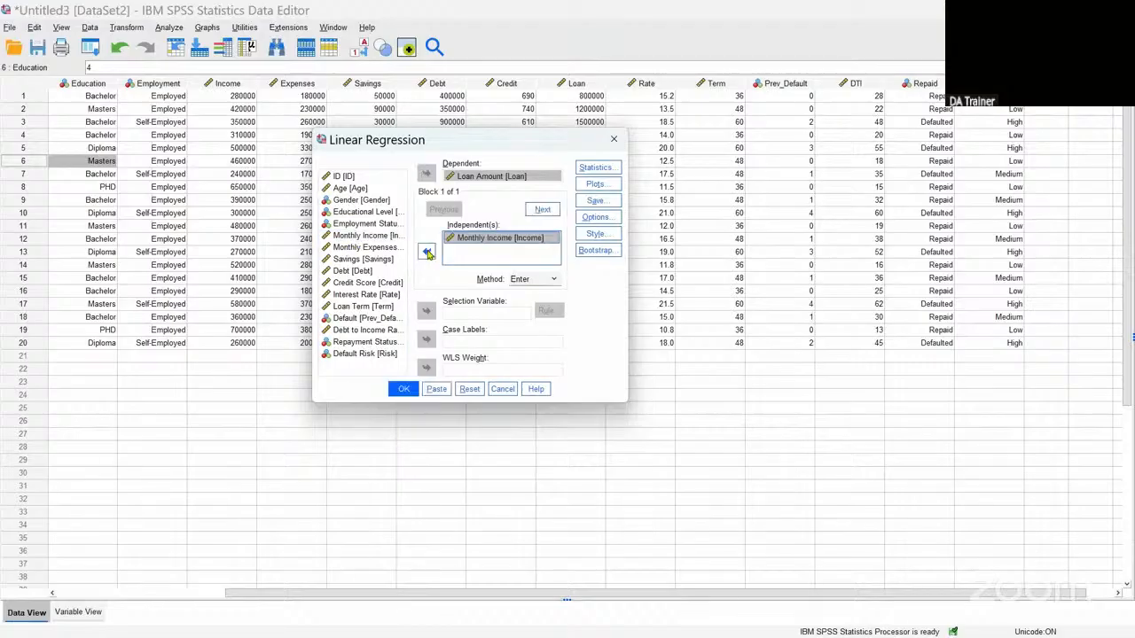
{"action": "left_click", "coordinate": [361, 259]}
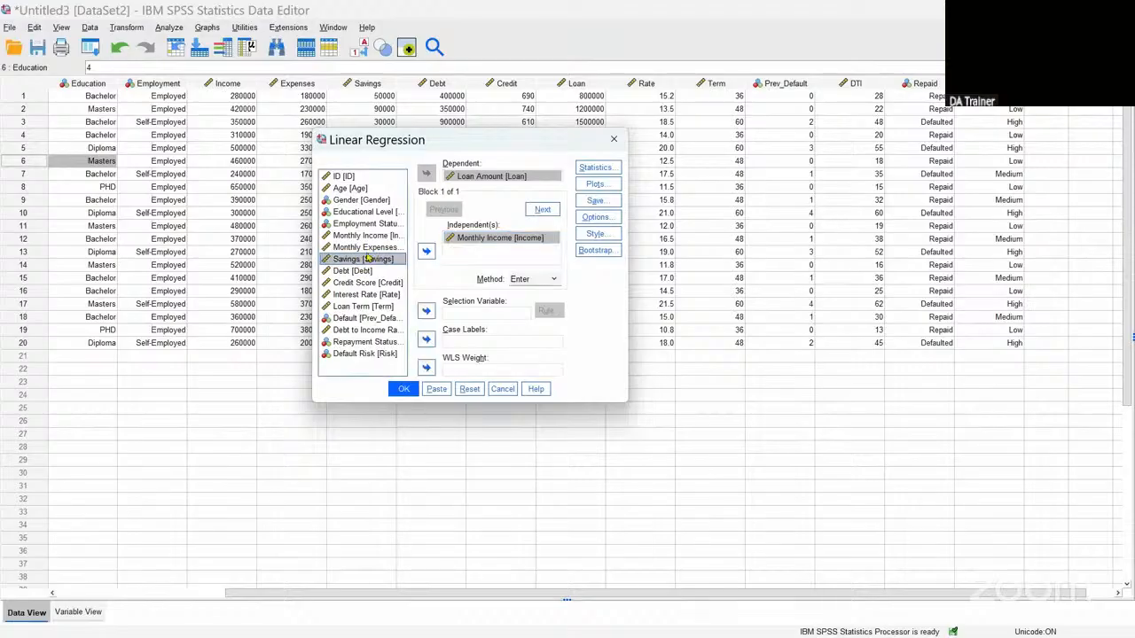
{"action": "left_click", "coordinate": [426, 253]}
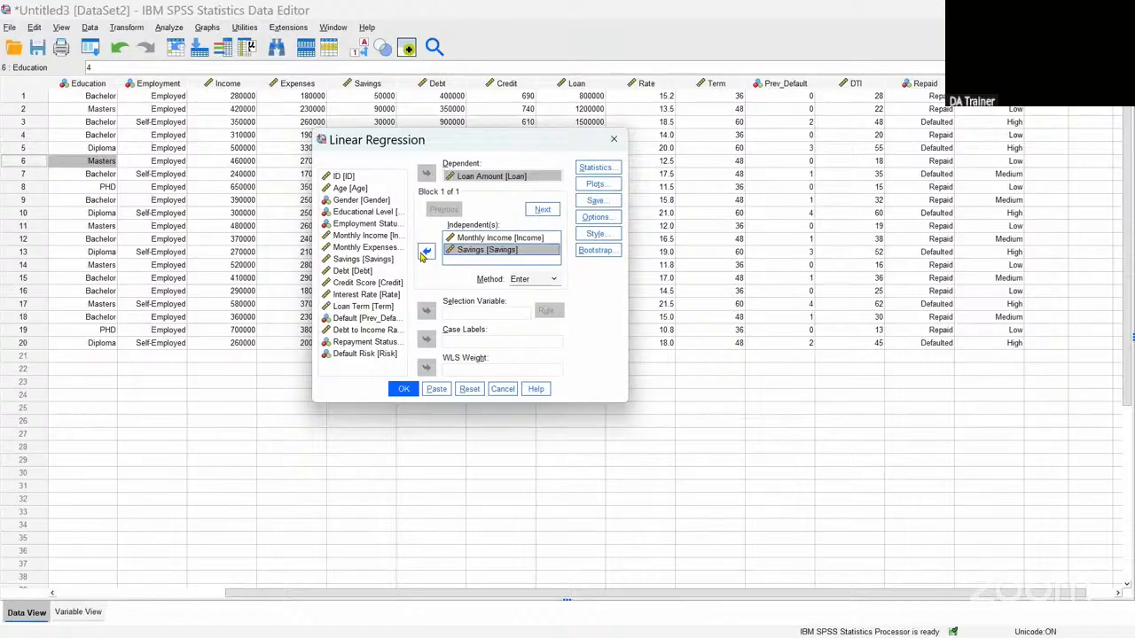
{"action": "left_click", "coordinate": [373, 284]}
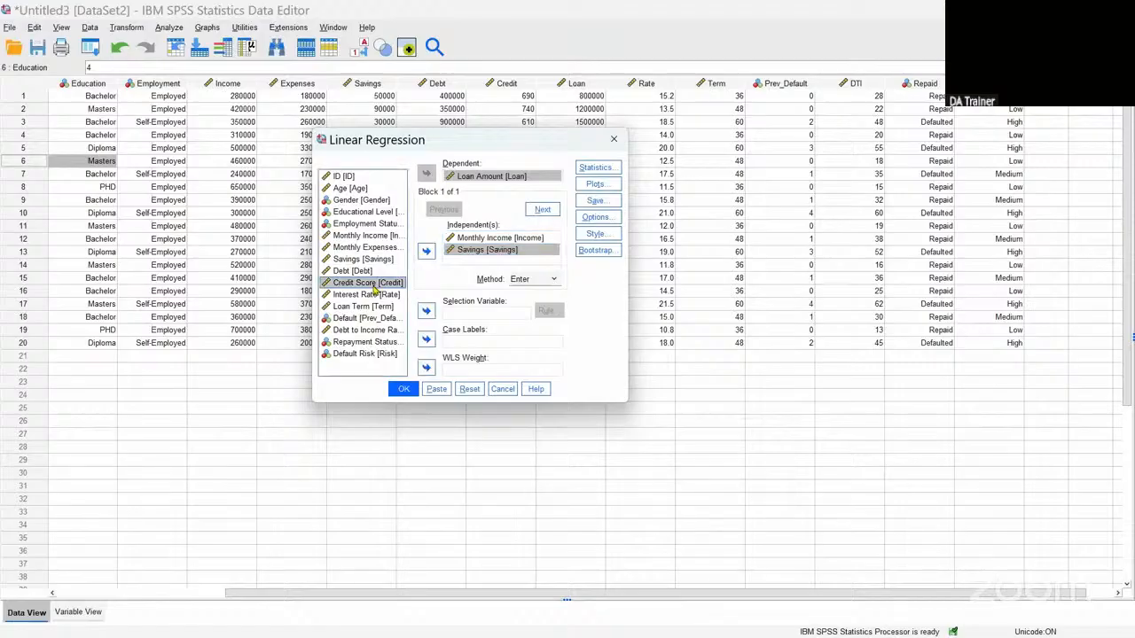
{"action": "left_click", "coordinate": [426, 252]}
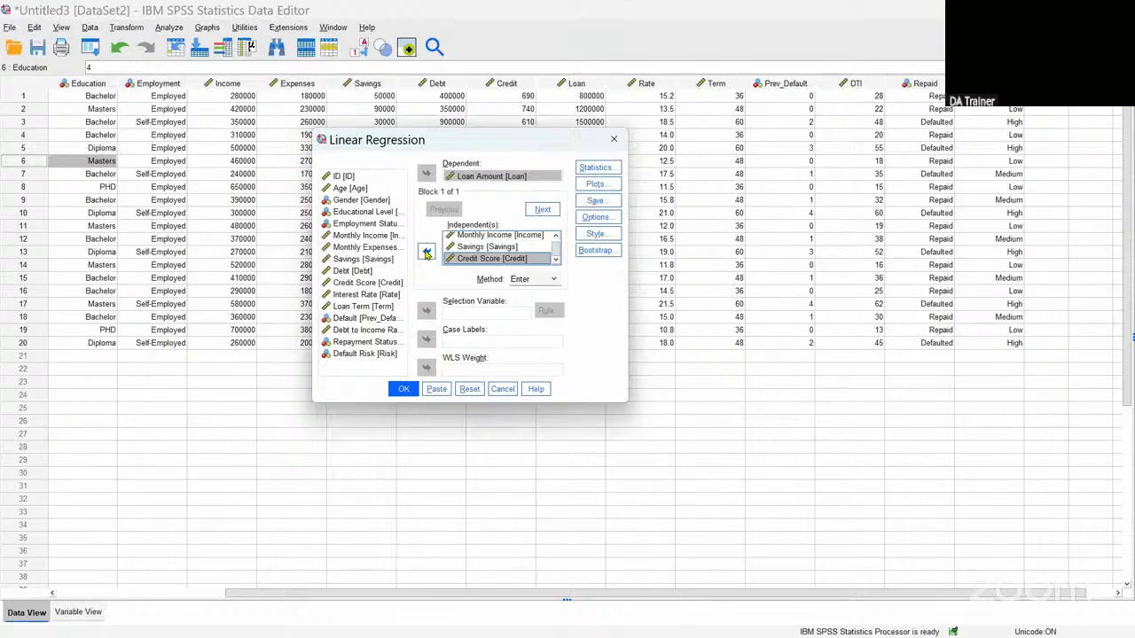
Step: Add Interest Rate, Loan Term and Debt to Income Ratio to the regression's independent variables and check the list
{"action": "left_click", "coordinate": [353, 294]}
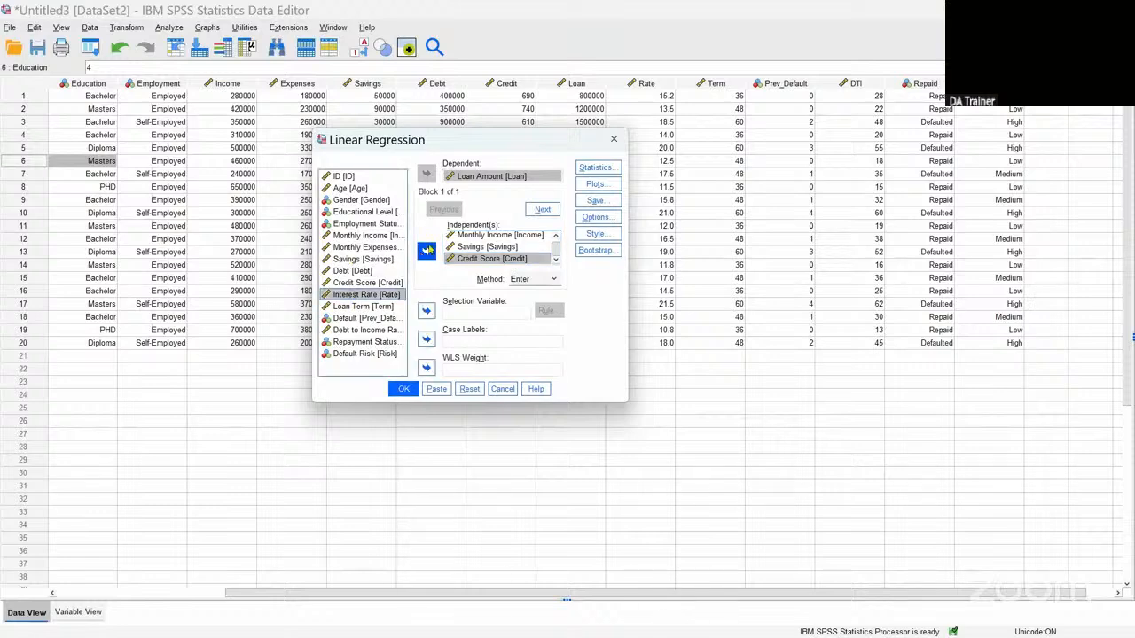
{"action": "left_click", "coordinate": [426, 253]}
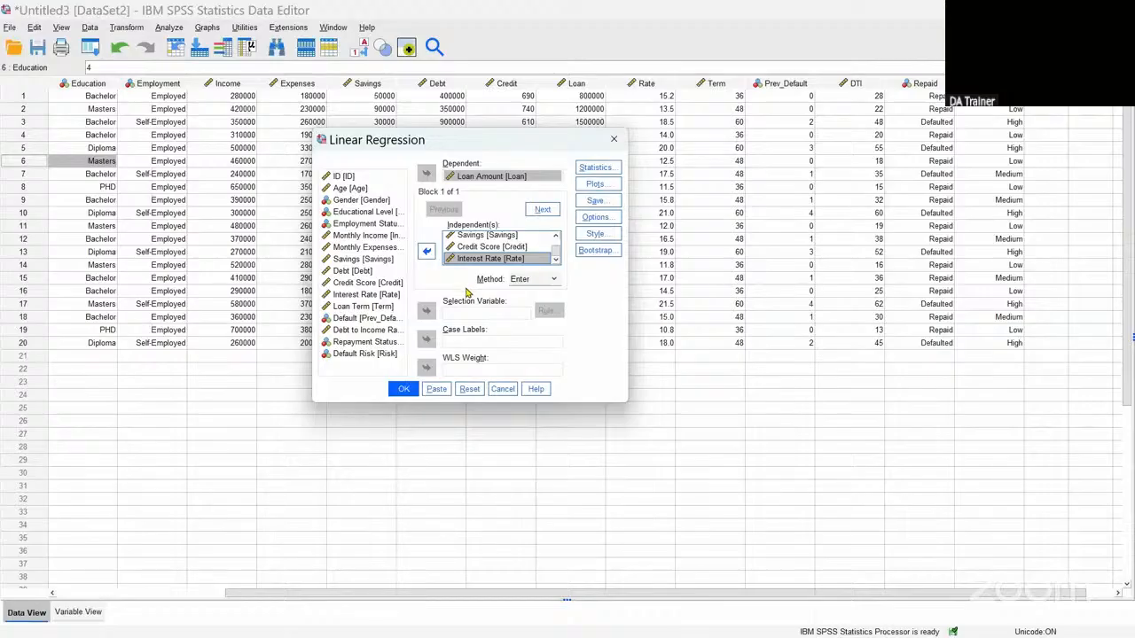
{"action": "left_click", "coordinate": [351, 307]}
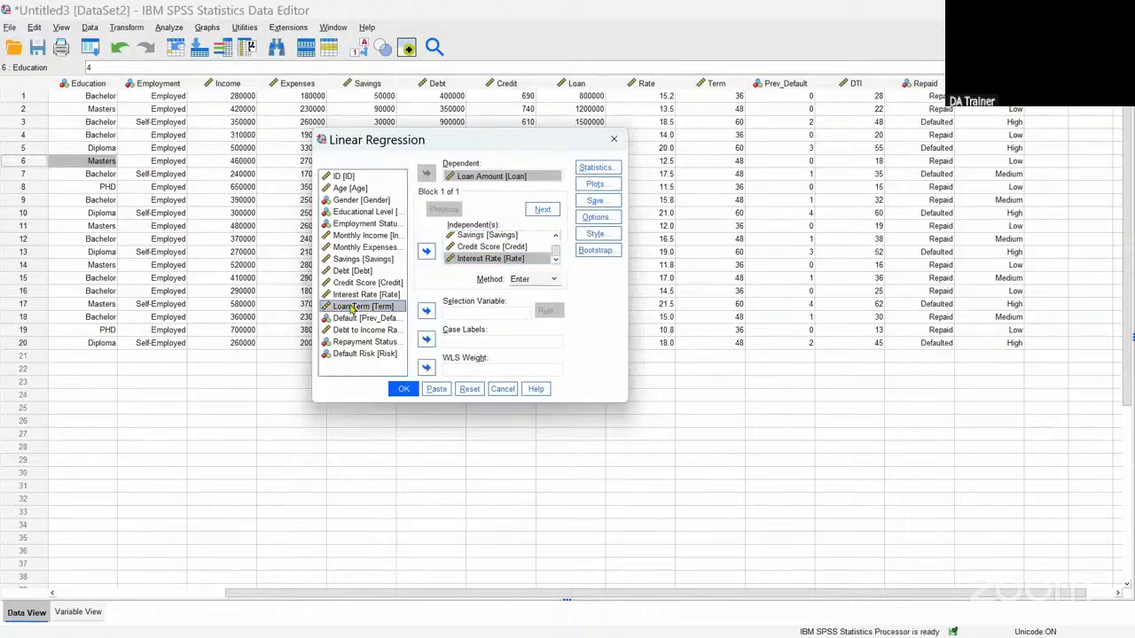
{"action": "left_click", "coordinate": [427, 252]}
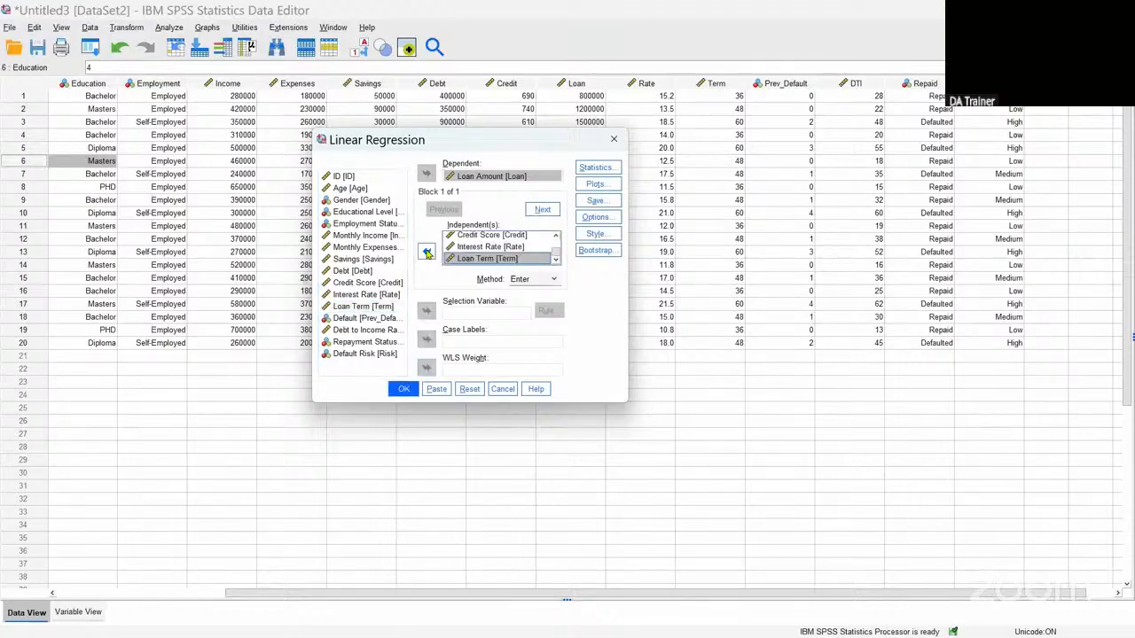
{"action": "left_click", "coordinate": [371, 331]}
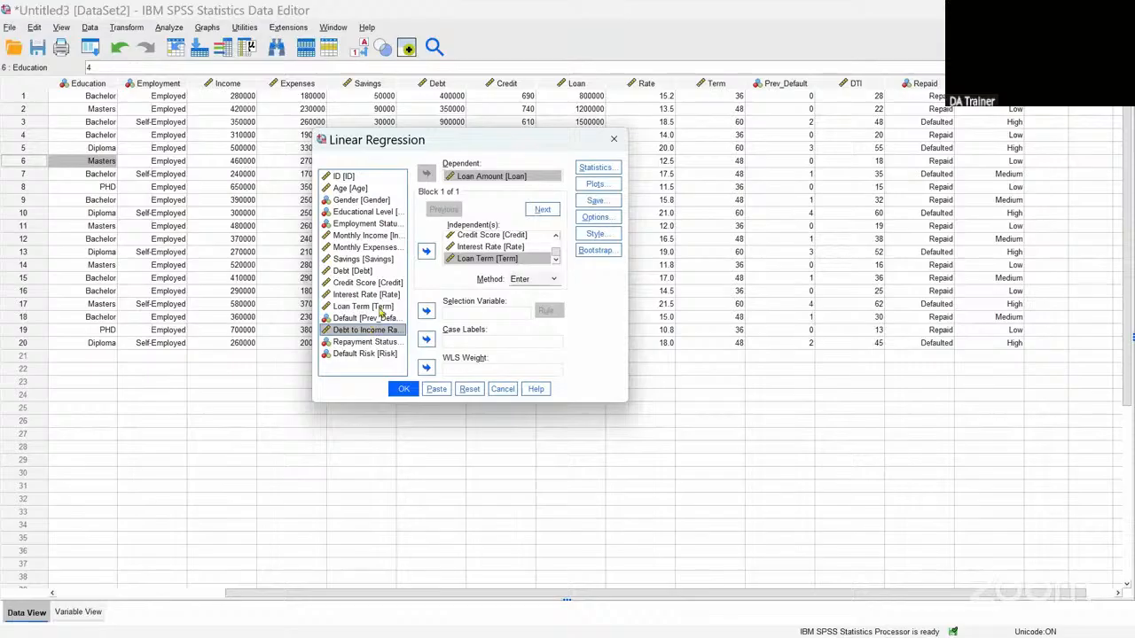
{"action": "left_click", "coordinate": [429, 254]}
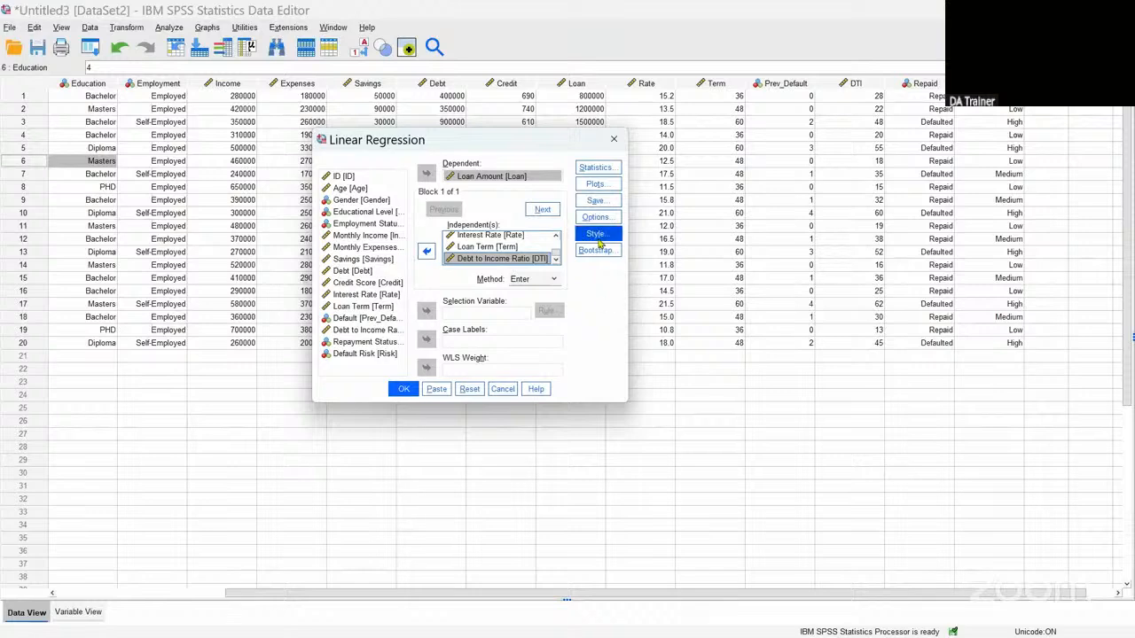
{"action": "scroll", "coordinate": [559, 257], "scroll_direction": "up", "scroll_amount": 1}
{"action": "scroll", "coordinate": [554, 251], "scroll_direction": "up", "scroll_amount": 1}
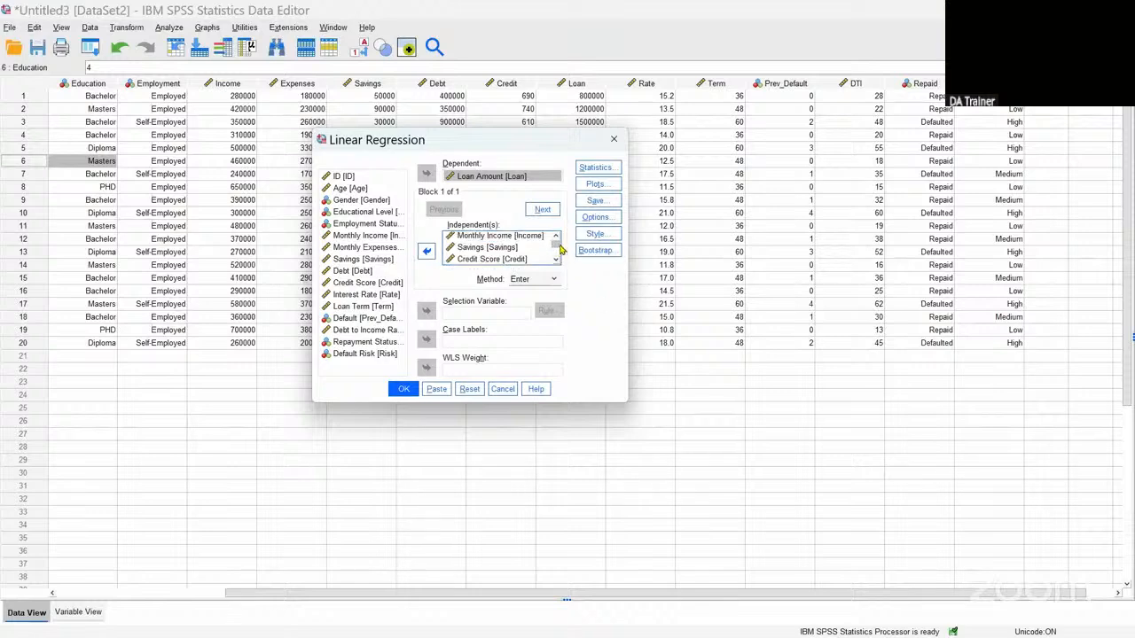
{"action": "scroll", "coordinate": [561, 255], "scroll_direction": "down", "scroll_amount": 1}
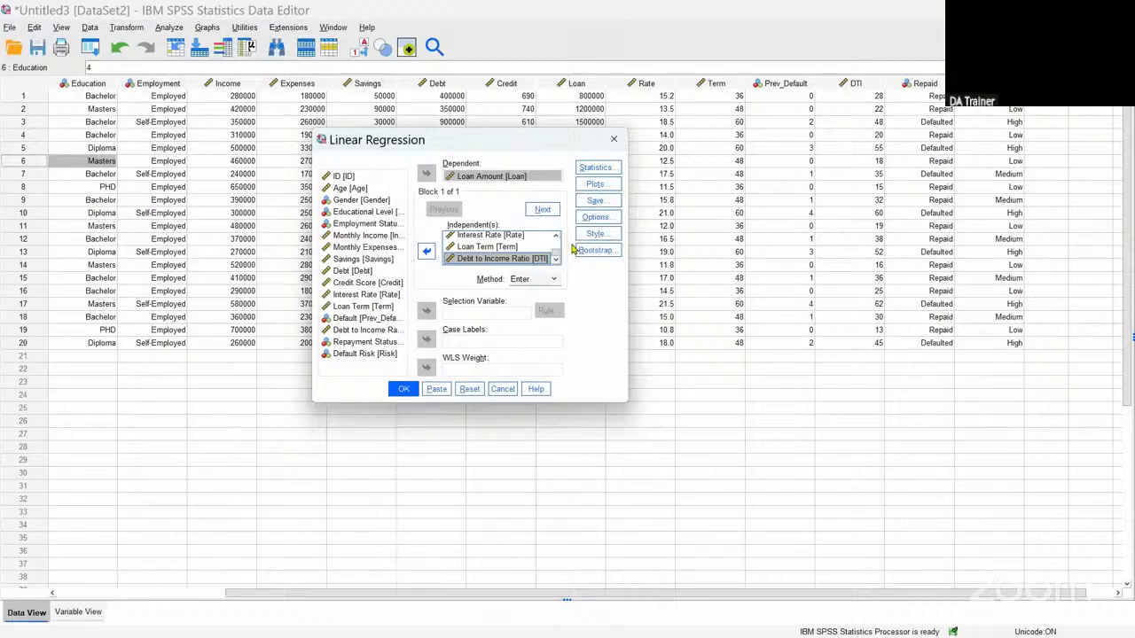
Step: Include confidence intervals at the 95% level, collinearity diagnostics and the covariance matrix in the regression statistics
{"action": "left_click", "coordinate": [592, 167]}
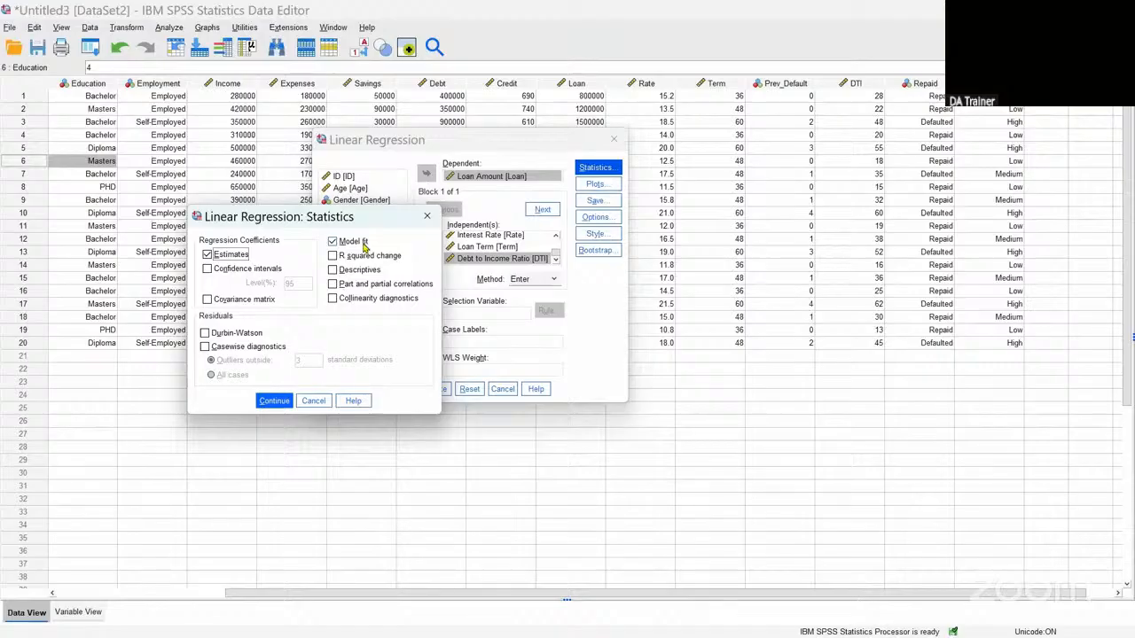
{"action": "left_click", "coordinate": [206, 274]}
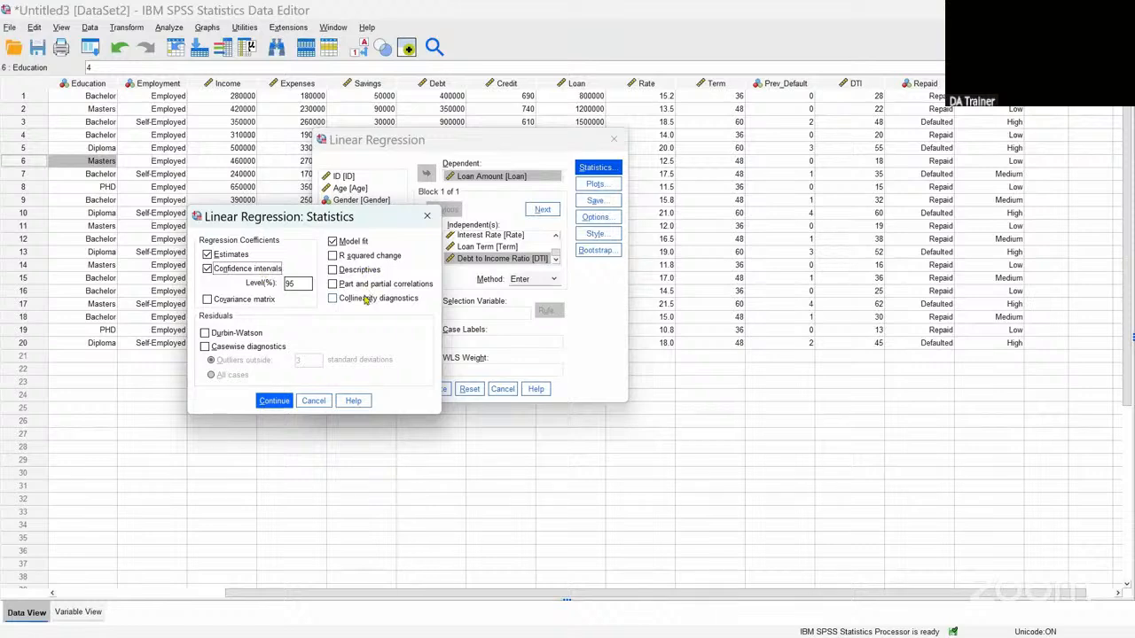
{"action": "left_click", "coordinate": [333, 299]}
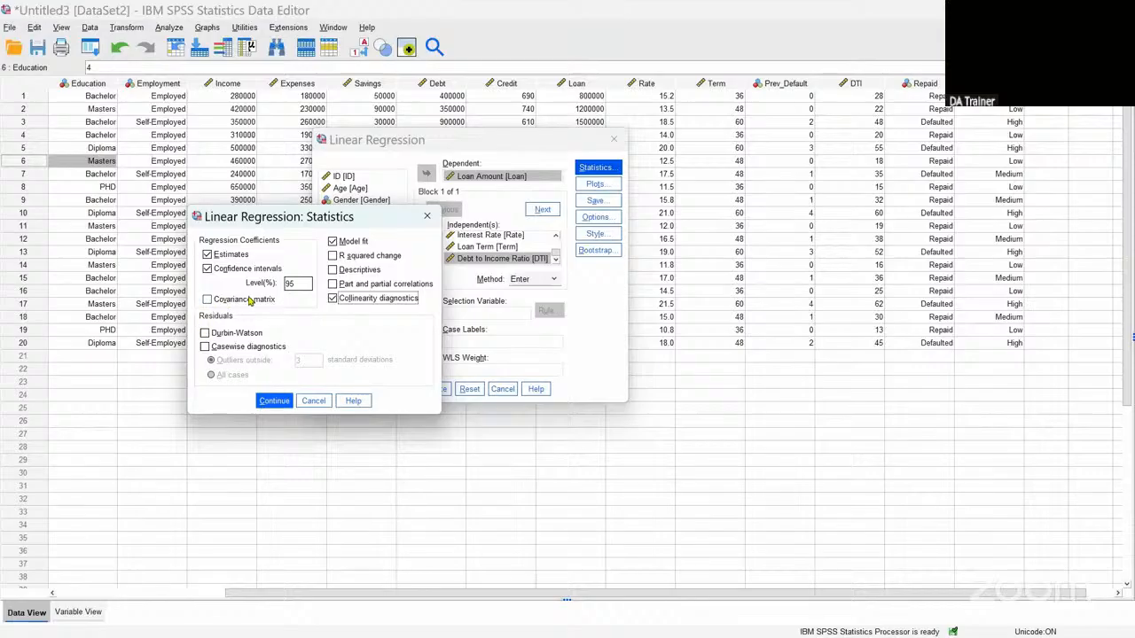
{"action": "left_click", "coordinate": [208, 300]}
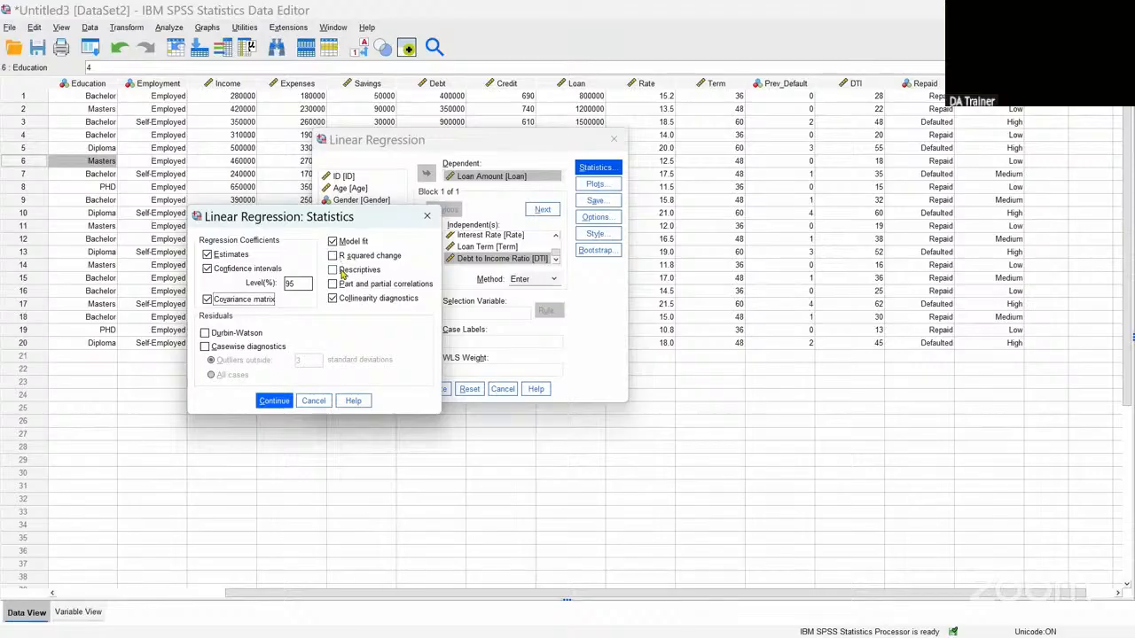
{"action": "left_click", "coordinate": [259, 405]}
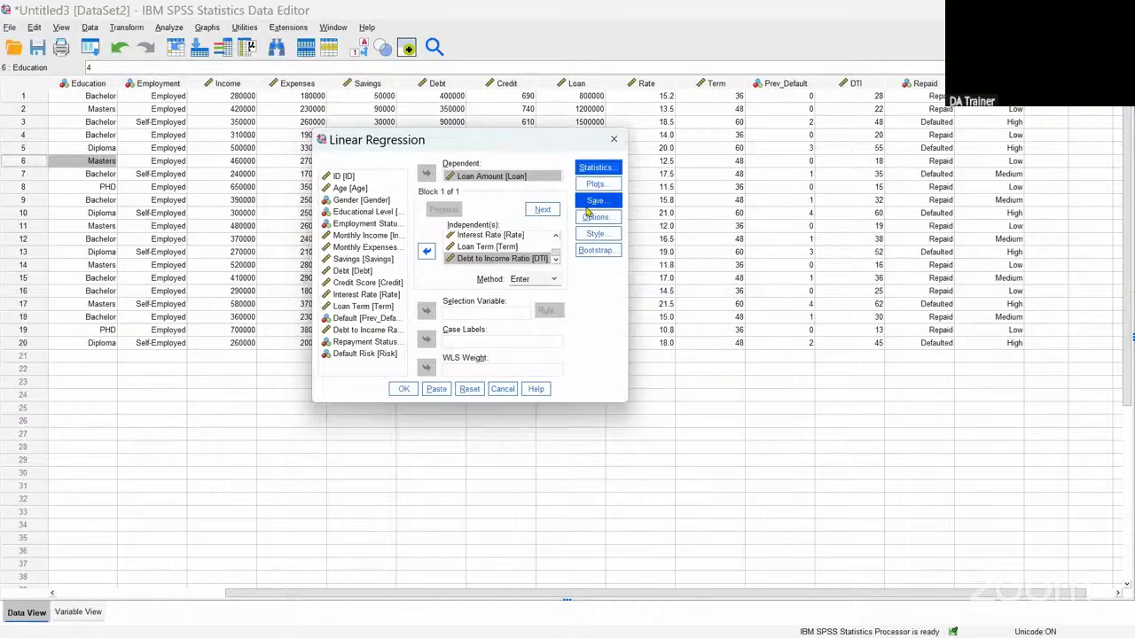
Step: Set up a regression scatterplot with *ZRESID on the Y axis and *ZPRED on the X axis
{"action": "left_click", "coordinate": [606, 185]}
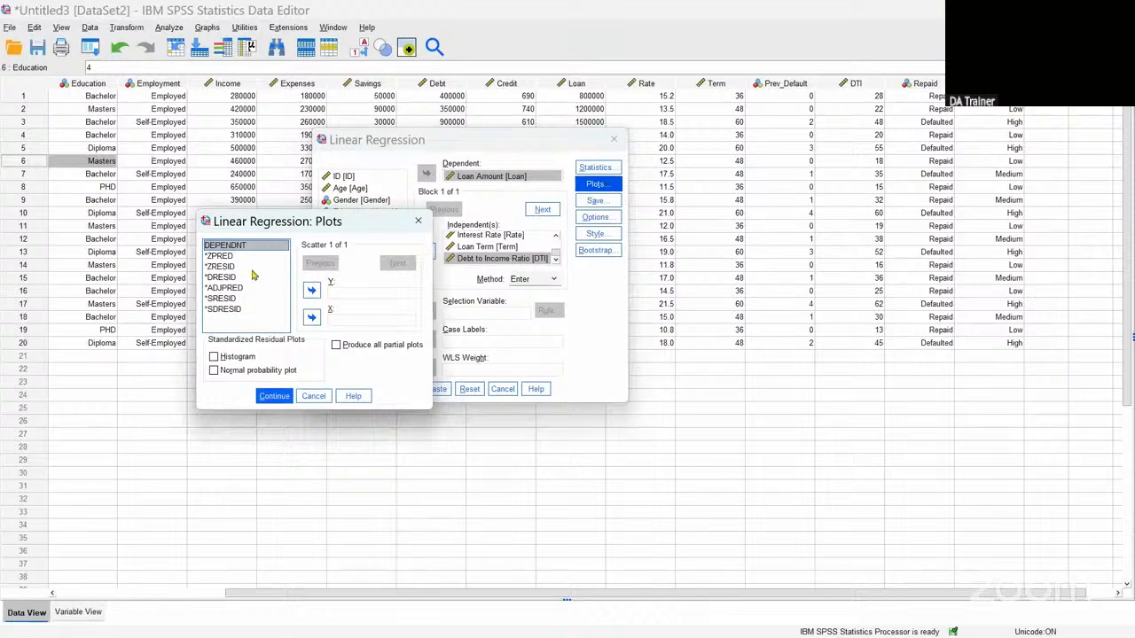
{"action": "left_click", "coordinate": [221, 257]}
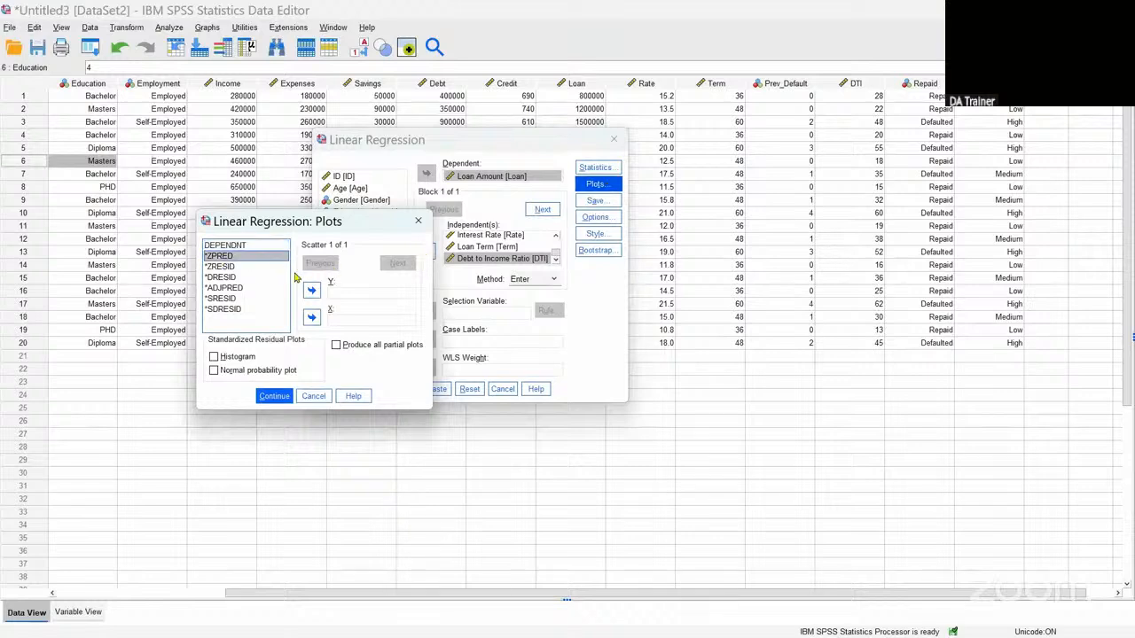
{"action": "left_click", "coordinate": [311, 318]}
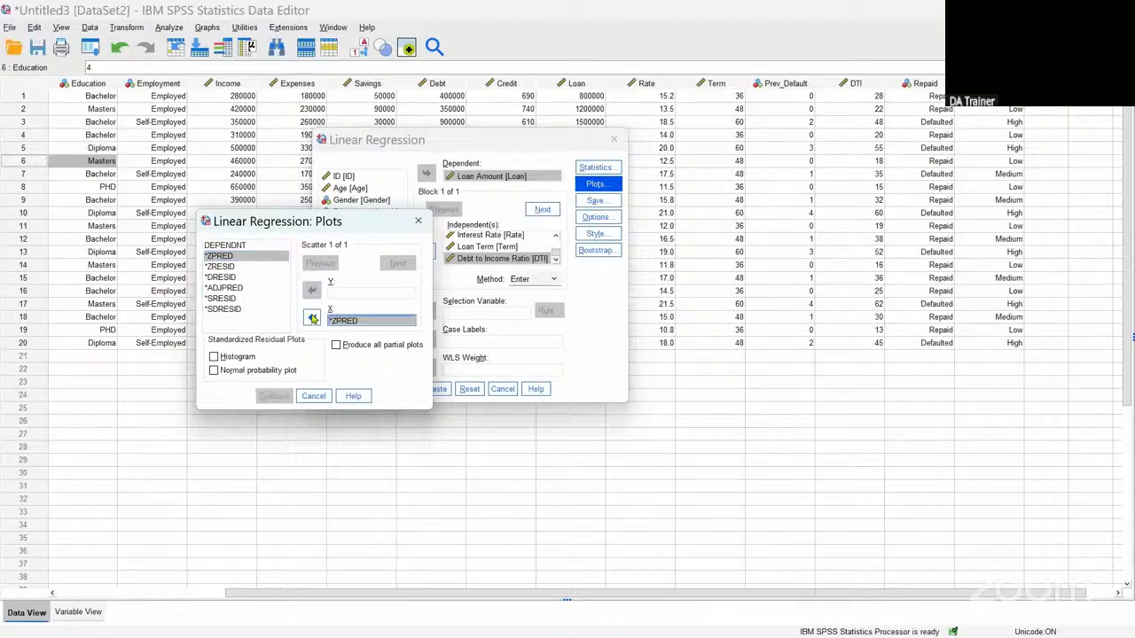
{"action": "left_click", "coordinate": [218, 267]}
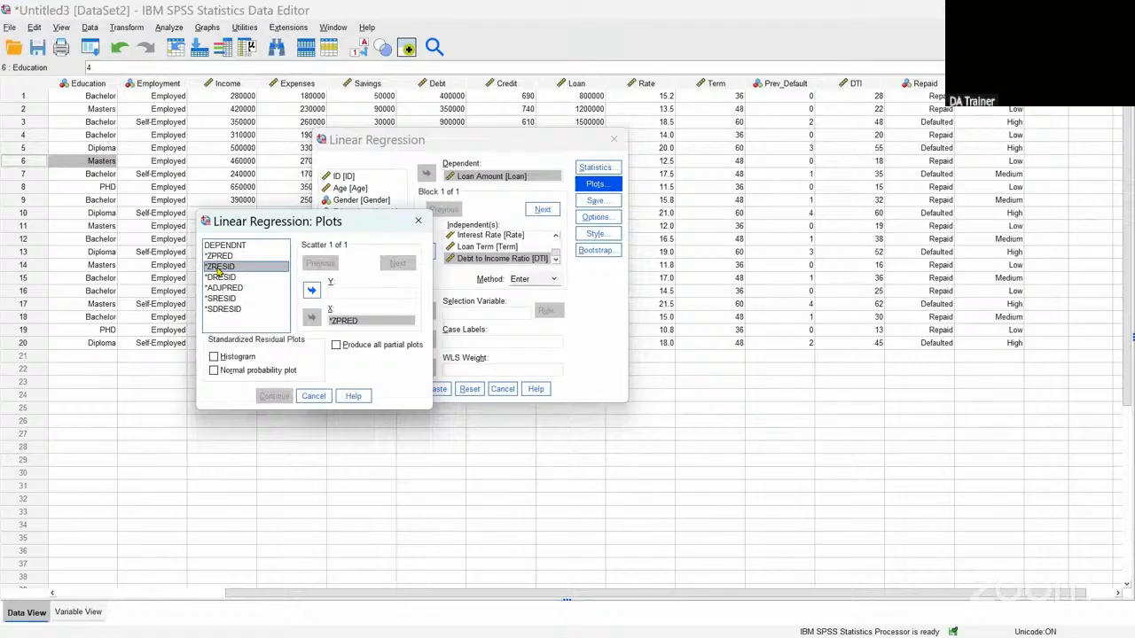
{"action": "left_click", "coordinate": [312, 291]}
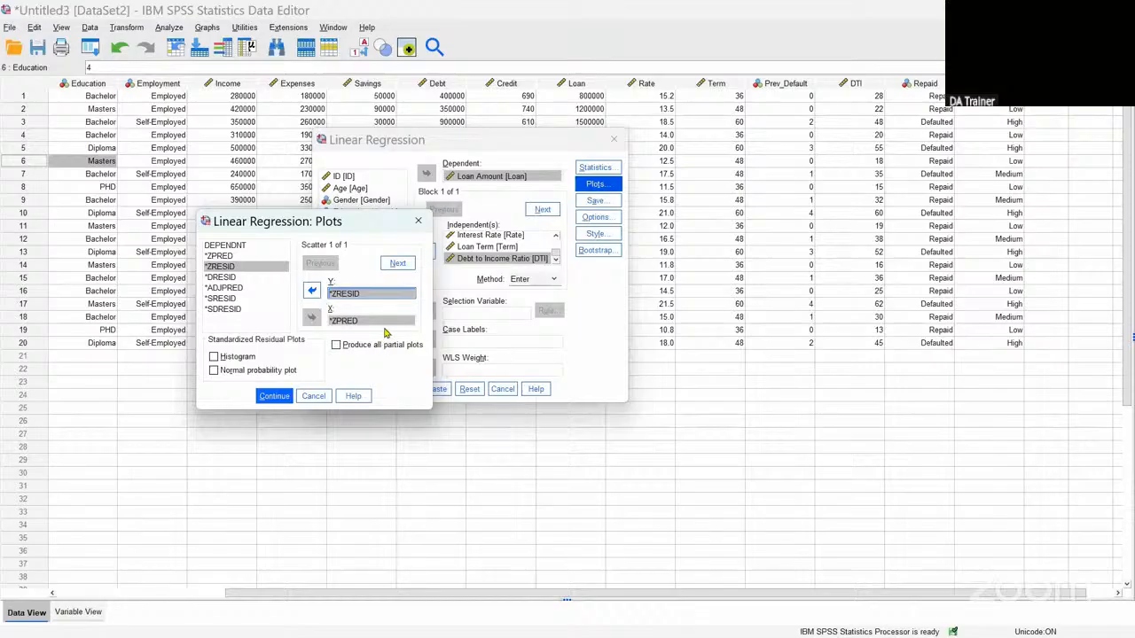
Step: Request the residual histogram, normal probability plot and all partial plots, and run the linear regression
{"action": "left_click", "coordinate": [214, 371]}
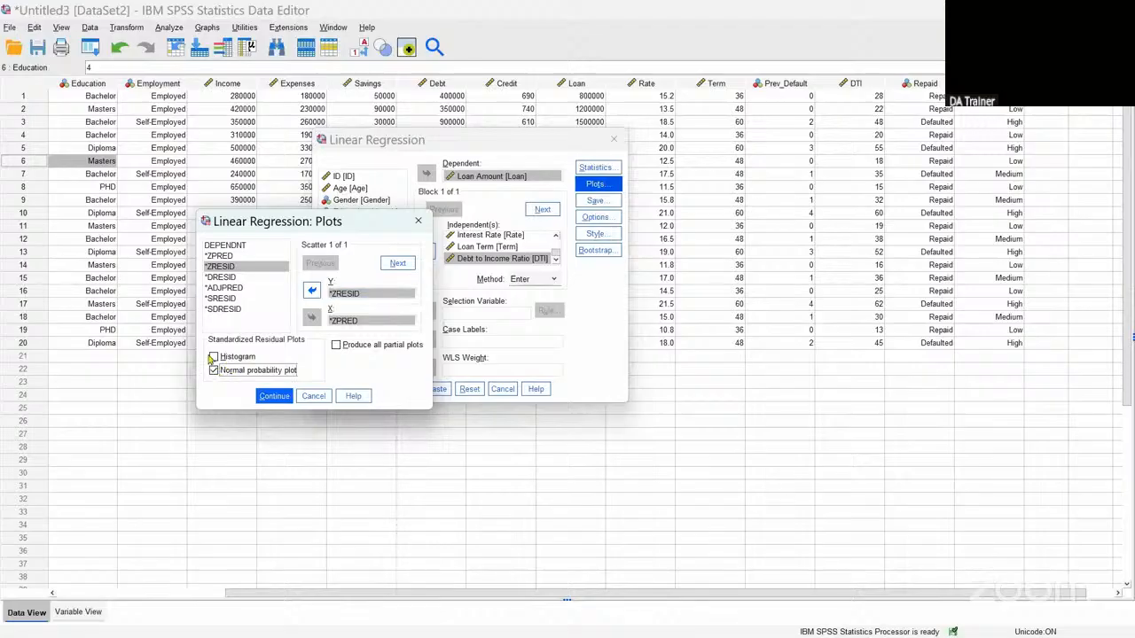
{"action": "left_click", "coordinate": [214, 357]}
{"action": "left_click", "coordinate": [343, 347]}
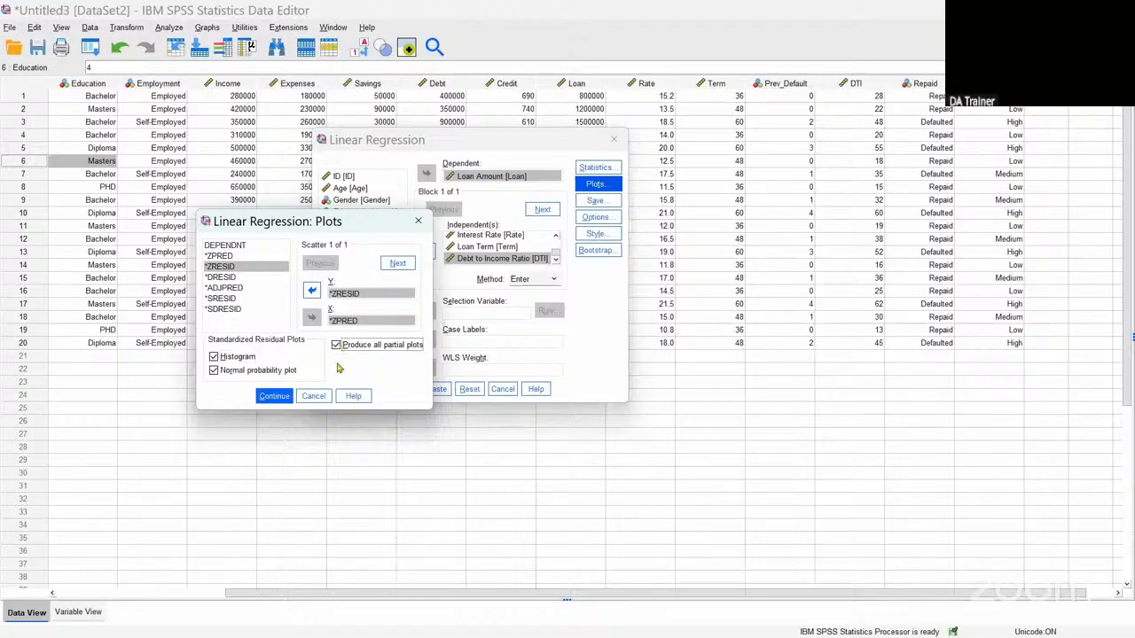
{"action": "left_click", "coordinate": [275, 397]}
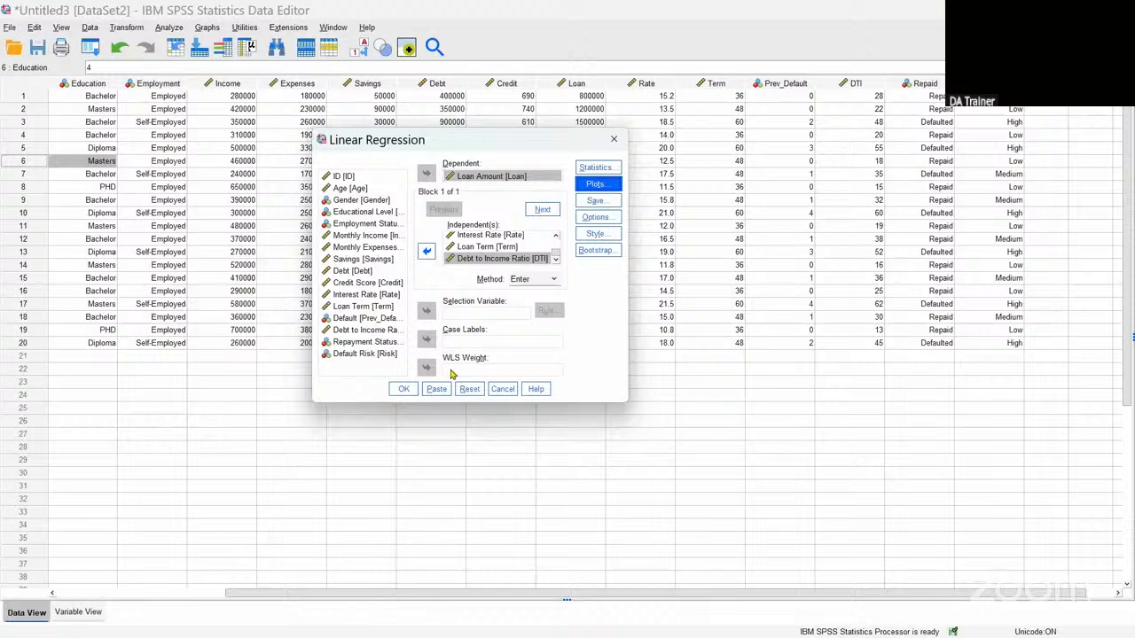
{"action": "left_click", "coordinate": [403, 390]}
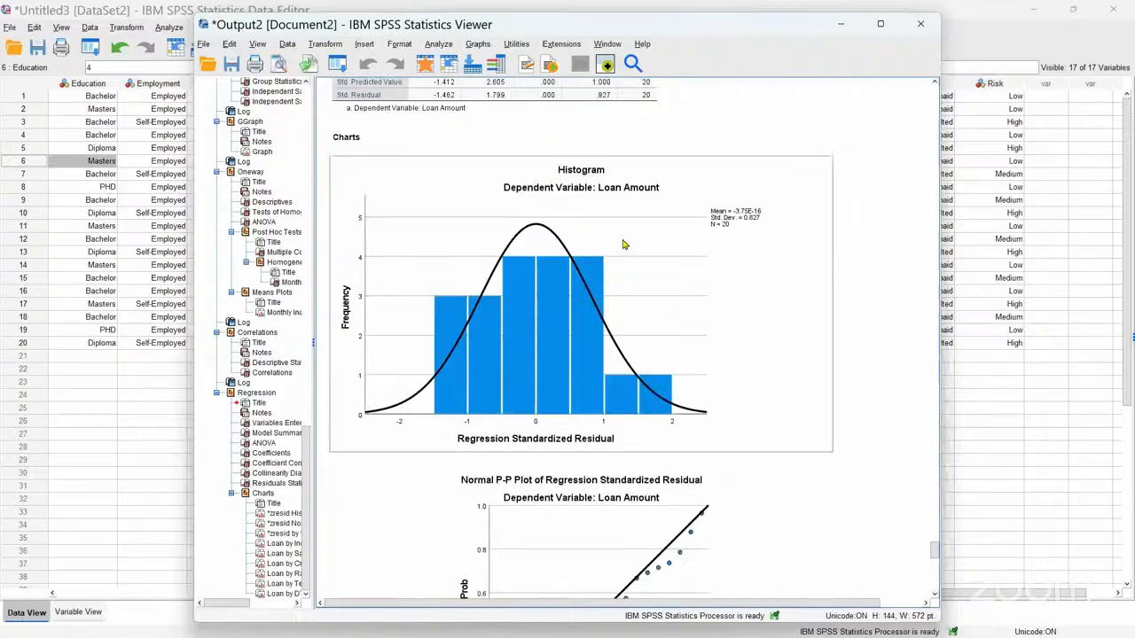
Step: Examine the collinearity diagnostics, residuals statistics, residual histogram and normal P-P plot in the regression output
{"action": "scroll", "coordinate": [624, 244], "scroll_direction": "up", "scroll_amount": 2}
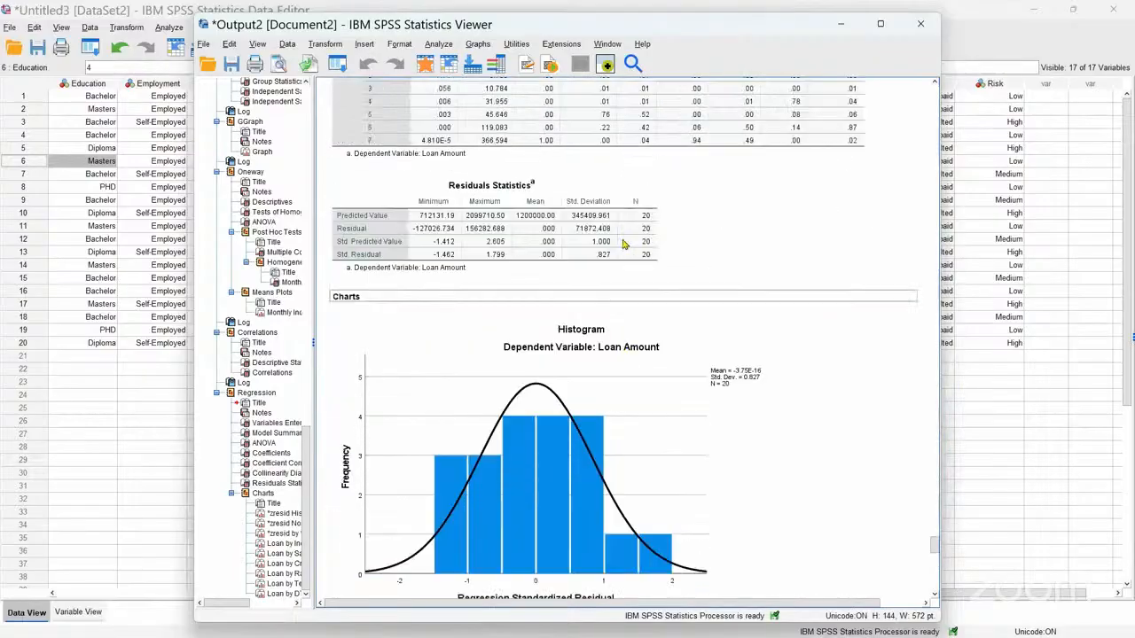
{"action": "scroll", "coordinate": [624, 244], "scroll_direction": "up", "scroll_amount": 2}
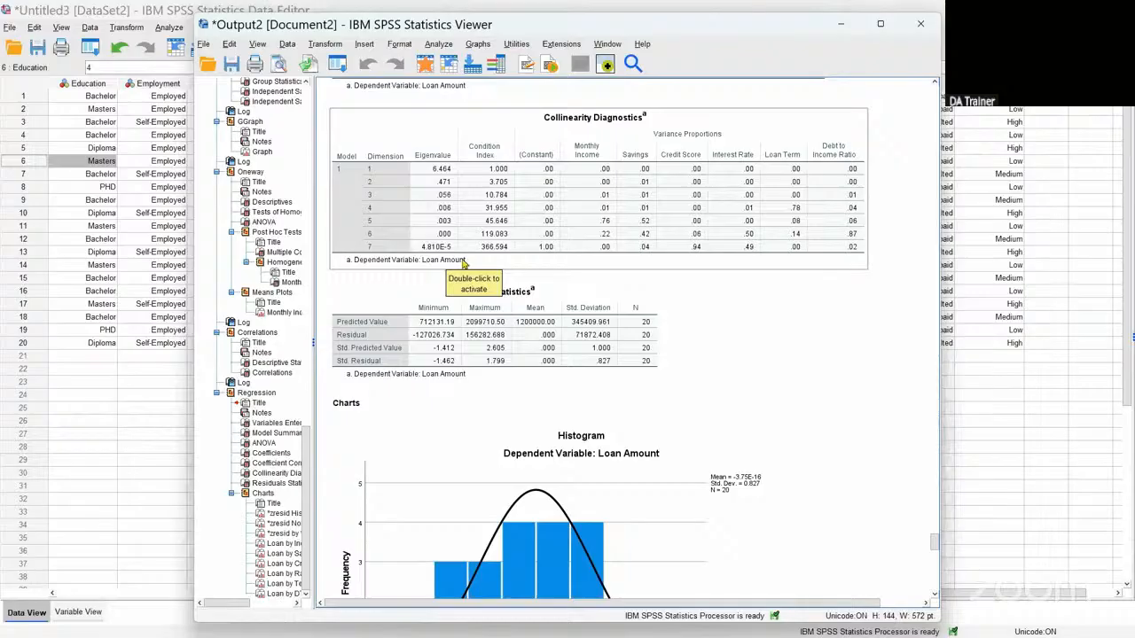
{"action": "left_click", "coordinate": [489, 301]}
{"action": "scroll", "coordinate": [495, 302], "scroll_direction": "down", "scroll_amount": 3}
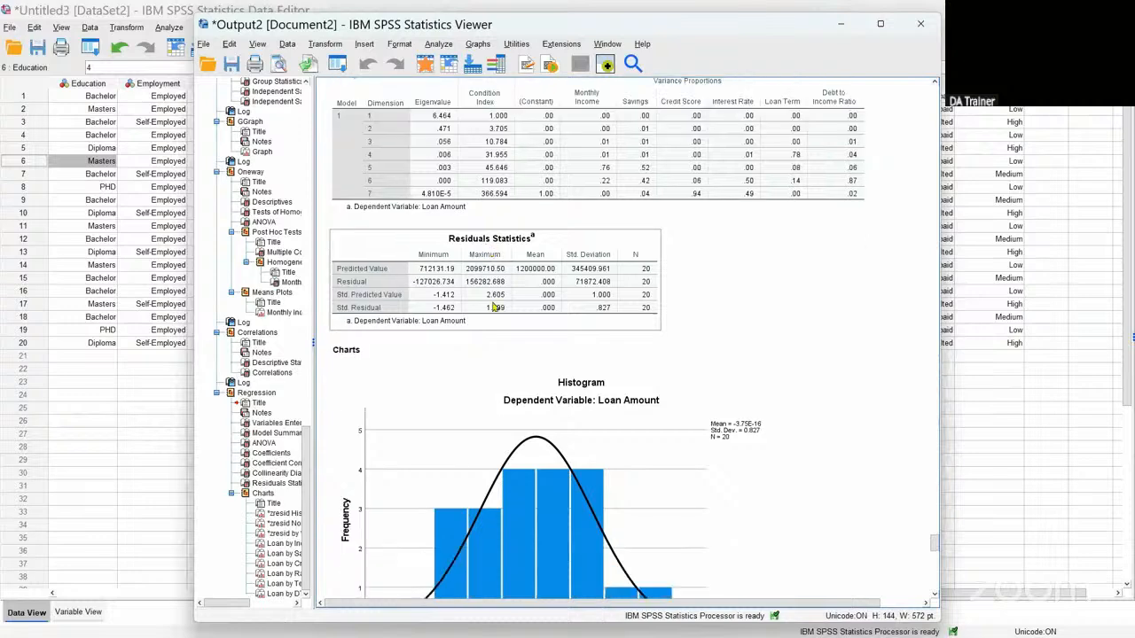
{"action": "left_click", "coordinate": [499, 300]}
{"action": "left_click", "coordinate": [531, 230]}
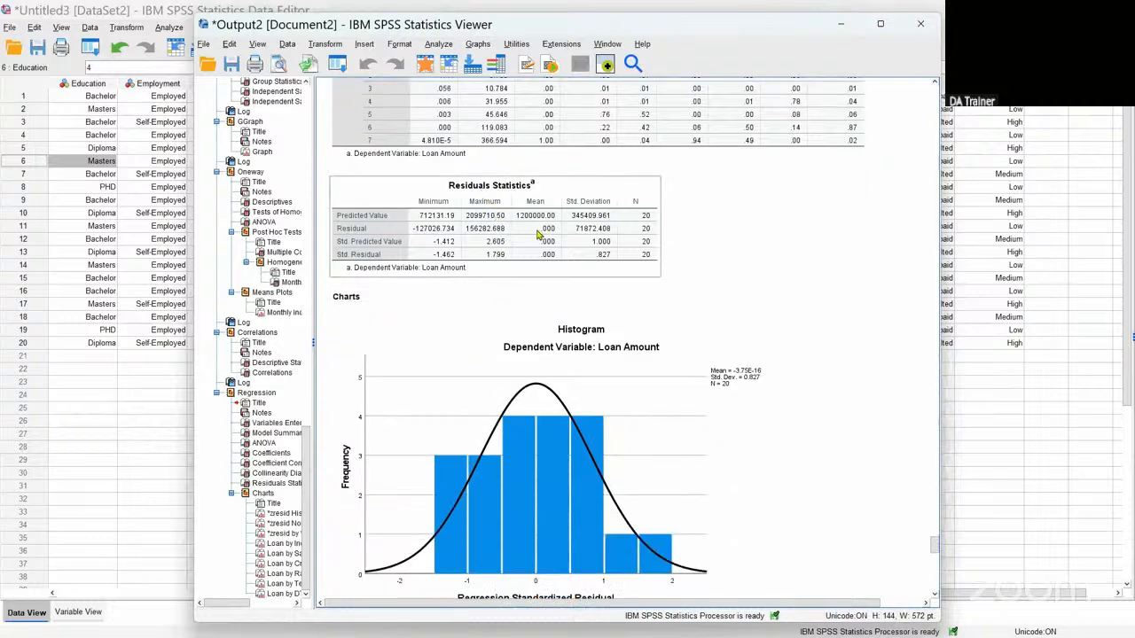
{"action": "scroll", "coordinate": [538, 235], "scroll_direction": "down", "scroll_amount": 2}
{"action": "left_click", "coordinate": [537, 233]}
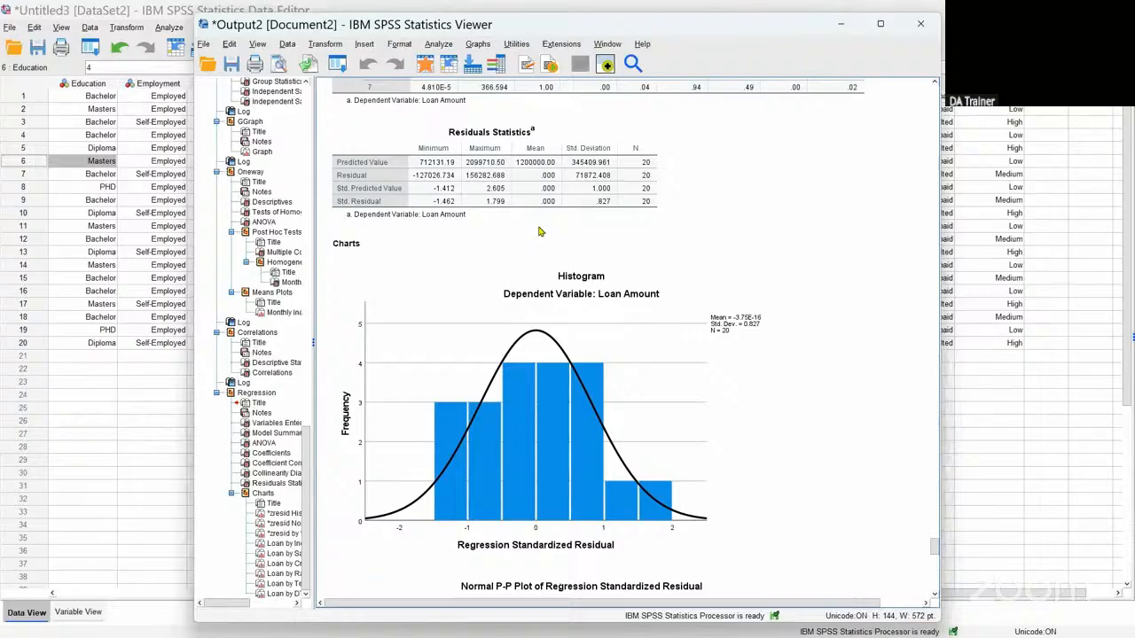
{"action": "left_click", "coordinate": [721, 393]}
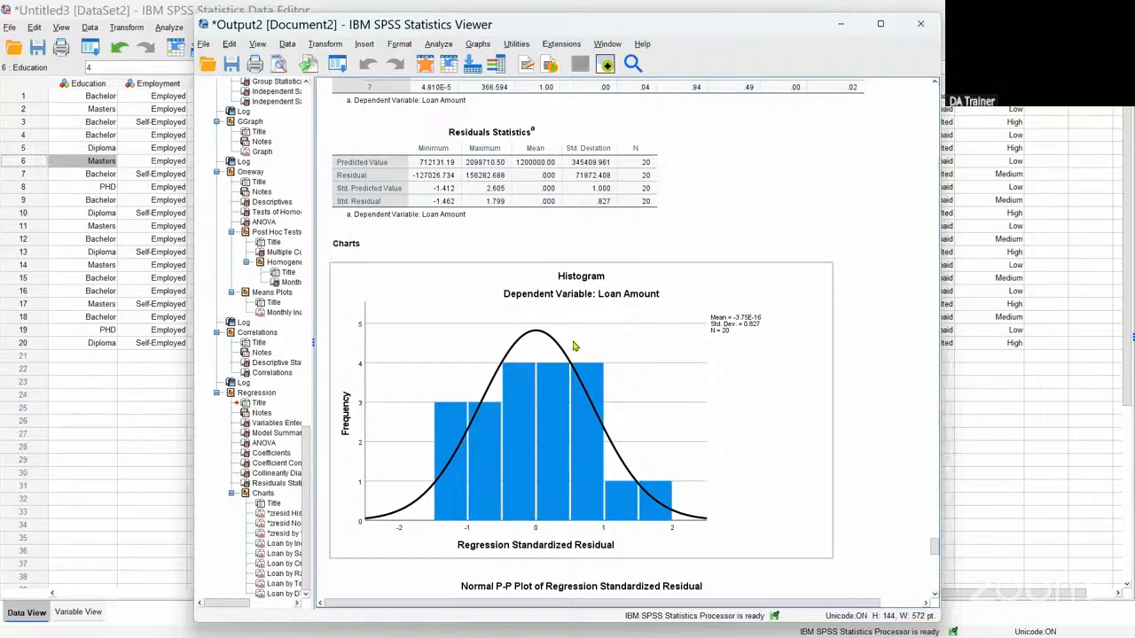
{"action": "scroll", "coordinate": [578, 342], "scroll_direction": "down", "scroll_amount": 3}
{"action": "scroll", "coordinate": [578, 342], "scroll_direction": "down", "scroll_amount": 1}
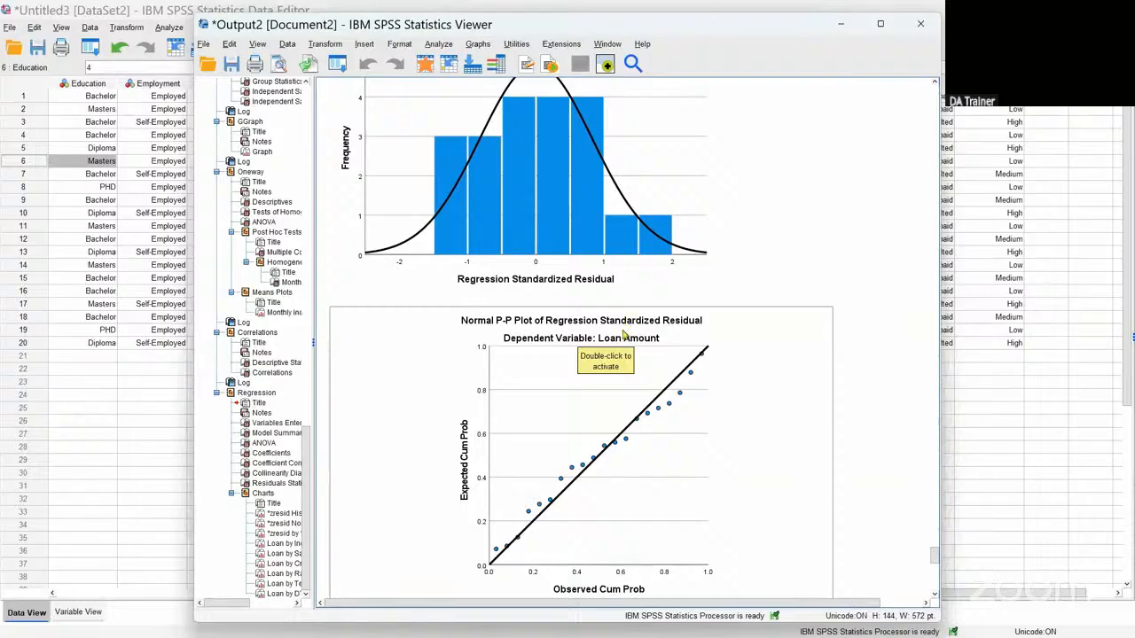
Step: Examine the normal P-P plot, the residual scatterplot and the partial regression plots from Monthly Income through Debt to Income Ratio
{"action": "scroll", "coordinate": [683, 423], "scroll_direction": "down", "scroll_amount": 3}
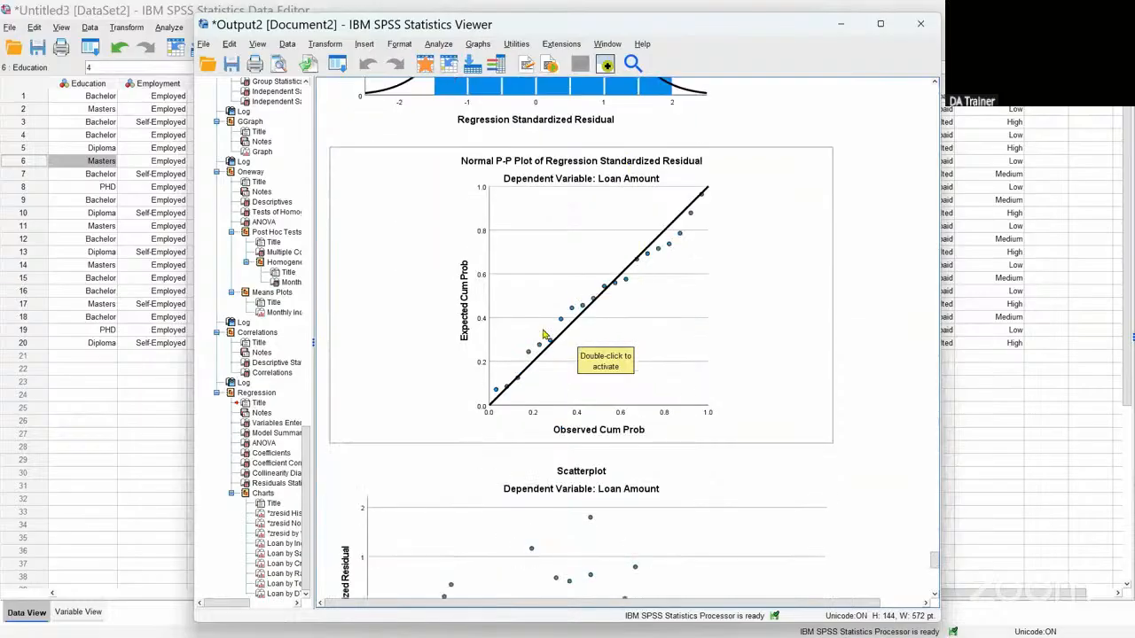
{"action": "scroll", "coordinate": [625, 318], "scroll_direction": "down", "scroll_amount": 4}
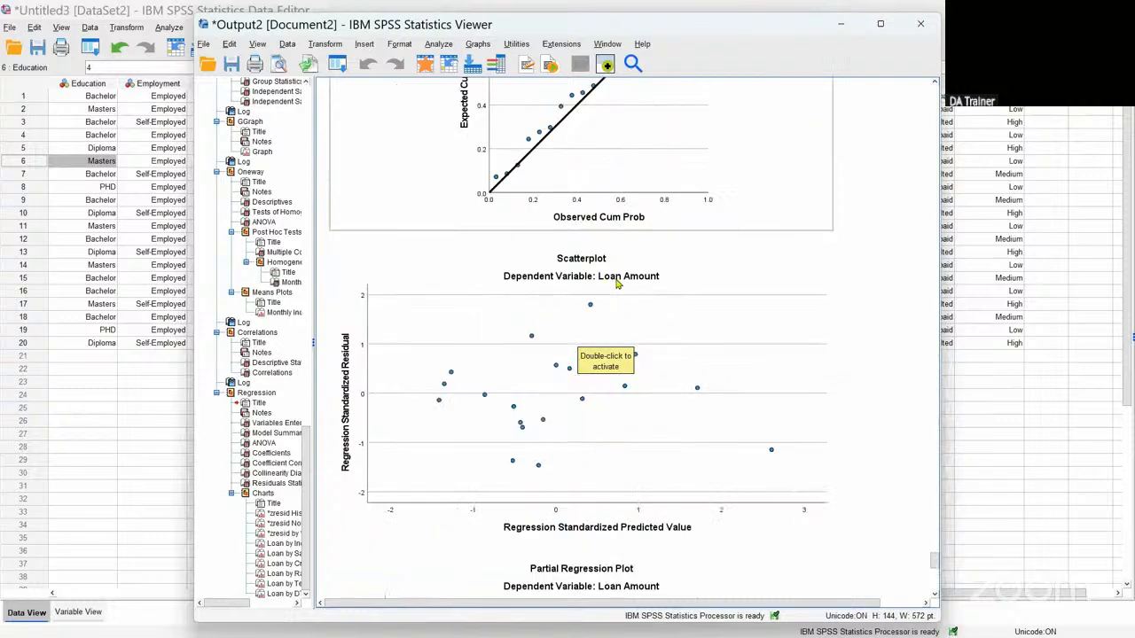
{"action": "scroll", "coordinate": [618, 282], "scroll_direction": "down", "scroll_amount": 2}
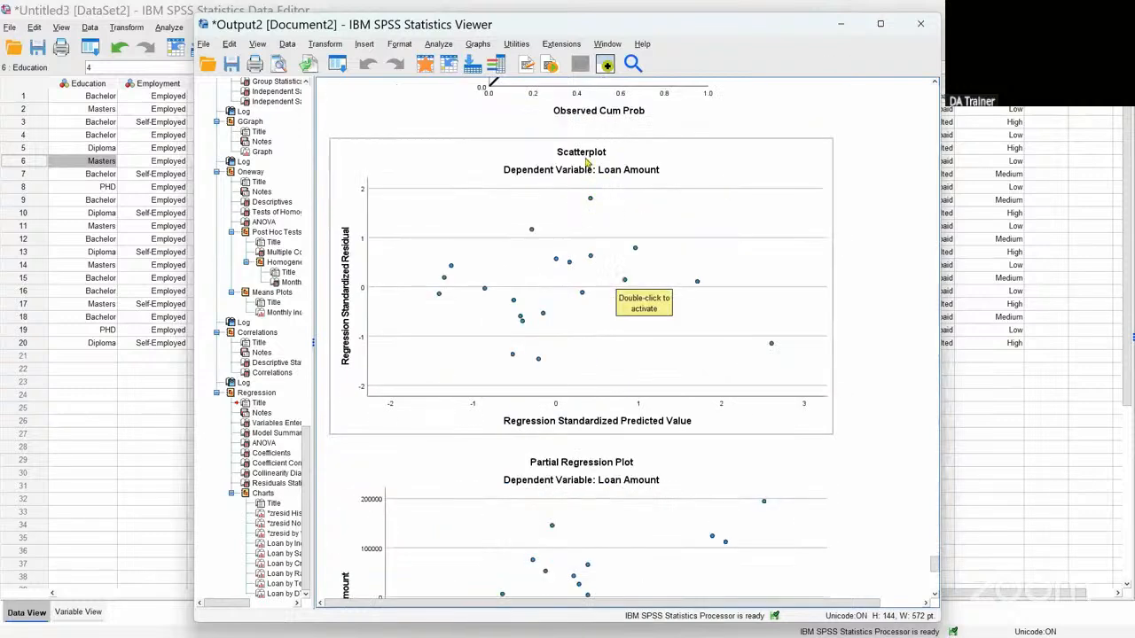
{"action": "scroll", "coordinate": [577, 317], "scroll_direction": "down", "scroll_amount": 4}
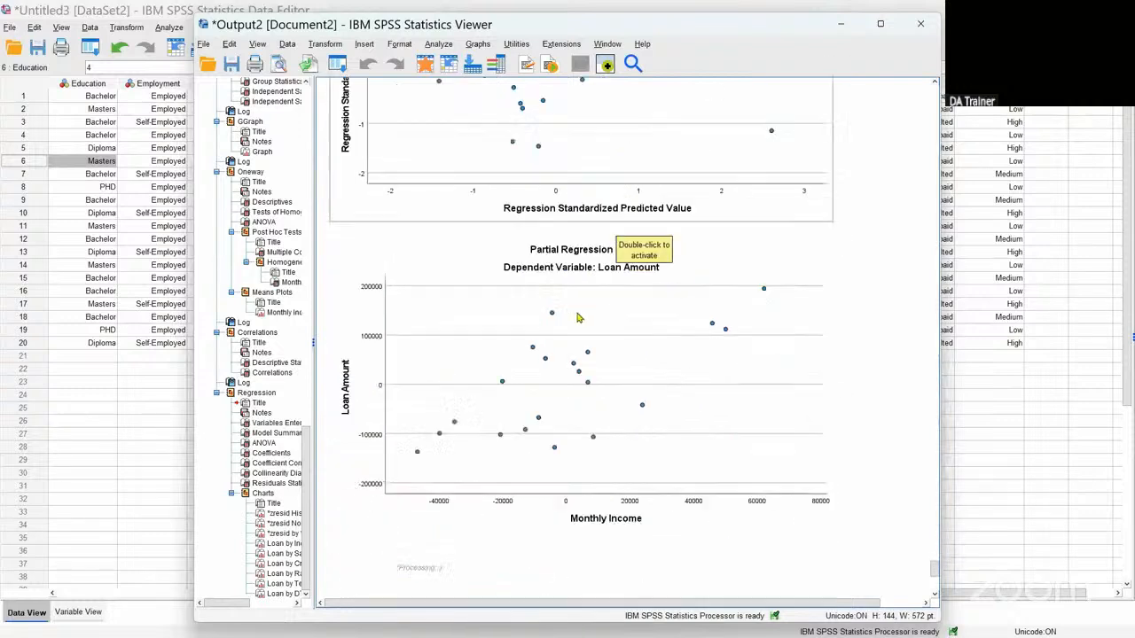
{"action": "scroll", "coordinate": [577, 317], "scroll_direction": "up", "scroll_amount": 1}
{"action": "scroll", "coordinate": [581, 306], "scroll_direction": "down", "scroll_amount": 4}
{"action": "scroll", "coordinate": [590, 266], "scroll_direction": "up", "scroll_amount": 2}
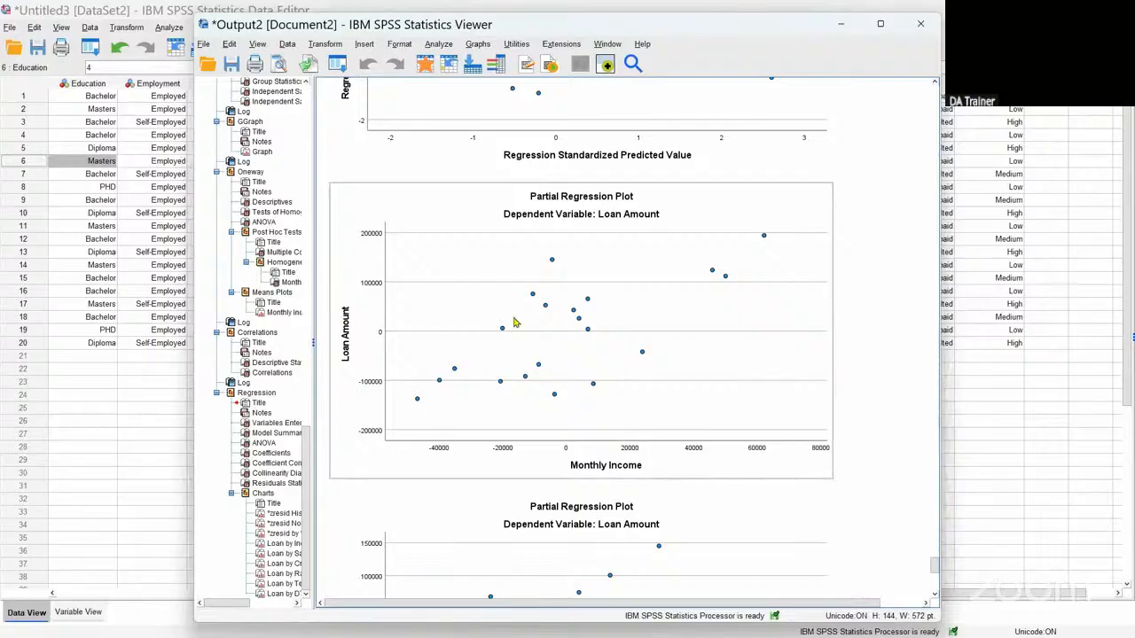
{"action": "scroll", "coordinate": [717, 398], "scroll_direction": "down", "scroll_amount": 3}
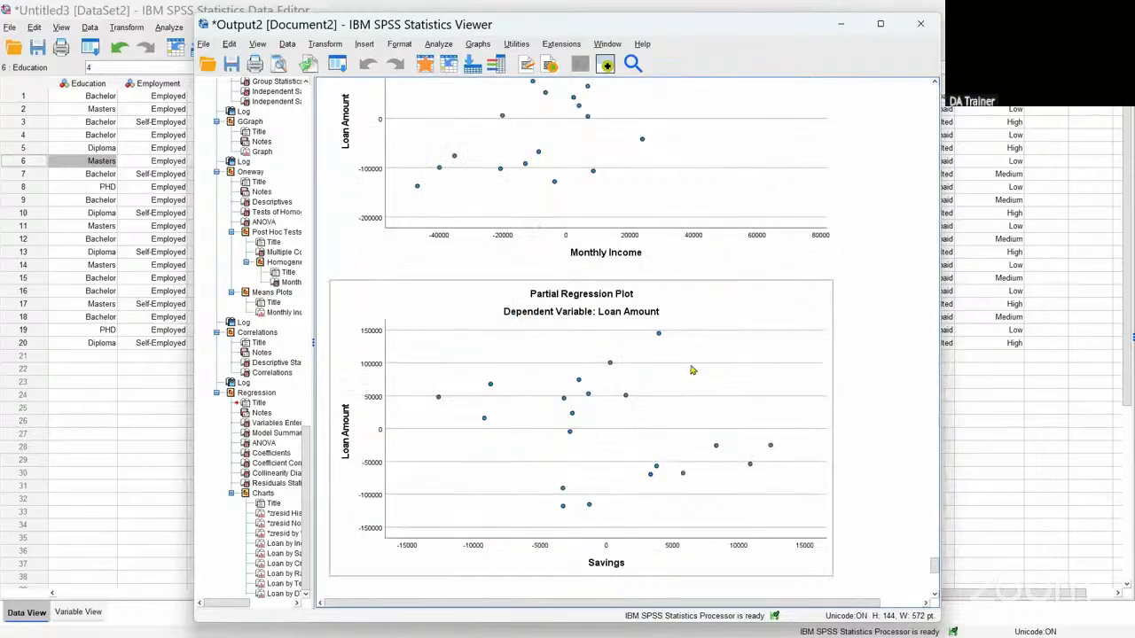
{"action": "scroll", "coordinate": [693, 369], "scroll_direction": "down", "scroll_amount": 7}
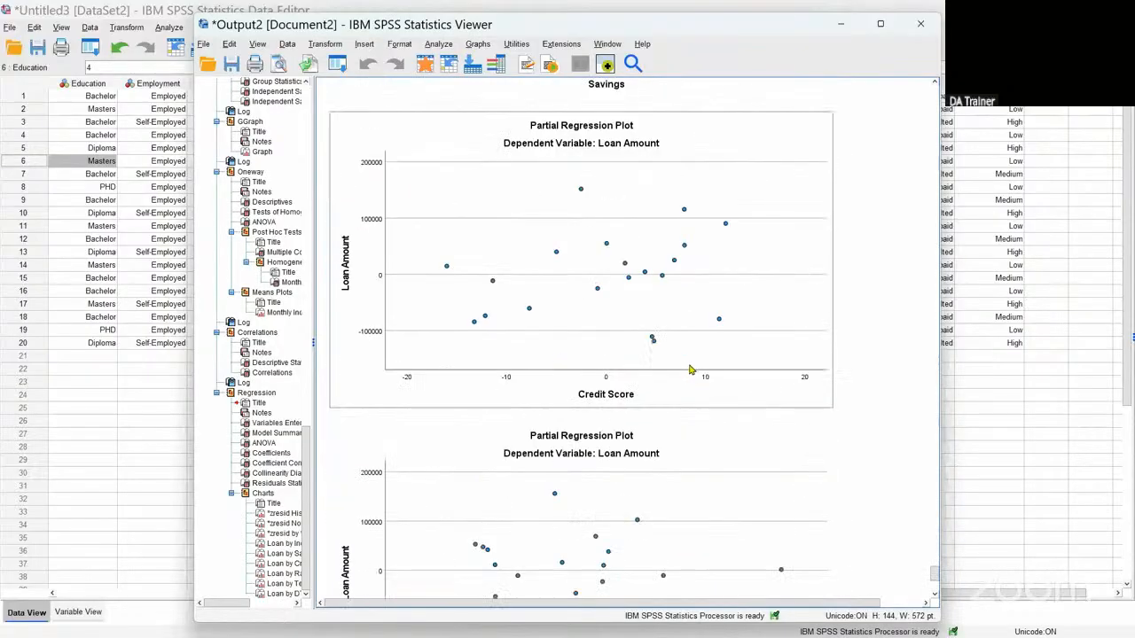
{"action": "scroll", "coordinate": [669, 266], "scroll_direction": "down", "scroll_amount": 2}
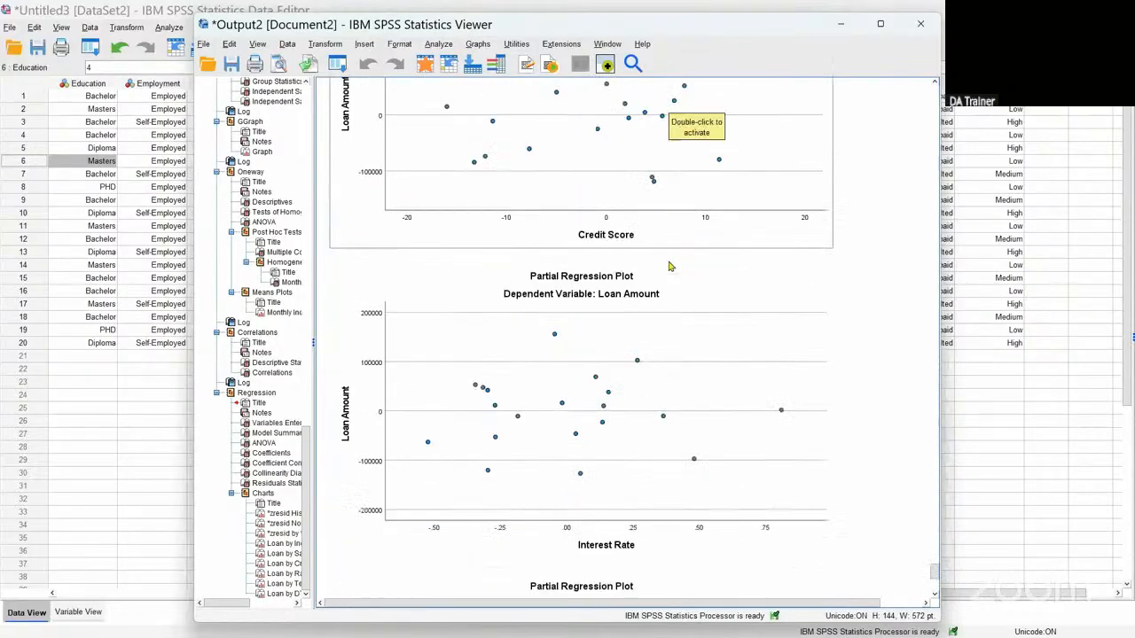
{"action": "scroll", "coordinate": [612, 247], "scroll_direction": "down", "scroll_amount": 2}
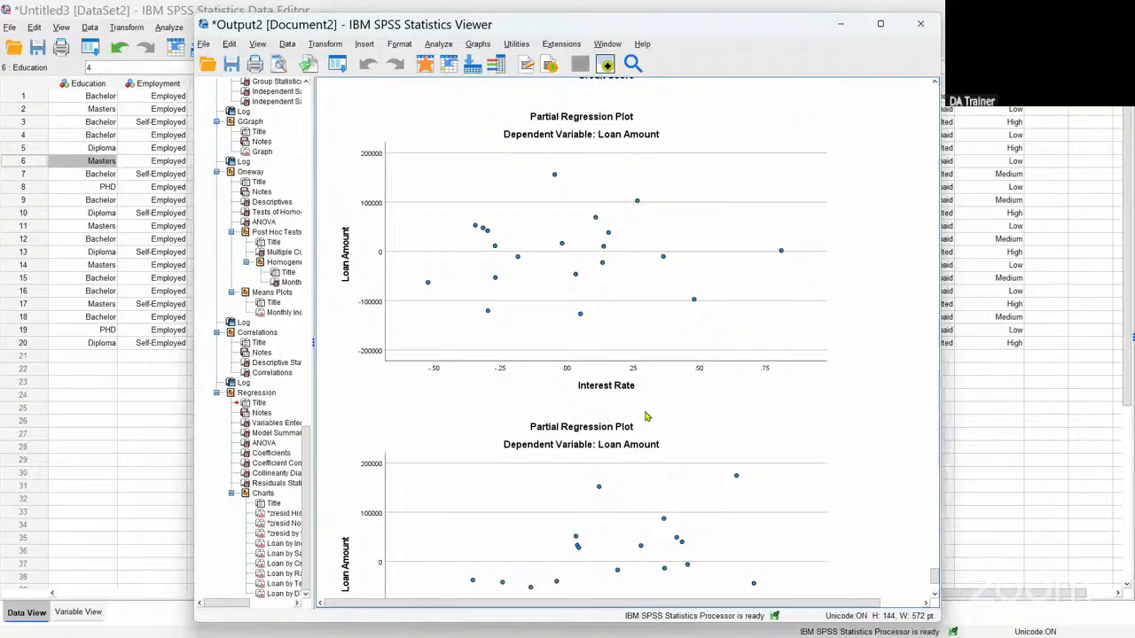
{"action": "scroll", "coordinate": [621, 306], "scroll_direction": "down", "scroll_amount": 3}
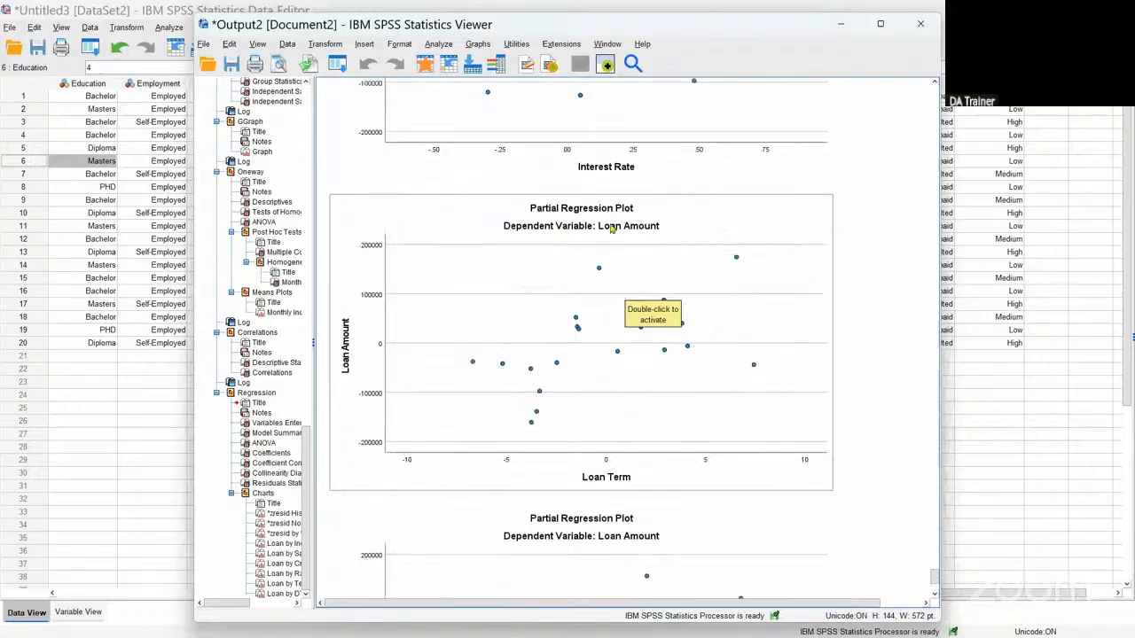
{"action": "scroll", "coordinate": [611, 315], "scroll_direction": "down", "scroll_amount": 3}
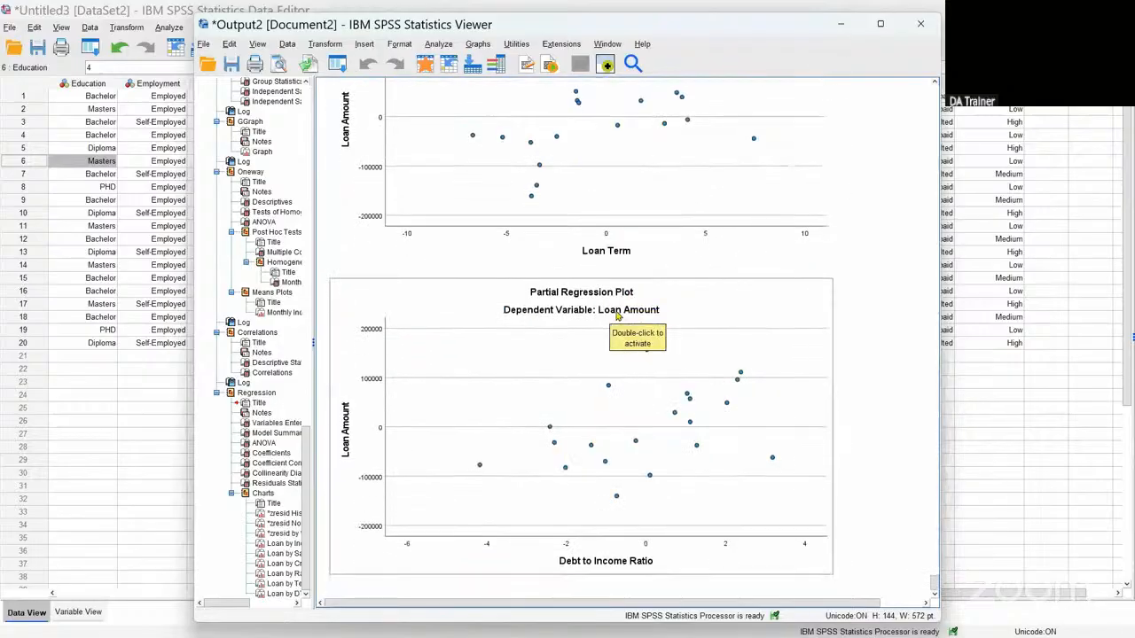
Step: Review the regression output back from the partial plots to the Residuals Statistics, Collinearity Diagnostics and Coefficient Correlations tables
{"action": "scroll", "coordinate": [603, 372], "scroll_direction": "up", "scroll_amount": 5}
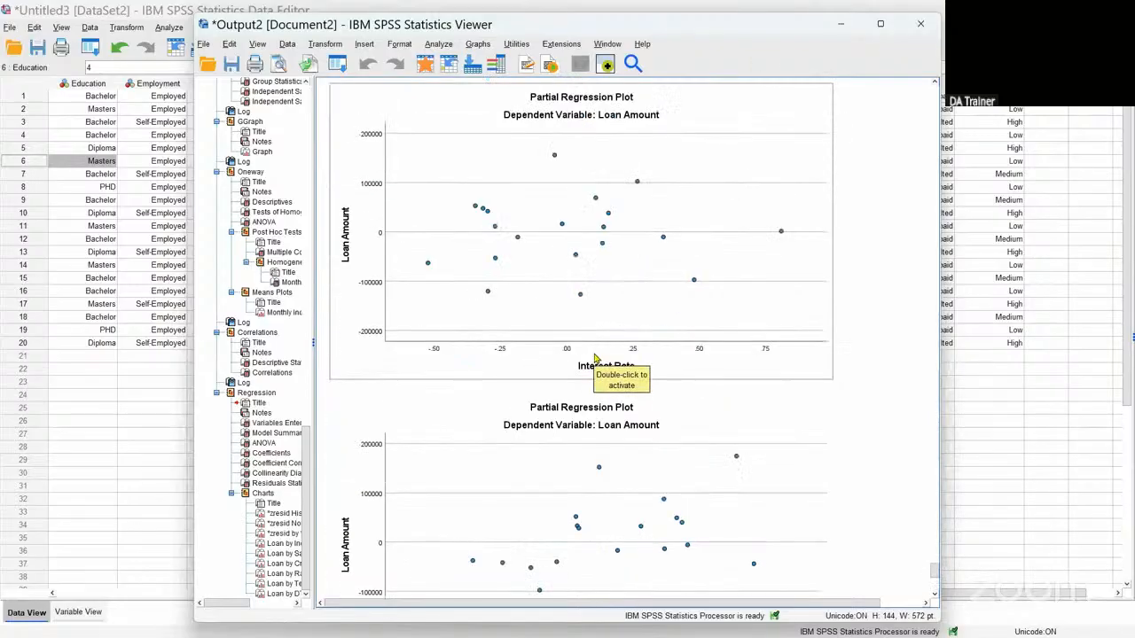
{"action": "scroll", "coordinate": [596, 356], "scroll_direction": "up", "scroll_amount": 15}
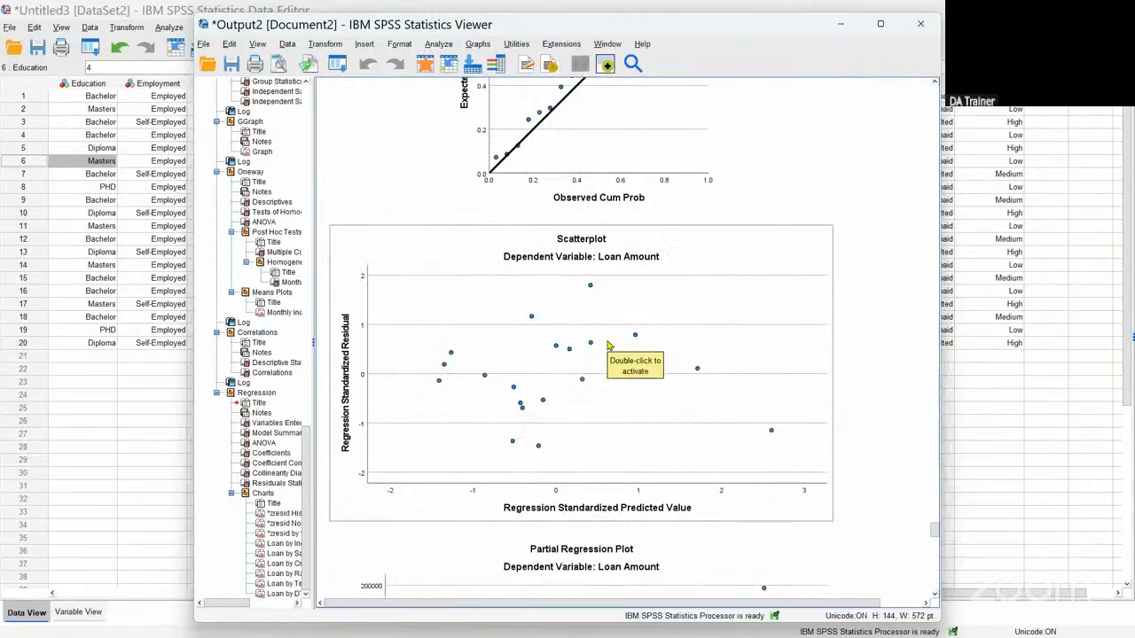
{"action": "scroll", "coordinate": [608, 346], "scroll_direction": "up", "scroll_amount": 4}
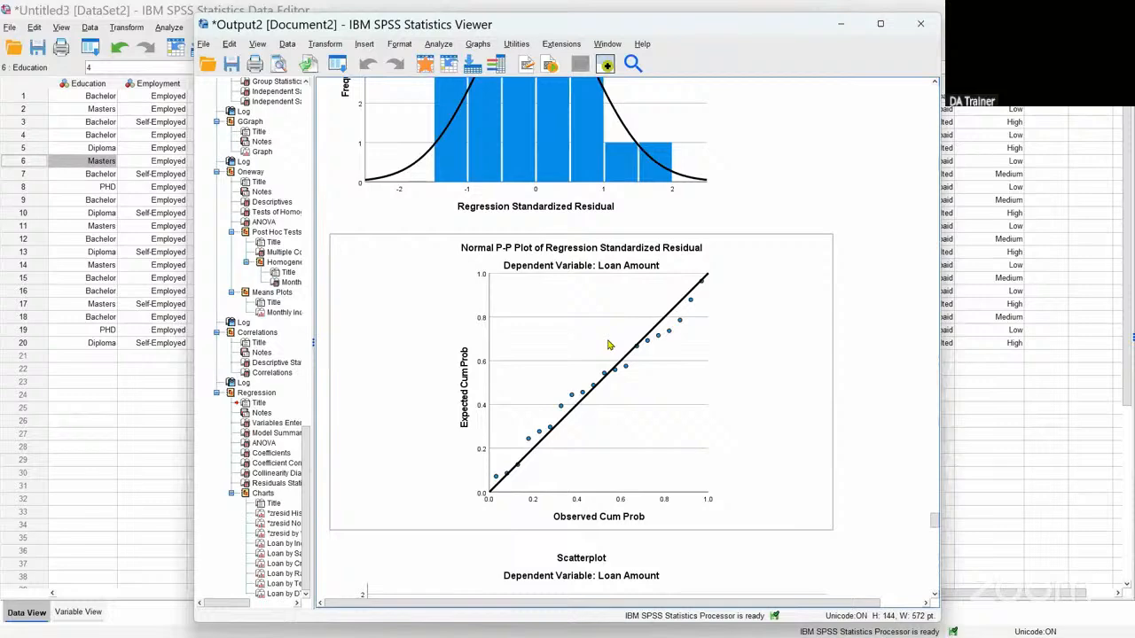
{"action": "scroll", "coordinate": [608, 345], "scroll_direction": "up", "scroll_amount": 4}
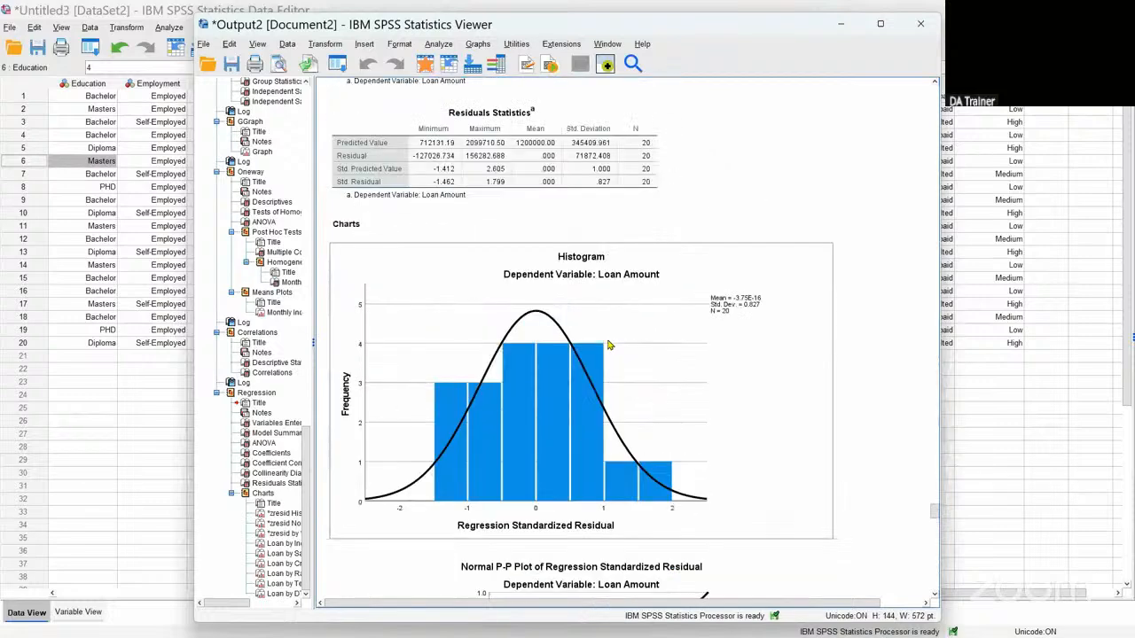
{"action": "scroll", "coordinate": [608, 345], "scroll_direction": "up", "scroll_amount": 3}
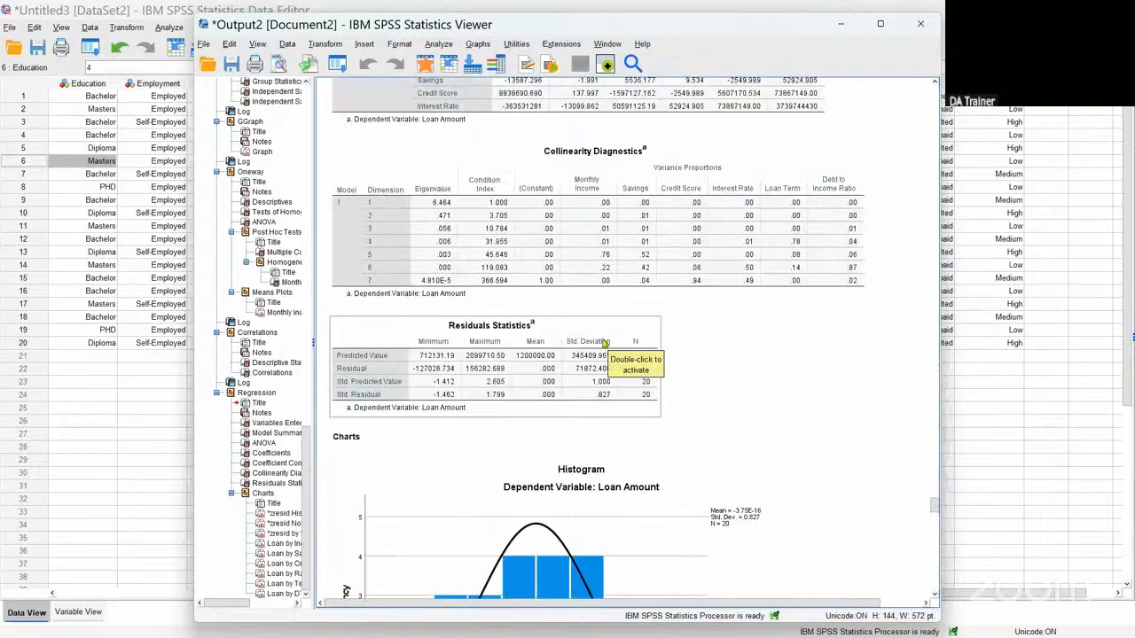
{"action": "scroll", "coordinate": [629, 244], "scroll_direction": "up", "scroll_amount": 1}
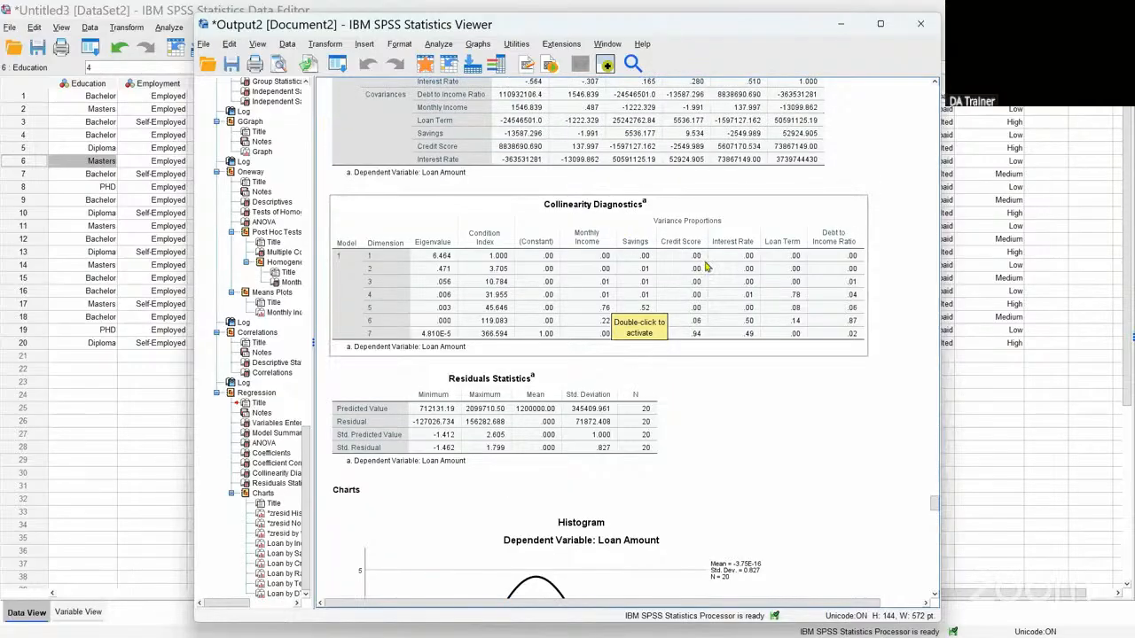
{"action": "scroll", "coordinate": [707, 269], "scroll_direction": "up", "scroll_amount": 2}
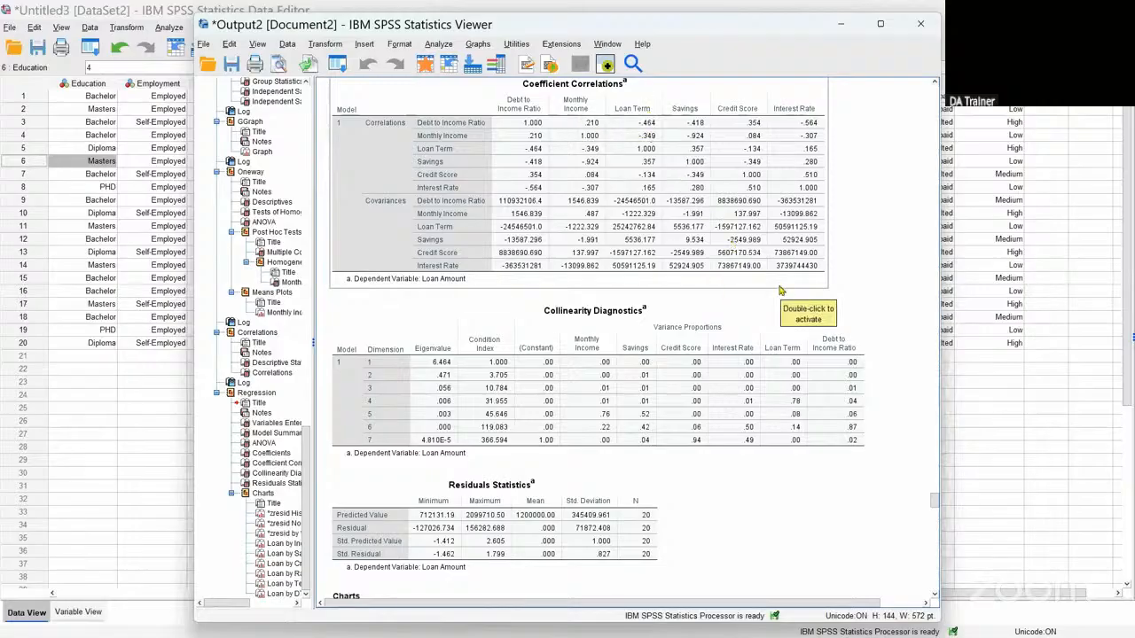
Step: Move the Coefficient Correlations table into the Crosstabs output, directly above the Chi-Square Tests table, and select it
{"action": "double_click", "coordinate": [445, 283]}
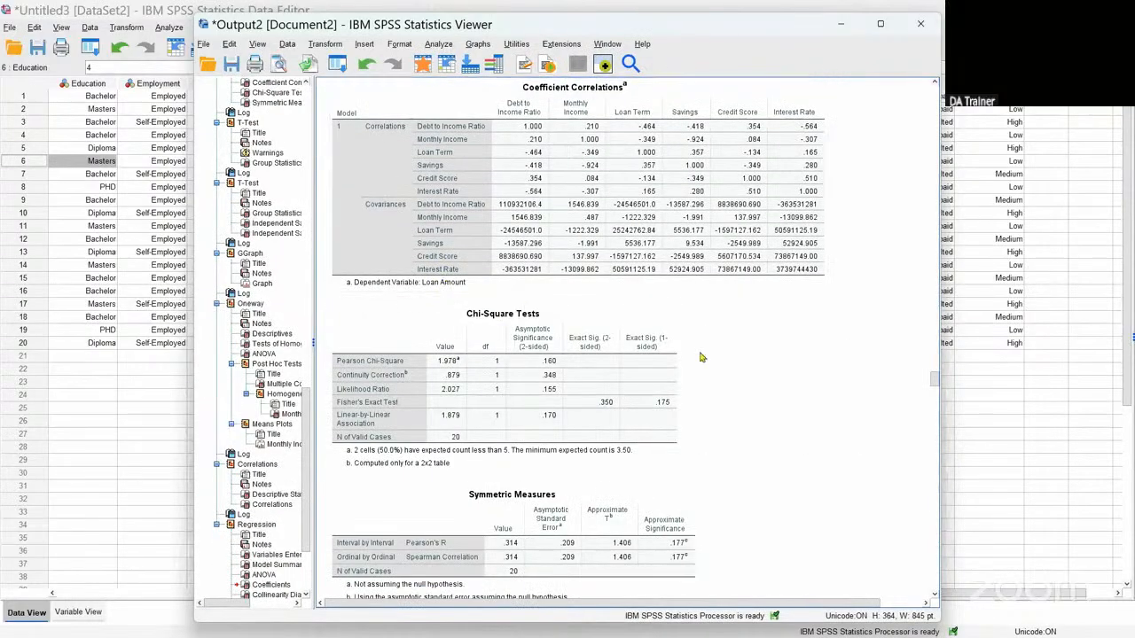
{"action": "left_click", "coordinate": [567, 325]}
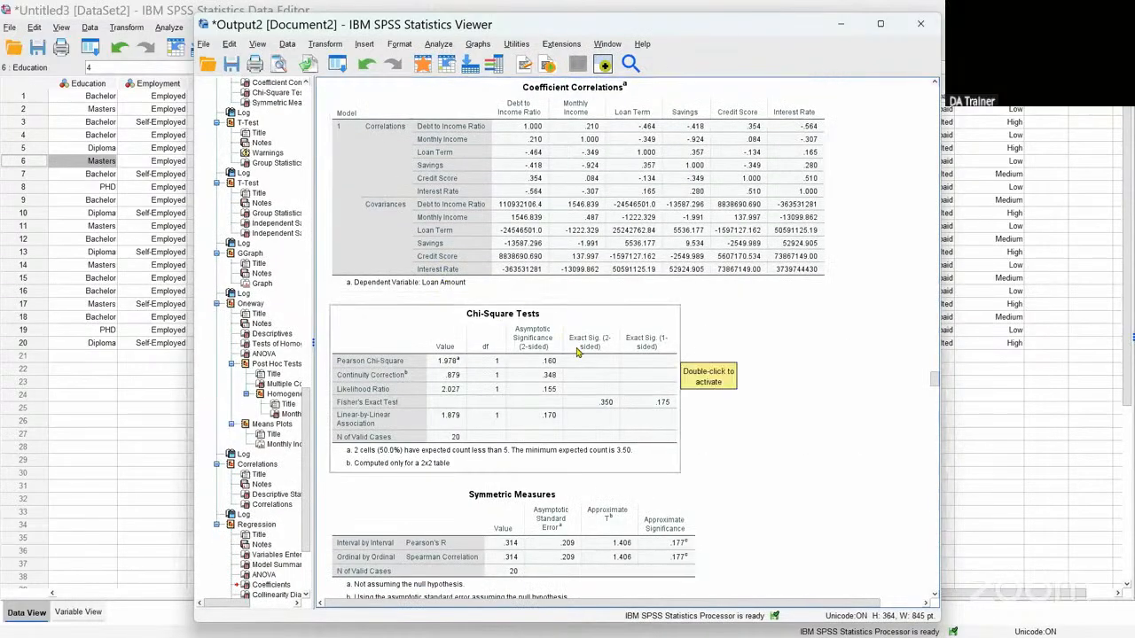
{"action": "scroll", "coordinate": [576, 352], "scroll_direction": "down", "scroll_amount": 3}
{"action": "left_click", "coordinate": [423, 191]}
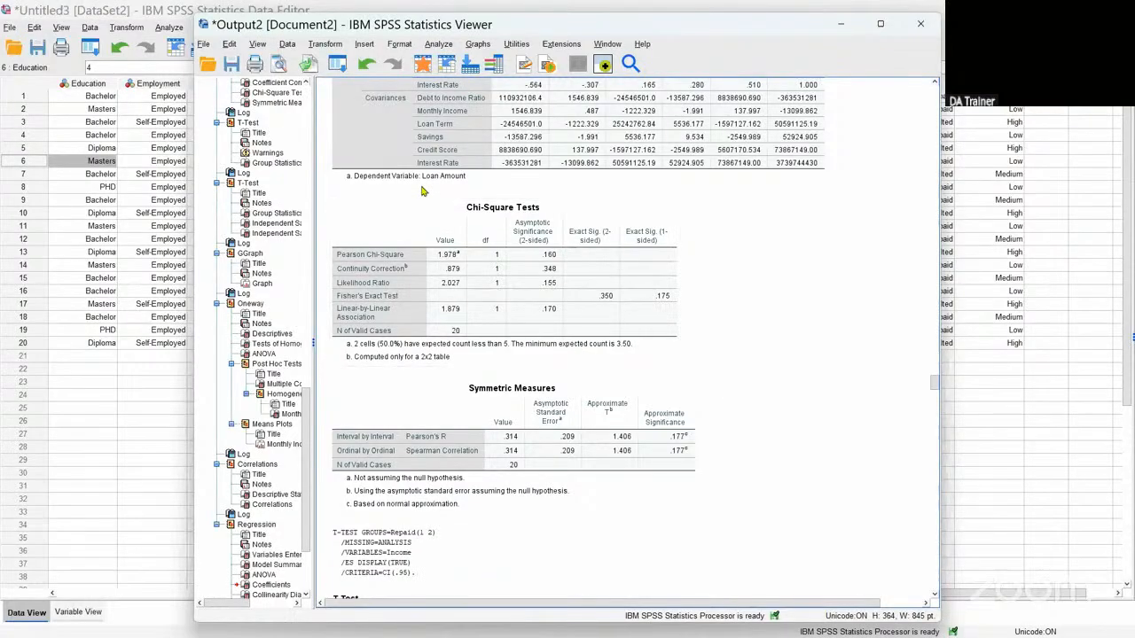
{"action": "left_click", "coordinate": [429, 181]}
{"action": "left_click", "coordinate": [411, 355]}
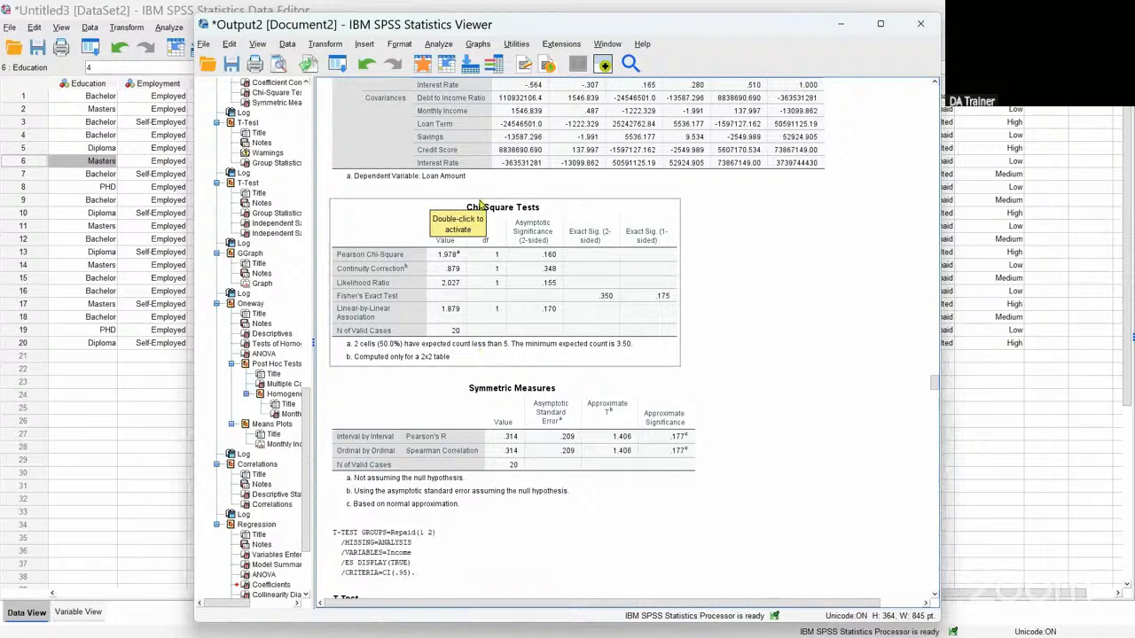
{"action": "left_click", "coordinate": [458, 197]}
{"action": "scroll", "coordinate": [460, 182], "scroll_direction": "up", "scroll_amount": 3}
{"action": "scroll", "coordinate": [460, 182], "scroll_direction": "up", "scroll_amount": 3}
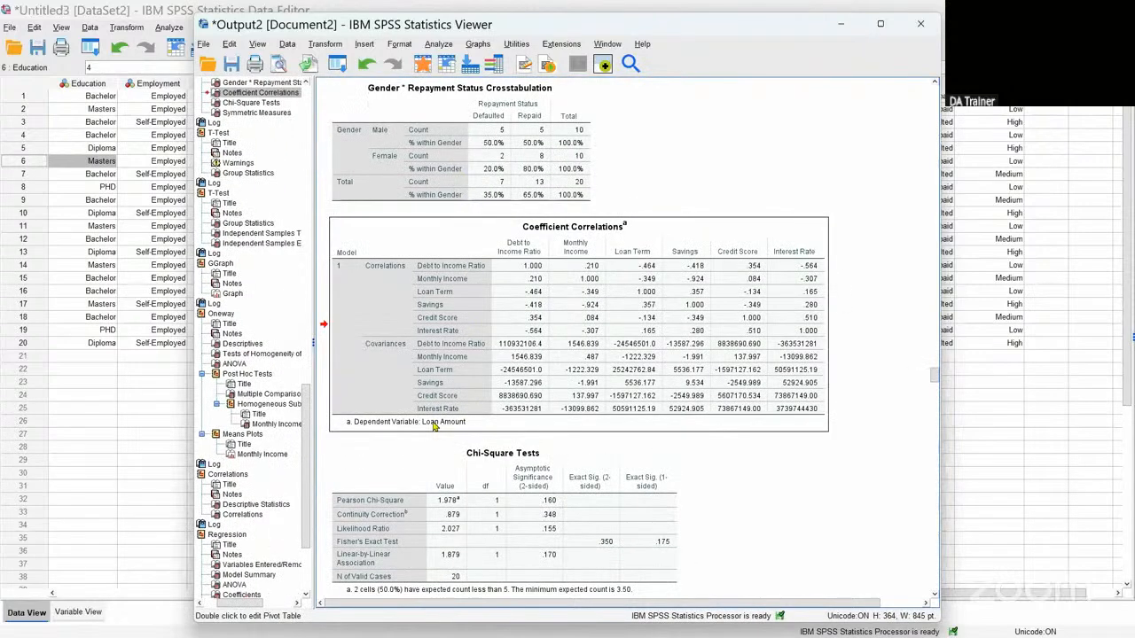
Step: Review the output from the Chi-Square Tests through the t test, boxplot, ANOVA and means plot to the regression diagnostics and partial plots
{"action": "scroll", "coordinate": [434, 426], "scroll_direction": "down", "scroll_amount": 5}
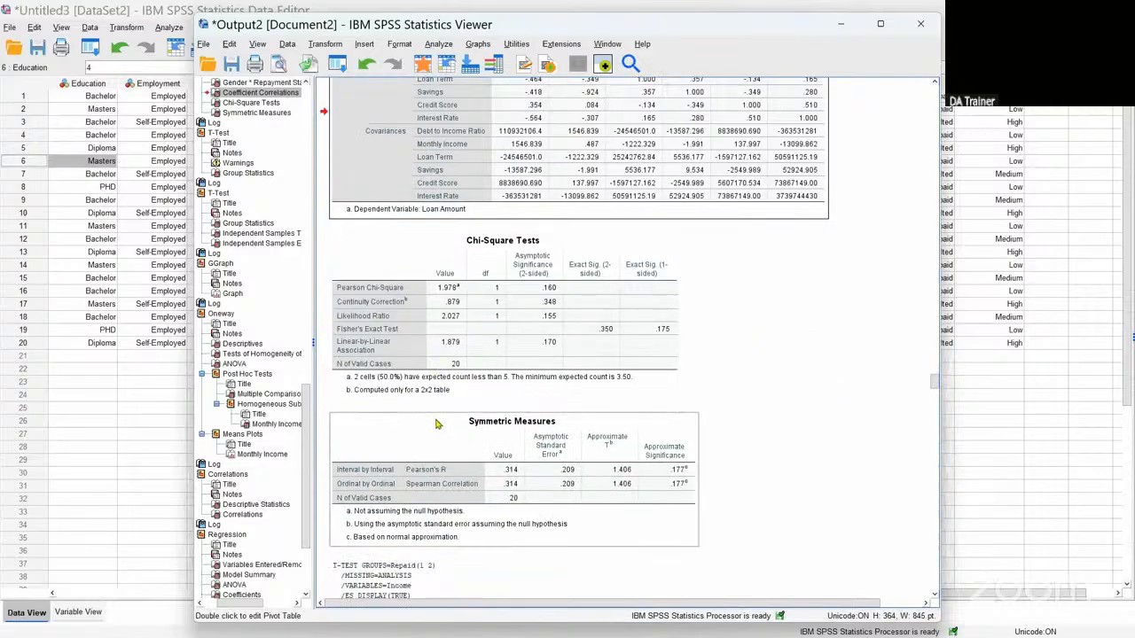
{"action": "scroll", "coordinate": [436, 424], "scroll_direction": "down", "scroll_amount": 4}
{"action": "scroll", "coordinate": [479, 414], "scroll_direction": "down", "scroll_amount": 5}
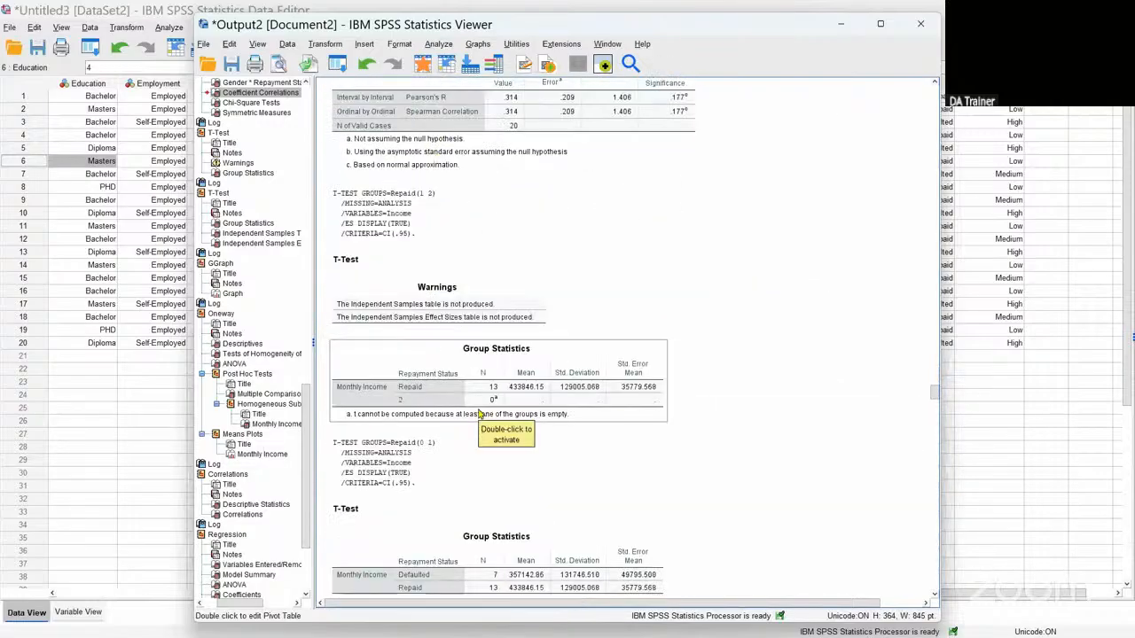
{"action": "scroll", "coordinate": [480, 413], "scroll_direction": "down", "scroll_amount": 12}
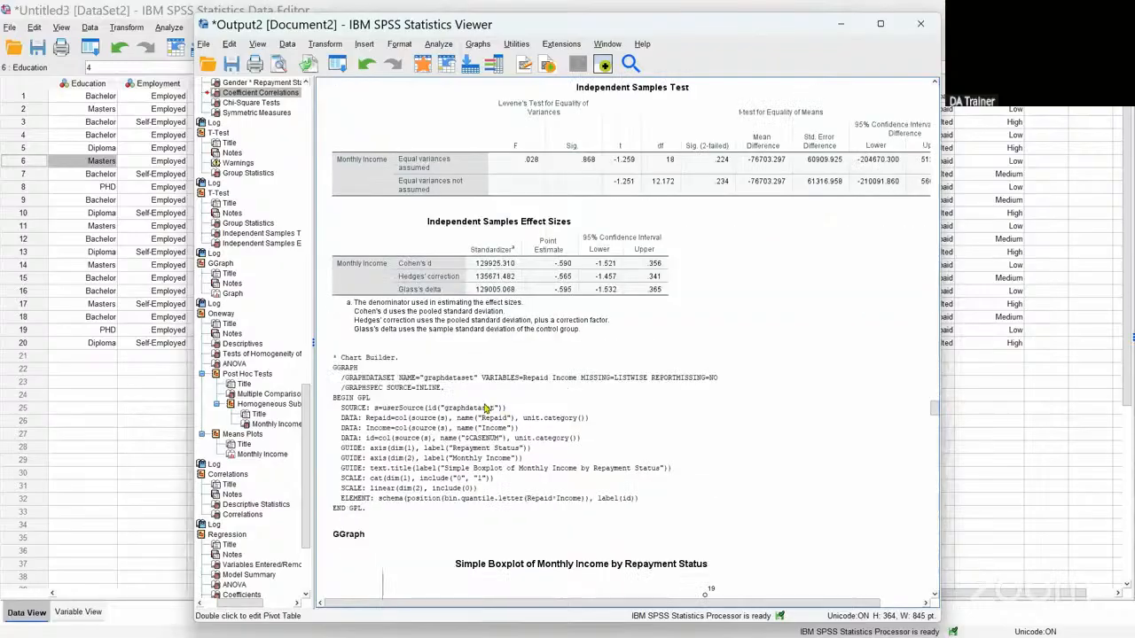
{"action": "scroll", "coordinate": [486, 407], "scroll_direction": "down", "scroll_amount": 17}
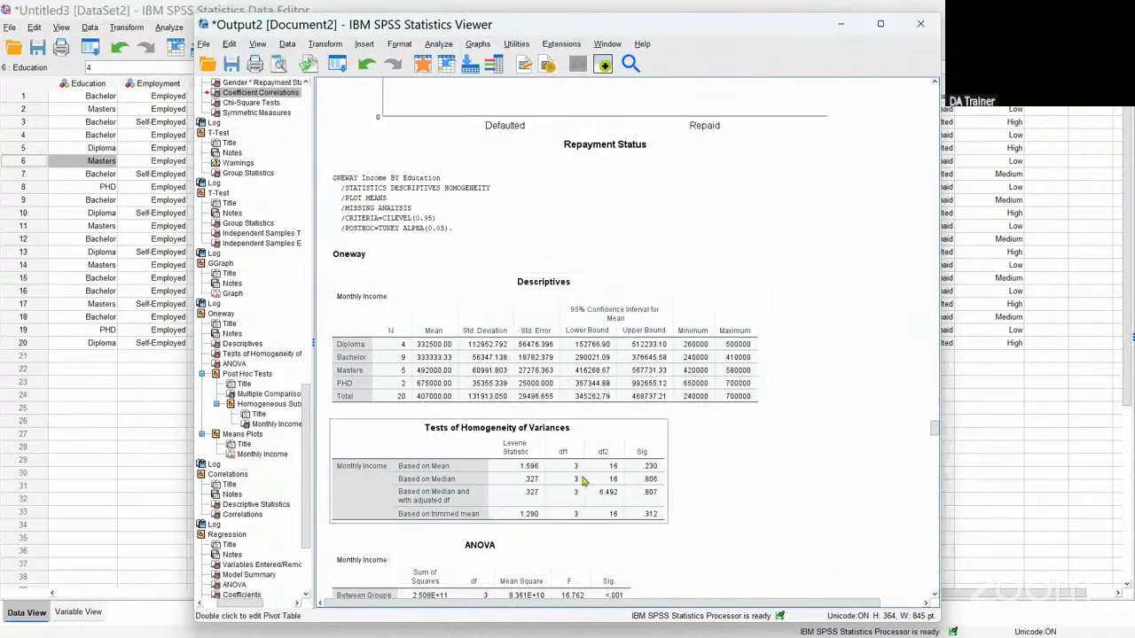
{"action": "scroll", "coordinate": [612, 505], "scroll_direction": "down", "scroll_amount": 7}
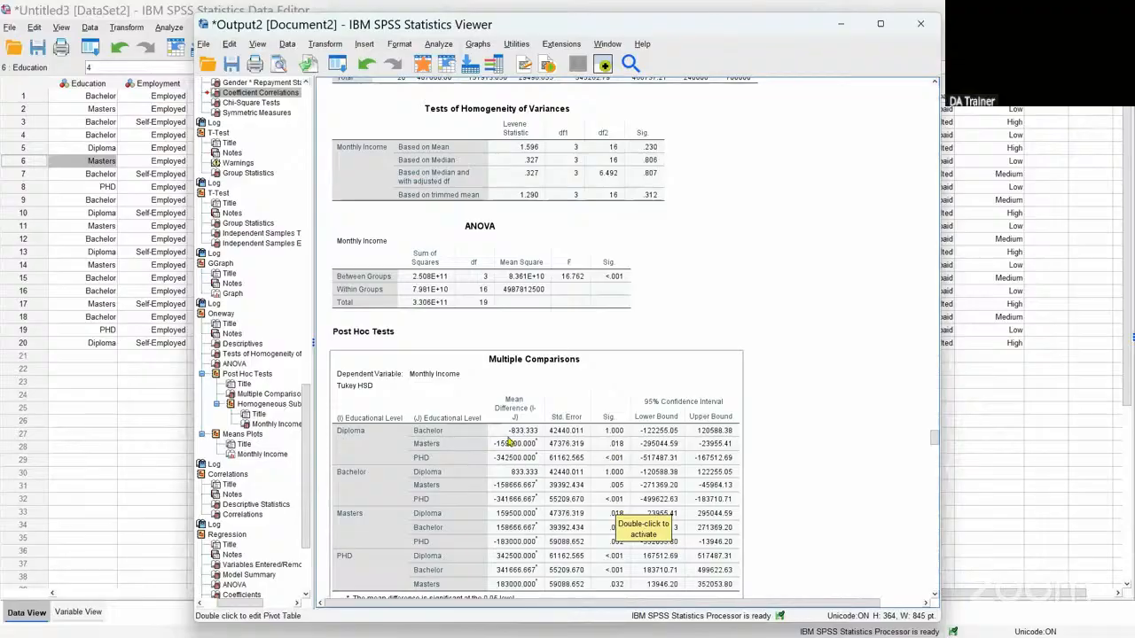
{"action": "scroll", "coordinate": [510, 439], "scroll_direction": "down", "scroll_amount": 20}
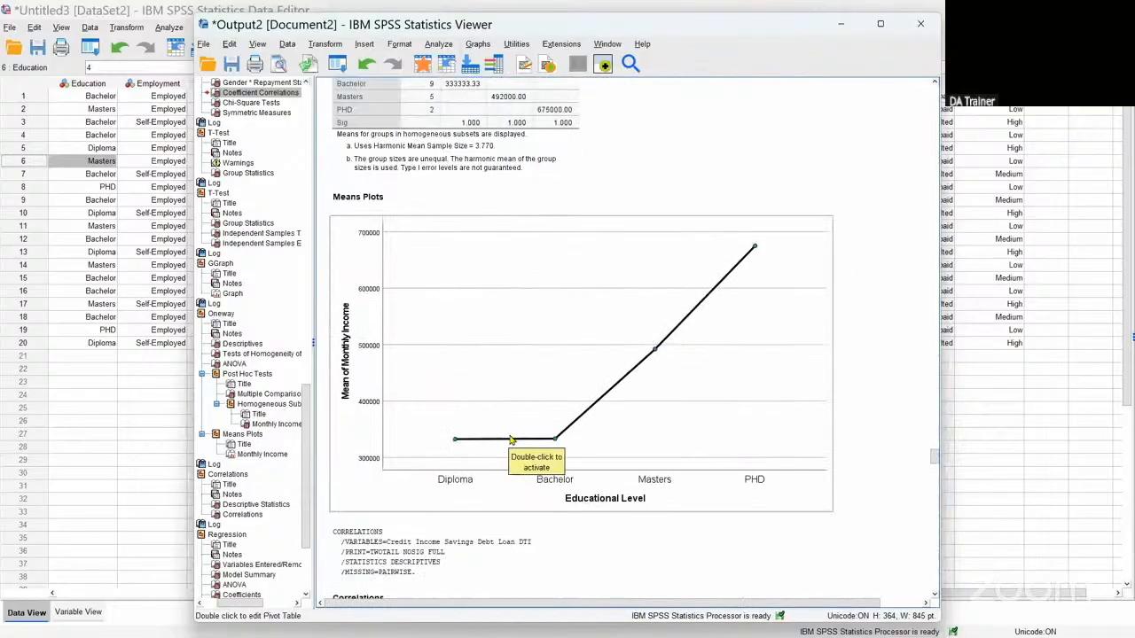
{"action": "scroll", "coordinate": [510, 439], "scroll_direction": "down", "scroll_amount": 20}
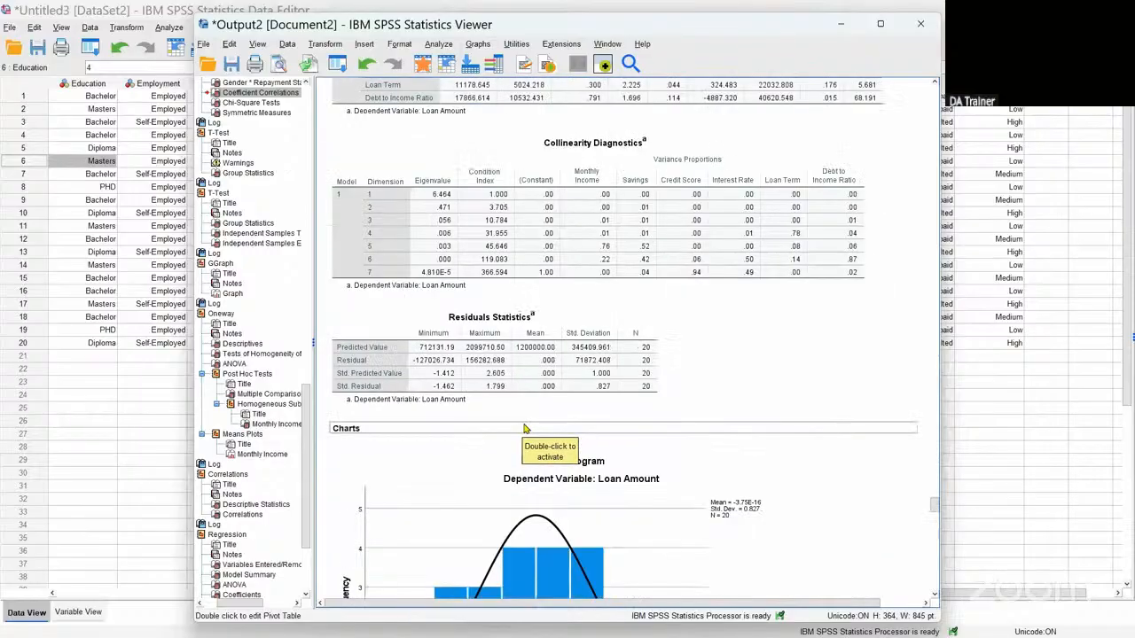
{"action": "scroll", "coordinate": [525, 428], "scroll_direction": "down", "scroll_amount": 20}
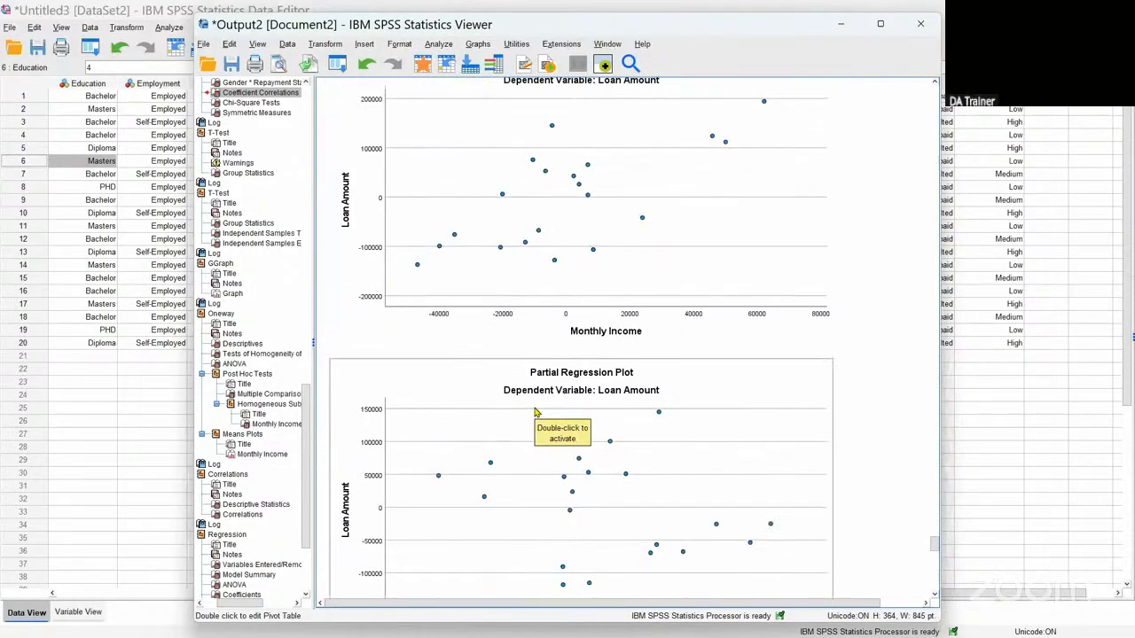
{"action": "scroll", "coordinate": [535, 413], "scroll_direction": "down", "scroll_amount": 16}
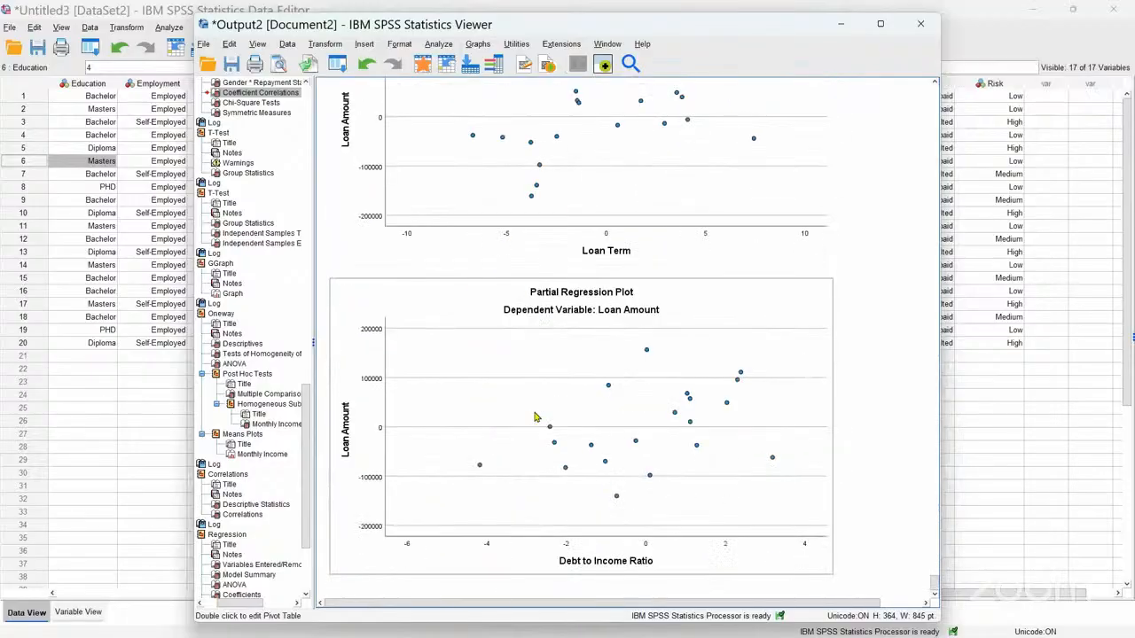
{"action": "mouse_move", "coordinate": [1044, 636]}
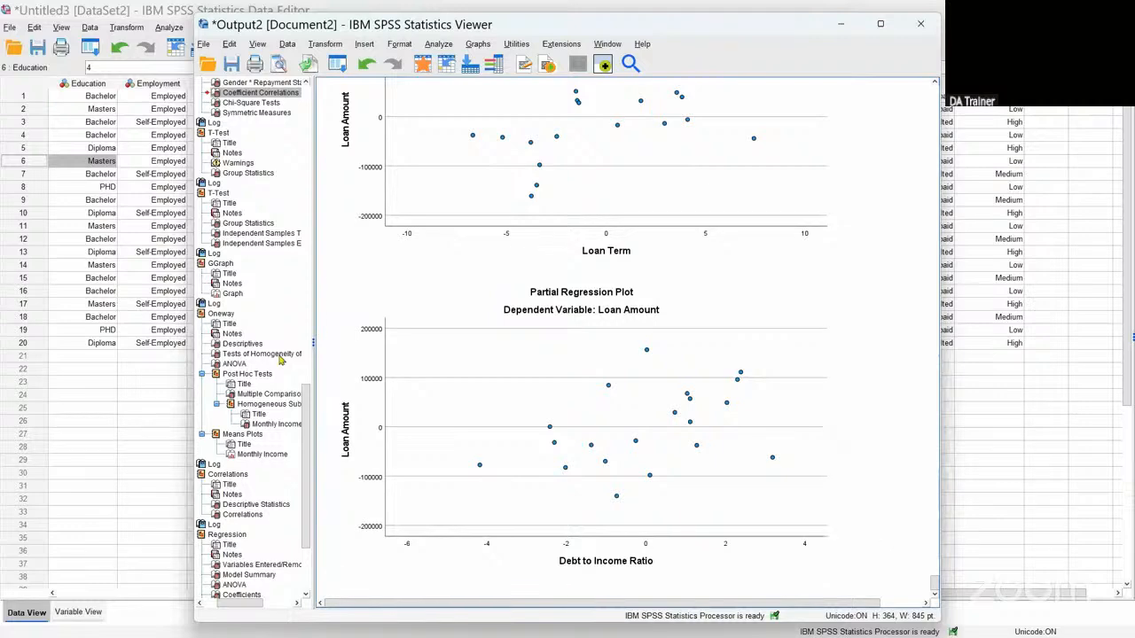
{"action": "scroll", "coordinate": [490, 392], "scroll_direction": "down", "scroll_amount": 12}
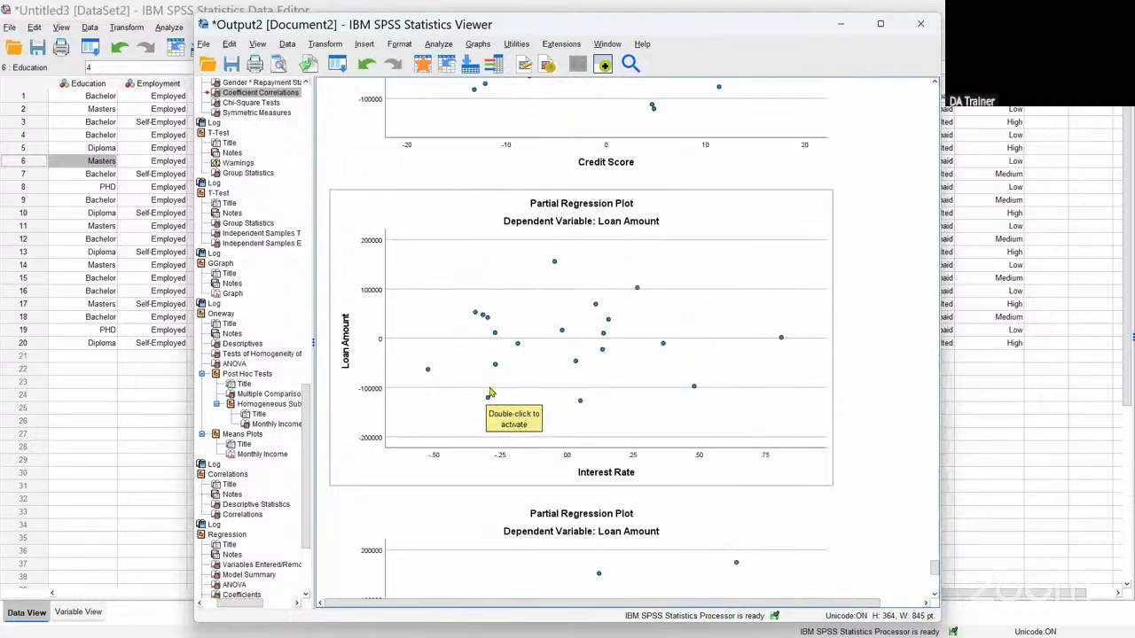
{"action": "scroll", "coordinate": [491, 391], "scroll_direction": "up", "scroll_amount": 10}
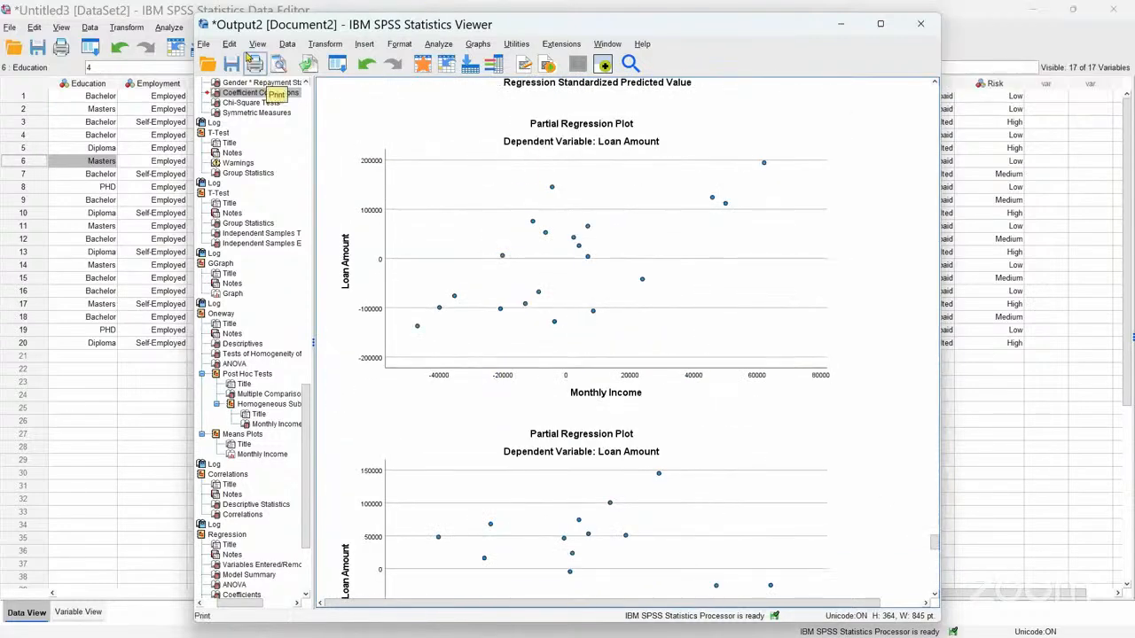
Step: Save the output document to the Desktop as Finance Output in Viewer Files (*.spv) format and close its viewer window
{"action": "left_click", "coordinate": [205, 45]}
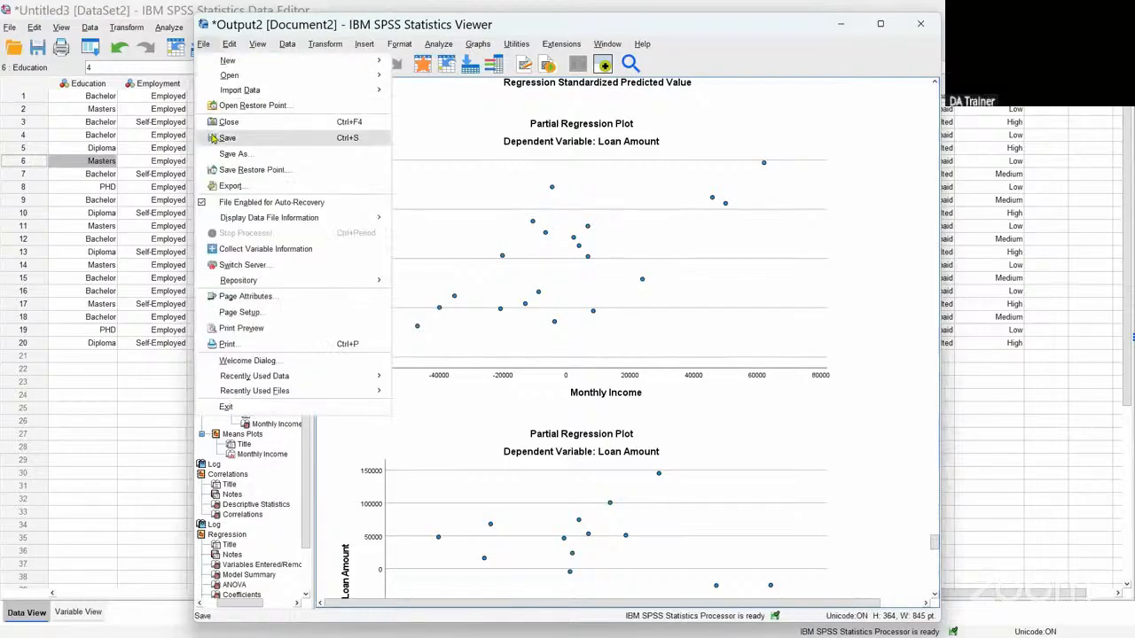
{"action": "left_click", "coordinate": [223, 140]}
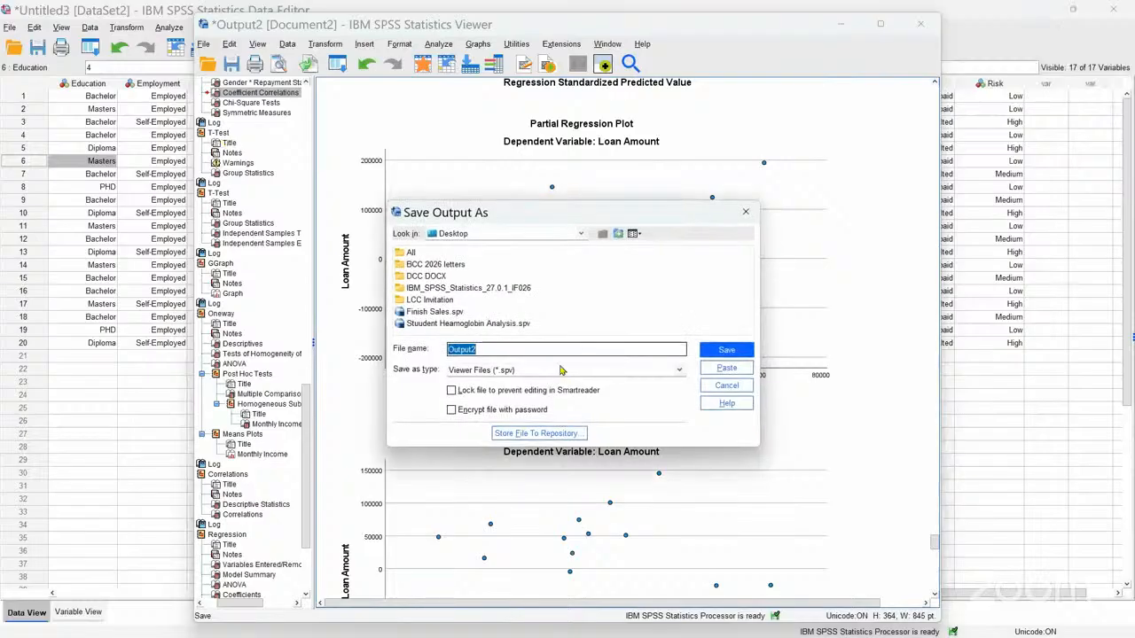
{"action": "type", "text": "F"}
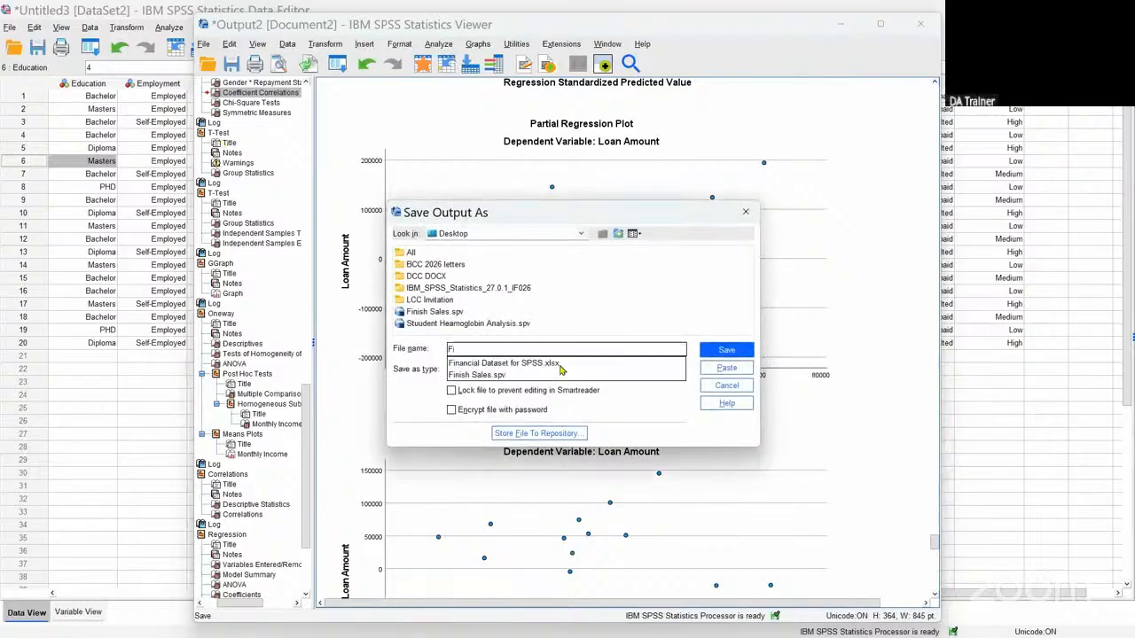
{"action": "type", "text": "inance "}
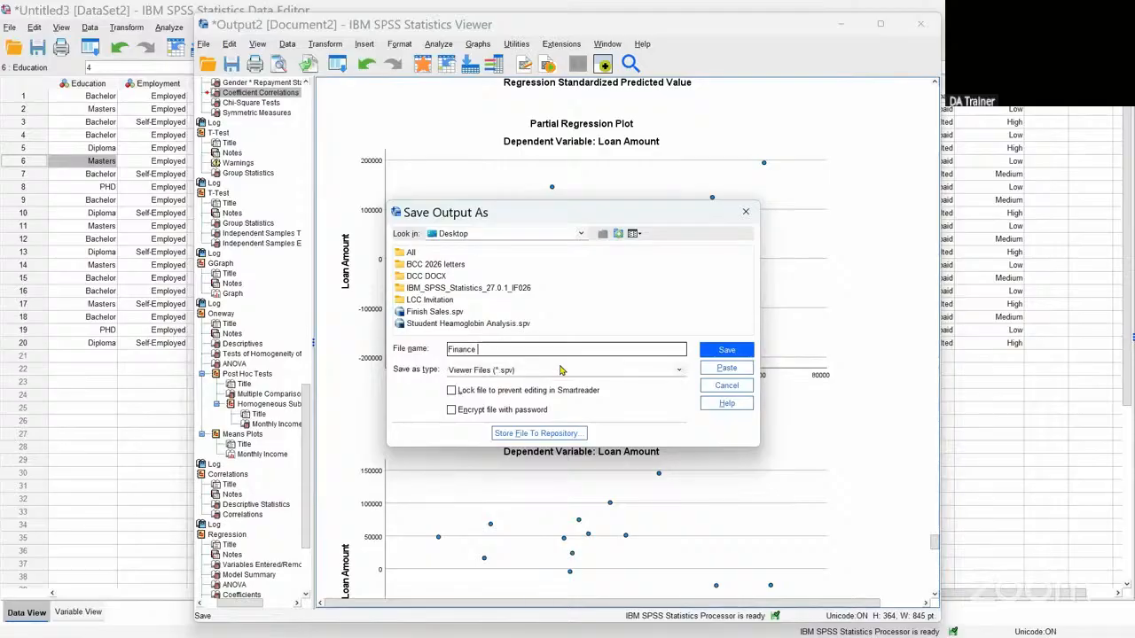
{"action": "type", "text": "Output"}
{"action": "left_click", "coordinate": [727, 350]}
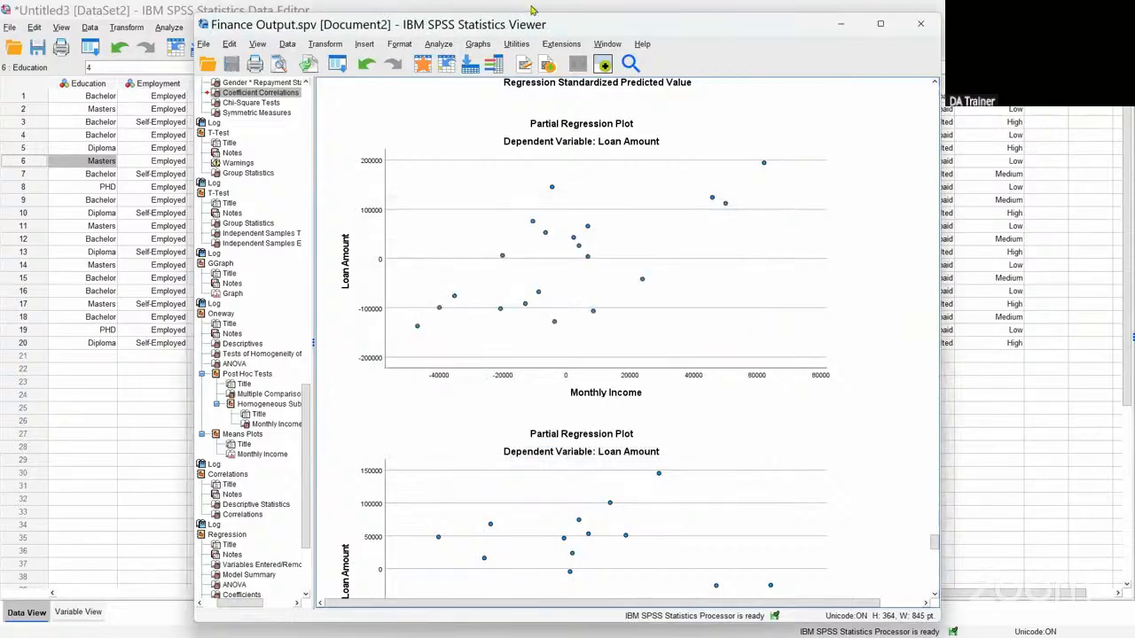
{"action": "left_click", "coordinate": [921, 26]}
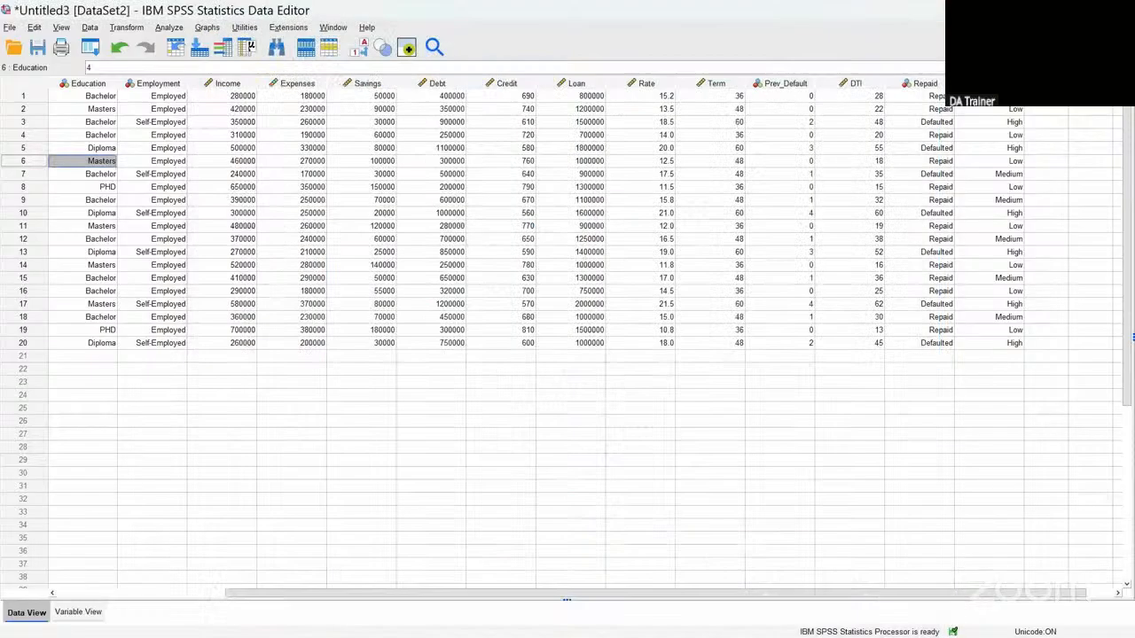
Step: Close the loan dataset, saving its changes to the Desktop as Finance2 in SPSS Statistics (*.sav) format
{"action": "key", "text": "alt+F4"}
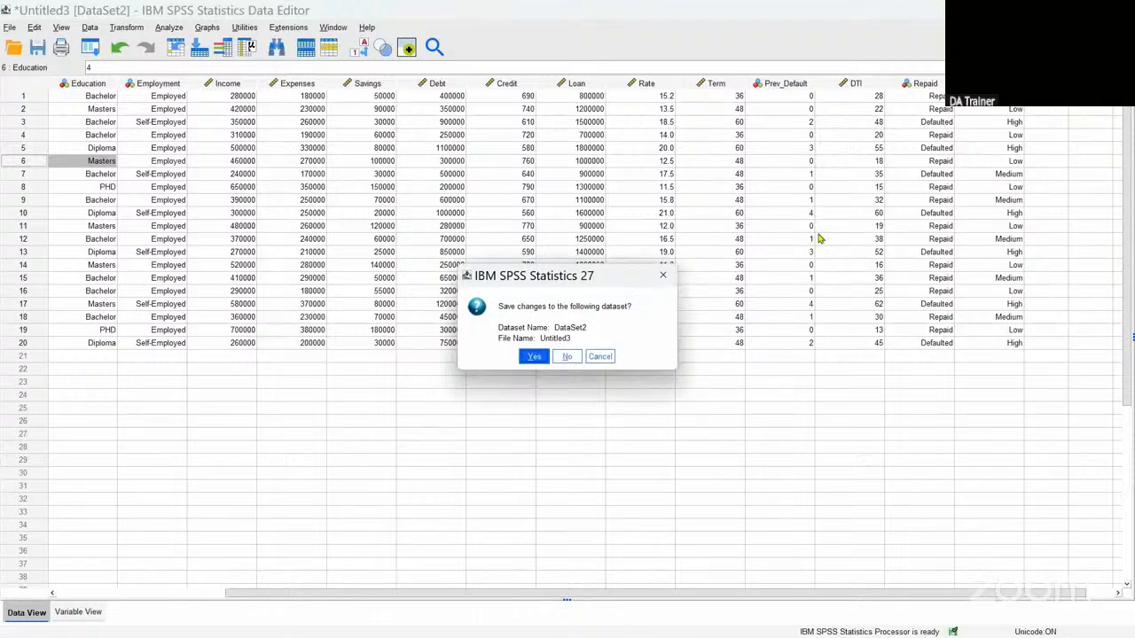
{"action": "left_click", "coordinate": [533, 357]}
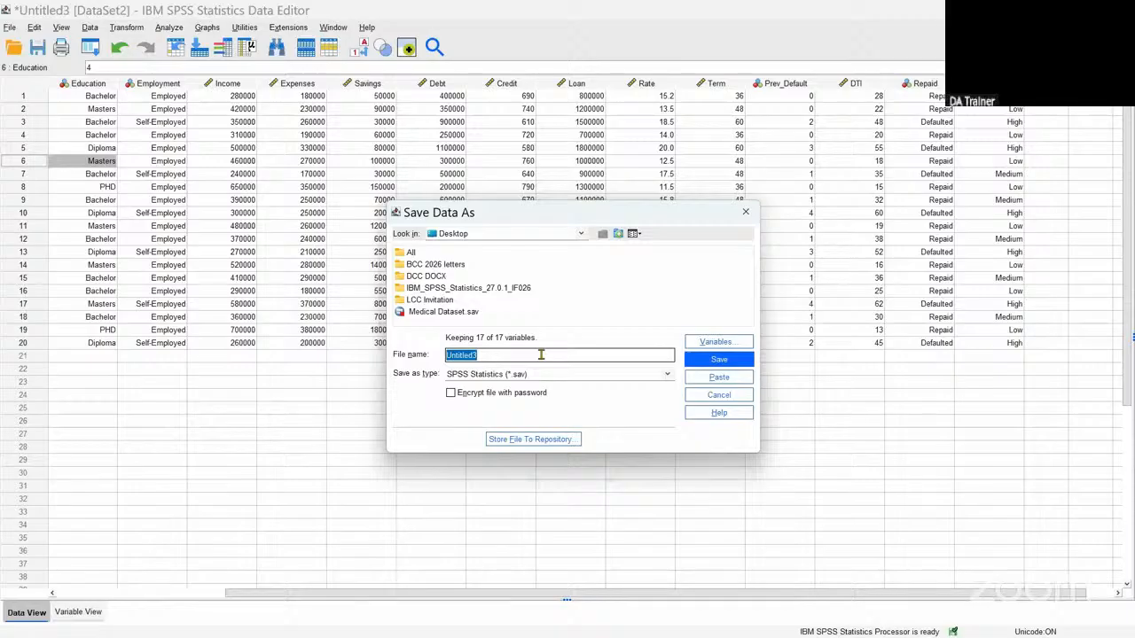
{"action": "type", "text": "Finance"}
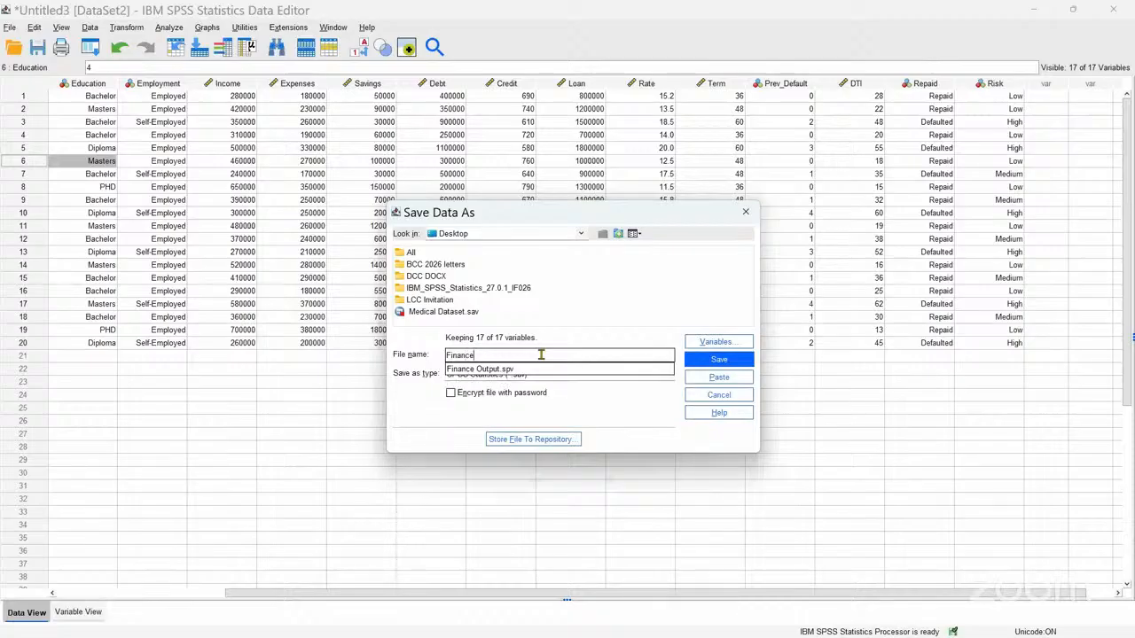
{"action": "type", "text": "2"}
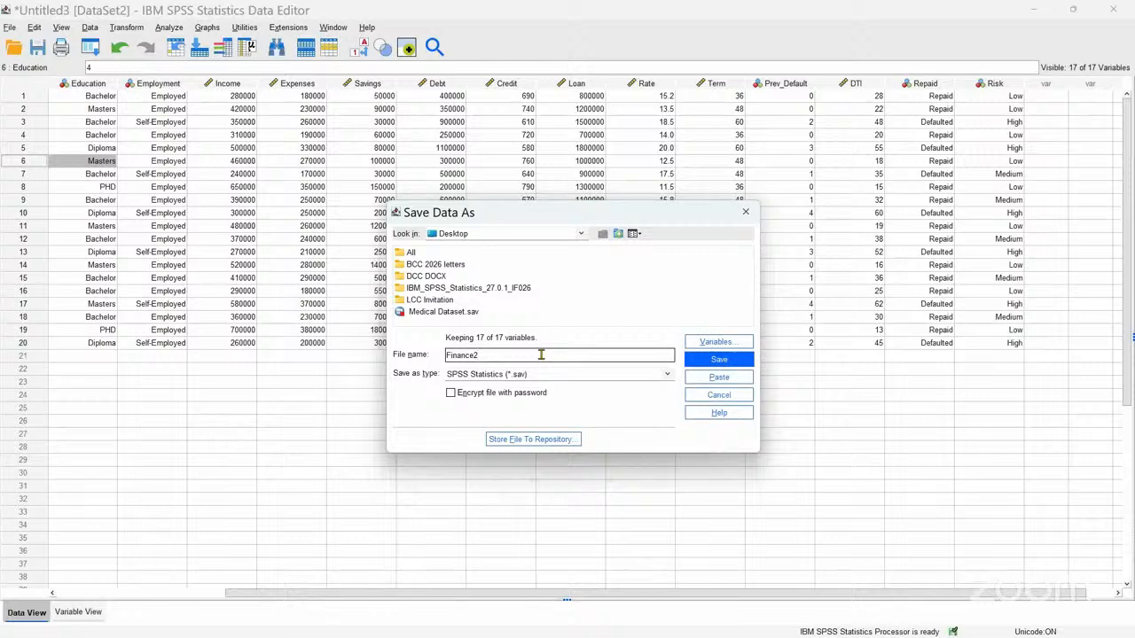
{"action": "left_click", "coordinate": [719, 362]}
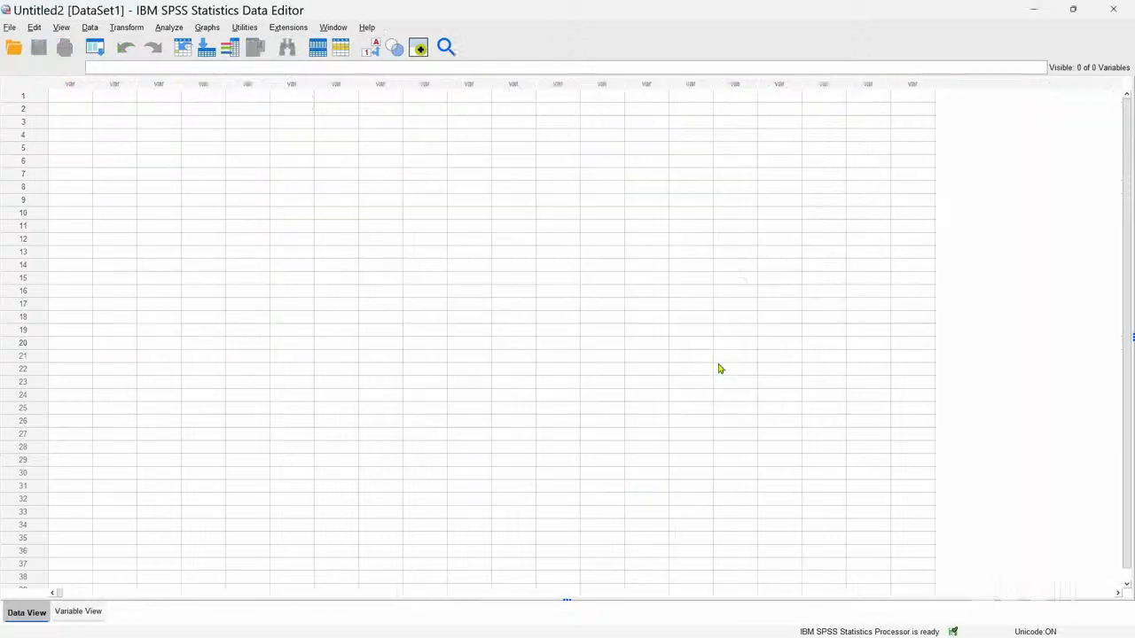
Step: Close the remaining Untitled1 and Untitled2 datasets and exit SPSS Statistics without saving the Untitled1 changes or the Output3 document
{"action": "left_click", "coordinate": [1124, 7]}
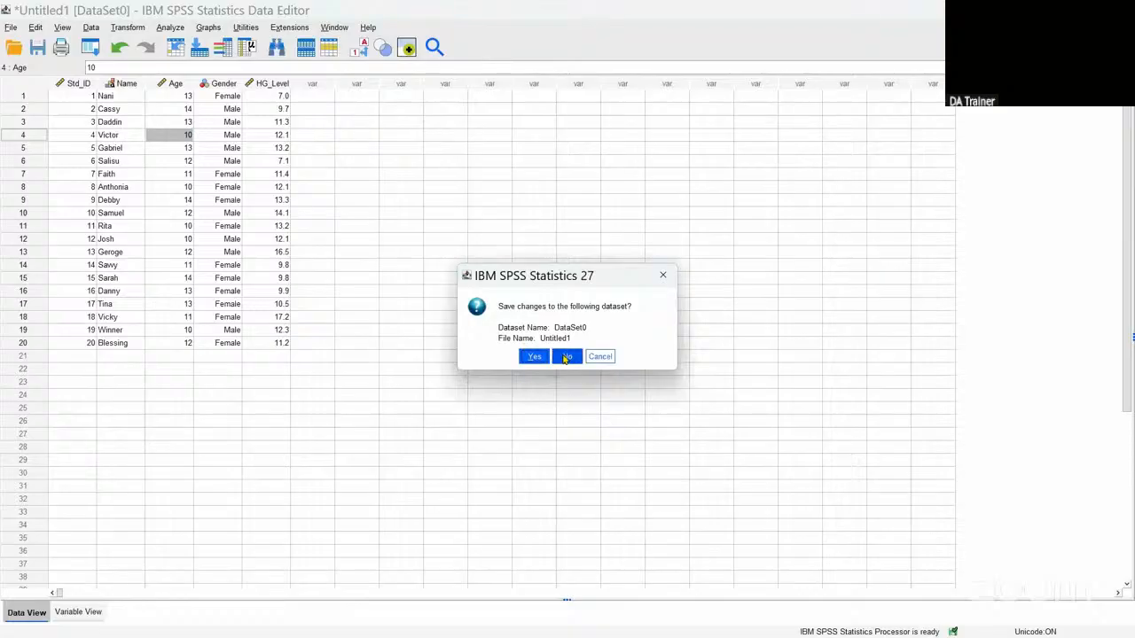
{"action": "left_click", "coordinate": [572, 359]}
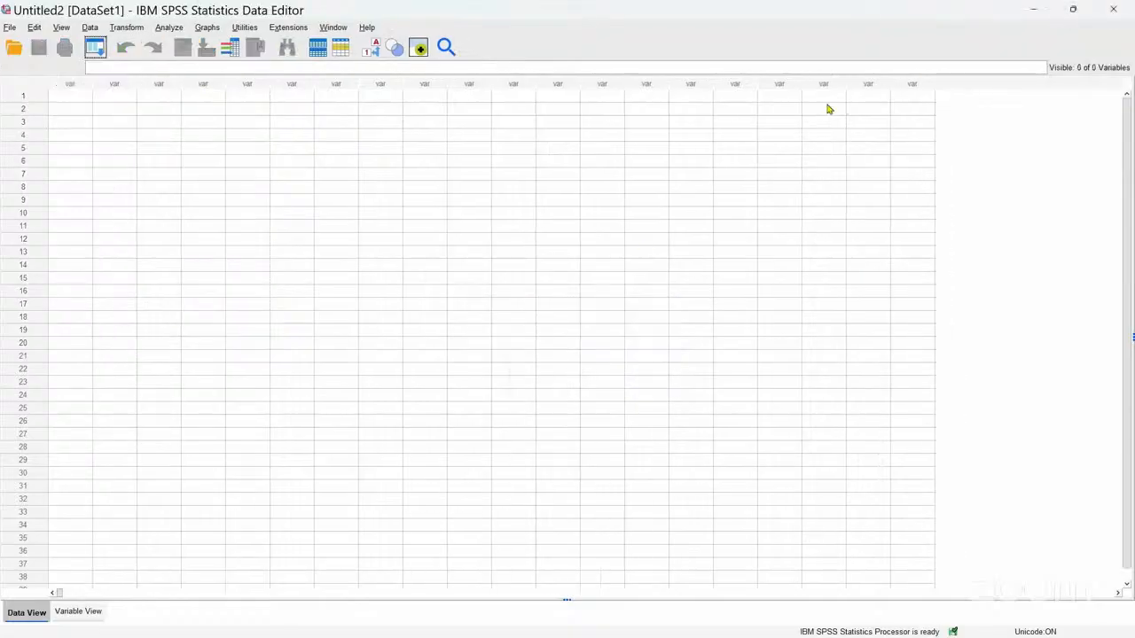
{"action": "left_click", "coordinate": [1114, 9]}
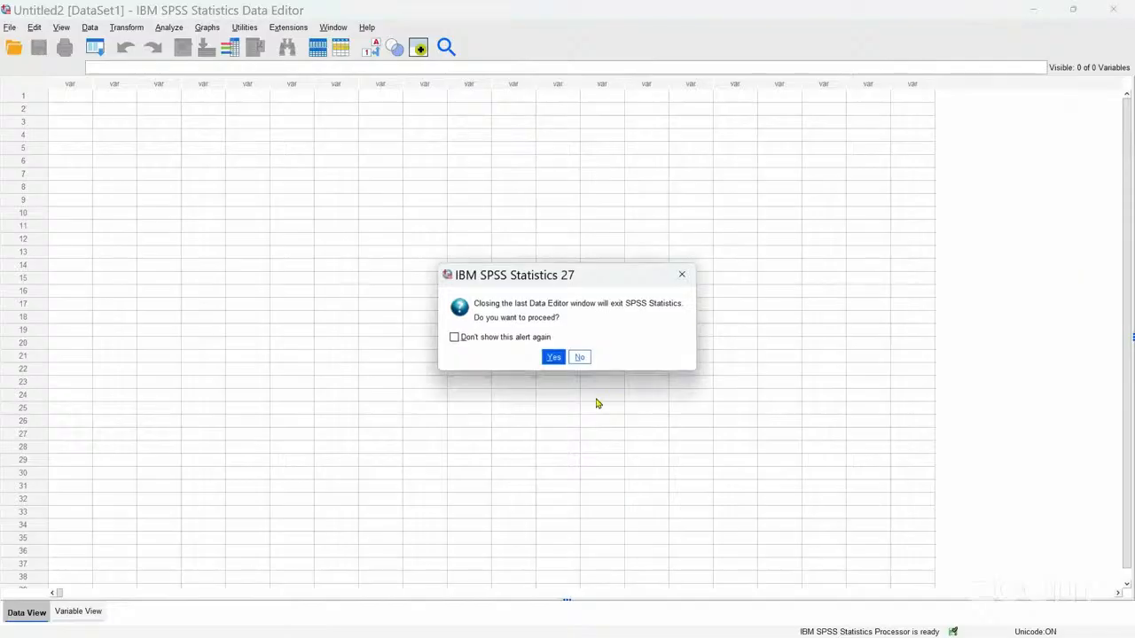
{"action": "left_click", "coordinate": [551, 357]}
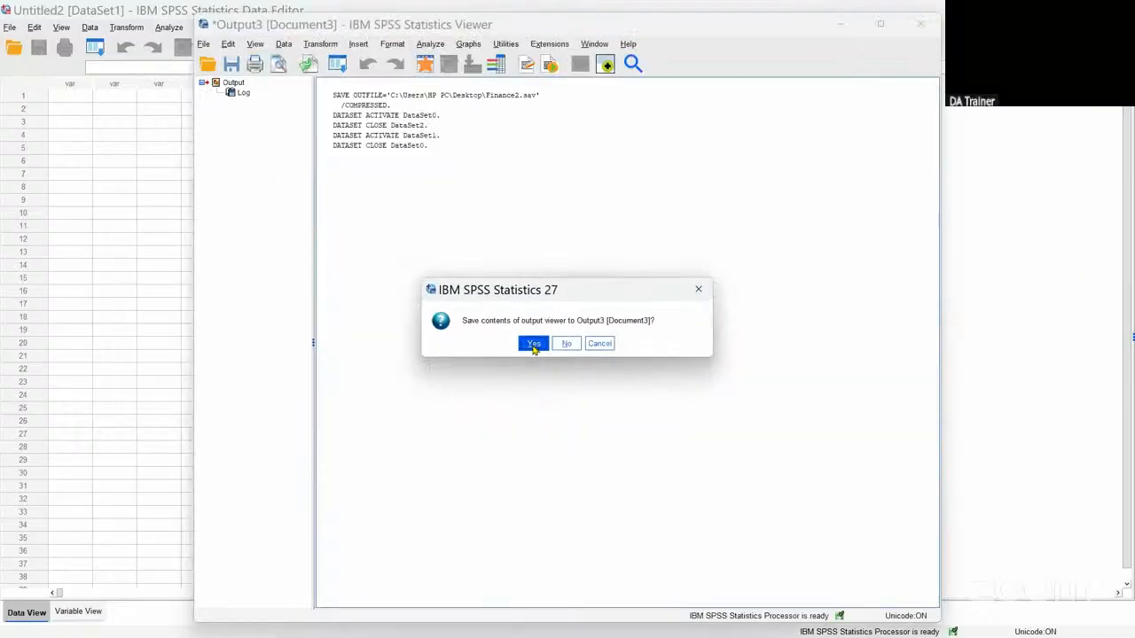
{"action": "left_click", "coordinate": [564, 346]}
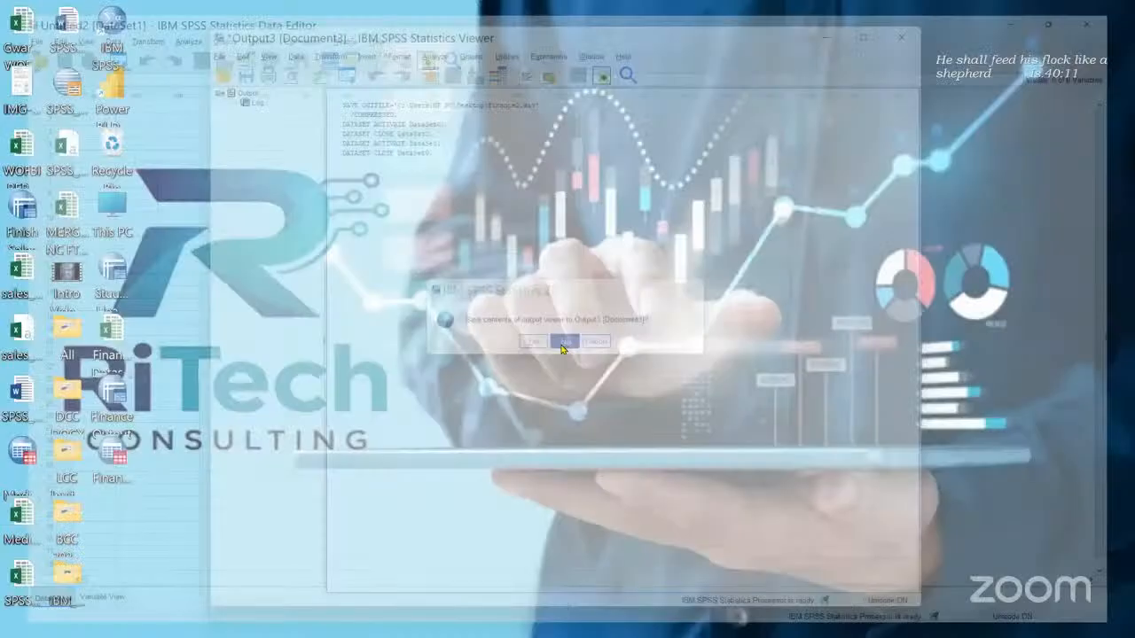